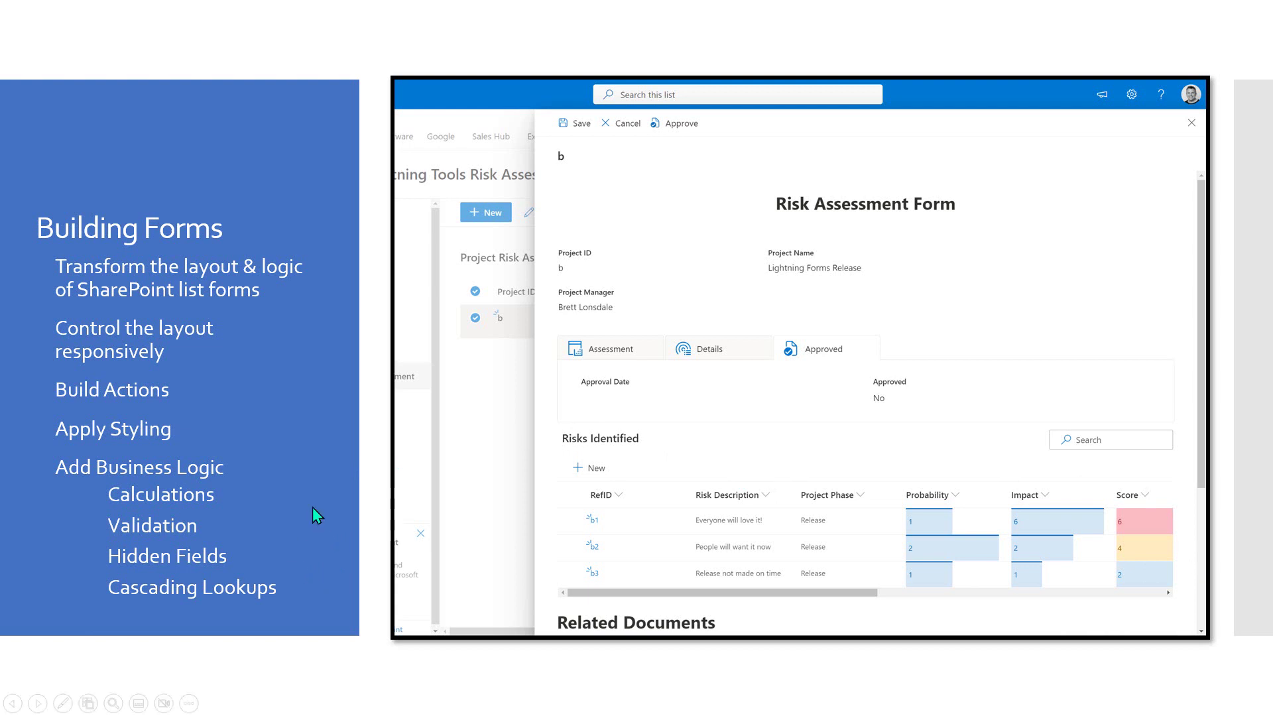
Step: Advance the PowerPoint slideshow from the Building Forms slide to the Demonstration slide
left_click(435, 506)
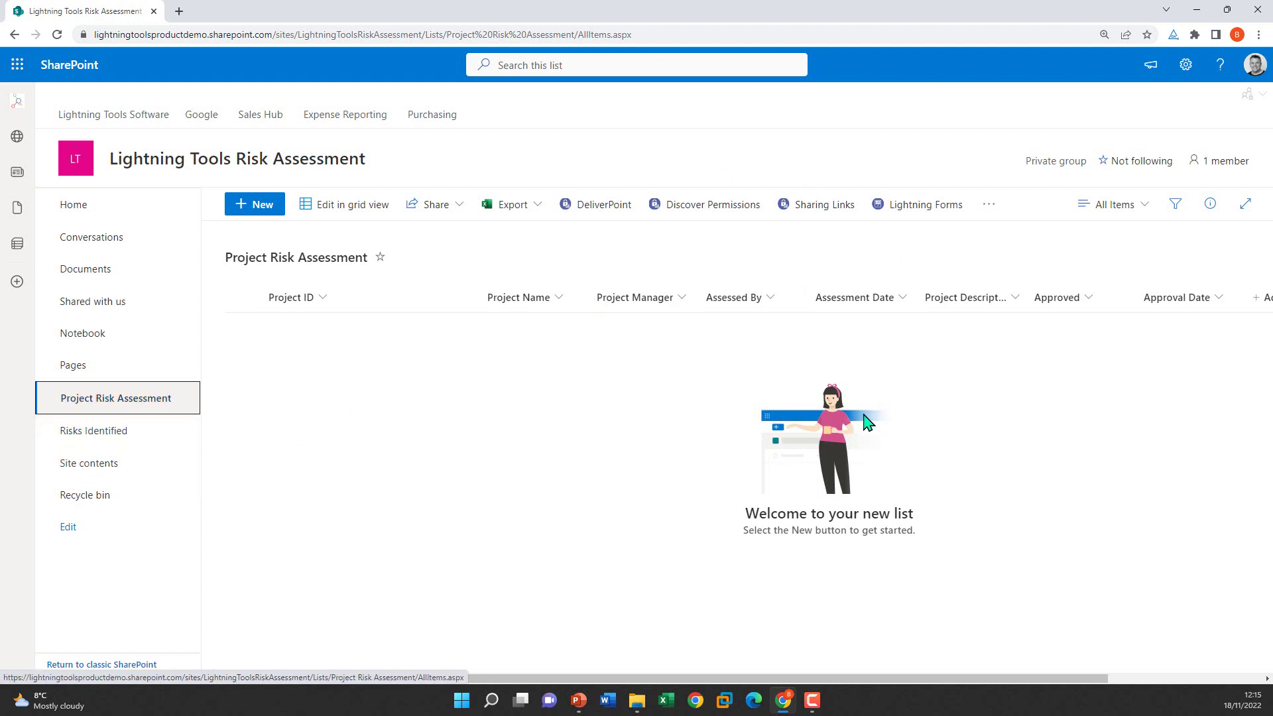
left_click(113, 431)
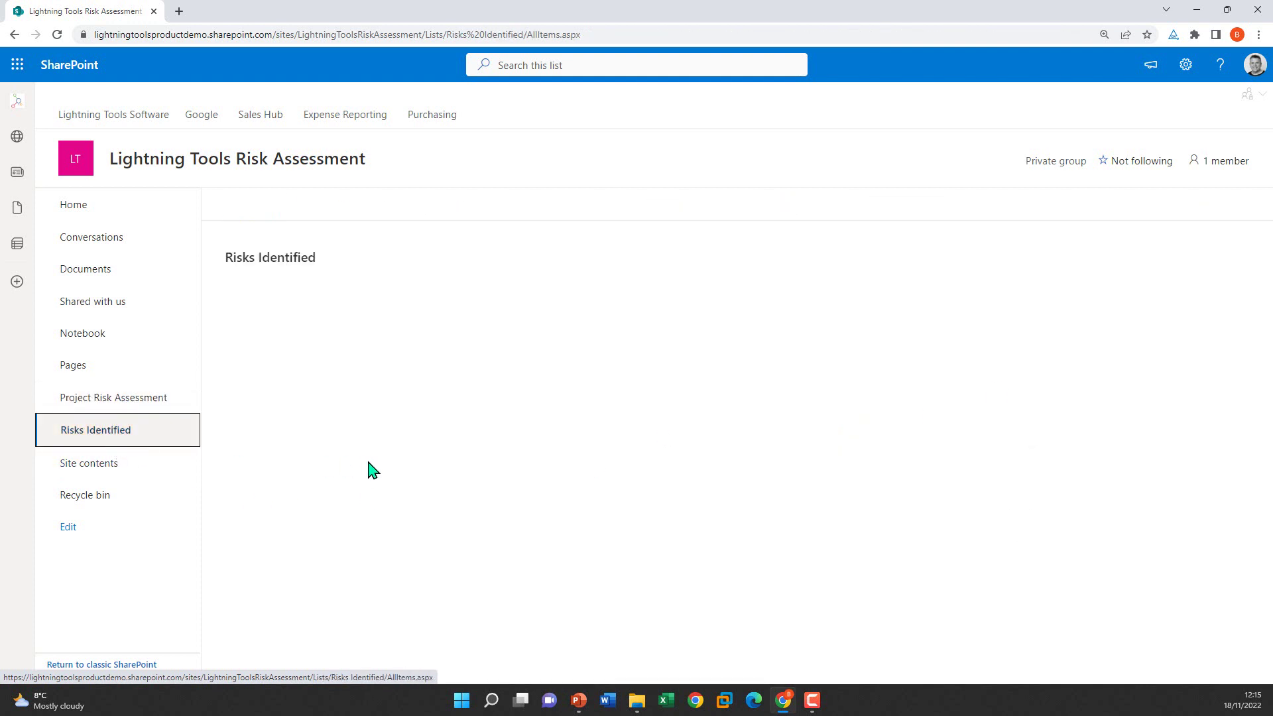
left_click(142, 399)
left_click(259, 206)
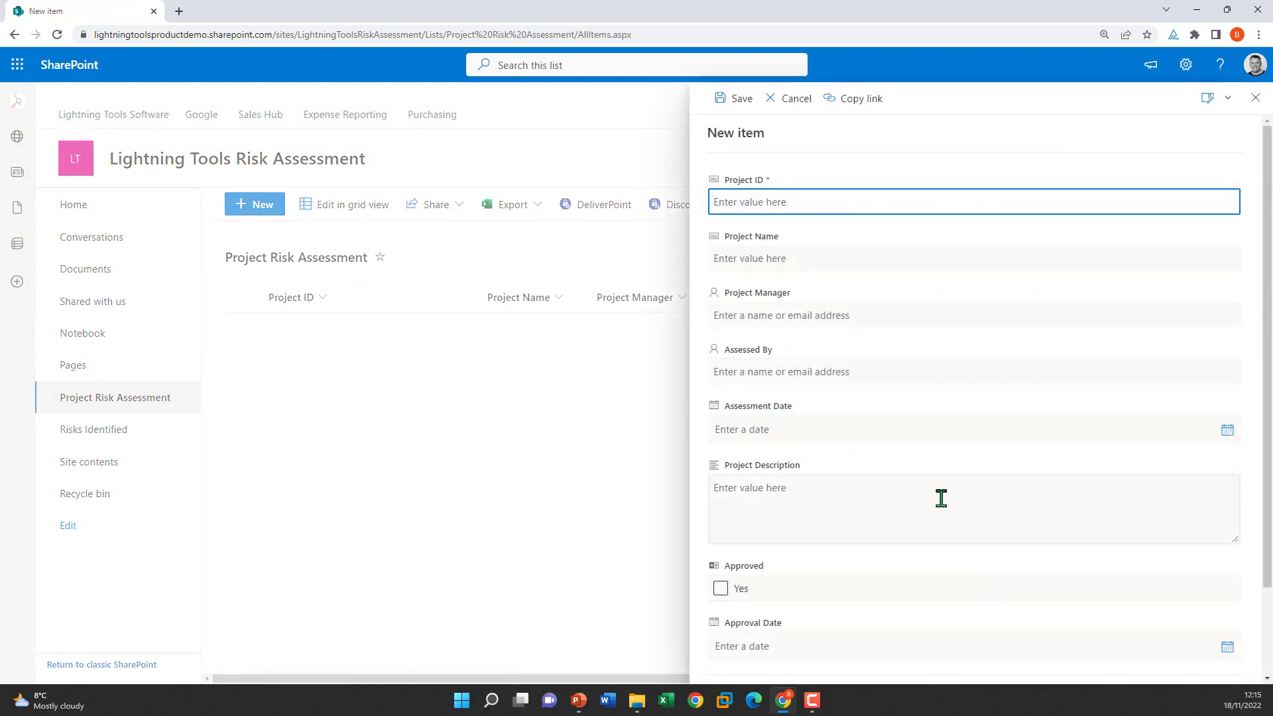
scroll(940, 497, "down", 2)
scroll(807, 264, "up", 3)
scroll(806, 455, "down", 1)
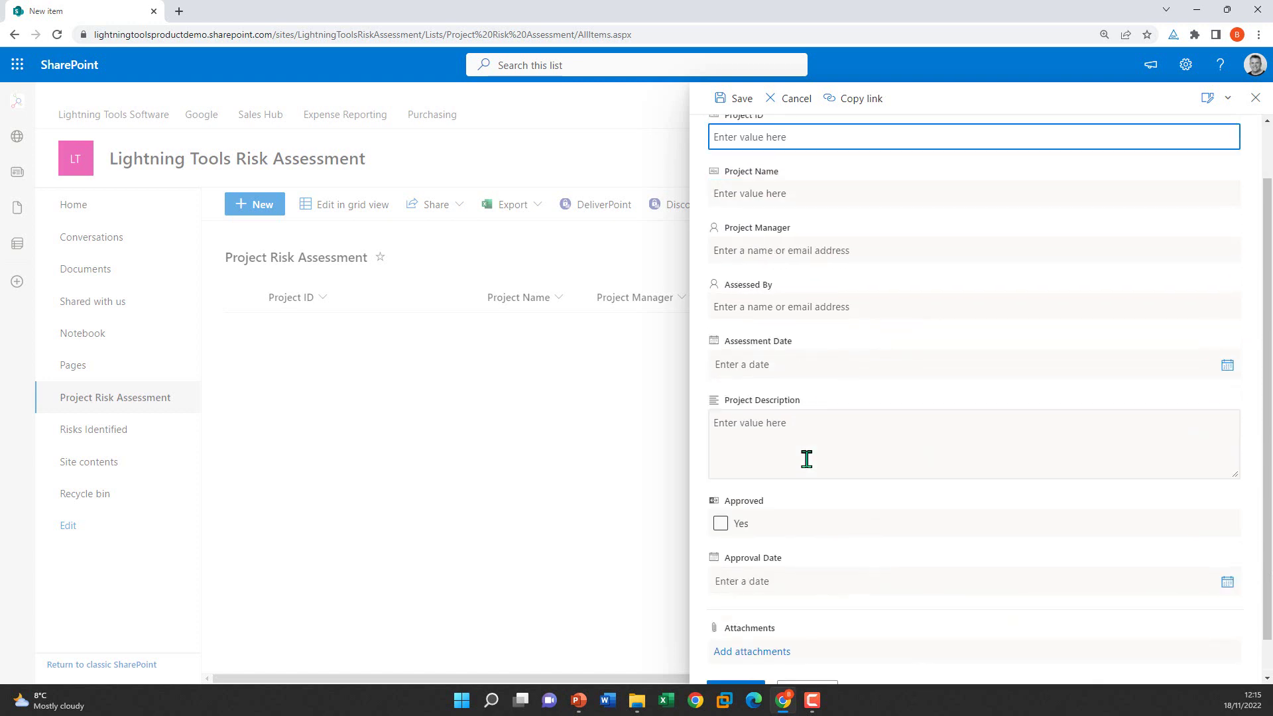
scroll(806, 312, "up", 1)
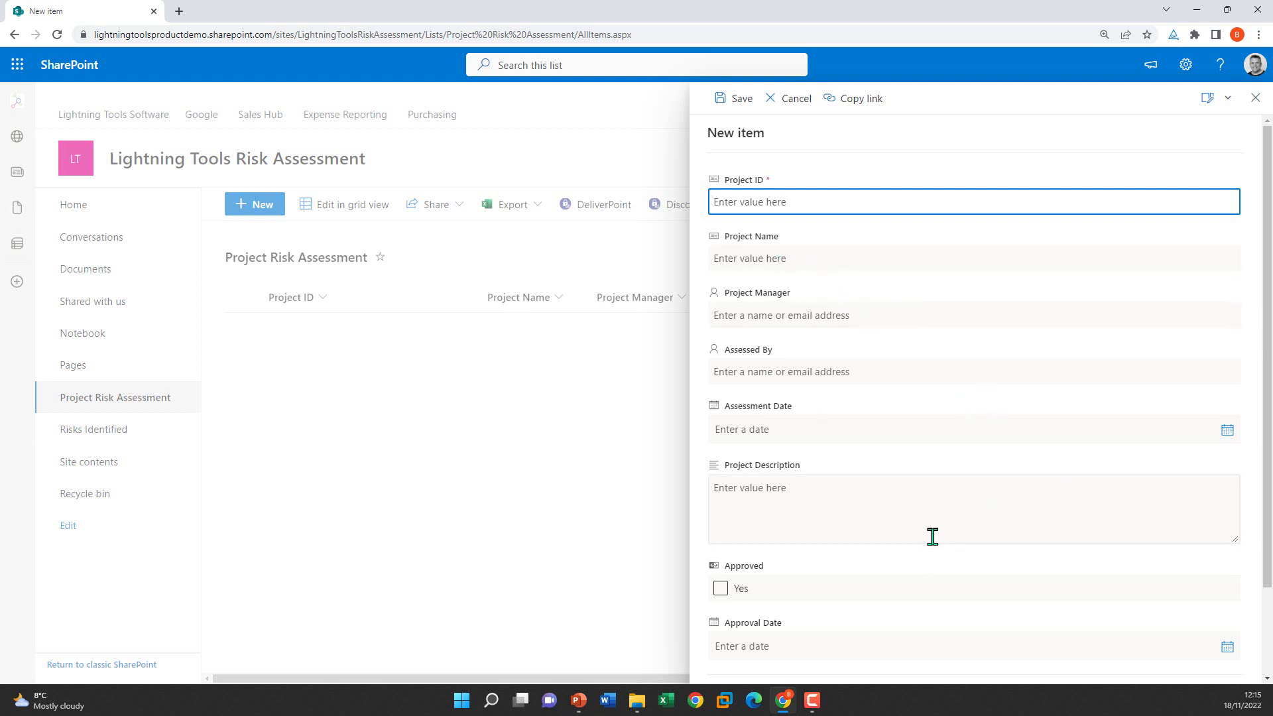
scroll(932, 536, "down", 2)
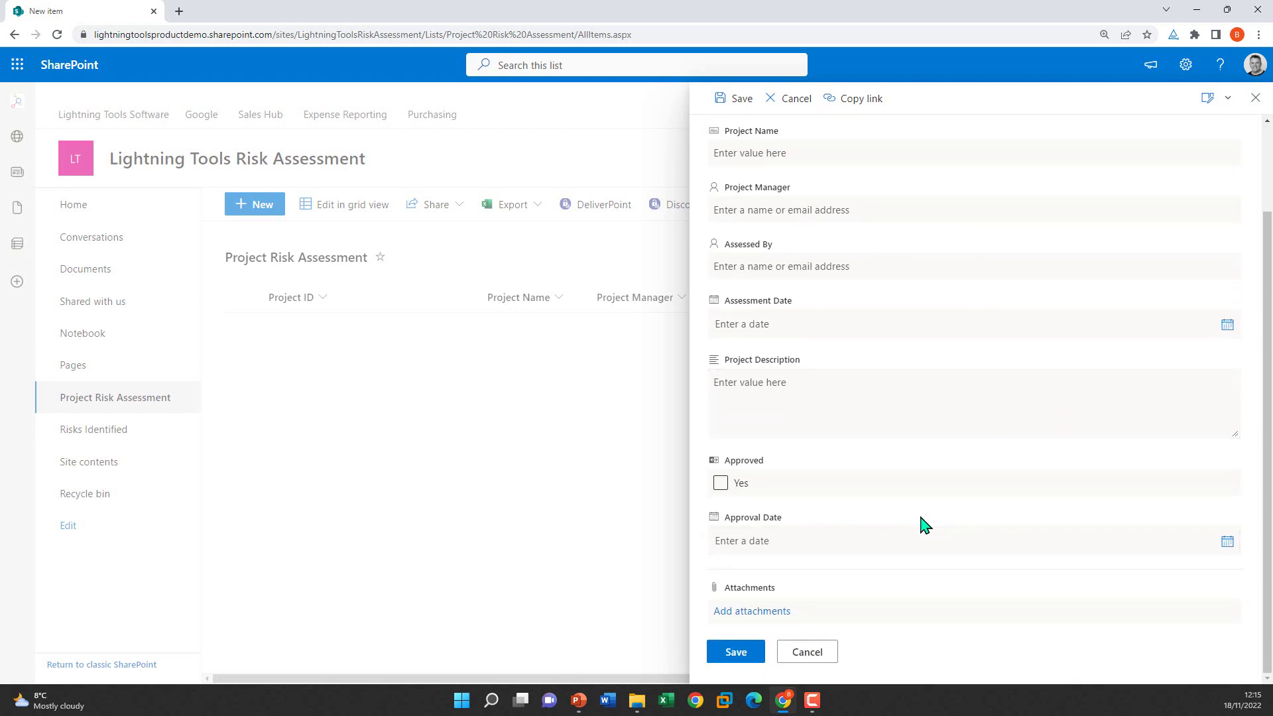
scroll(925, 525, "up", 2)
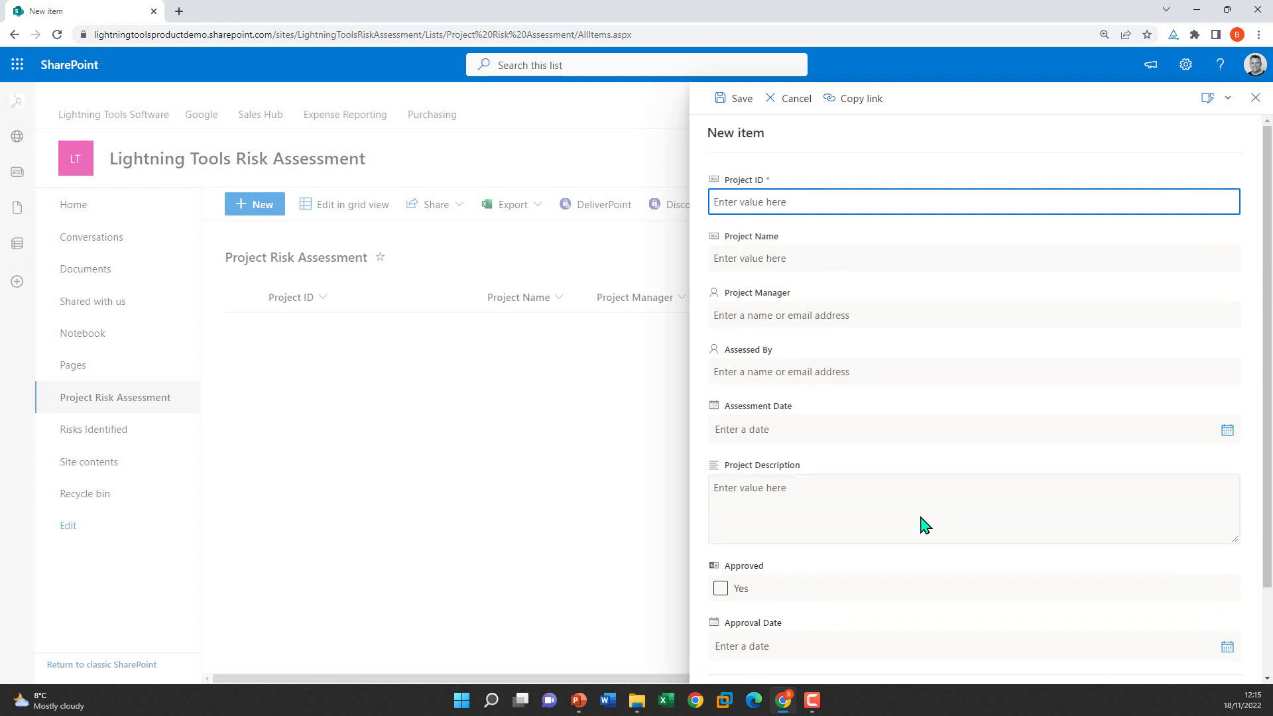
scroll(756, 354, "down", 2)
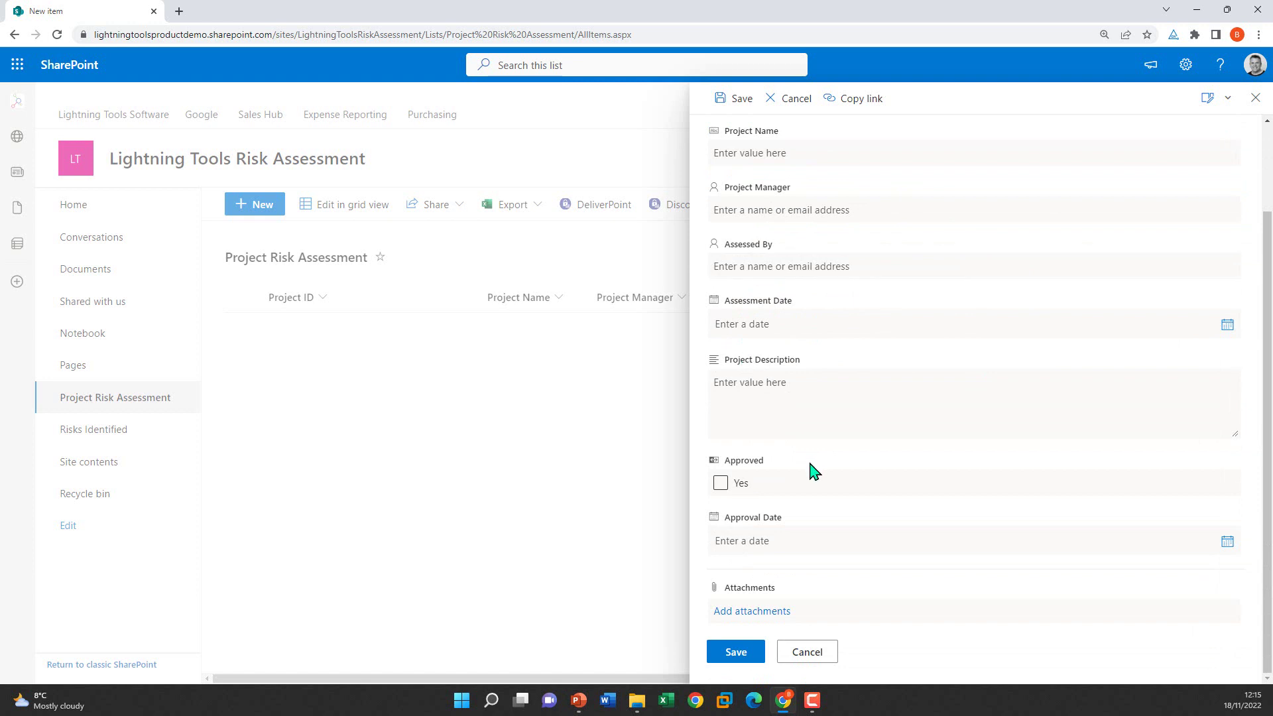
left_click(832, 653)
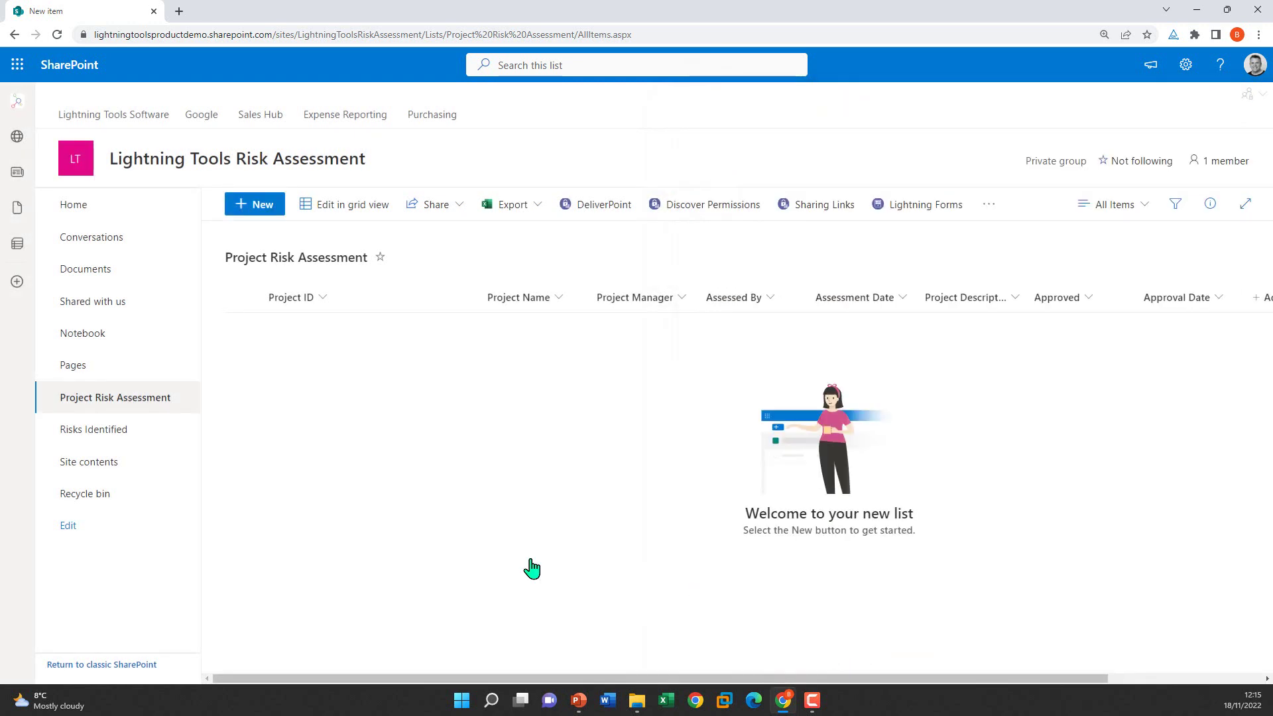
left_click(105, 439)
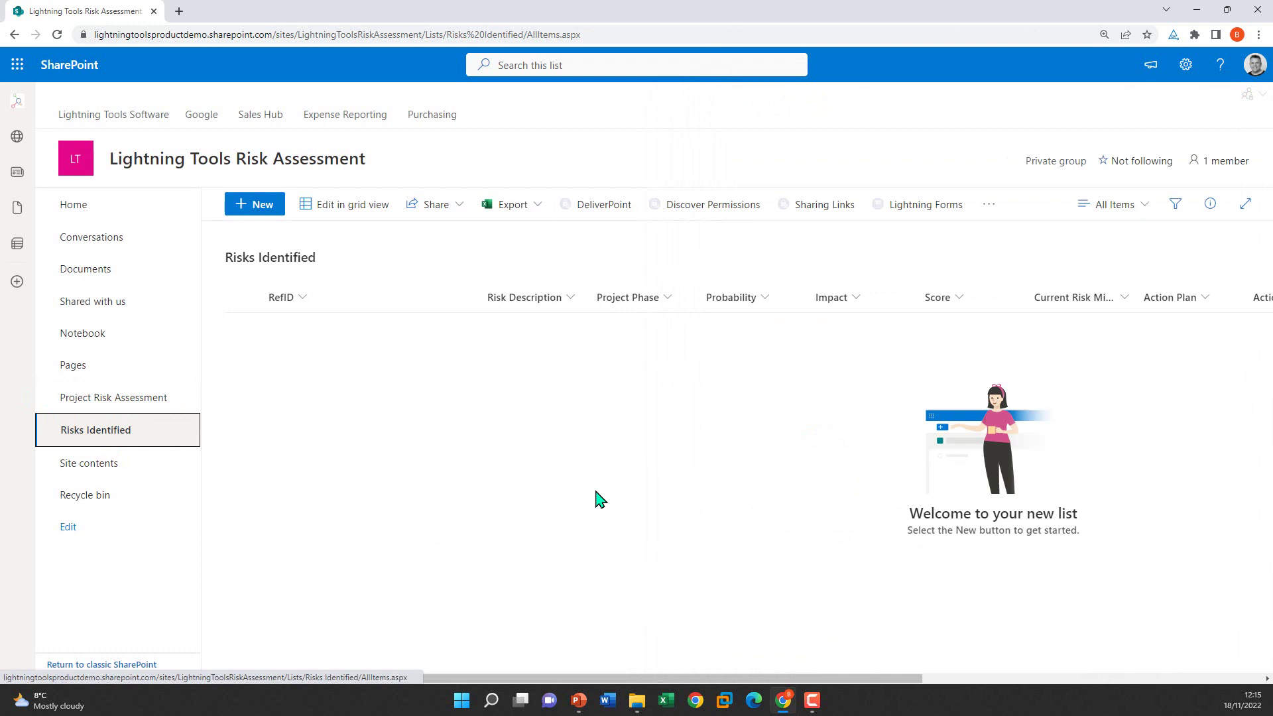
left_click(241, 216)
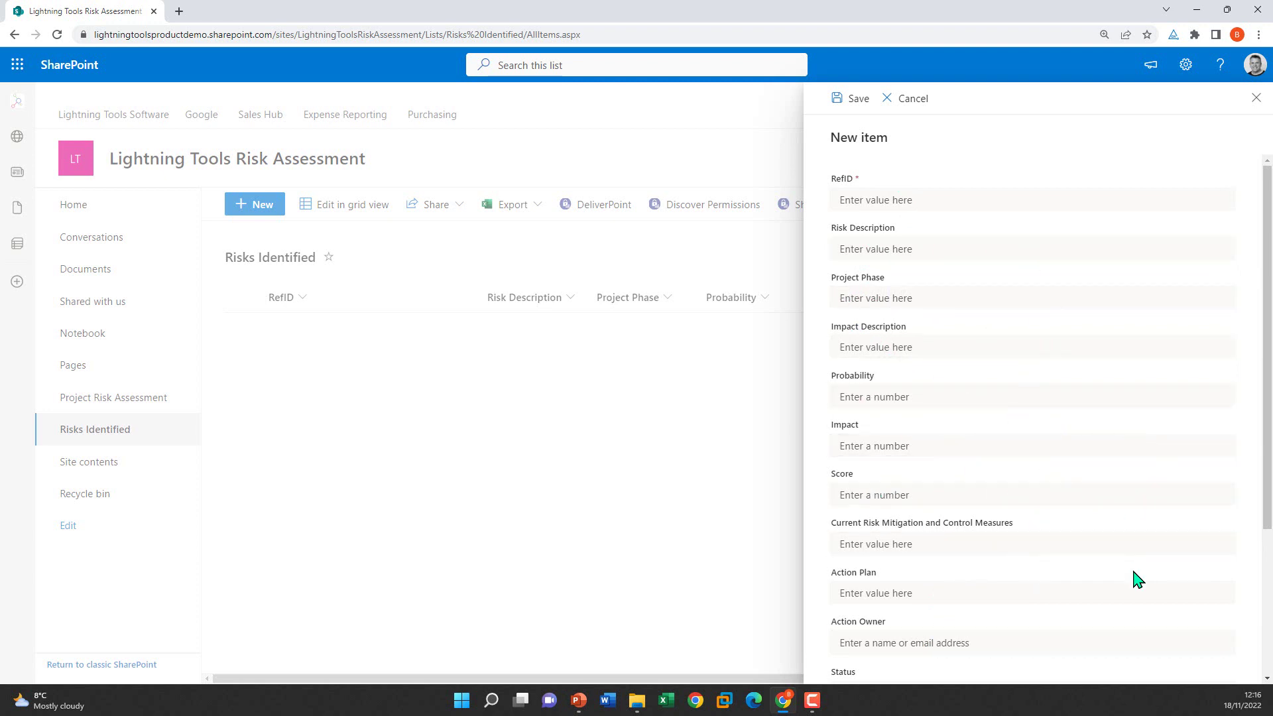
scroll(895, 596, "down", 1)
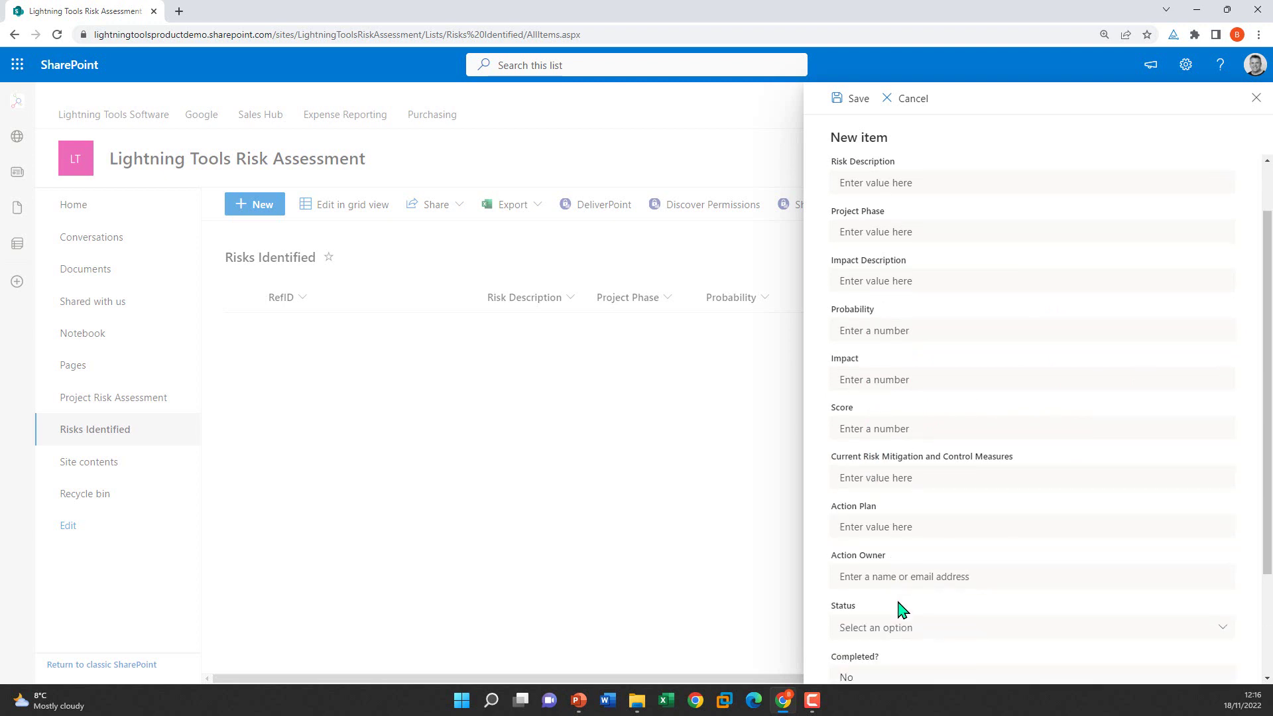
scroll(896, 613, "down", 2)
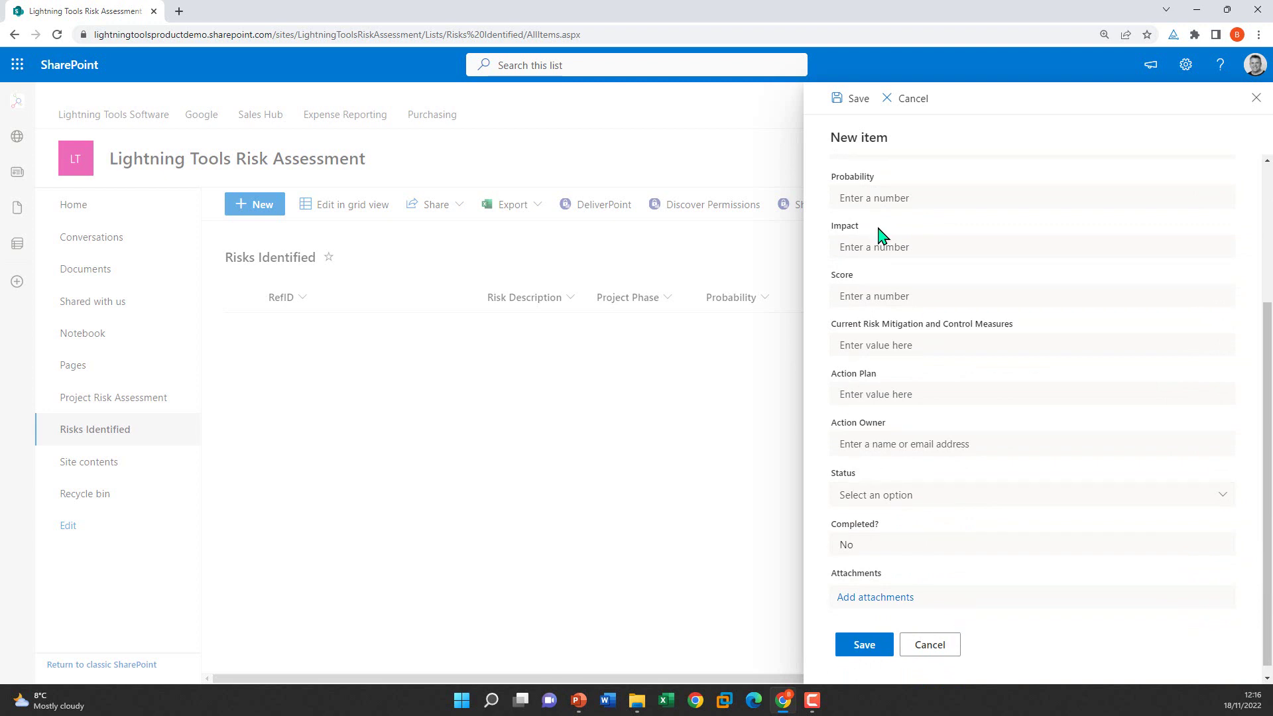
left_click(941, 647)
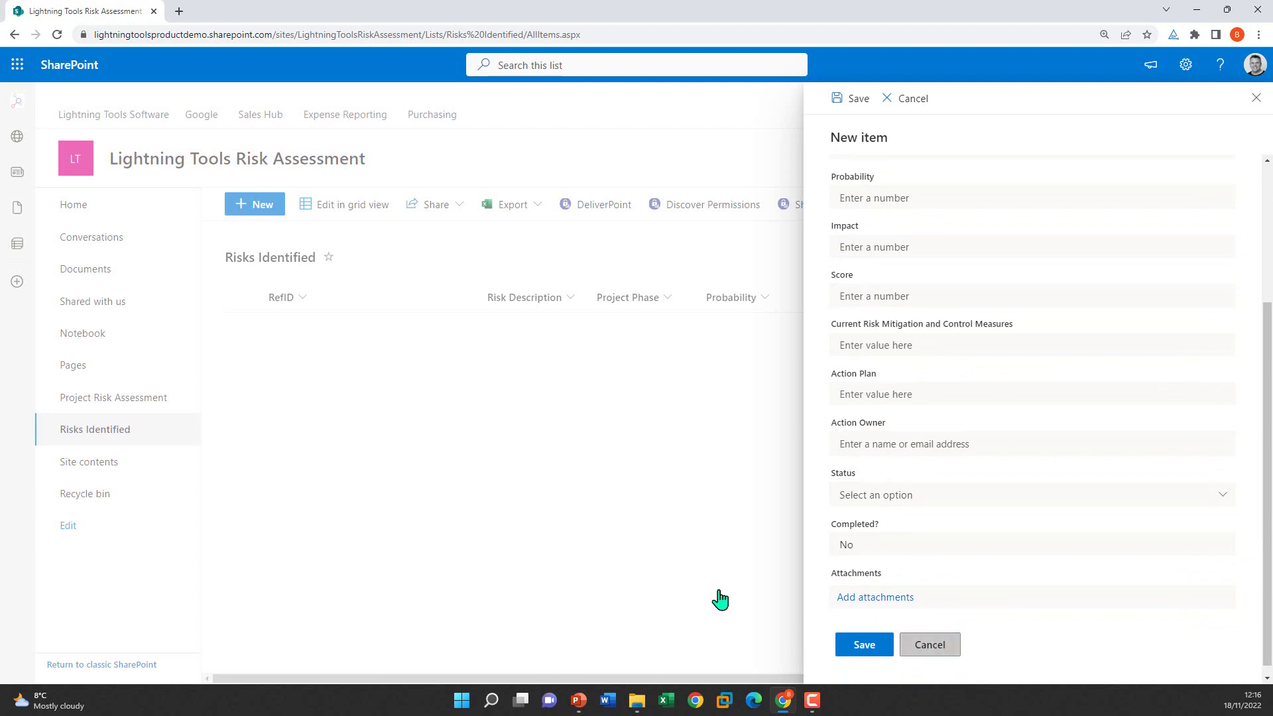
left_click(107, 400)
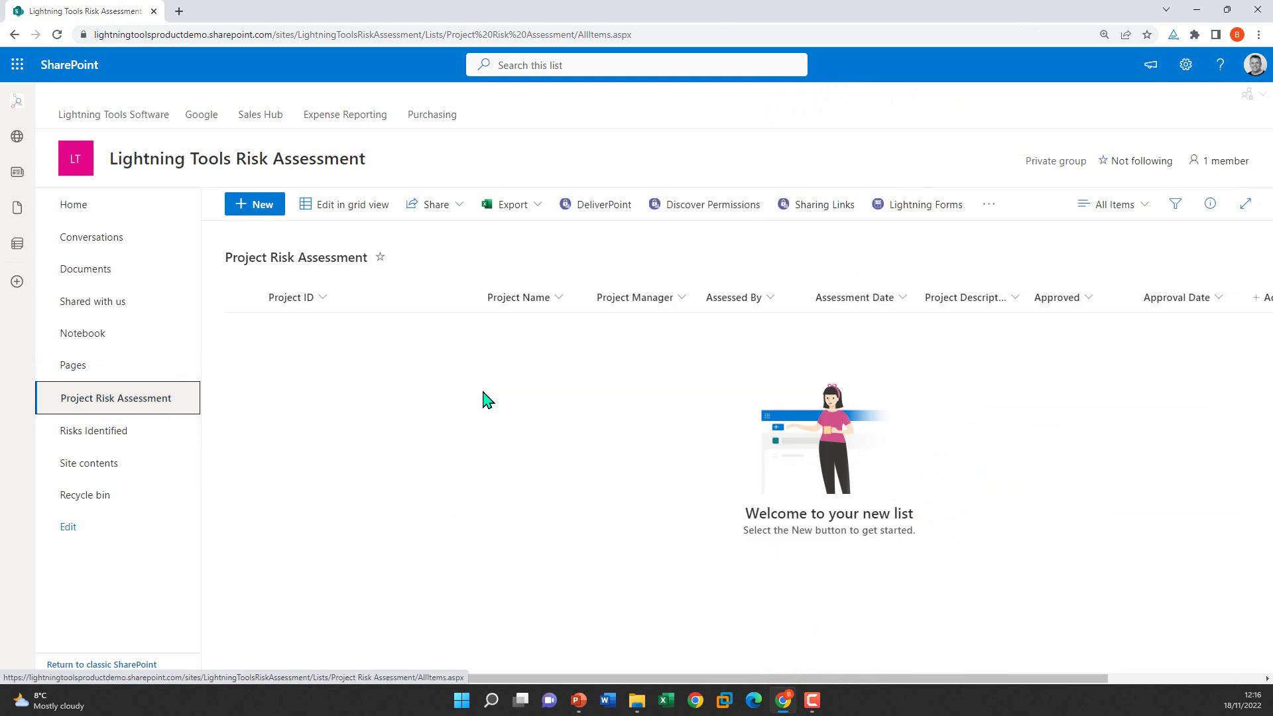
Step: Open Lightning Forms for the Project Risk Assessment list and customize NewForm.aspx
left_click(938, 217)
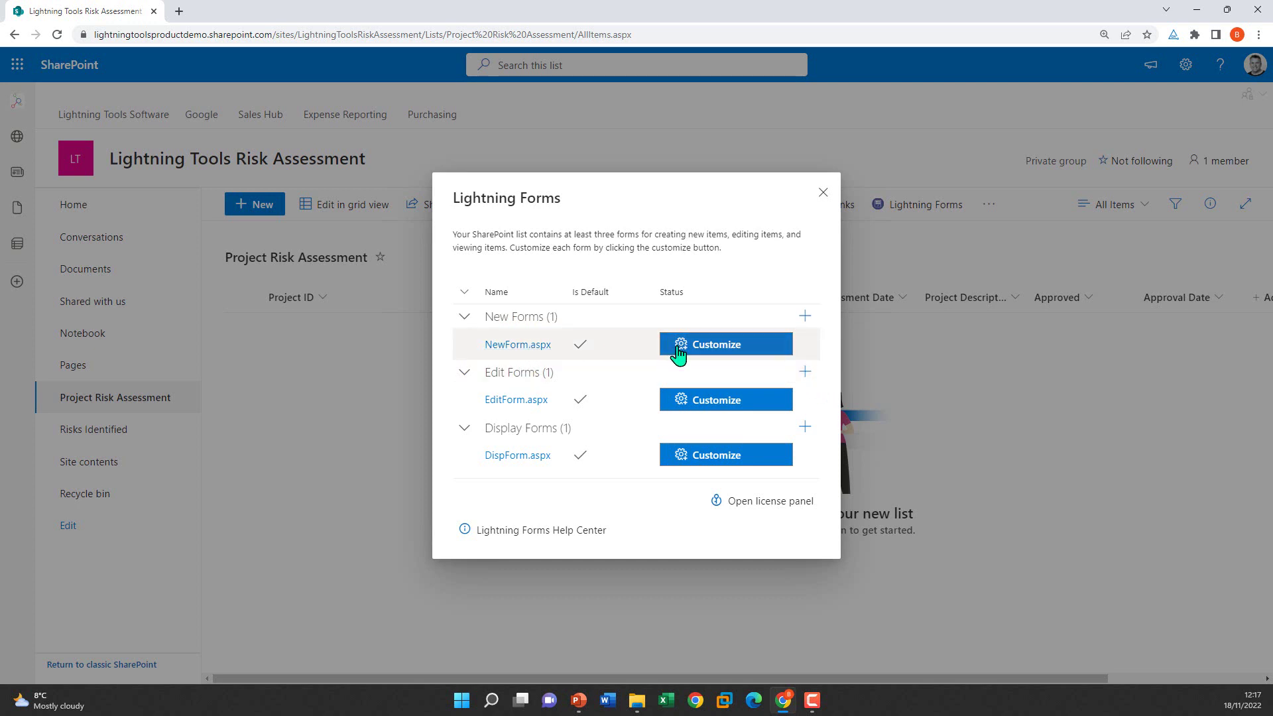
left_click(741, 350)
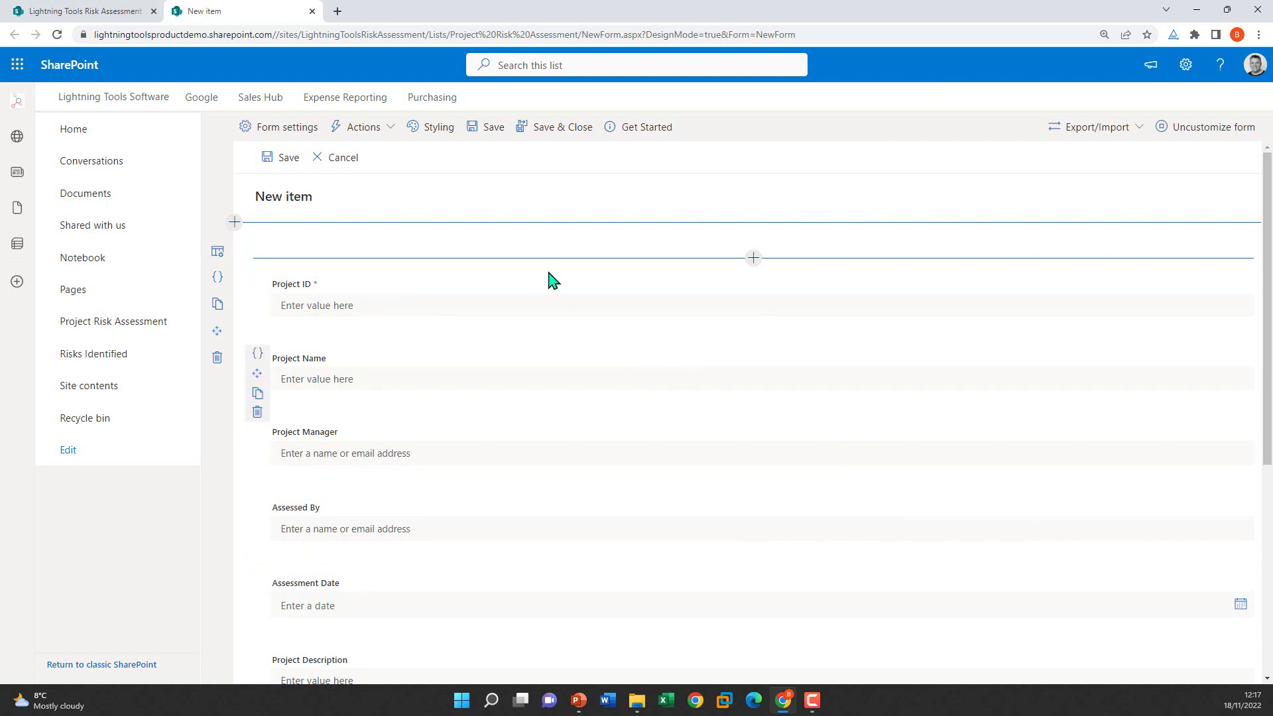
Step: Set the form's side panel size to Large in Form settings and save
left_click(269, 132)
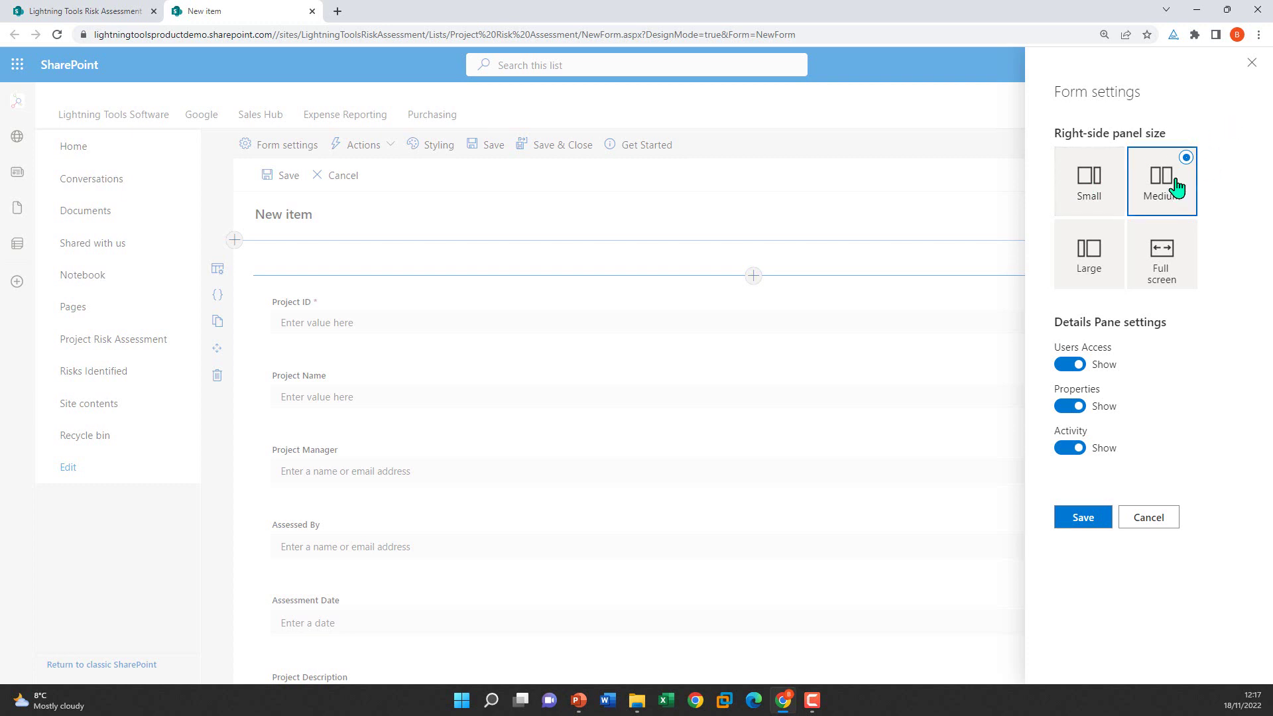
left_click(1088, 257)
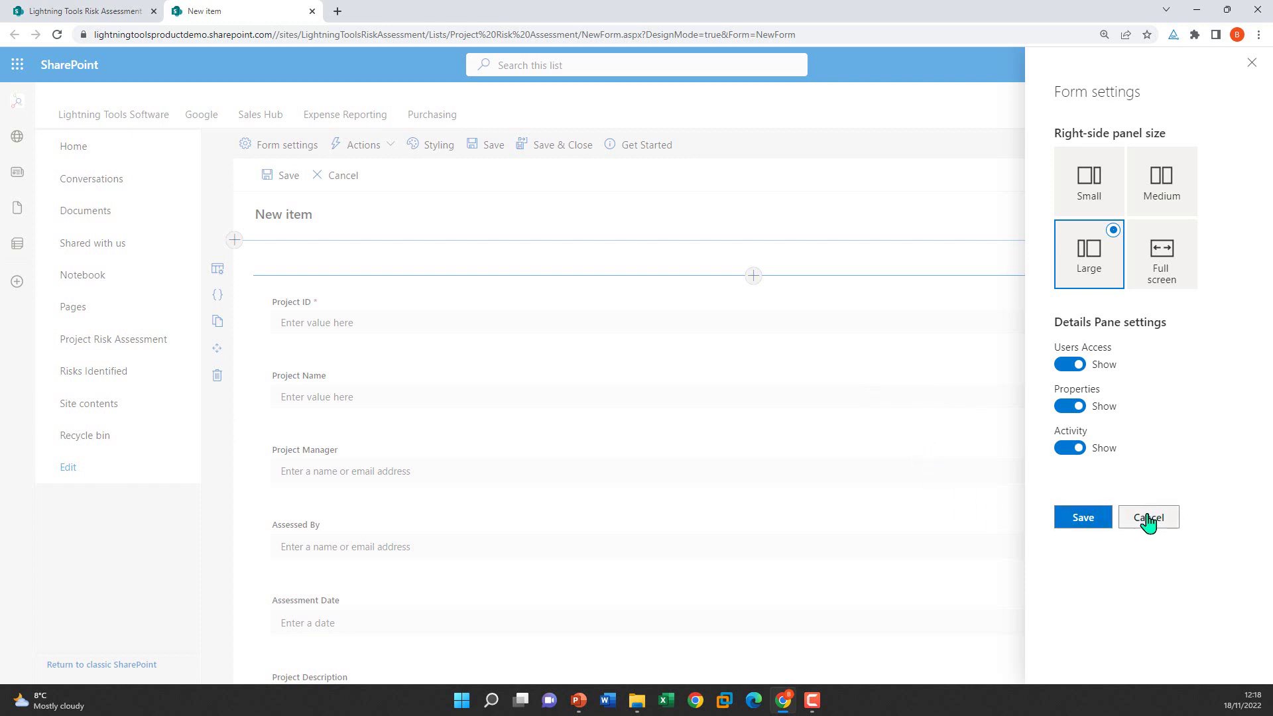
left_click(1074, 522)
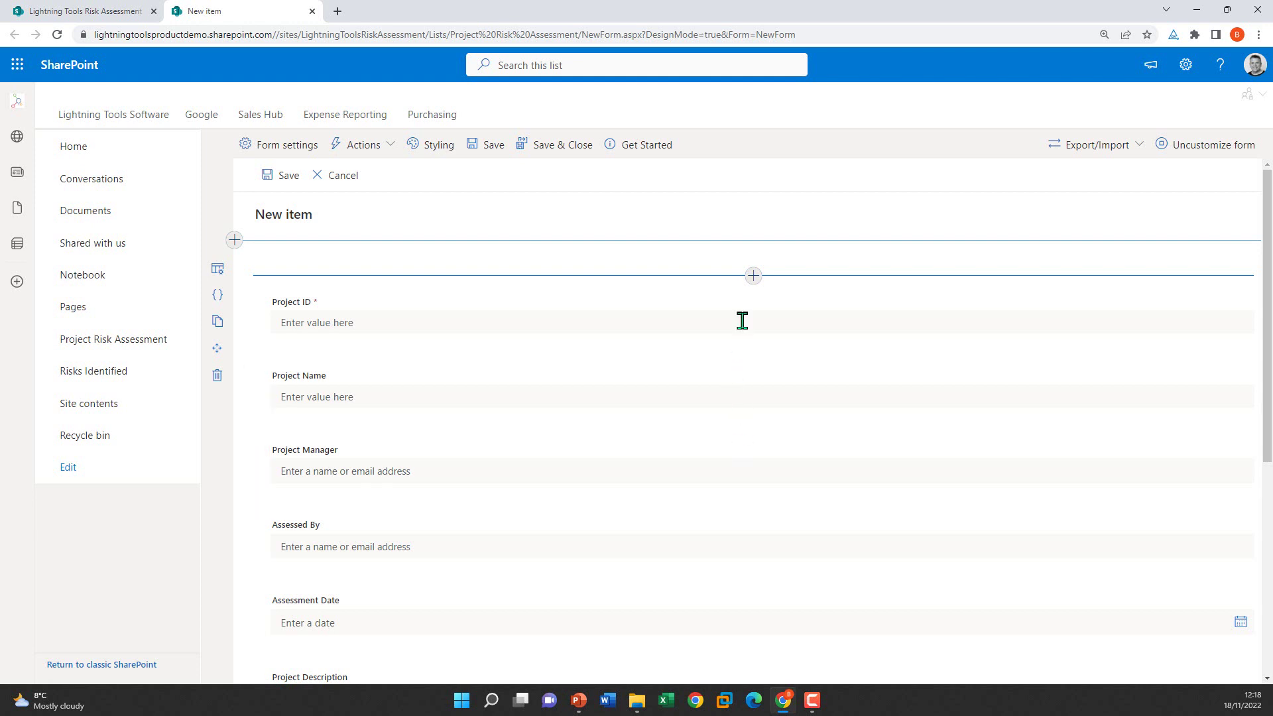
Step: Open the add-element picker above Project ID, backing out of Create Column without creating one
left_click(753, 276)
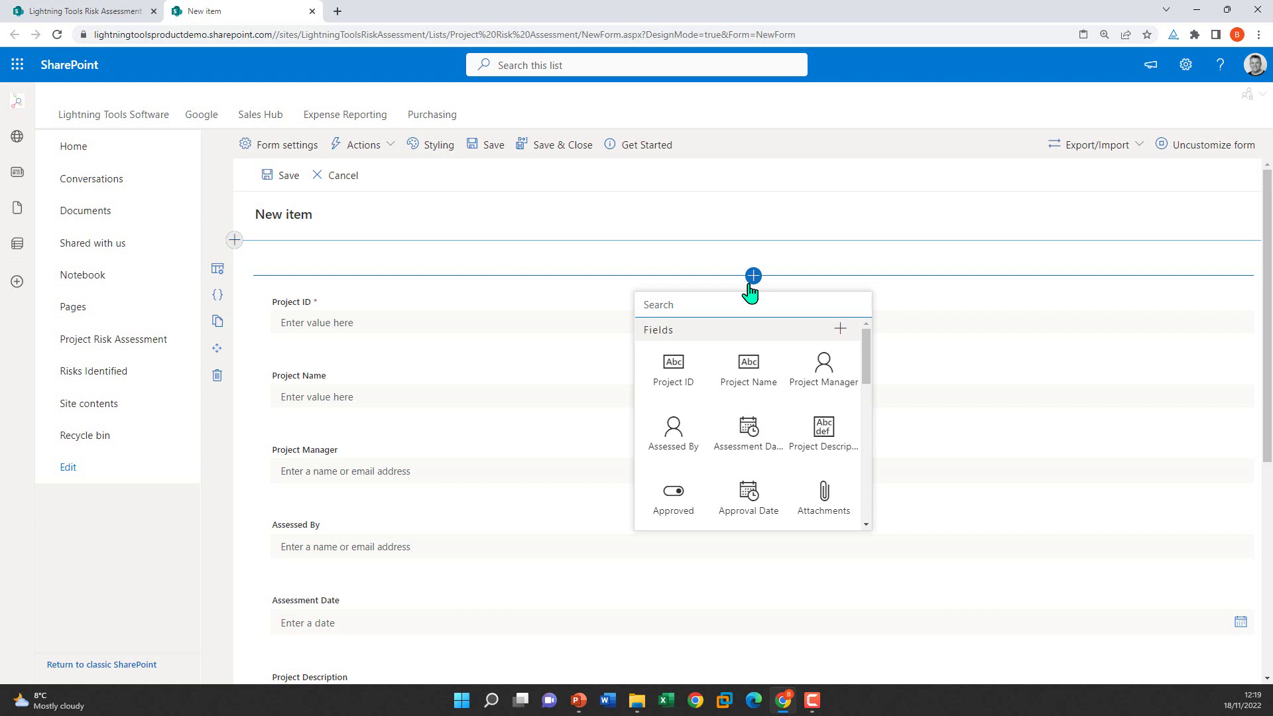
left_click(866, 362)
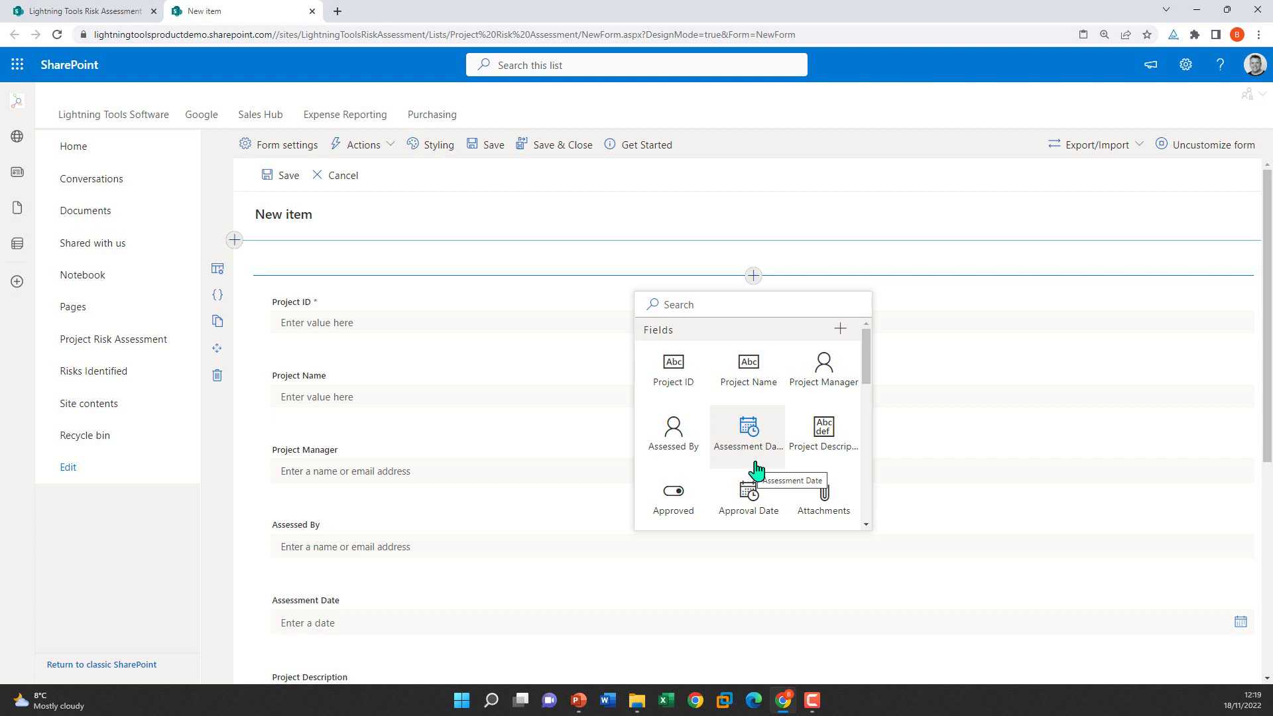
mouse_move(255, 468)
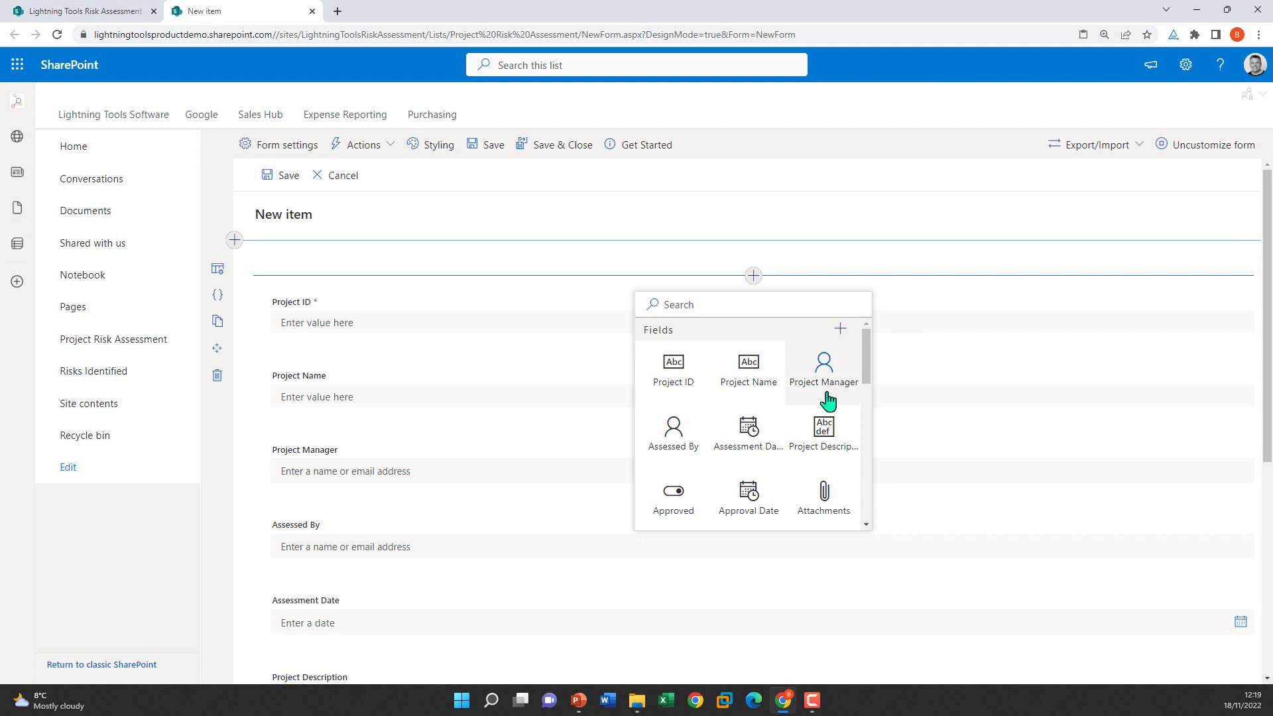
left_click(841, 328)
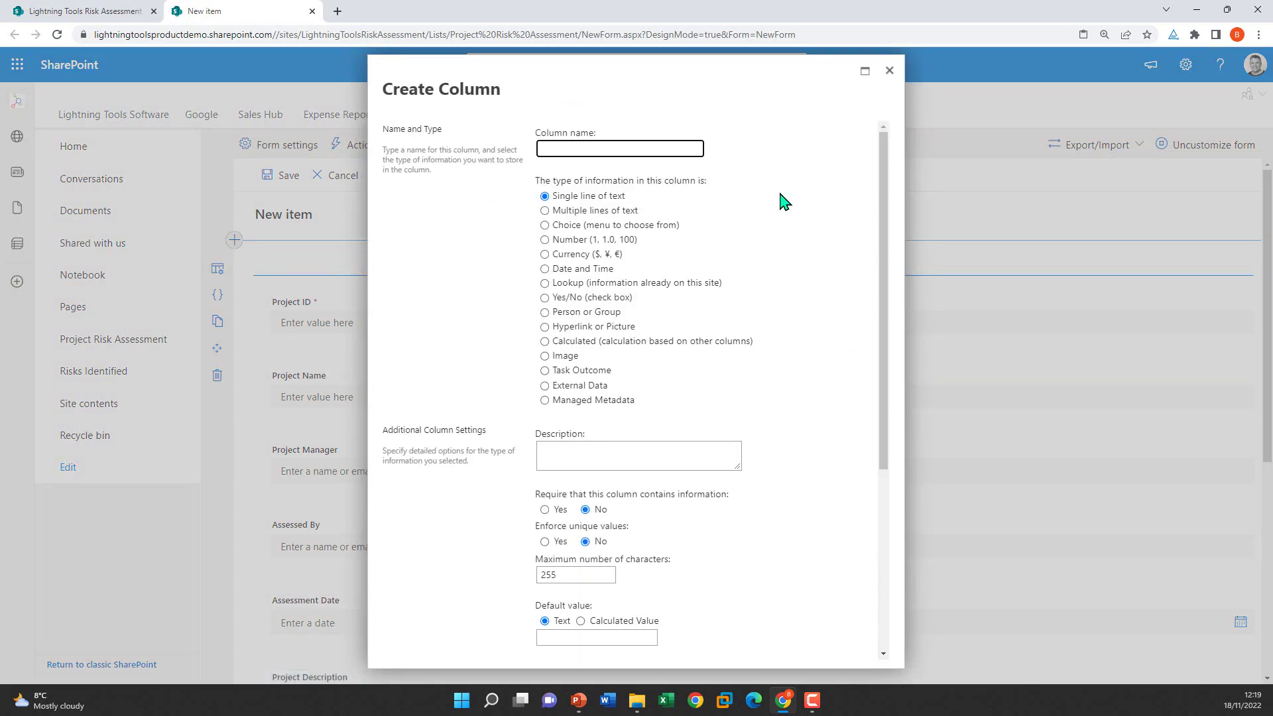
left_click(889, 70)
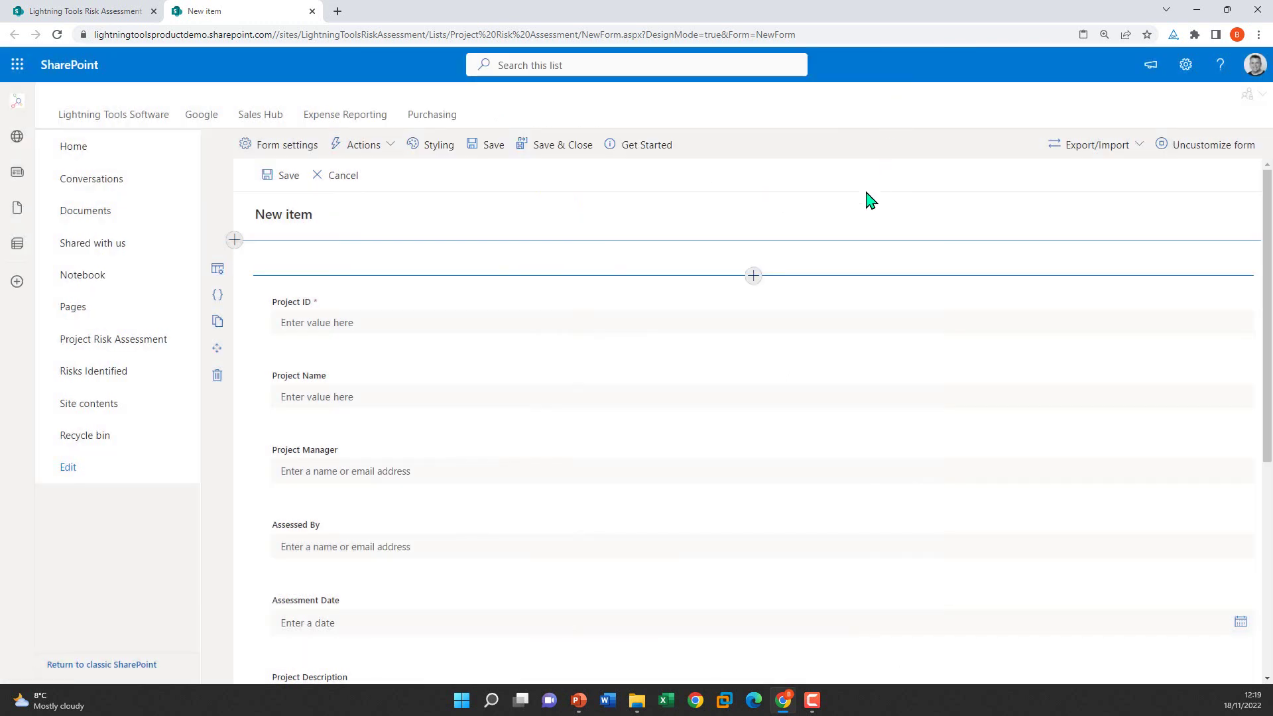
left_click(753, 276)
left_click_drag(866, 356, 865, 406)
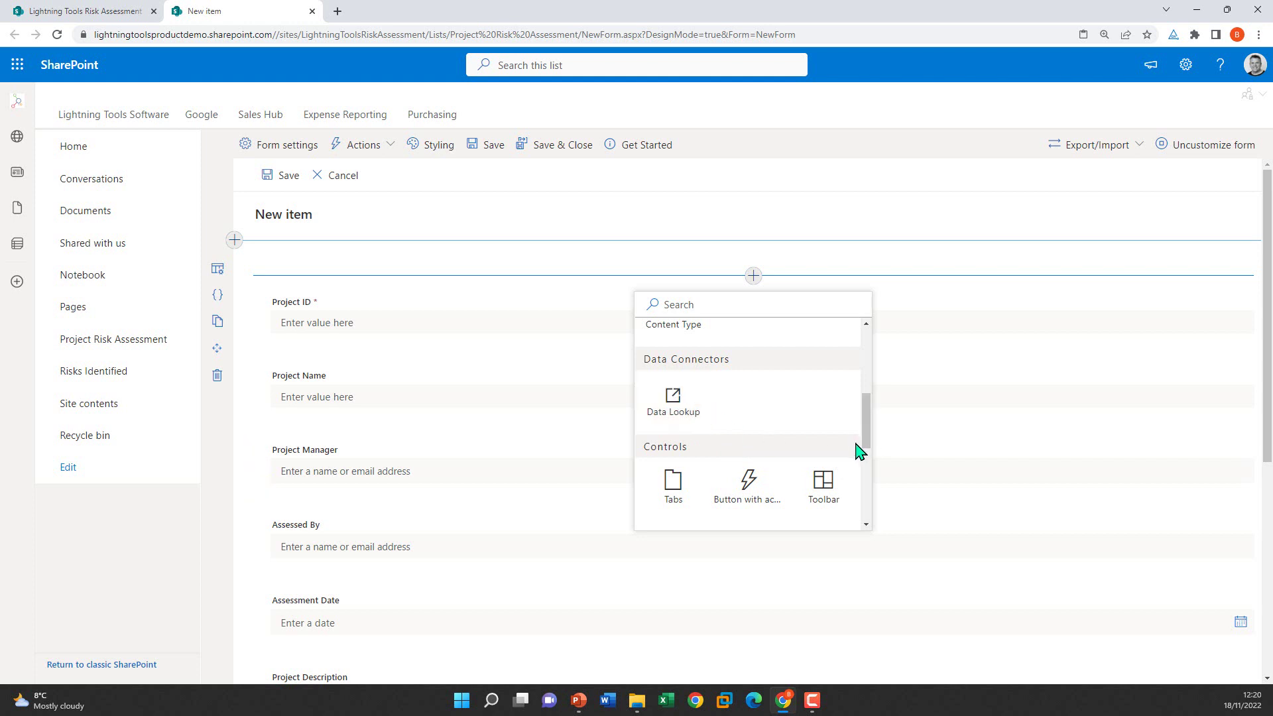
left_click_drag(869, 437, 873, 464)
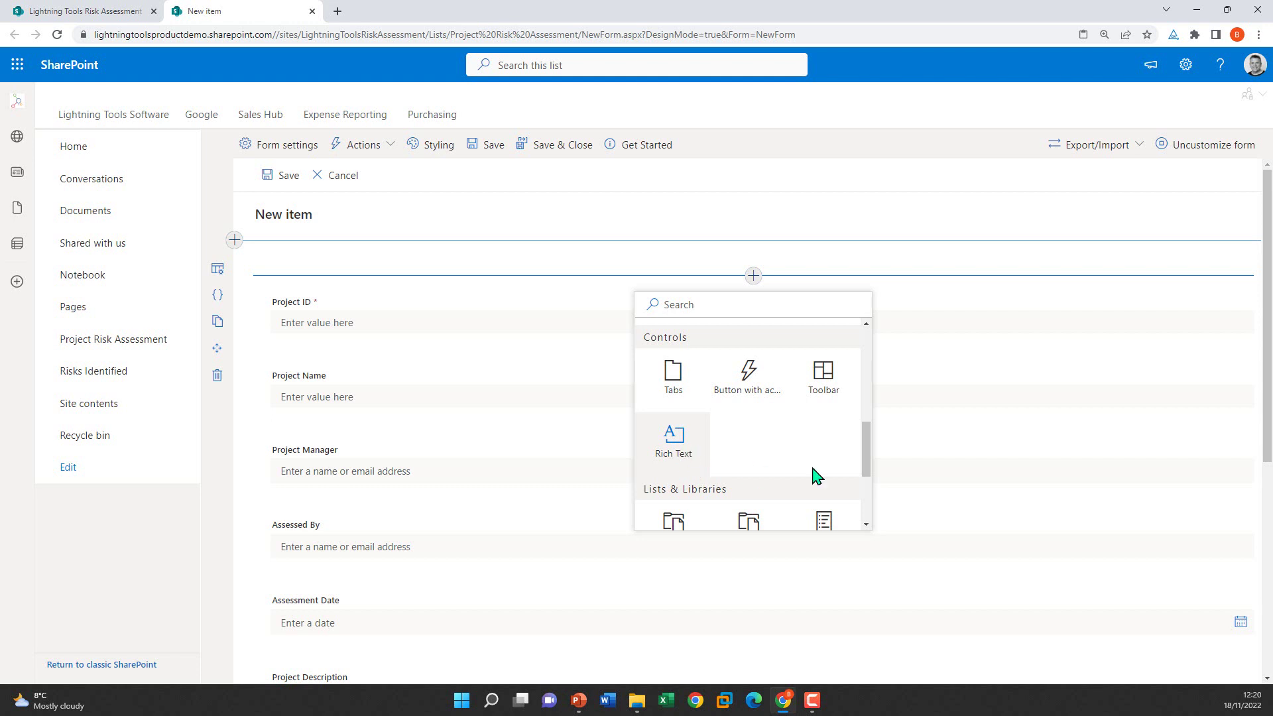
left_click_drag(871, 459, 873, 501)
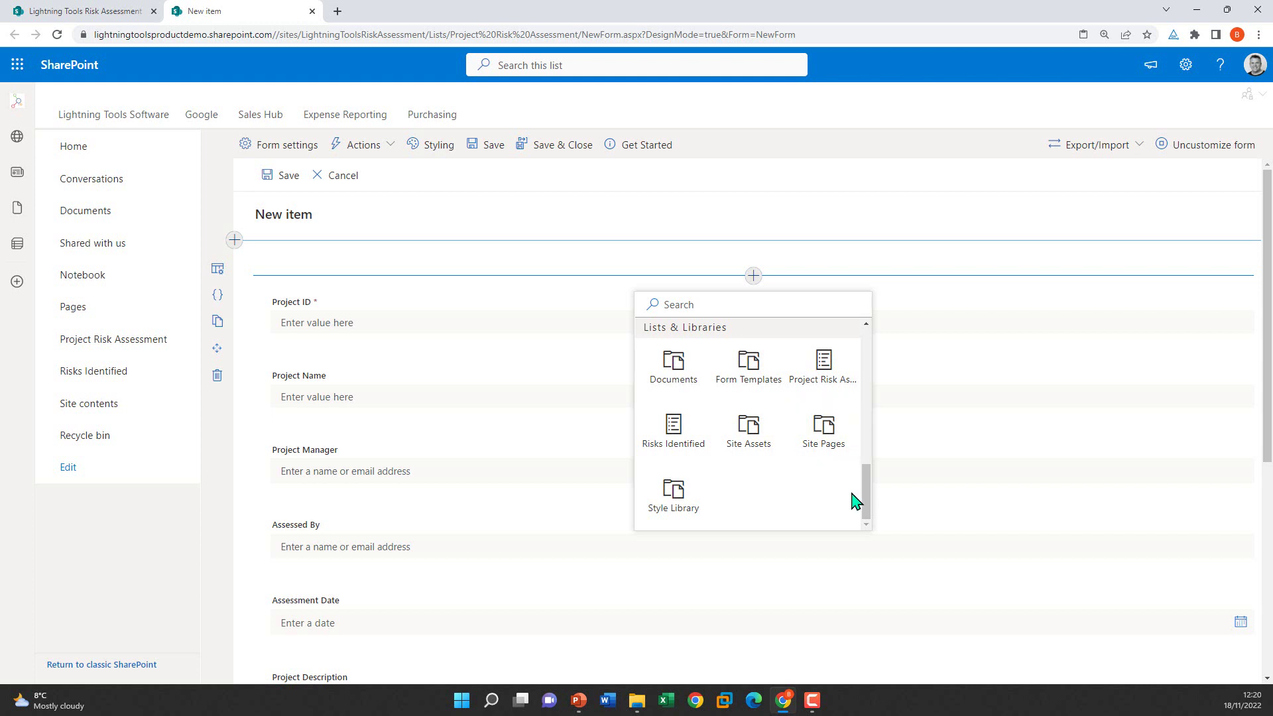
left_click_drag(868, 508, 870, 464)
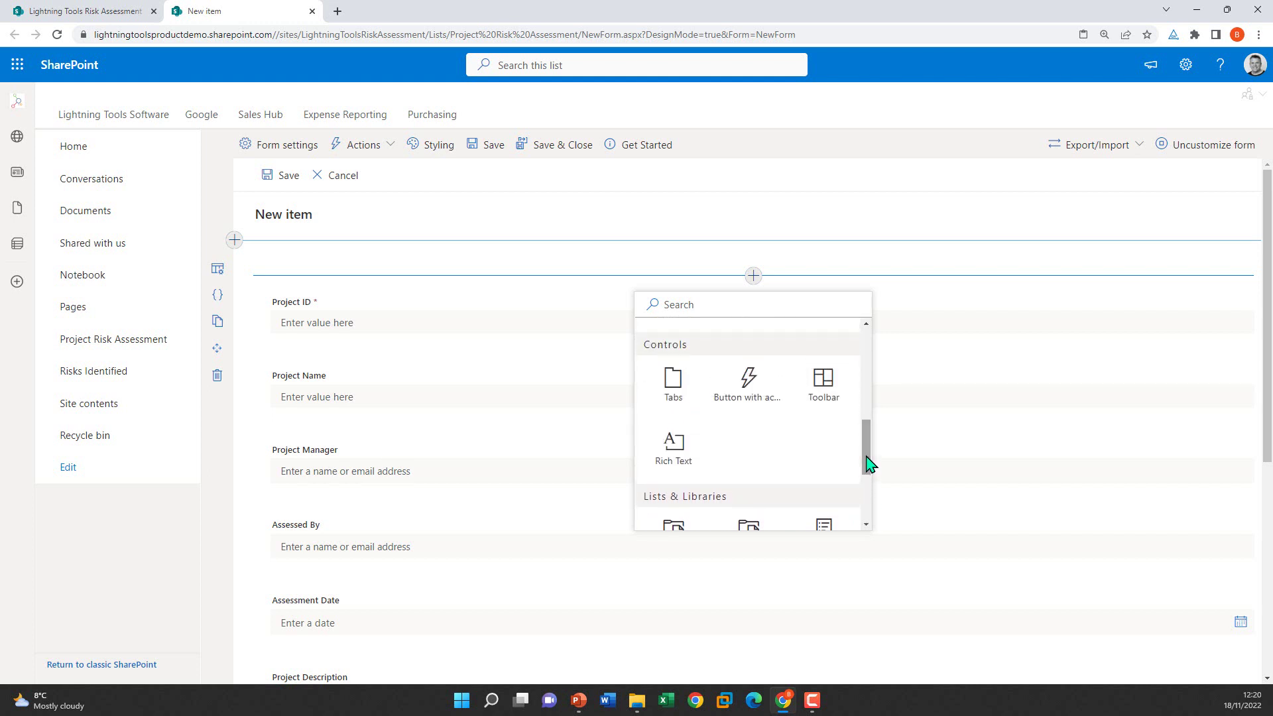
Step: Add a Rich Text block reading 'Risk Assessment', formatted as a centred Heading 1
left_click(665, 444)
left_click(473, 320)
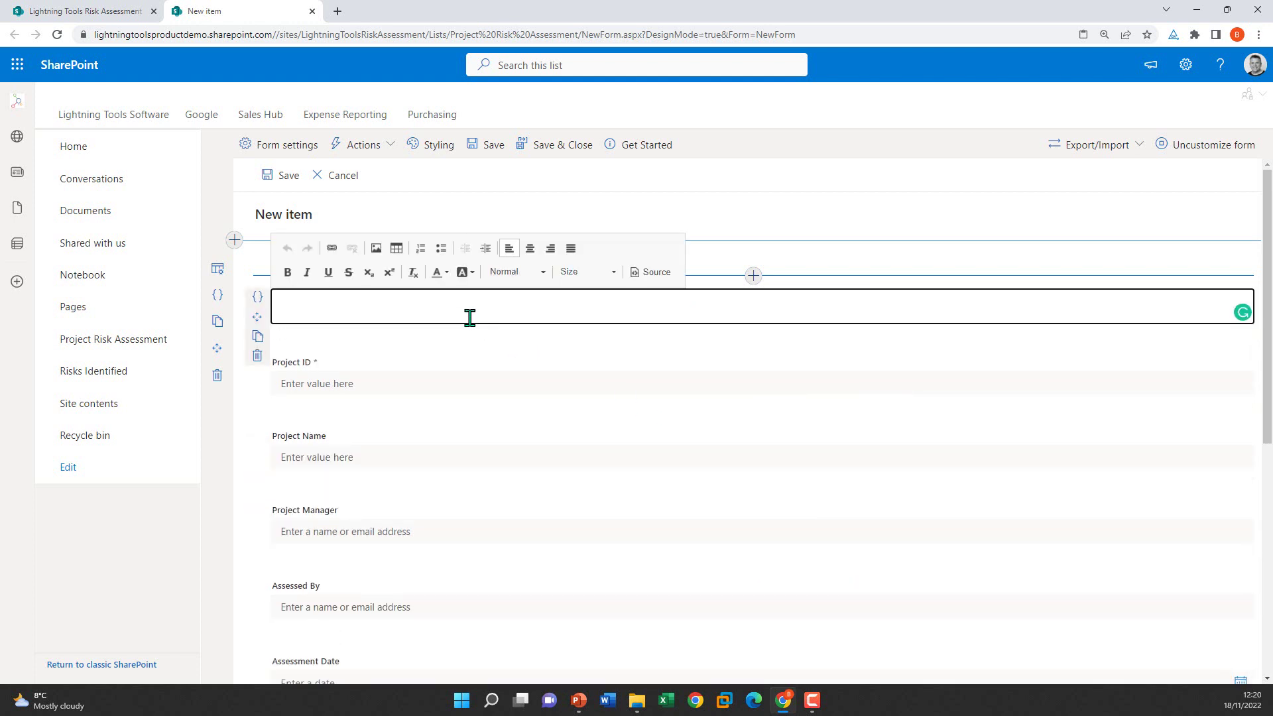
type("Risk Assessment")
left_click_drag(395, 304, 228, 310)
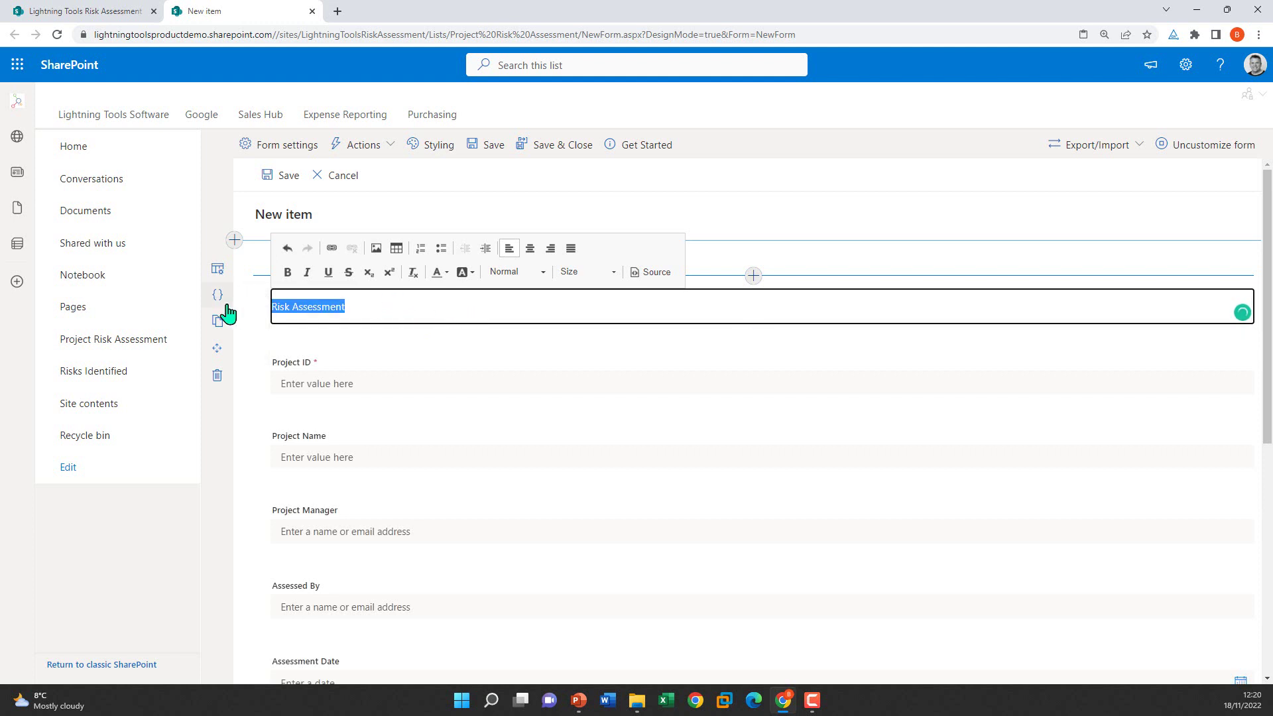
left_click(545, 272)
left_click(546, 335)
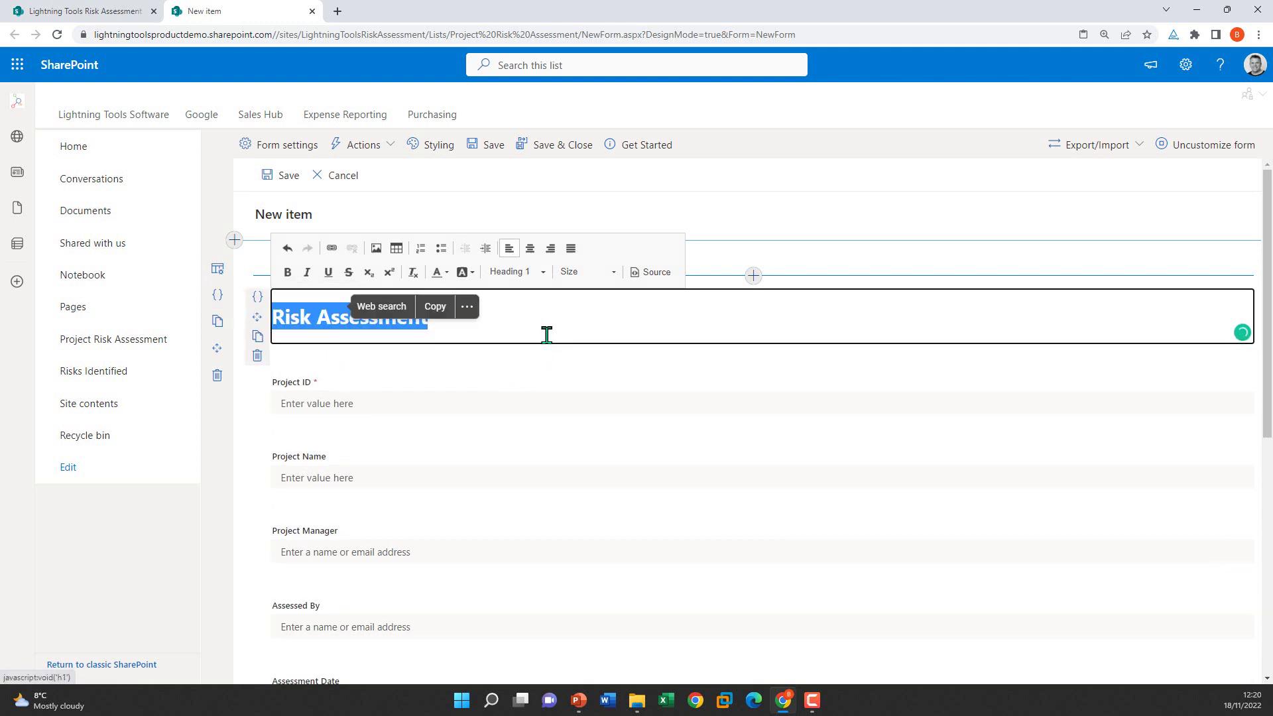
left_click(530, 248)
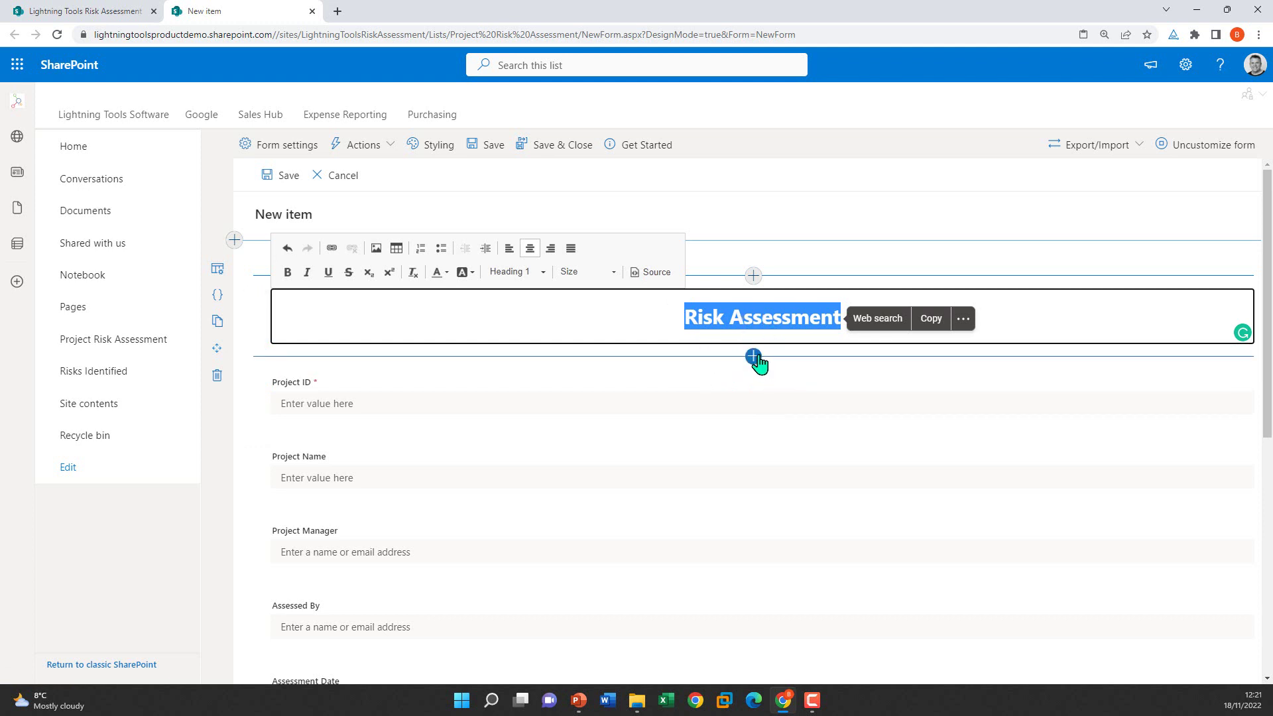
left_click(755, 358)
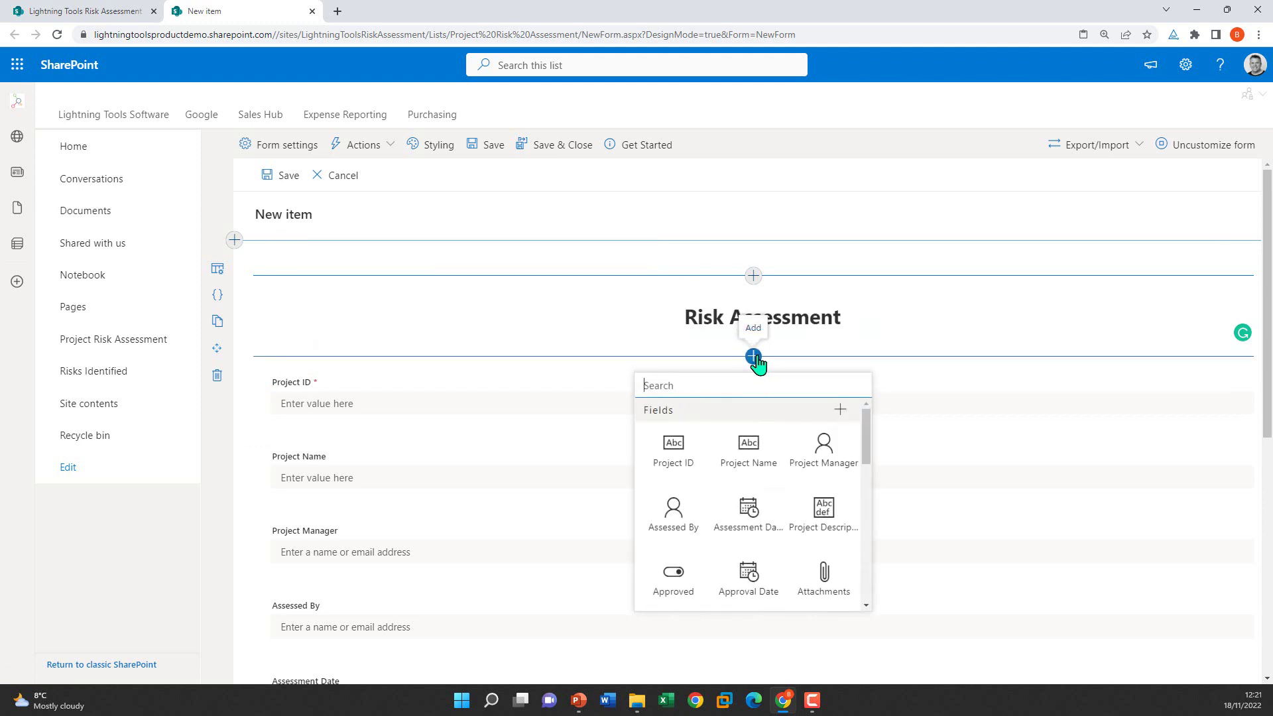
Step: Insert a Tabs container below the heading and add tabs until there are three
left_click_drag(868, 432, 867, 541)
left_click(688, 511)
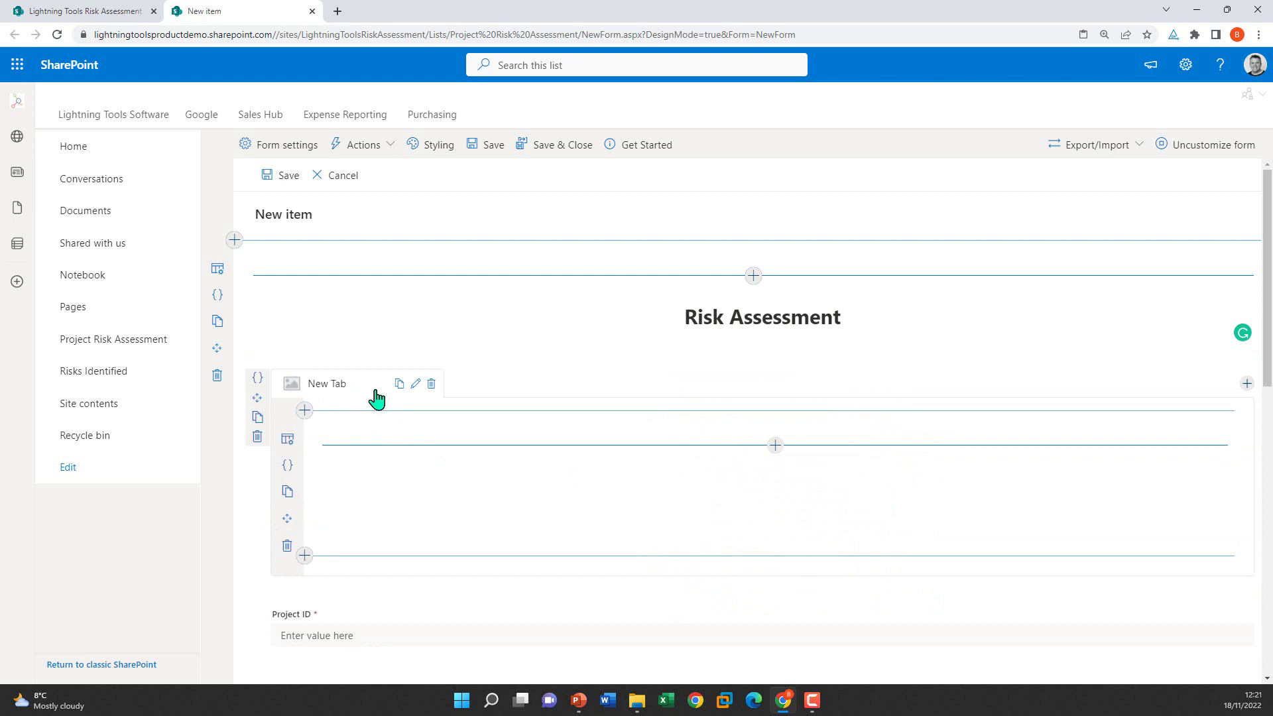
scroll(373, 398, "down", 2)
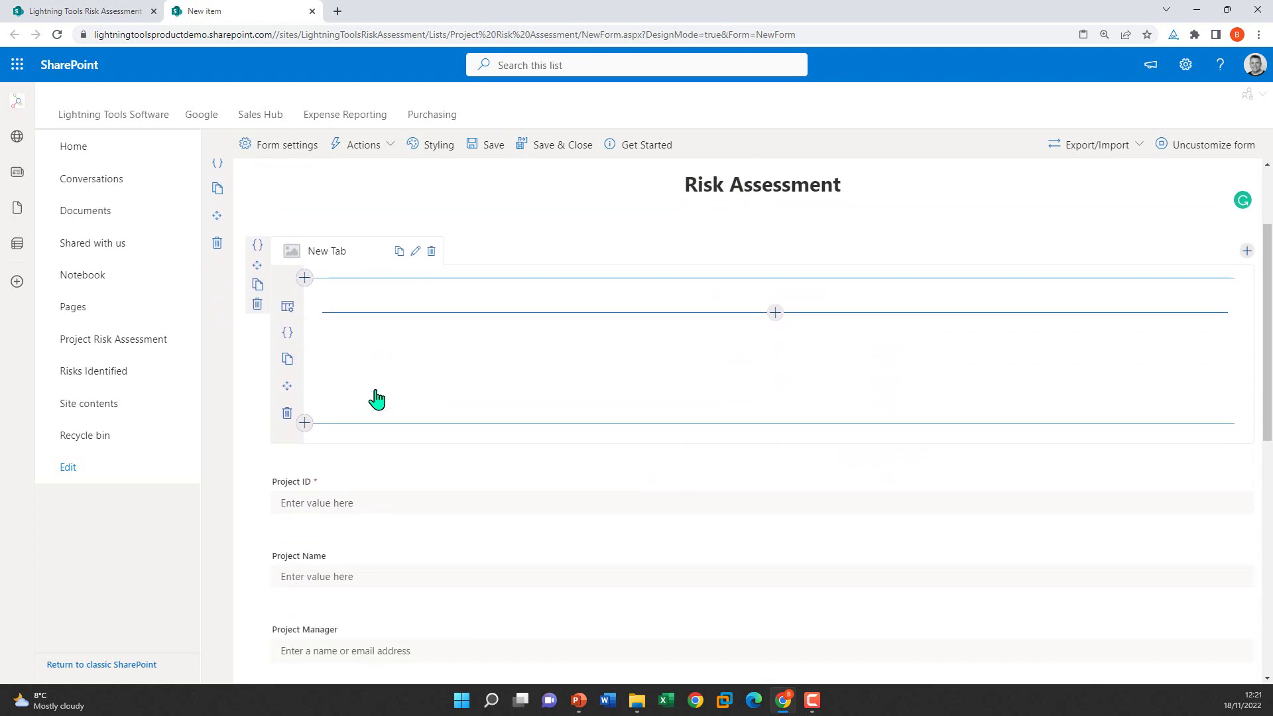
left_click(1246, 251)
left_click(1247, 251)
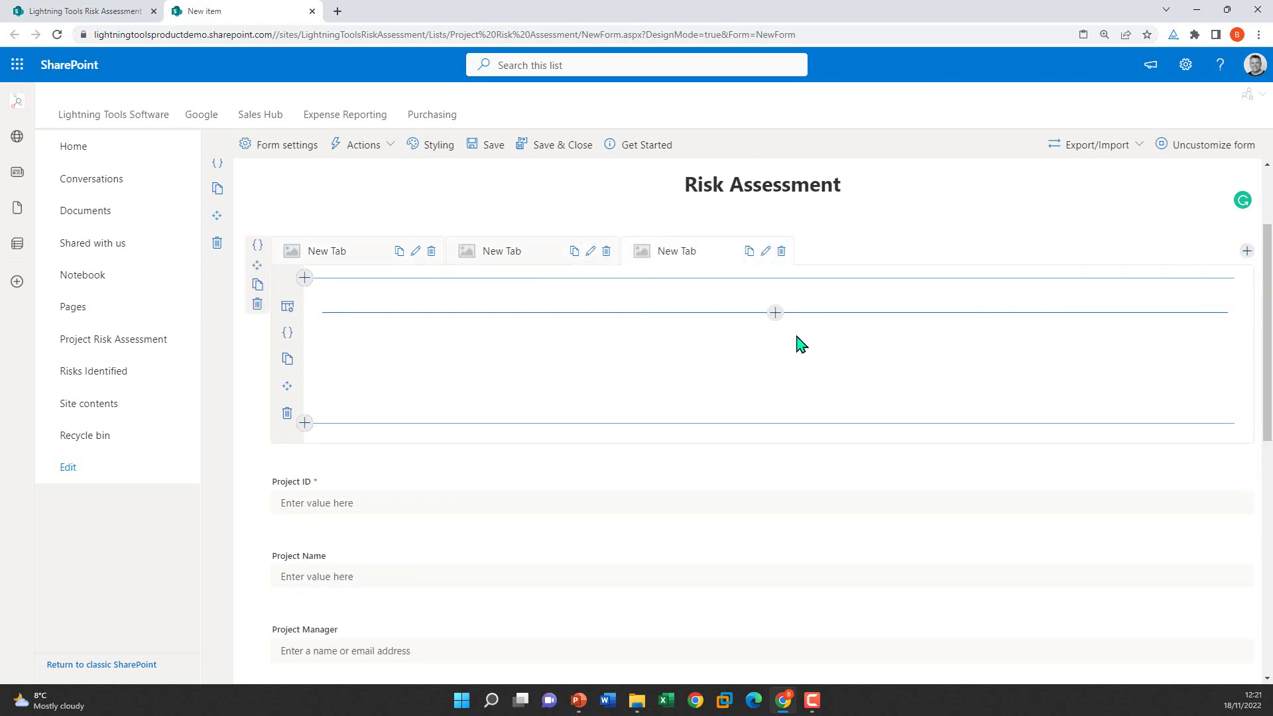
Step: Rename the first tab to 'Project Information' and give it the info12 icon
left_click(415, 255)
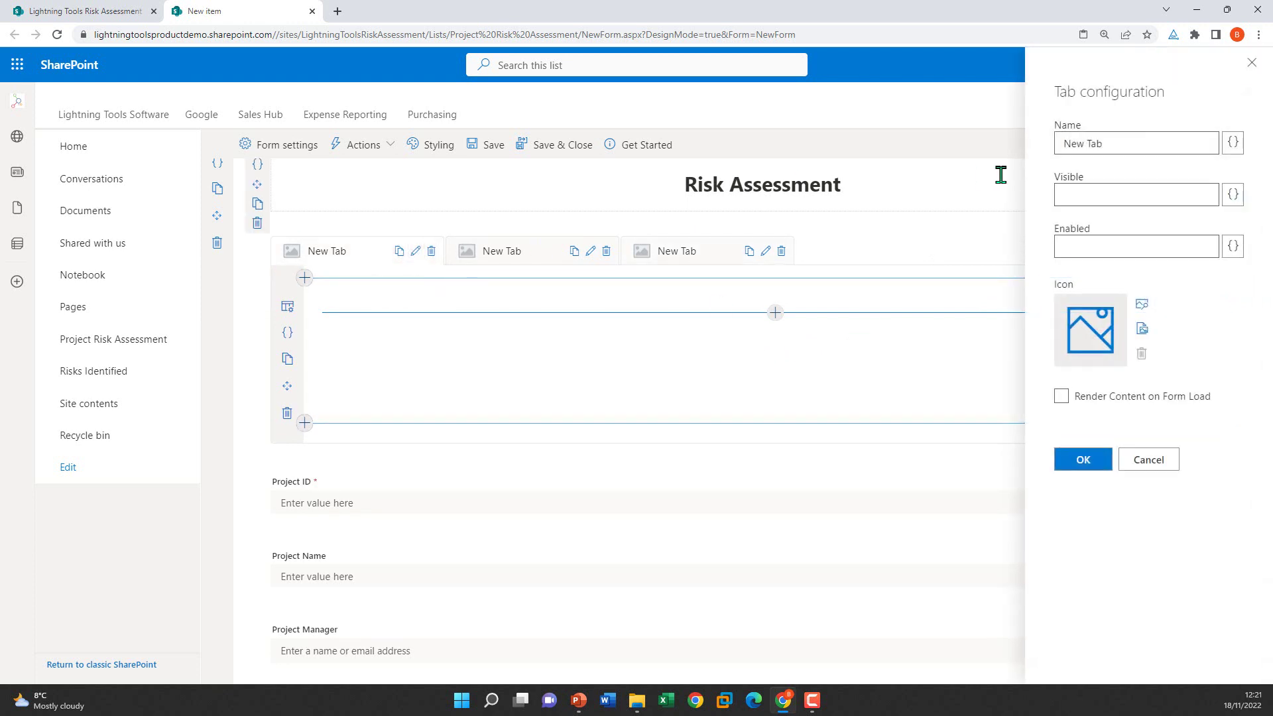
triple_click(1119, 141)
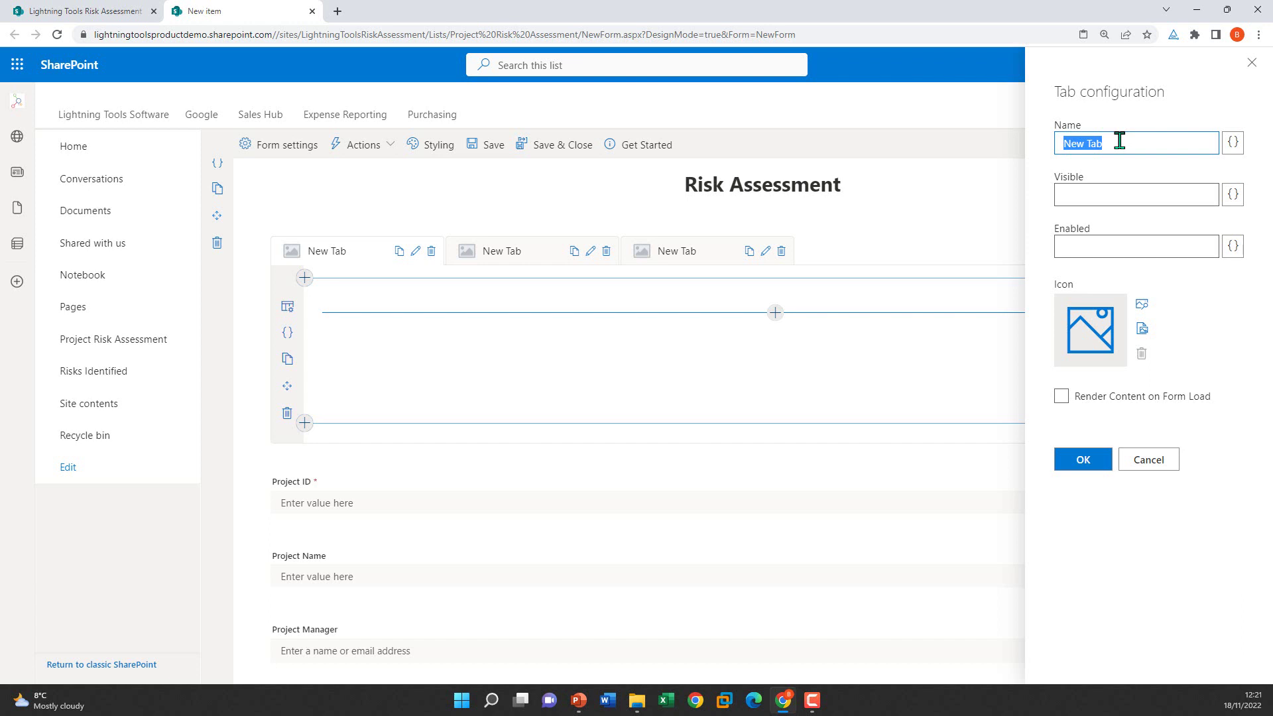
type("Project Information")
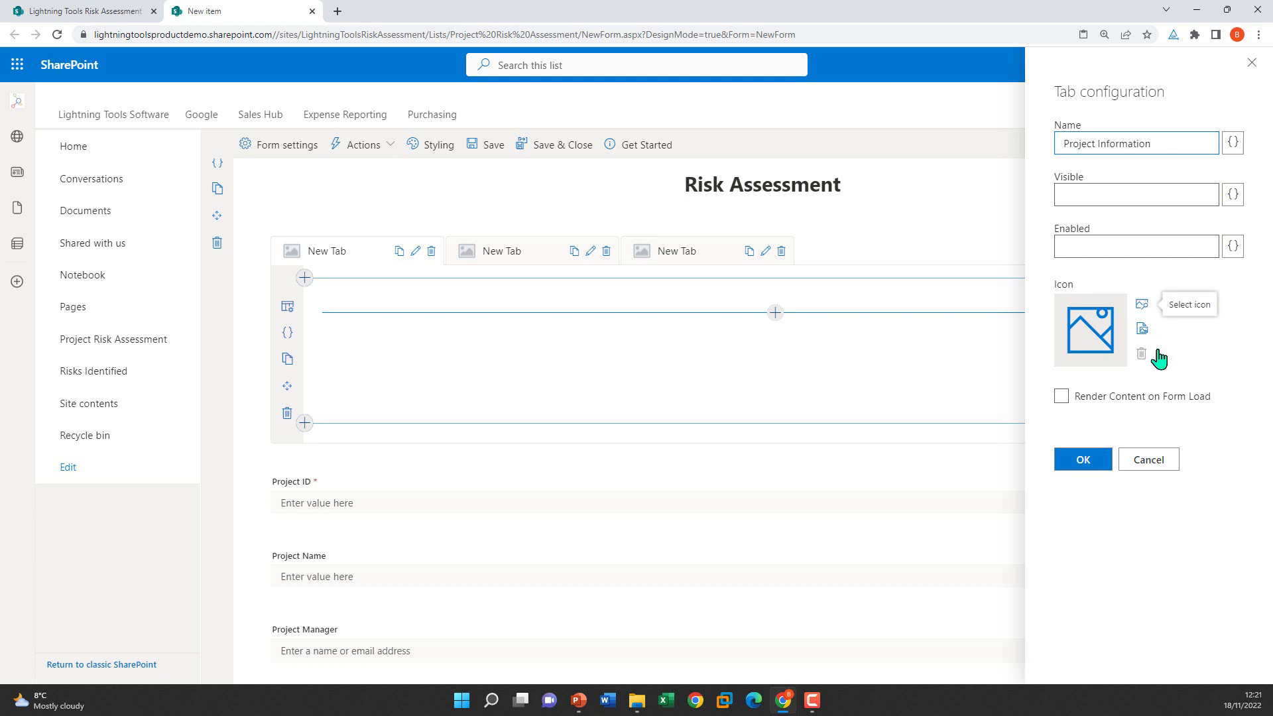
left_click(1142, 303)
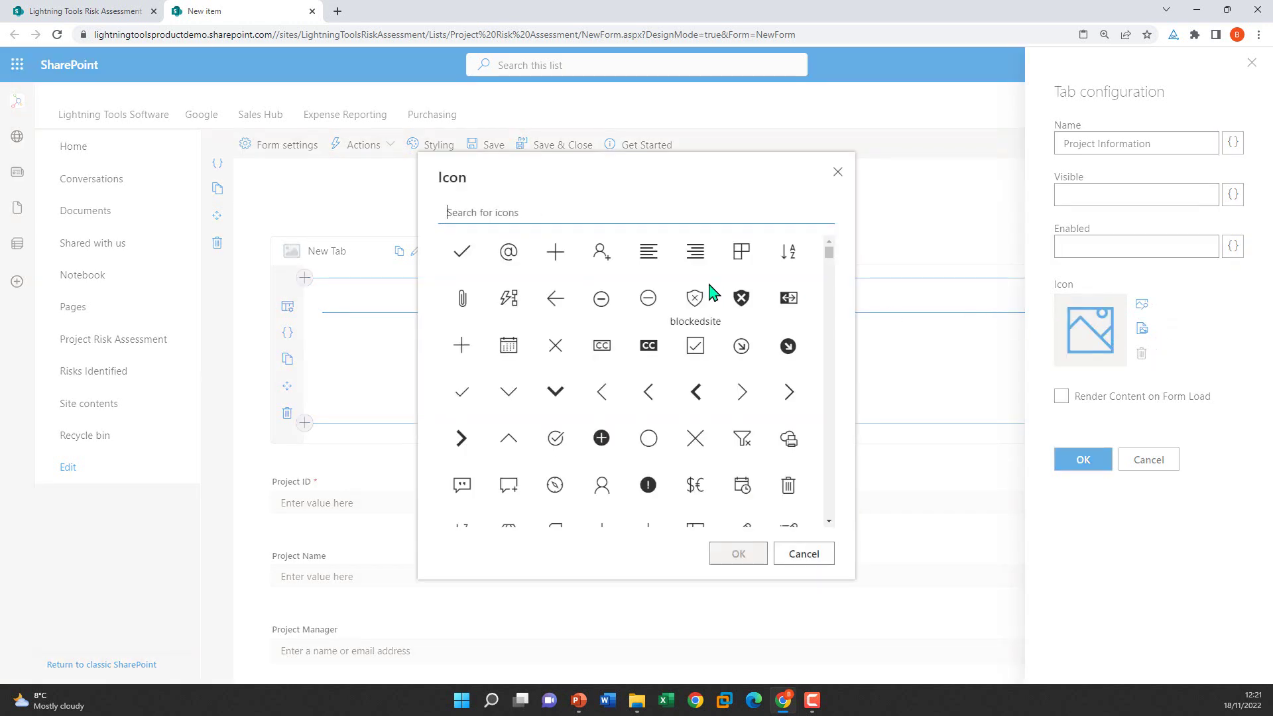
type("inf")
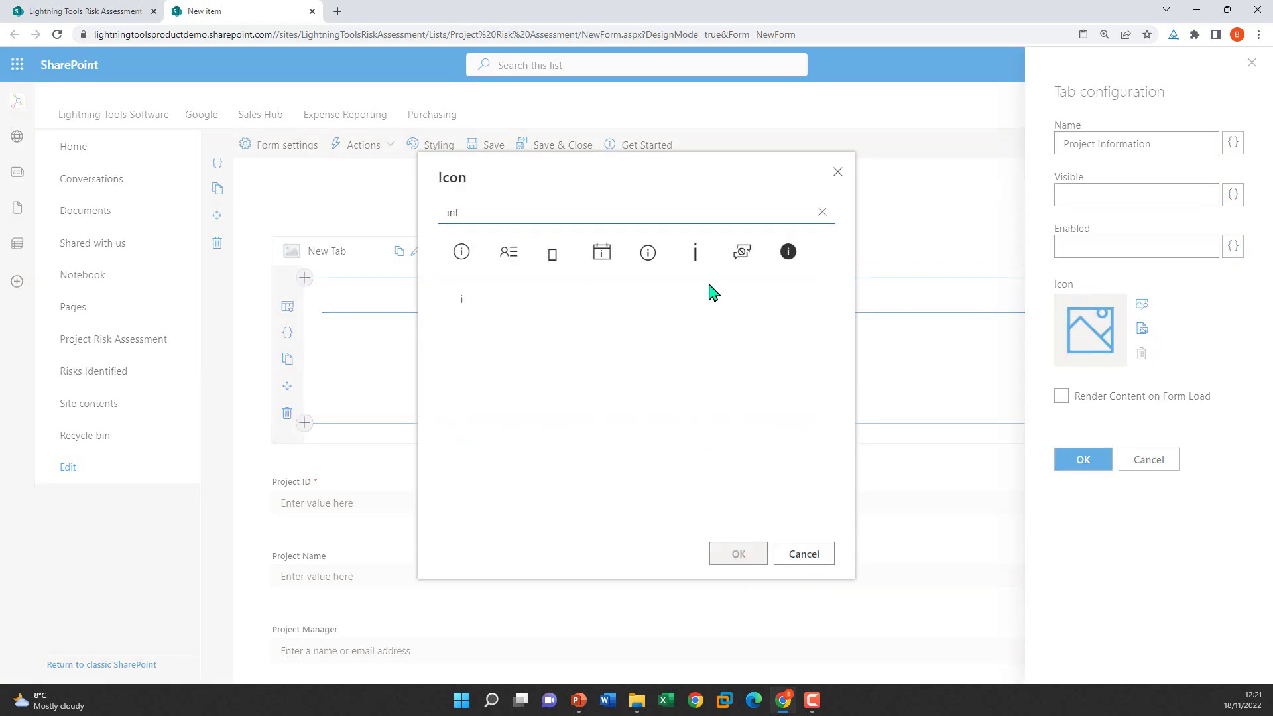
left_click(648, 255)
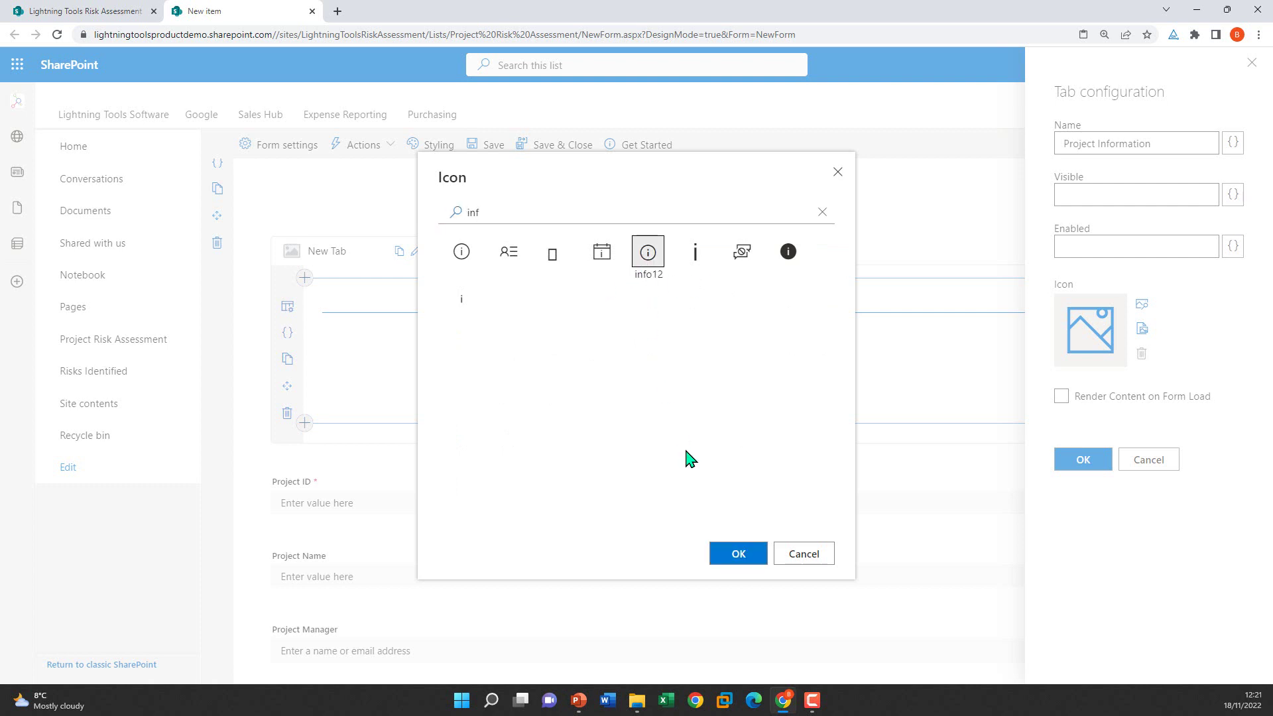
left_click(737, 556)
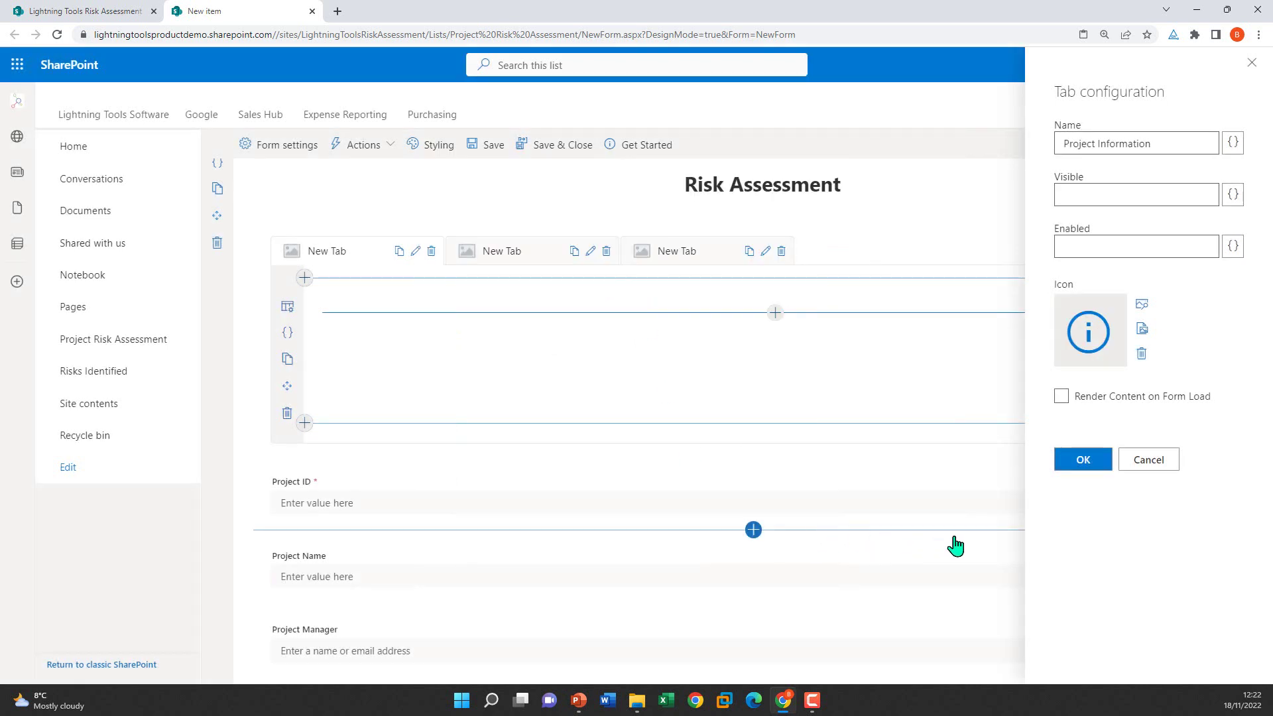
left_click(1086, 464)
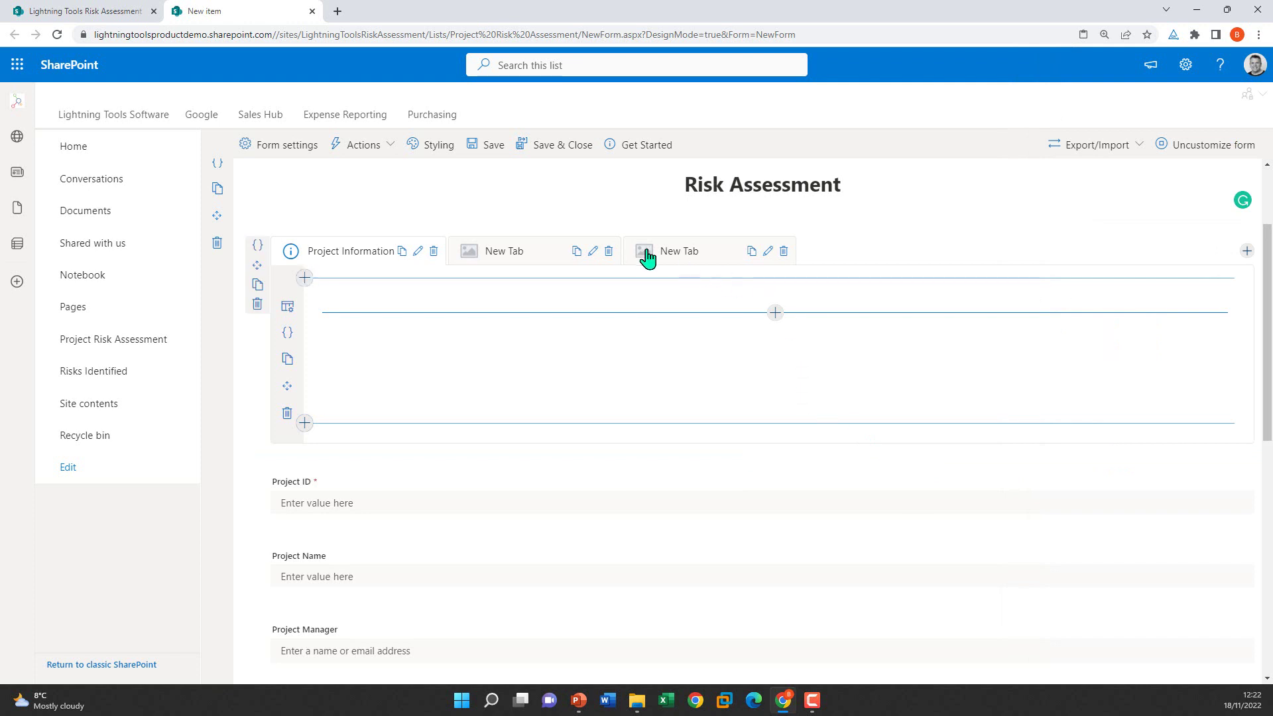
Step: Rename the second tab to 'Project Description' and give it a pencil icon
left_click(593, 252)
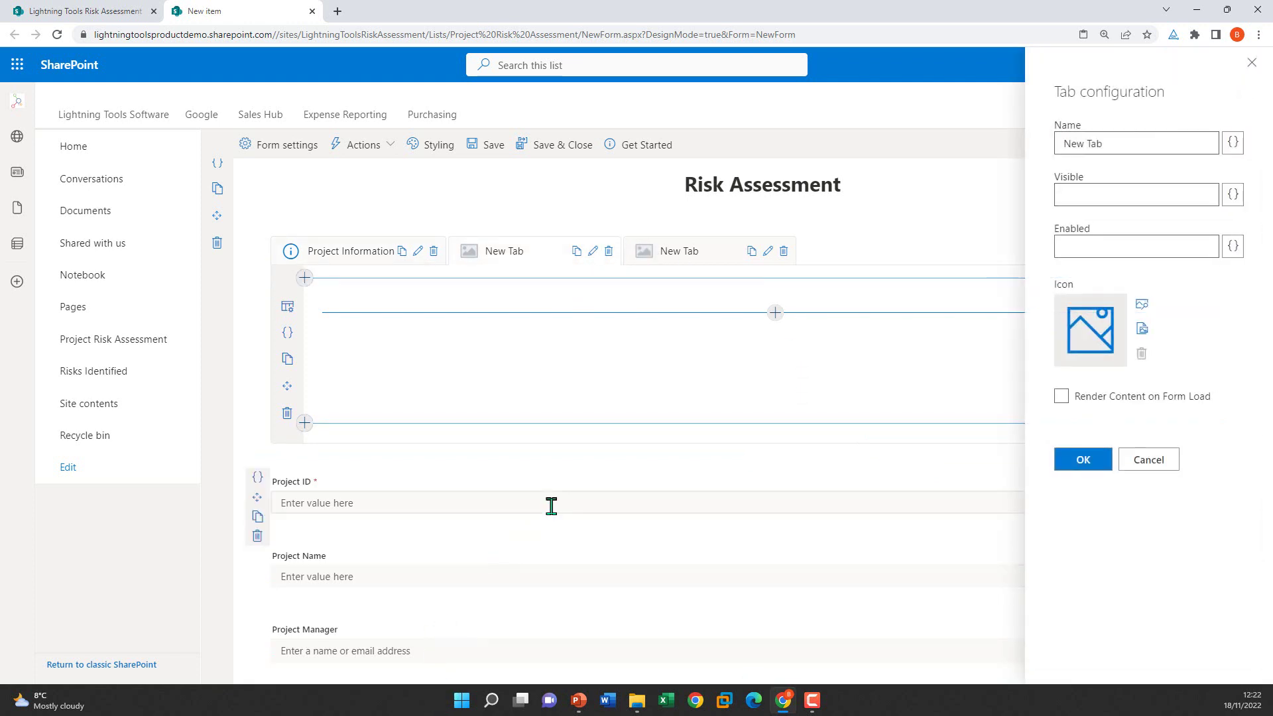
left_click_drag(1113, 143, 1062, 143)
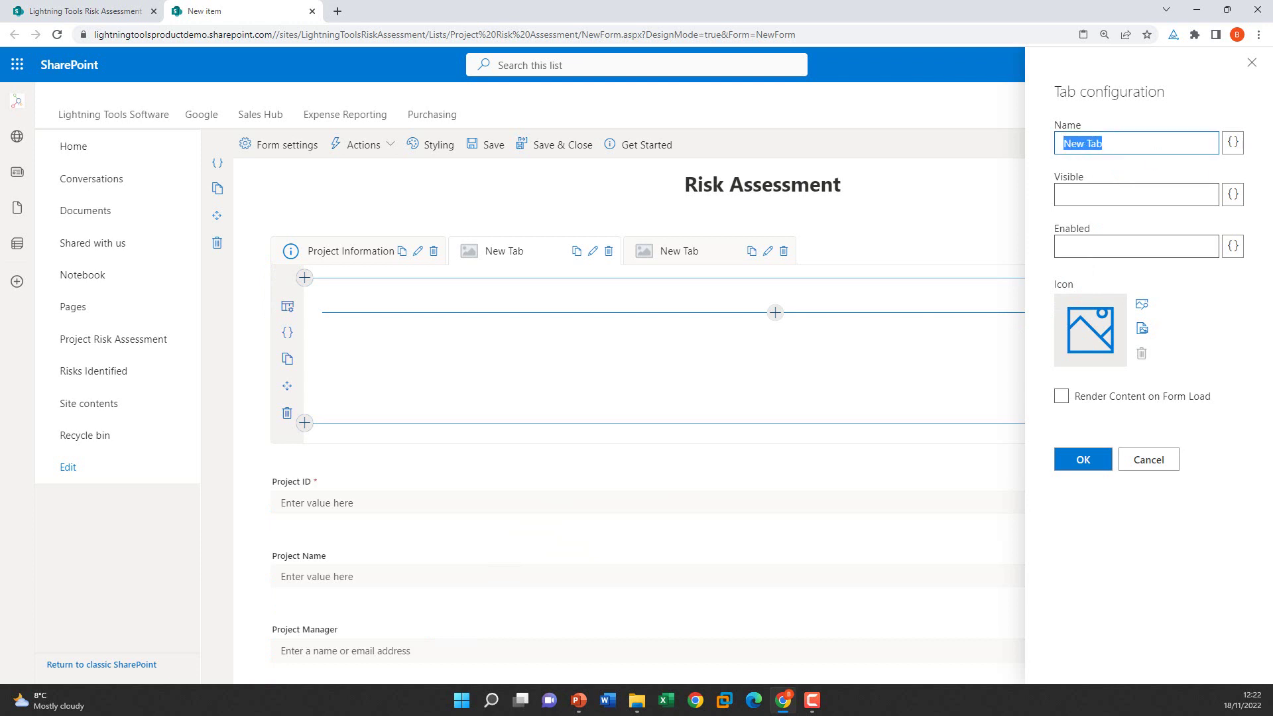
type("Project Description")
left_click(1141, 304)
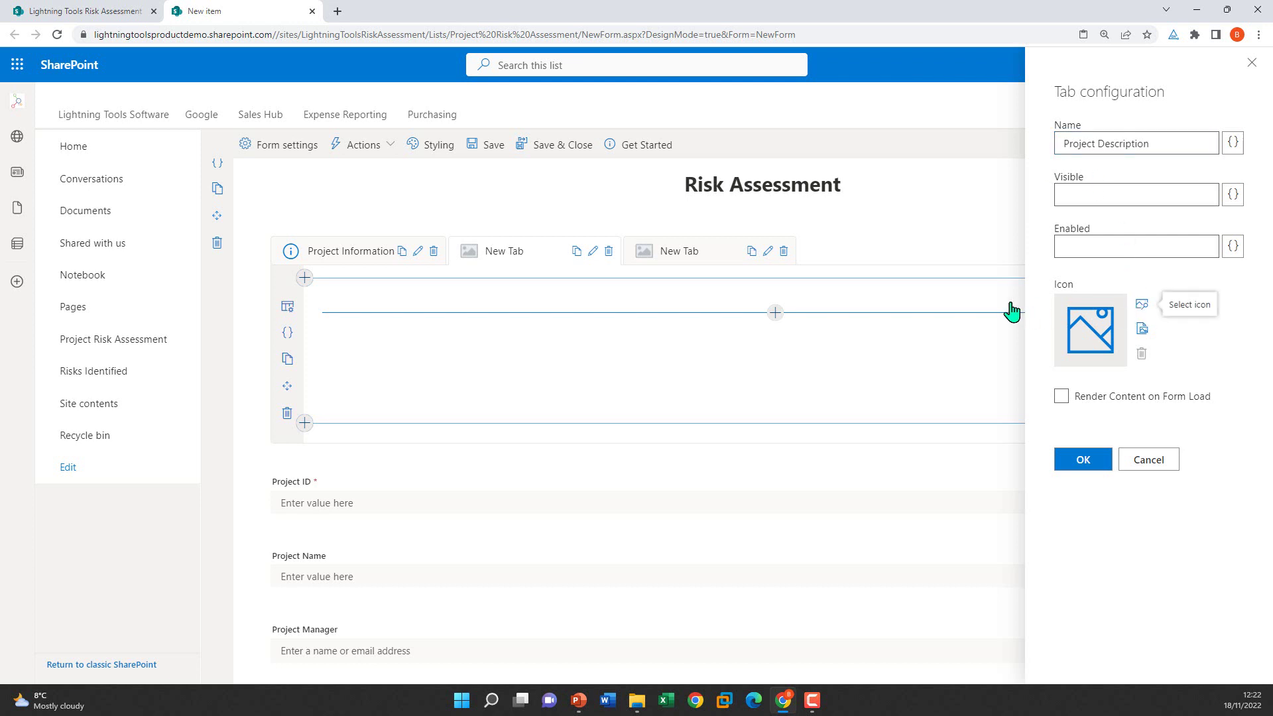
type("p")
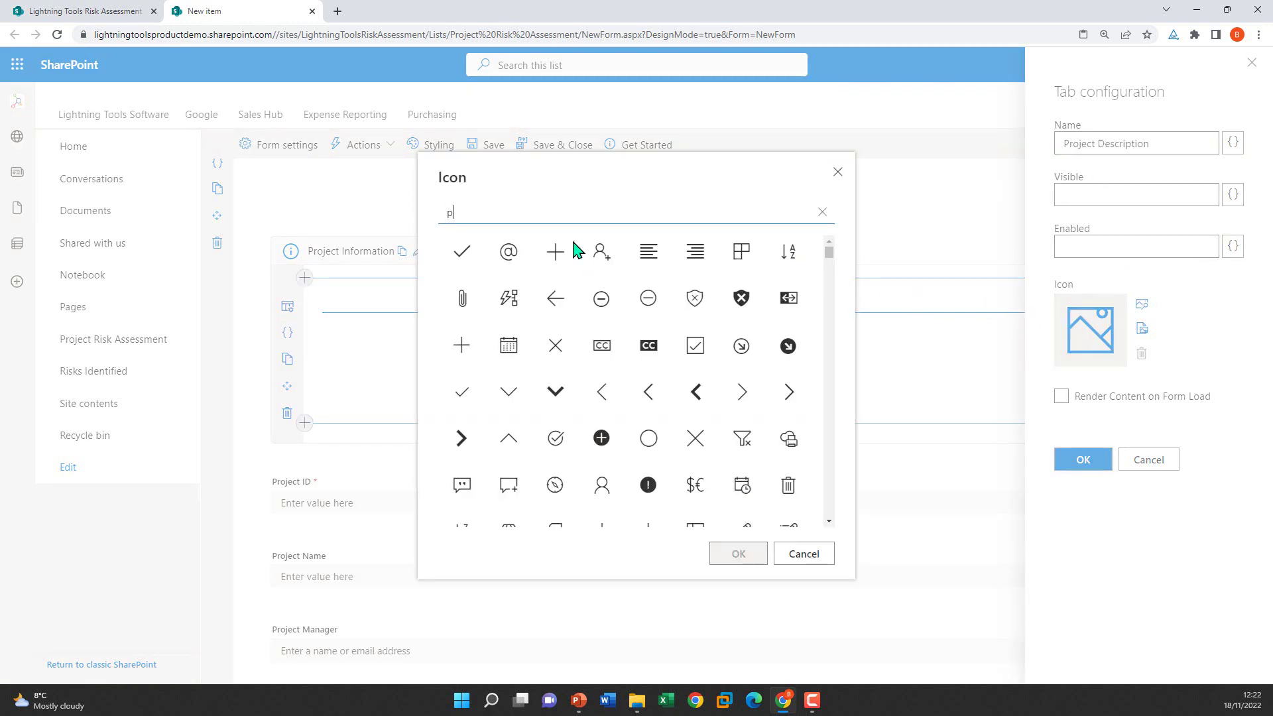
type("encil")
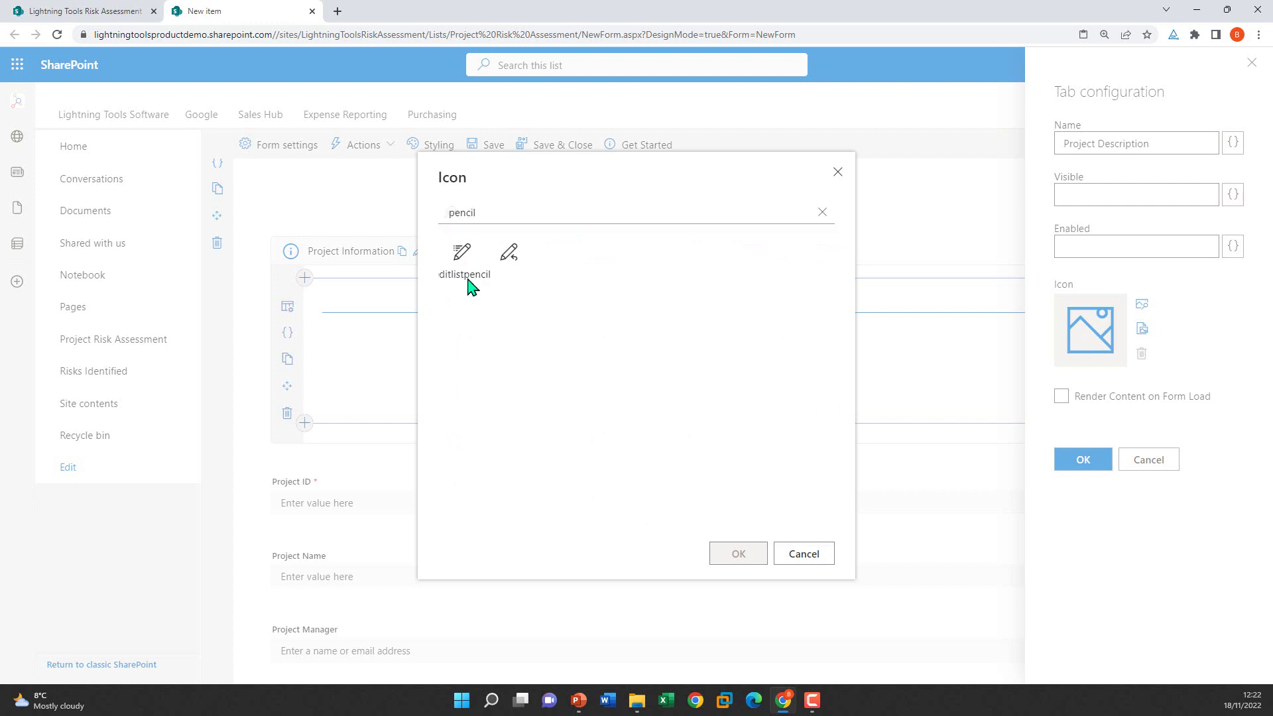
left_click(463, 257)
left_click(713, 555)
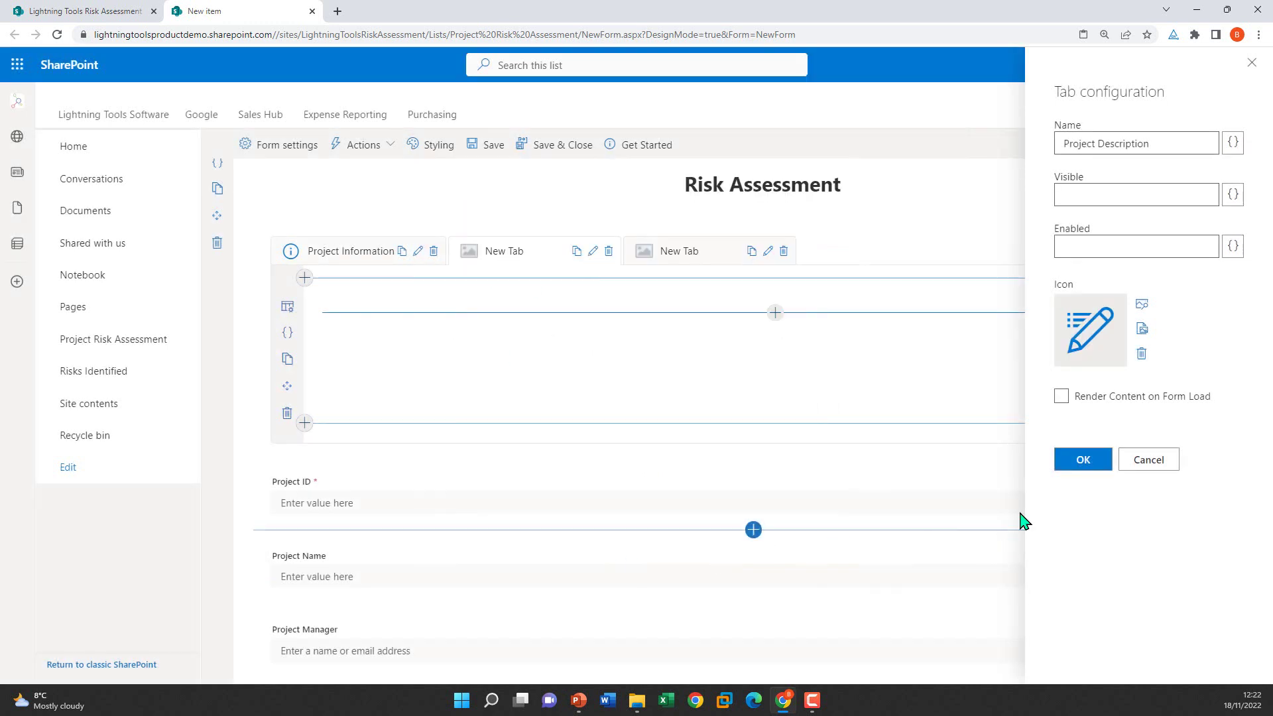
left_click(1082, 459)
Step: Rename the third tab to 'Approval' with a checkmark icon, then focus its Enabled setting
left_click(769, 251)
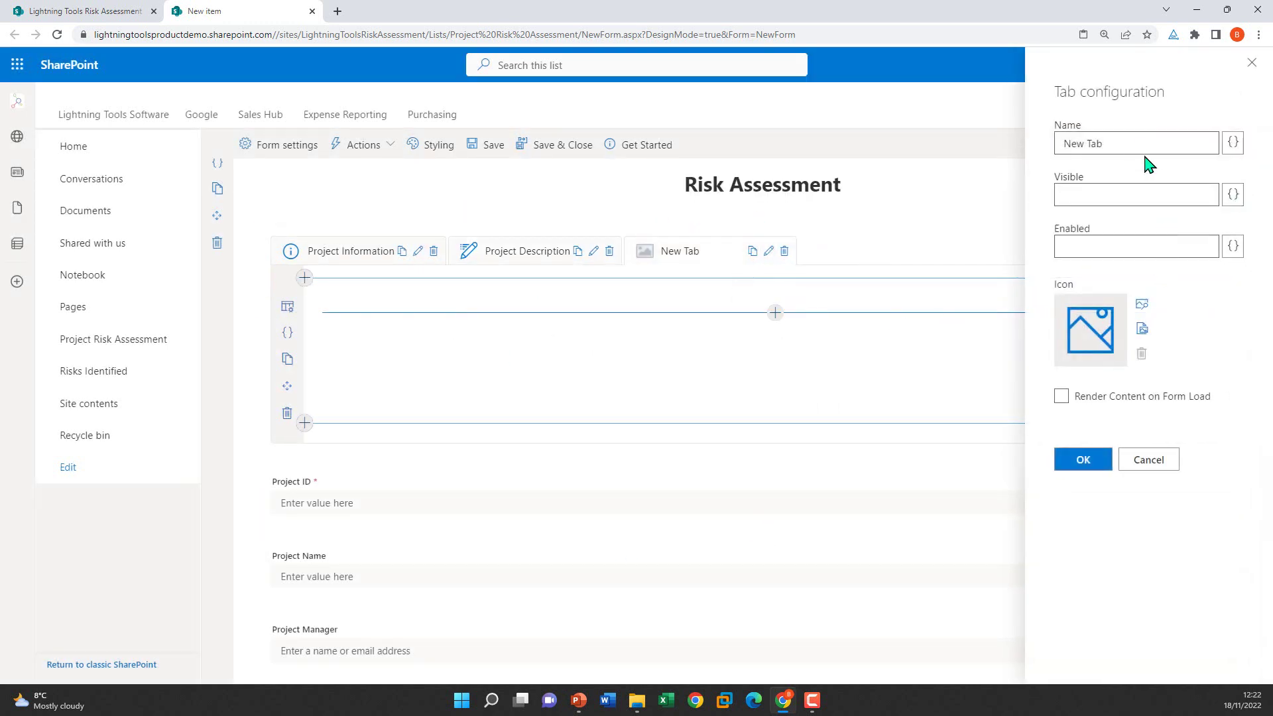
triple_click(1135, 145)
type("Approval")
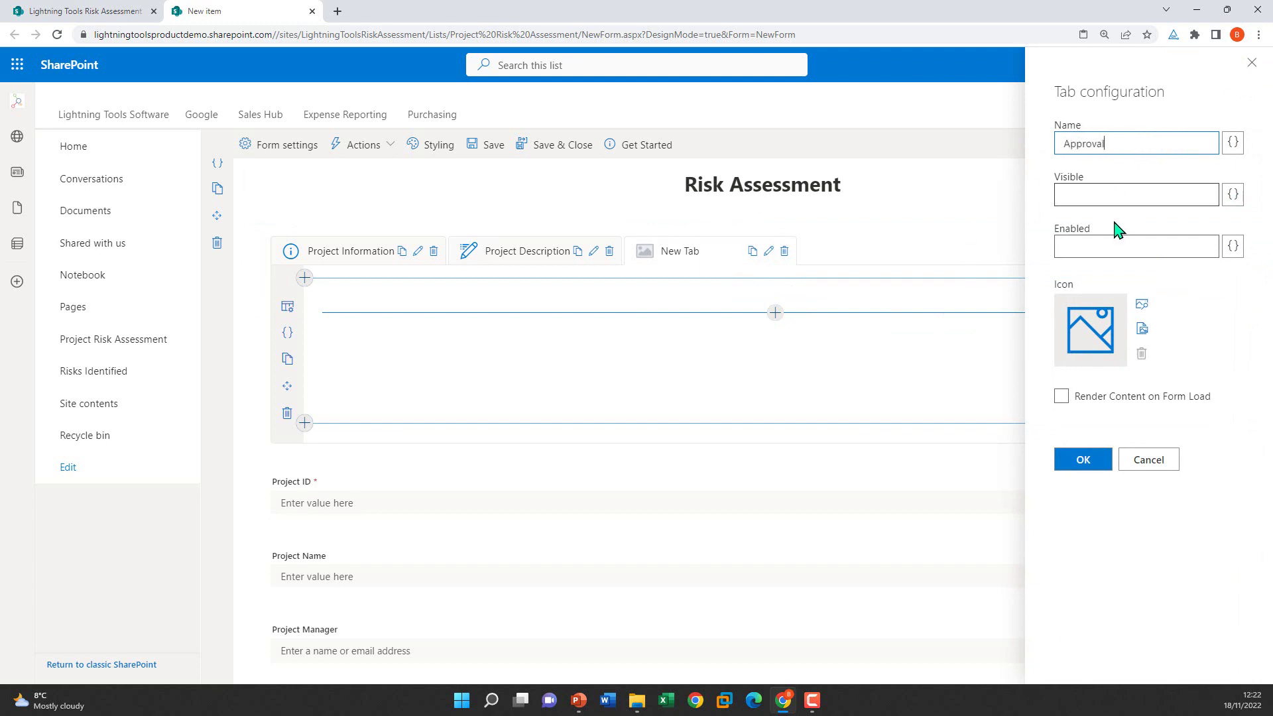
left_click(1142, 305)
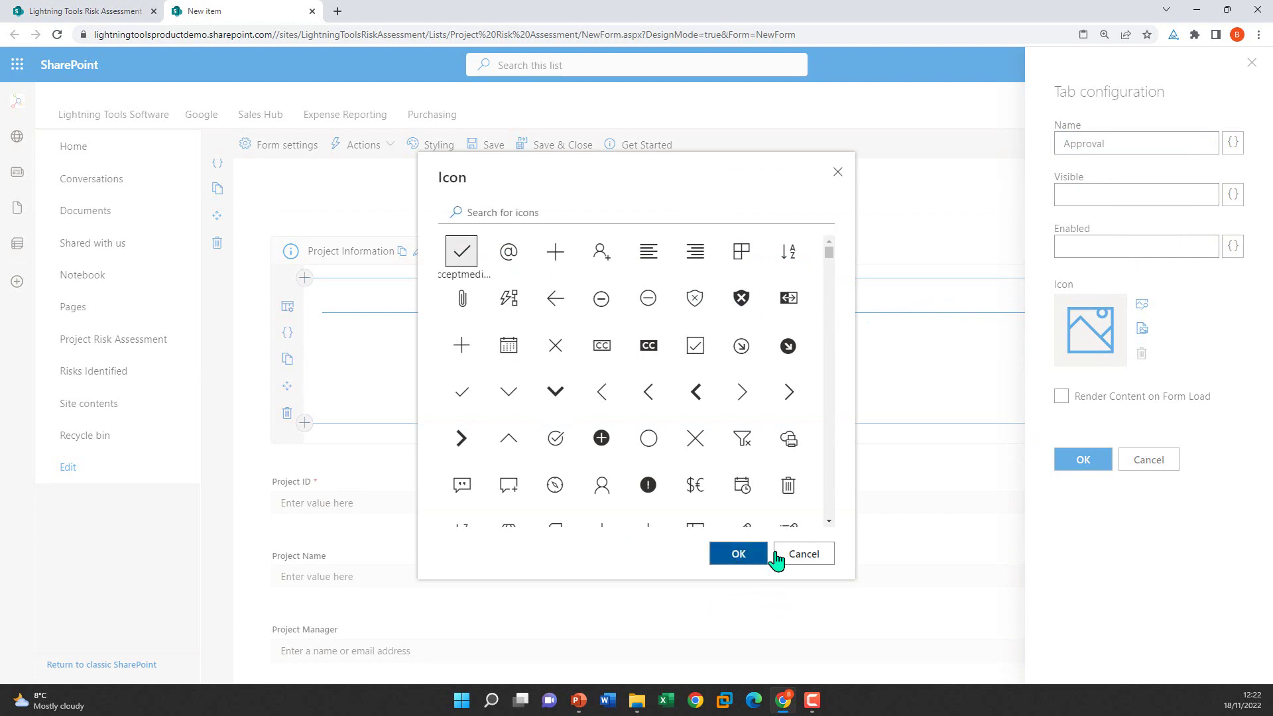
left_click(737, 553)
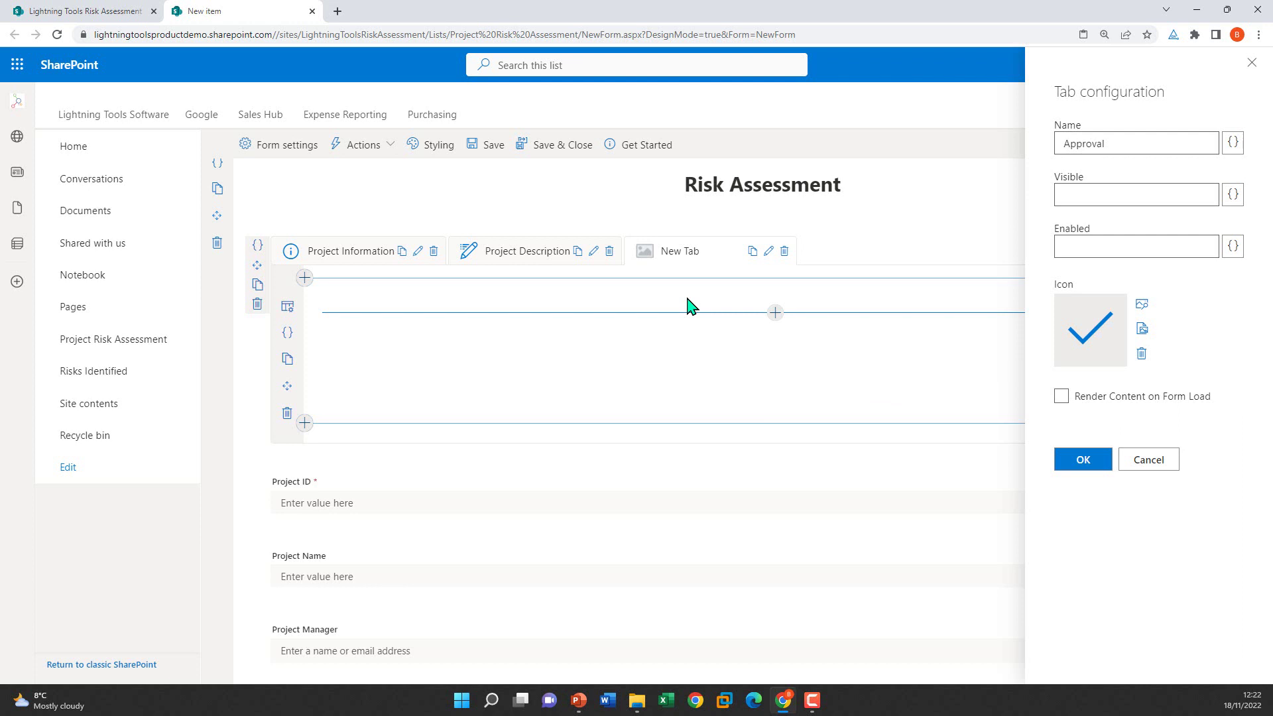
left_click(1136, 244)
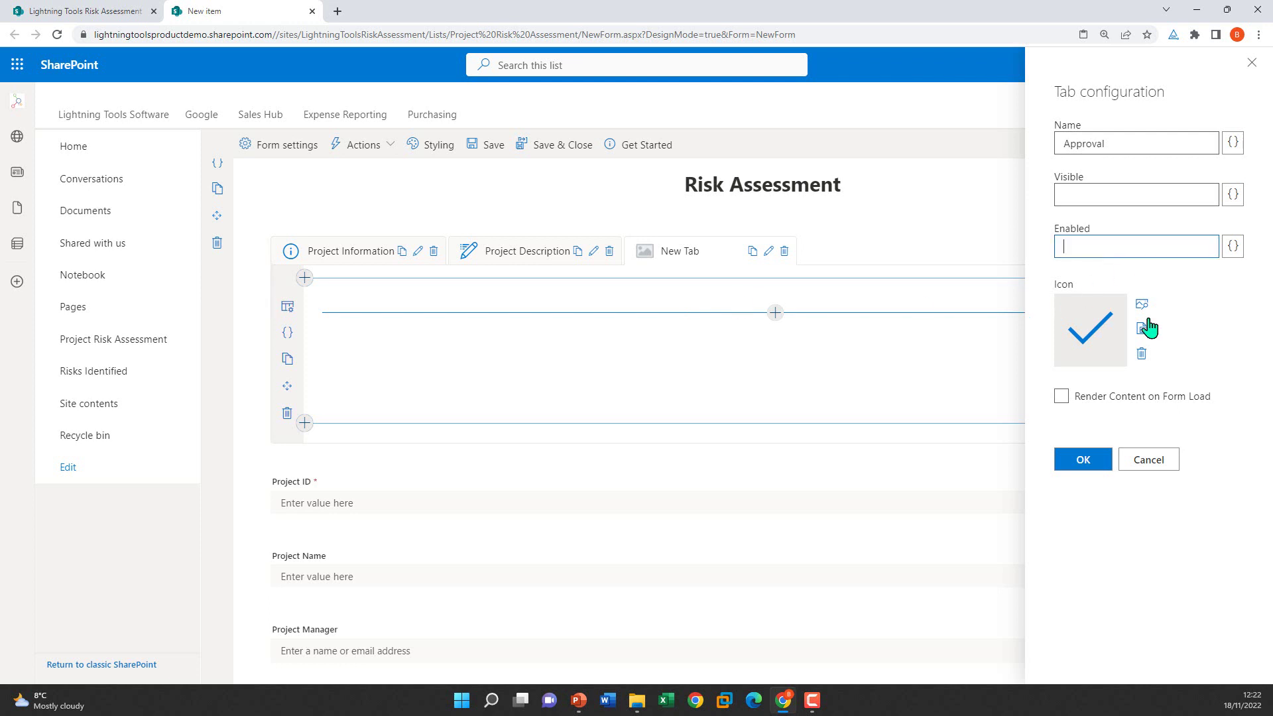
Step: Open the Enabled Condition editor and expand the User placeholders
left_click(1233, 247)
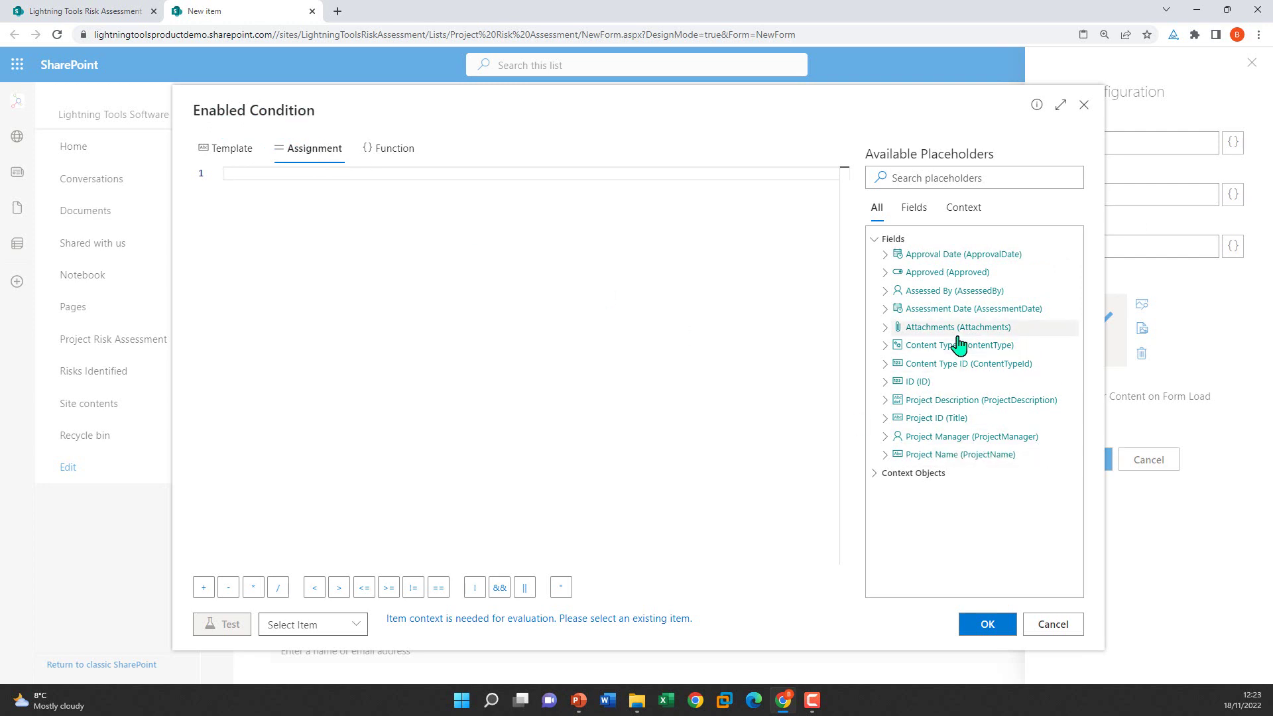
left_click(874, 475)
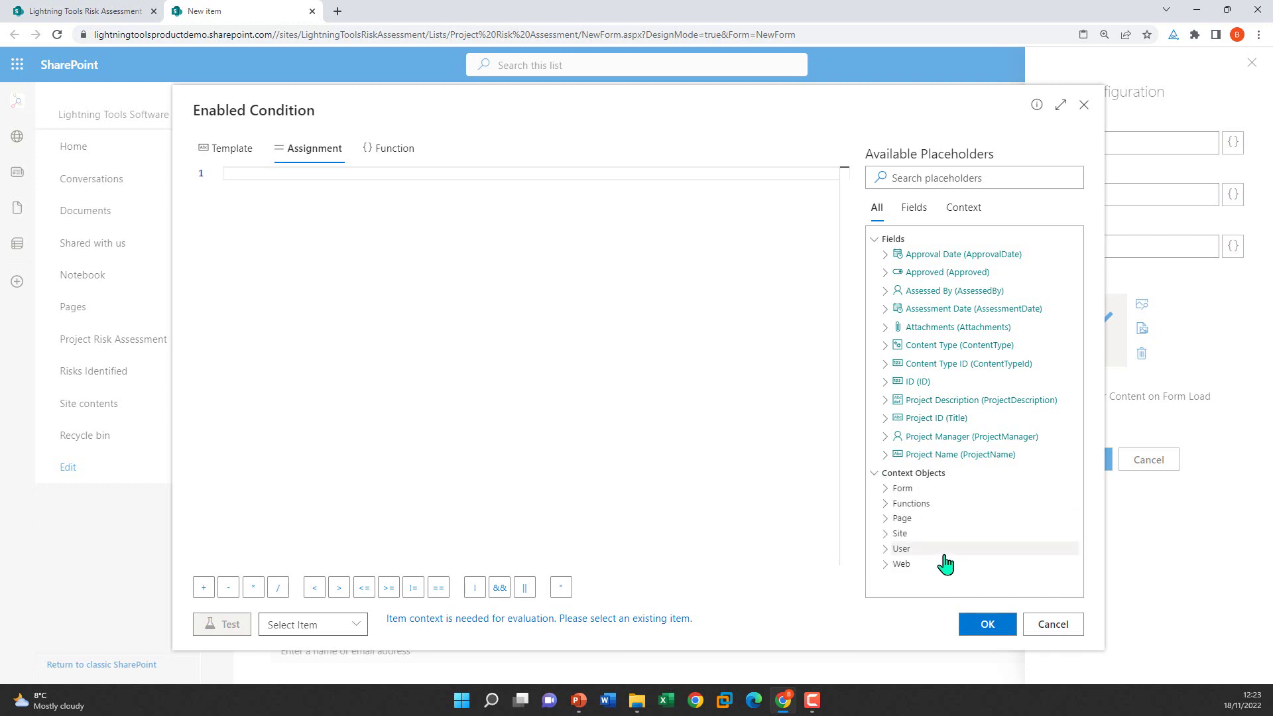
left_click(888, 504)
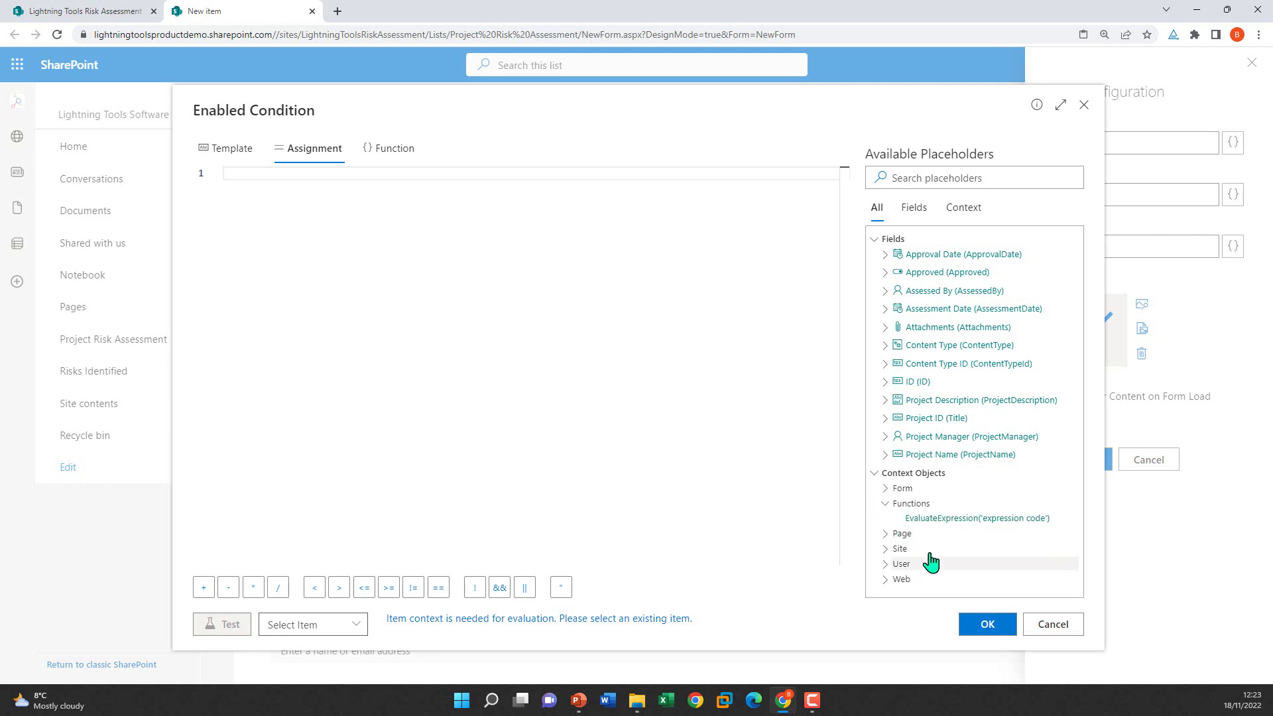
left_click(888, 505)
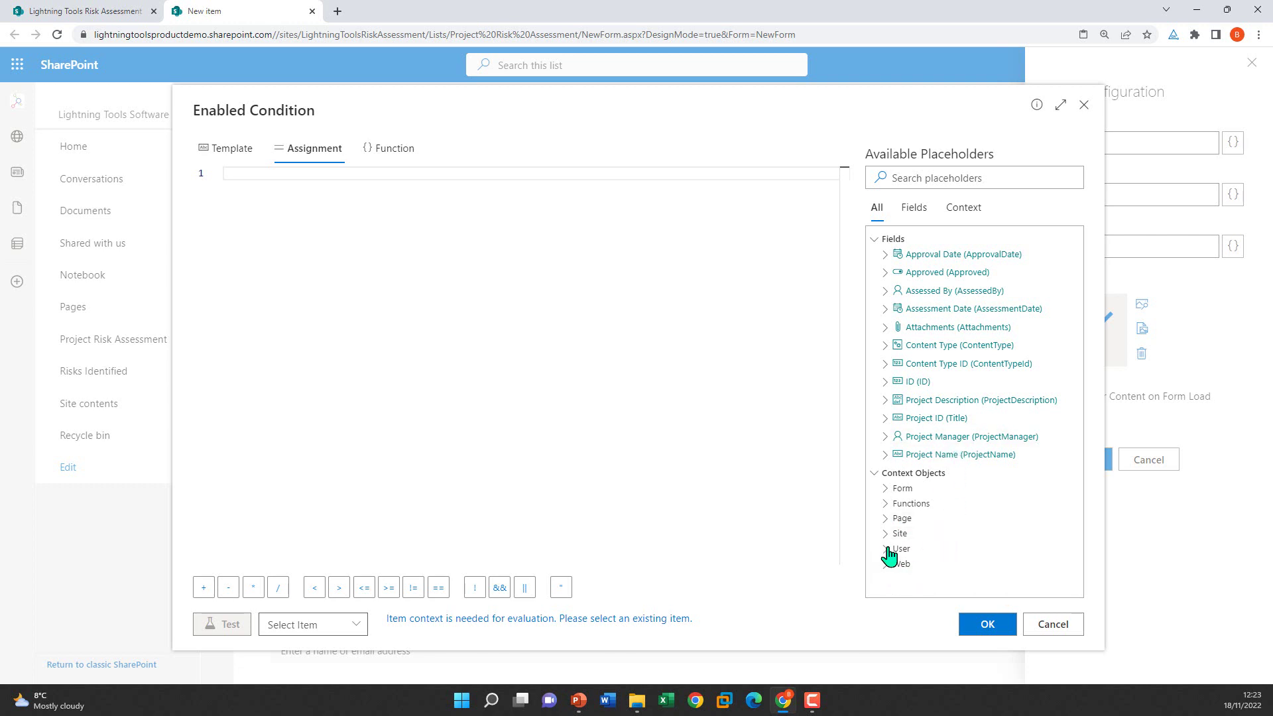
left_click(886, 549)
Step: Insert an IsMemberOfGroup check for the Approvers group and apply the Approval tab settings
scroll(994, 517, "down", 1)
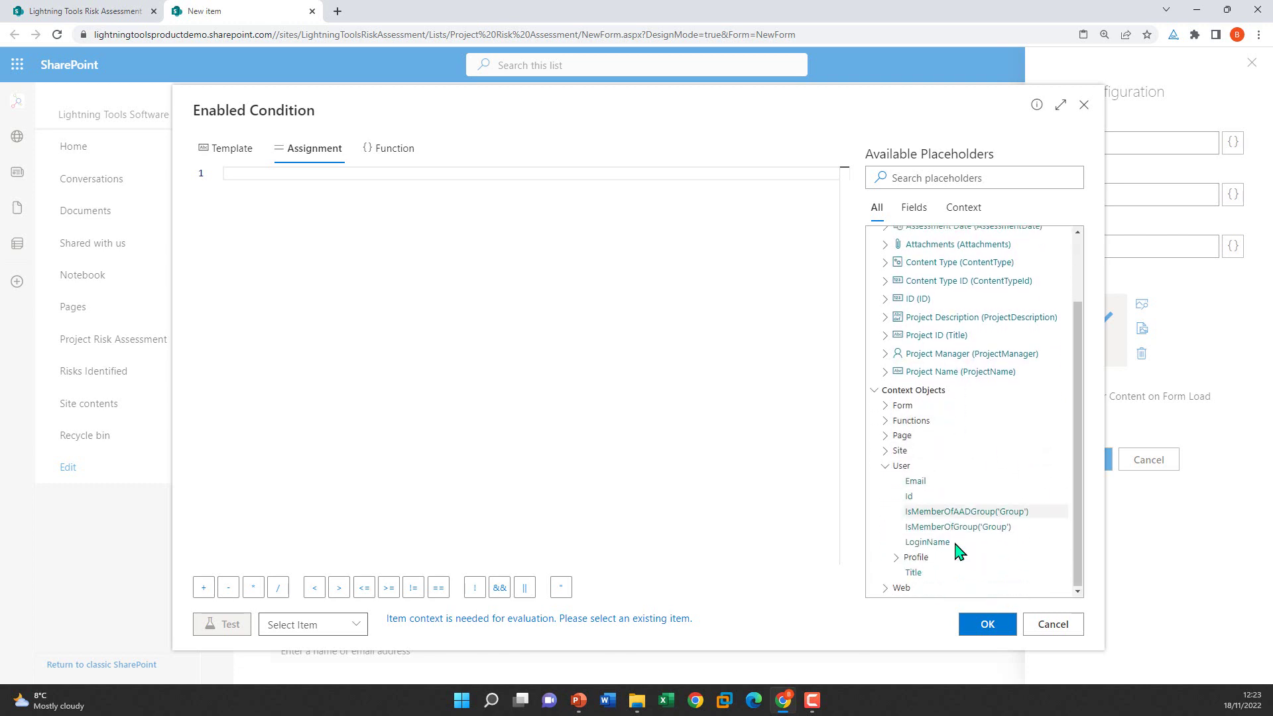
left_click(988, 527)
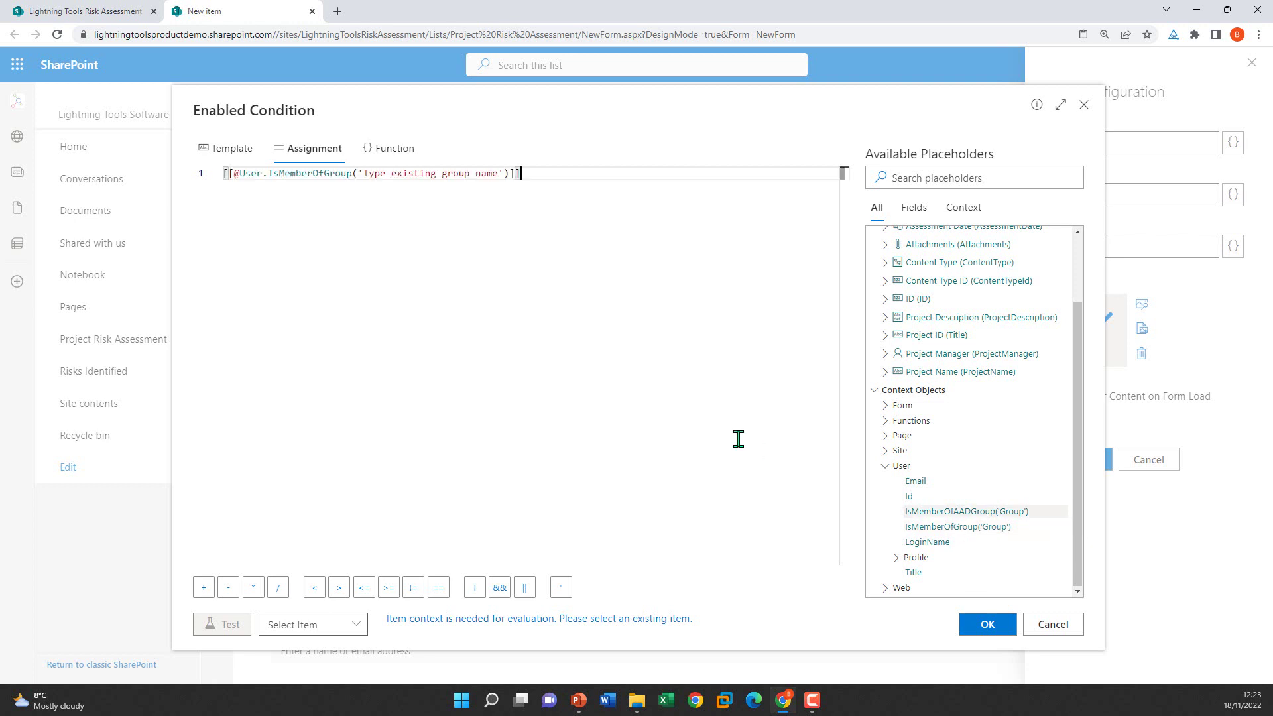
left_click_drag(499, 179, 367, 176)
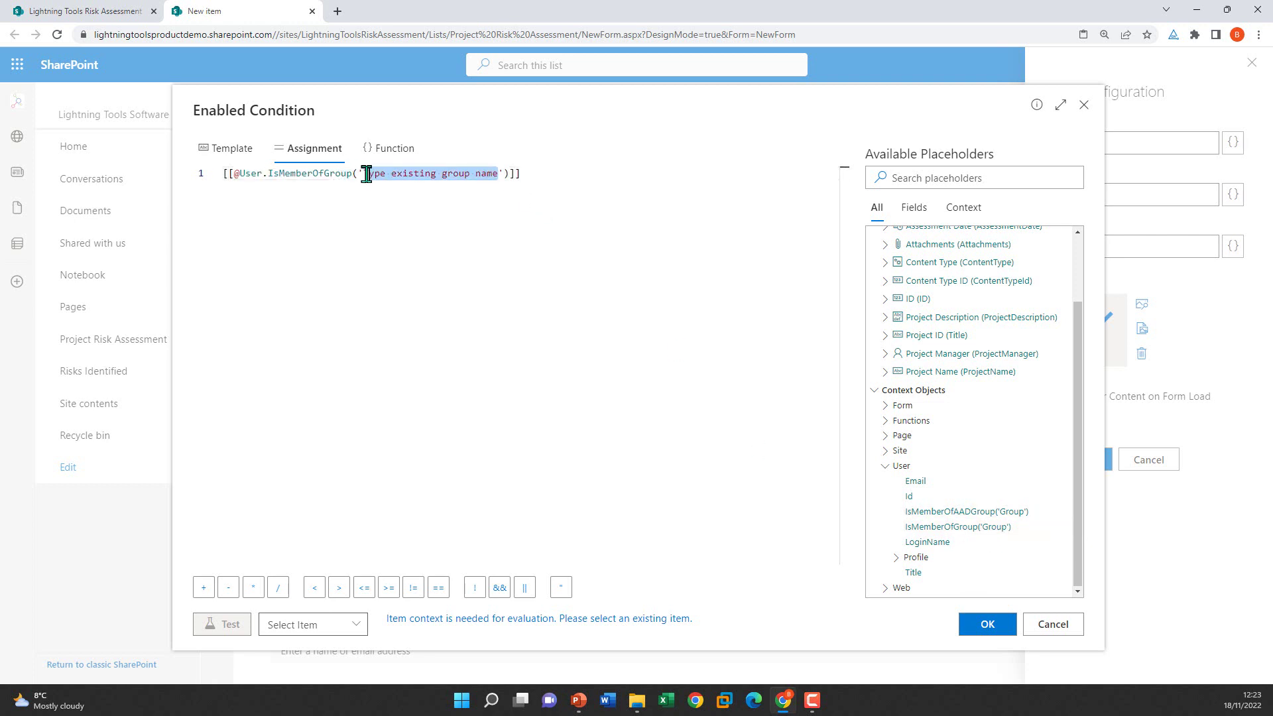
key("BackSpace")
key("BackSpace")
type("Approve")
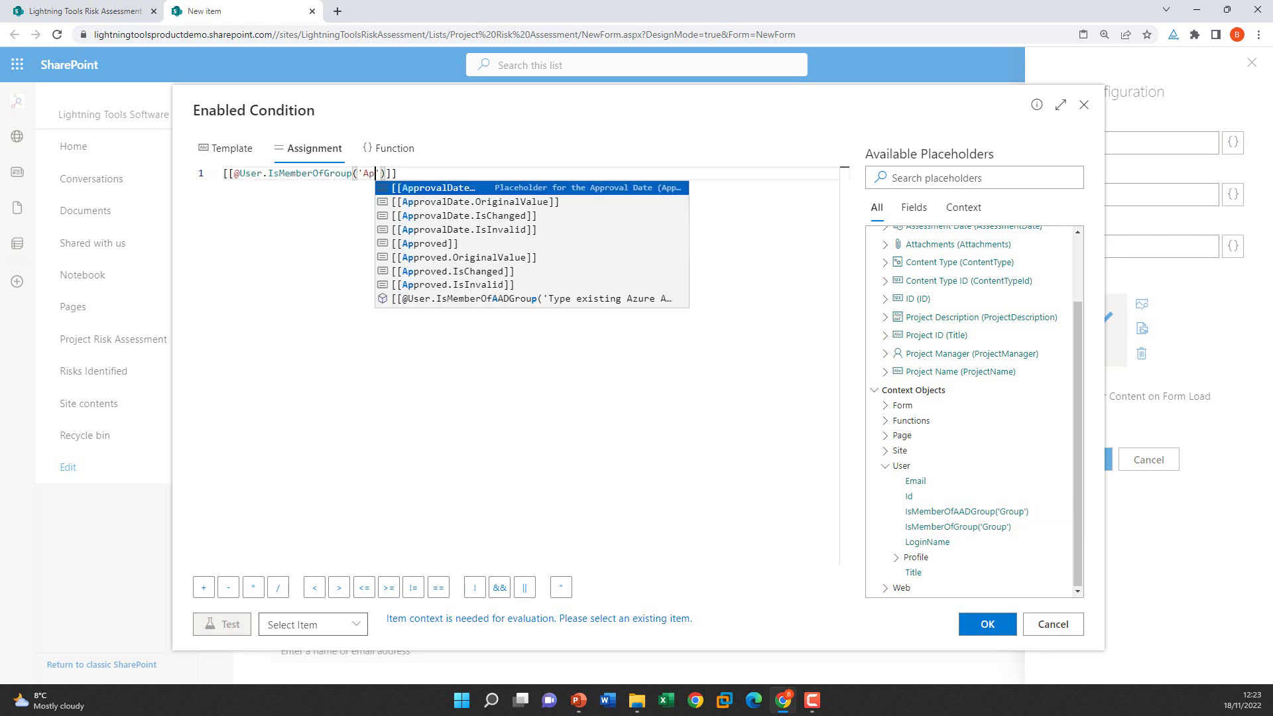
type("r")
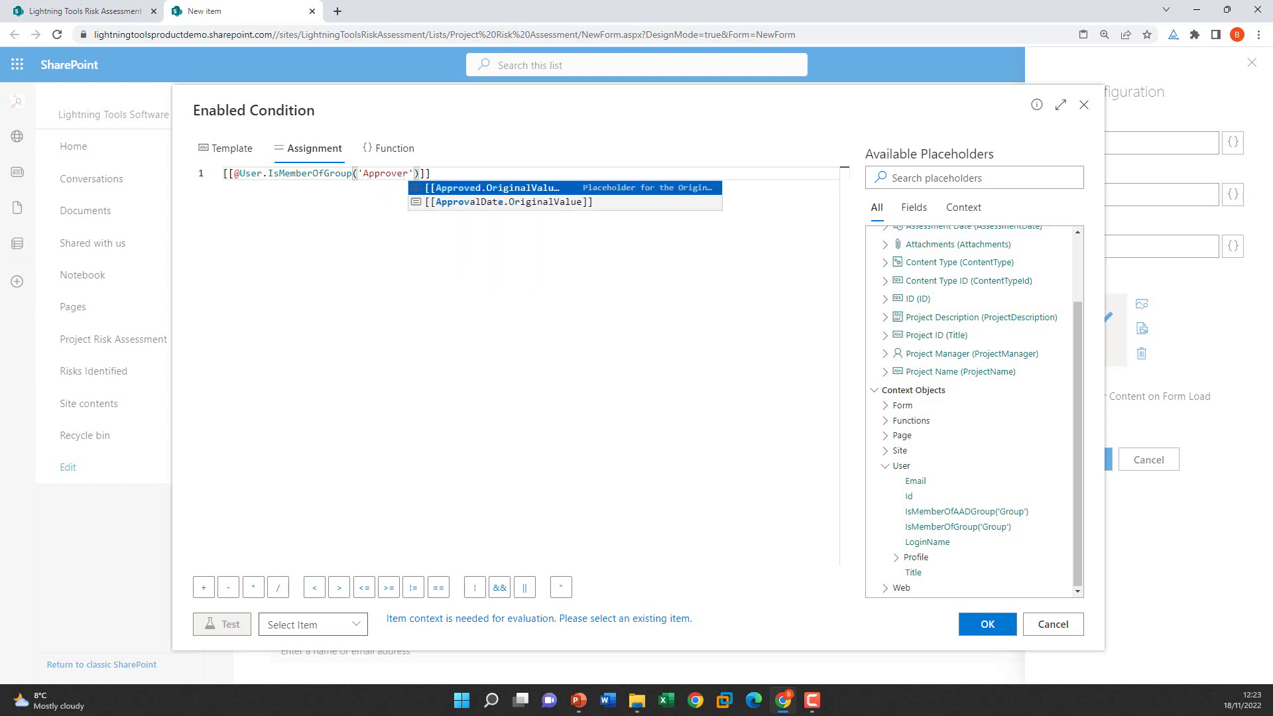
type("s")
left_click(585, 273)
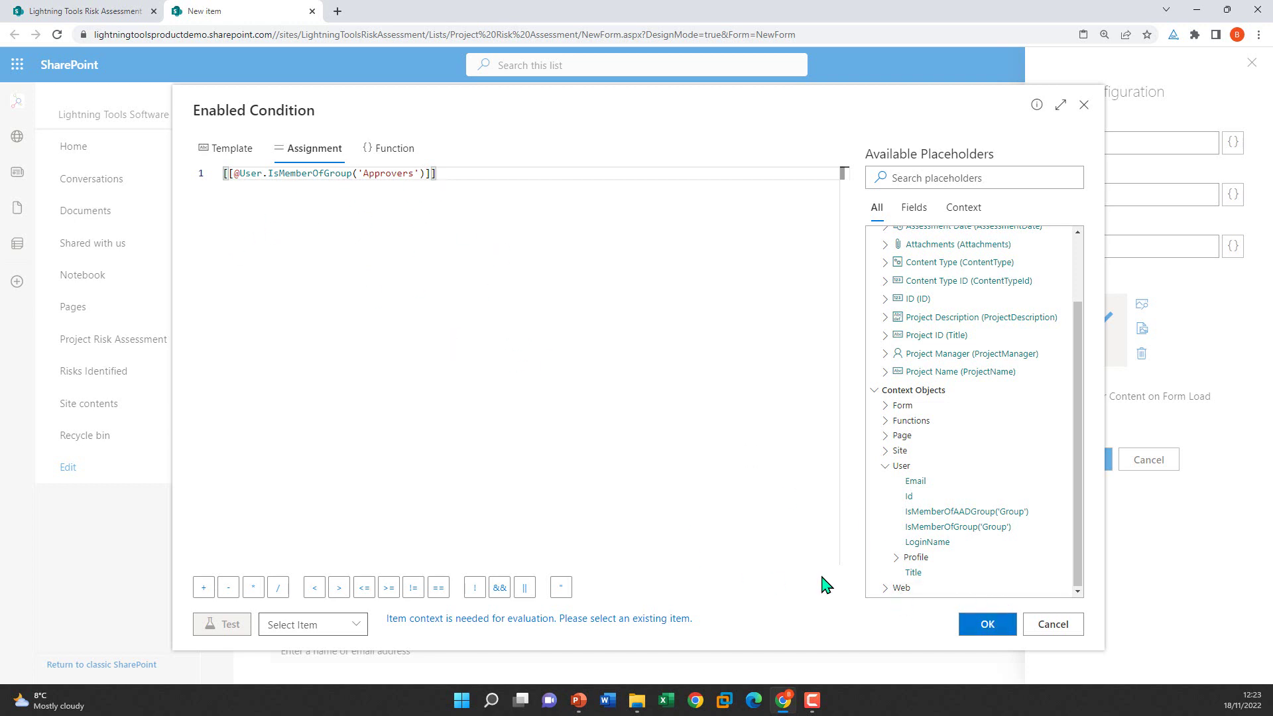
left_click(995, 627)
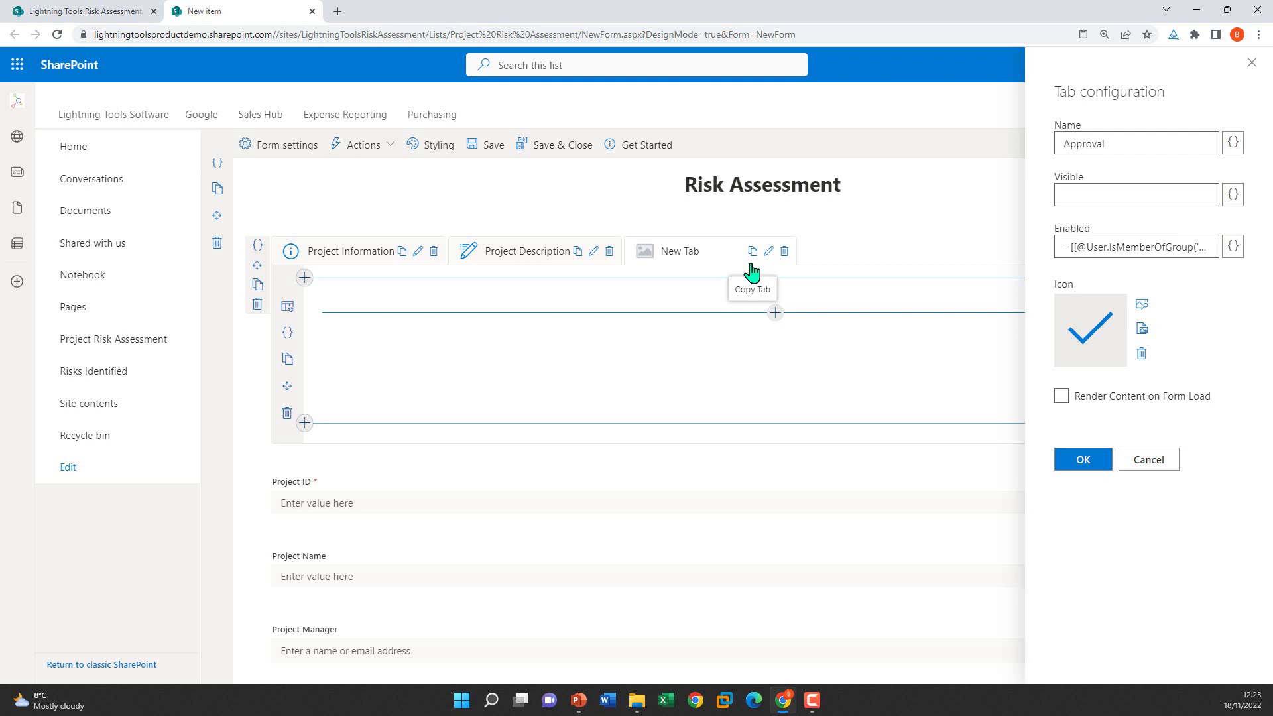
left_click(1091, 467)
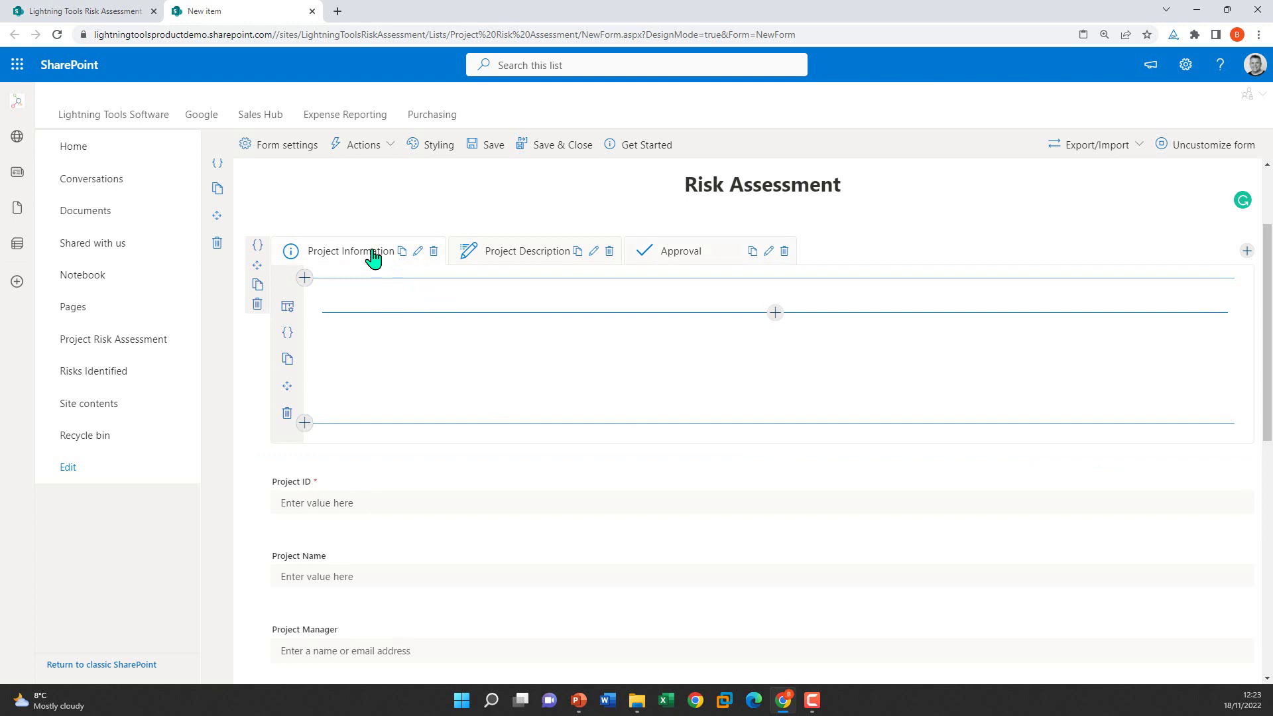
Step: Set the Project Information section row to a two-column layout
left_click(288, 307)
left_click(1162, 176)
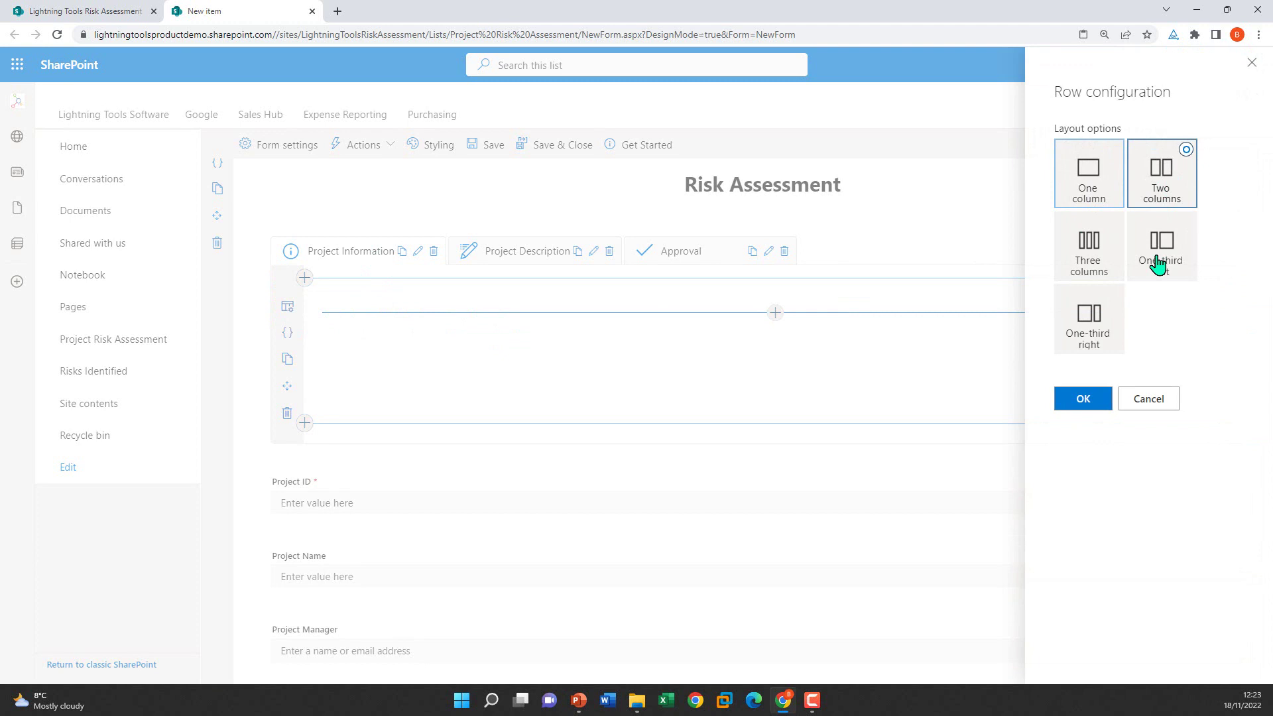
left_click(1082, 398)
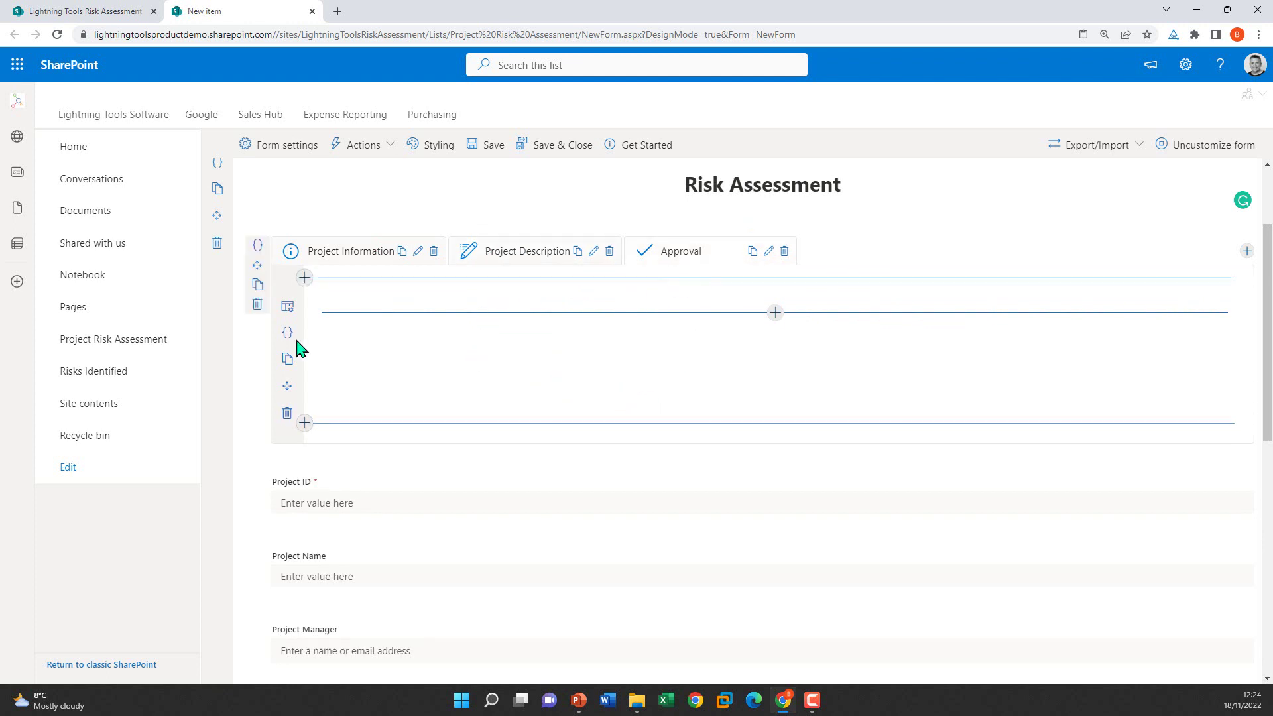
Step: Change another tab's section row to a one-third-left layout
left_click(288, 306)
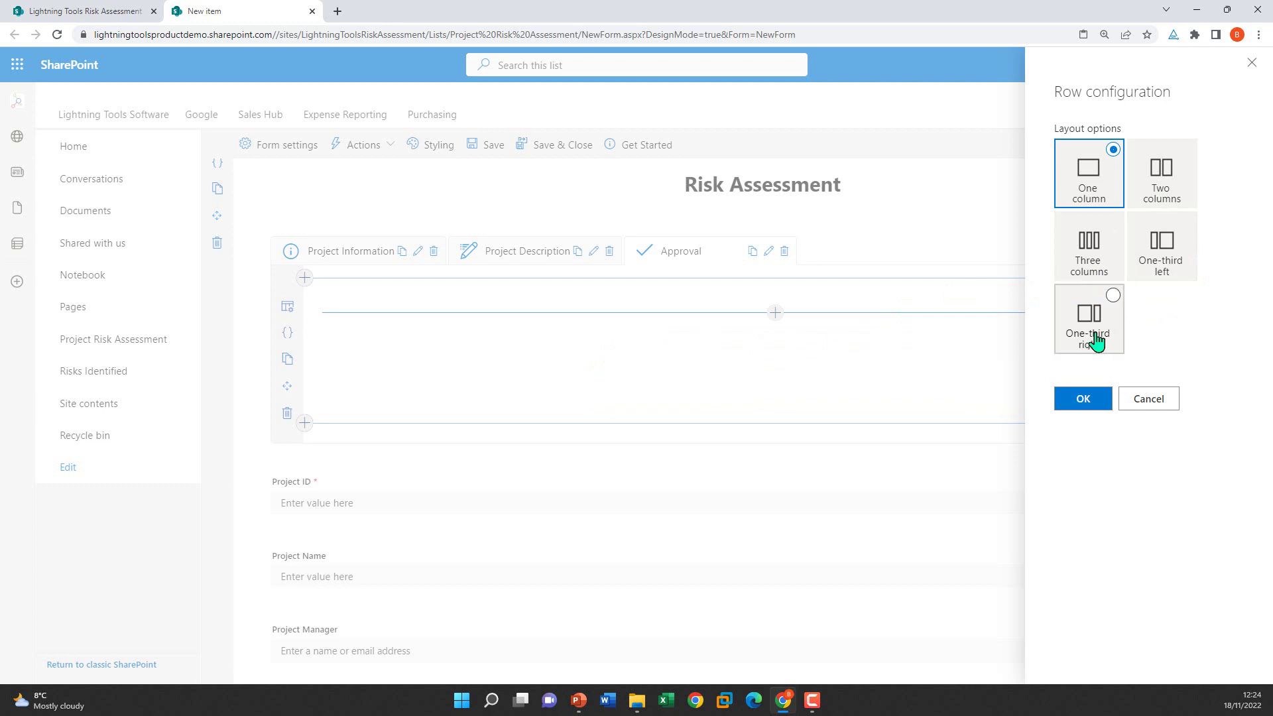
left_click(1170, 257)
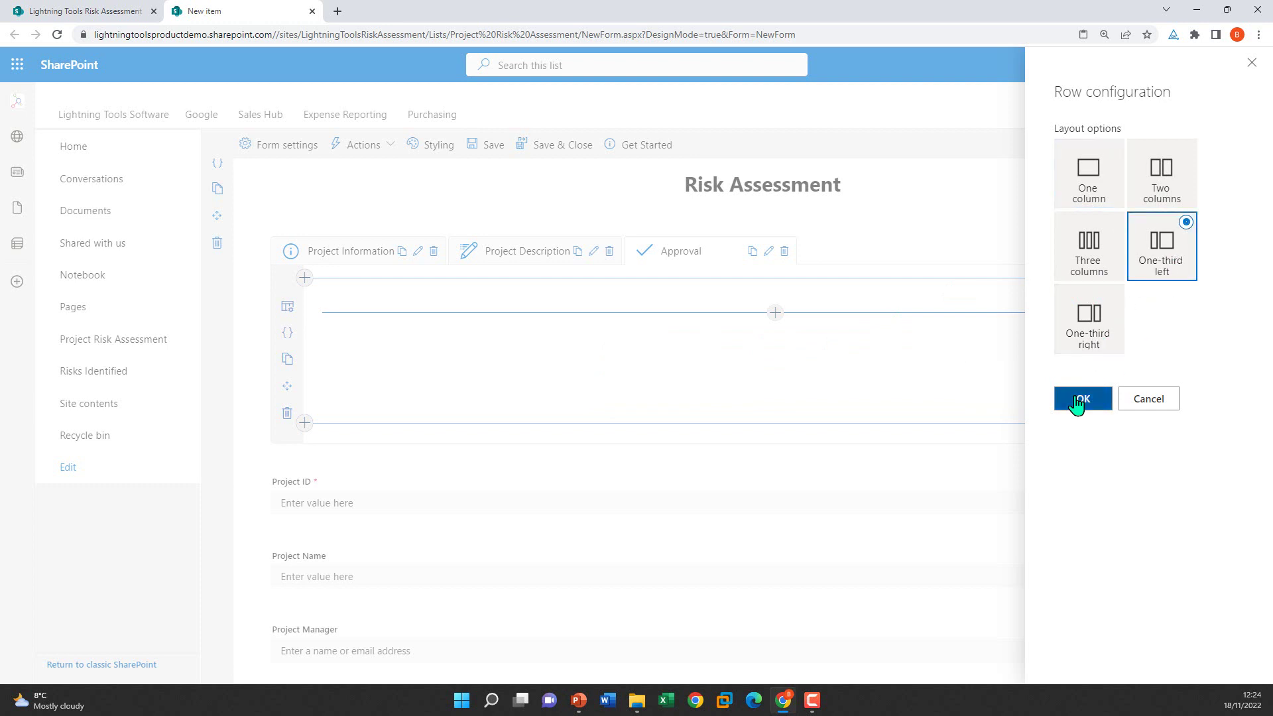
left_click(1080, 398)
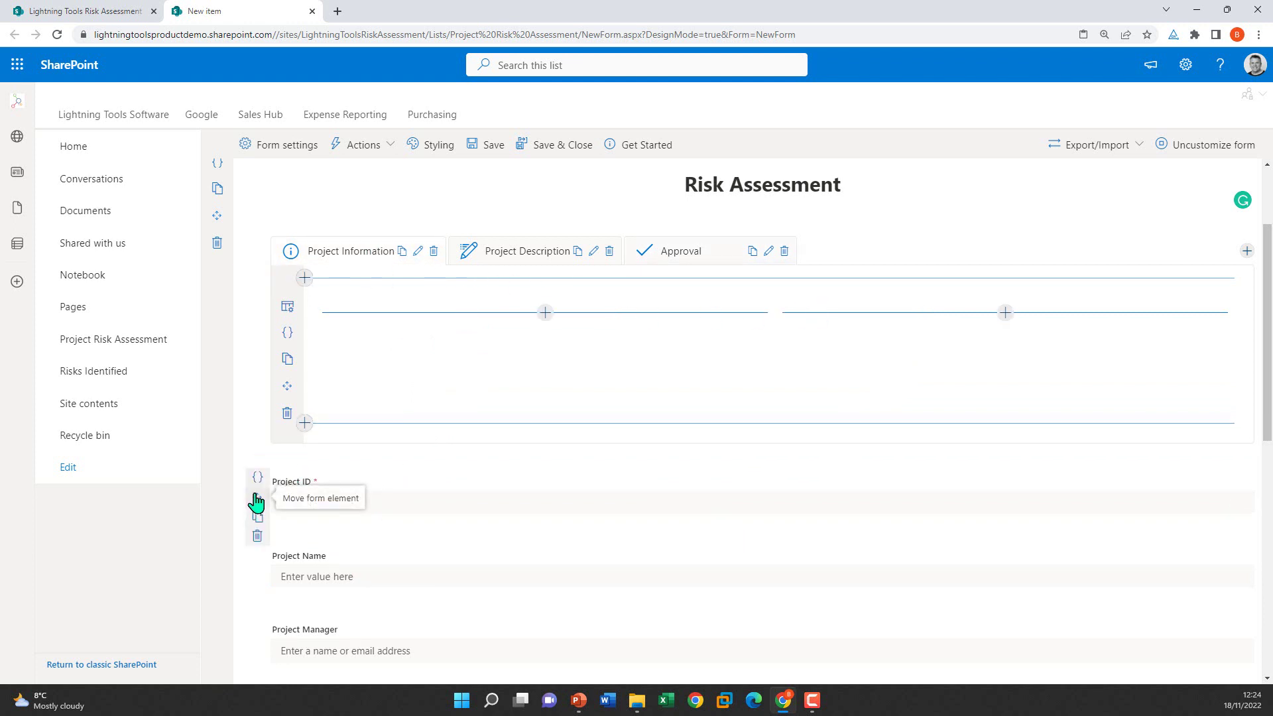
Step: Place Project ID and Project Name side by side, with Project Manager below Project ID
left_click_drag(253, 500, 341, 352)
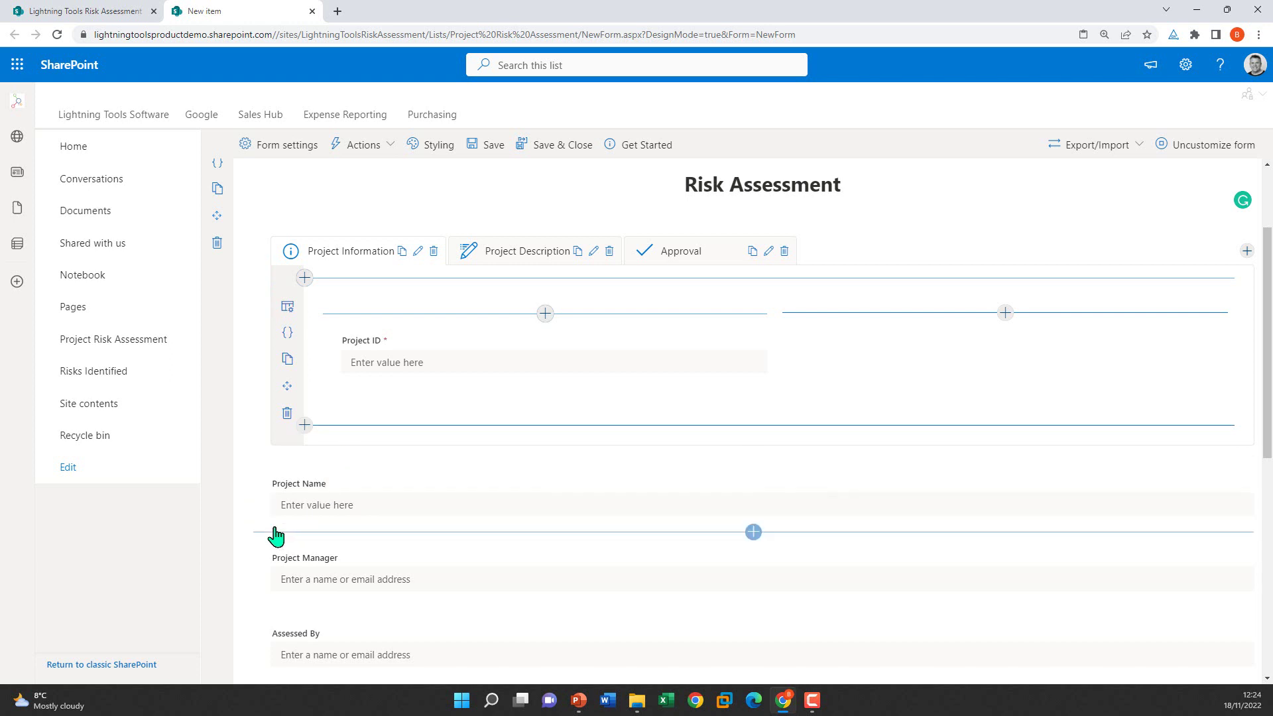
left_click_drag(257, 500, 810, 372)
left_click_drag(257, 498, 386, 391)
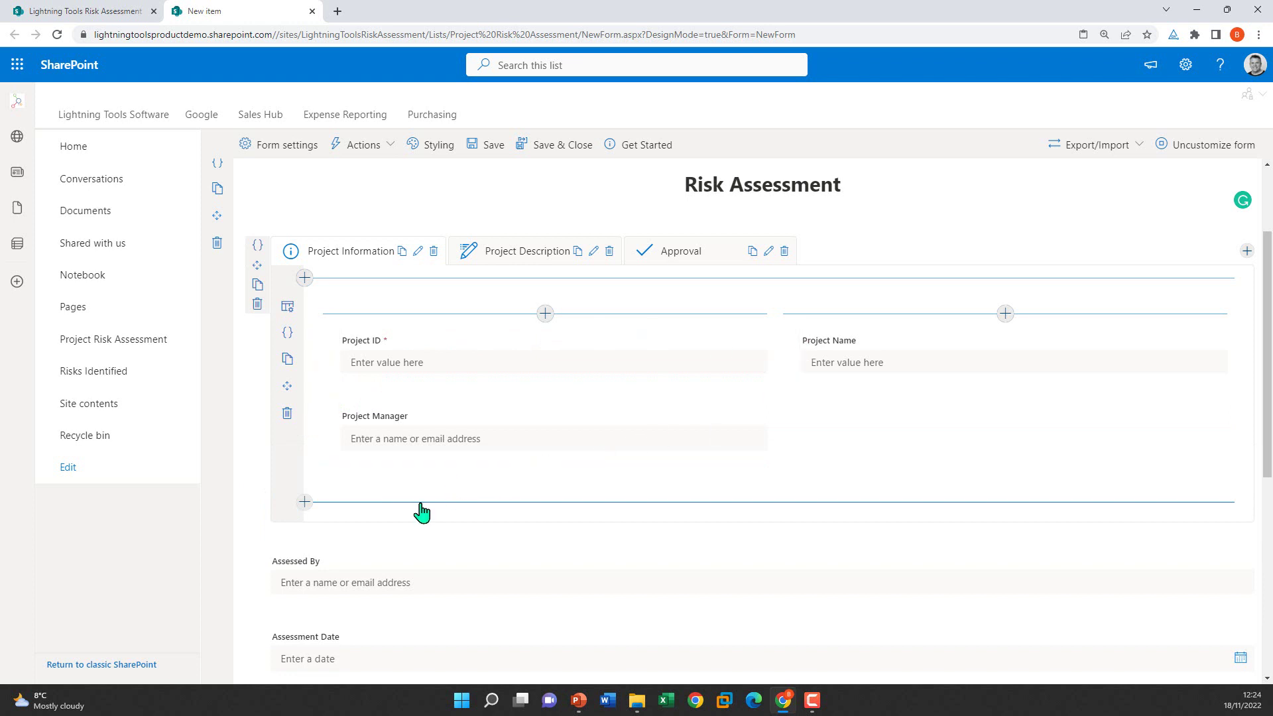
Step: Put the Project Description field into the Project Description tab
left_click(534, 259)
scroll(371, 478, "down", 3)
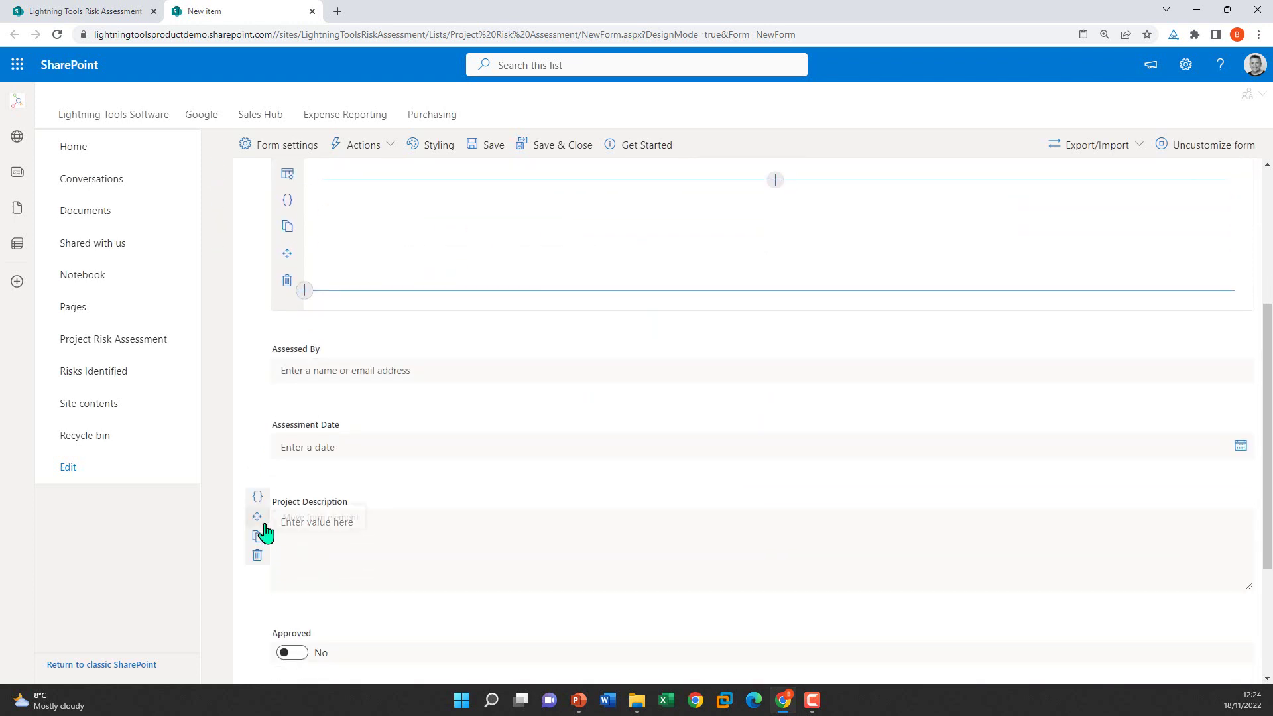
left_click_drag(257, 517, 371, 199)
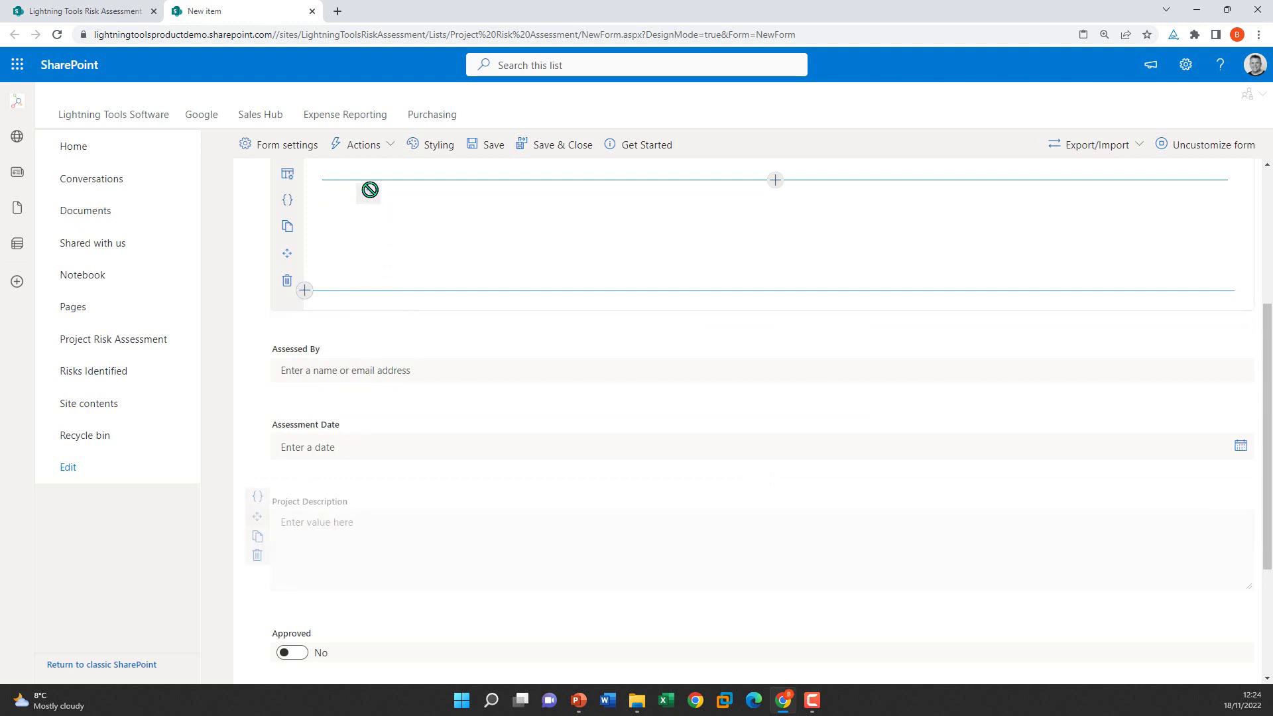
scroll(330, 451, "up", 2)
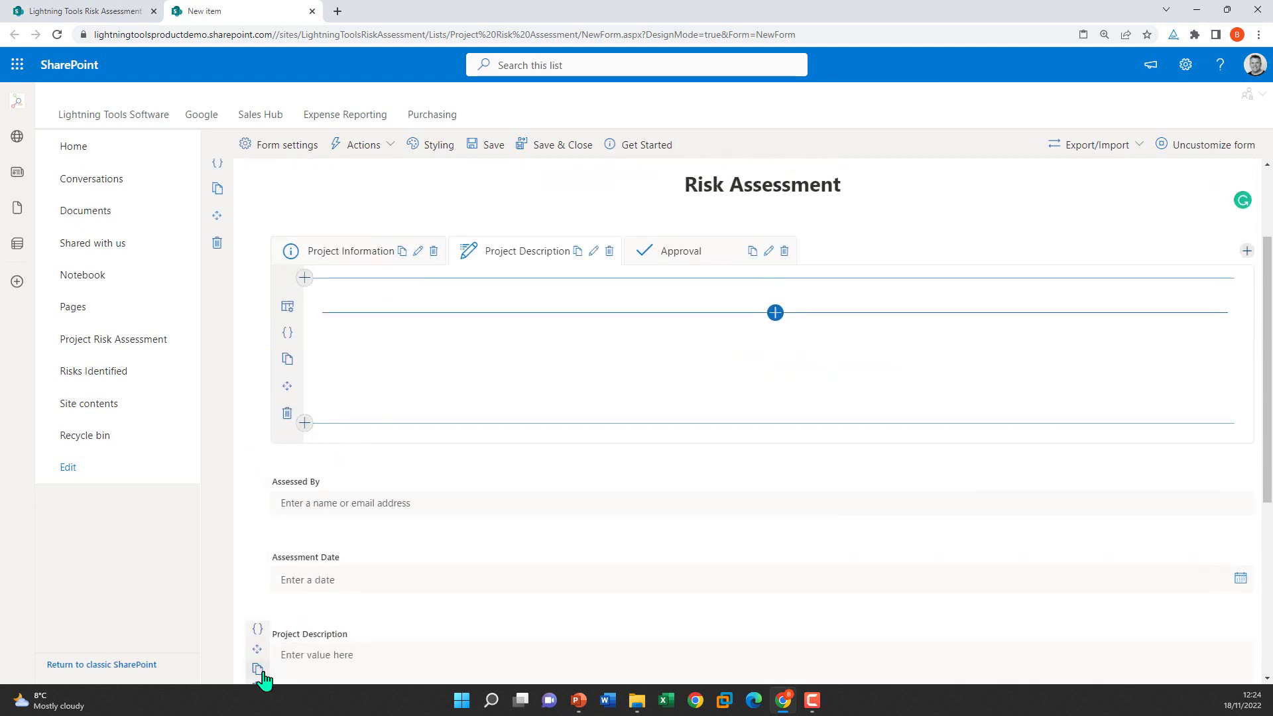
left_click_drag(259, 649, 417, 332)
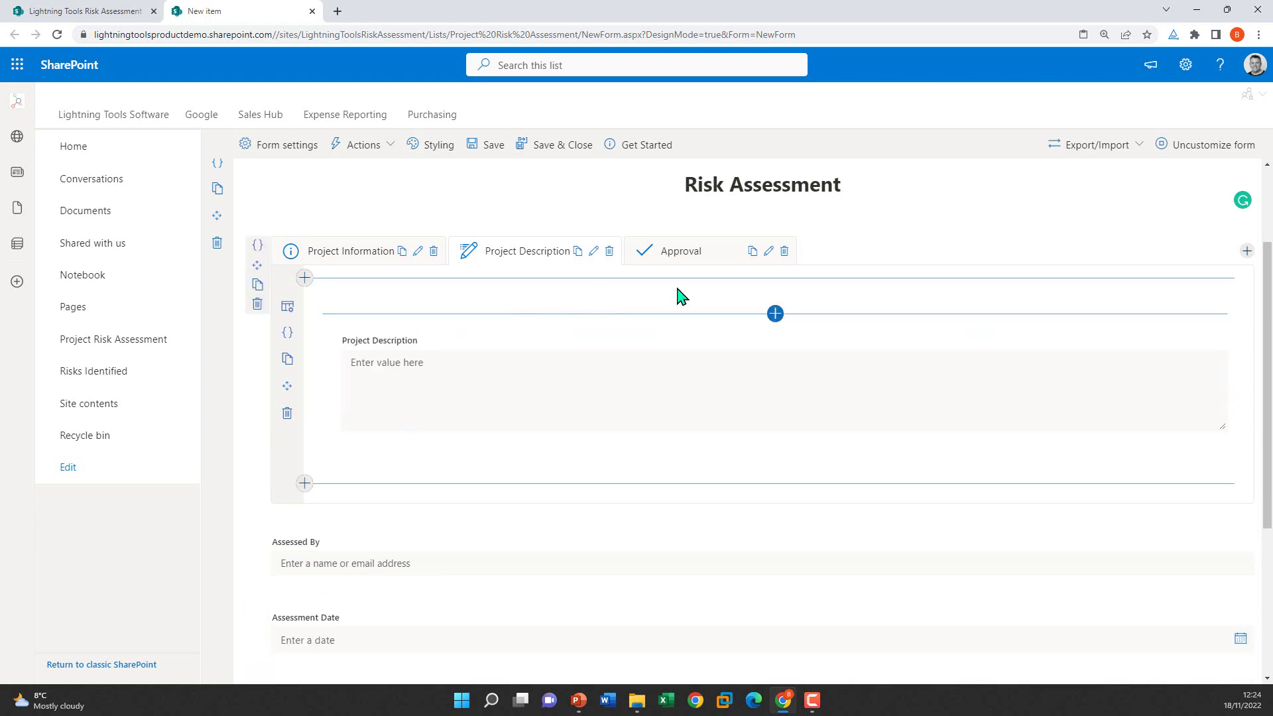
Step: Place Approved in the Approval tab's left column and Approval Date in the right
left_click(680, 252)
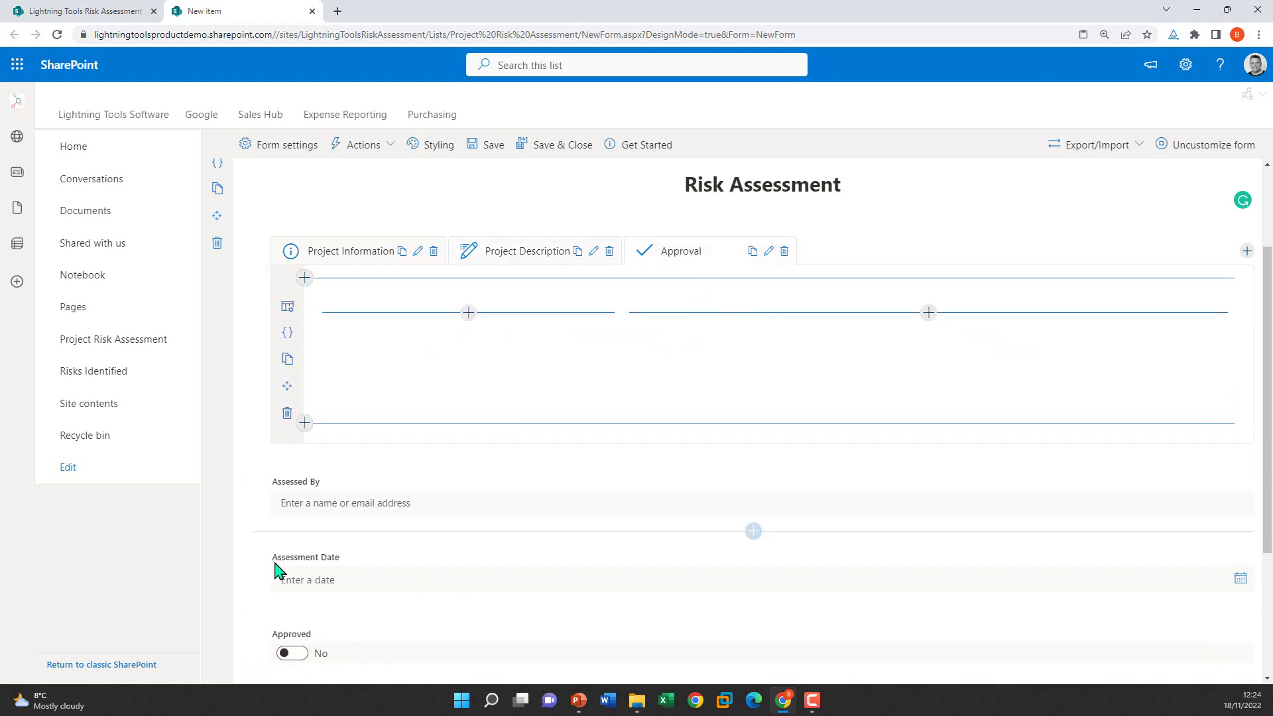
left_click_drag(263, 655, 419, 362)
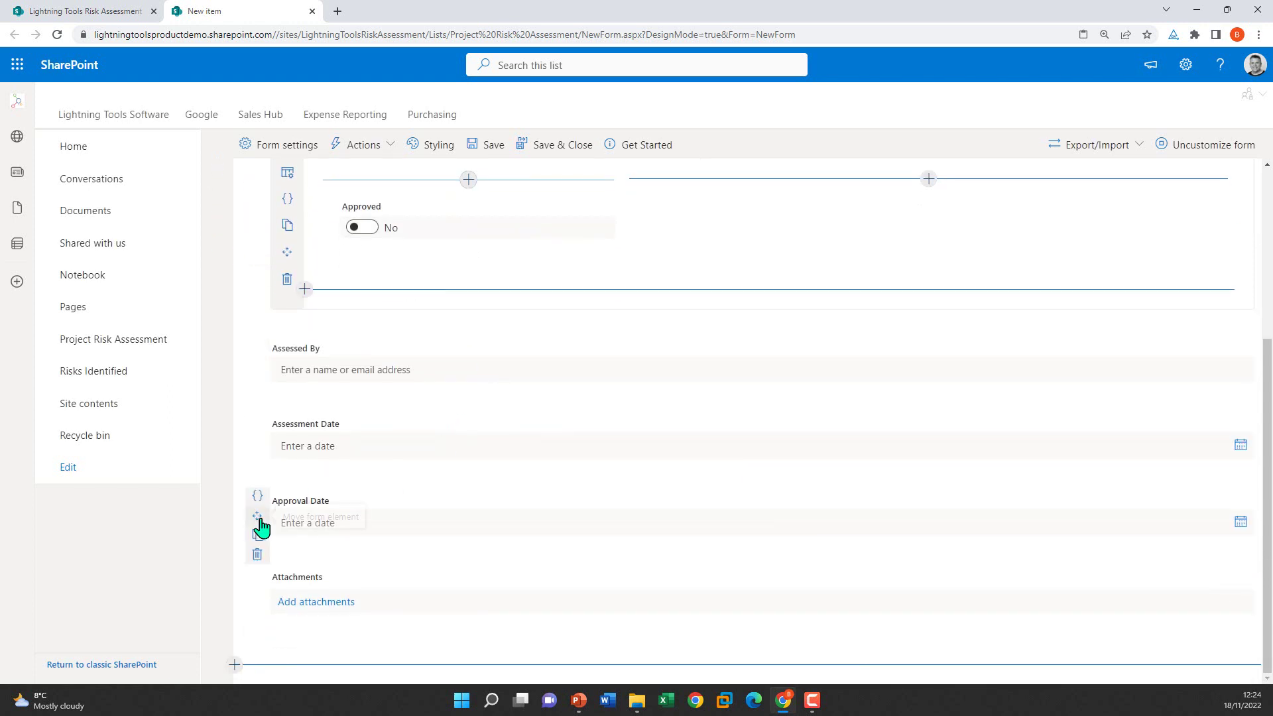
left_click_drag(258, 517, 789, 209)
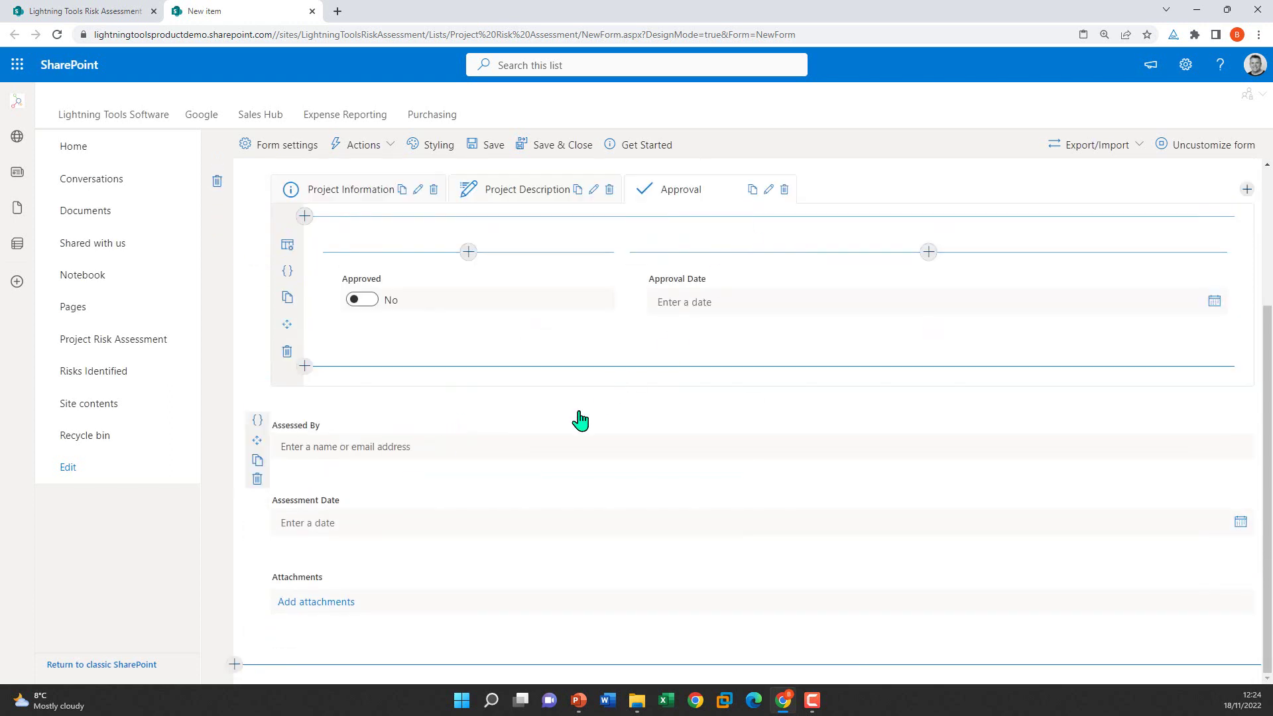
Step: Add Assessed By beside Project Manager and Assessment Date below it on Project Information
scroll(576, 419, "up", 2)
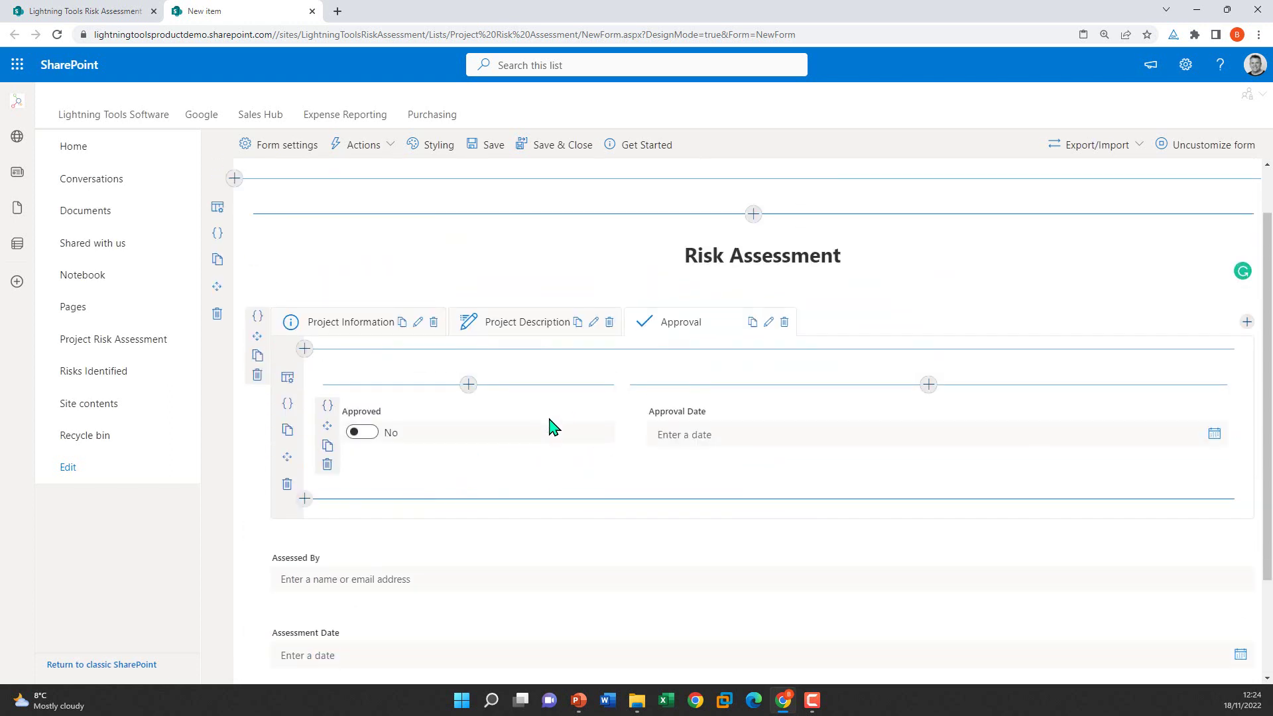
left_click(355, 325)
scroll(397, 418, "down", 2)
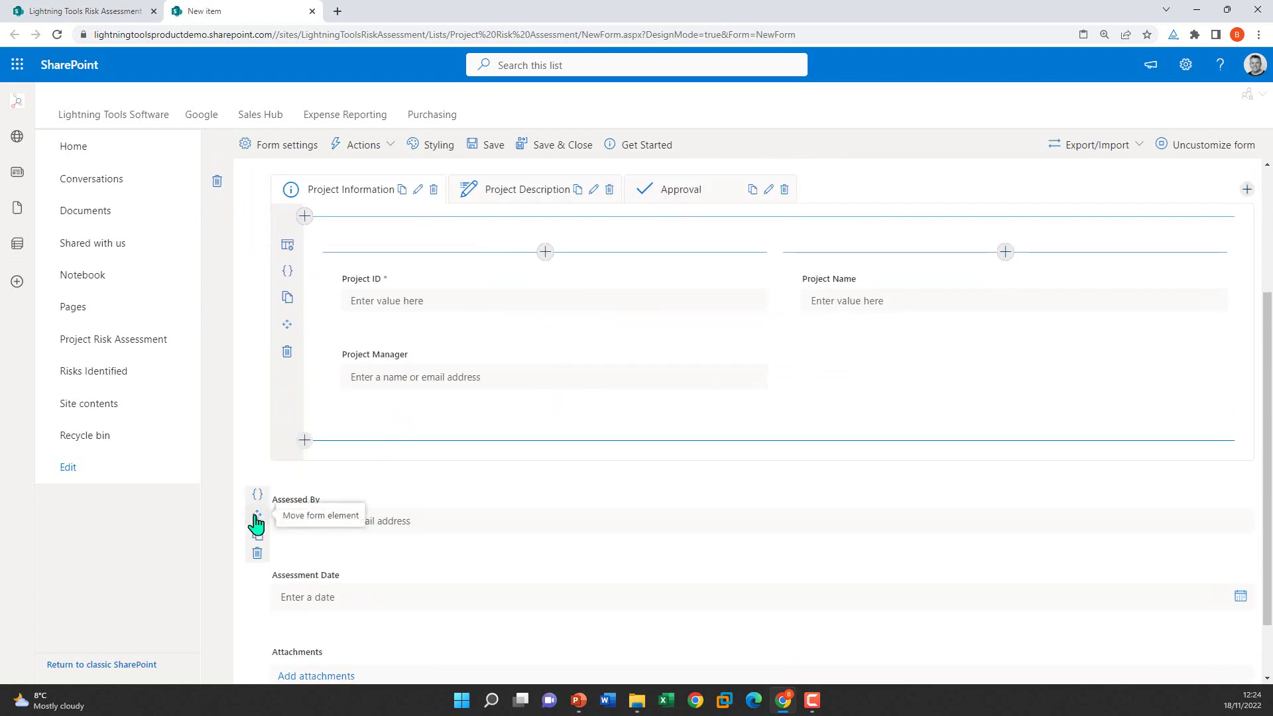
left_click_drag(257, 516, 903, 326)
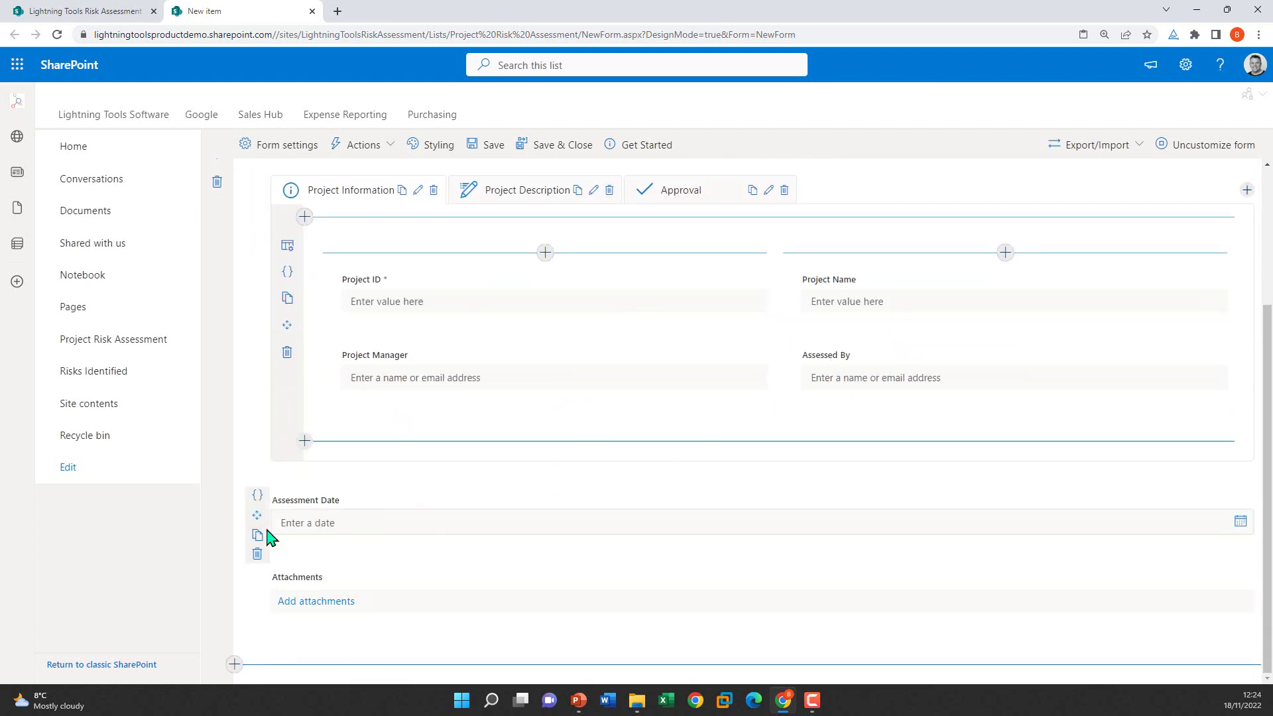
left_click_drag(258, 516, 500, 435)
scroll(500, 436, "up", 2)
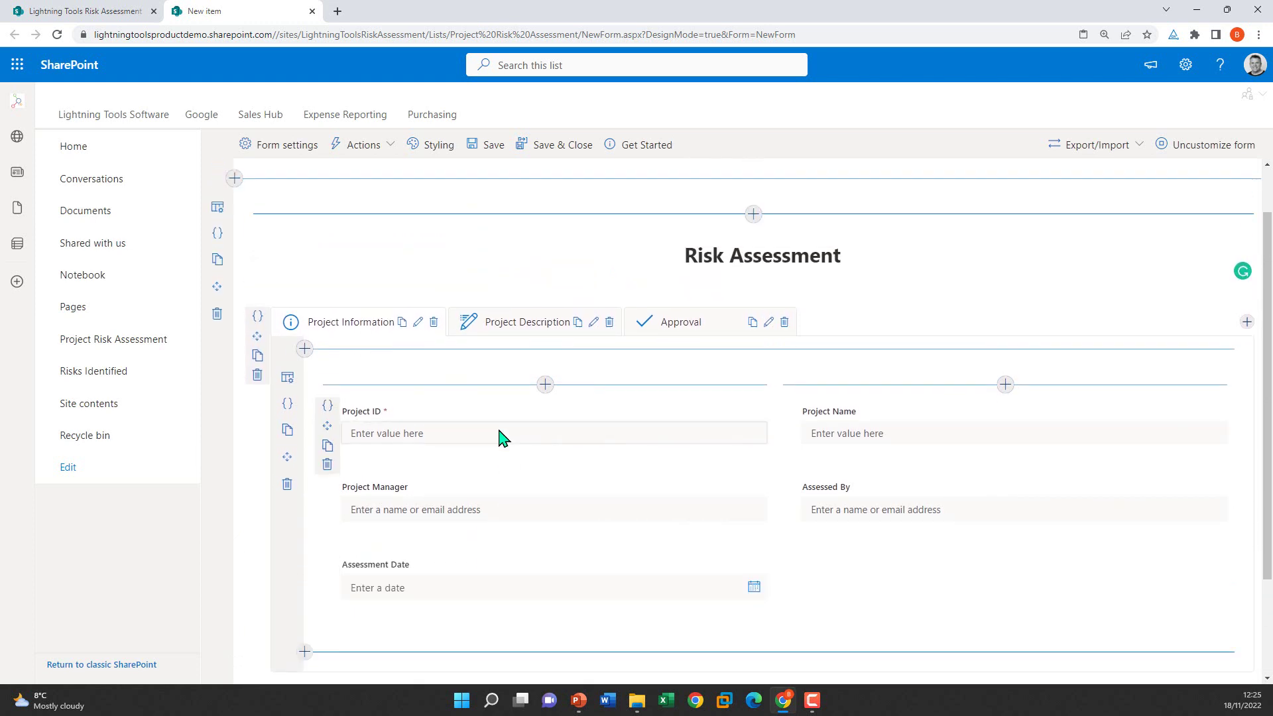
scroll(579, 486, "down", 2)
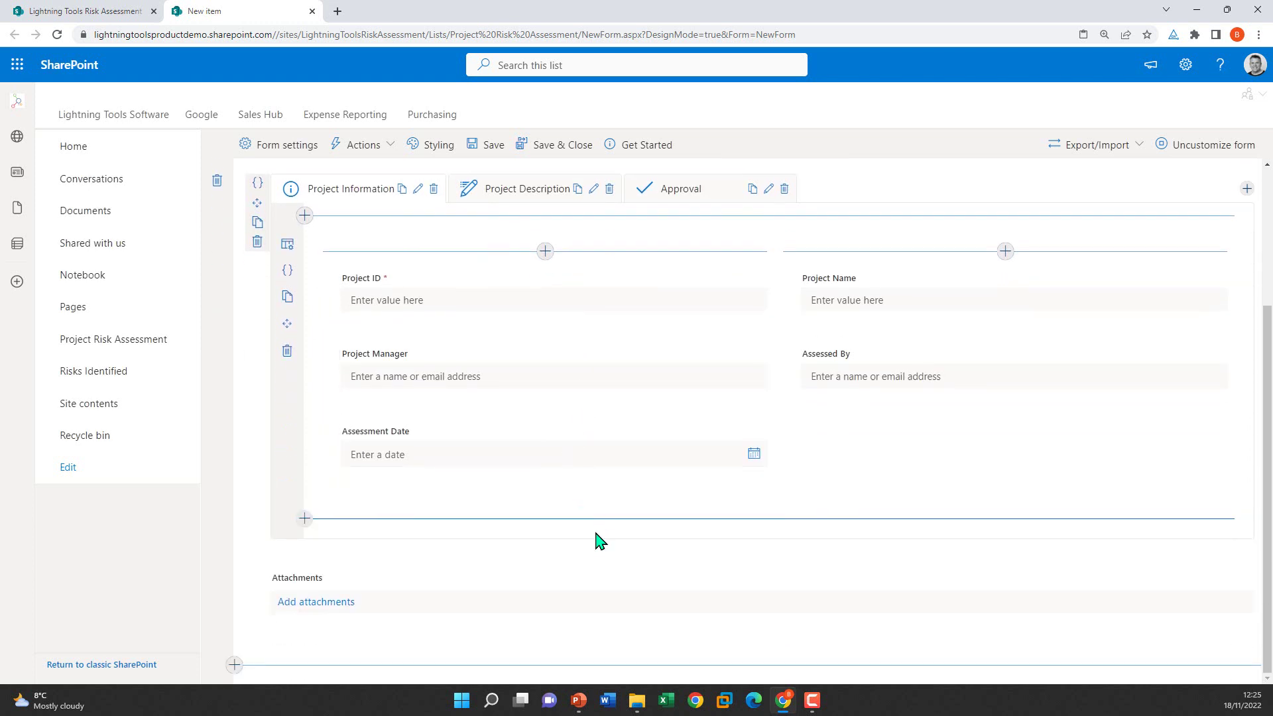
Step: Add the Risks Identified list control below the tabs section
left_click(753, 552)
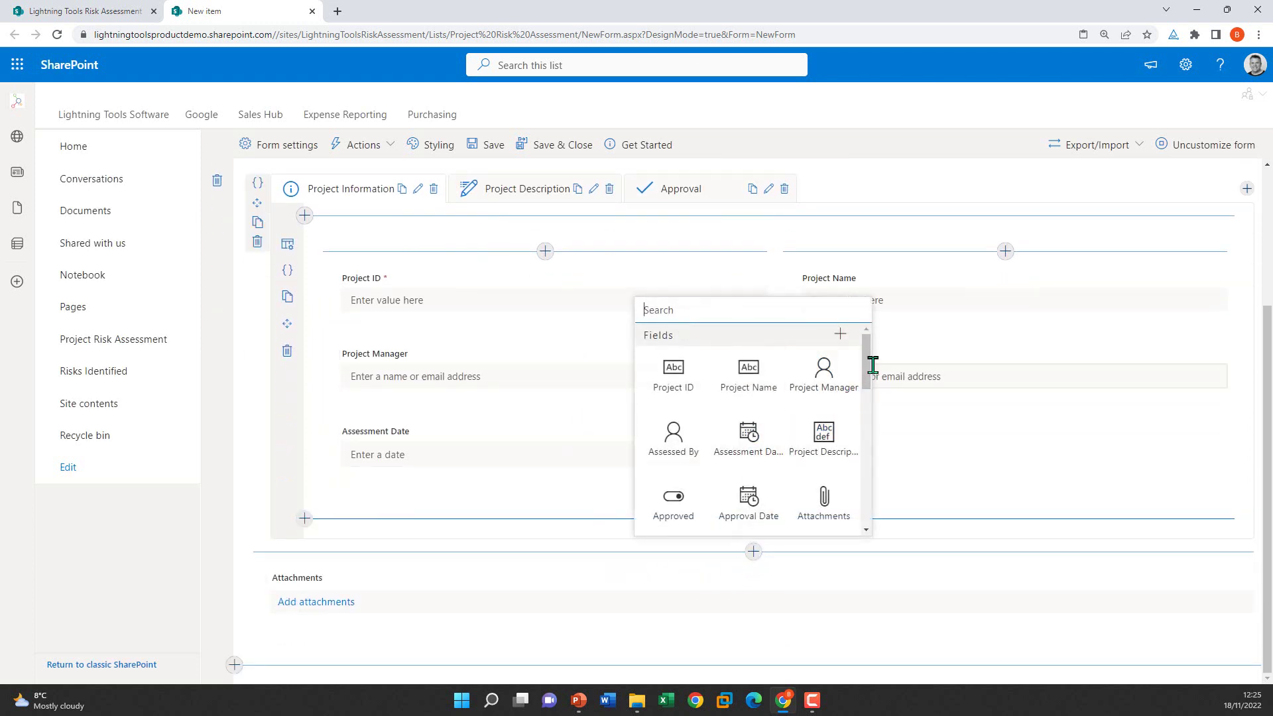
left_click_drag(870, 363, 865, 503)
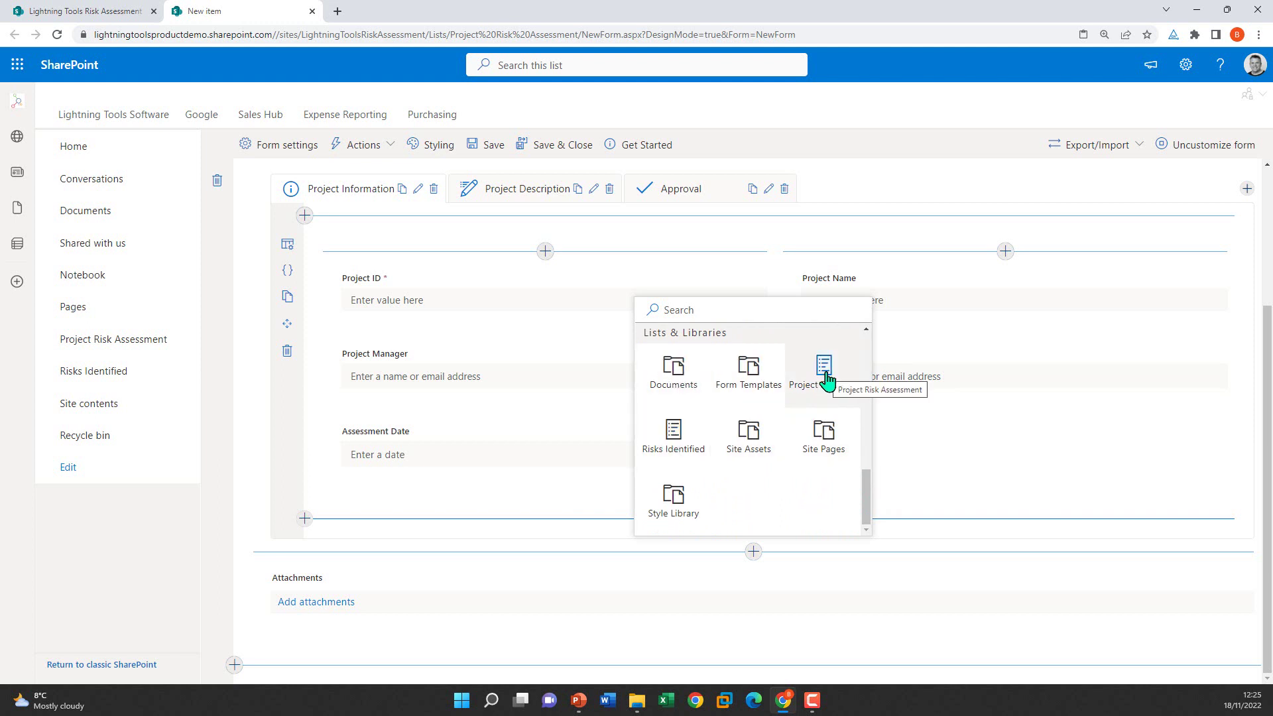
left_click(679, 437)
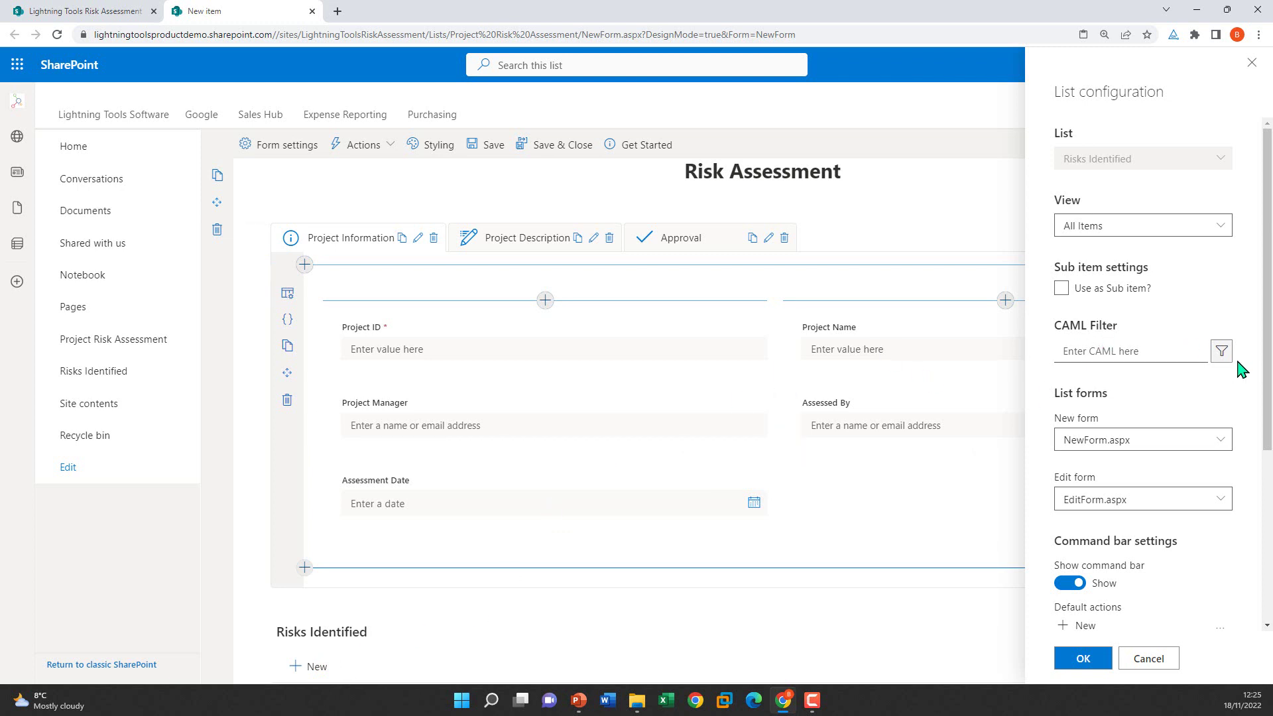
Step: Keep the Items and folders view scope, add then remove an Order By rule, and close without a filter
left_click(1220, 351)
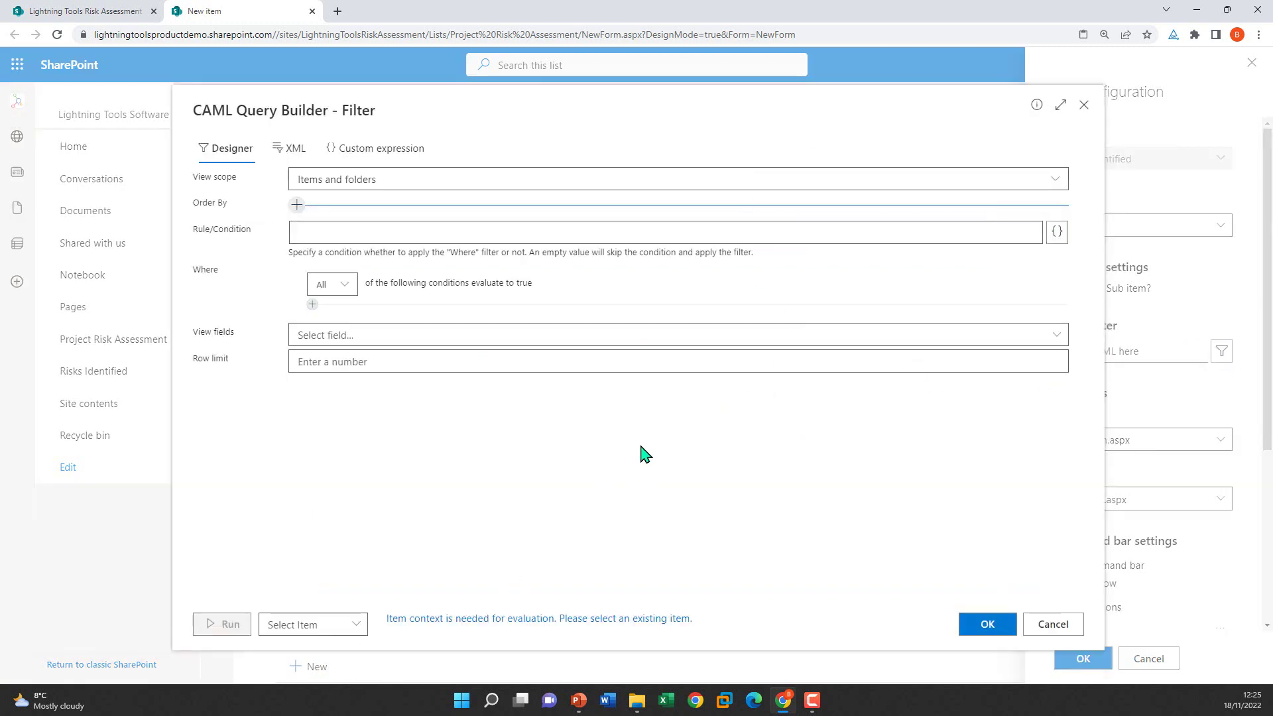
left_click(356, 180)
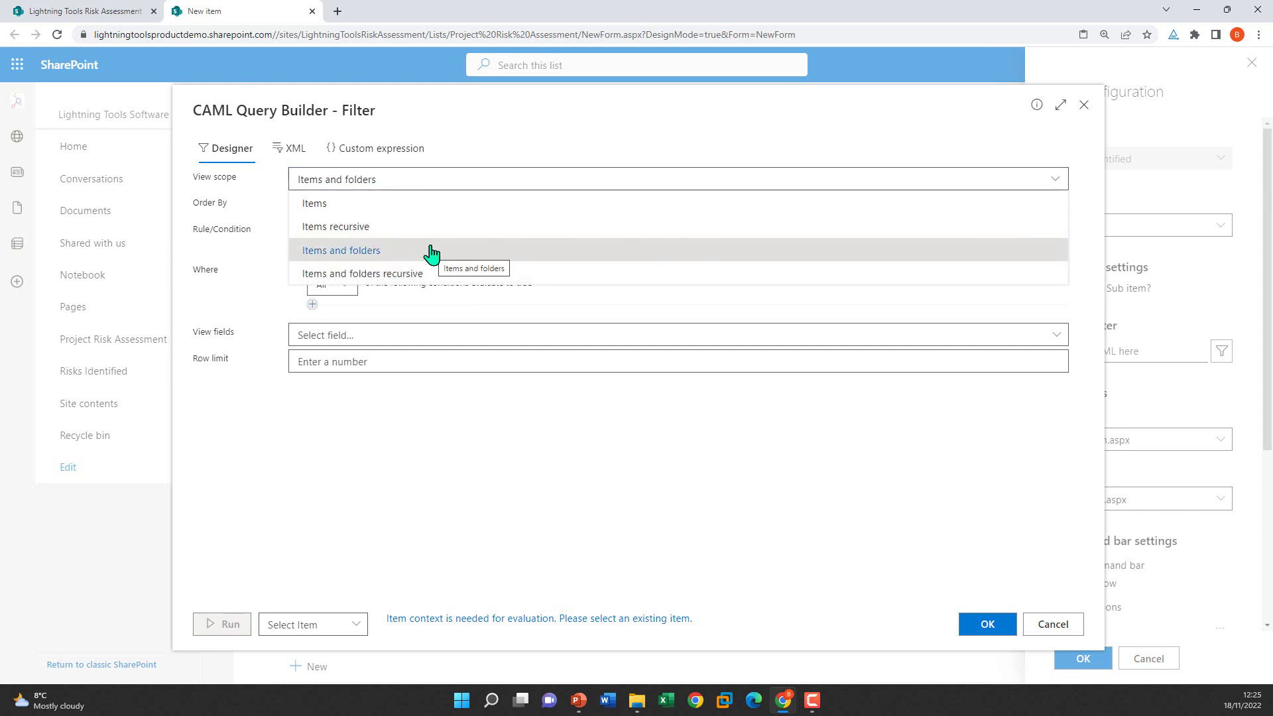
key("Escape")
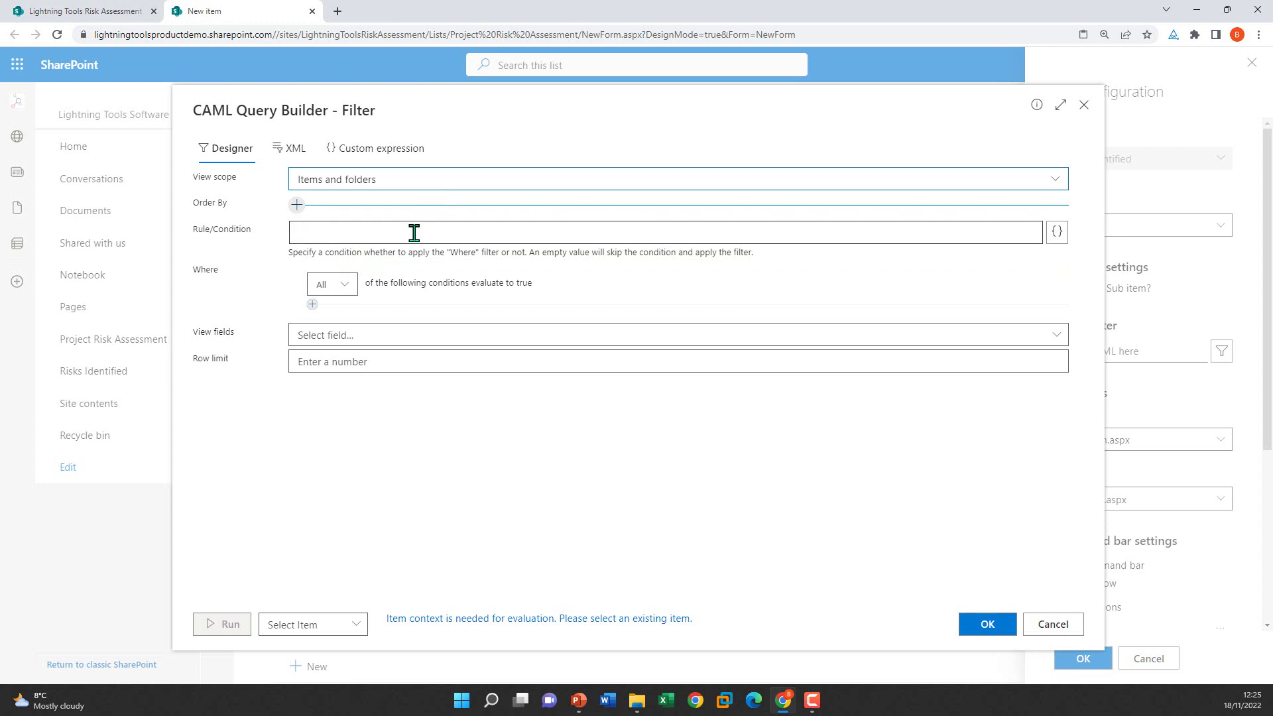
left_click(293, 205)
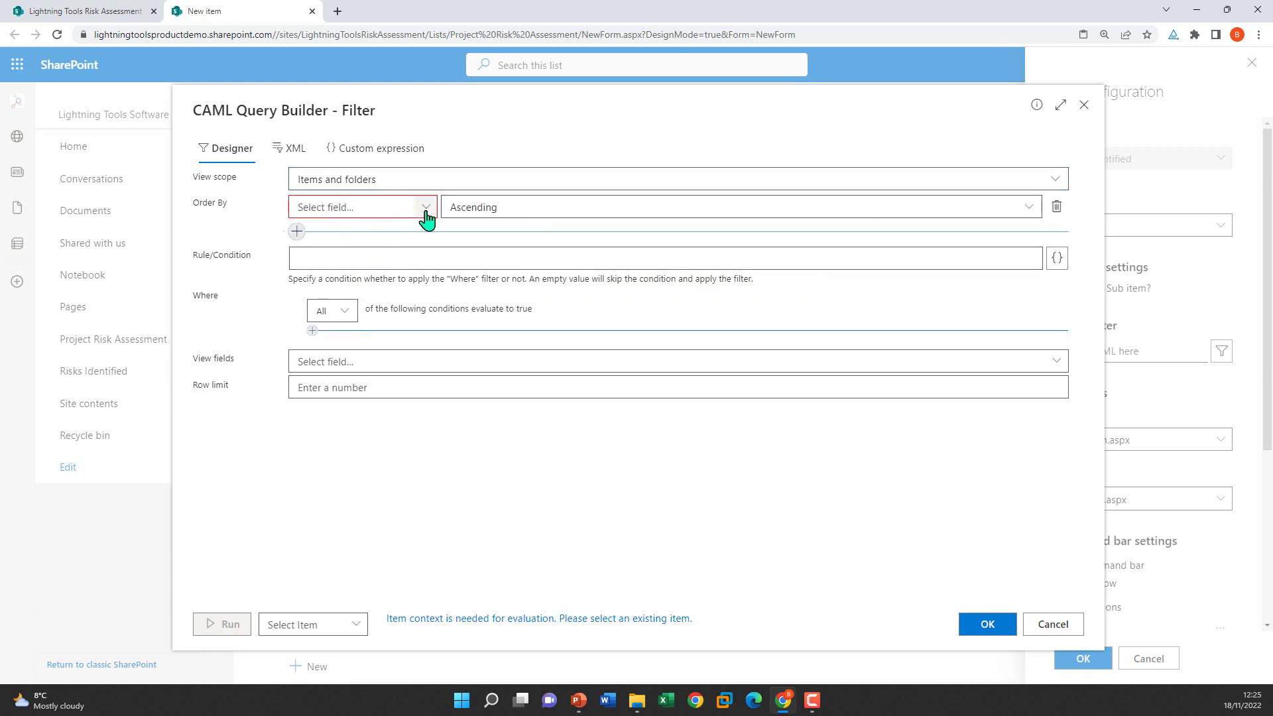
left_click(1056, 207)
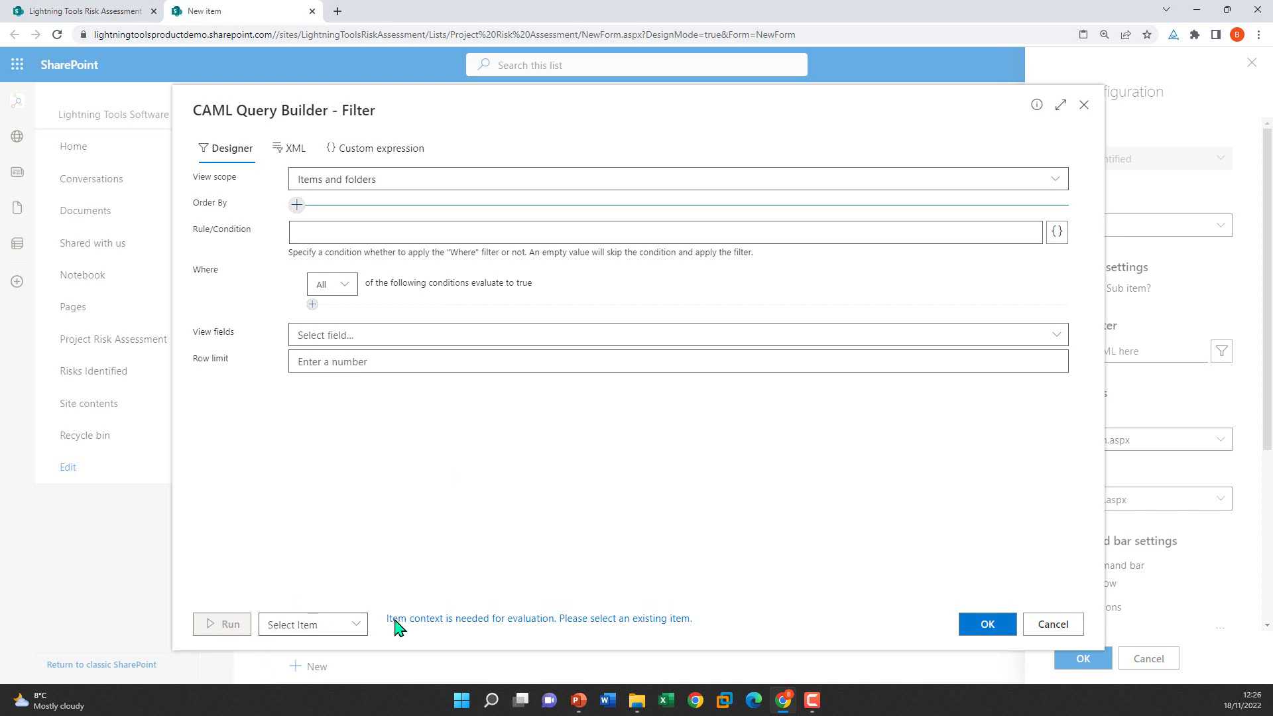
left_click(987, 626)
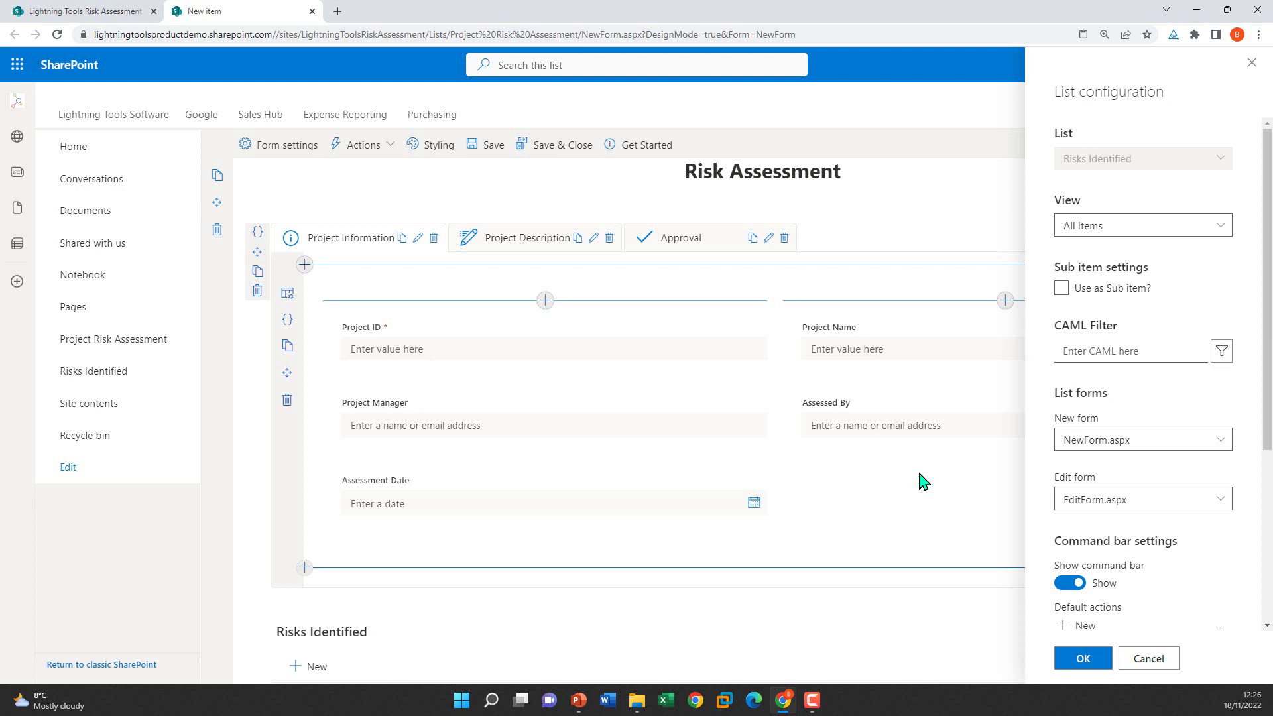
Step: Tick Use as Sub item, create the LookupToProject Risk Assessment parent lookup, and save the list configuration
left_click(1061, 288)
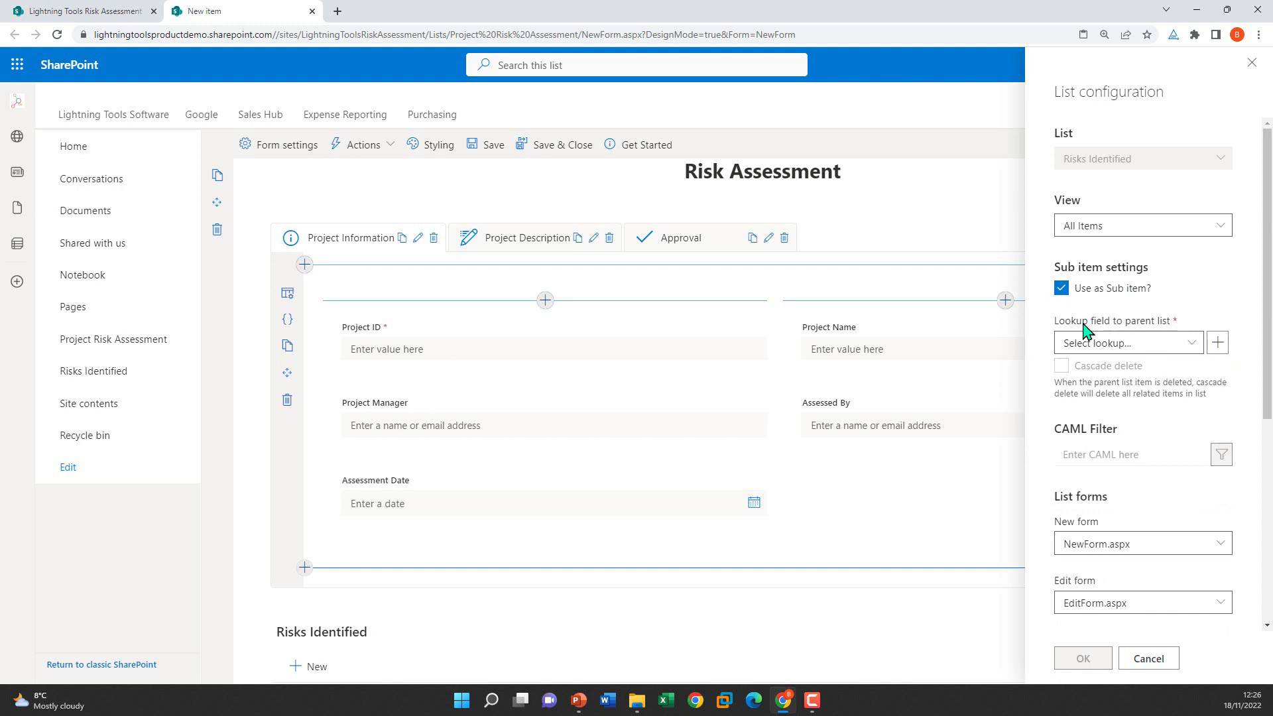
double_click(1190, 350)
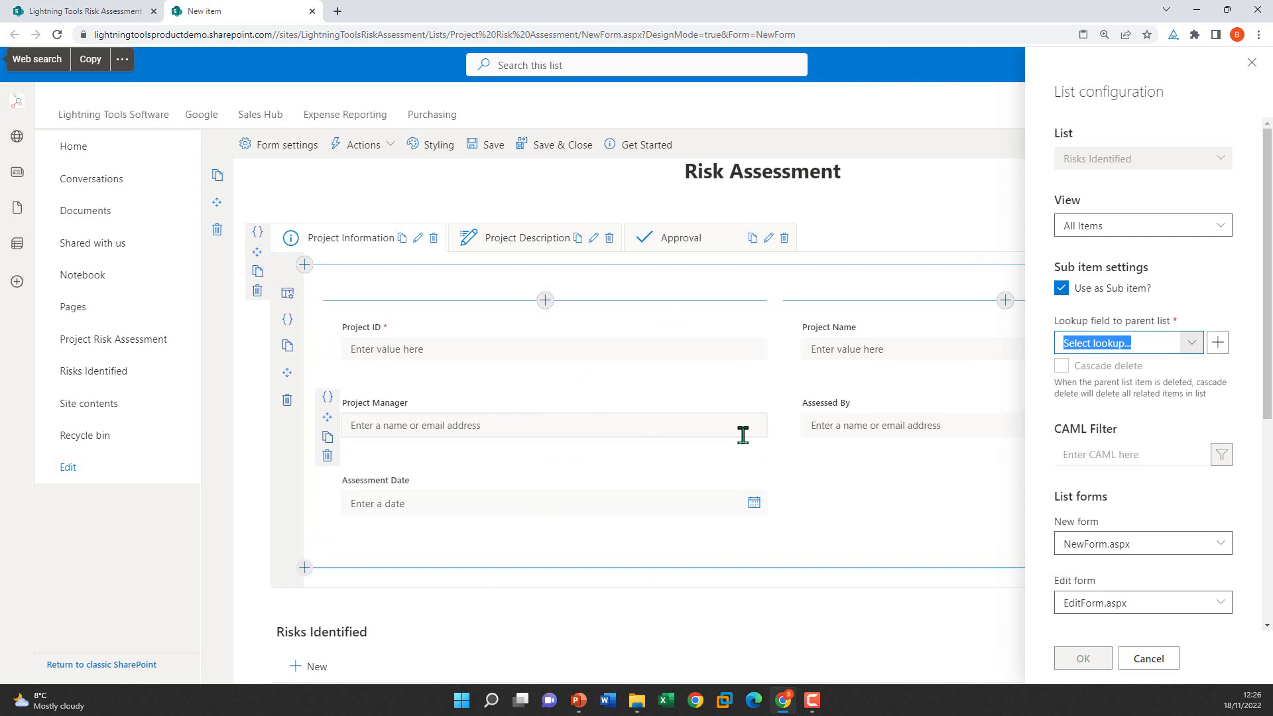
left_click(1217, 342)
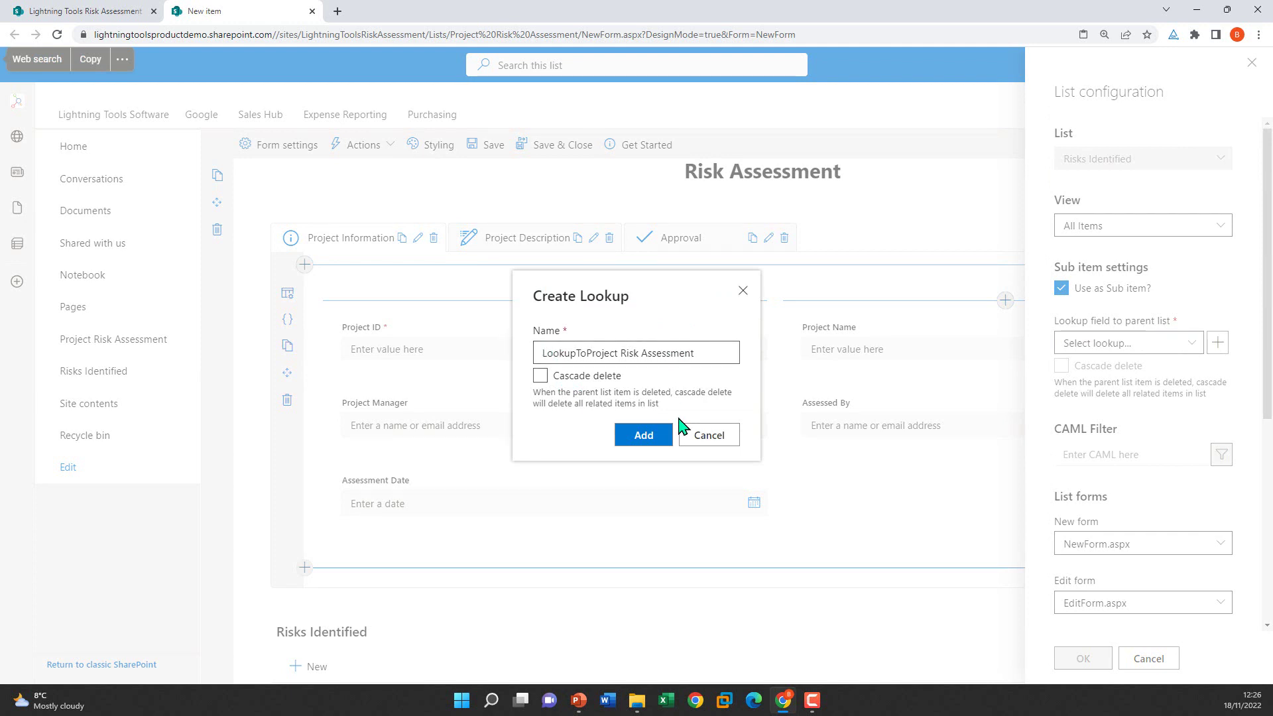
left_click(653, 435)
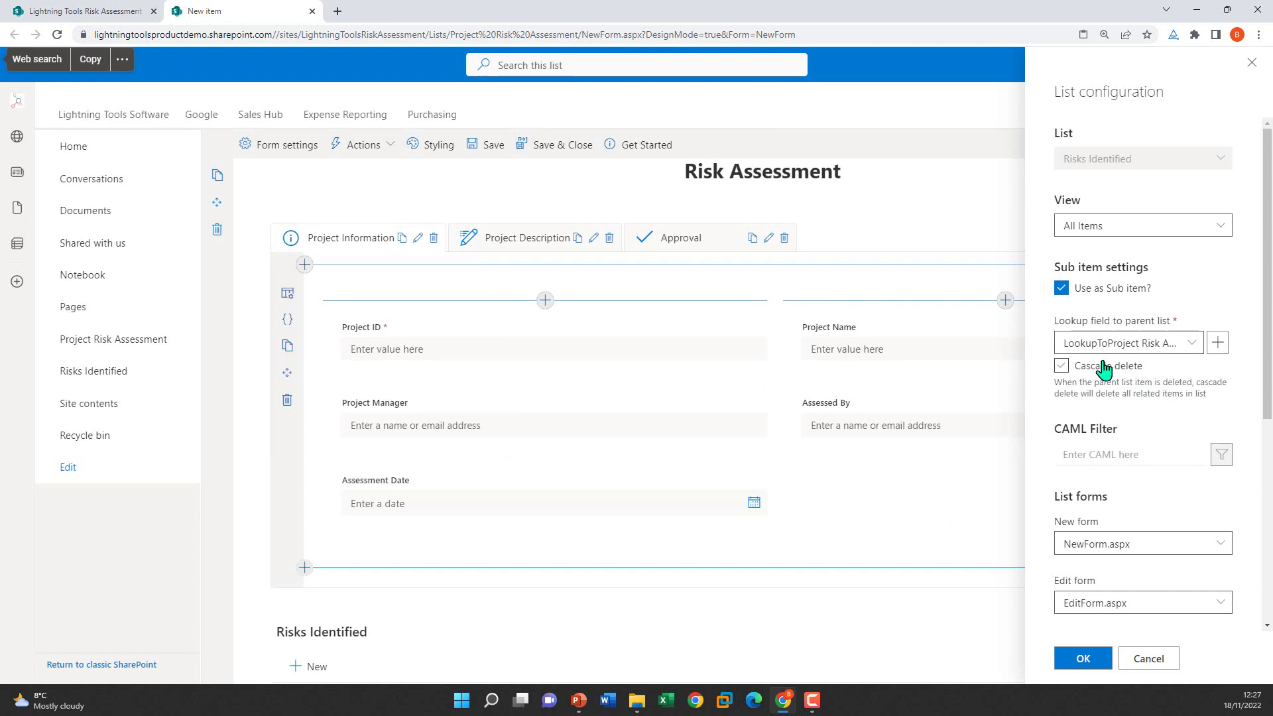
scroll(1103, 368, "down", 4)
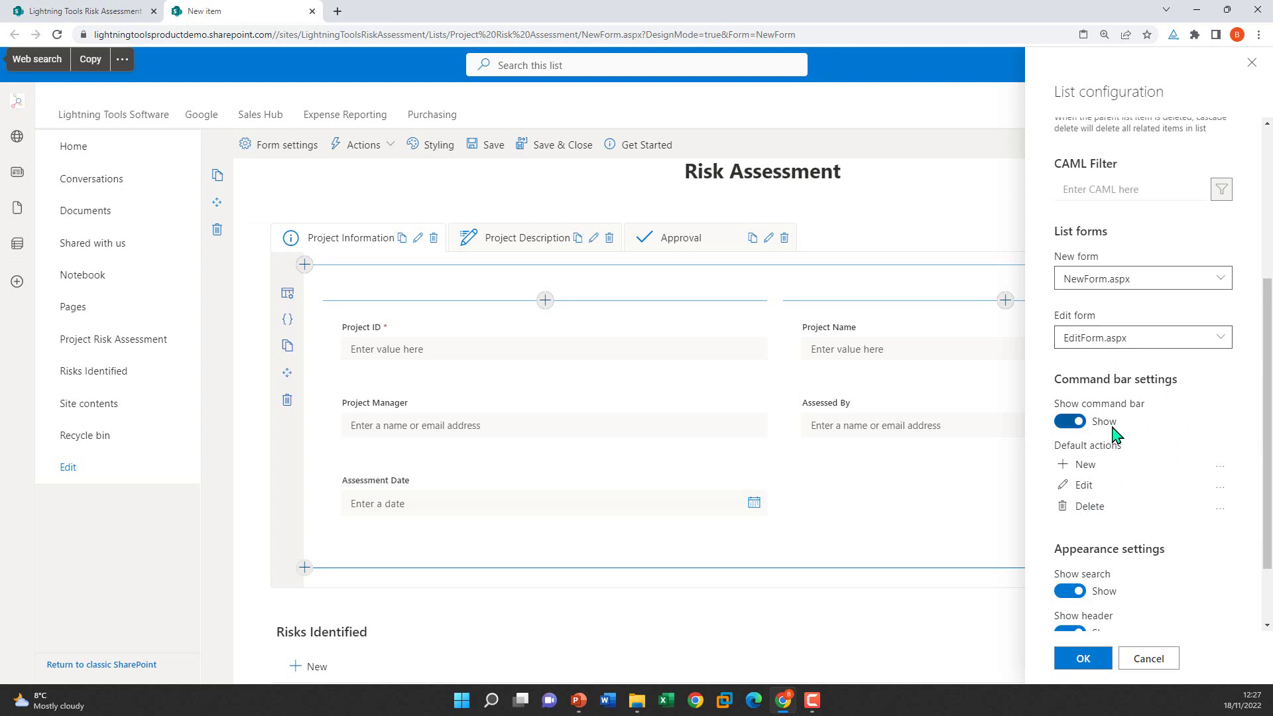
scroll(1133, 483, "down", 1)
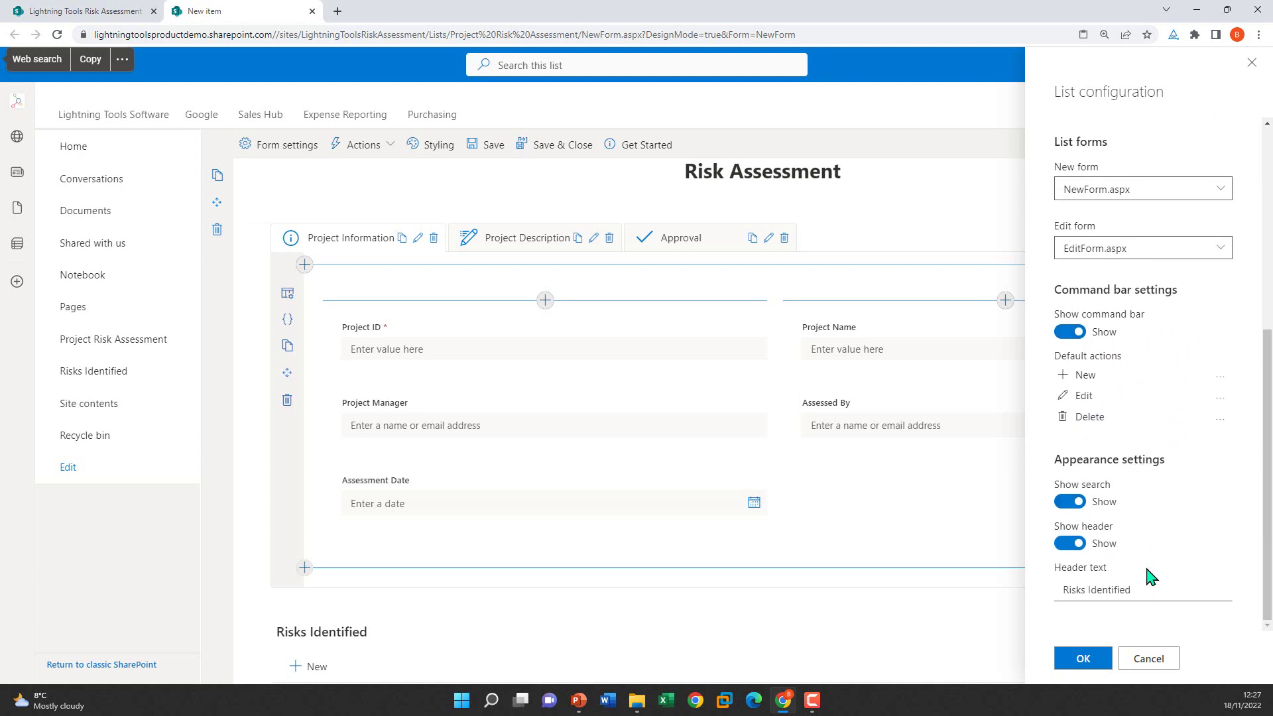
left_click(1083, 659)
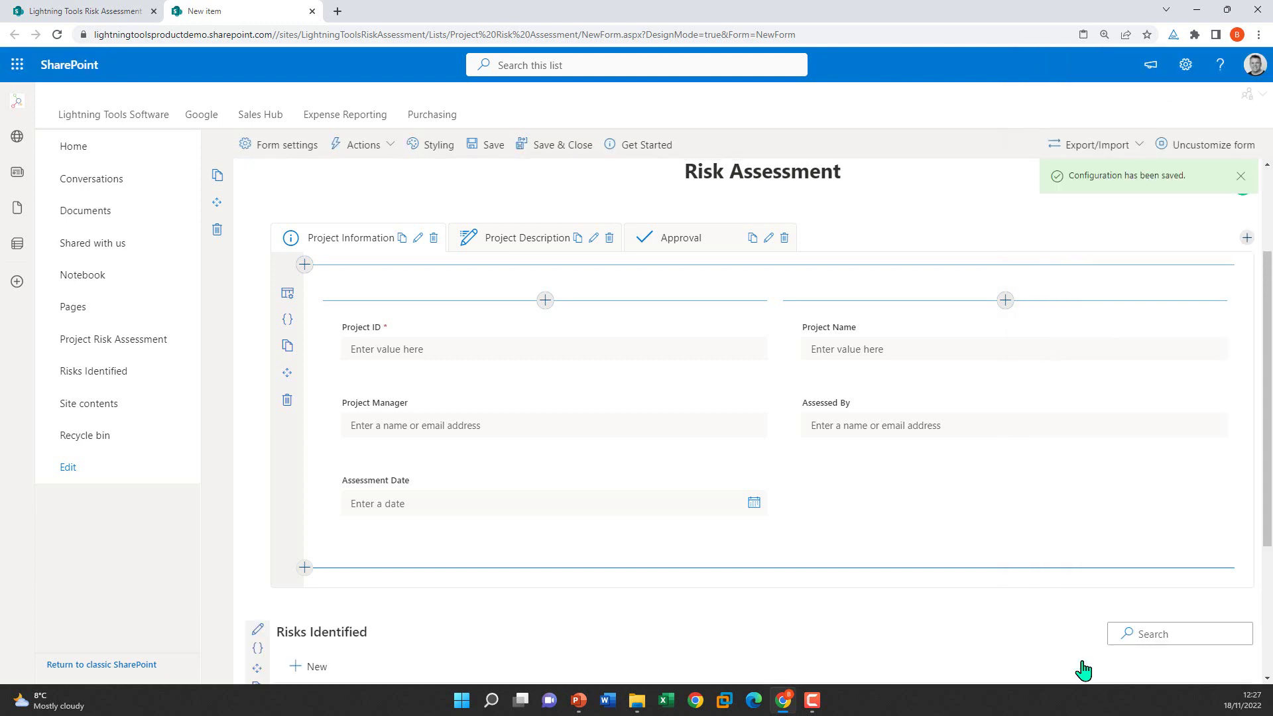
Step: Scroll down to check the Risks Identified table on the form, then back up
scroll(804, 636, "down", 3)
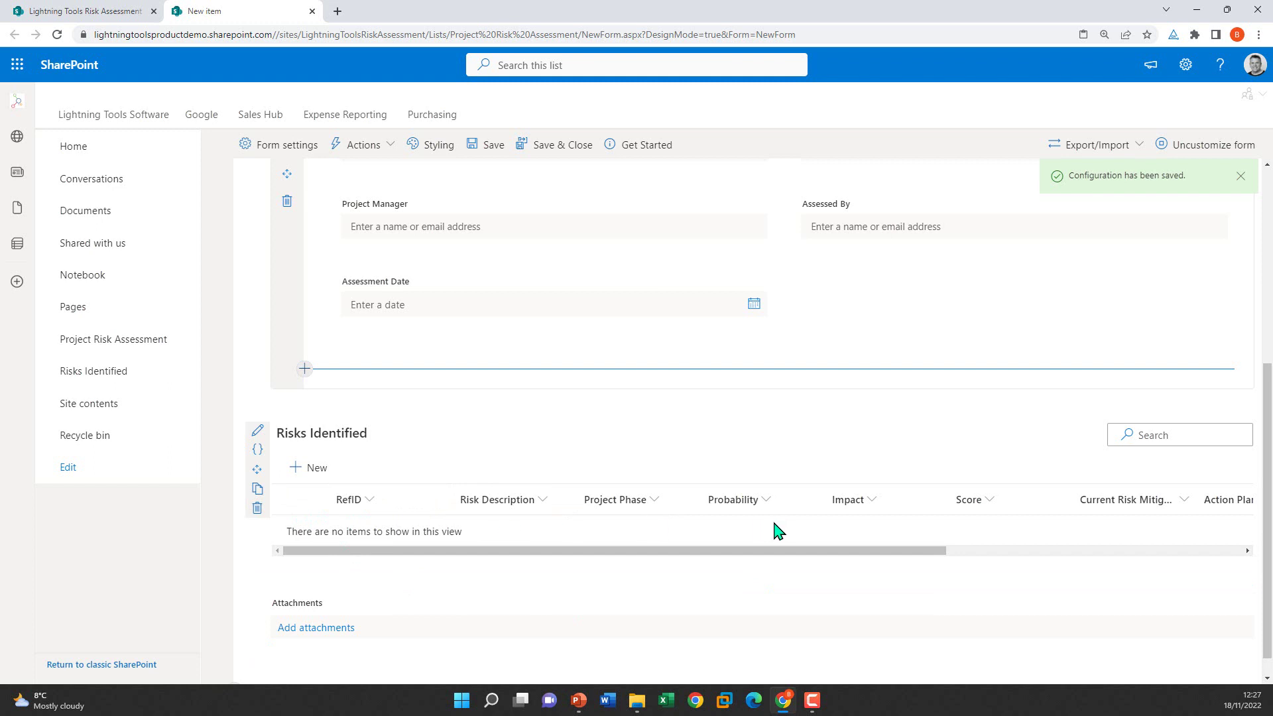
scroll(823, 508, "up", 5)
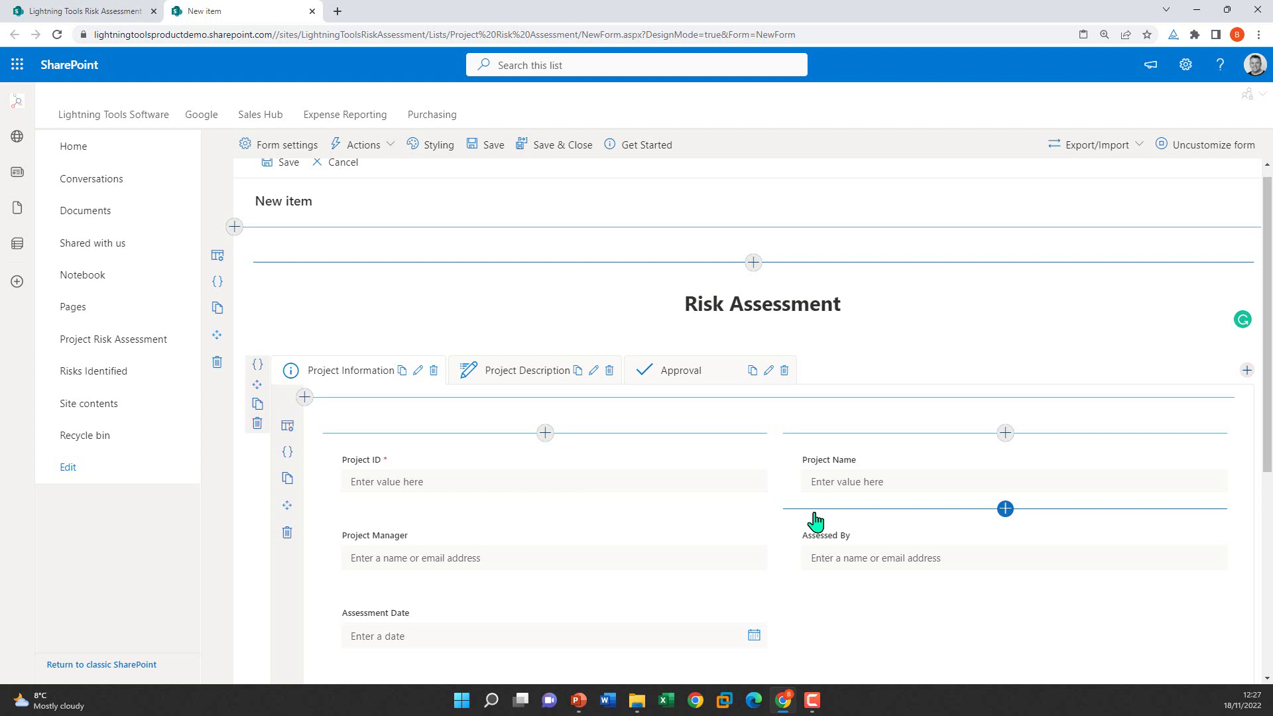
scroll(816, 521, "up", 1)
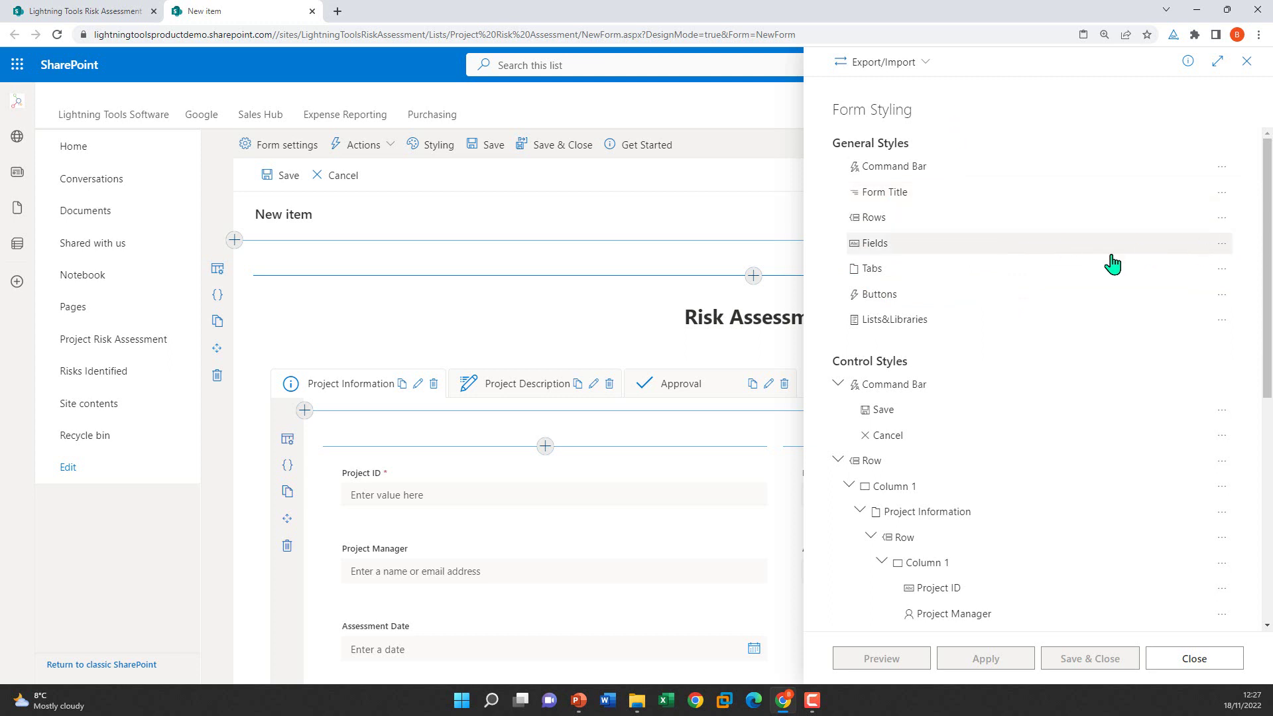
Step: Add a 'General Style for Fields' style to the Fields node
left_click(1222, 243)
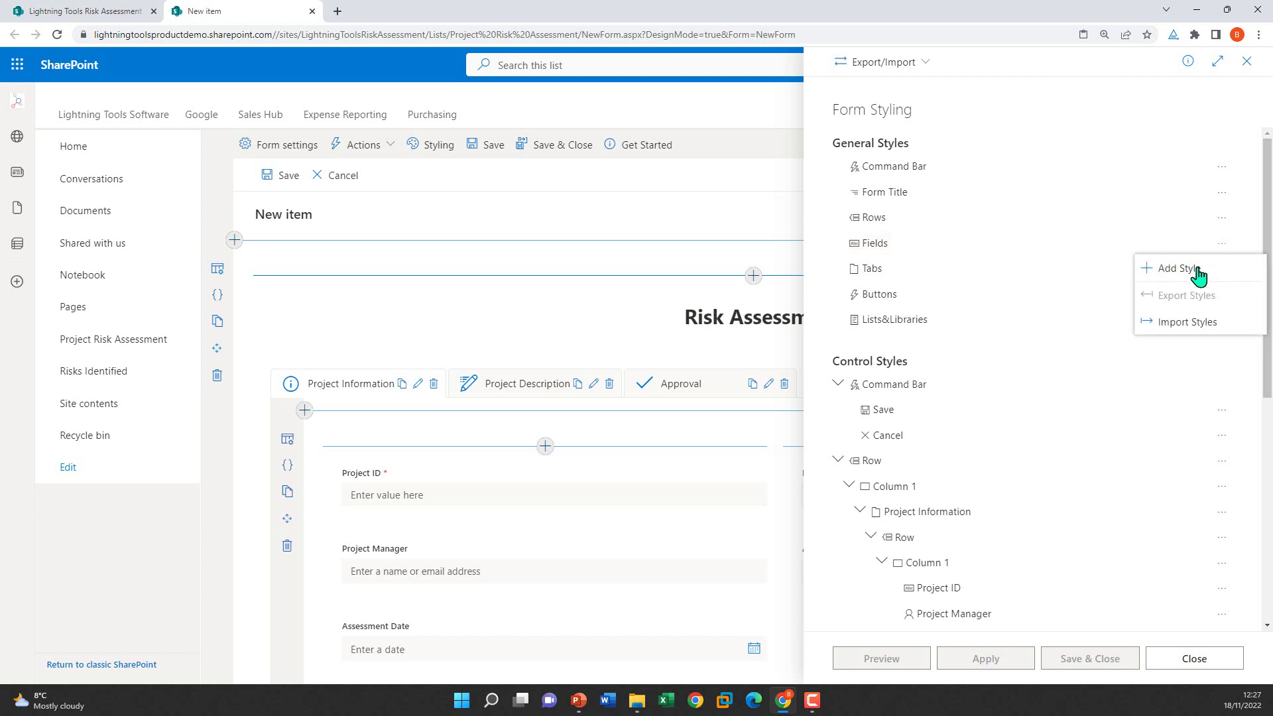
left_click(1179, 269)
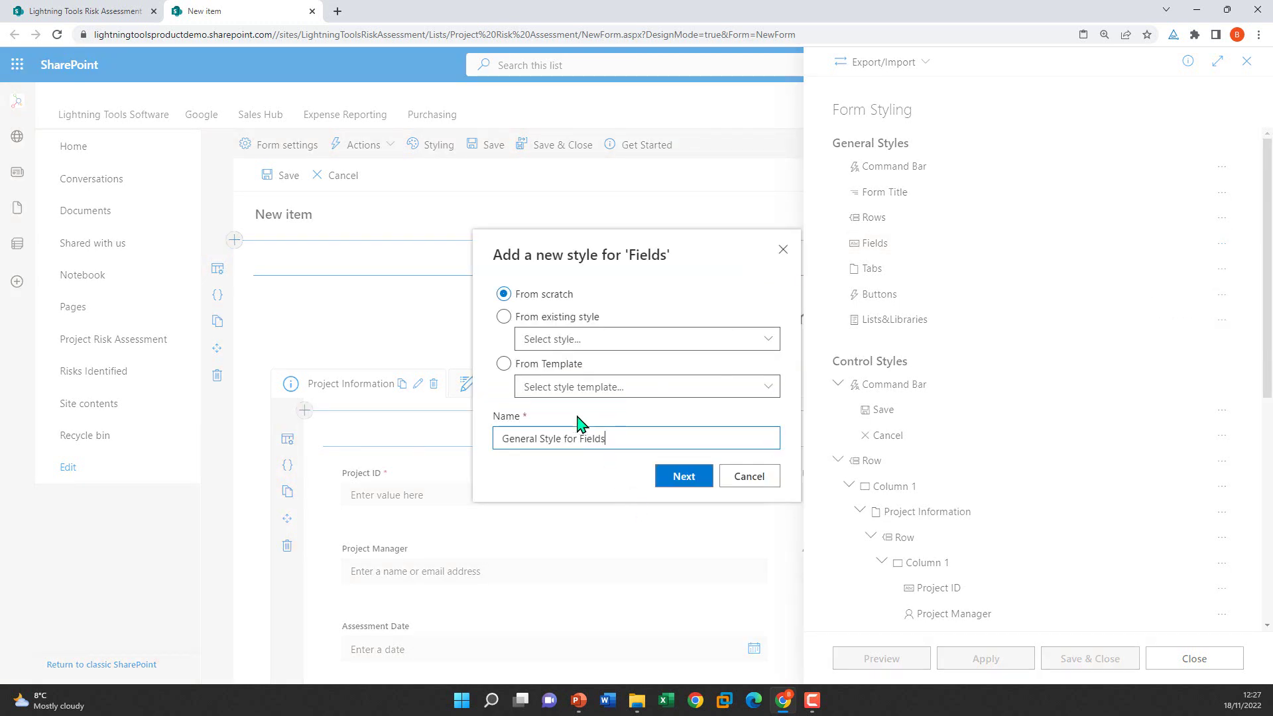
left_click(695, 487)
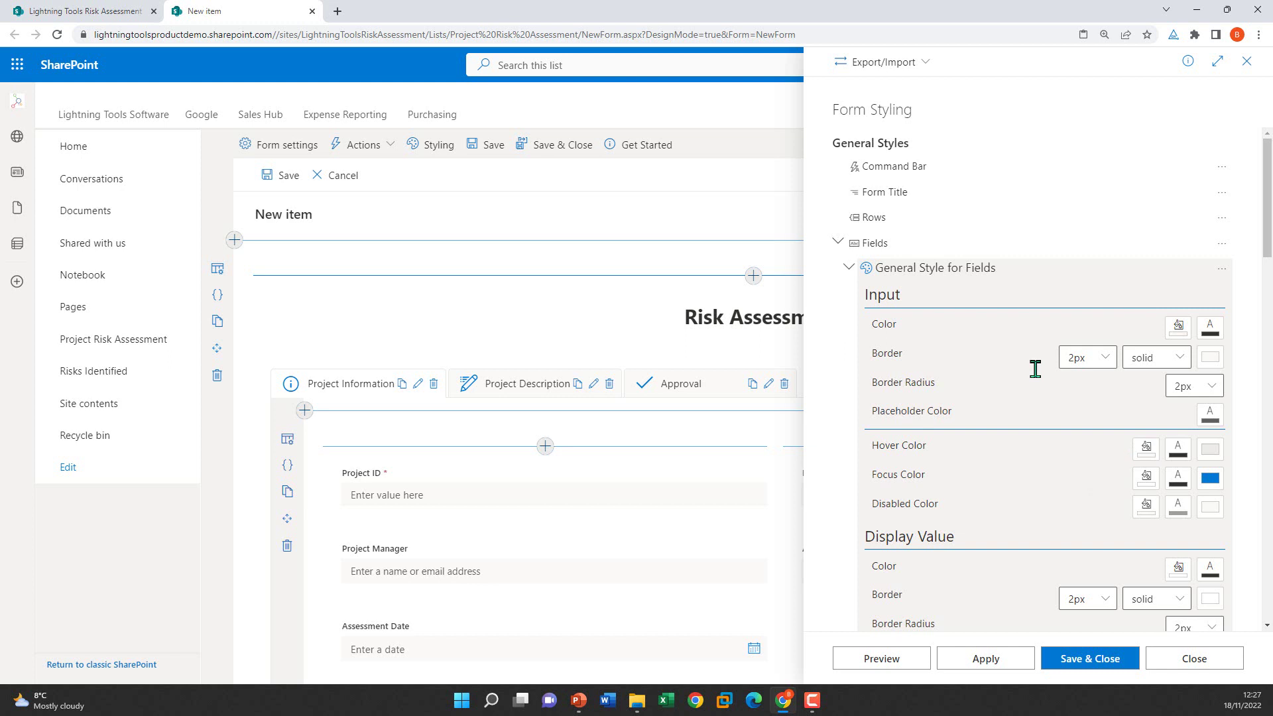
Step: Give field labels the blue themeDarkAlt theme colour and preview the form
scroll(1031, 371, "down", 2)
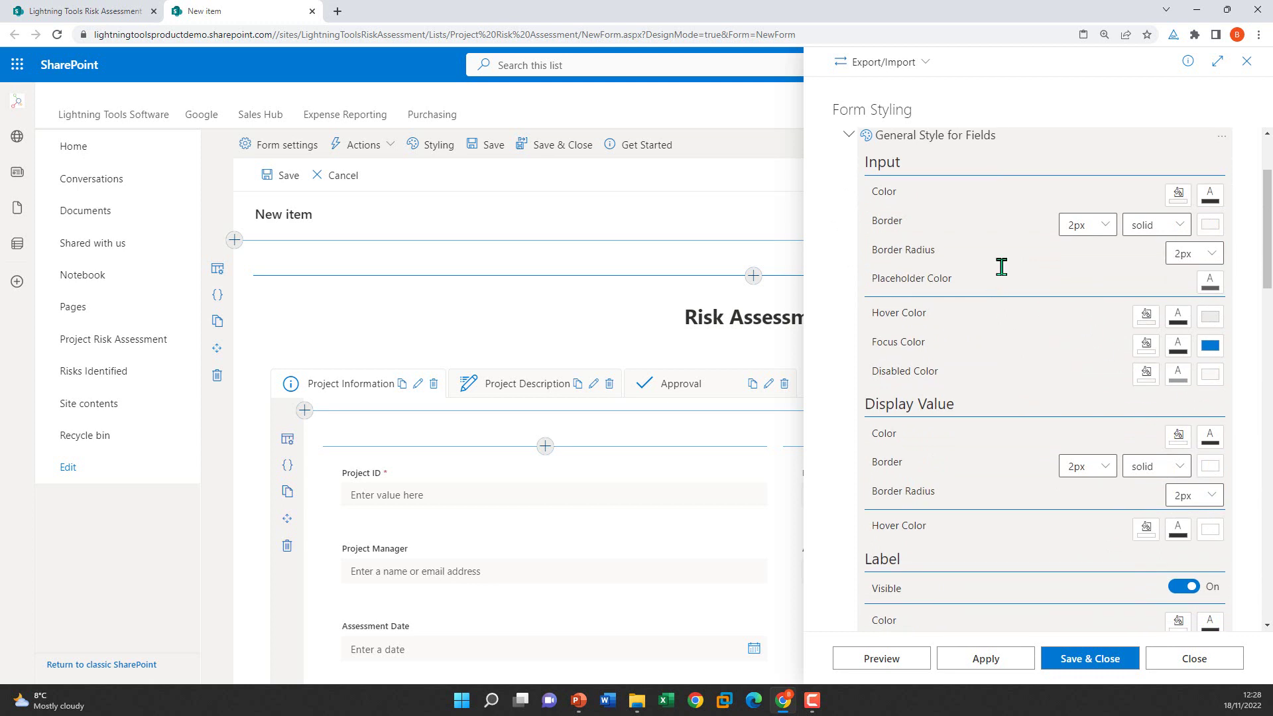
scroll(1001, 265, "down", 3)
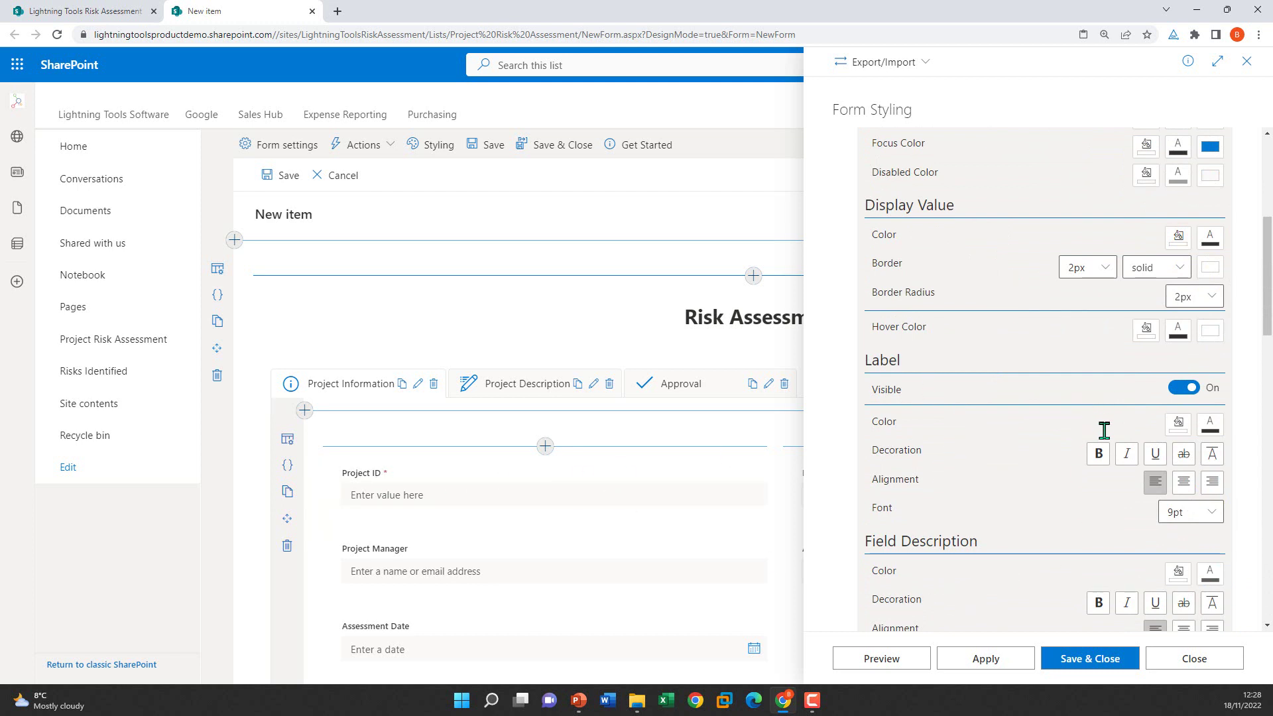
left_click(1210, 430)
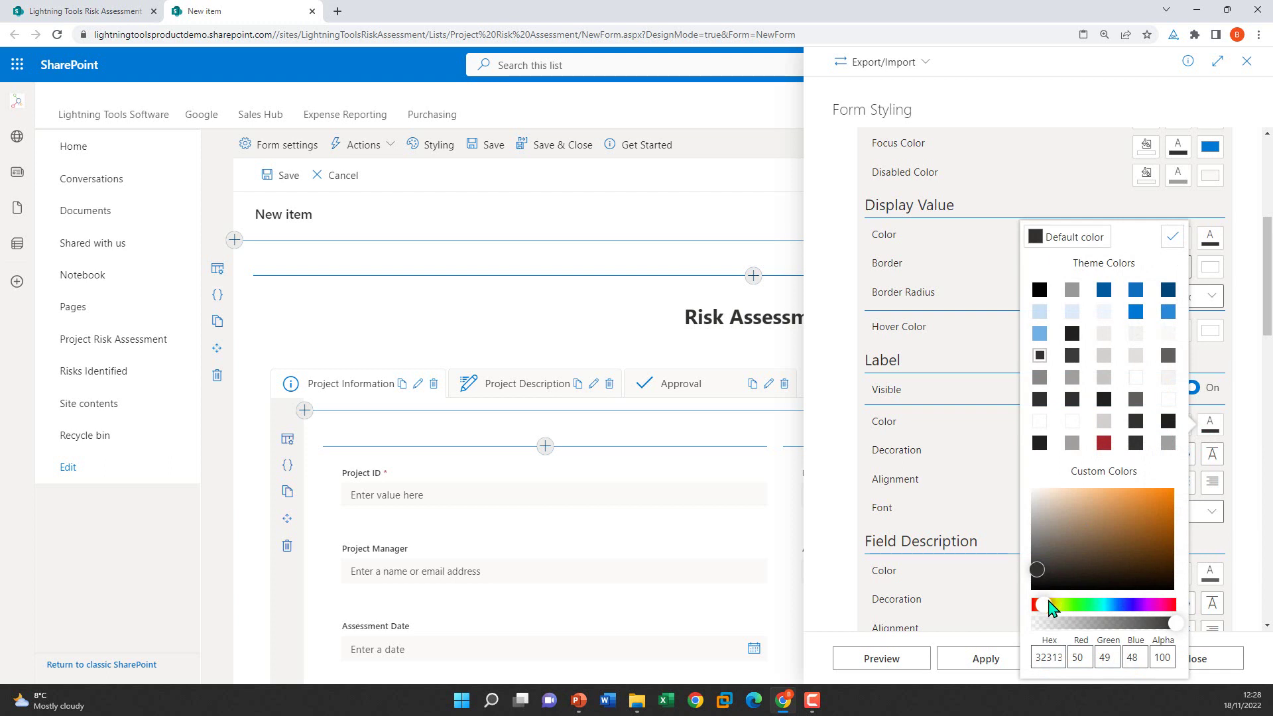
left_click_drag(1049, 607, 1080, 606)
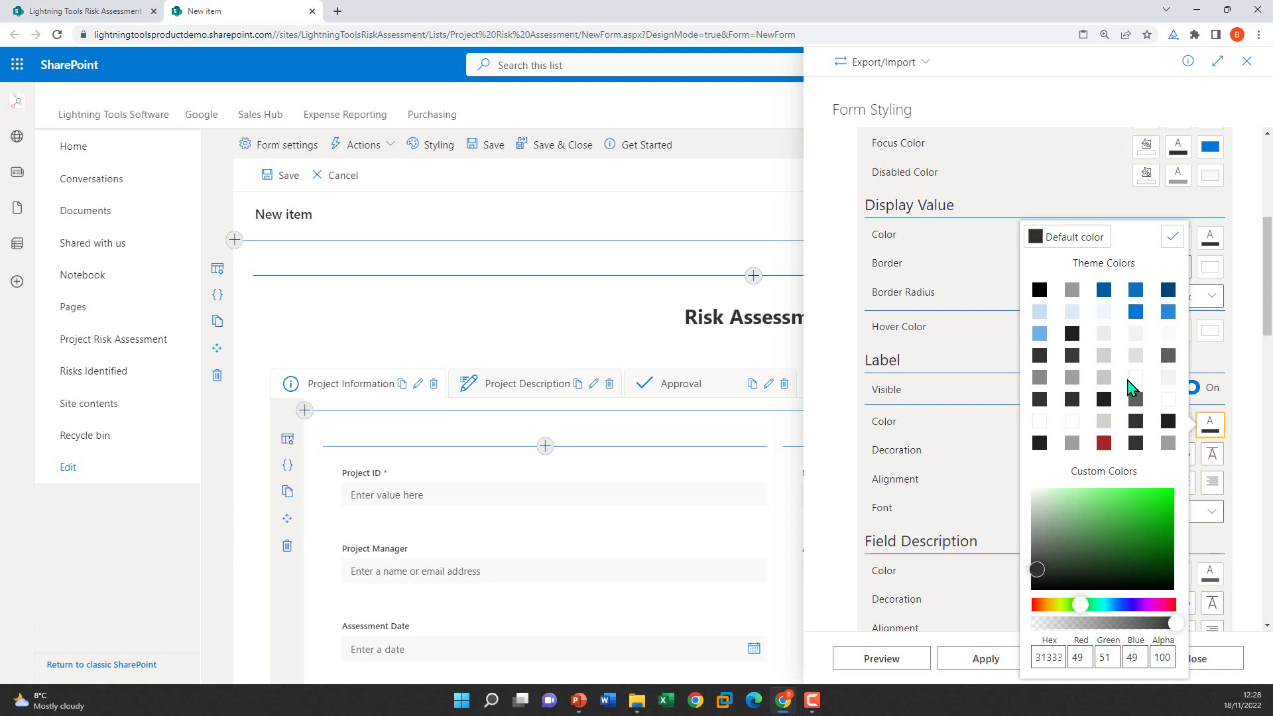
left_click(1136, 289)
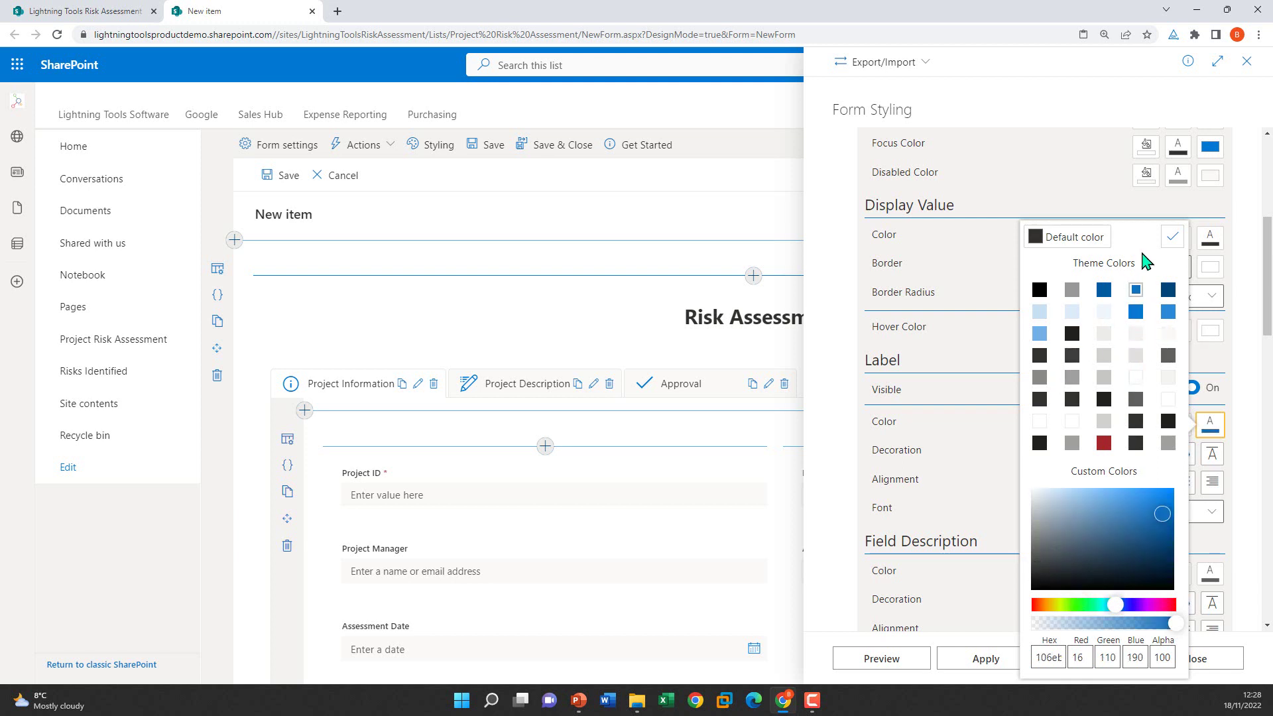
left_click(1168, 242)
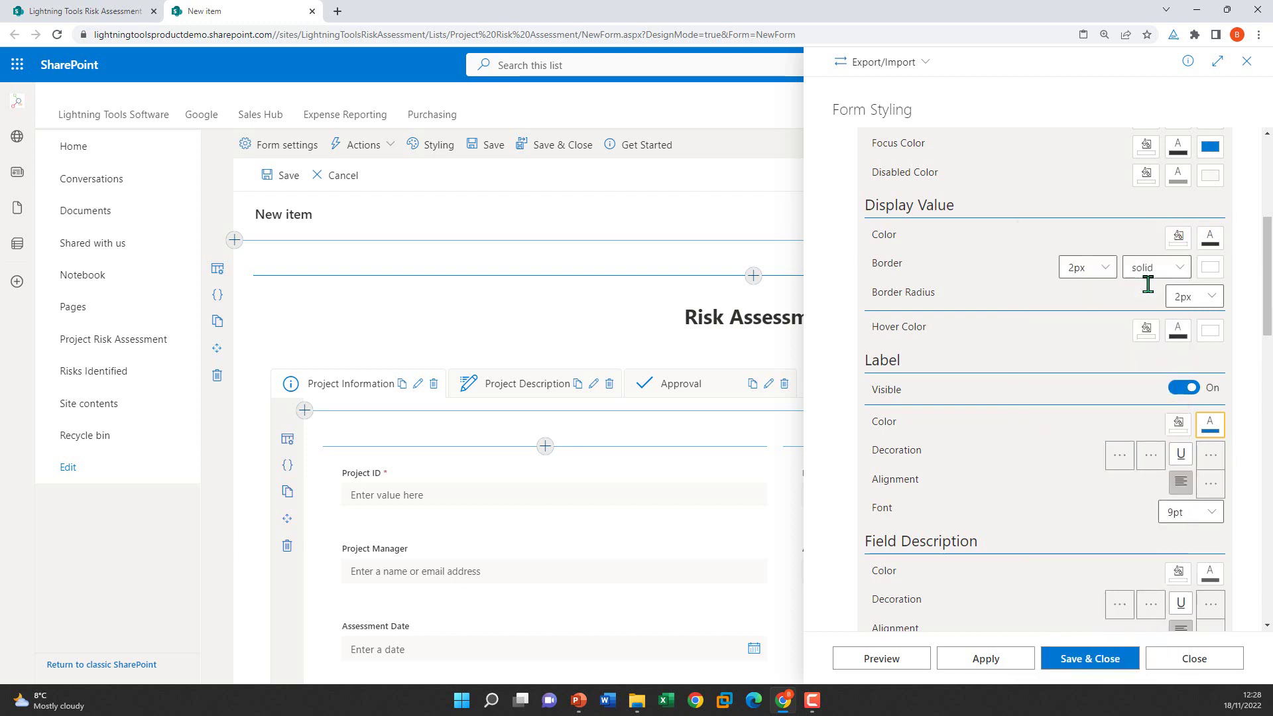
left_click(892, 659)
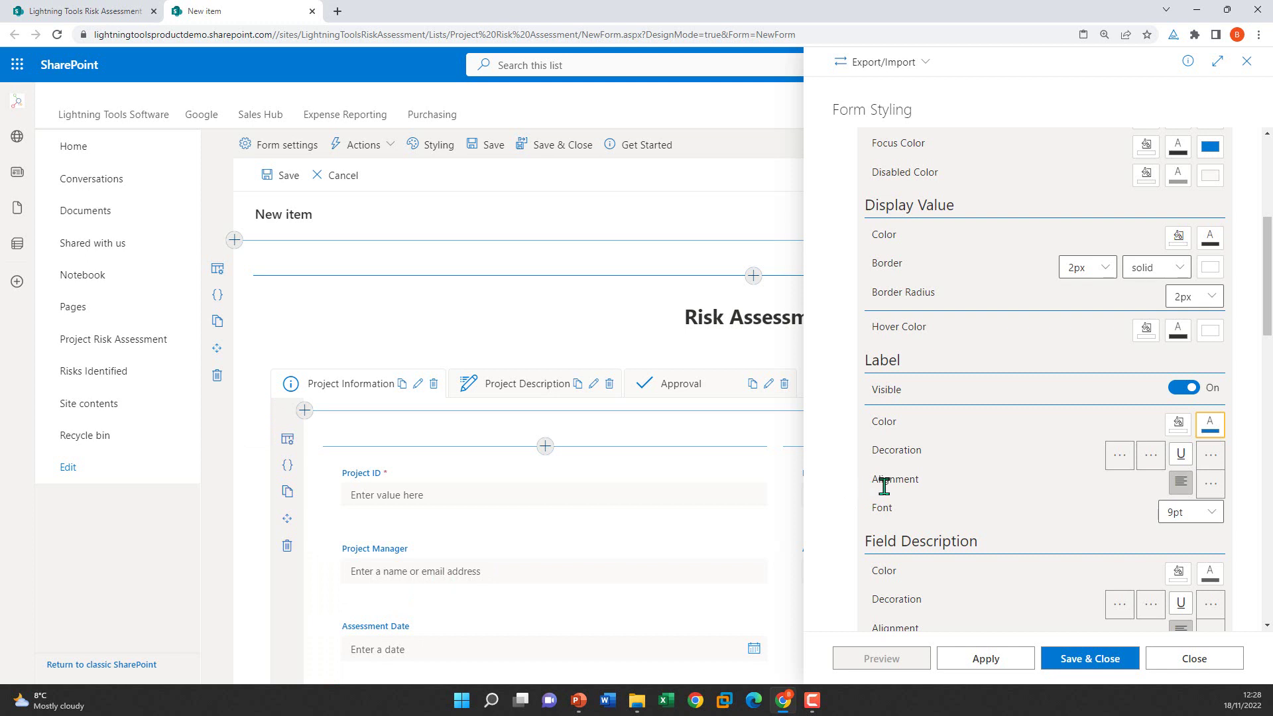
Step: Set the label font size to 10pt, preview it, and review the generated CSS
left_click(1203, 514)
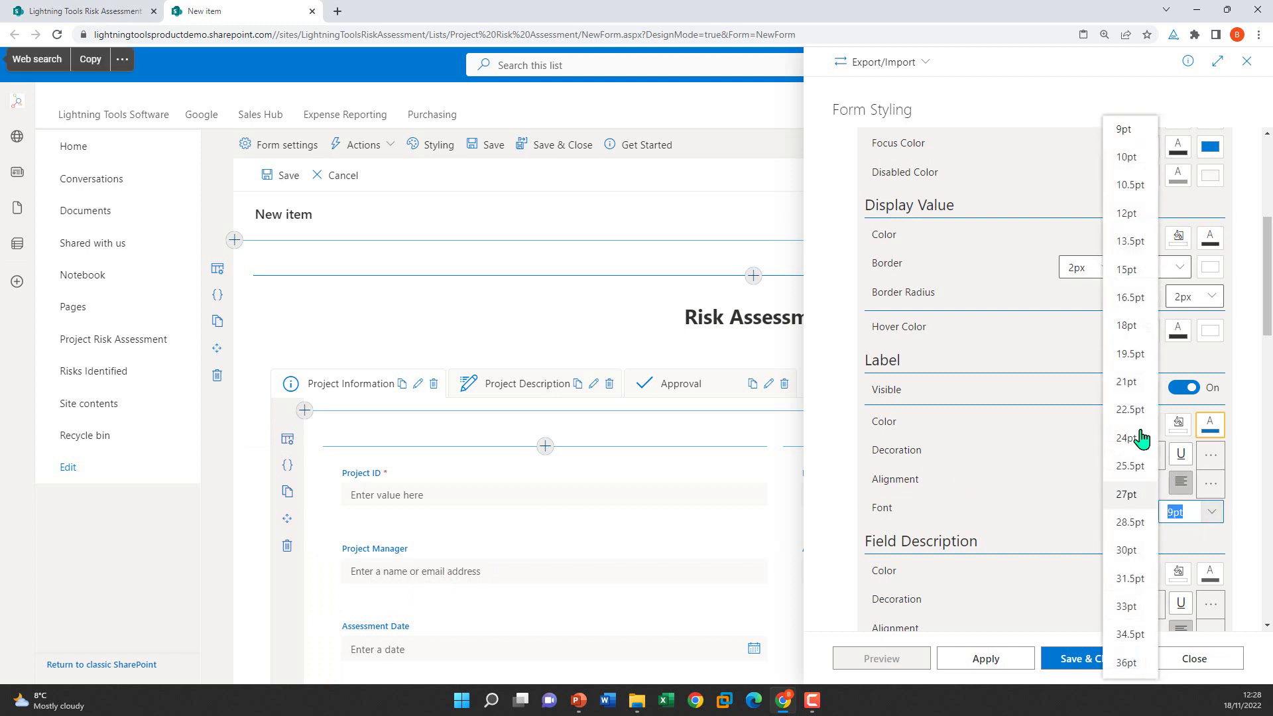
left_click(1128, 159)
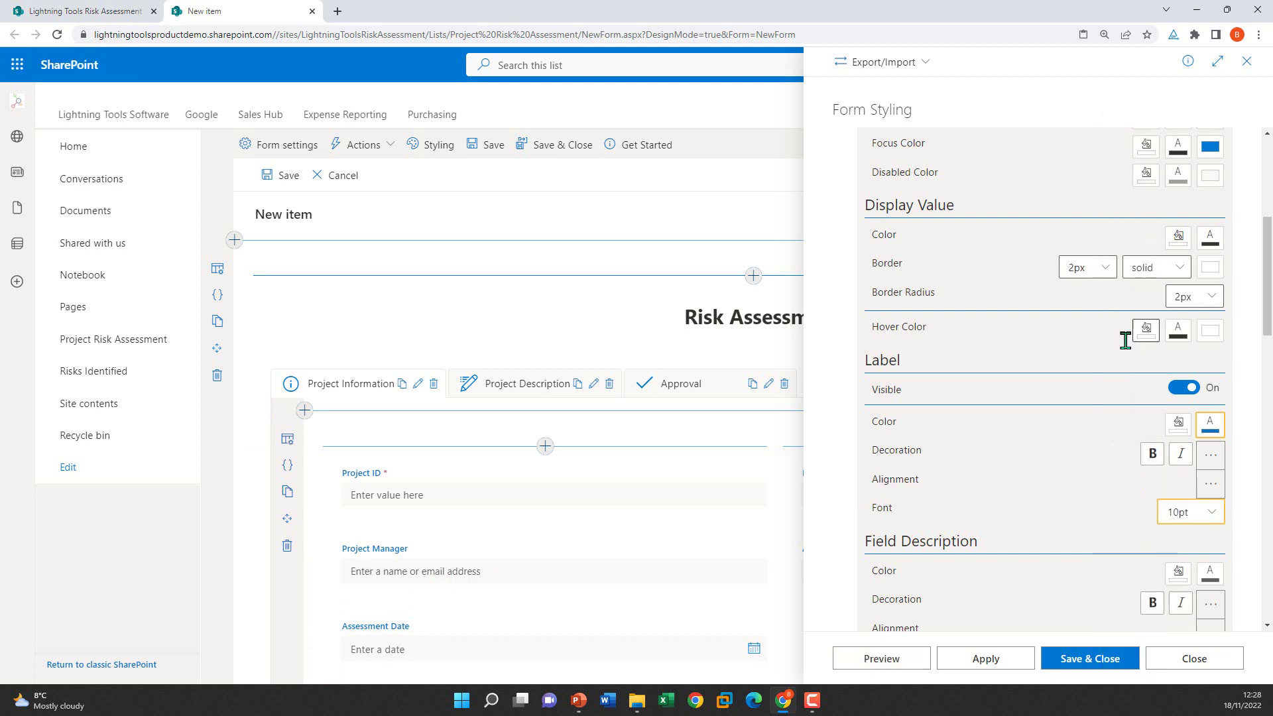
left_click(909, 667)
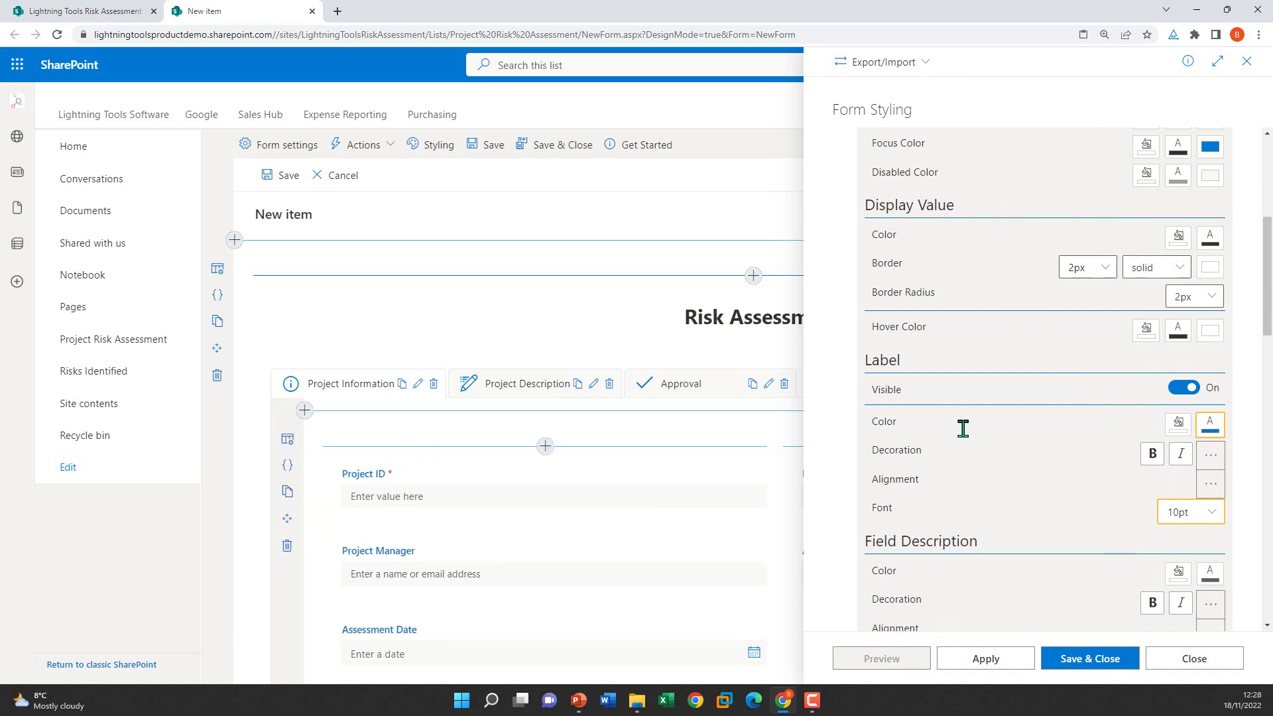
scroll(960, 426, "down", 6)
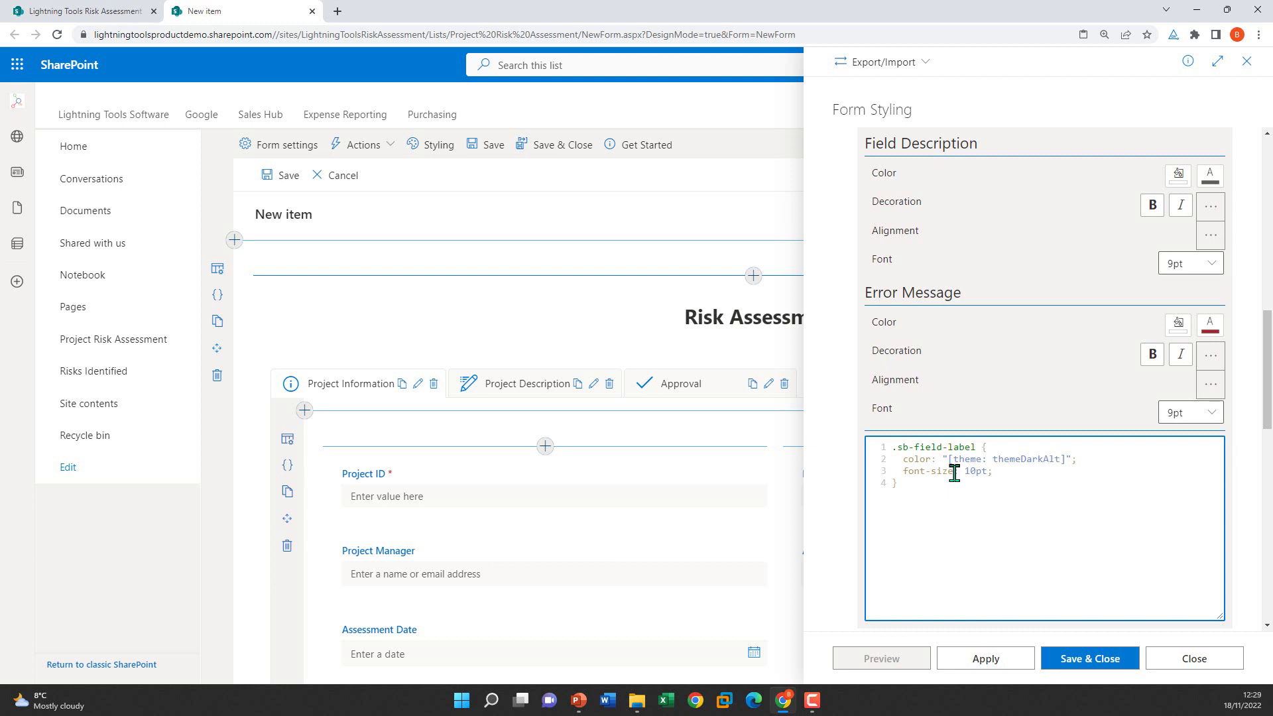
left_click_drag(1078, 457, 886, 457)
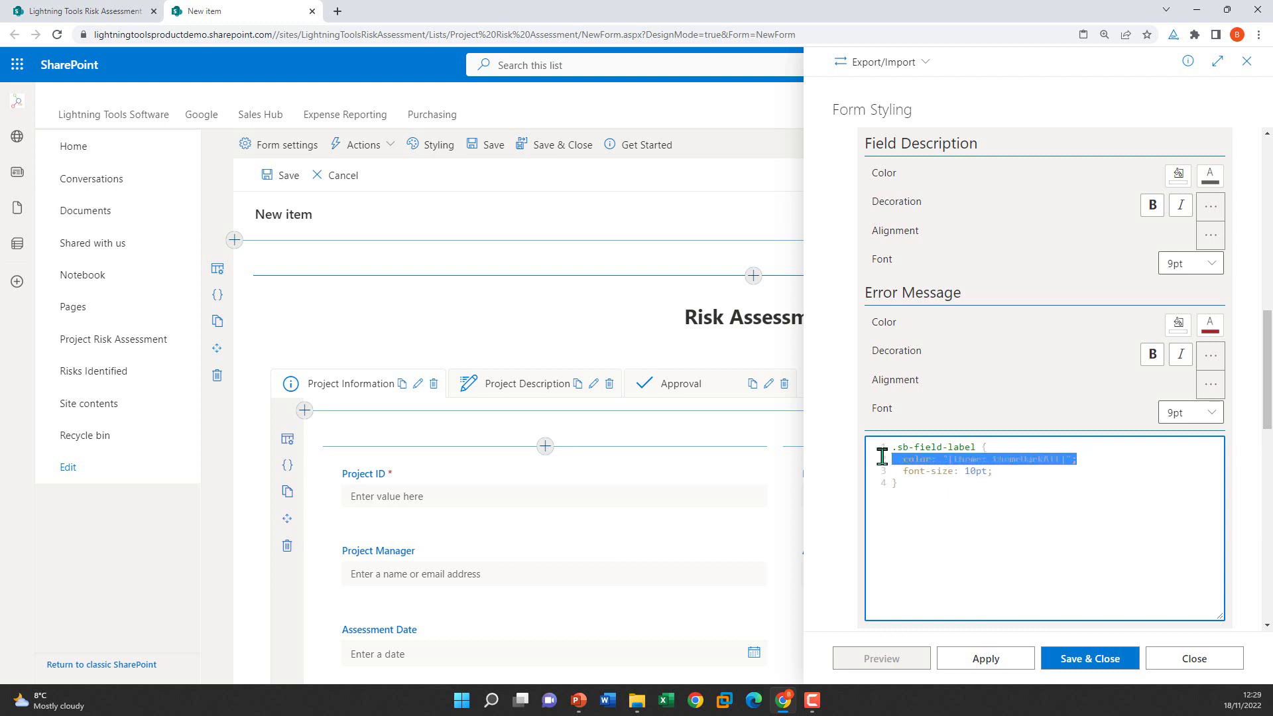
left_click(990, 535)
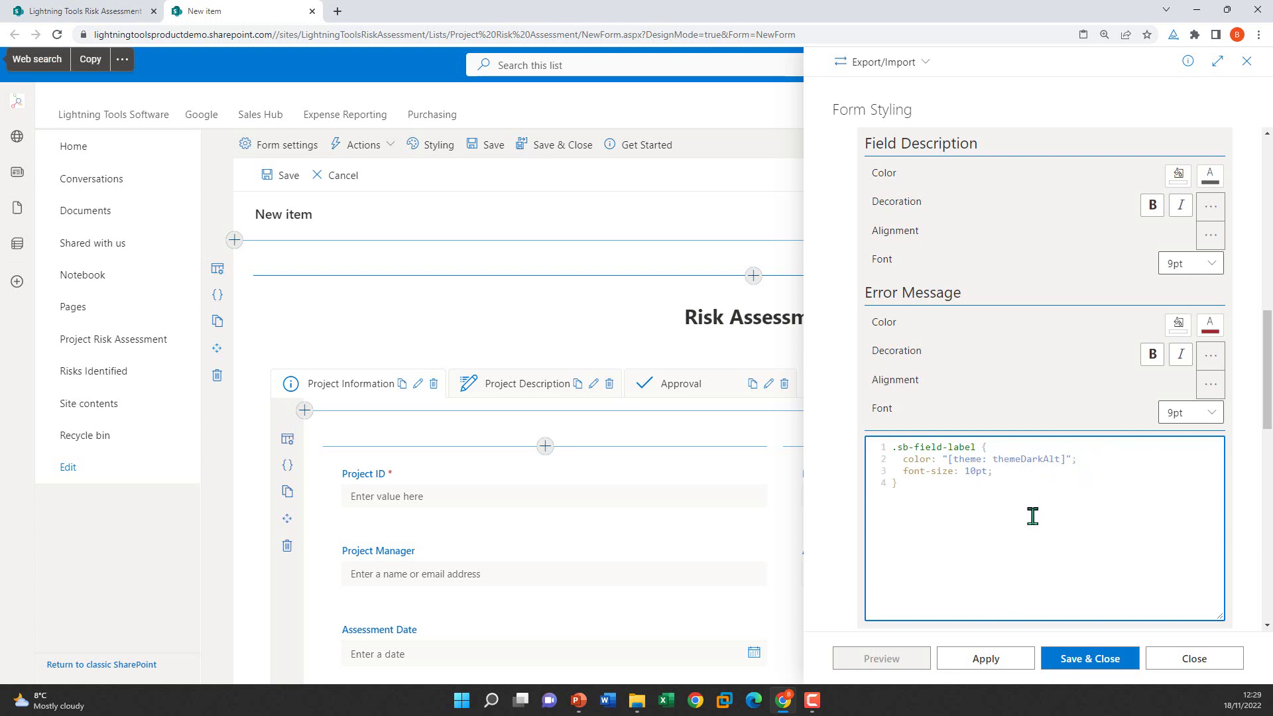
scroll(1032, 516, "up", 10)
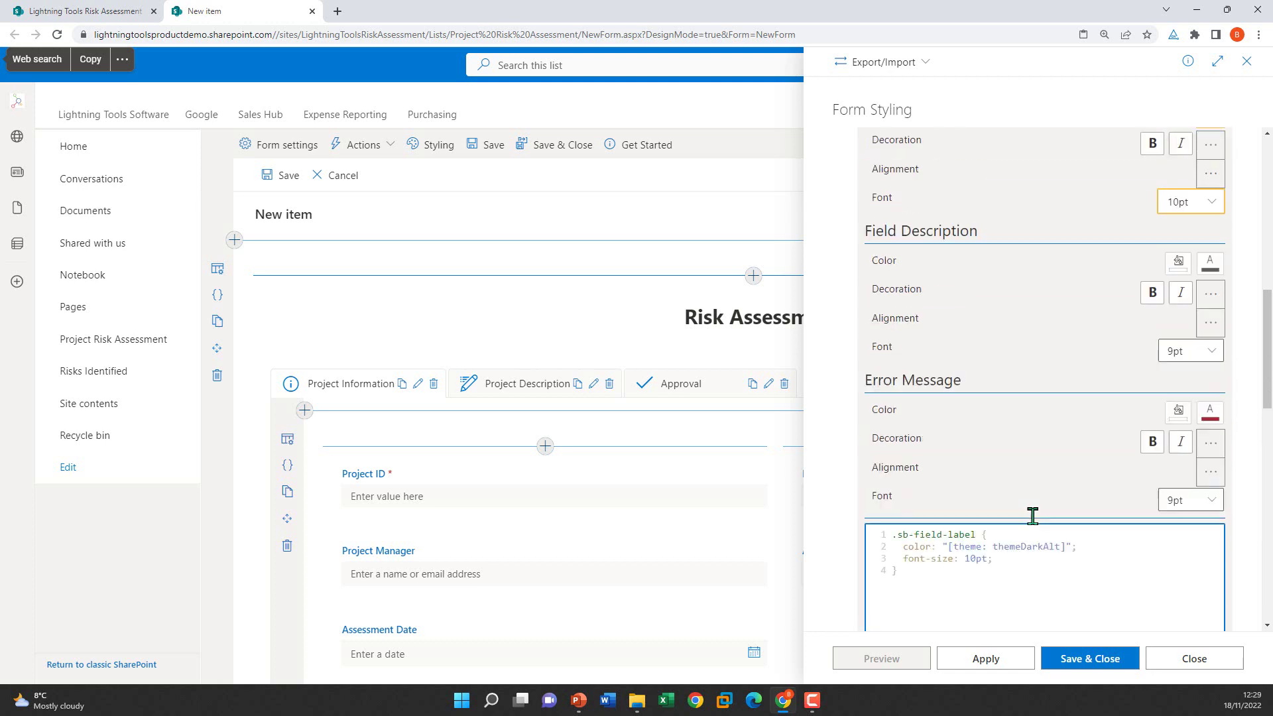
left_click(840, 247)
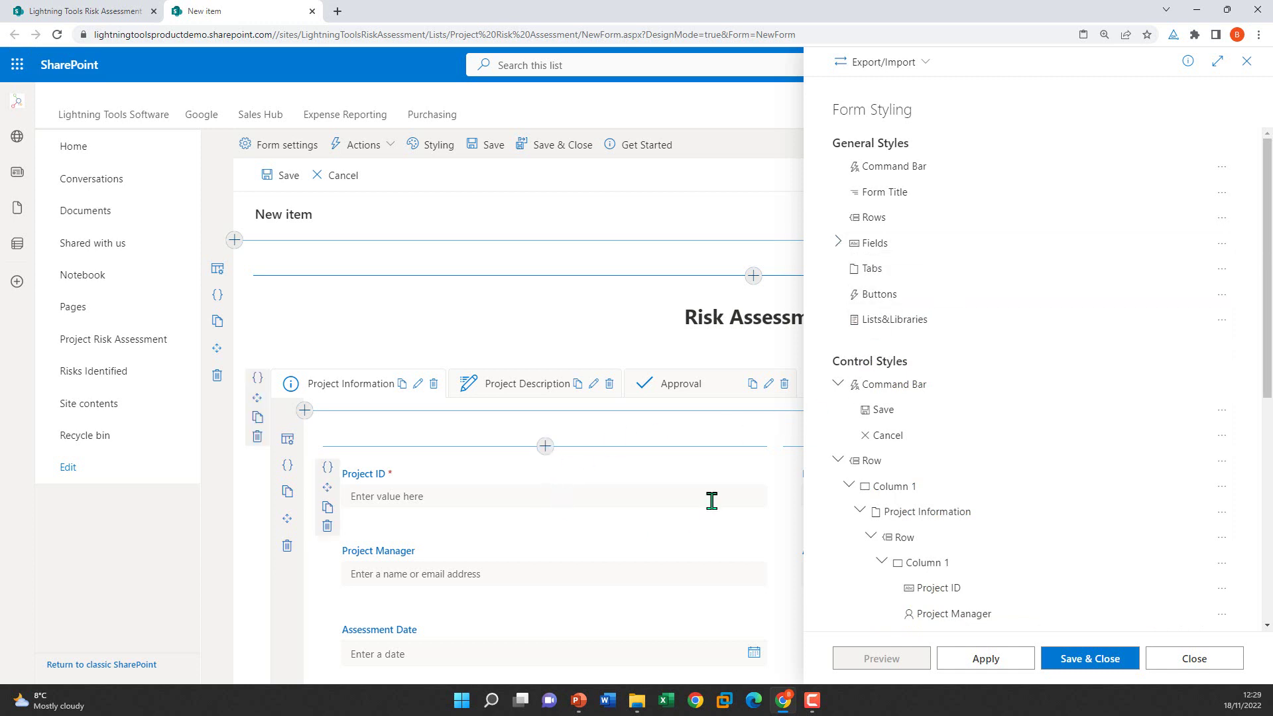
Step: Add a 'Style for Project ID' style with its default name
scroll(1069, 483, "down", 4)
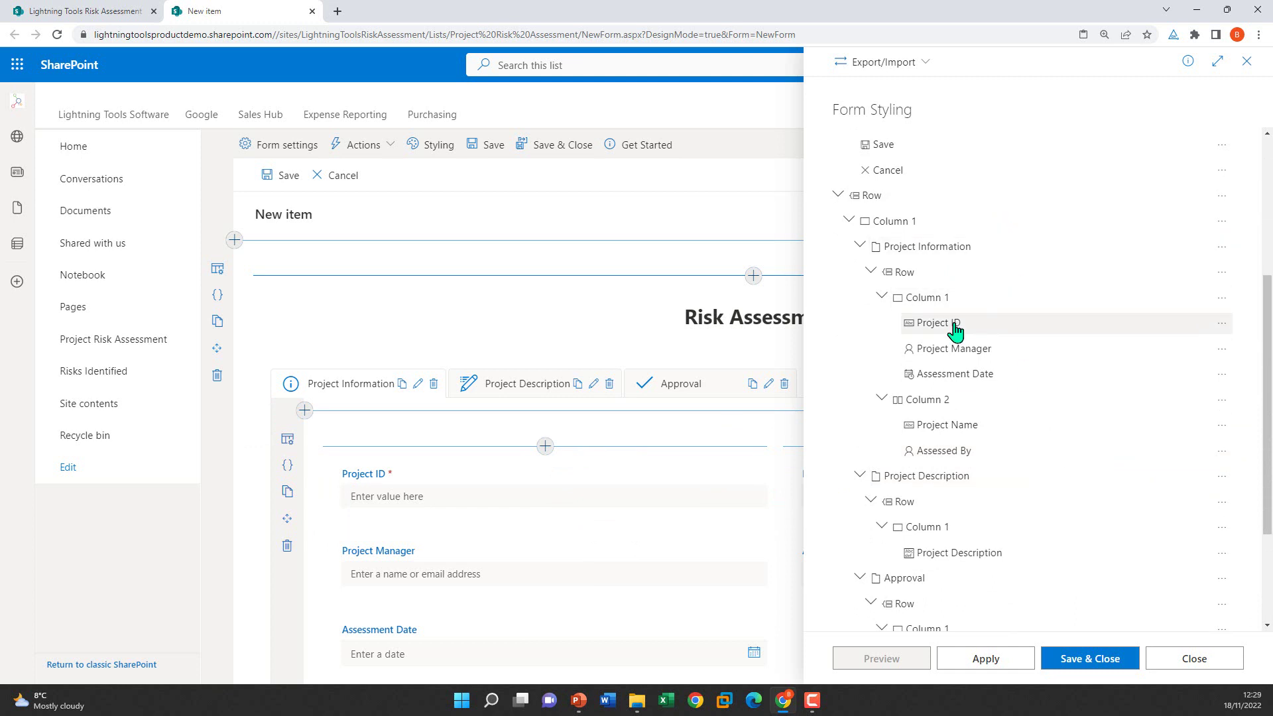
left_click(1221, 323)
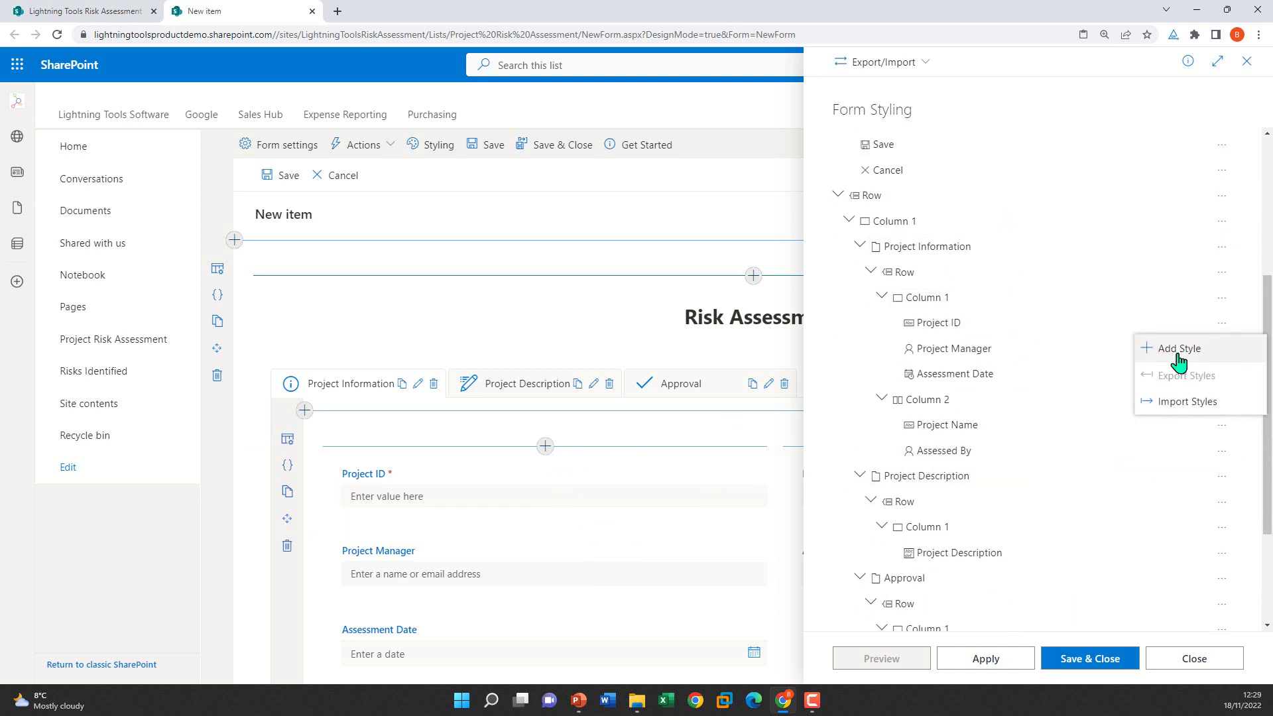
left_click(1178, 351)
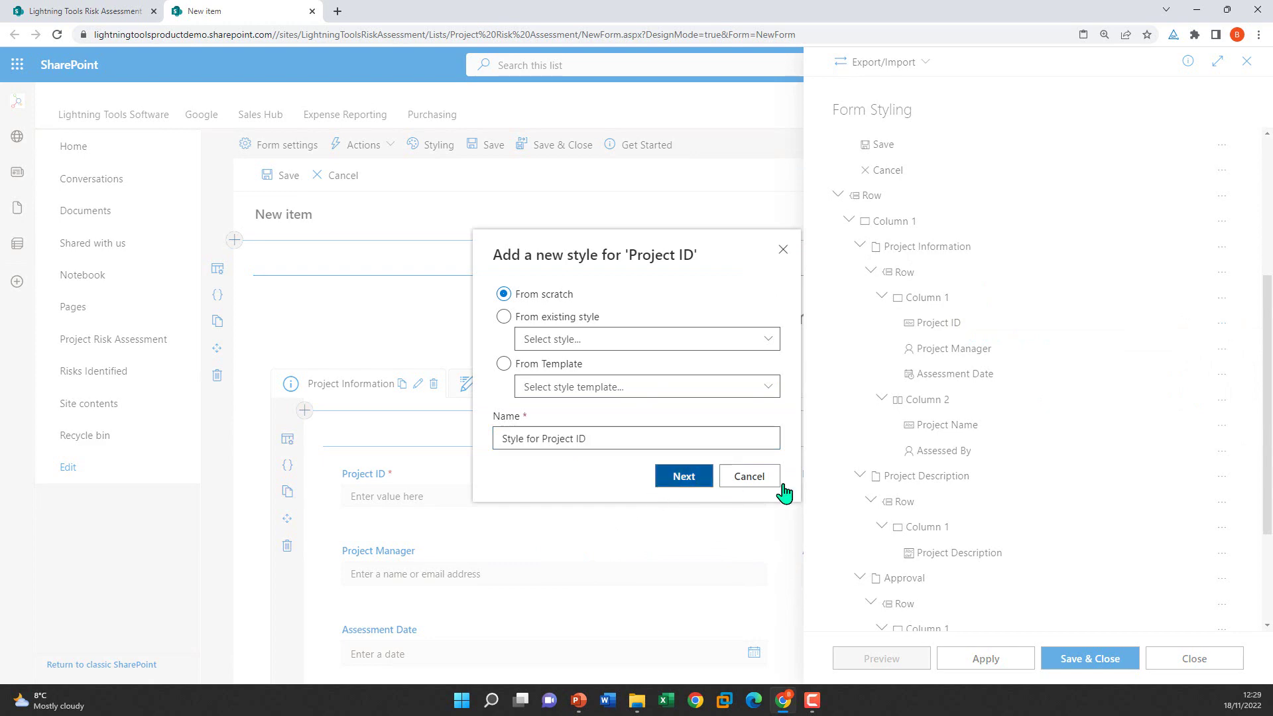
key("Return")
scroll(840, 494, "down", 4)
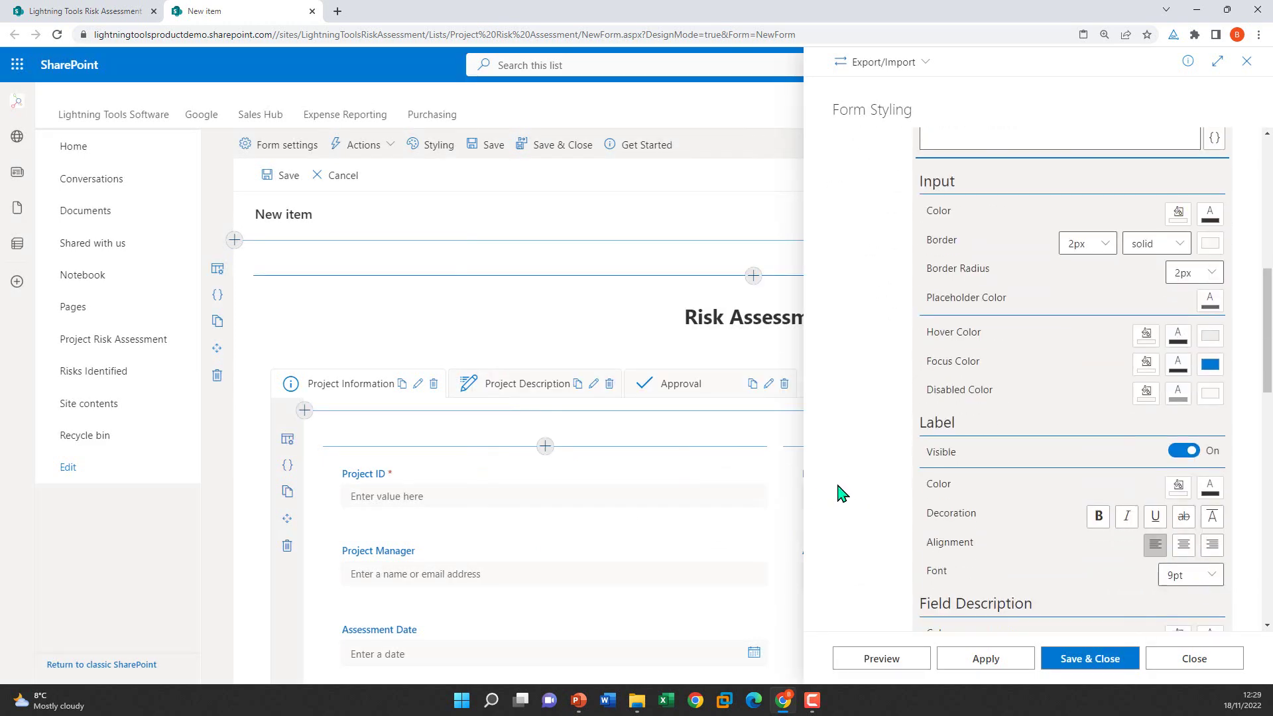
scroll(869, 484, "down", 3)
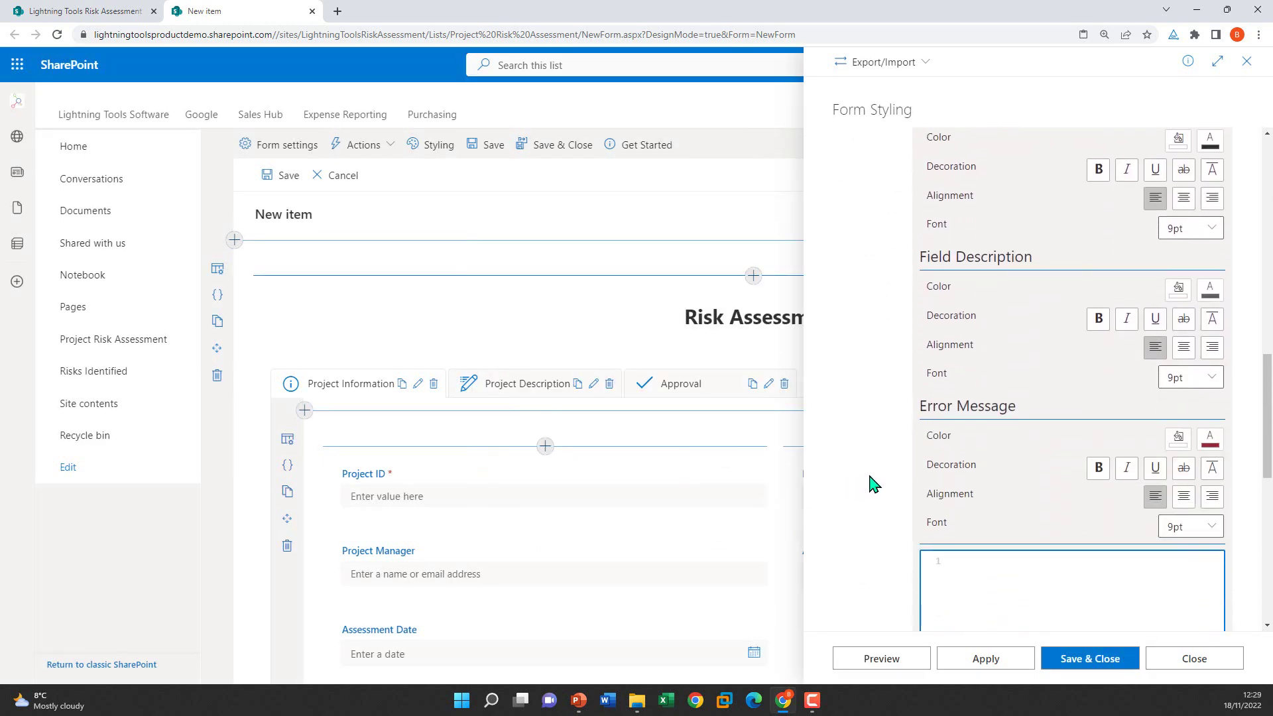
scroll(870, 482, "up", 2)
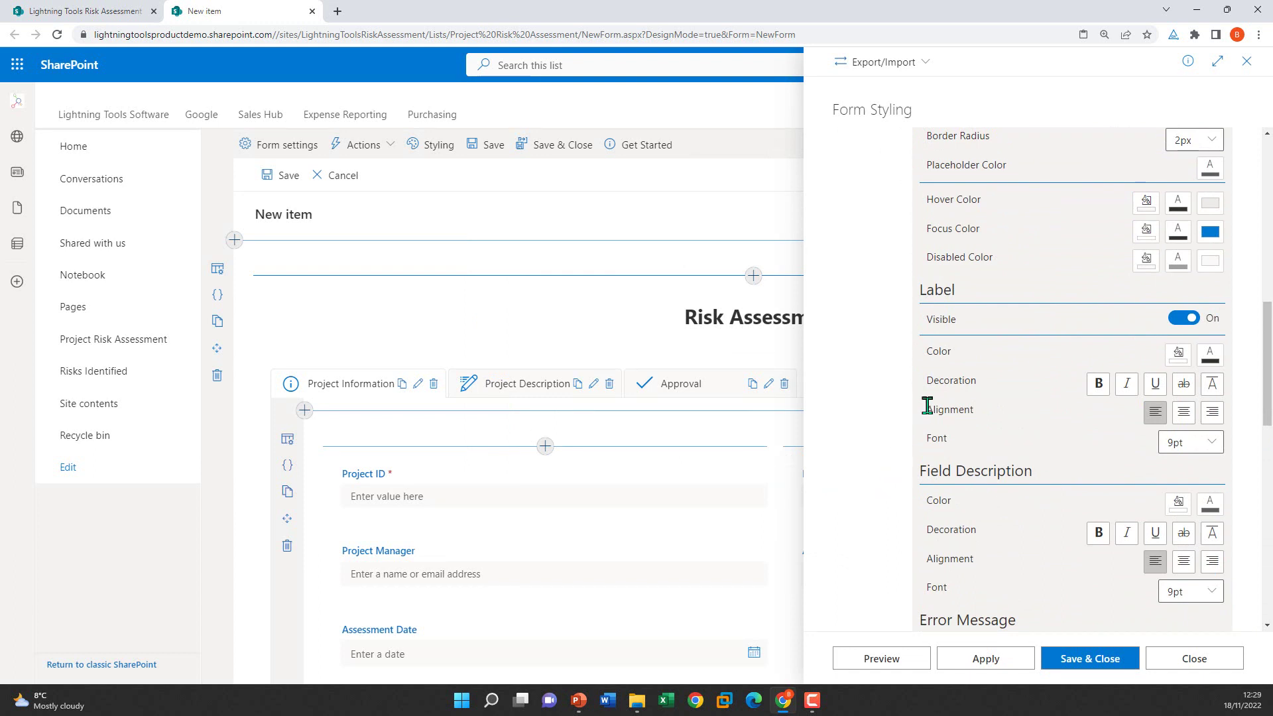
scroll(926, 405, "up", 3)
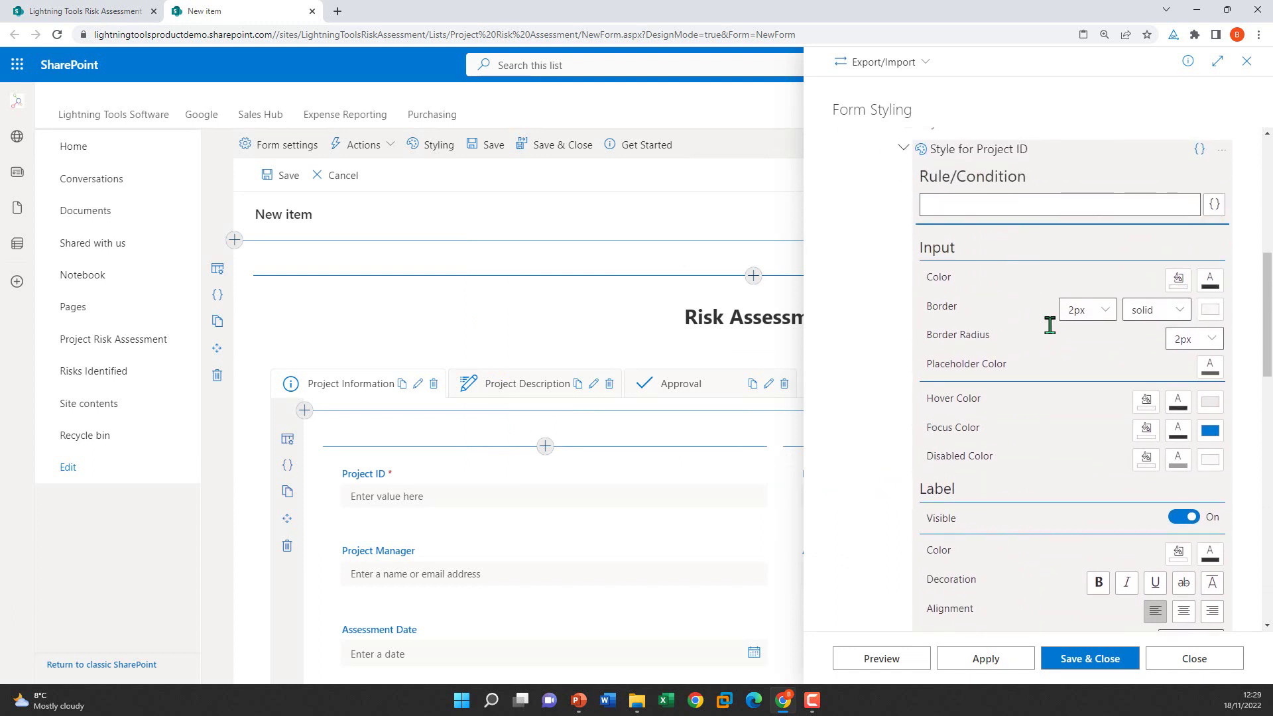
Step: Give Project ID's input a blue 3px border and preview it on the form
left_click(1209, 310)
left_click(1135, 356)
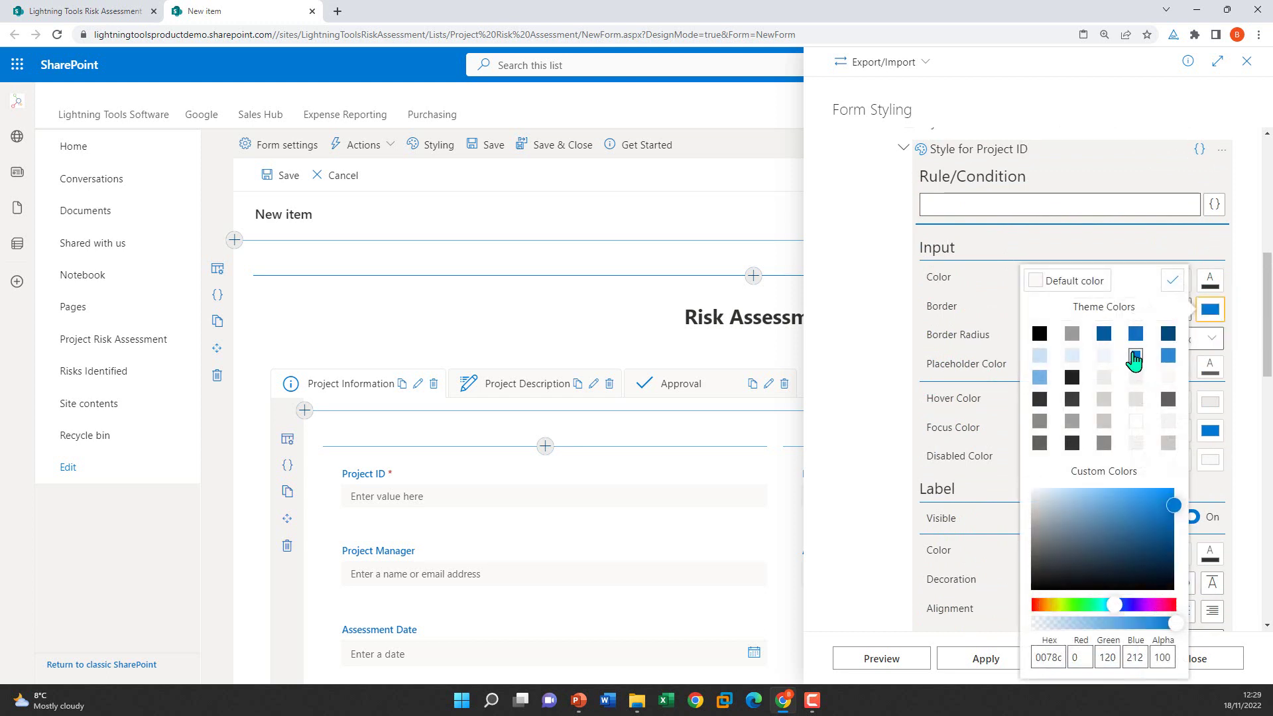
left_click(1165, 284)
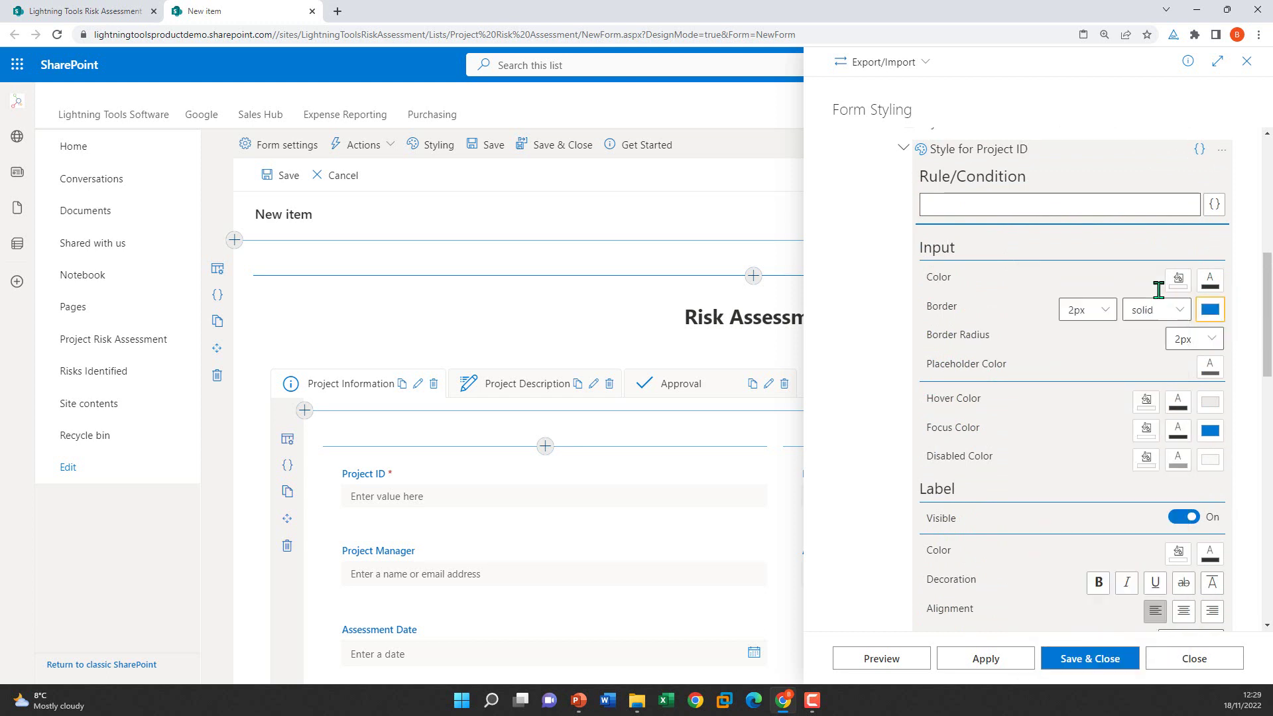
left_click(1105, 311)
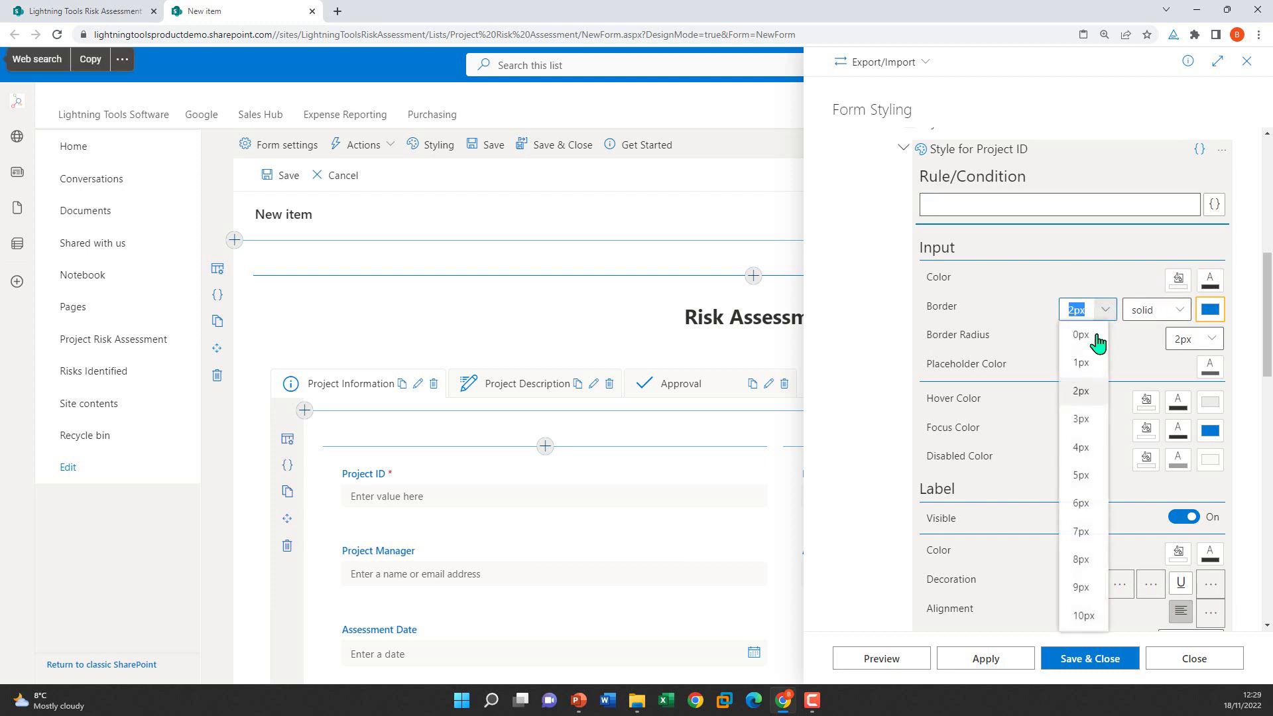
left_click(1088, 428)
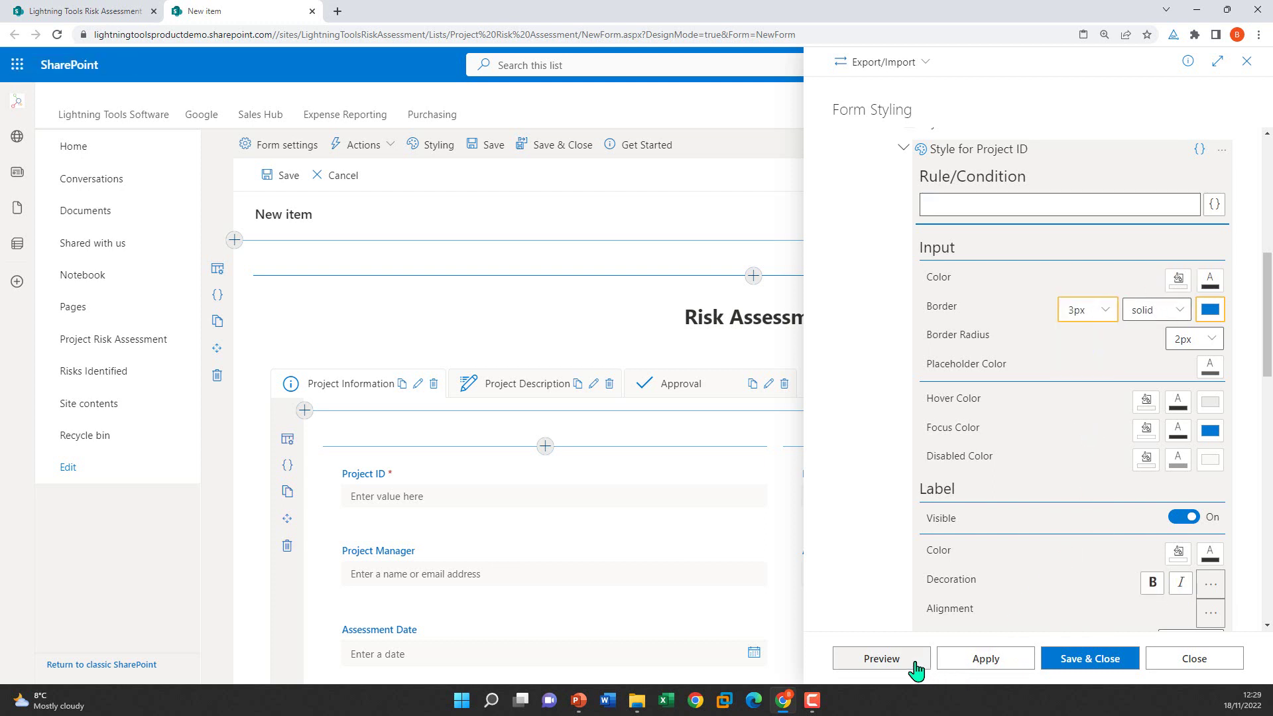
left_click(881, 658)
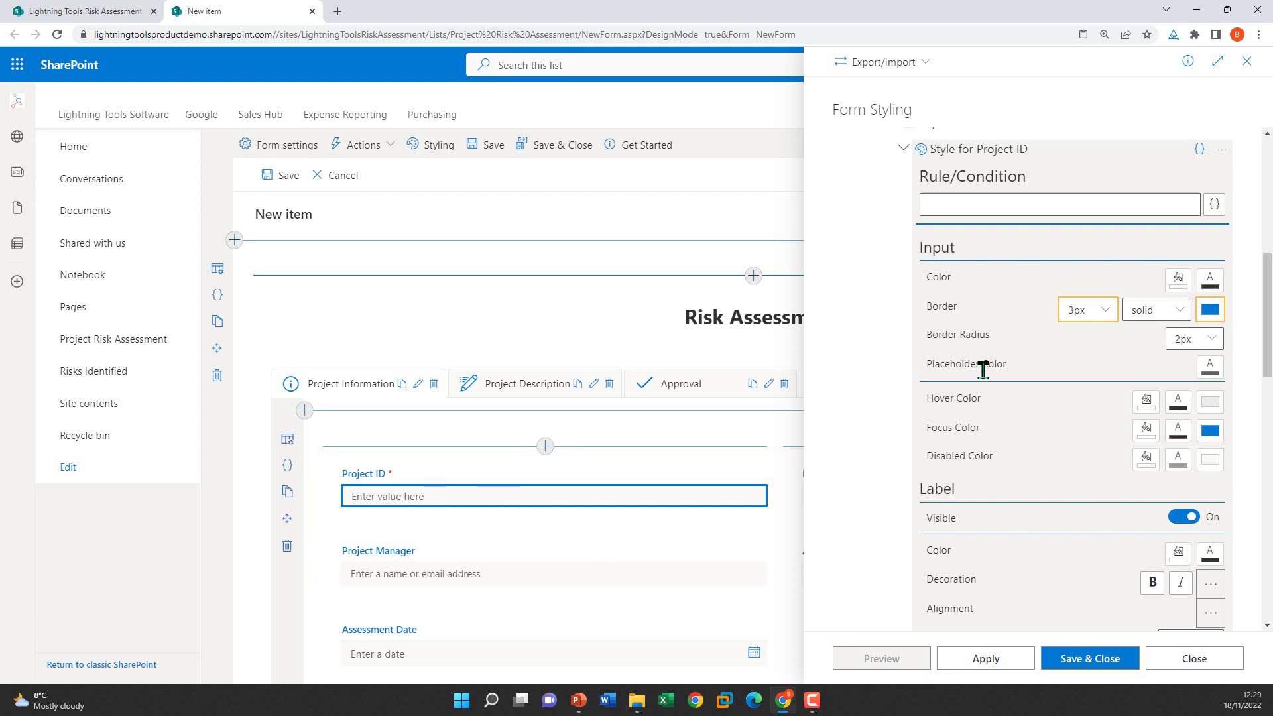
scroll(981, 369, "down", 4)
scroll(981, 369, "up", 4)
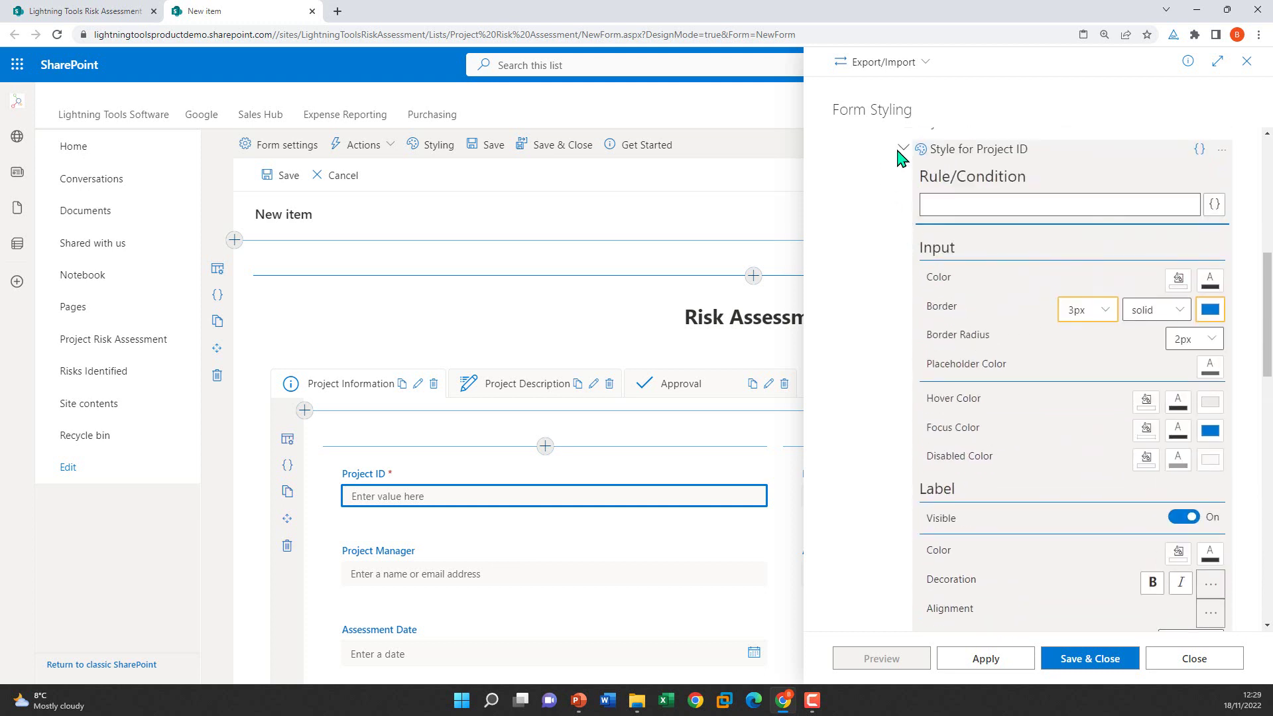
left_click(900, 150)
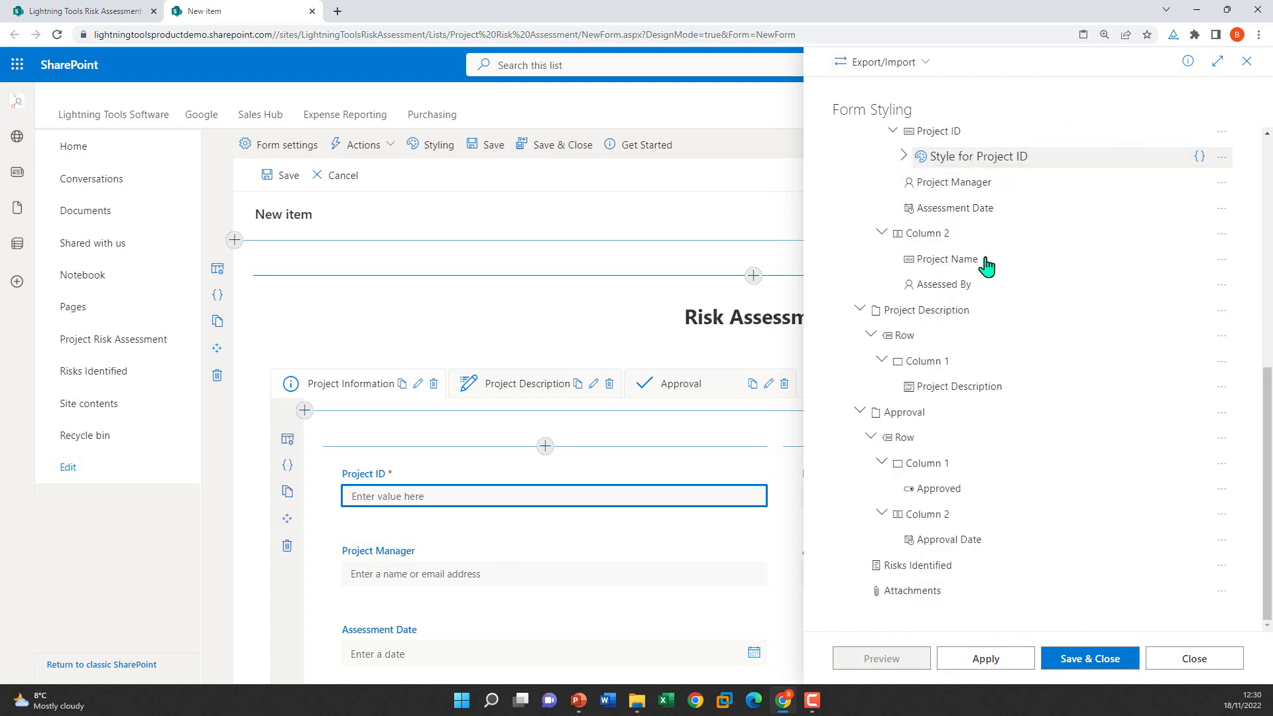
Step: Add a 'Style for Project Name' style with its default name
left_click(1221, 259)
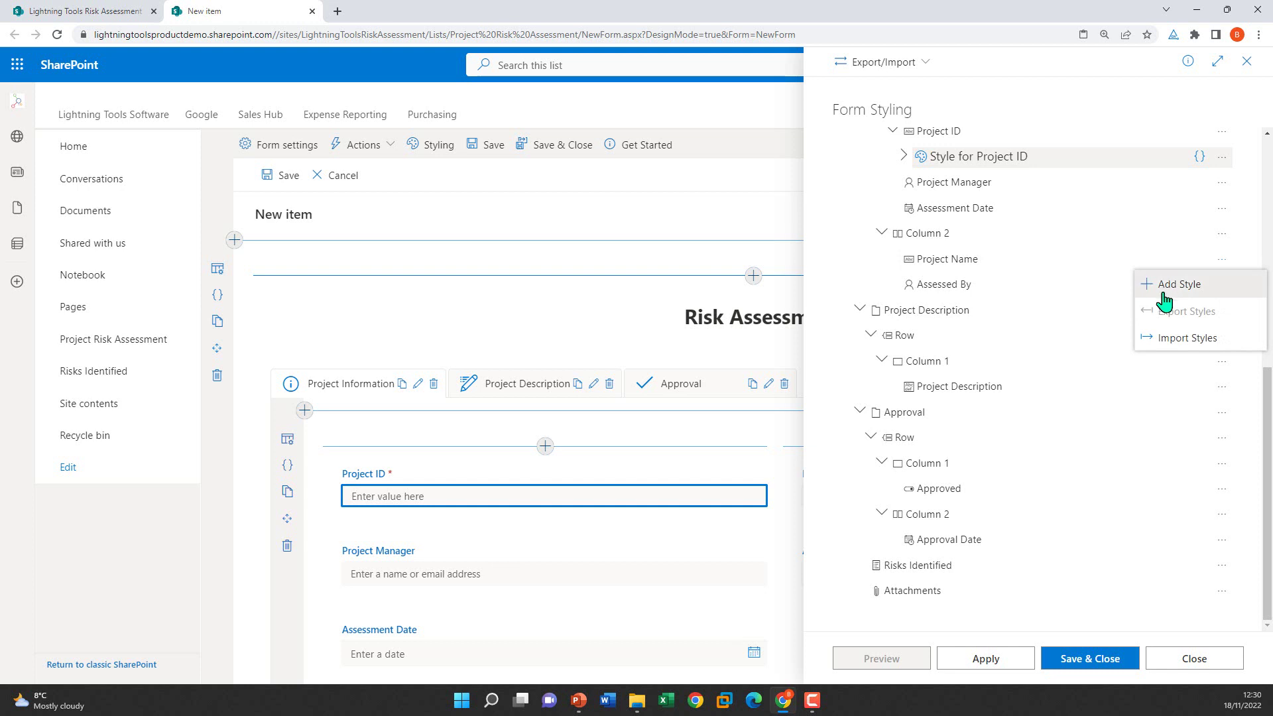
left_click(1165, 292)
left_click(678, 479)
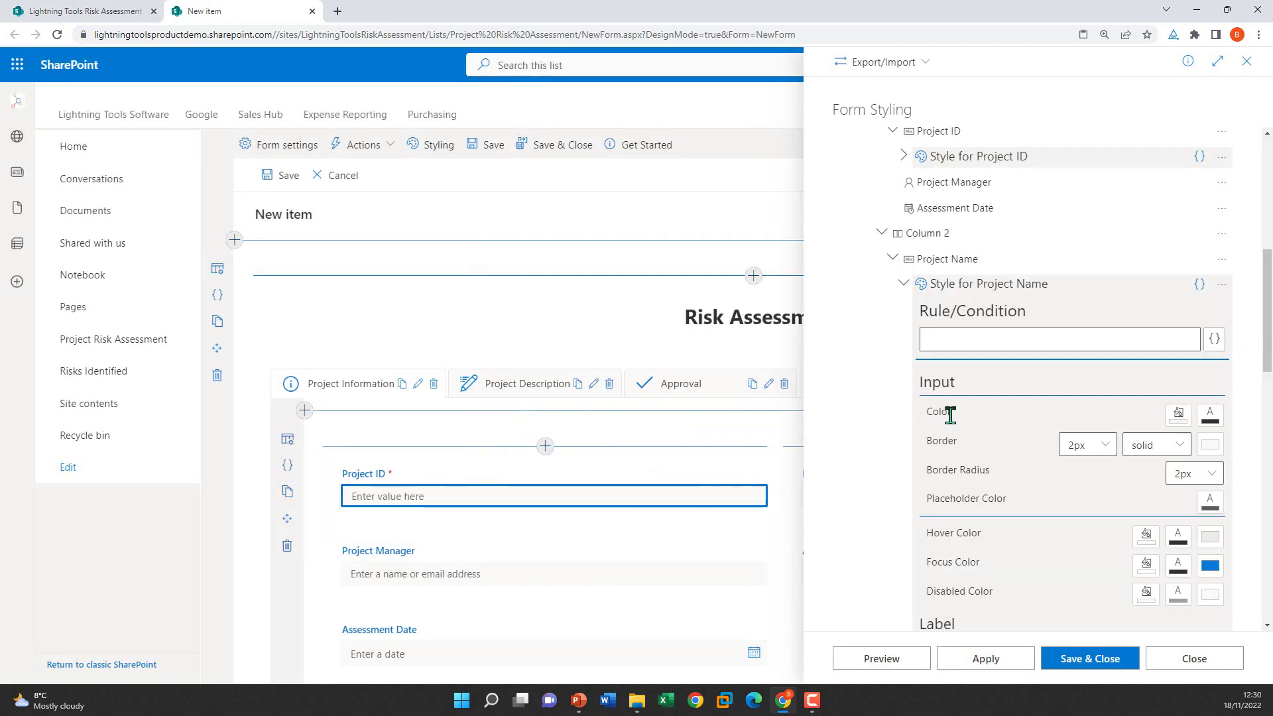
scroll(1184, 461, "down", 3)
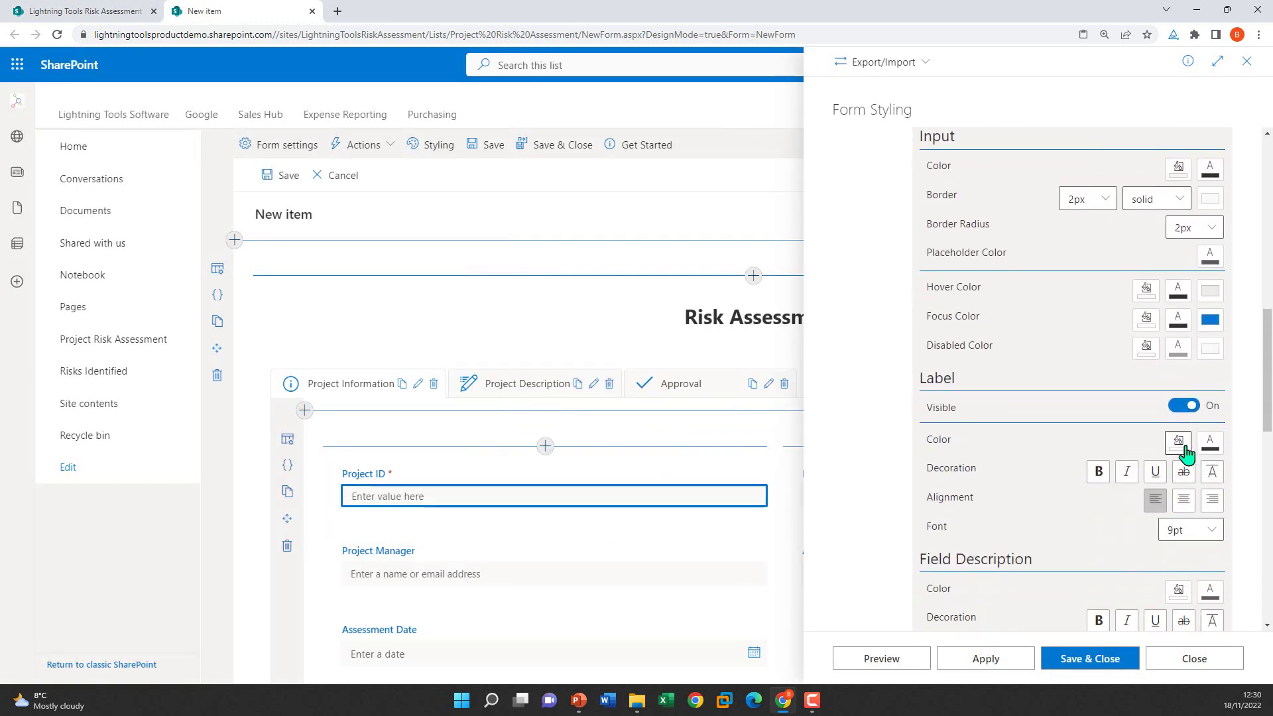
scroll(1183, 451, "down", 1)
scroll(1179, 437, "up", 2)
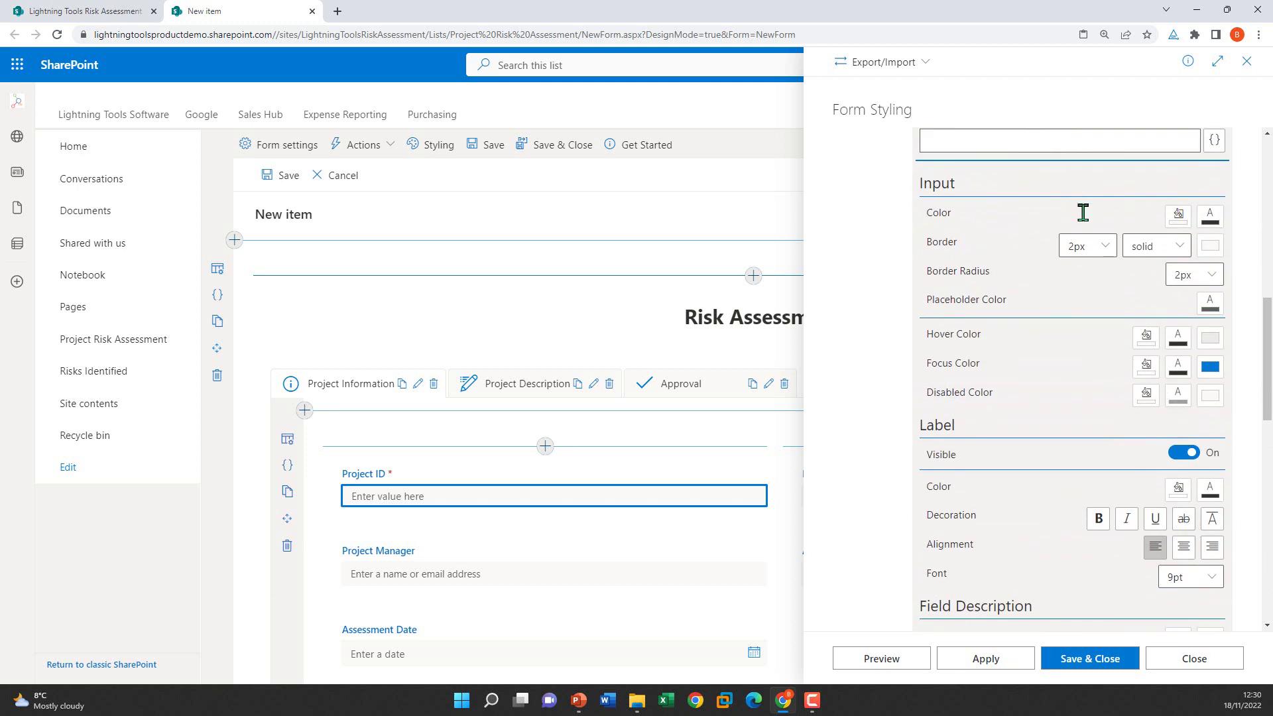
Step: Give Project Name's input a blue 3px border and preview it on the form
left_click(1210, 251)
left_click(1135, 324)
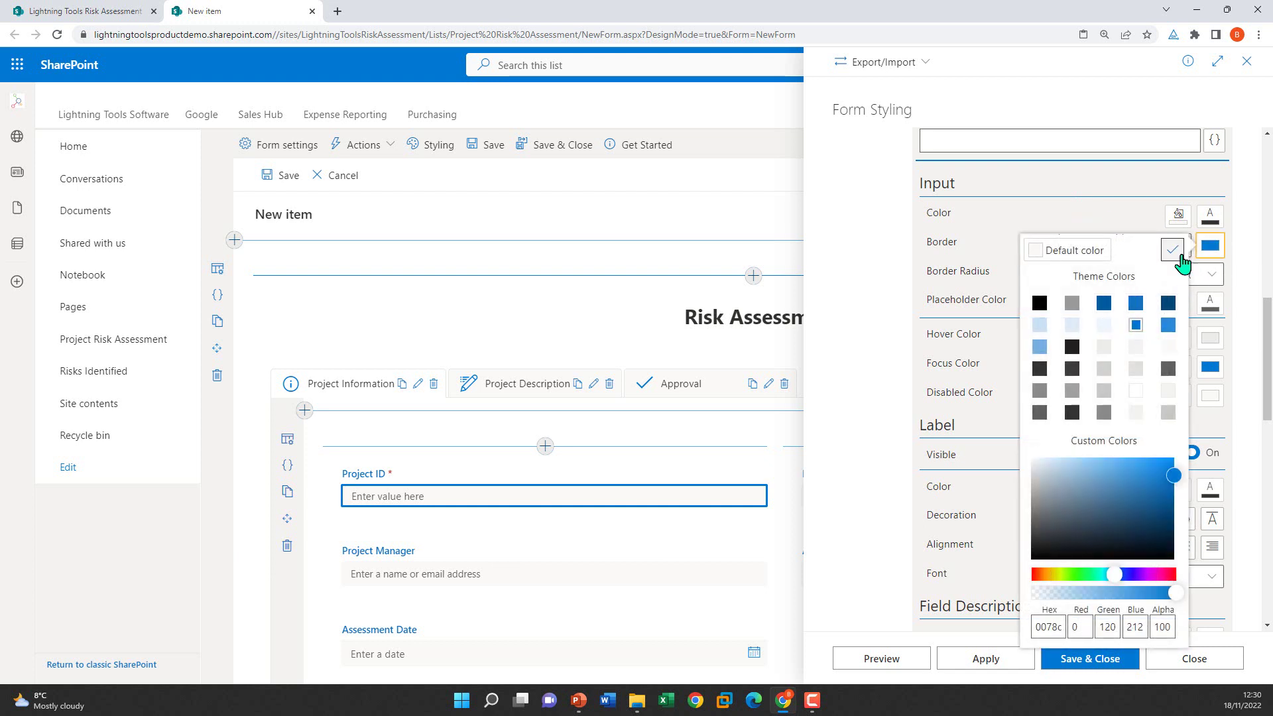
left_click(1174, 251)
left_click(1078, 247)
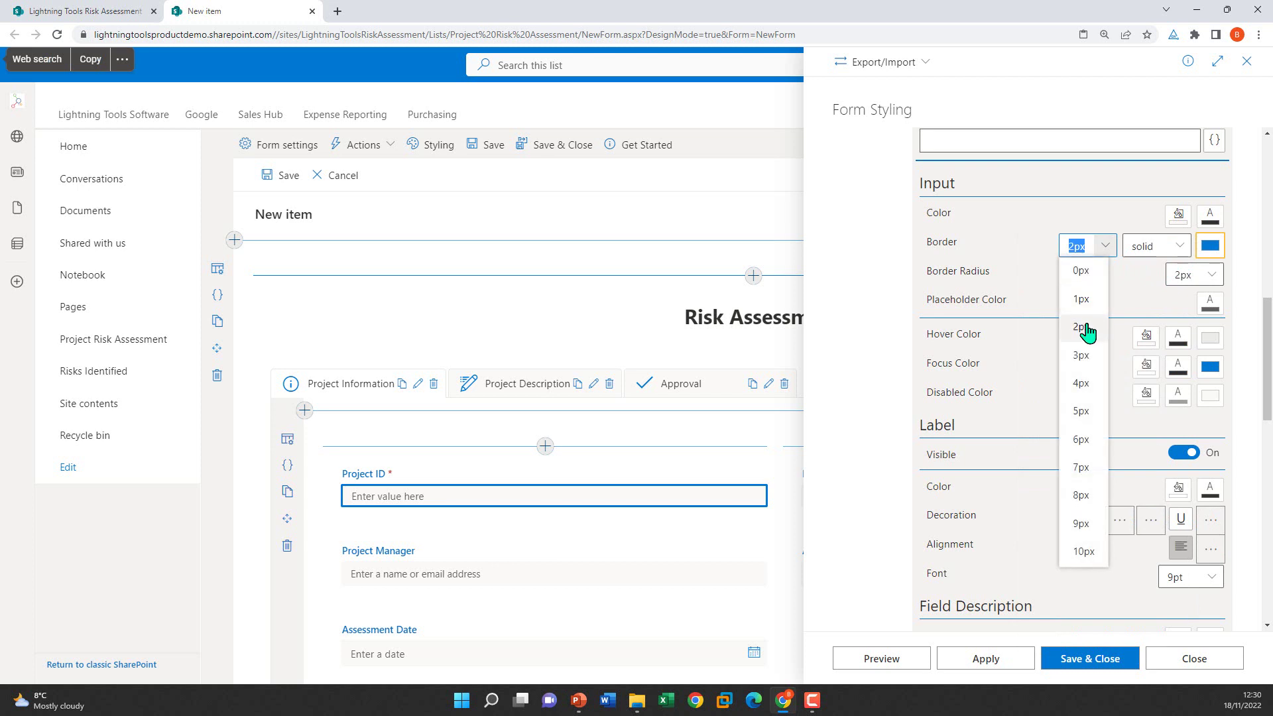
left_click(1082, 356)
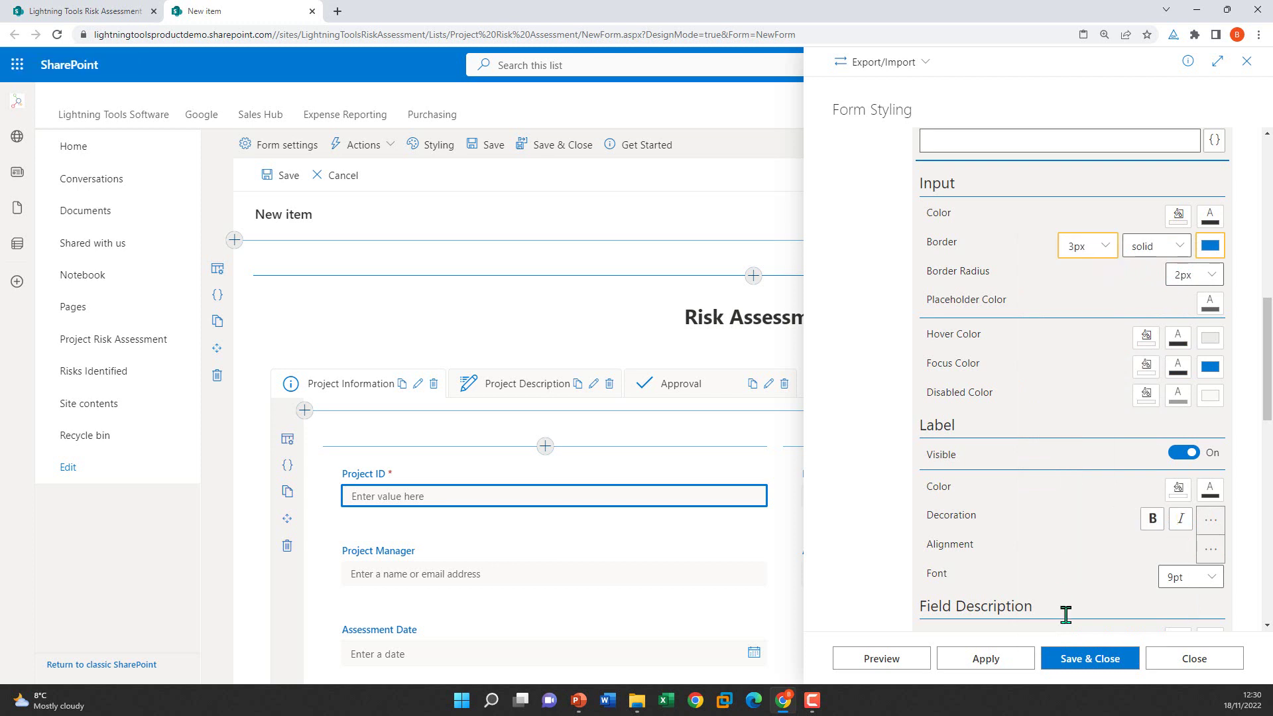
left_click(881, 659)
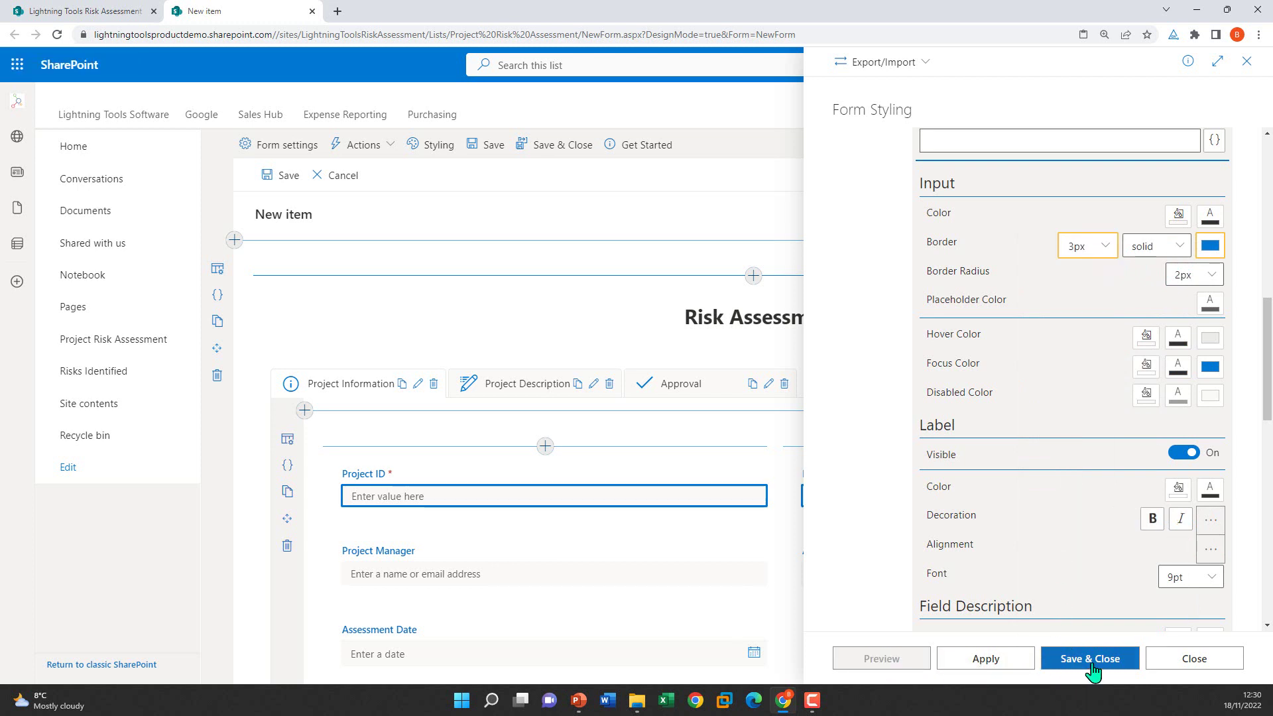
scroll(961, 321, "up", 4)
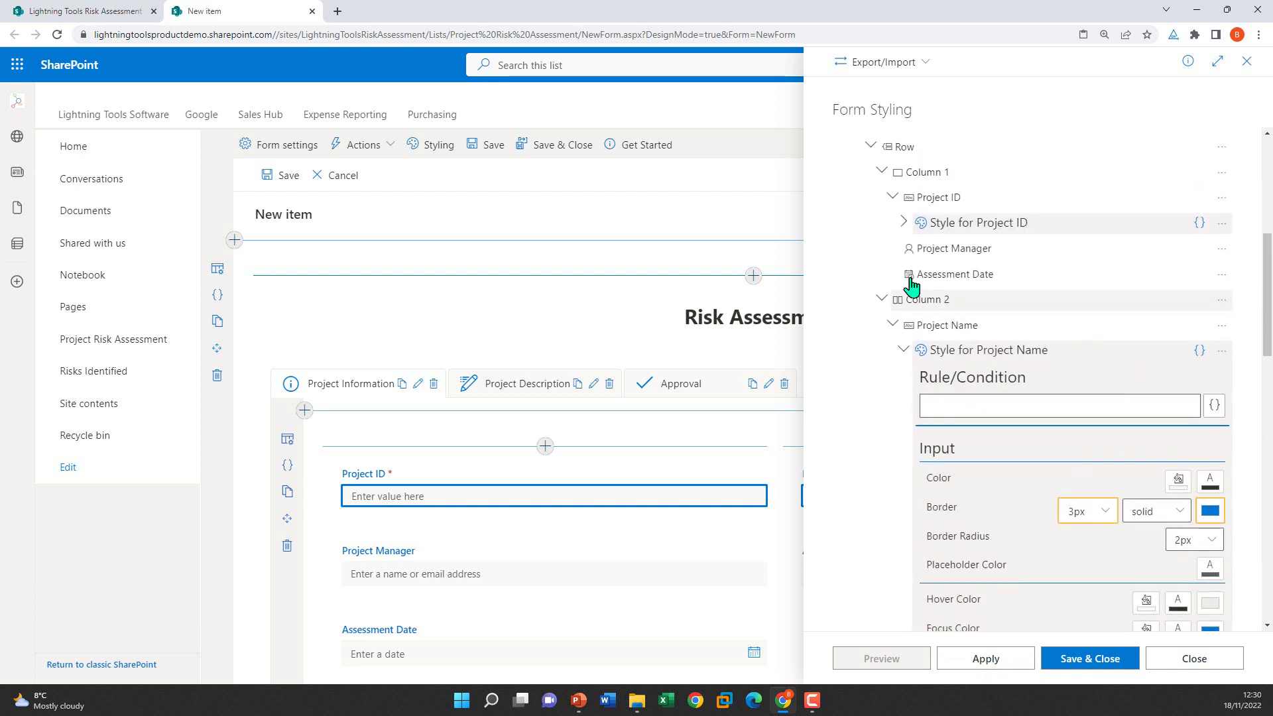
left_click(871, 147)
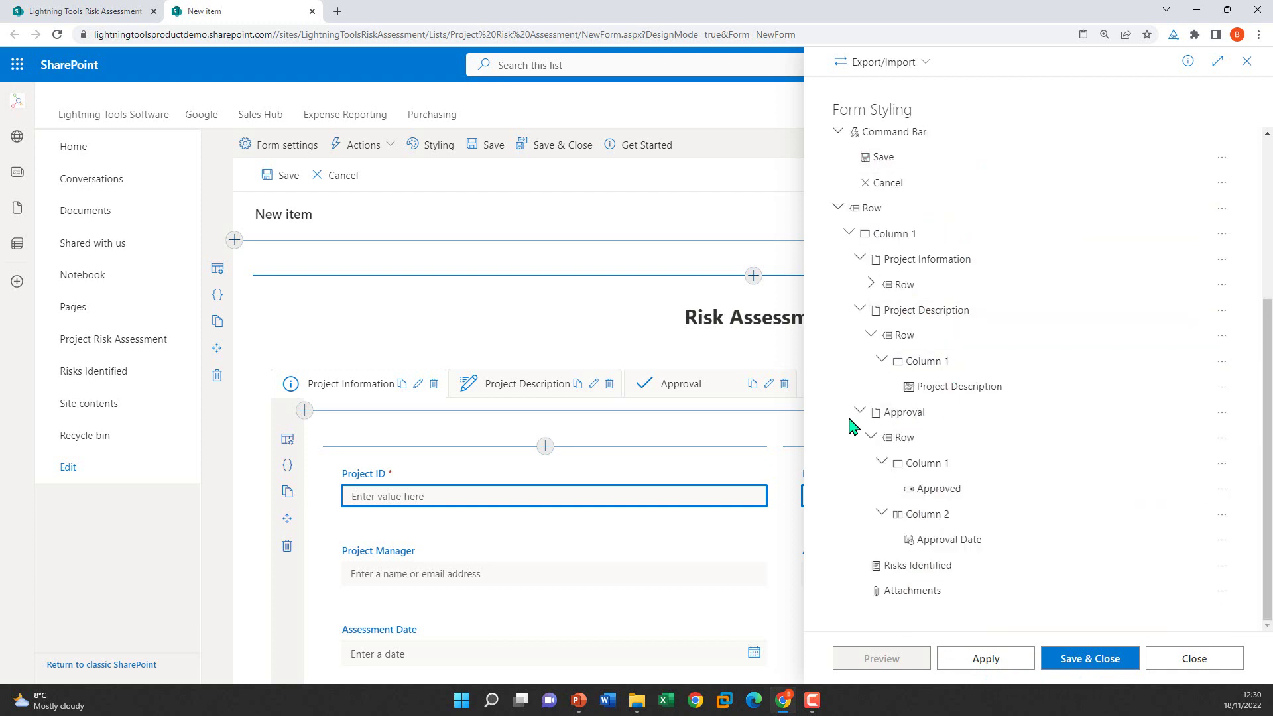
Step: Create a 'Style for Approval' conditioned on the rule [[Approved]]==Yes
left_click(1228, 418)
left_click(1155, 440)
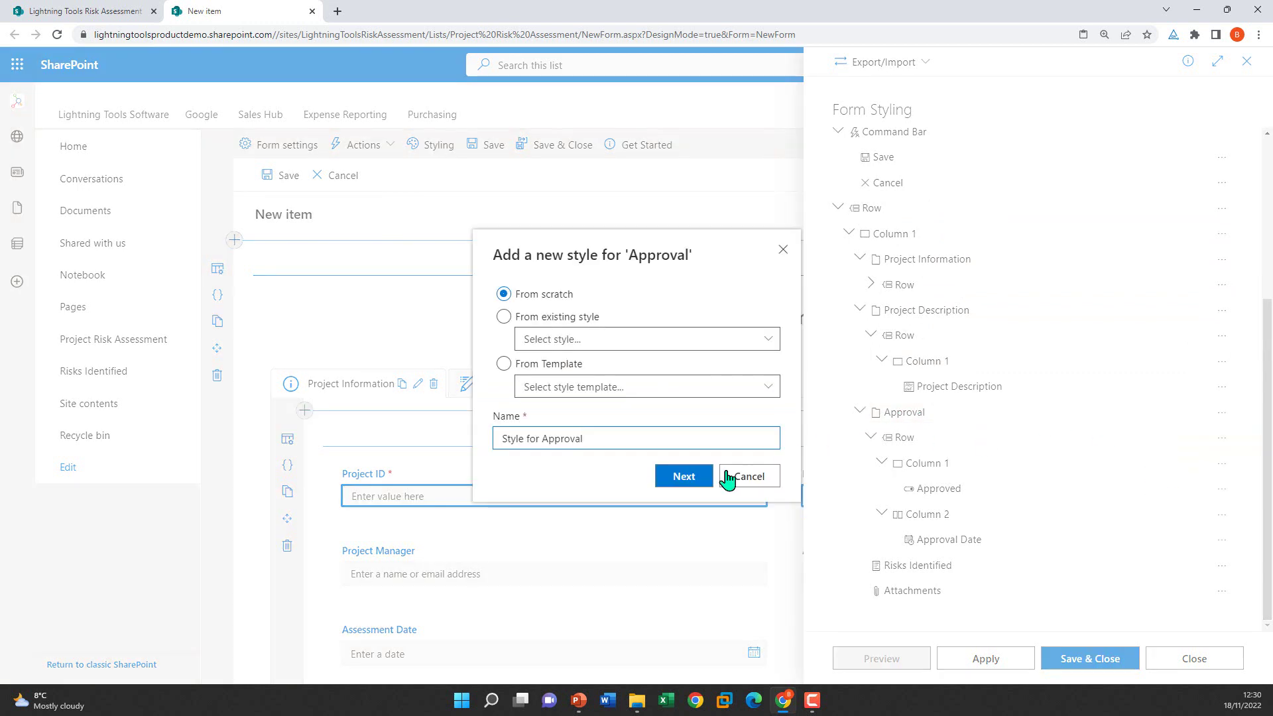
left_click(688, 476)
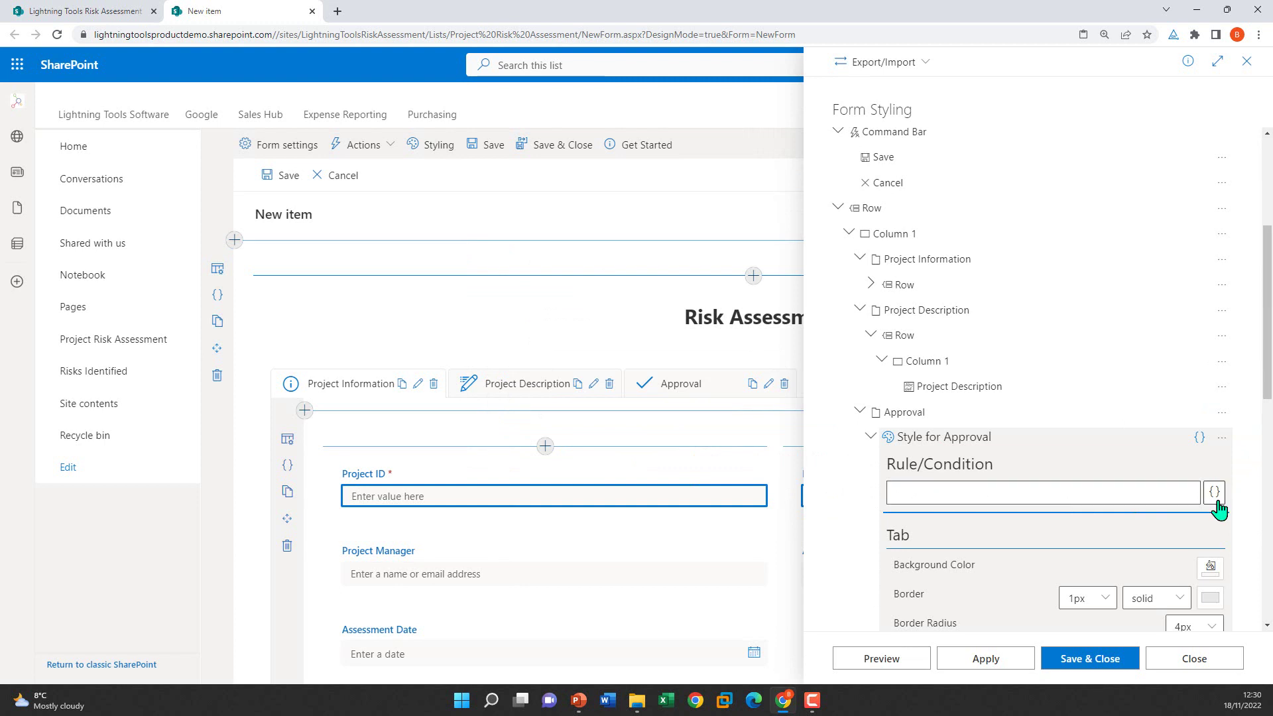
left_click(1214, 491)
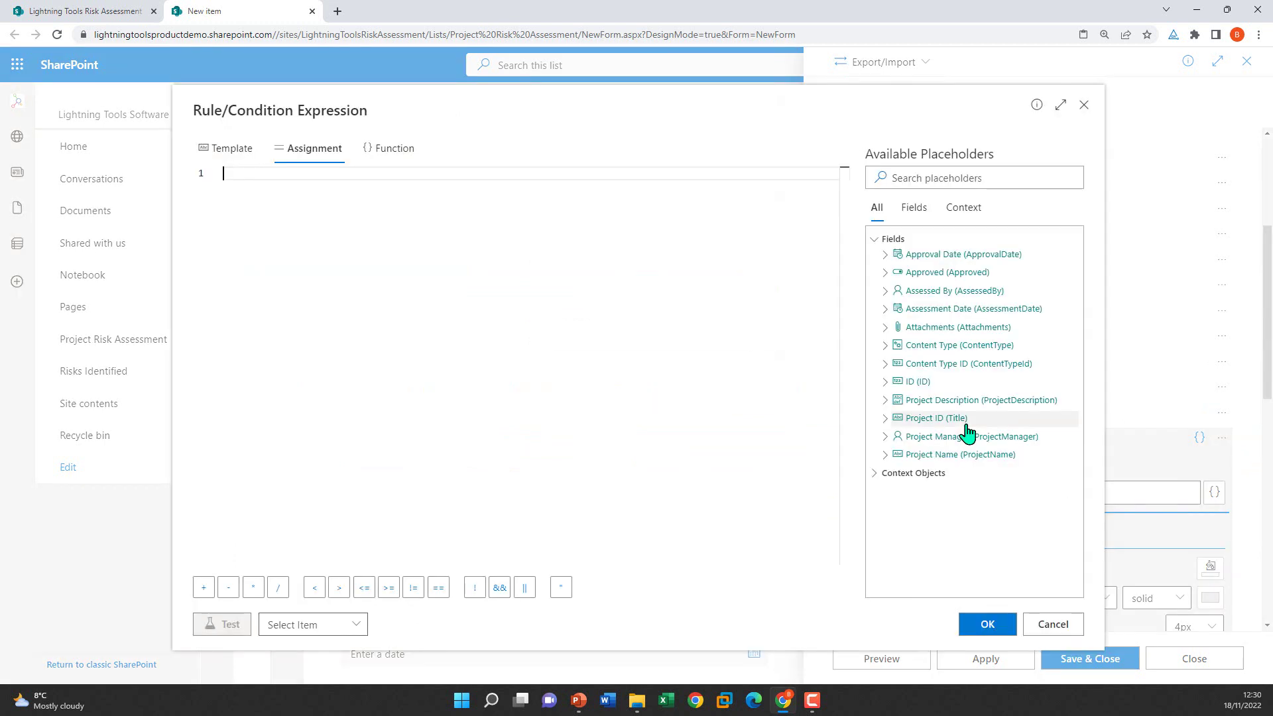
left_click(947, 272)
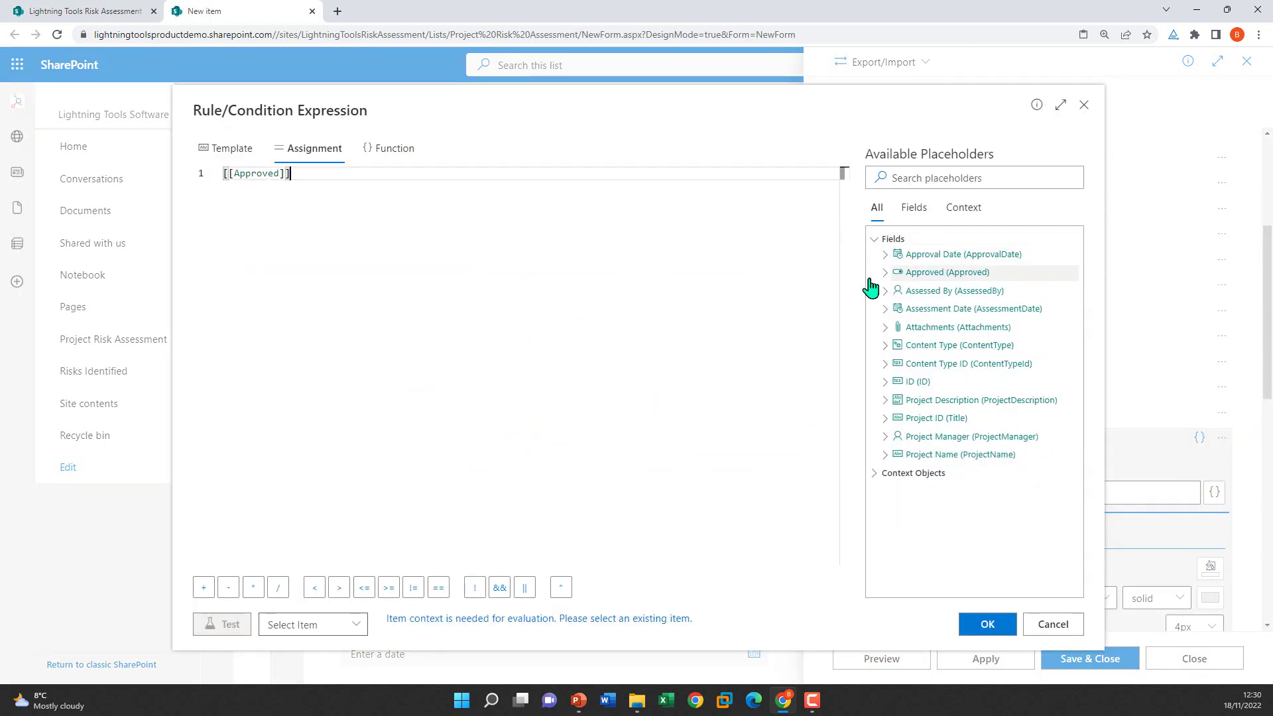
left_click(438, 588)
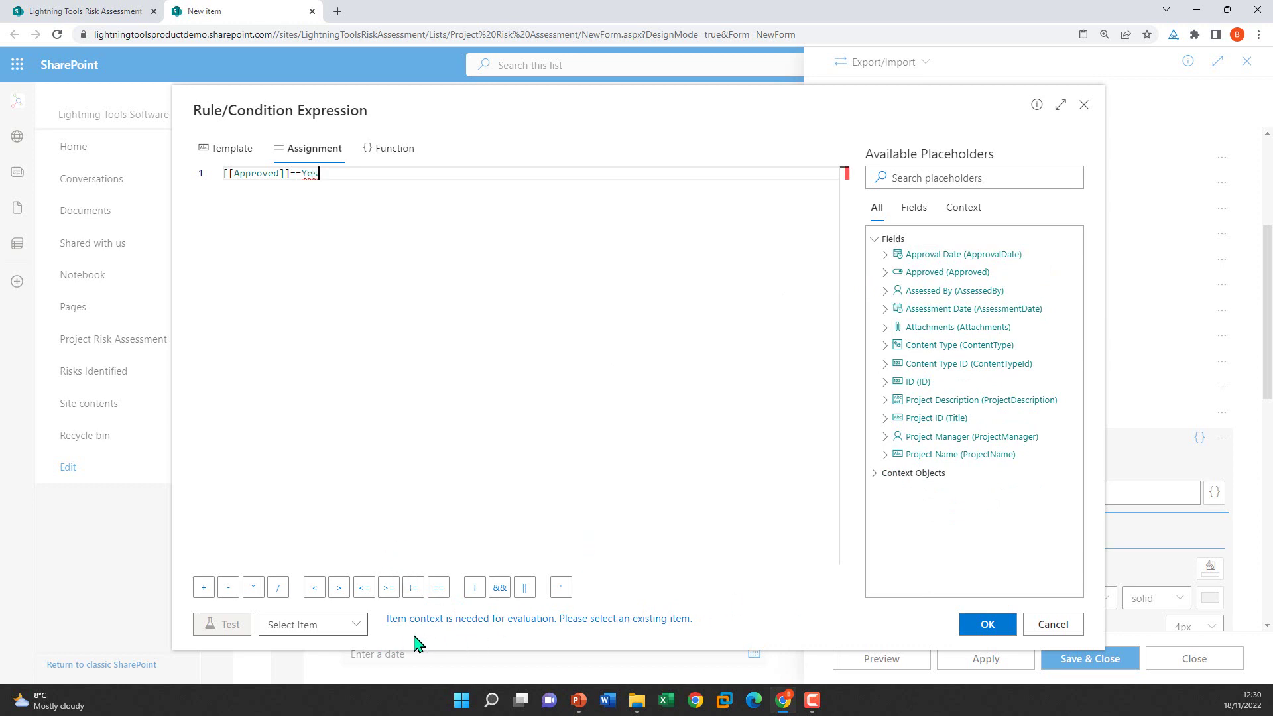
left_click(979, 623)
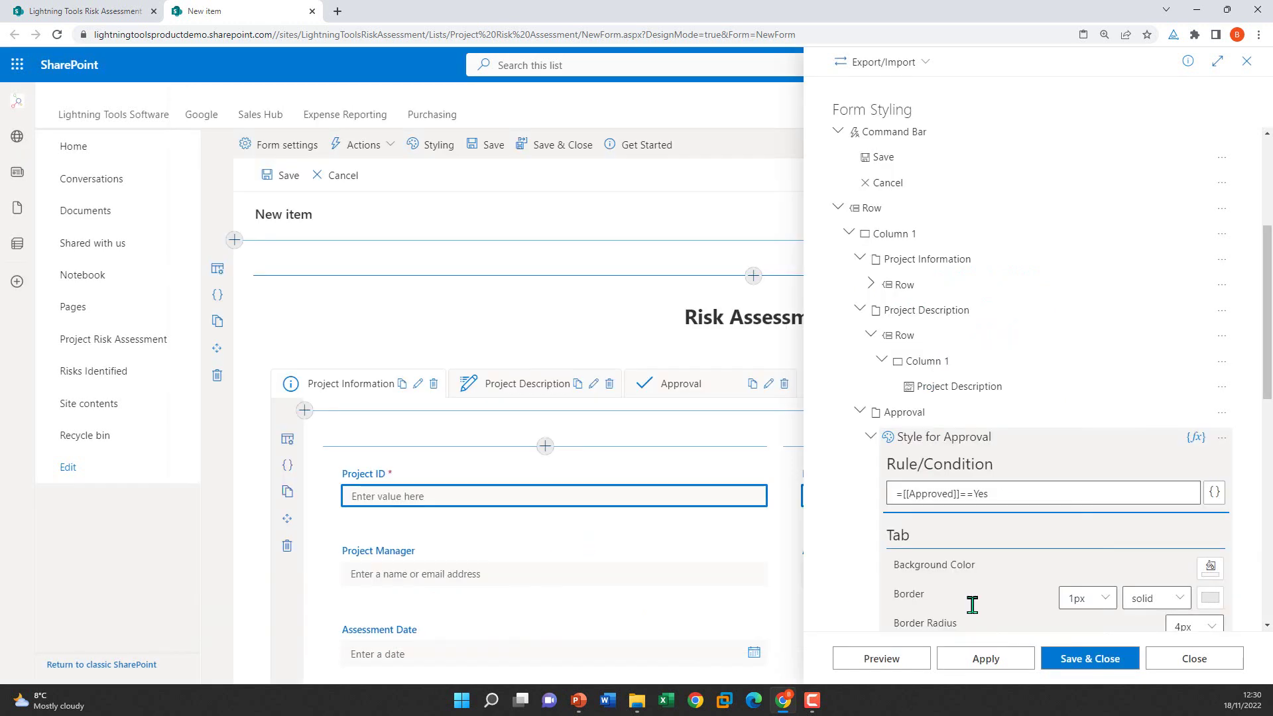
Step: Give the Approval tab a green 3px border
scroll(1085, 545, "down", 2)
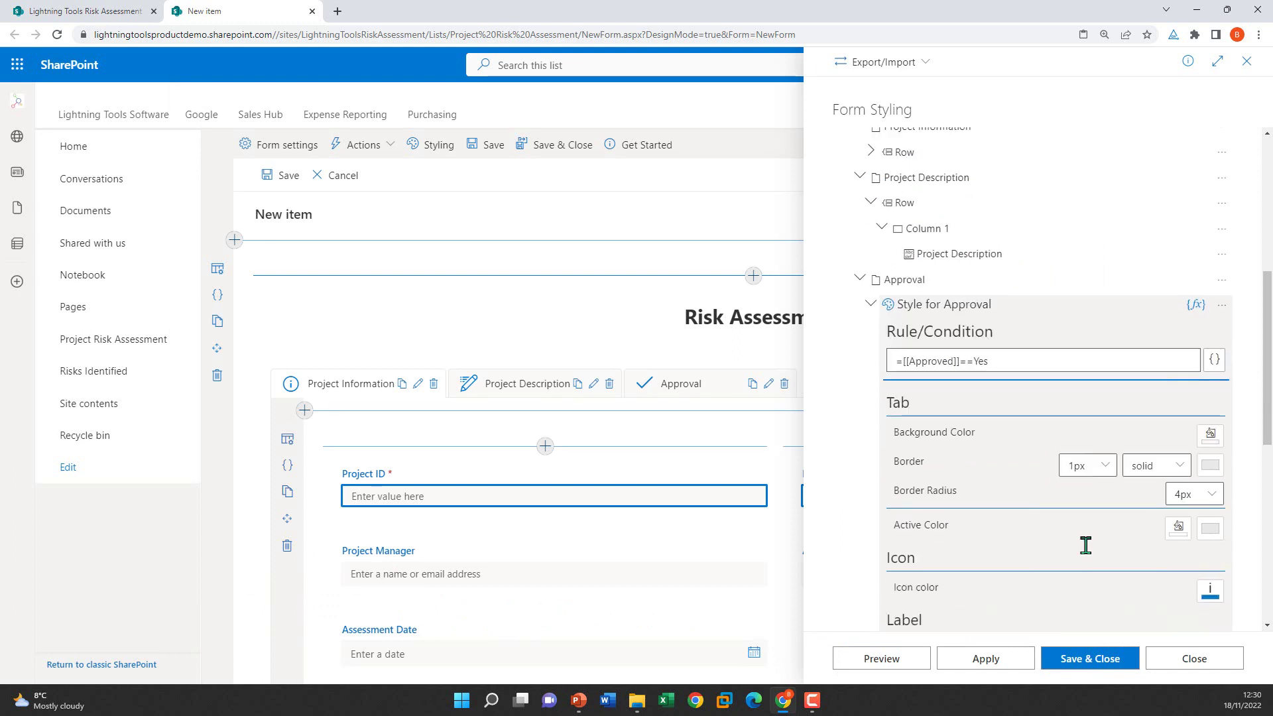
scroll(1087, 537, "down", 1)
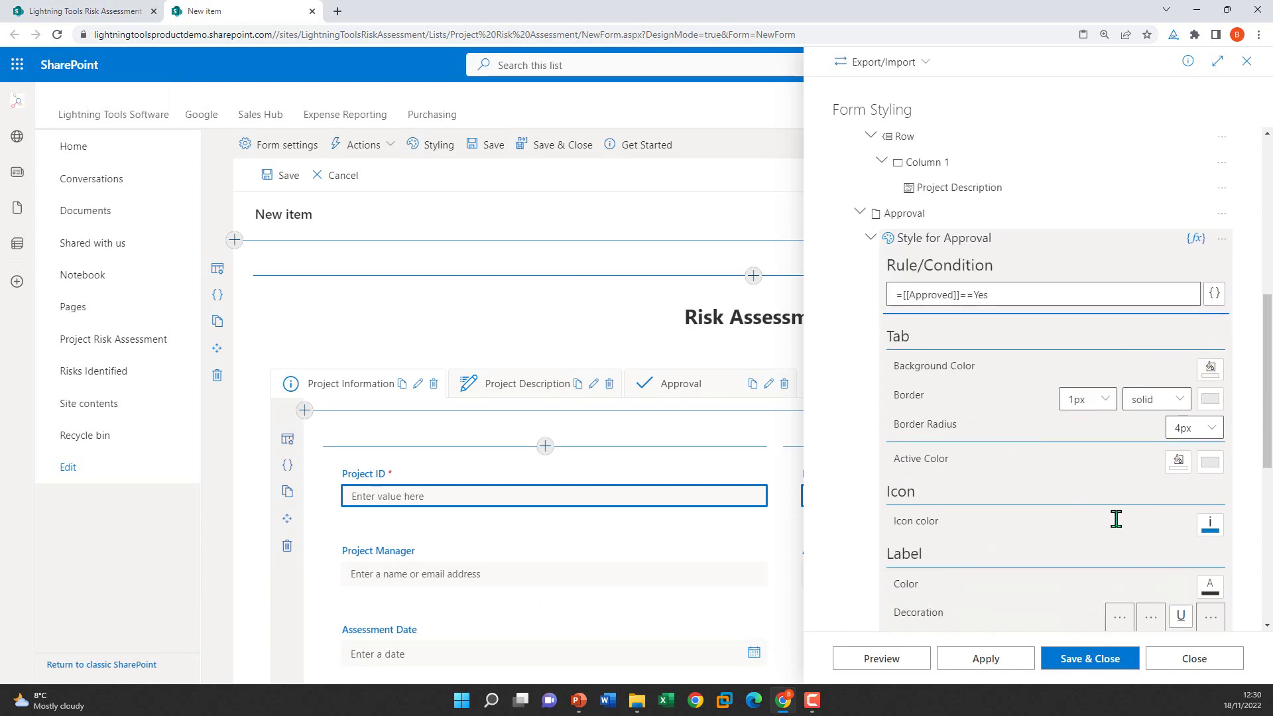
left_click(1215, 406)
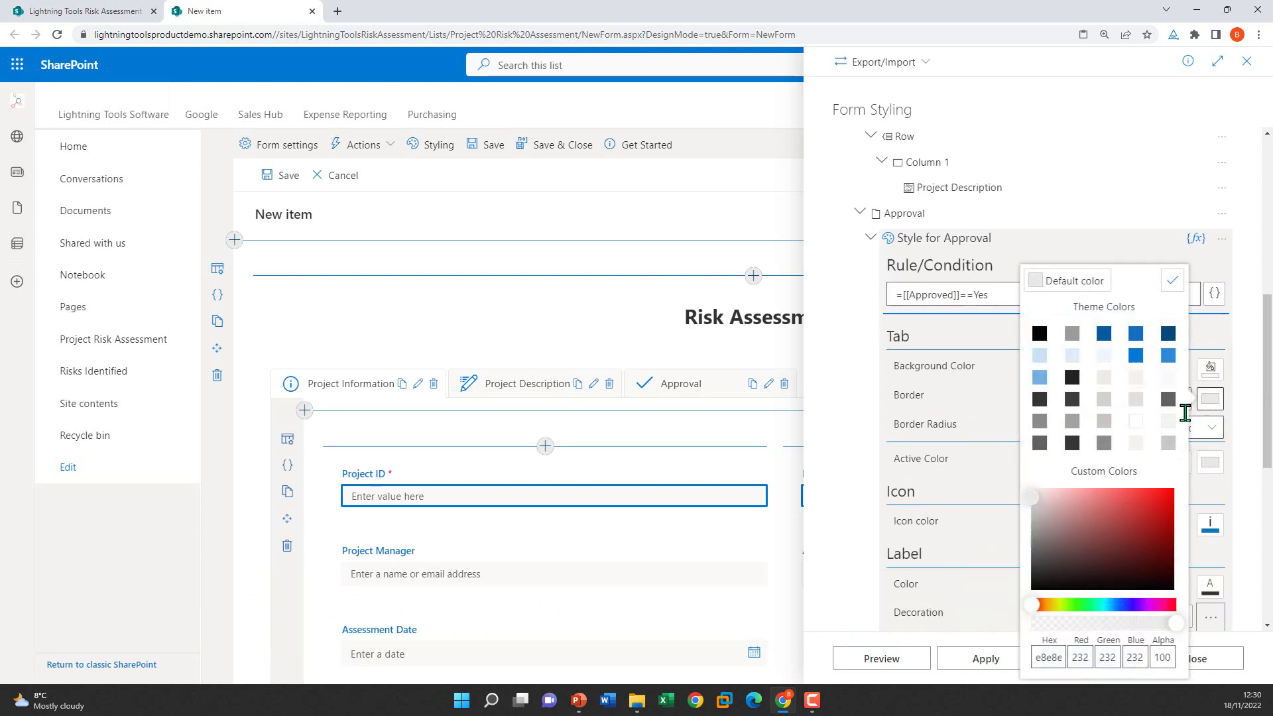
left_click(1075, 605)
left_click(1168, 519)
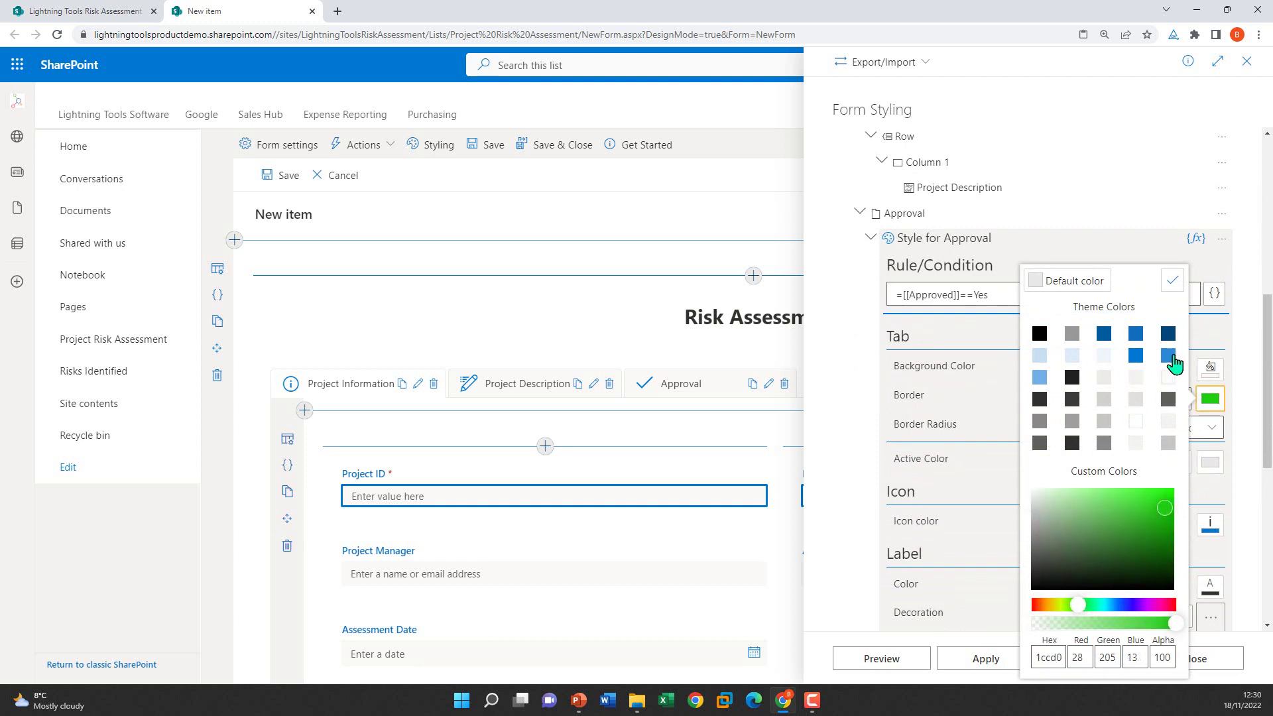
left_click(1172, 280)
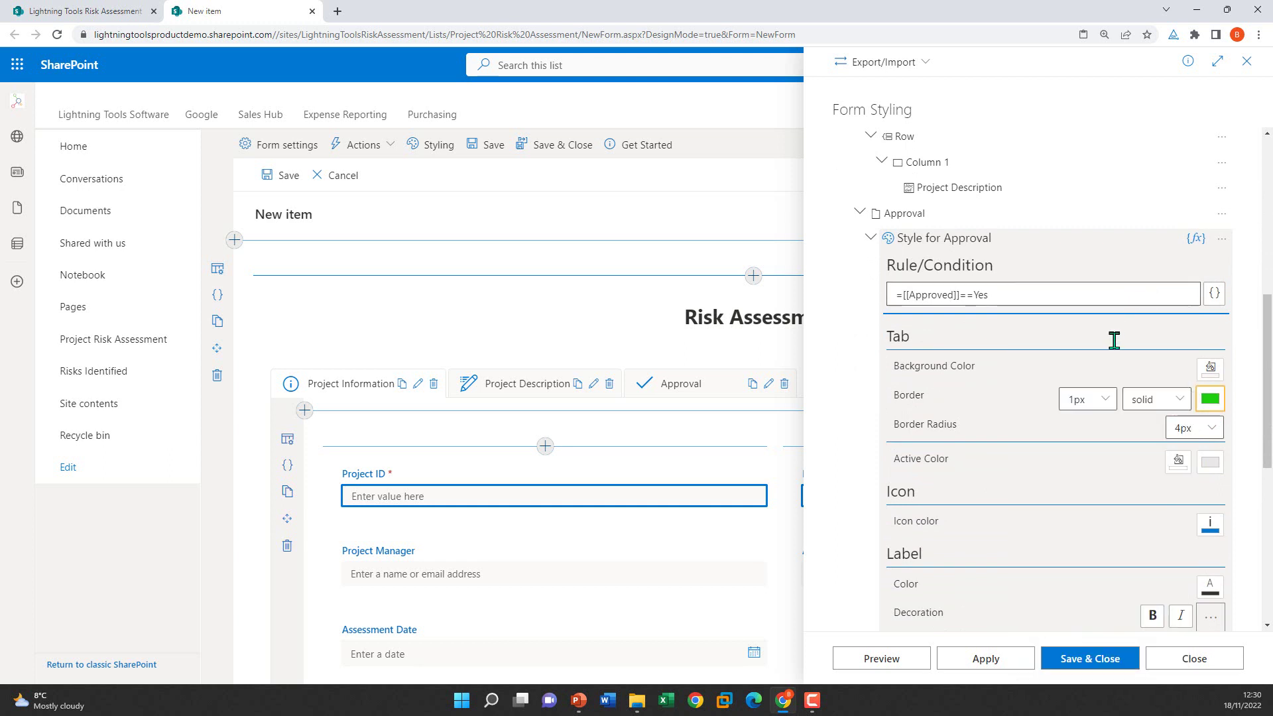
left_click(1102, 400)
left_click(1078, 176)
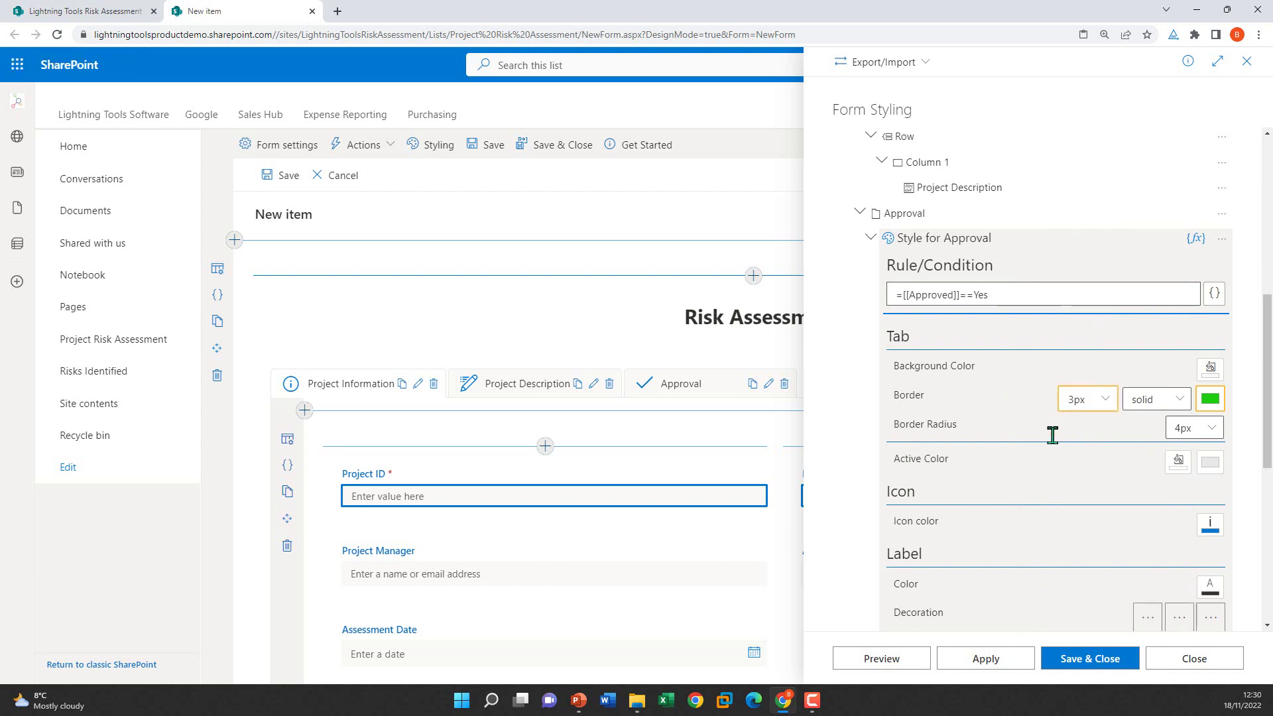
Step: Set a pale green tab background, preview it, and save the form styling
left_click(1210, 367)
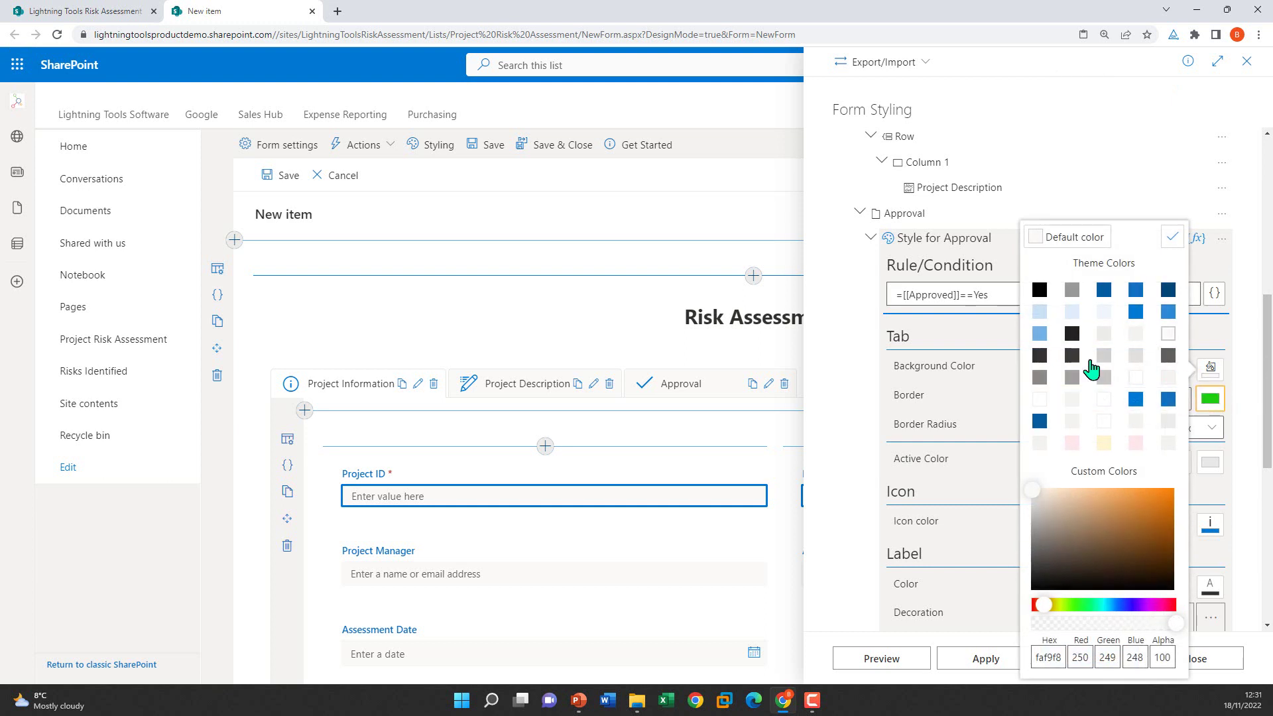
left_click(1075, 604)
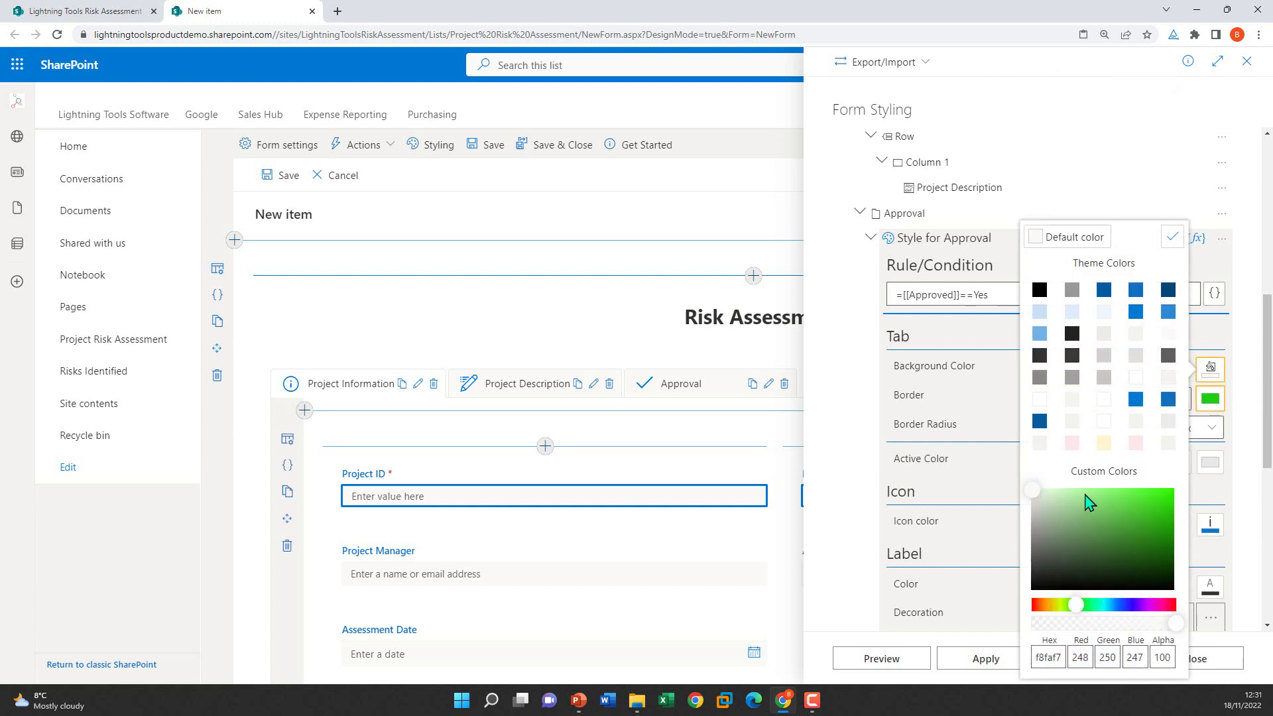
left_click(1054, 495)
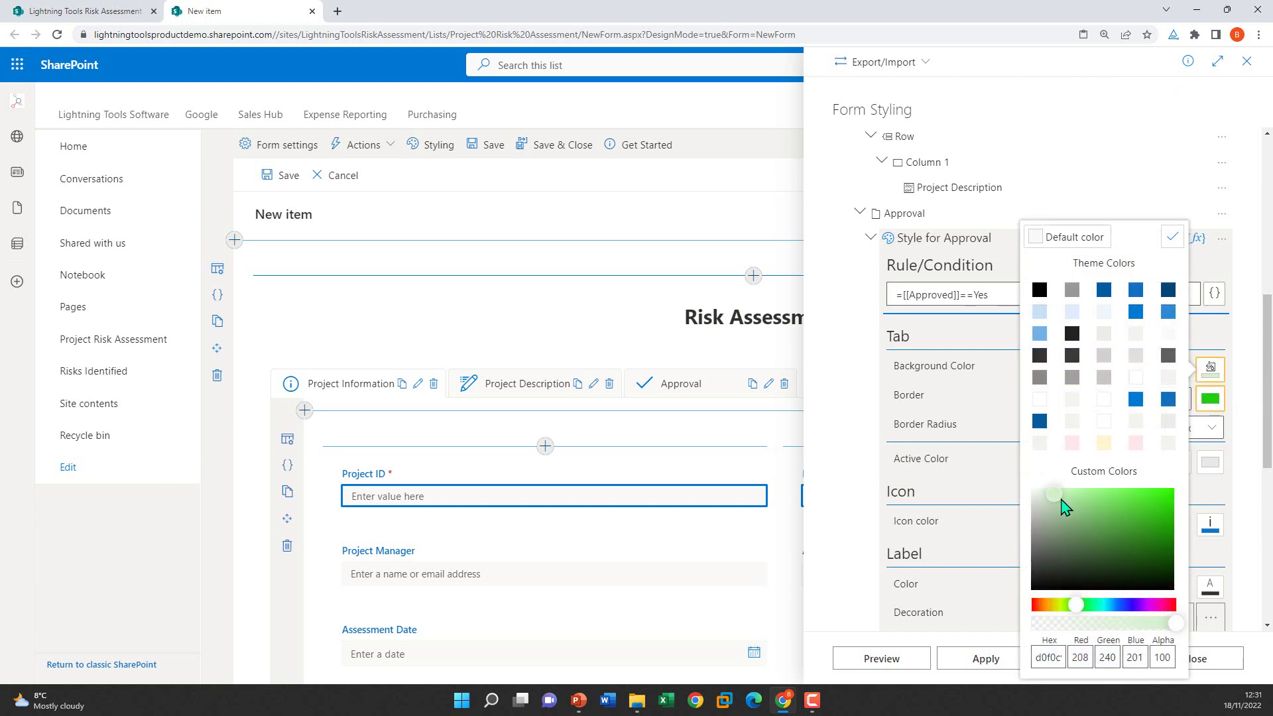
left_click(1165, 246)
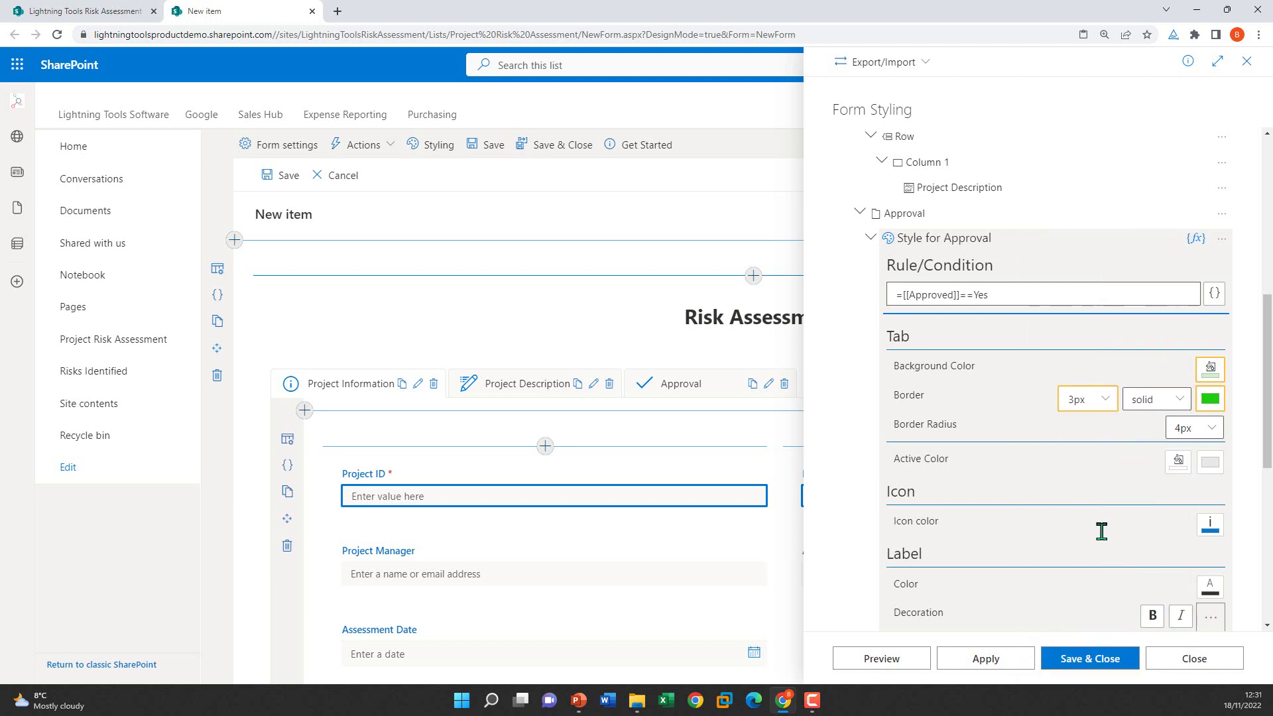
left_click(901, 658)
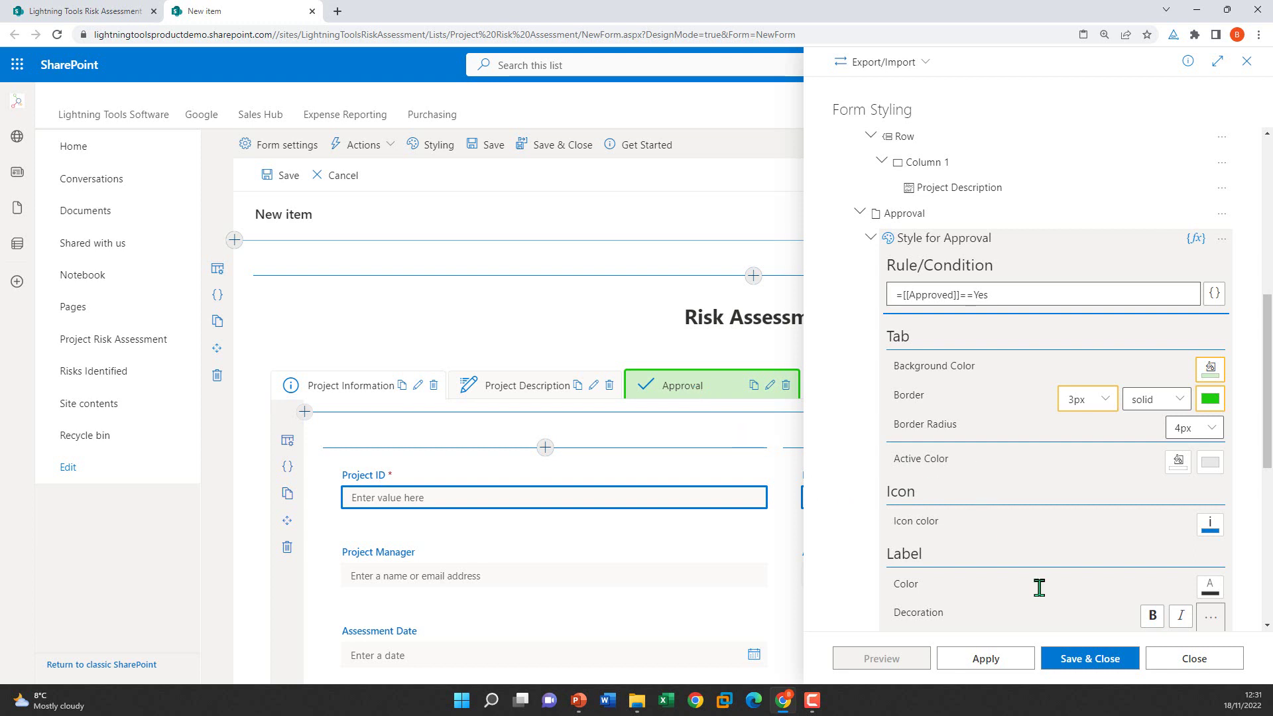
left_click(1081, 668)
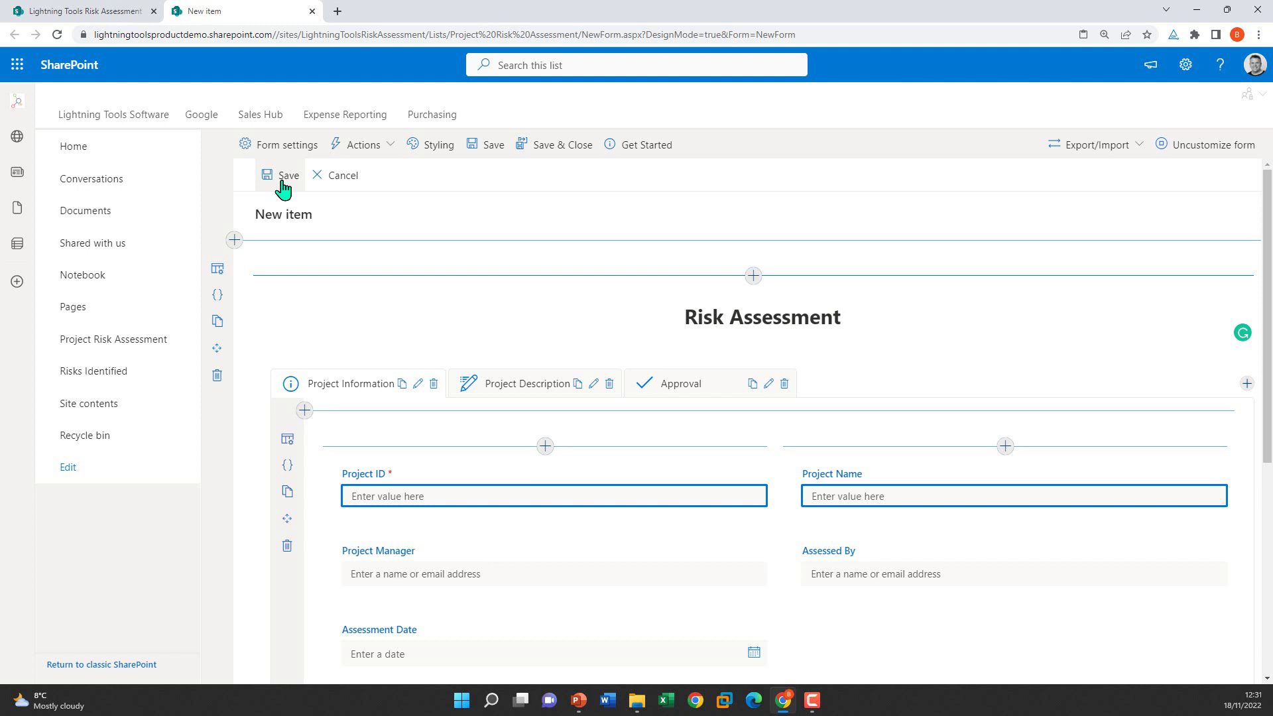
Step: Rename the command bar's Save action to 'Save Draft', then start adding a new command bar action
left_click(389, 150)
left_click(397, 179)
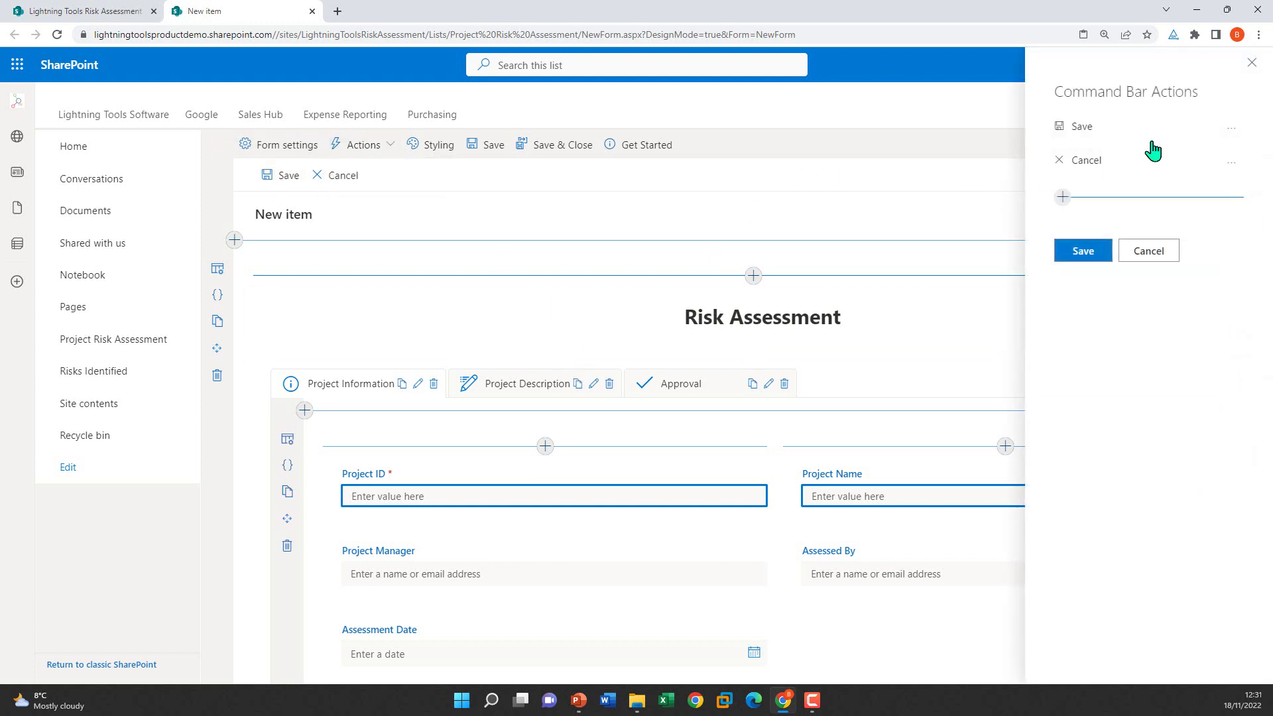
left_click(1231, 129)
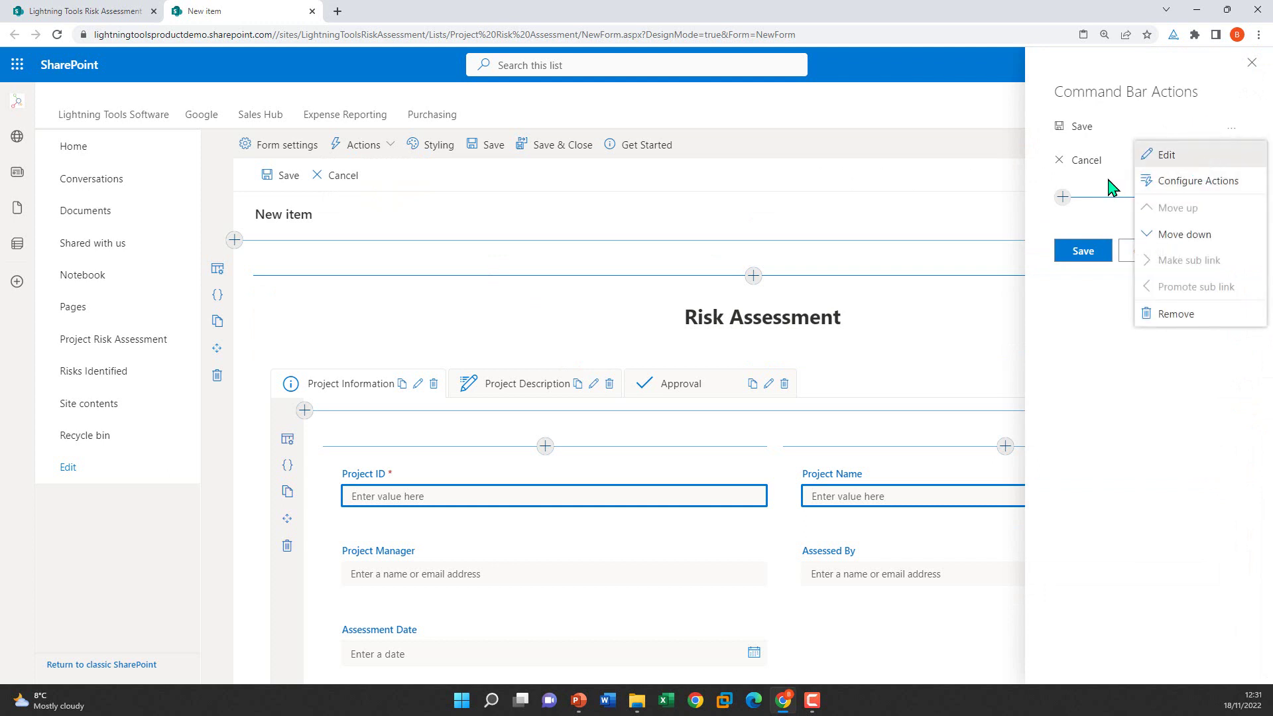
left_click(1166, 155)
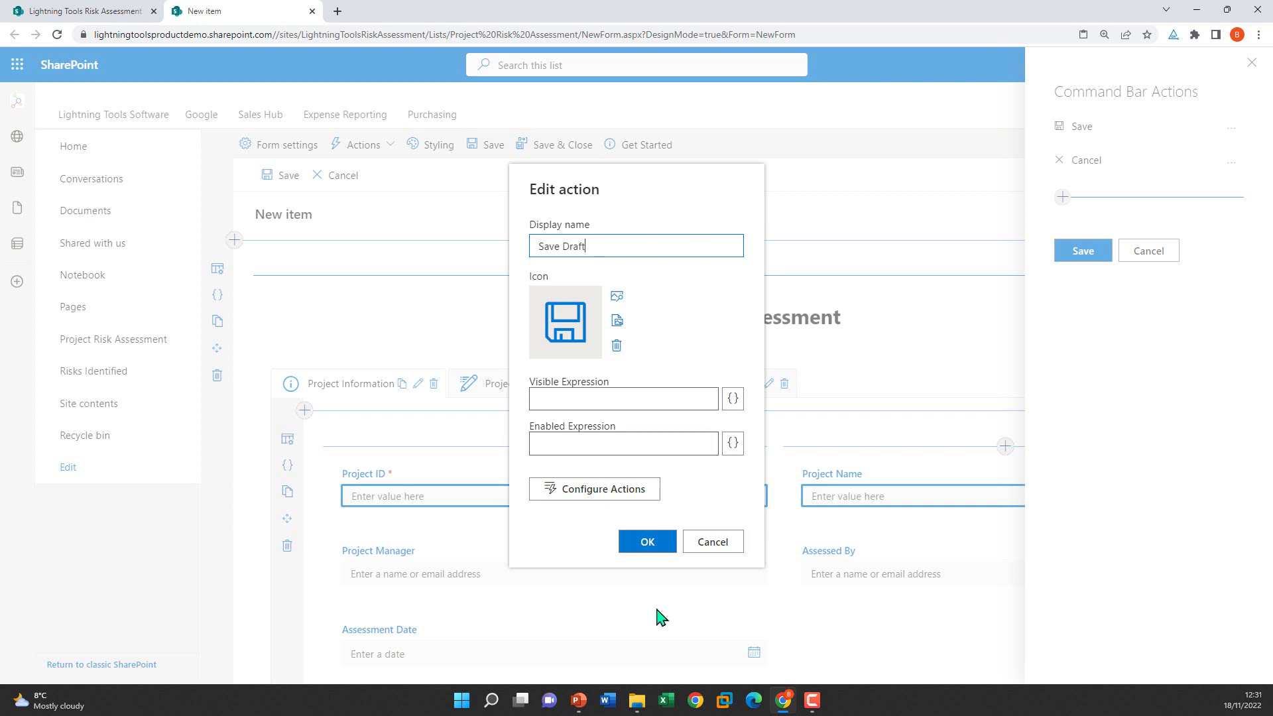
left_click(648, 541)
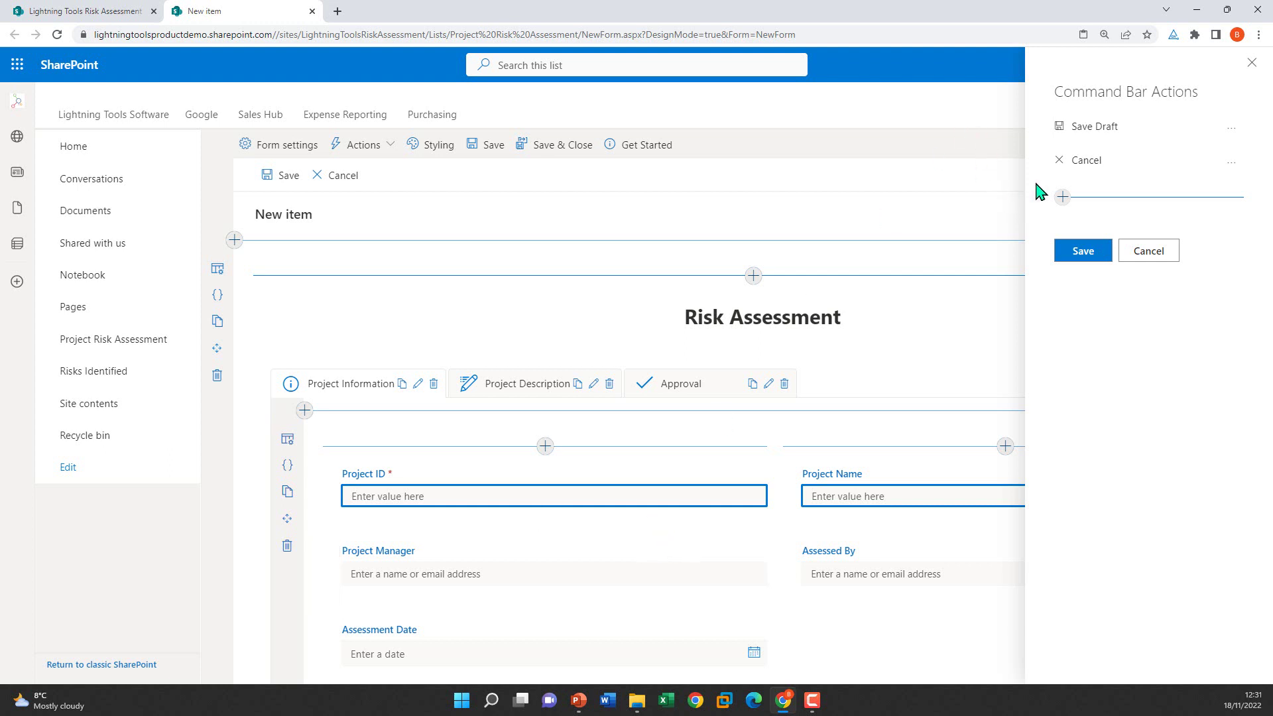
left_click(1063, 199)
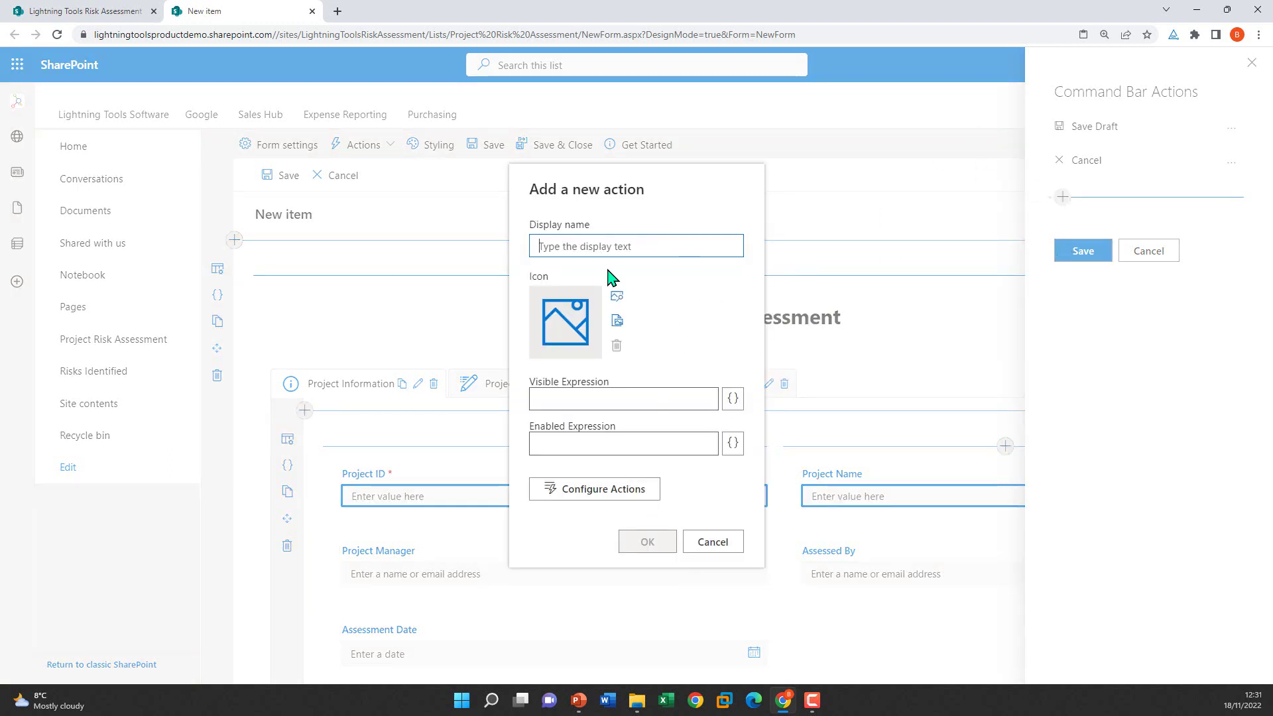
Step: Name the new action 'Save & Submit' and give it the send icon
type("Save & Sub")
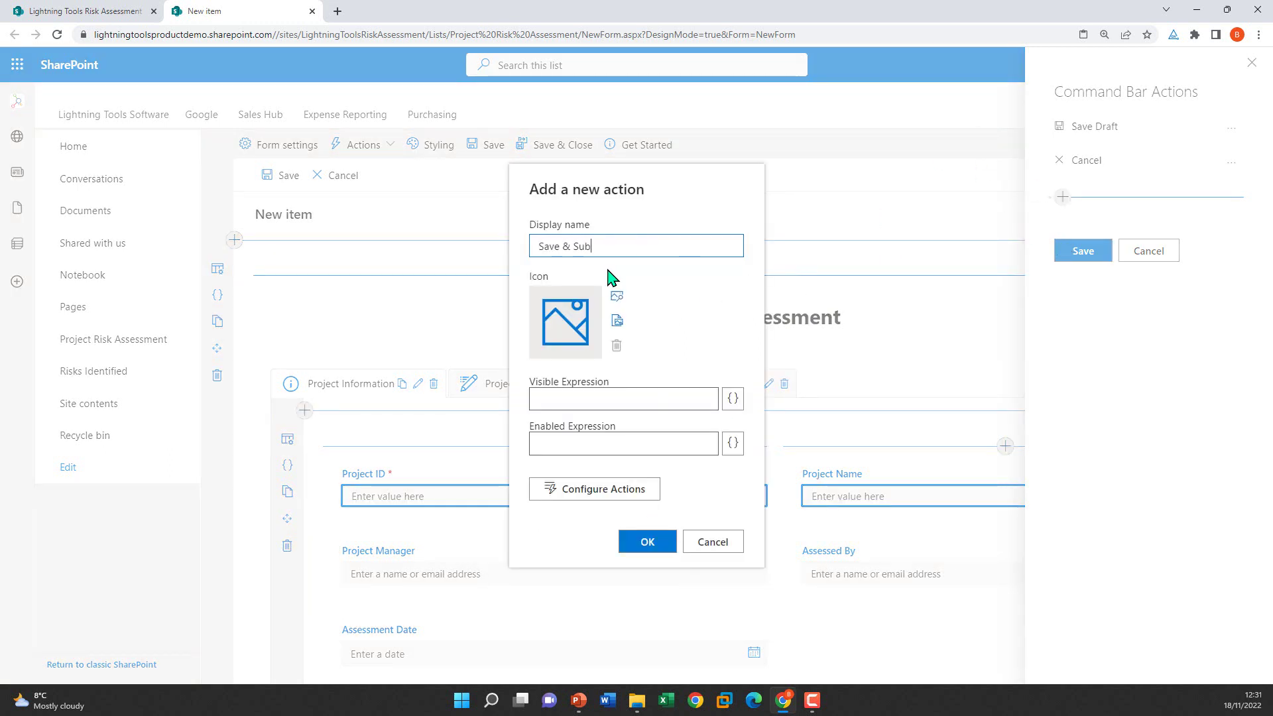
type("mit")
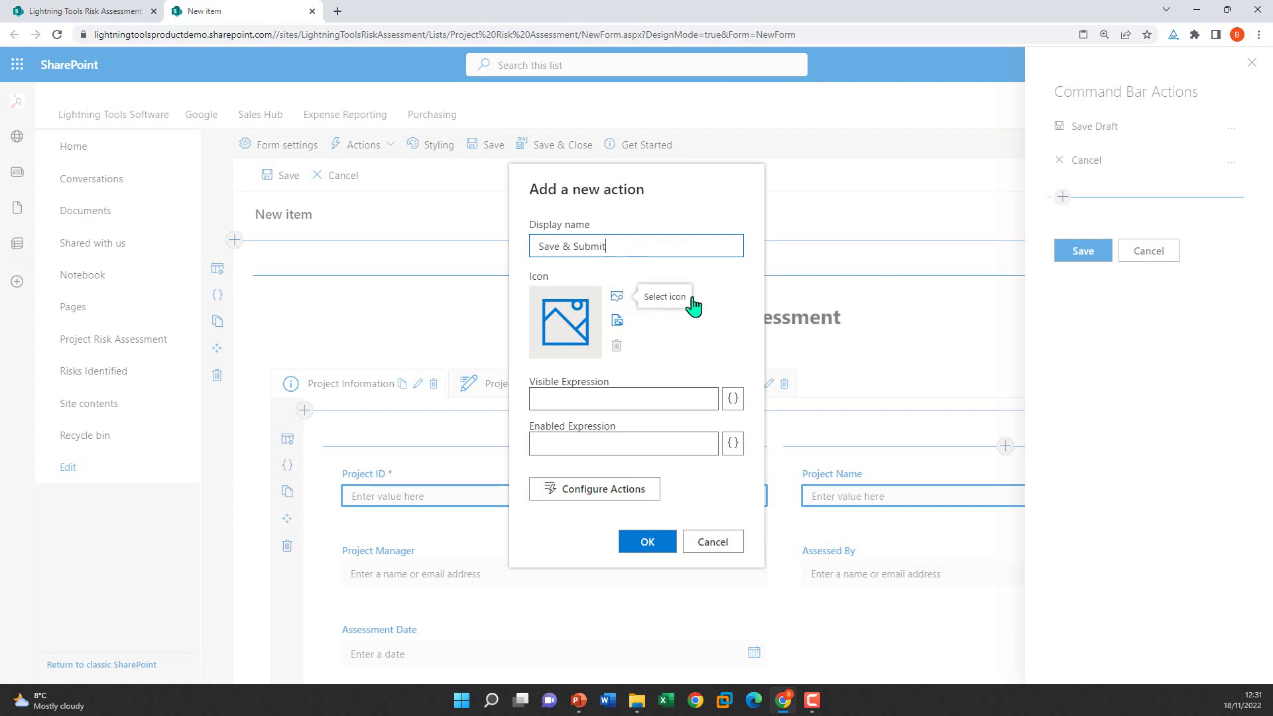
left_click(693, 305)
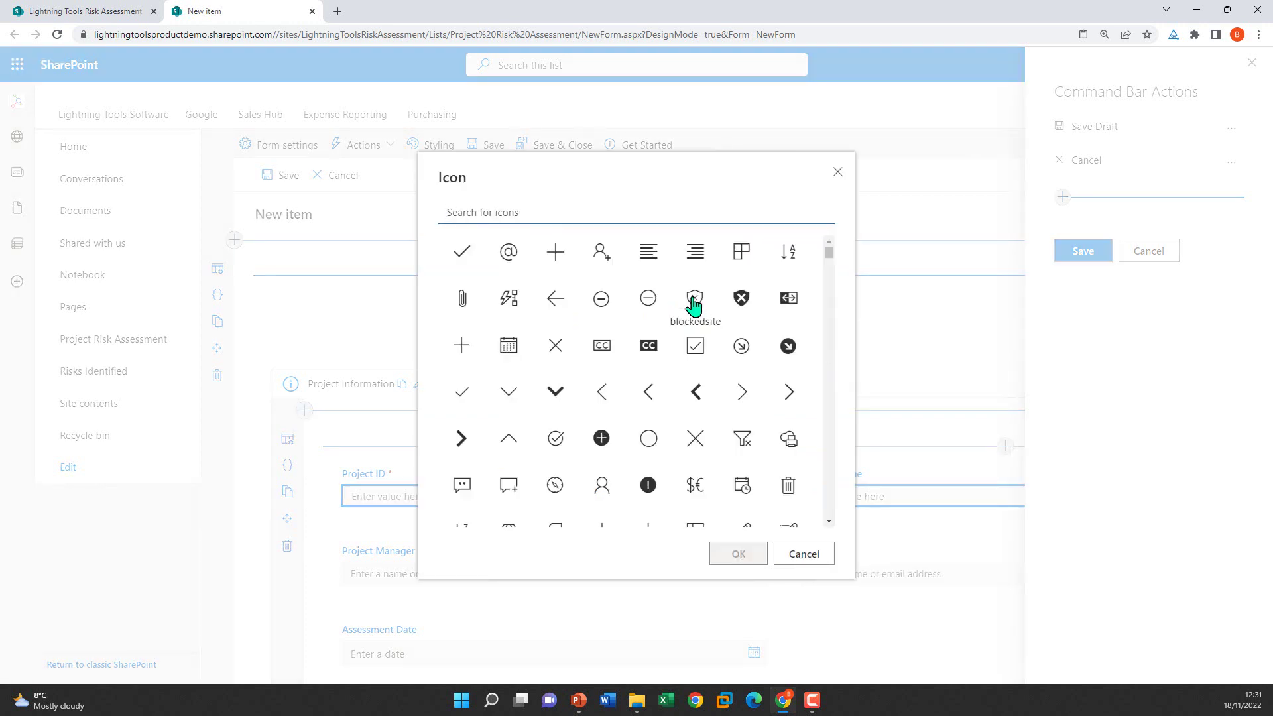
type("send")
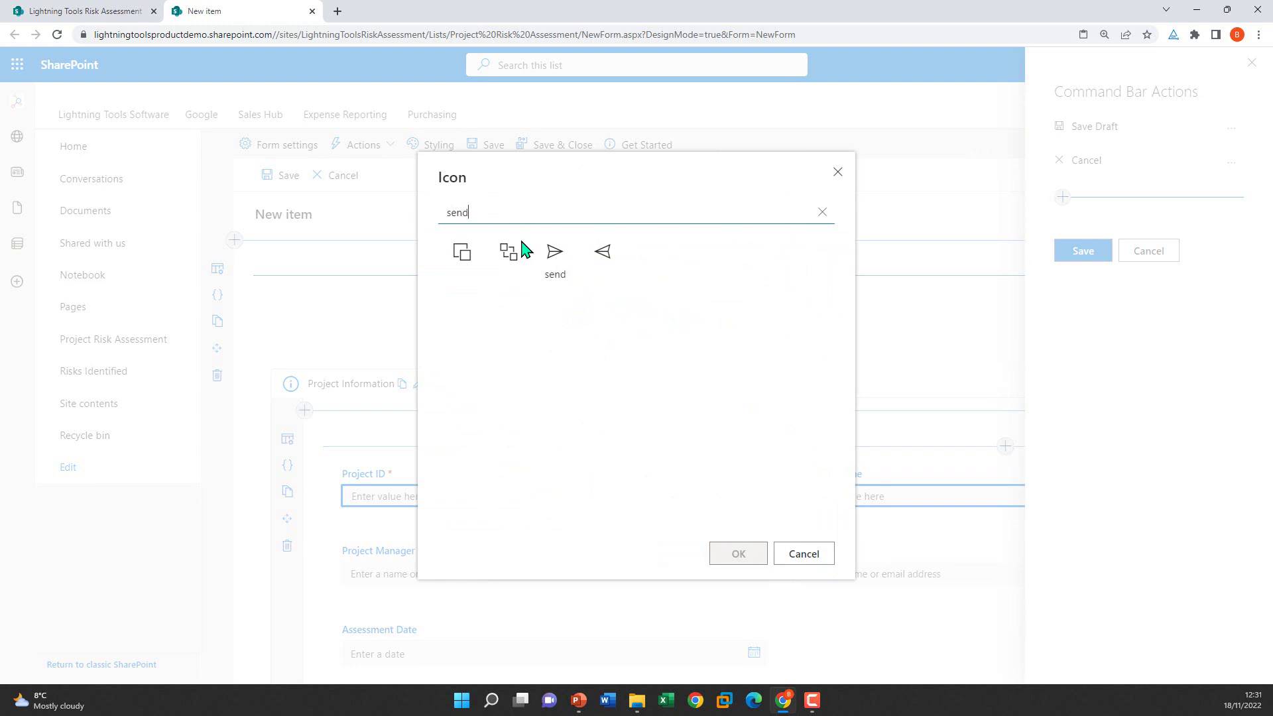
left_click(557, 259)
left_click(734, 555)
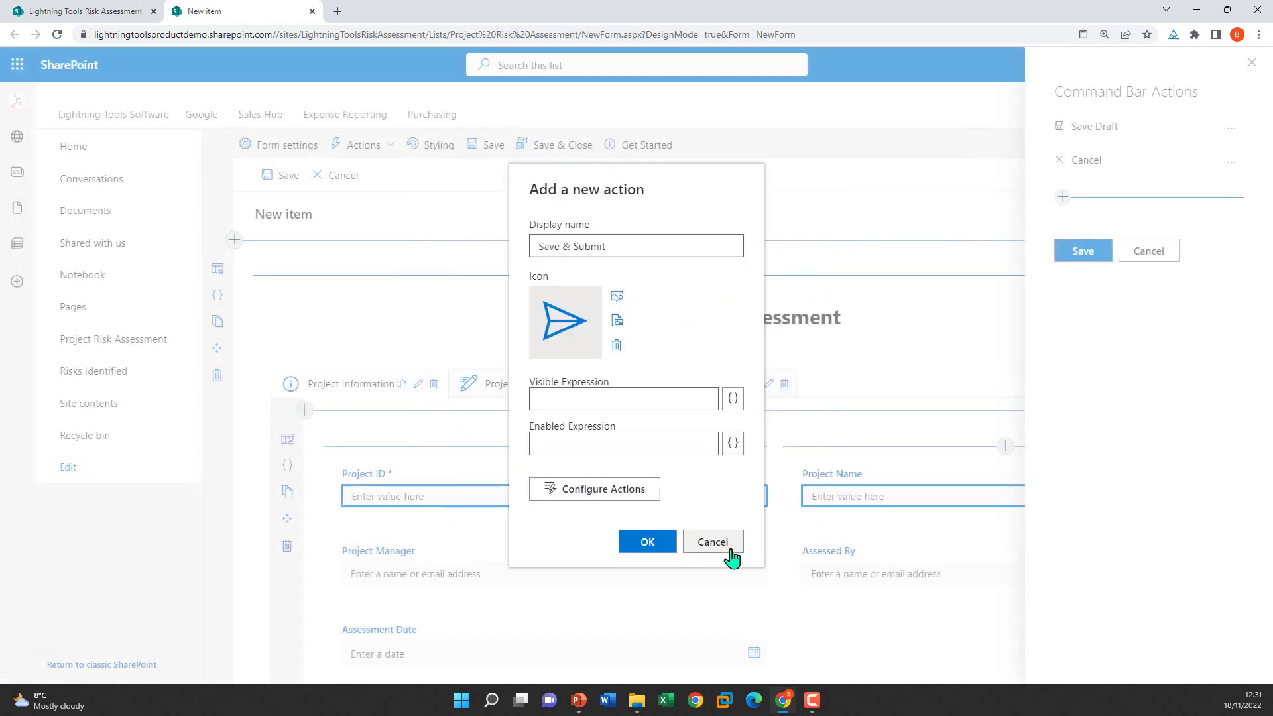
Step: Start the action's On Click flow with a Save form step followed by a Send email step
left_click(620, 494)
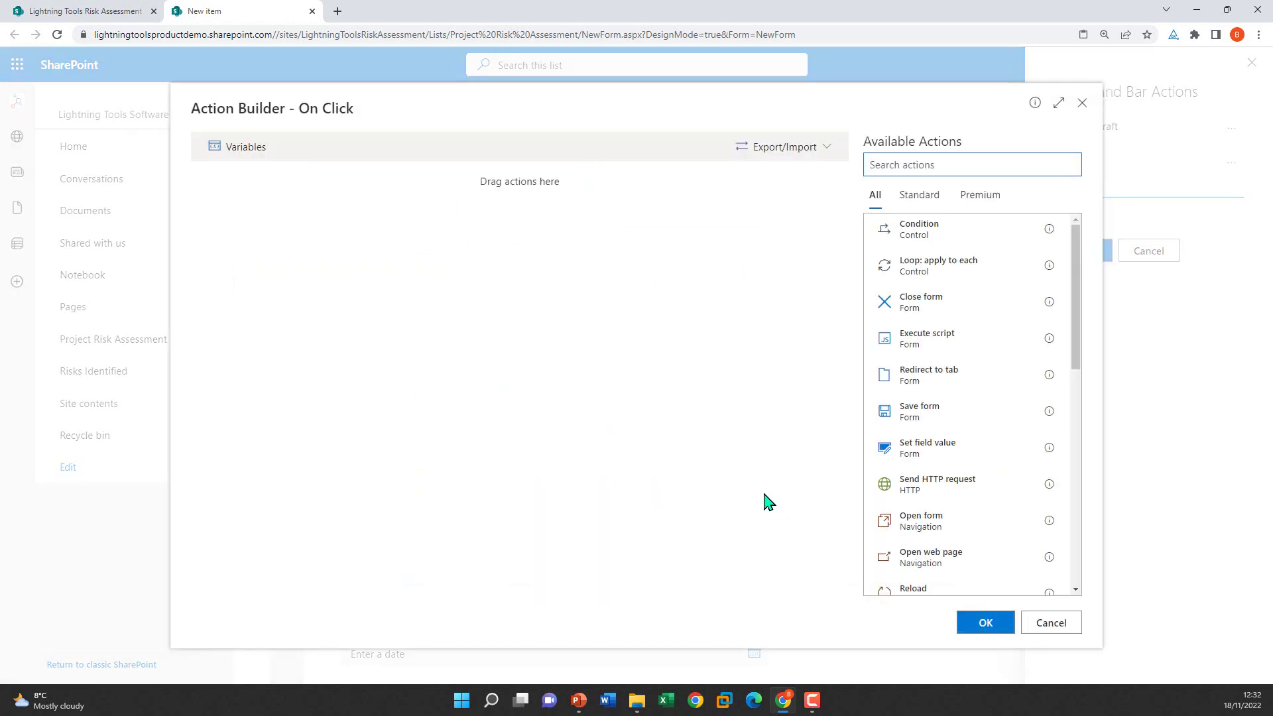
left_click(921, 414)
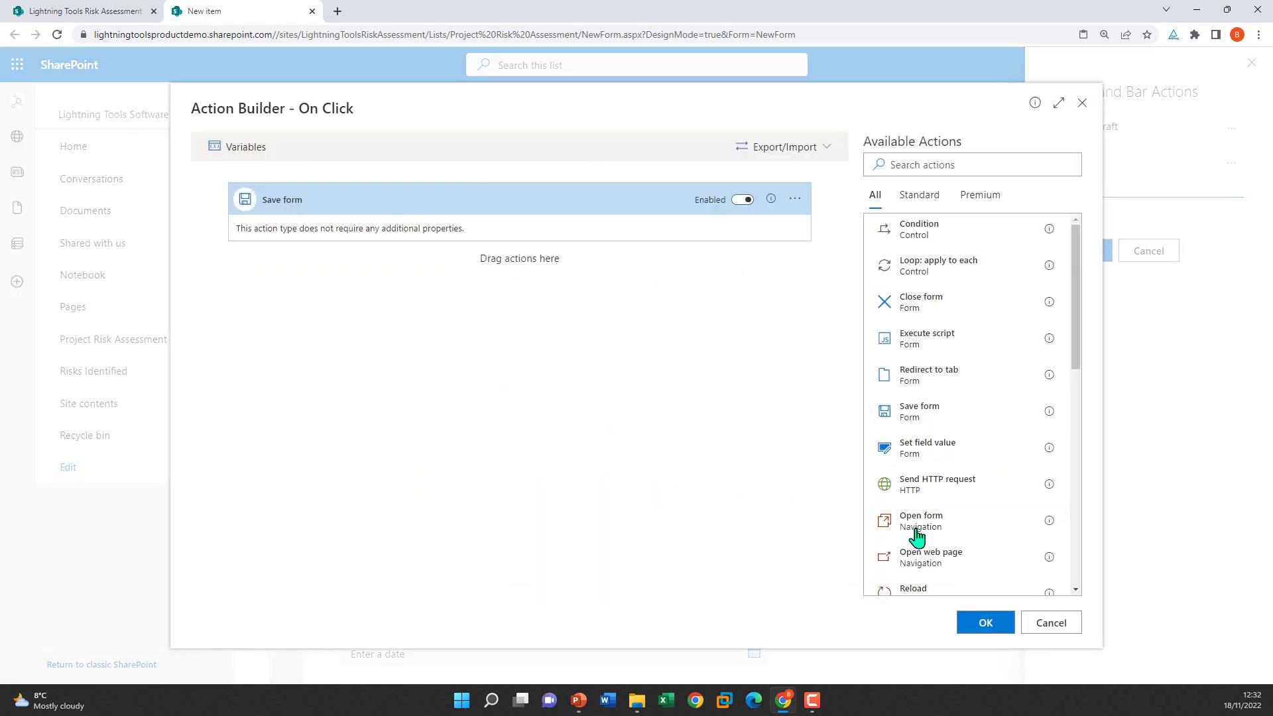
scroll(916, 527, "down", 1)
scroll(918, 527, "down", 4)
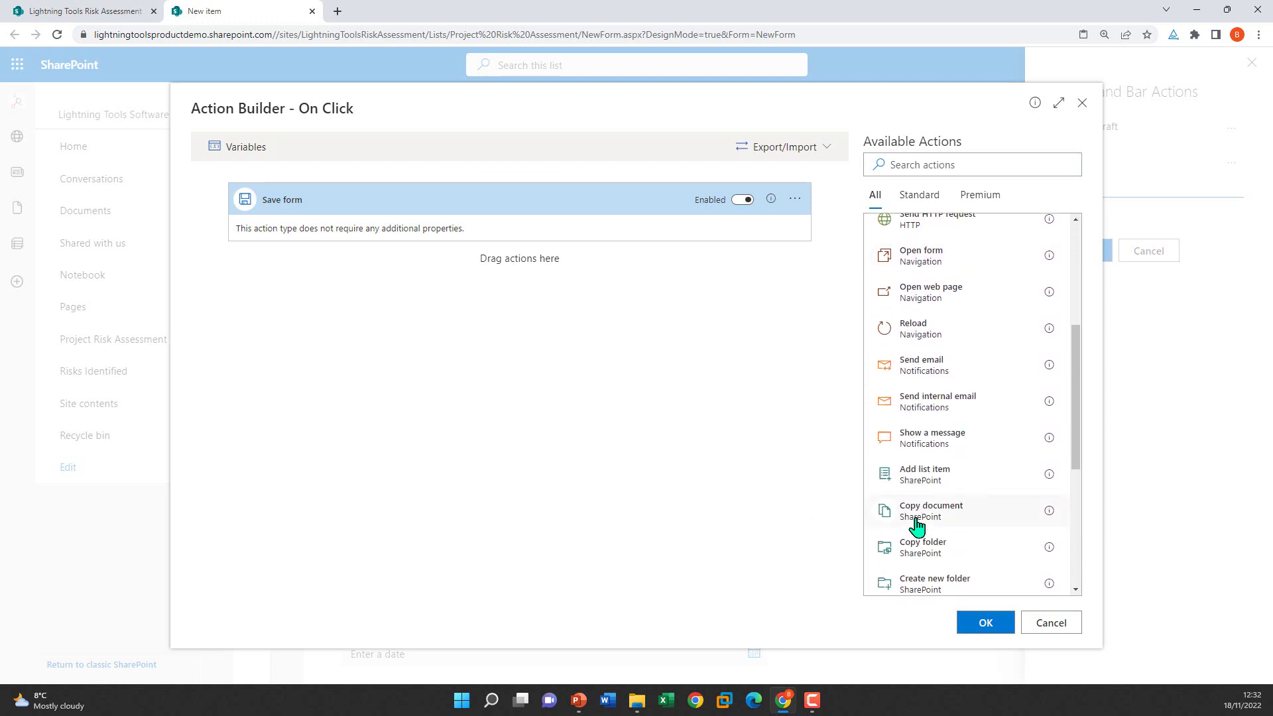
left_click(935, 369)
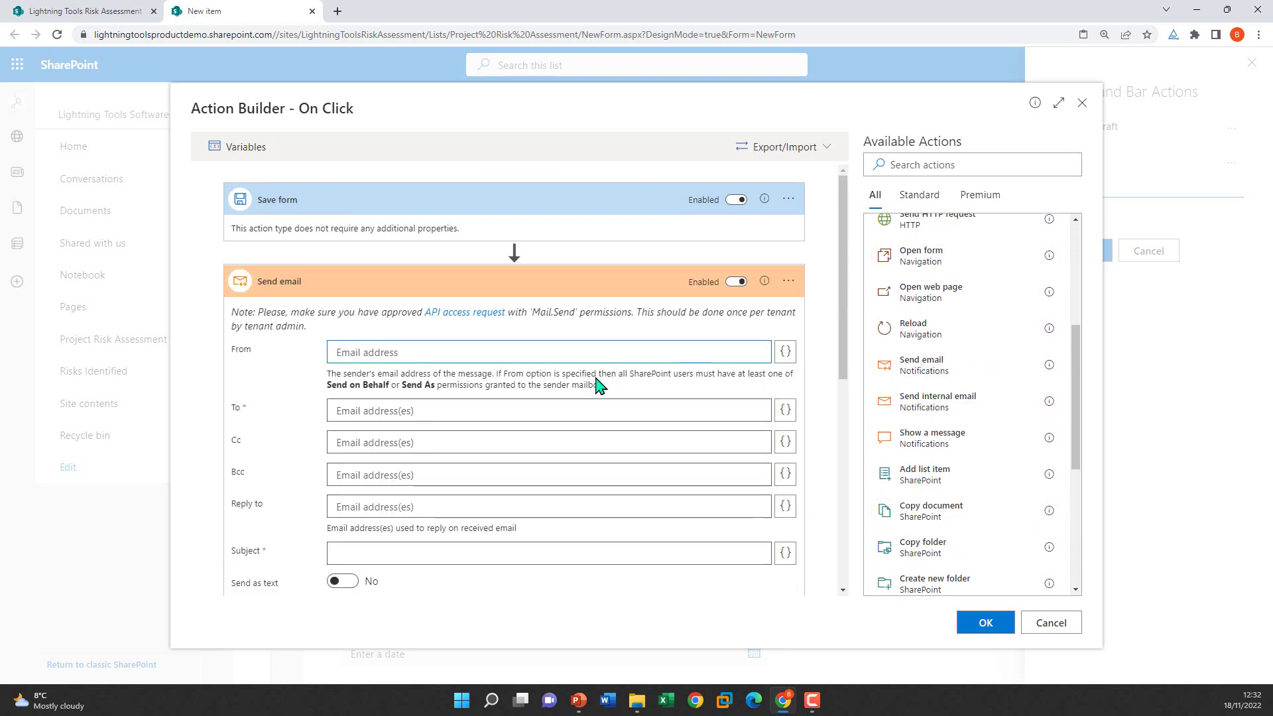
Step: Set the email's sender address to the current user's Email placeholder
left_click(785, 352)
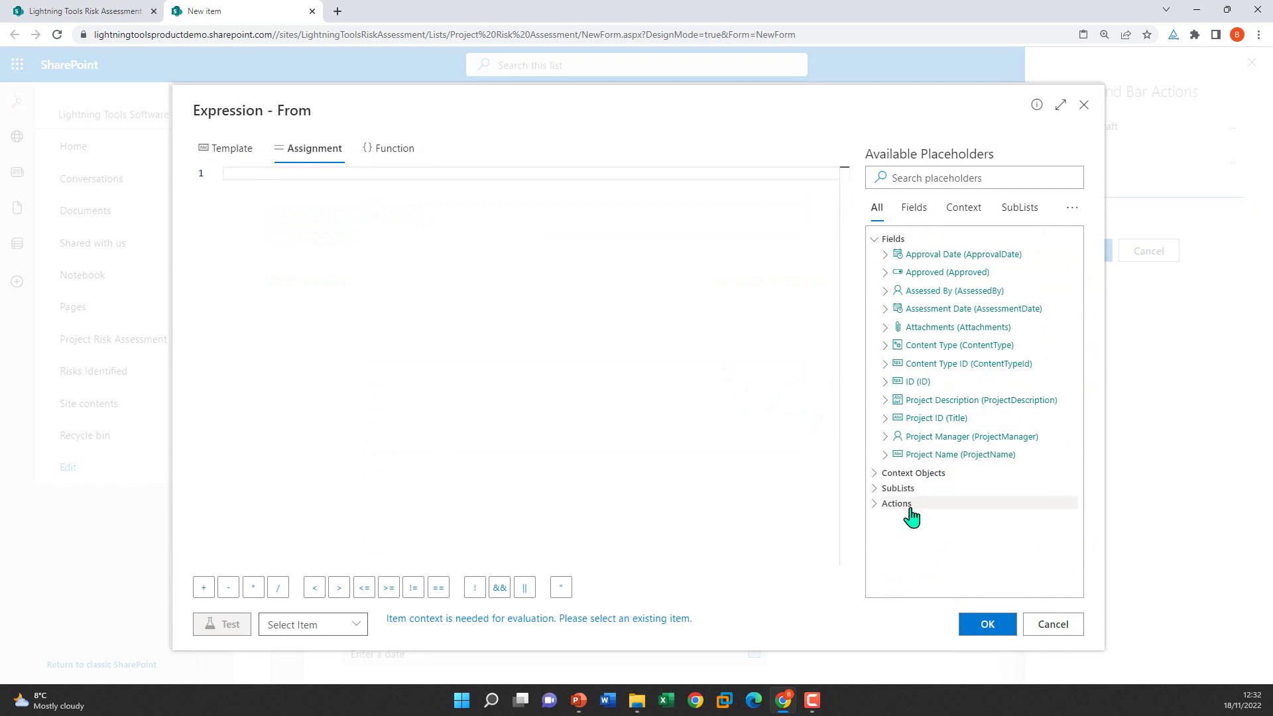
left_click(875, 474)
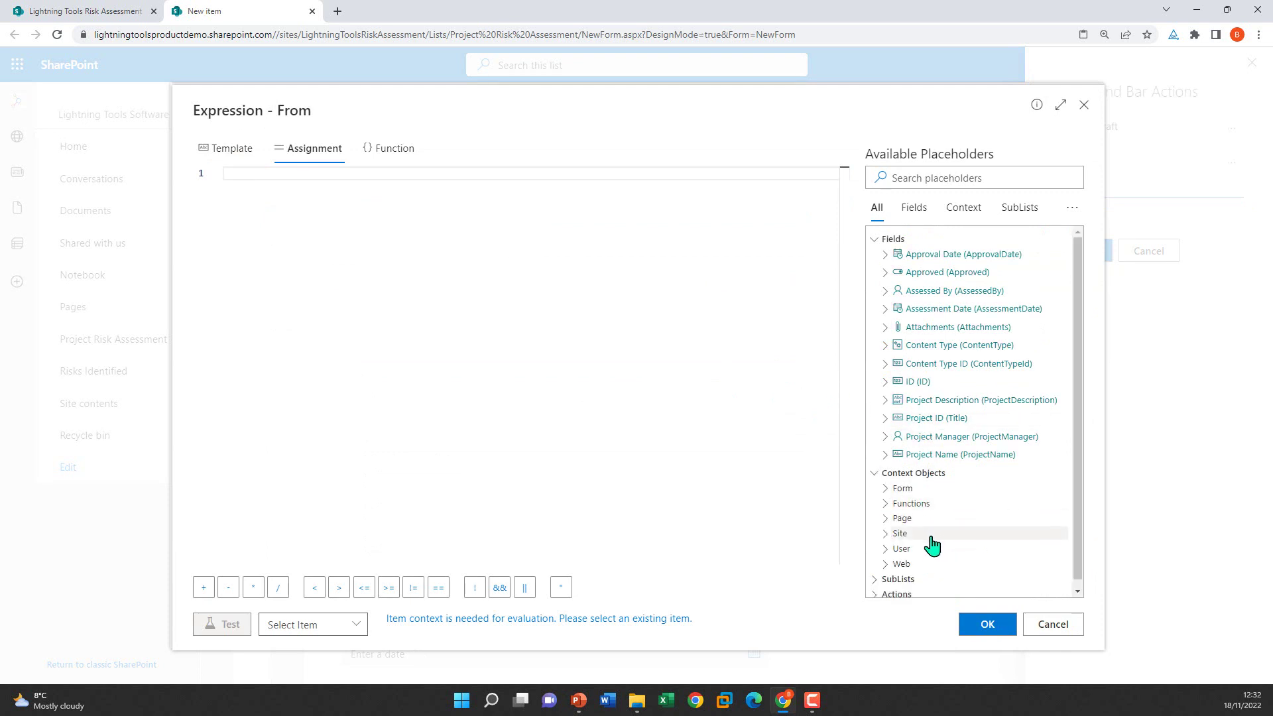
left_click(901, 549)
scroll(926, 530, "down", 1)
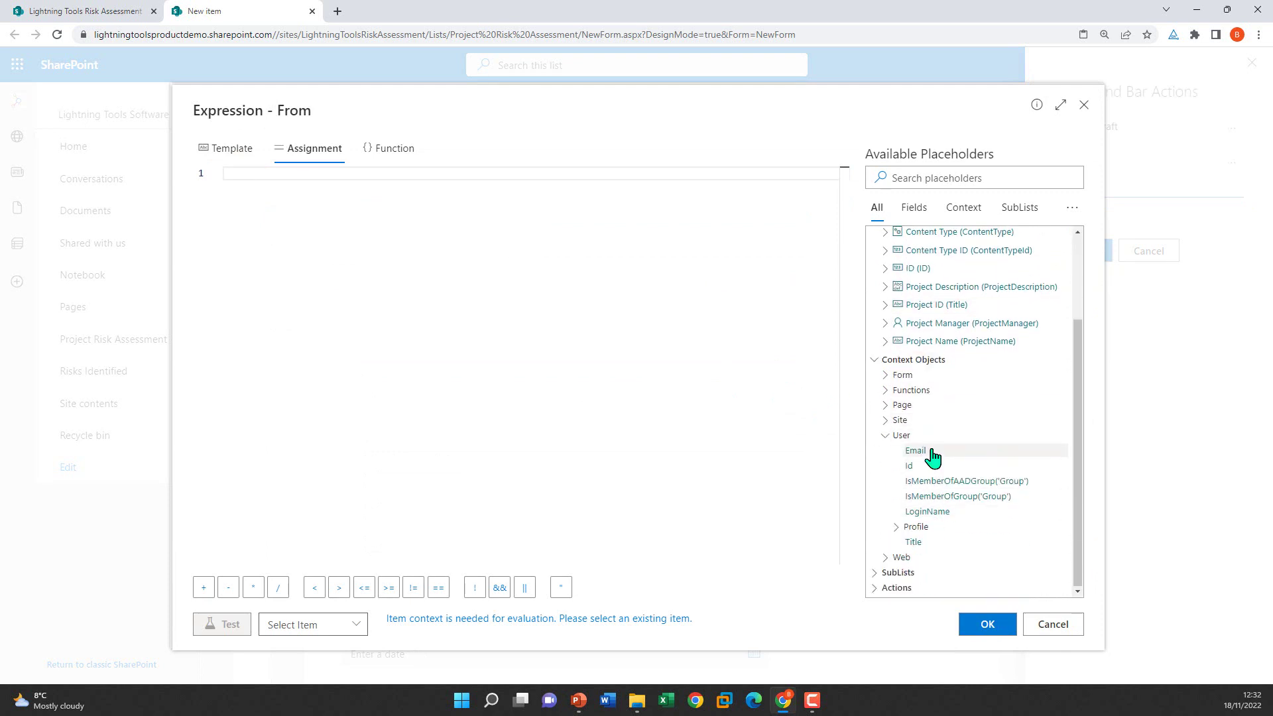
left_click(916, 451)
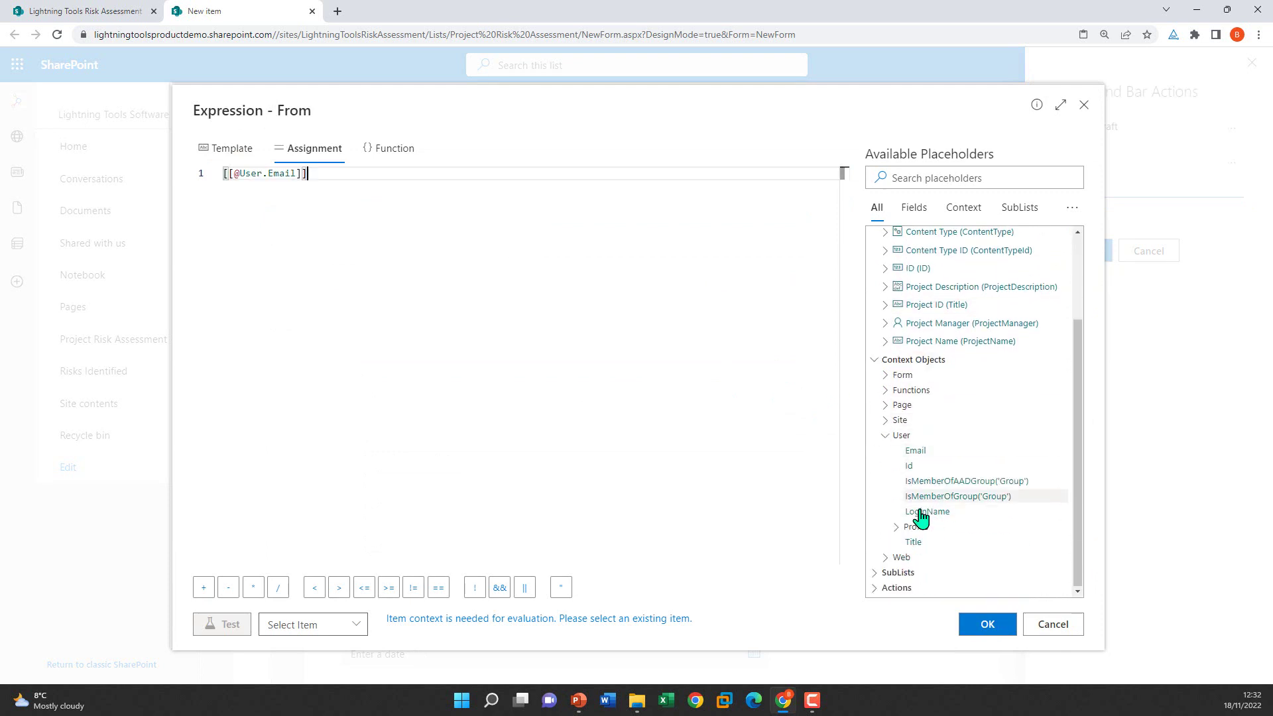
left_click(988, 625)
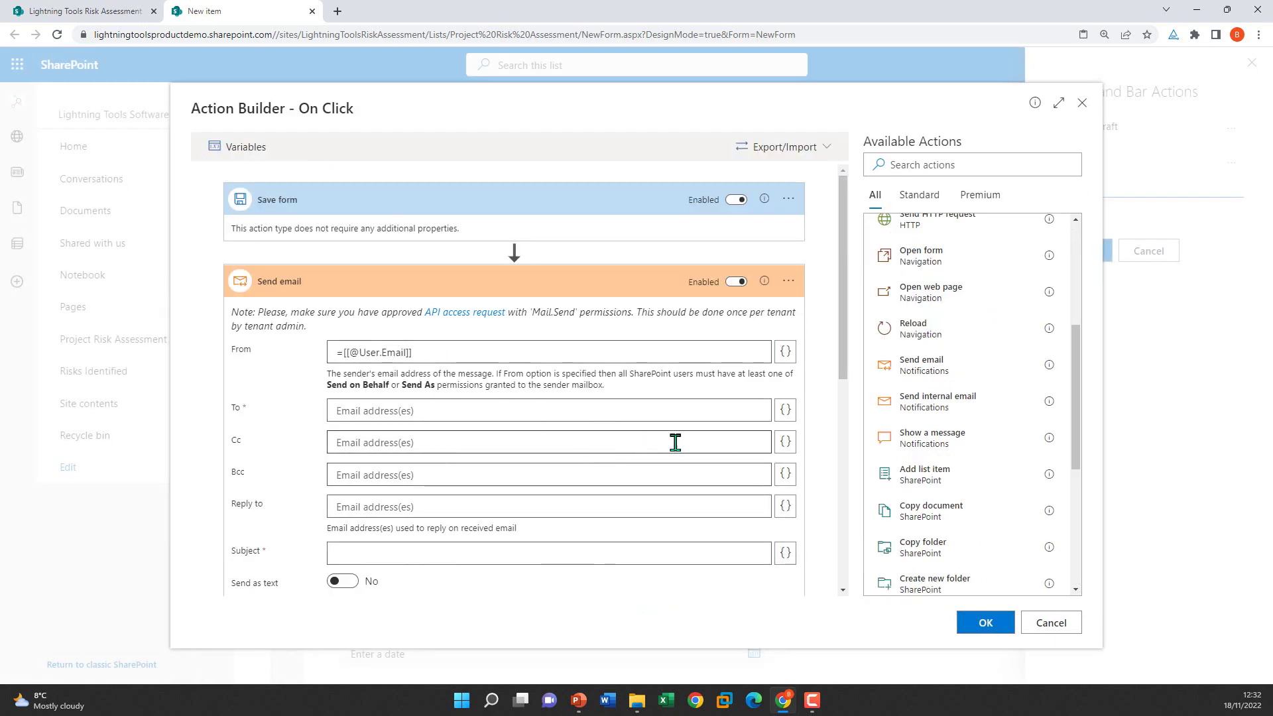
Step: Address the email to [[ProjectManager.Email]]
left_click(785, 410)
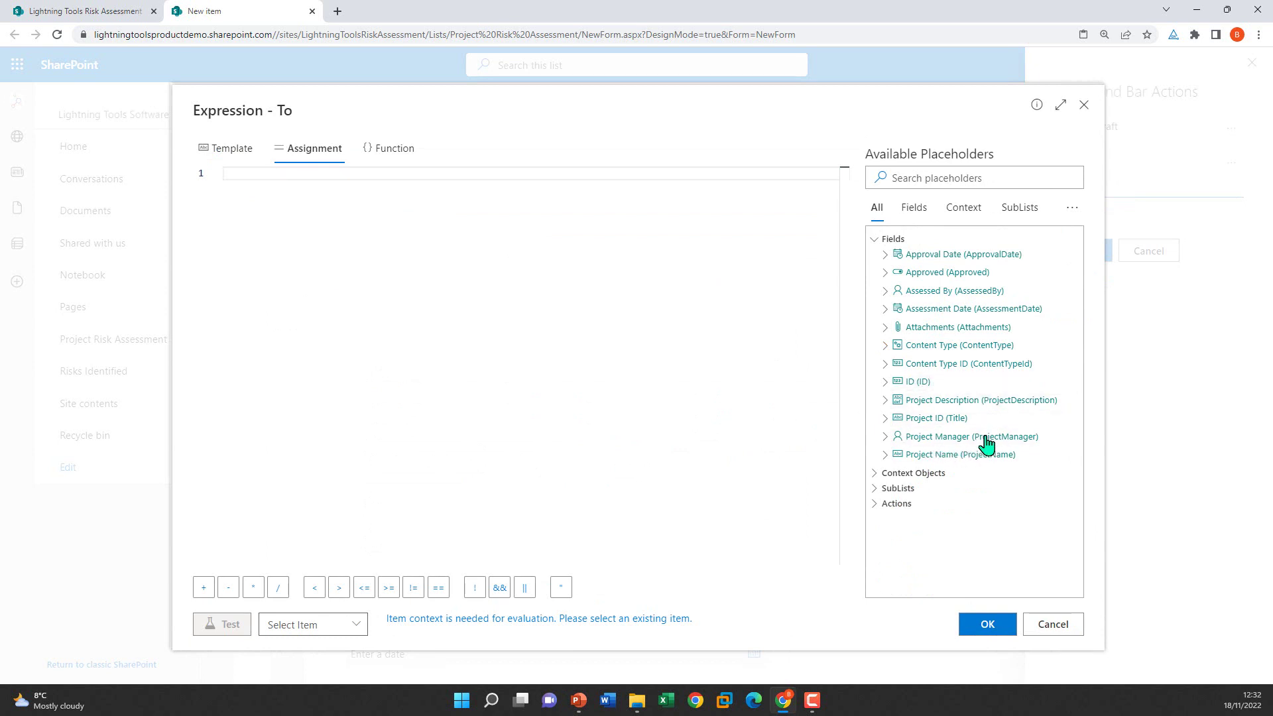
left_click(886, 438)
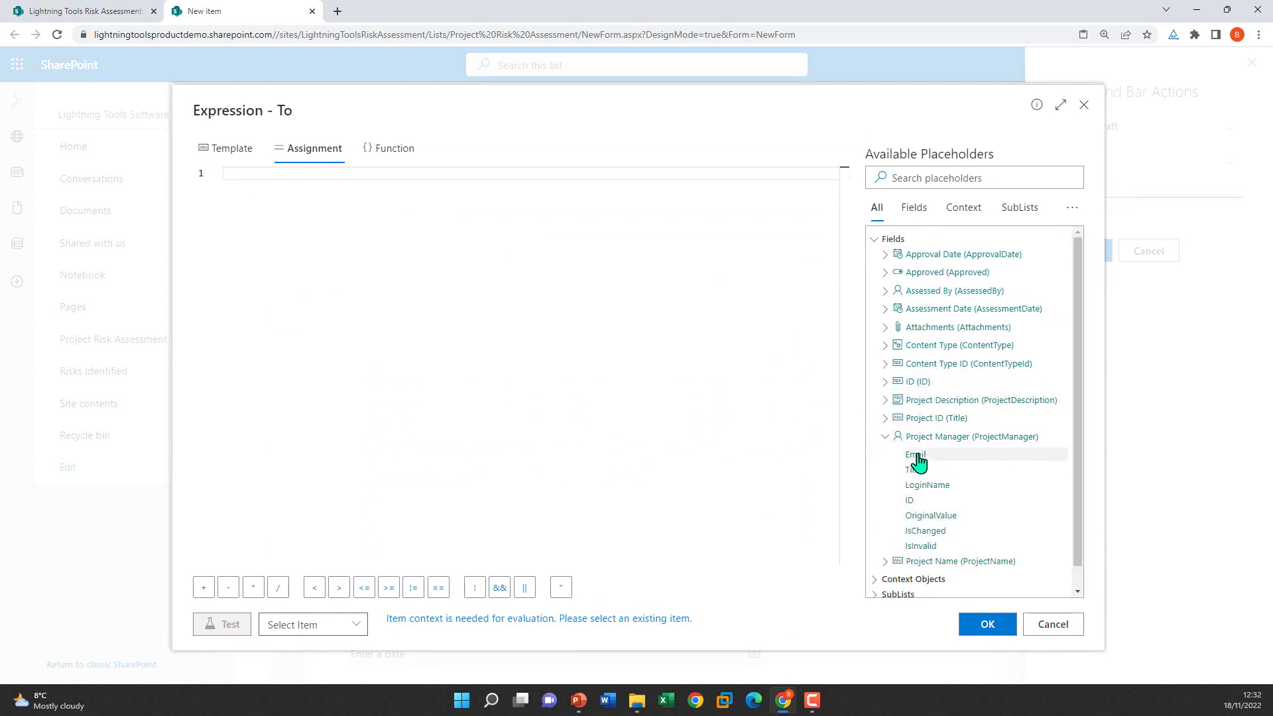
left_click(915, 454)
left_click(987, 625)
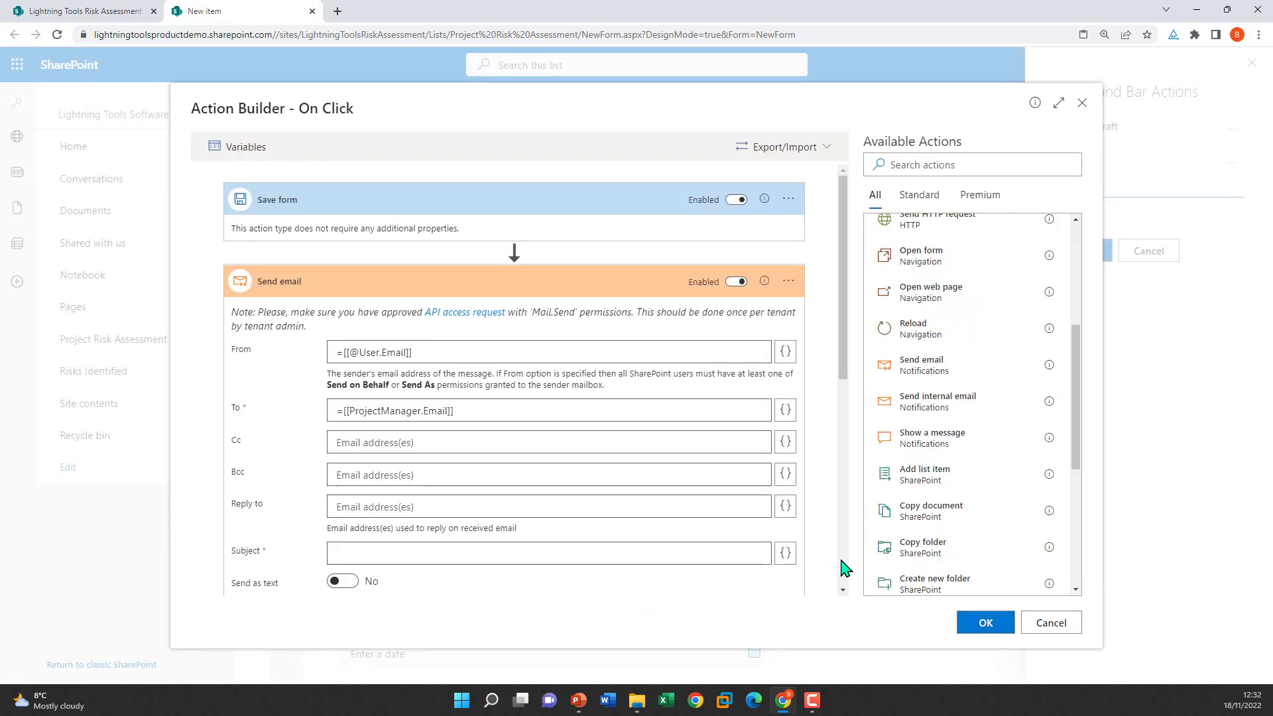
Step: Set the subject to 'New Risk Assessment [[ProjectName]]', removing the stray extra brackets
scroll(491, 494, "down", 1)
scroll(488, 494, "down", 2)
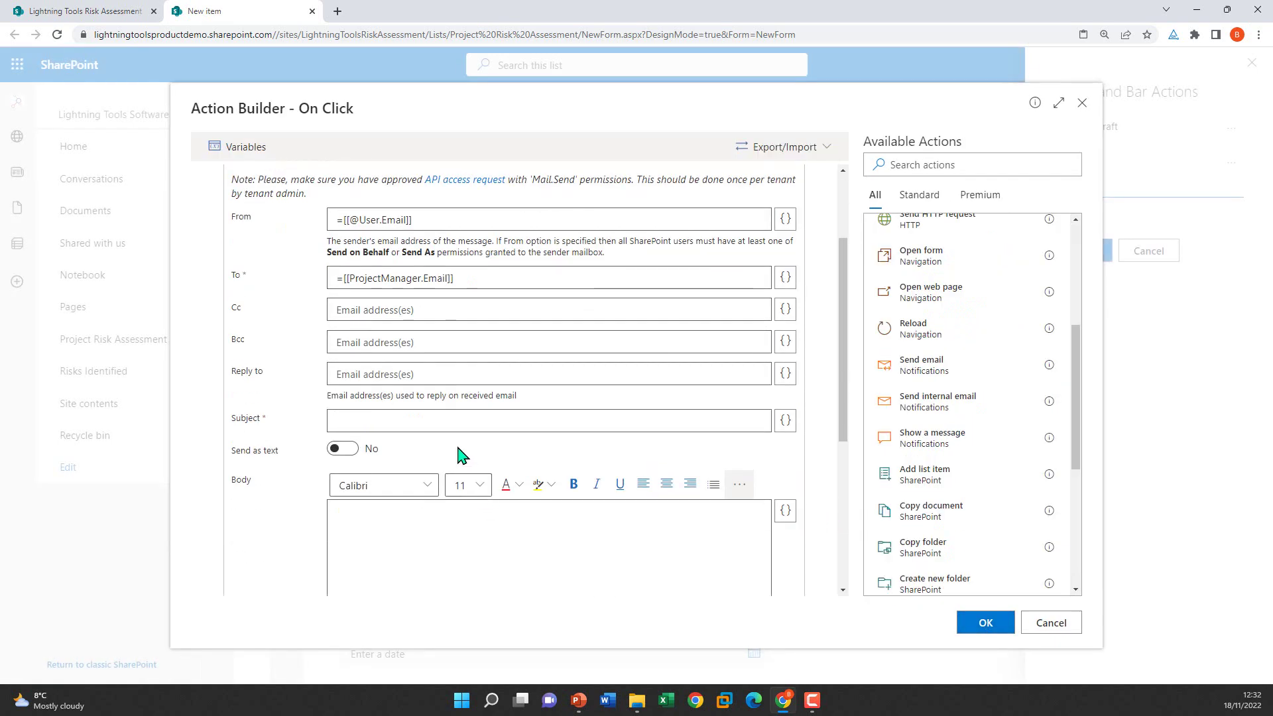
left_click(461, 424)
type("New Risk Assessment")
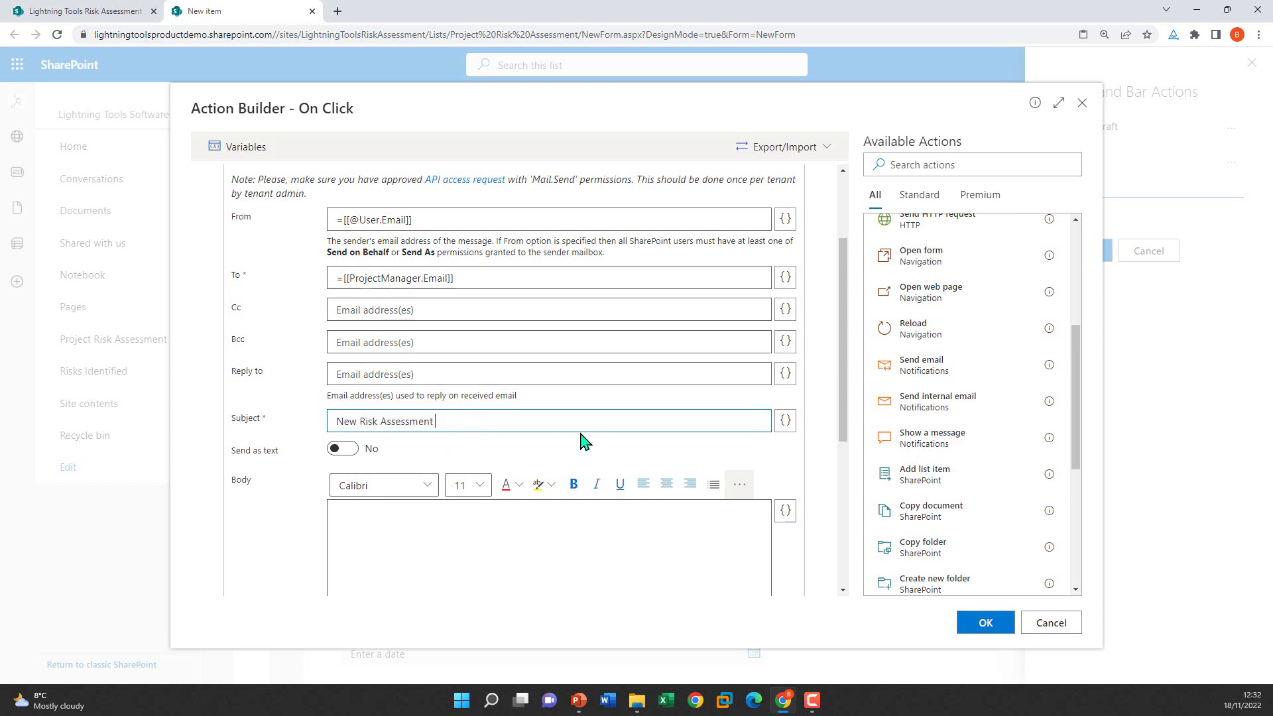
left_click(785, 424)
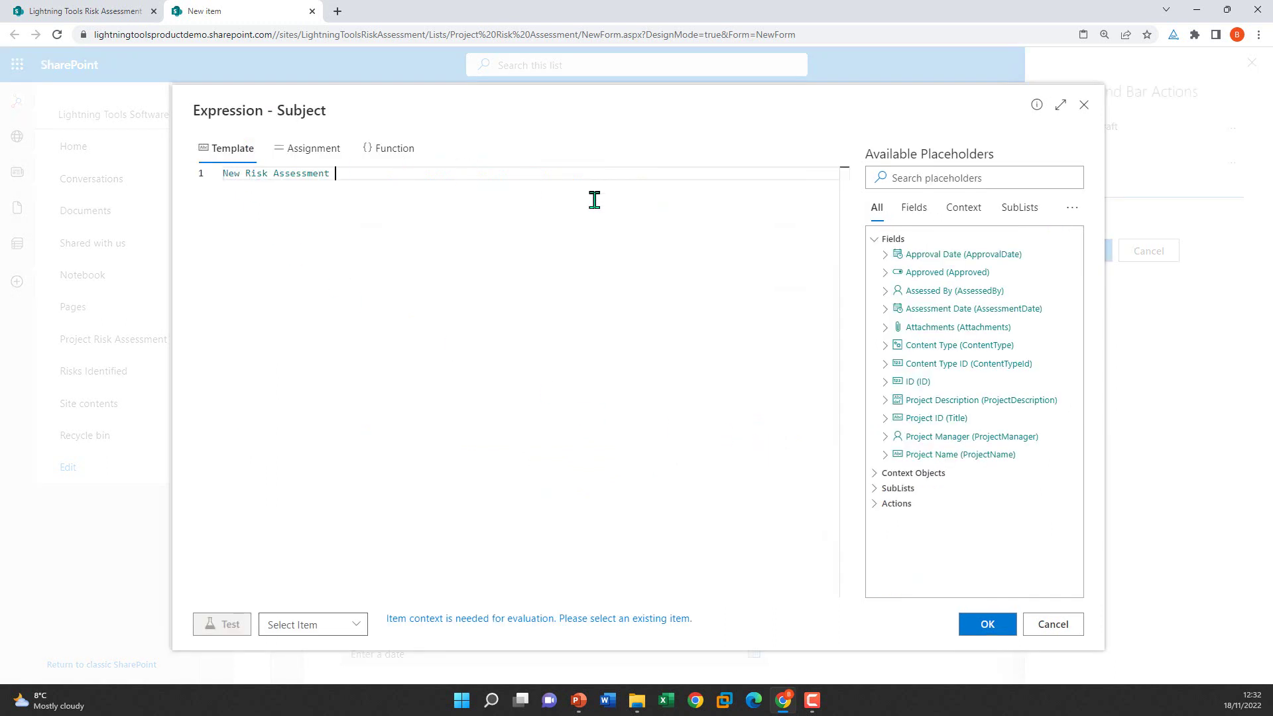
type("[[")
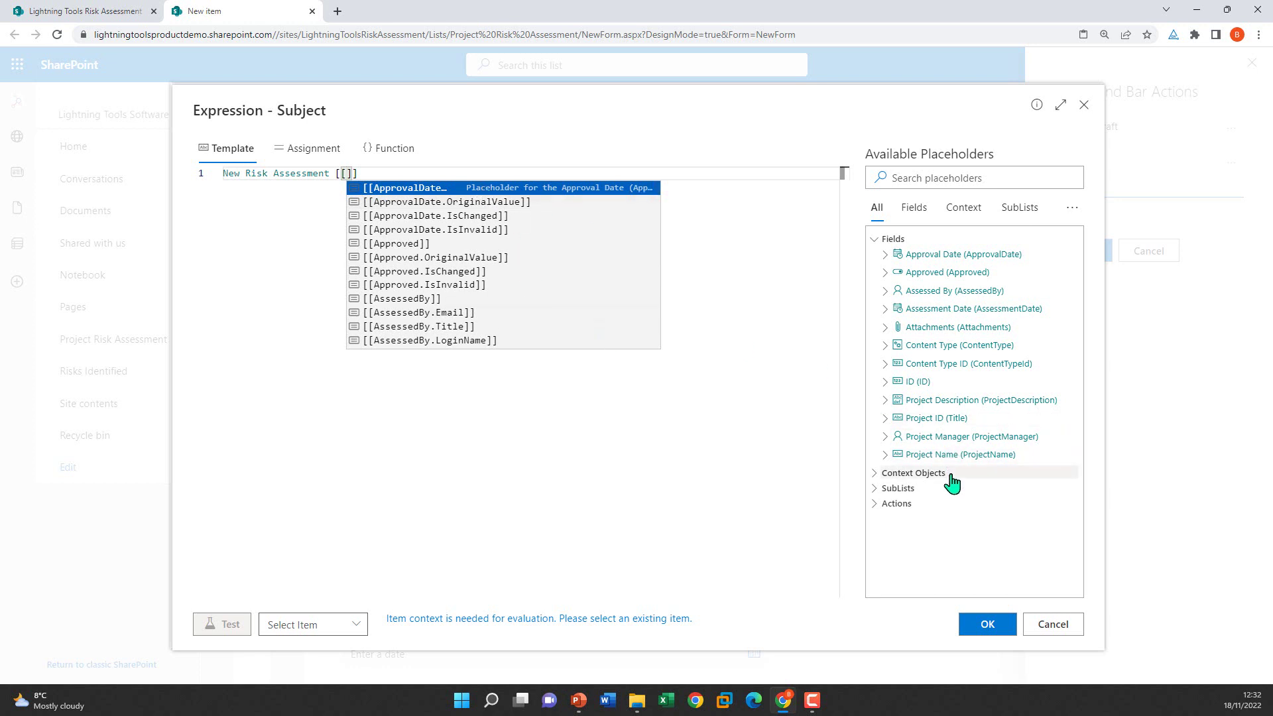
left_click(981, 455)
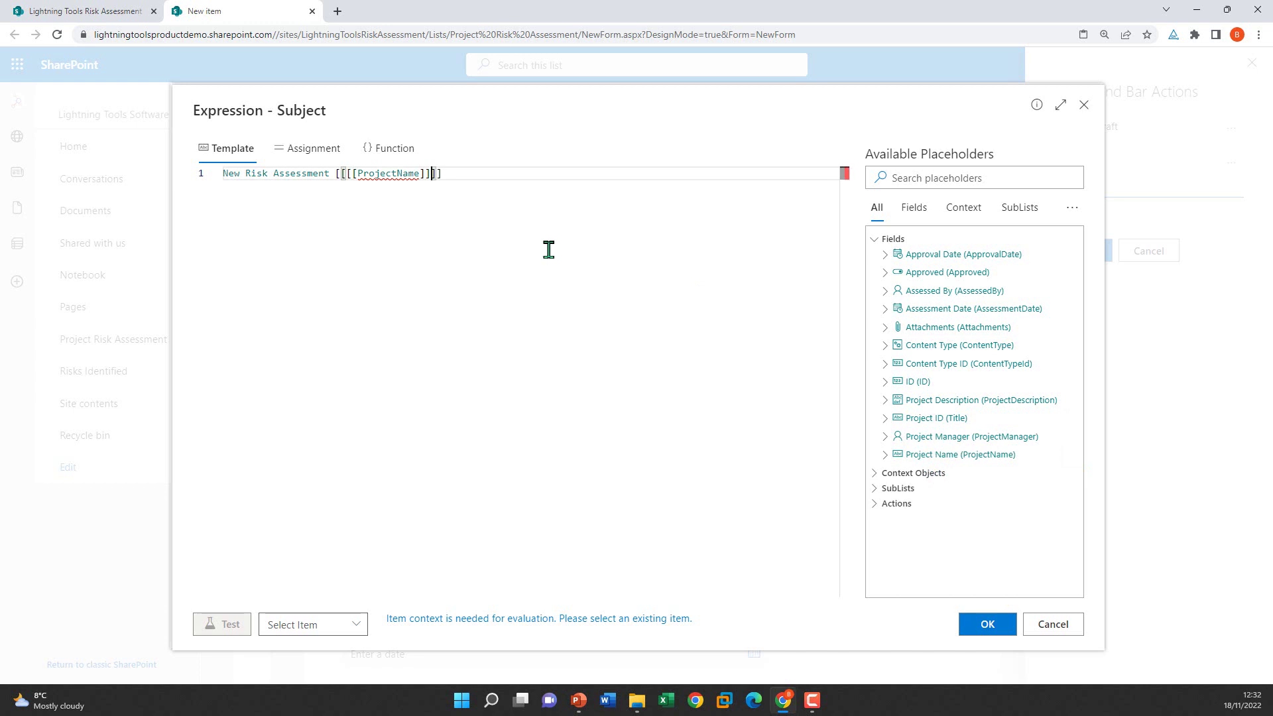
left_click(349, 174)
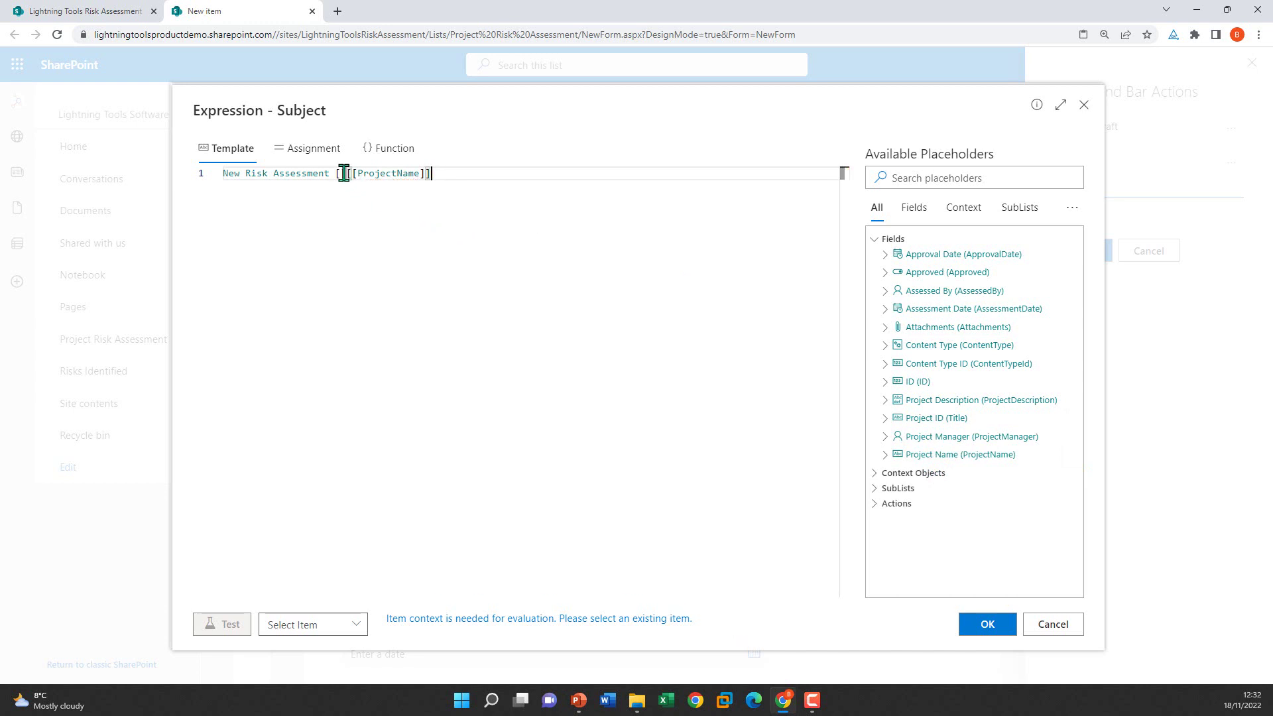
key("BackSpace")
key("BackSpace")
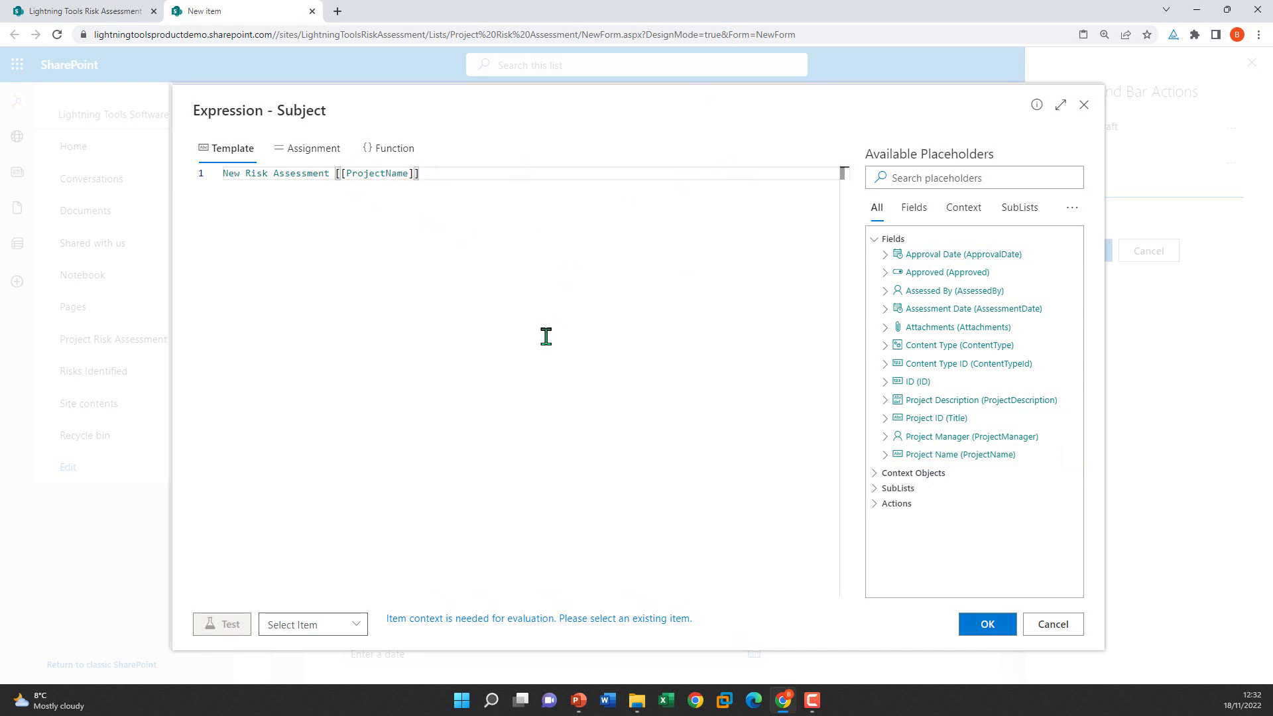
left_click(971, 628)
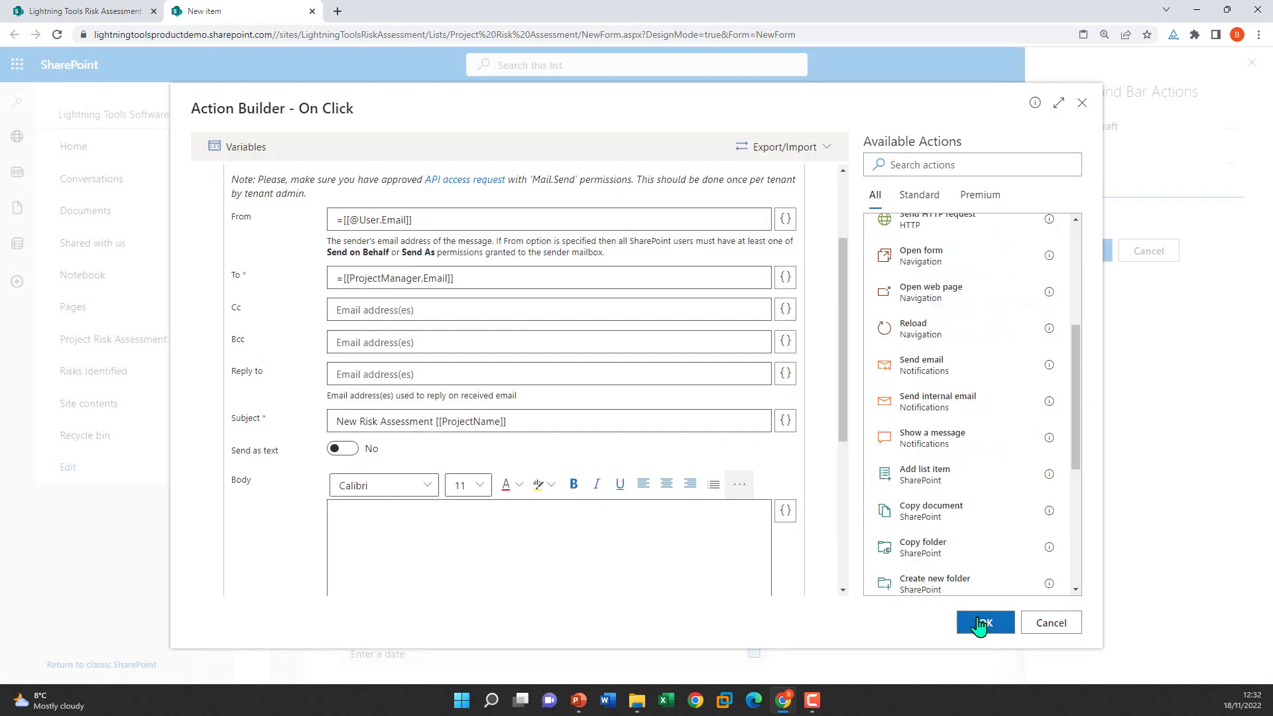
Step: Write the body 'Dear Manager......' with 'New Risk Assessment Form for your perusal.......' on a new line
scroll(541, 350, "down", 4)
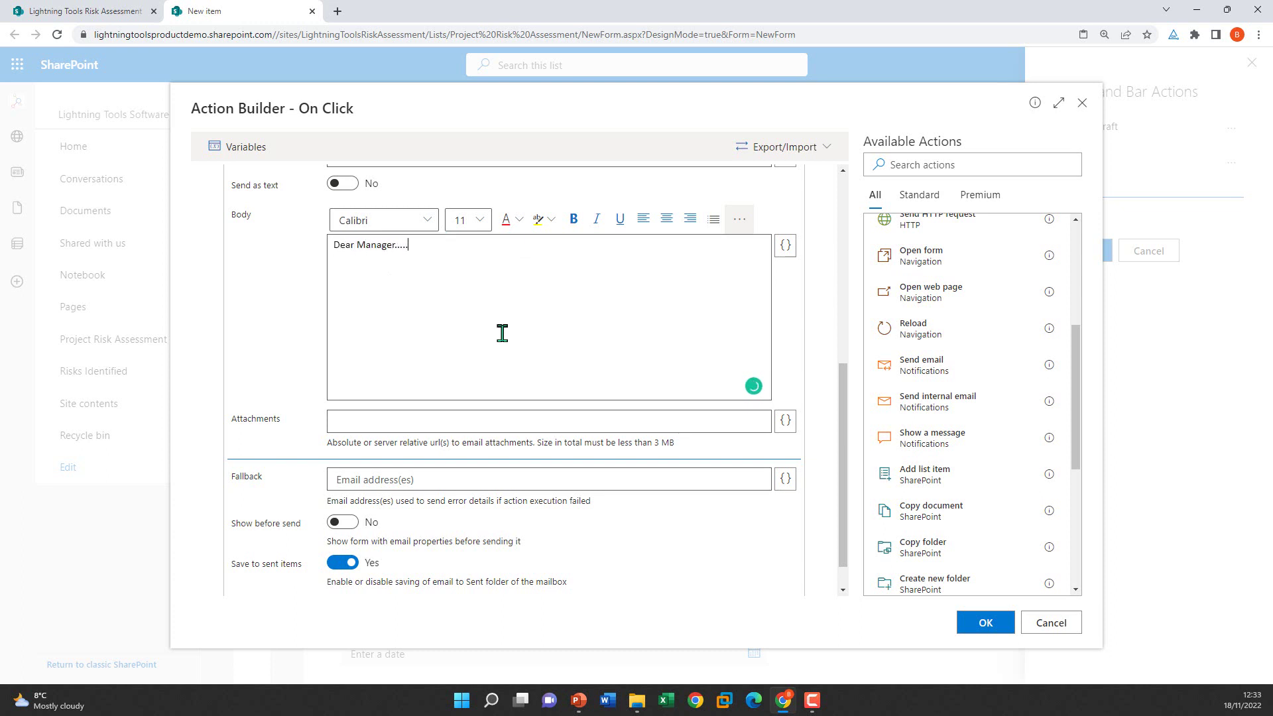
key("Return")
type("N")
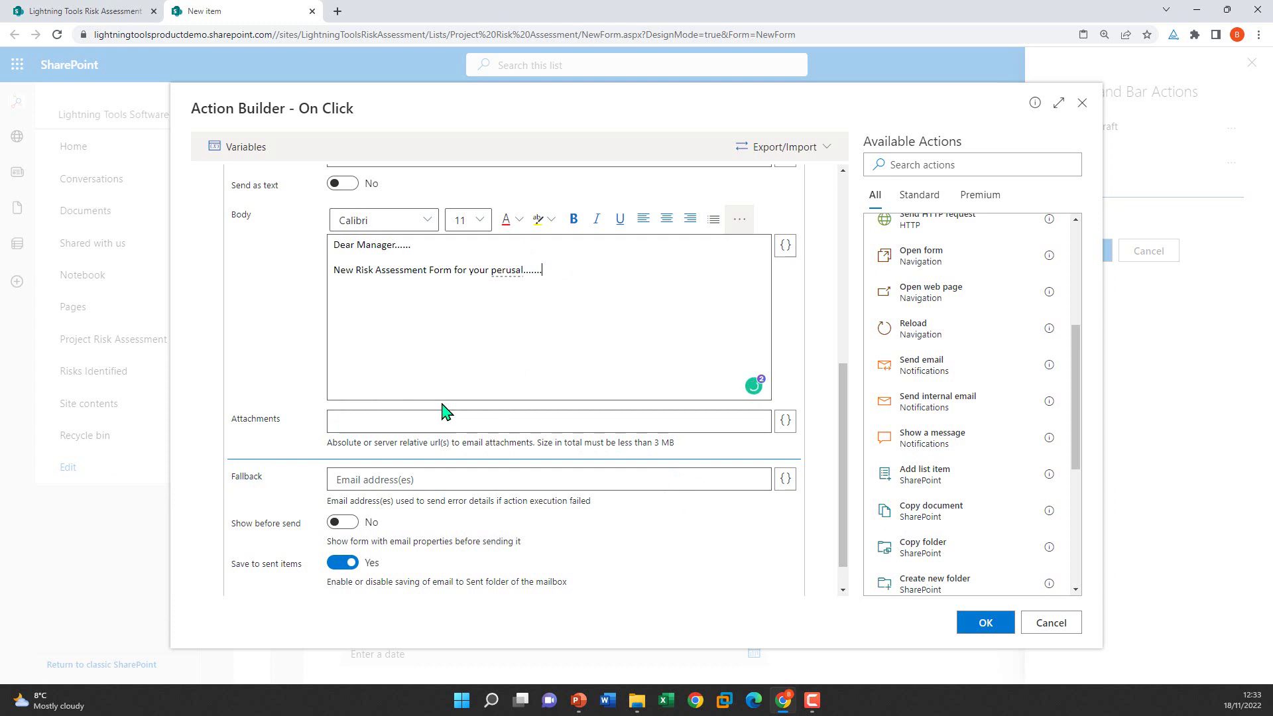
scroll(555, 507, "down", 1)
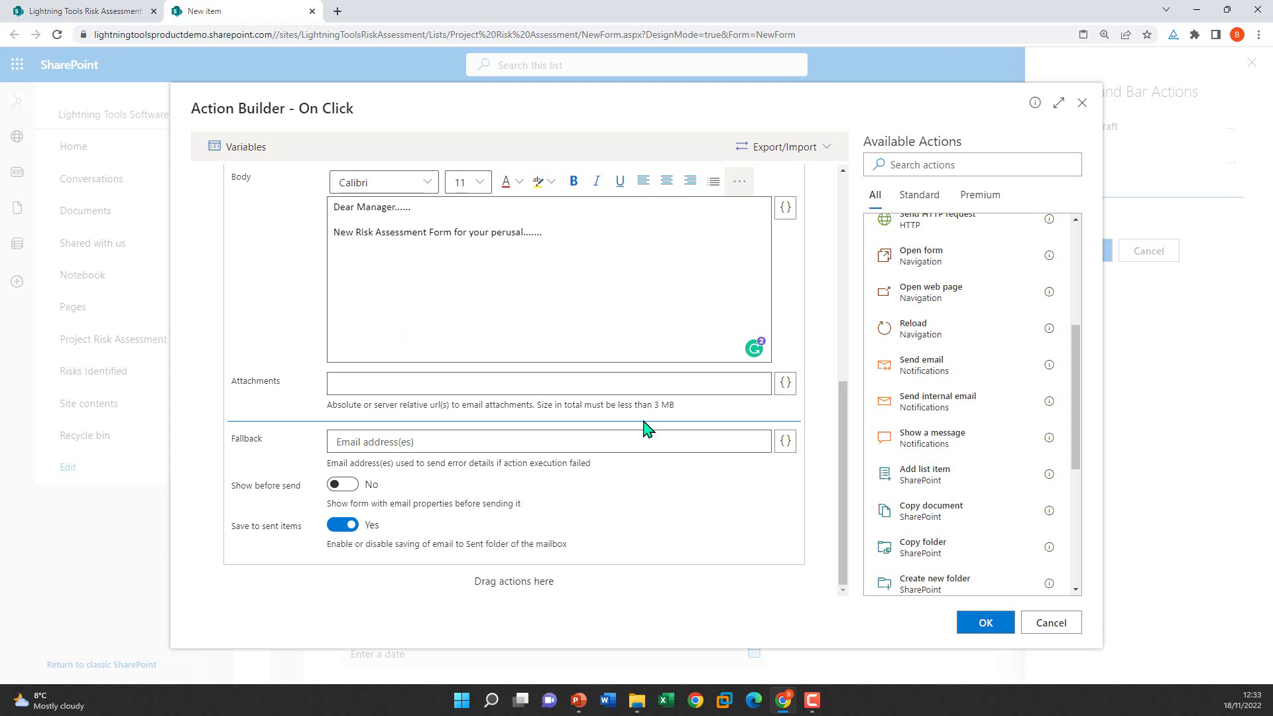
scroll(608, 369, "up", 5)
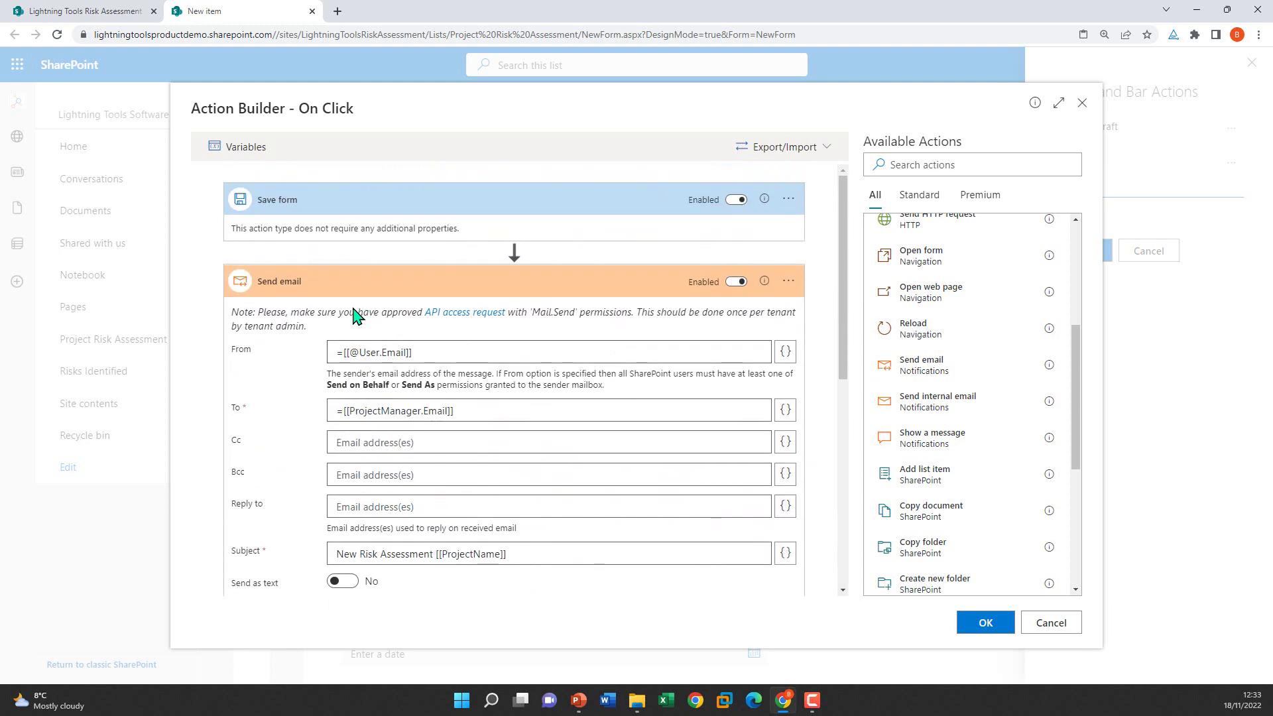
scroll(654, 460, "down", 6)
scroll(1000, 411, "down", 5)
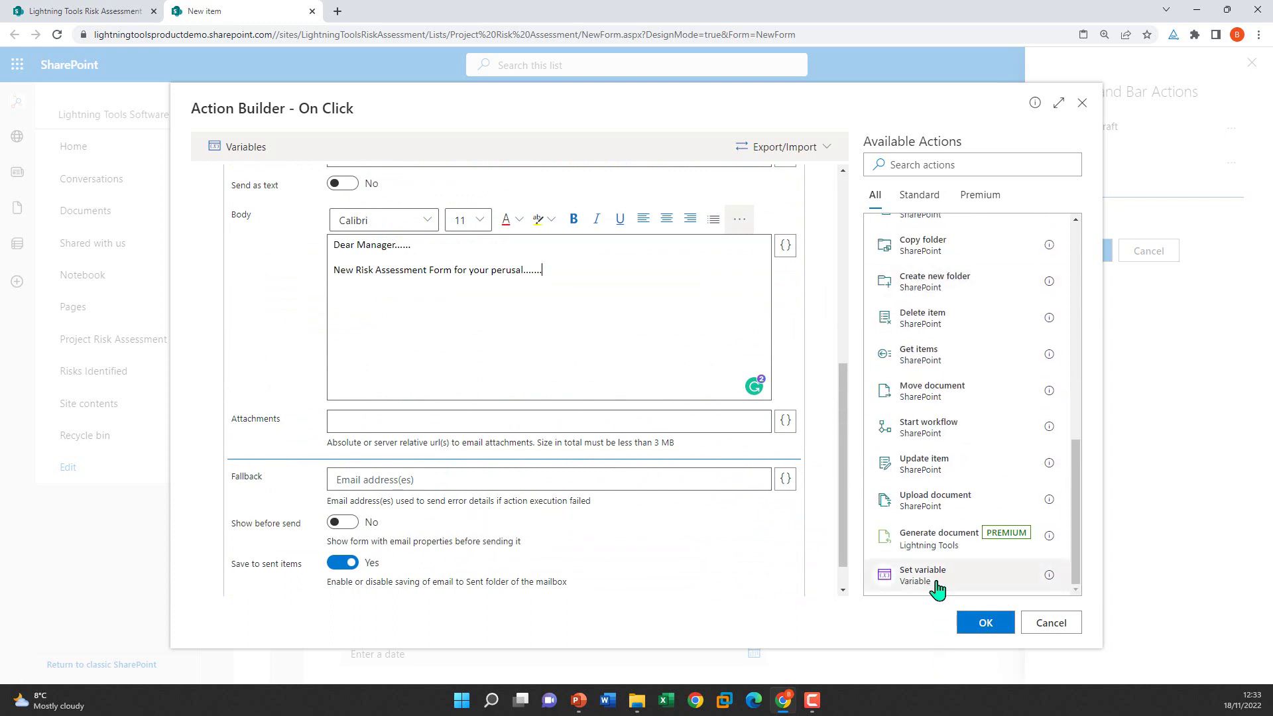
Step: Add a Show a message step after the email, shown as a status
scroll(937, 588, "up", 2)
scroll(936, 582, "up", 4)
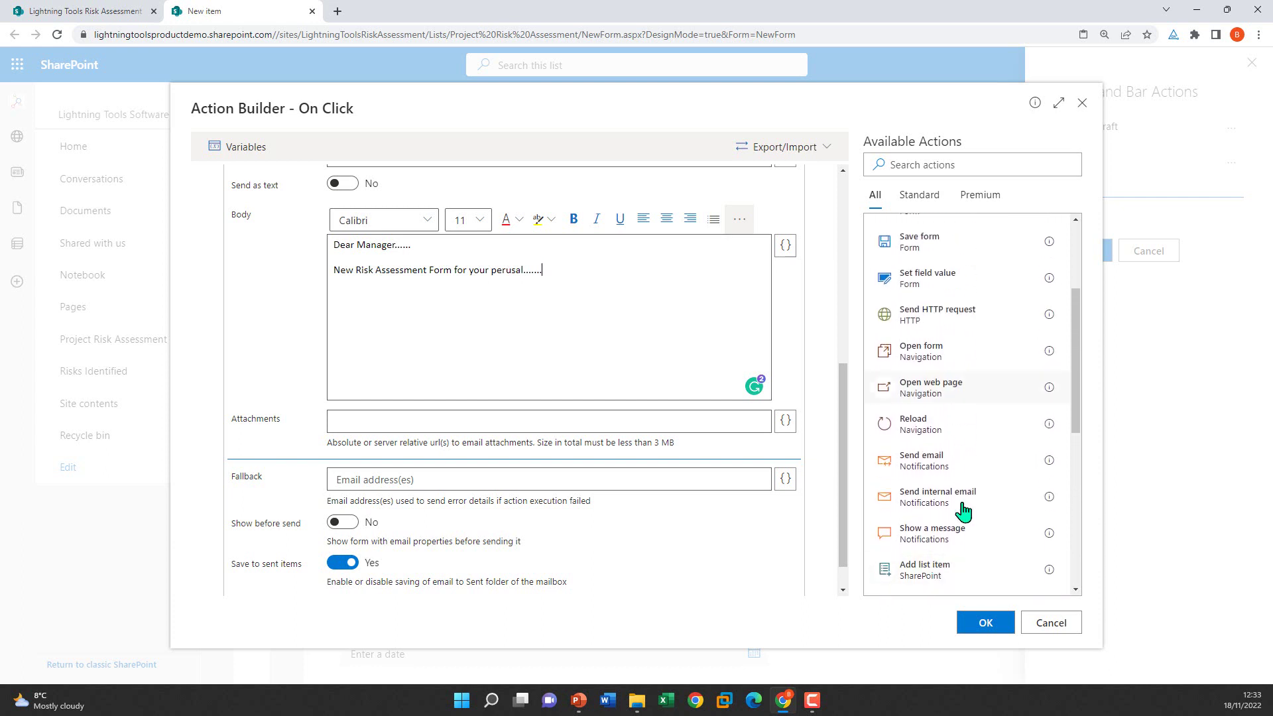
left_click(938, 539)
left_click(464, 554)
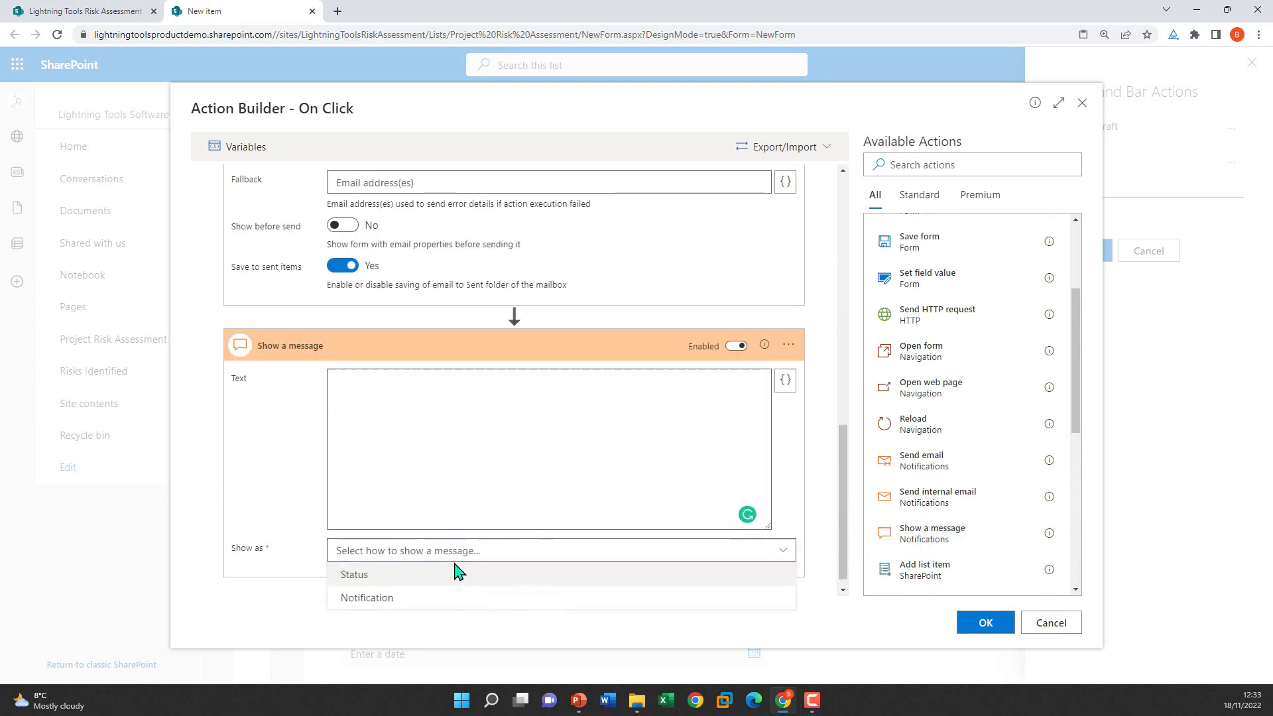
left_click(511, 574)
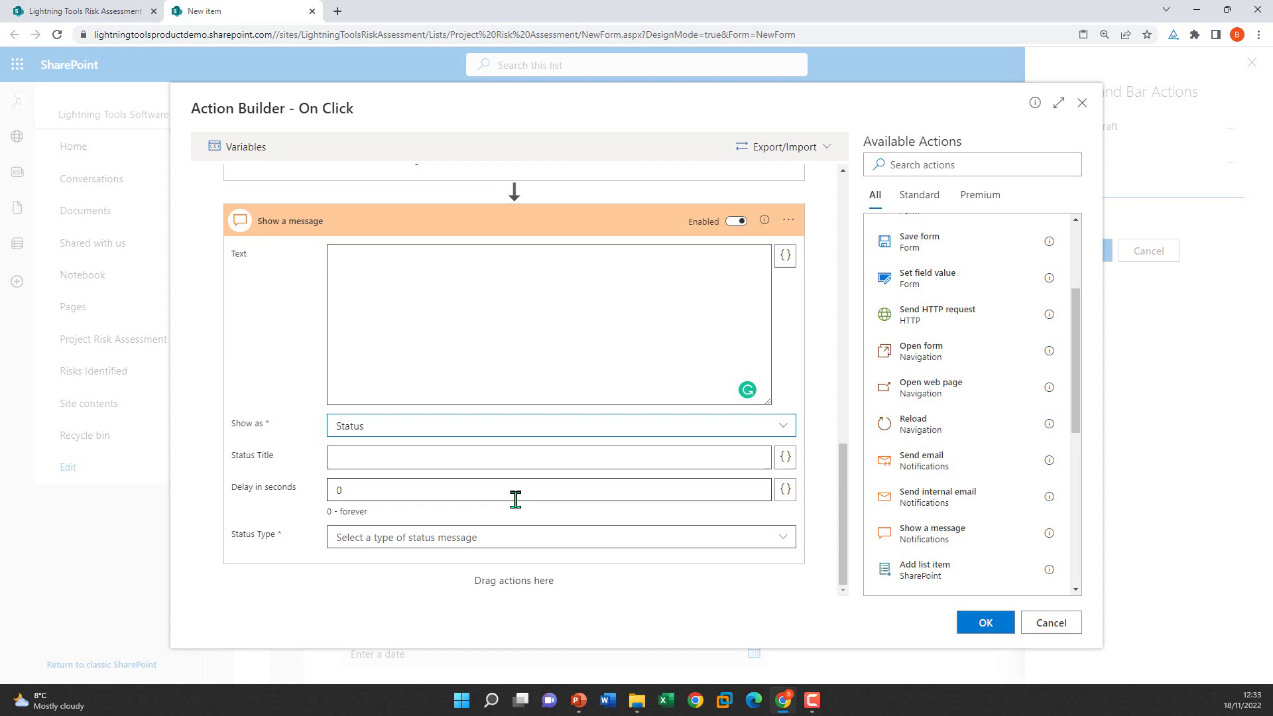
Step: Give the status message title Success, a 5-second delay and Success status type
left_click(402, 454)
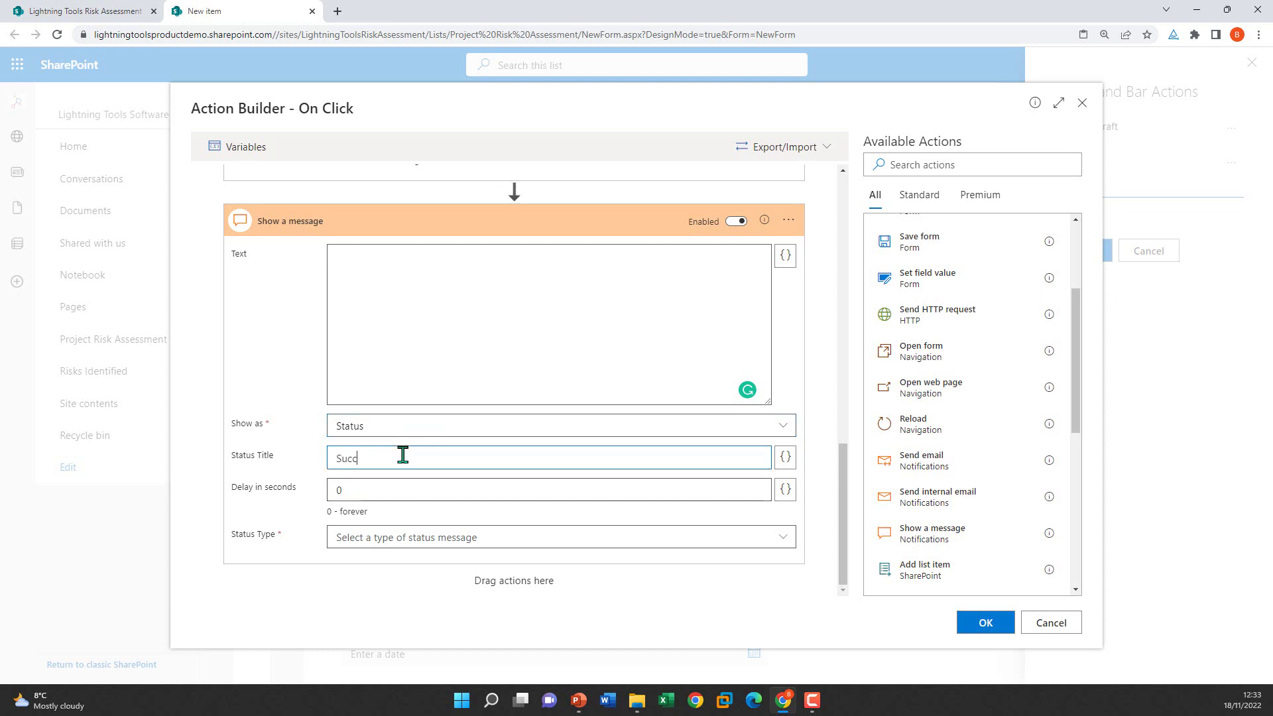
left_click(425, 491)
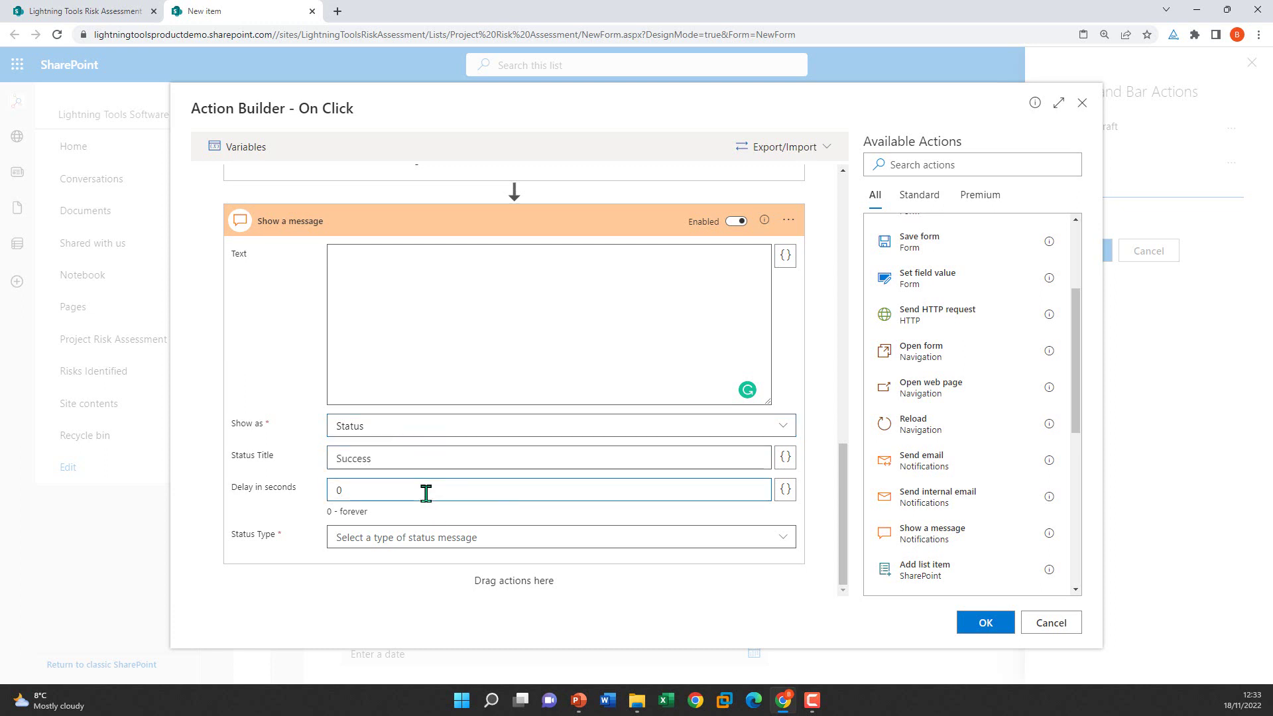
key("BackSpace")
type("5")
left_click(410, 540)
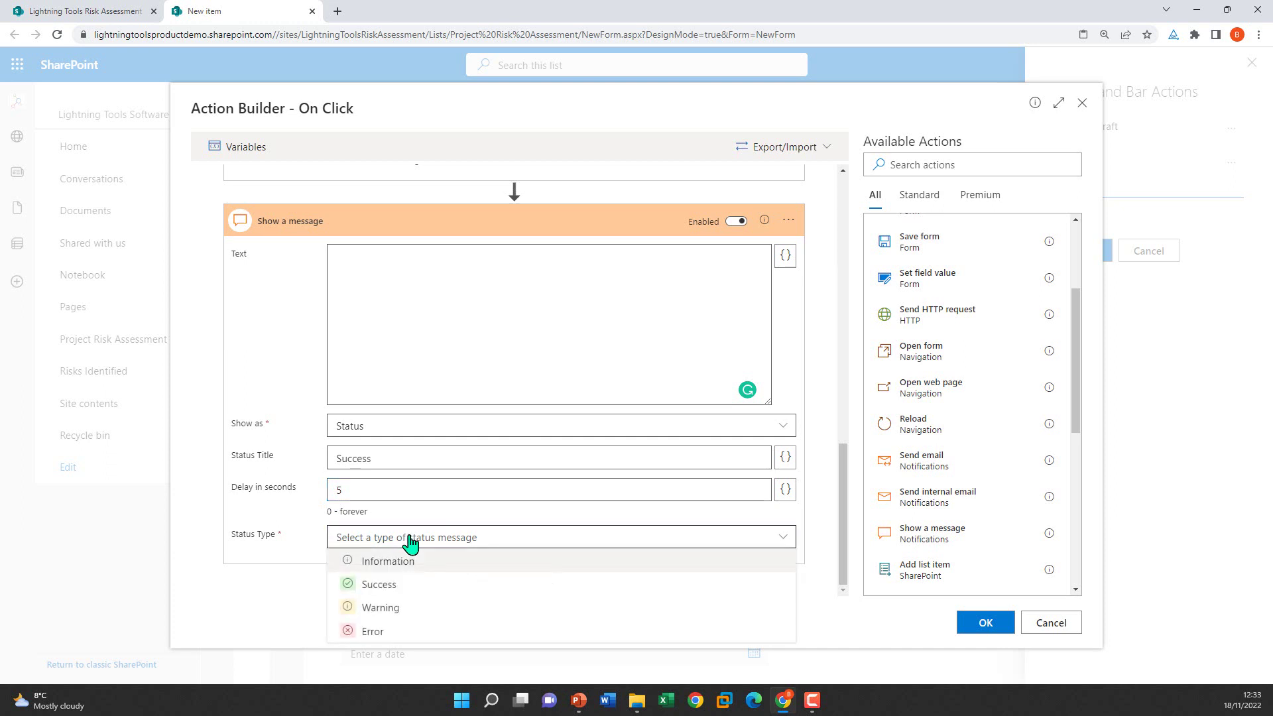
left_click(435, 584)
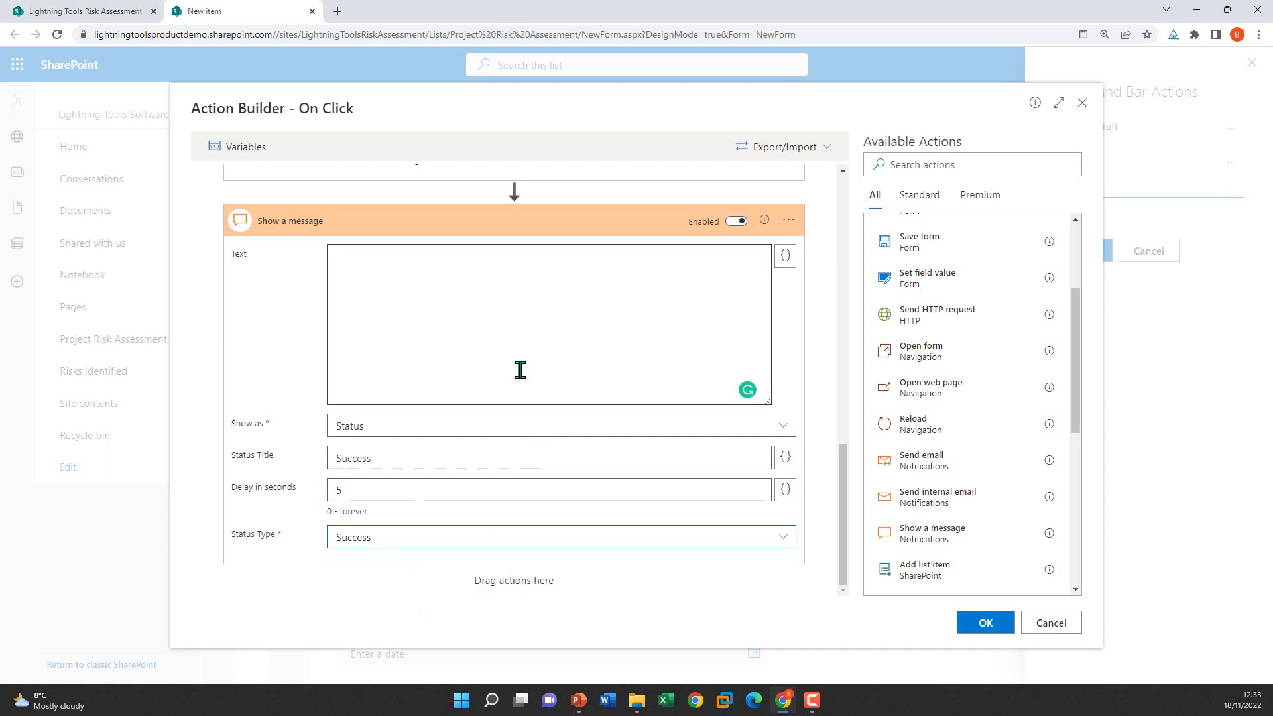
Step: Set the message text to 'Risk Assessment Form is submitted successfully.' and confirm the actions
left_click(525, 330)
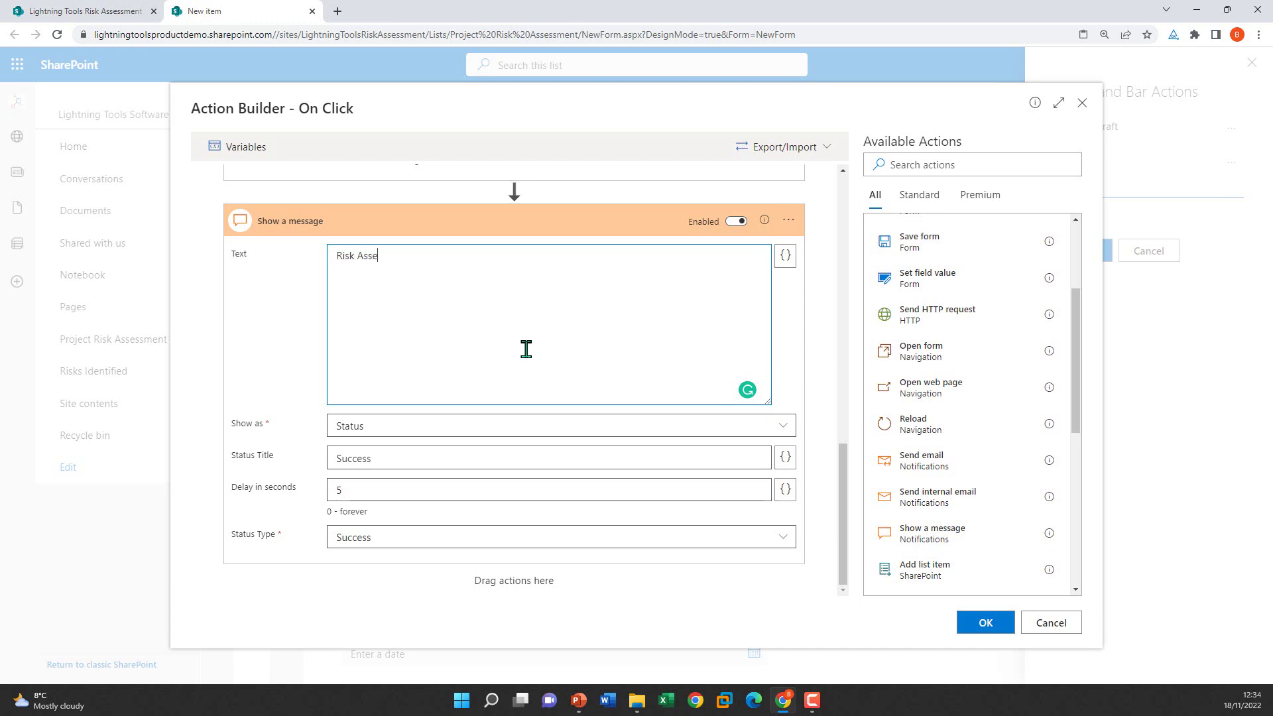
type("Risk Assessment Form is sub")
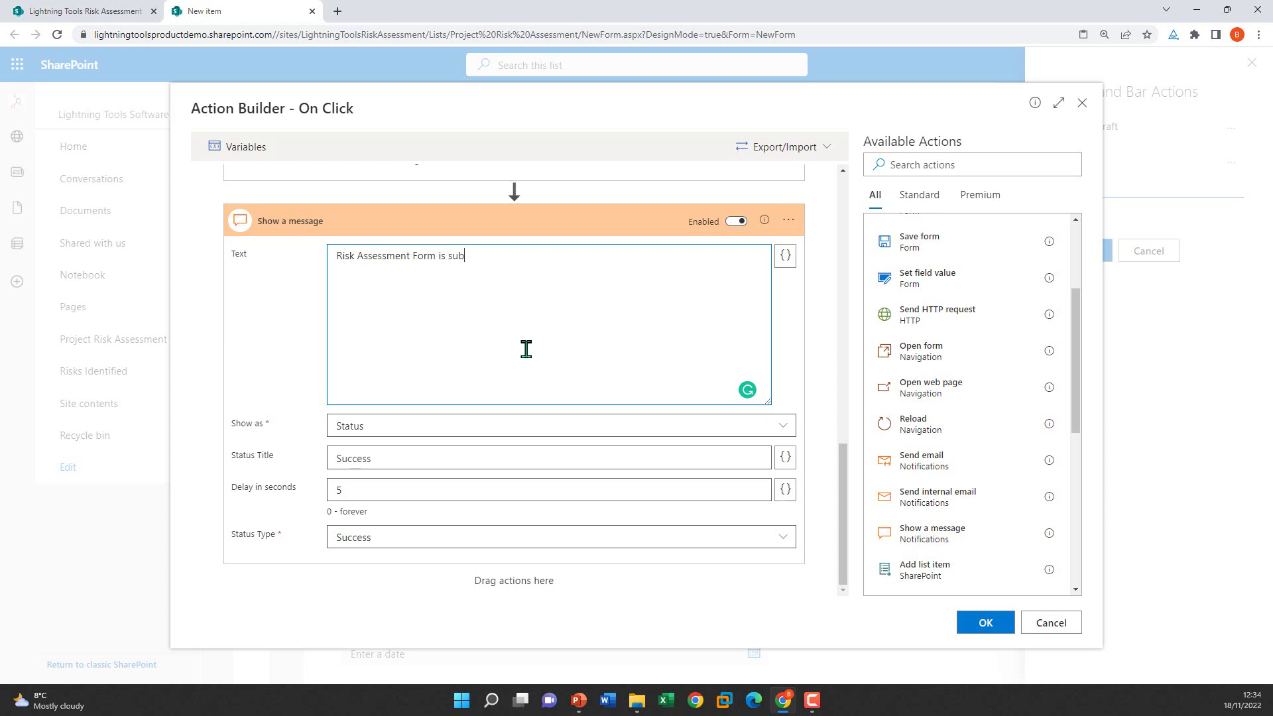
type("mitted successfully.")
left_click(984, 623)
Step: Append a Close form step to the Save & Submit flow, check Variables, and confirm the sequence
left_click(637, 496)
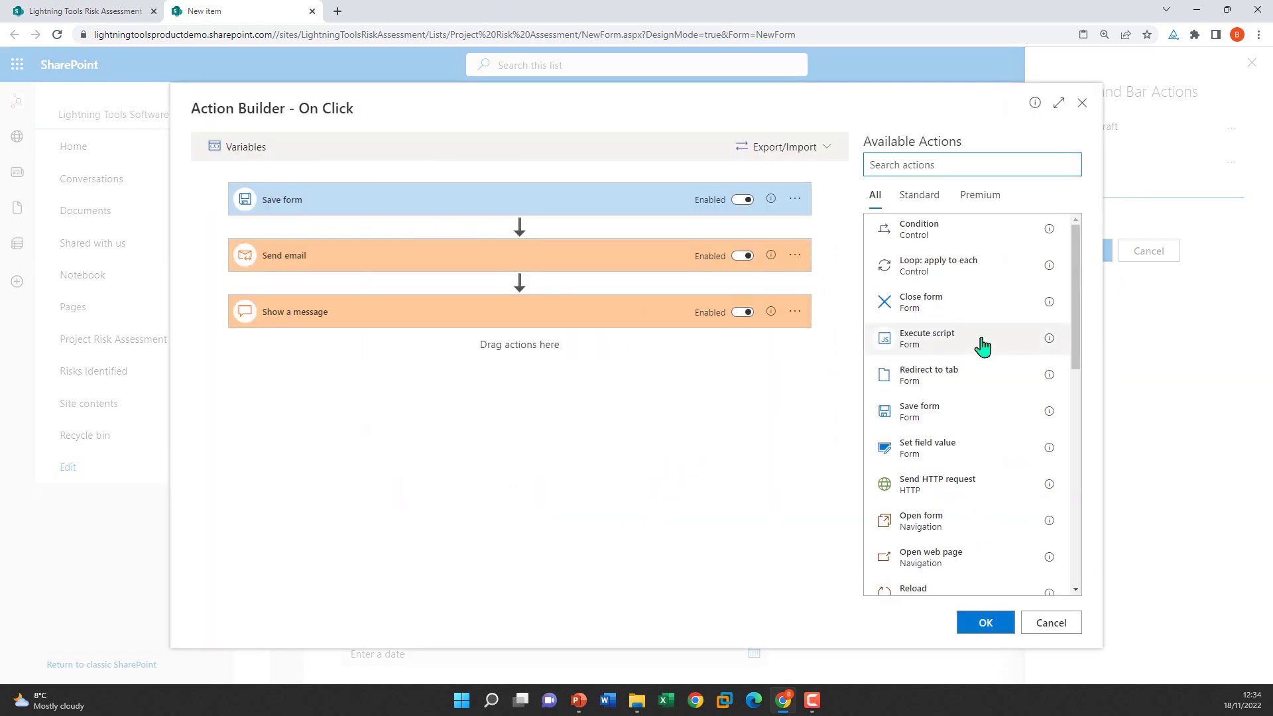
scroll(968, 252, "down", 3)
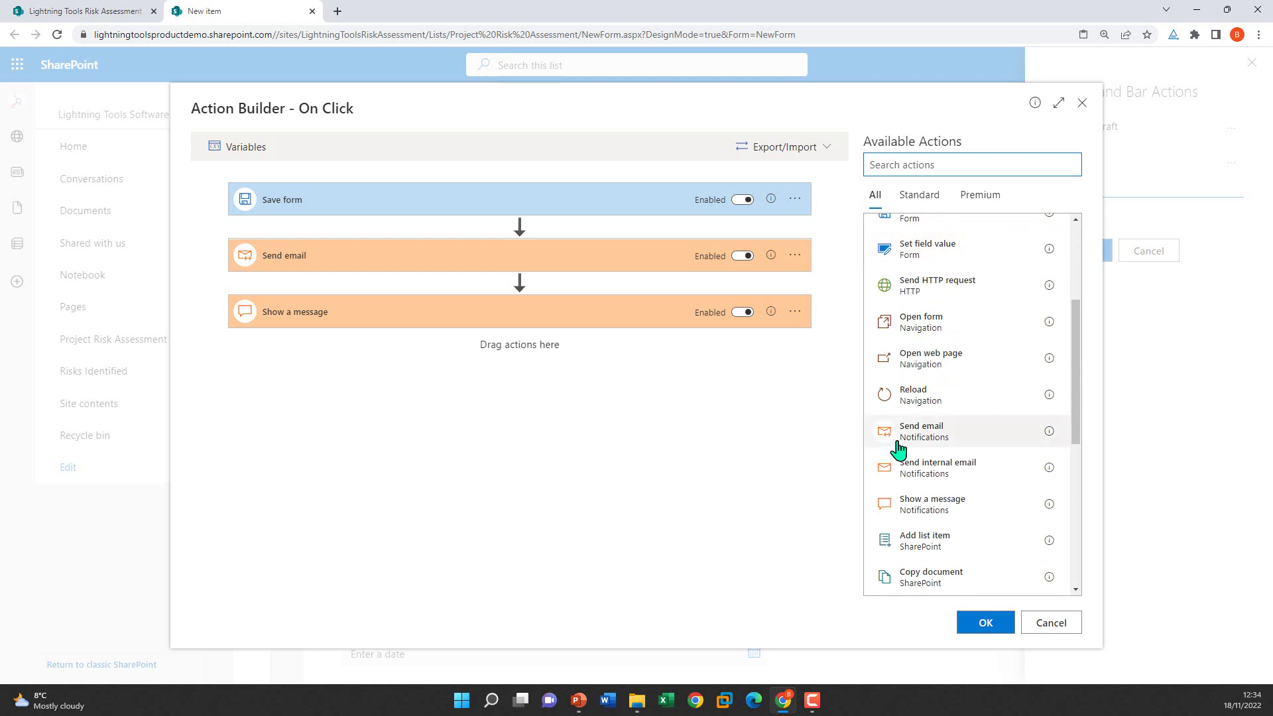
scroll(905, 451, "up", 2)
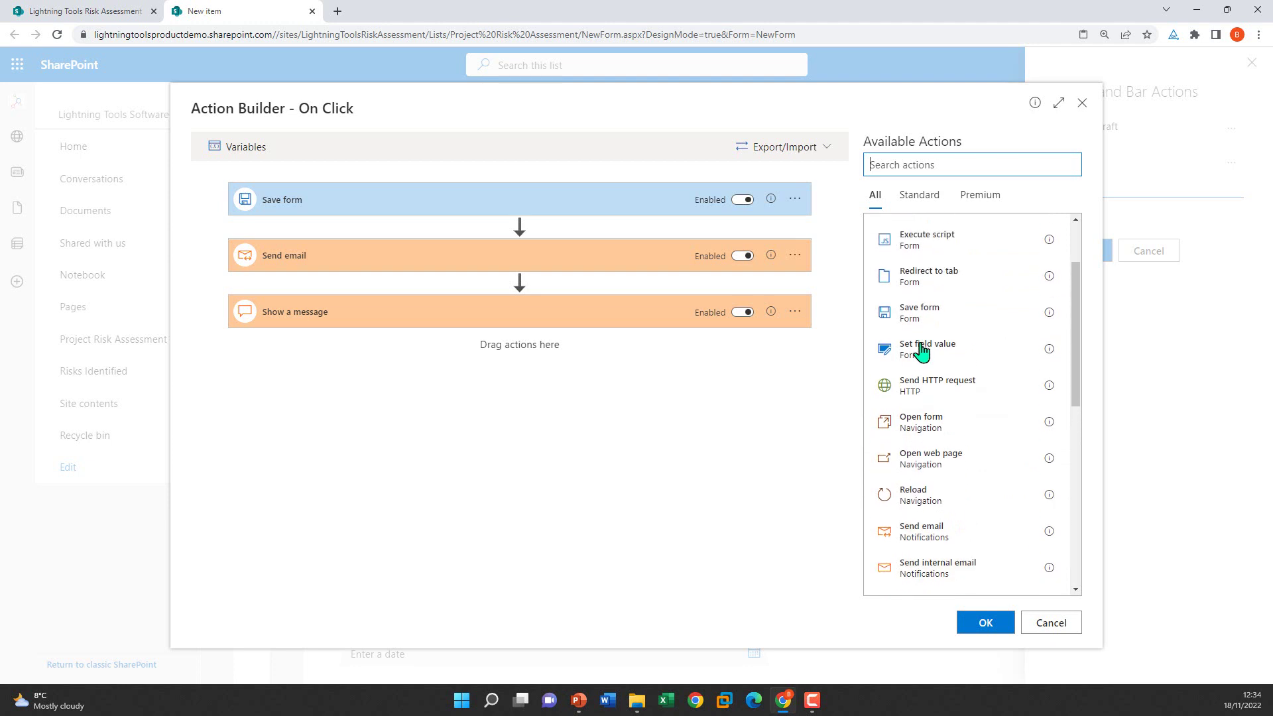
scroll(924, 273, "up", 1)
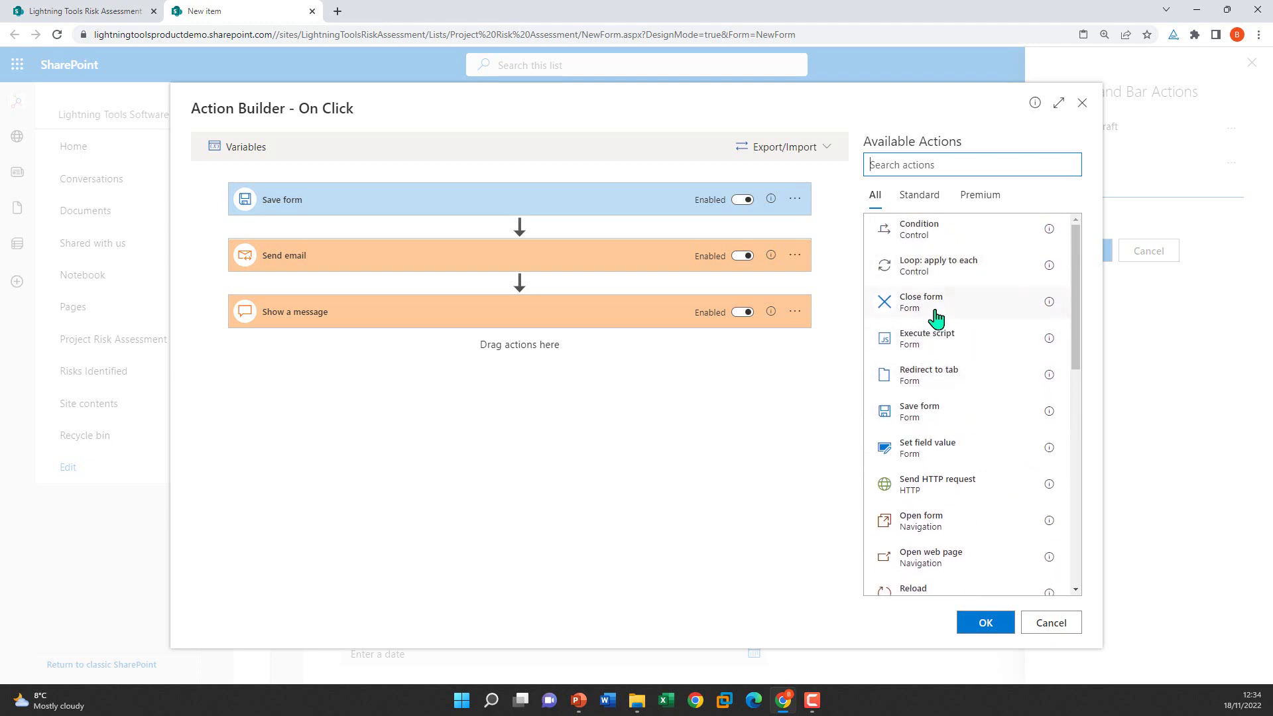
left_click_drag(935, 321, 295, 431)
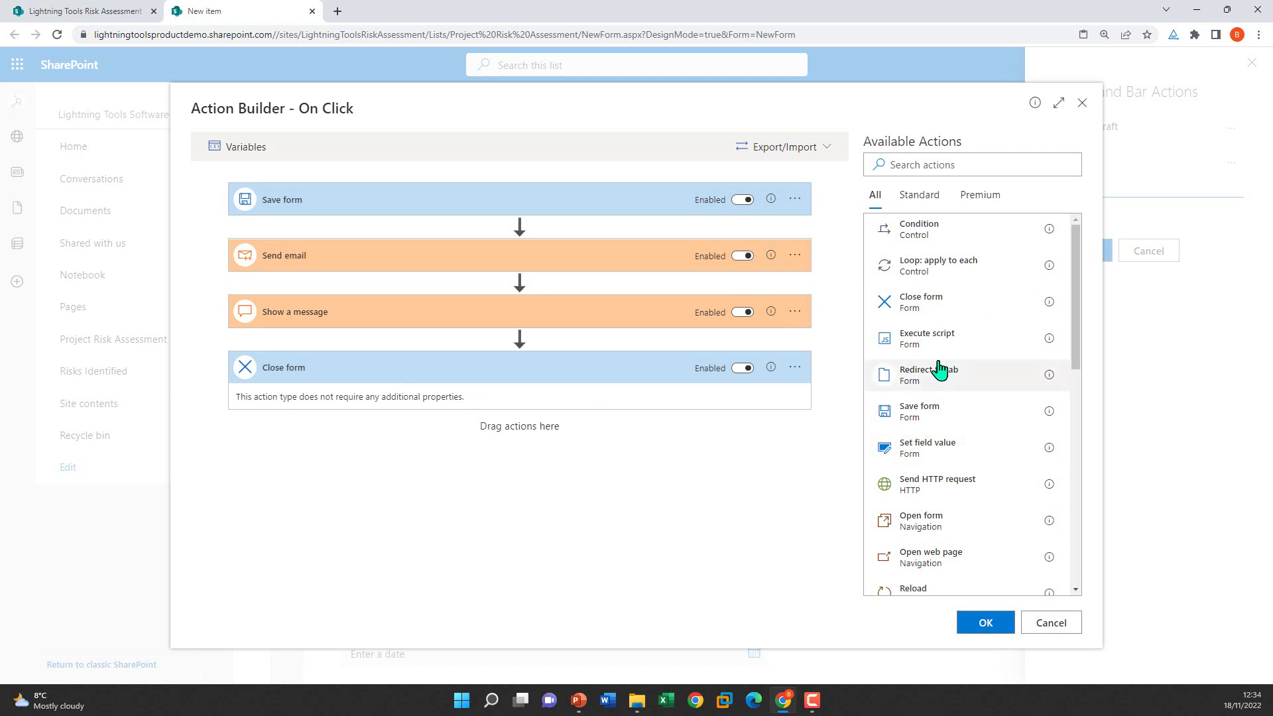
left_click(232, 156)
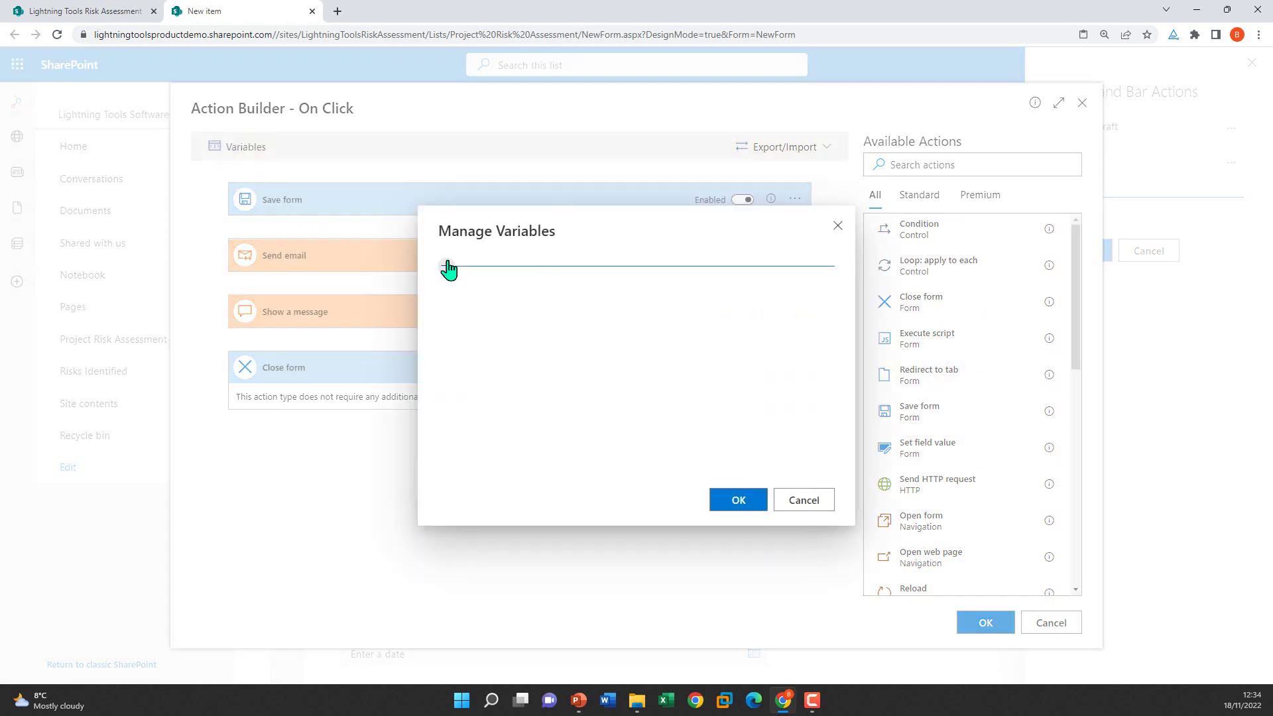
left_click(777, 497)
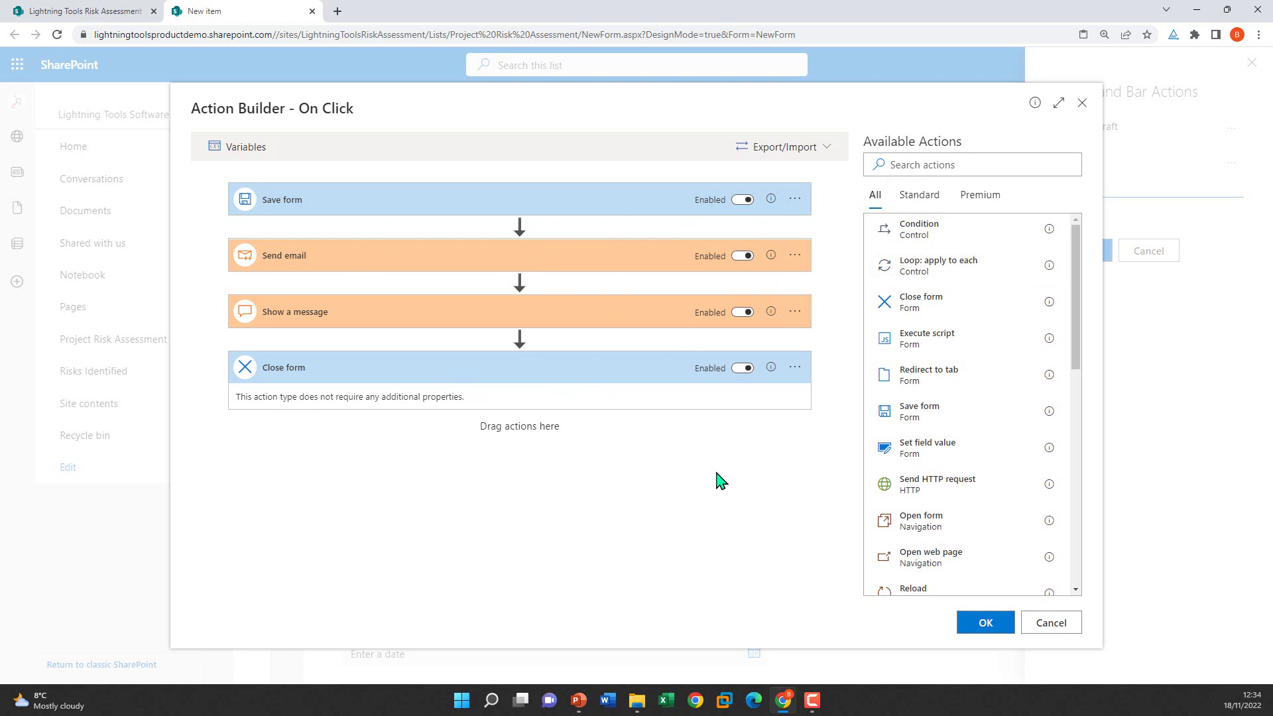
left_click(984, 626)
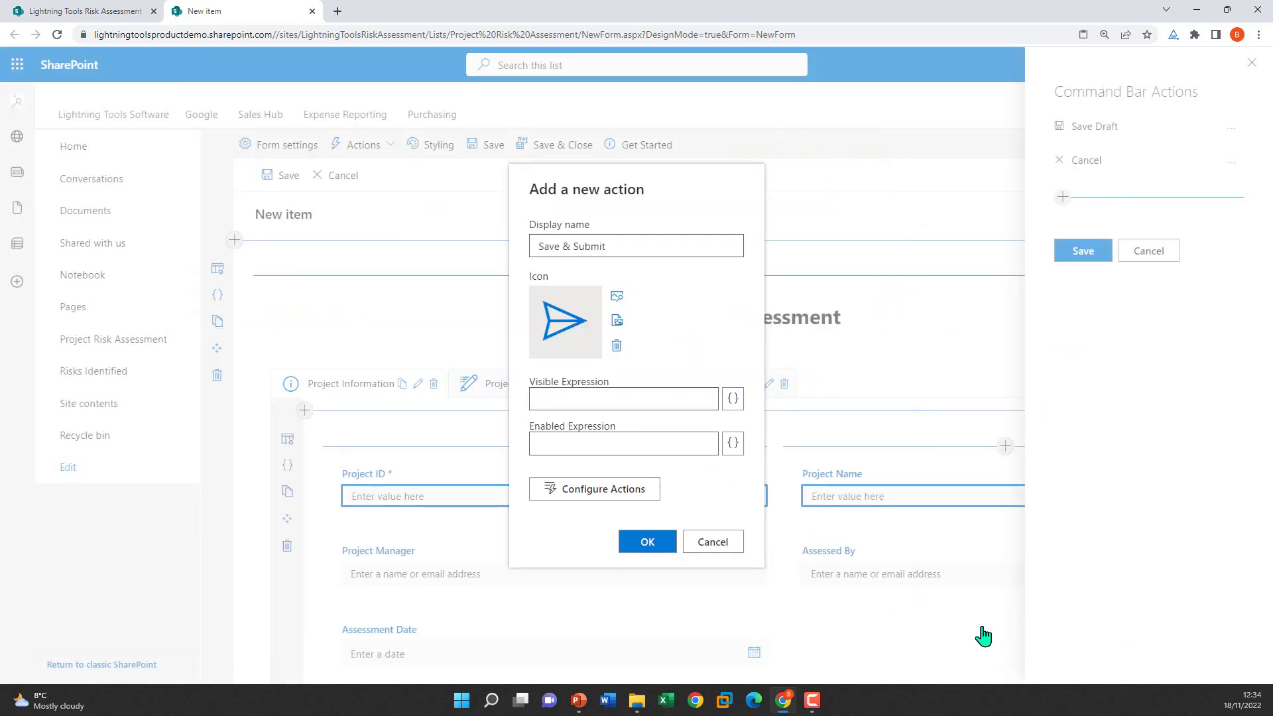
Step: Confirm Save & Submit, move it above Cancel, save the command bar and Save & Close the form
left_click(651, 552)
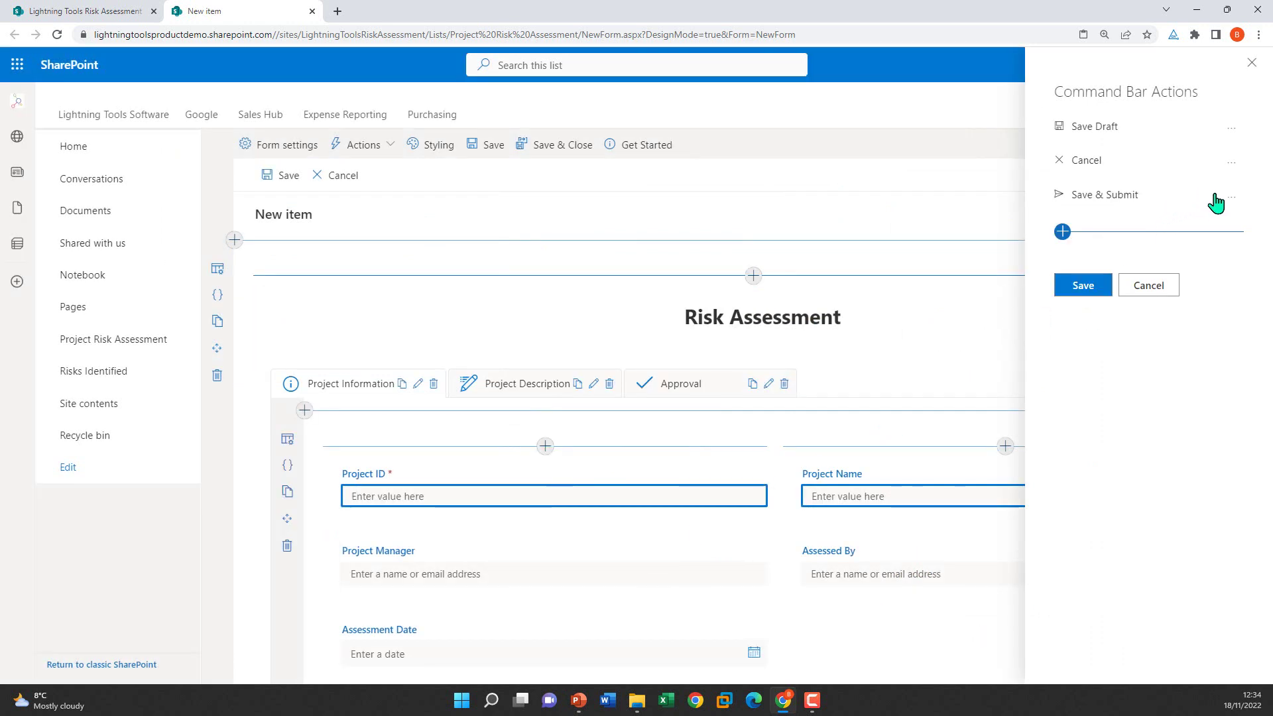
left_click(1229, 196)
left_click(1202, 281)
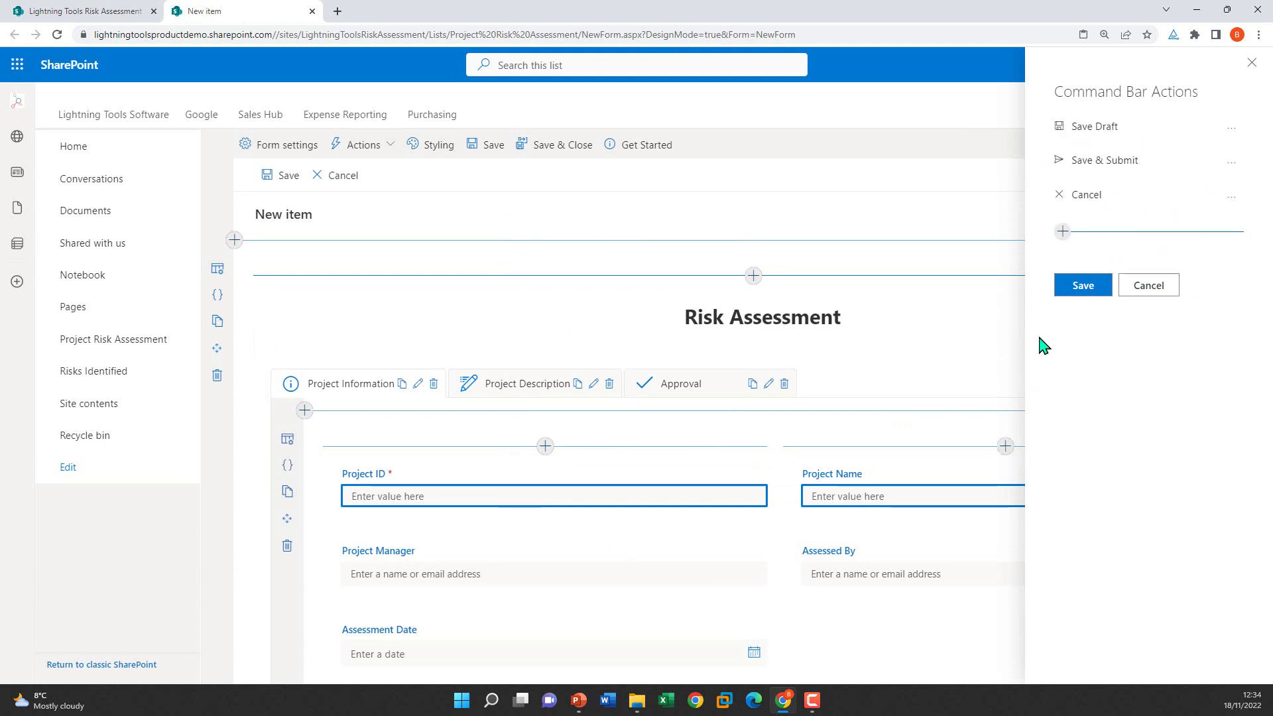
left_click(1079, 289)
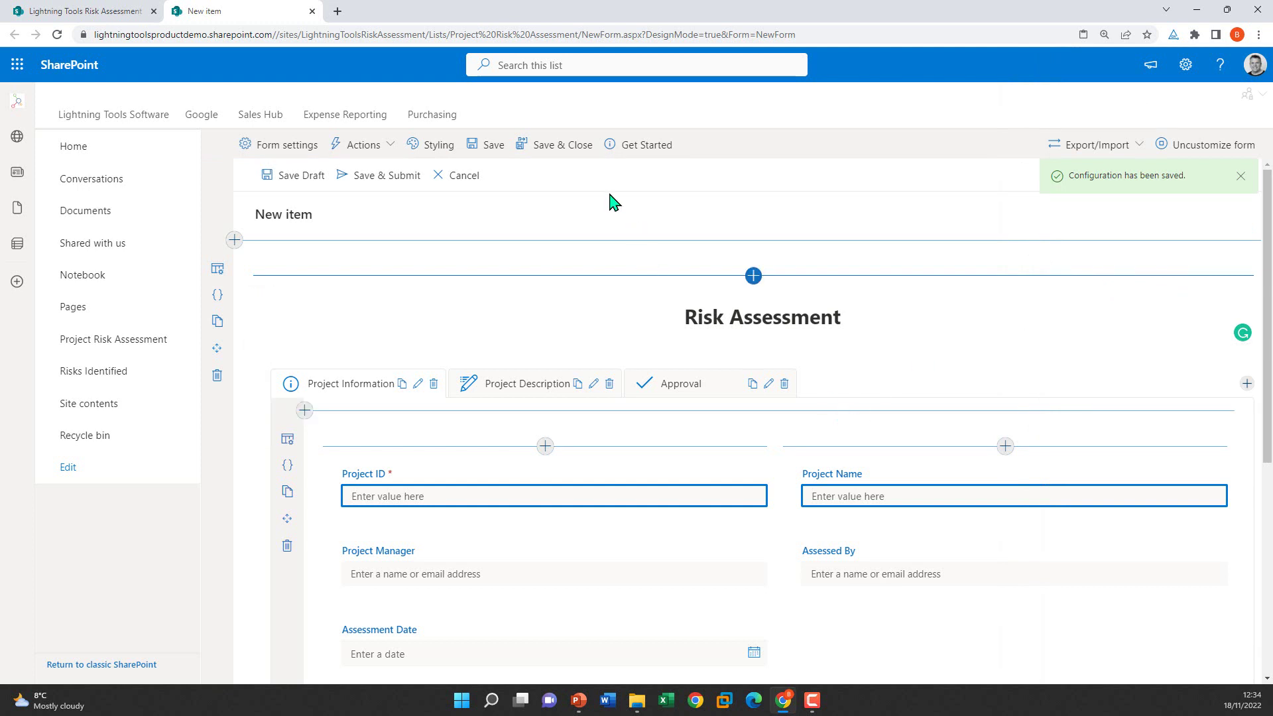
left_click(571, 156)
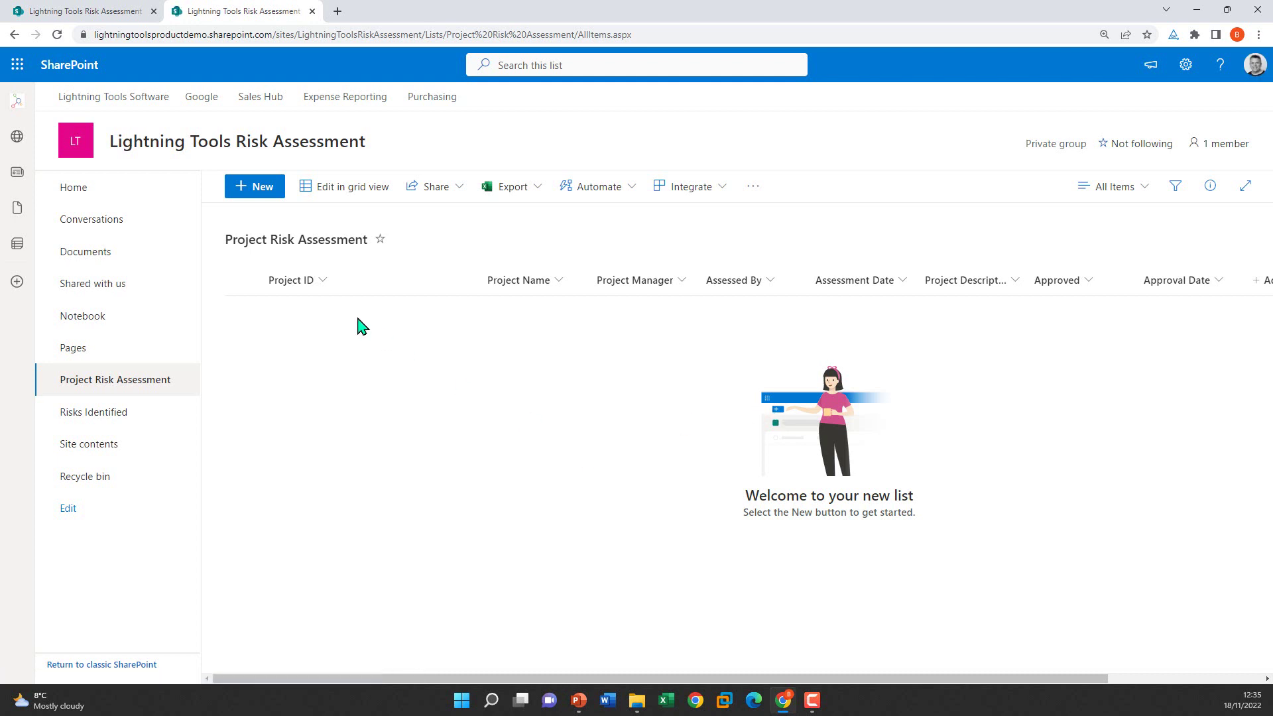
Step: Create a new item with Project ID 1, Project Name 'Lightning Forms Release', and the project manager selected
left_click(263, 193)
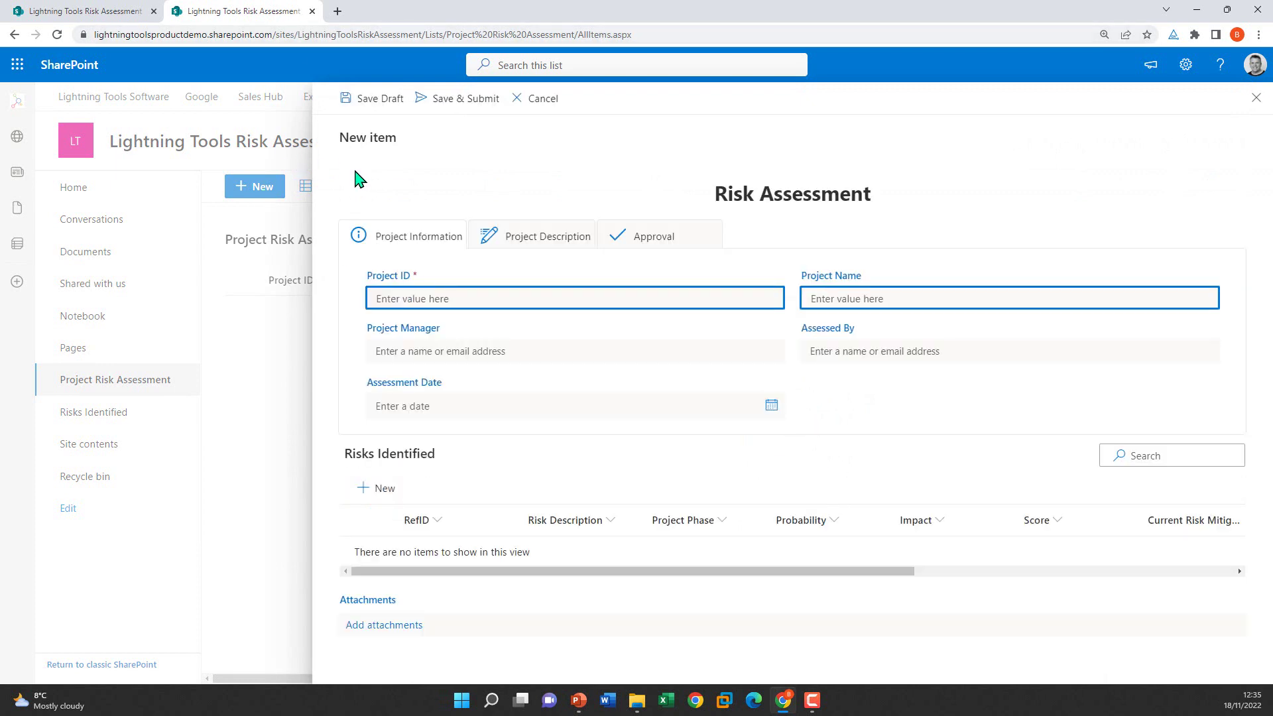
left_click(481, 298)
type("1")
left_click(967, 291)
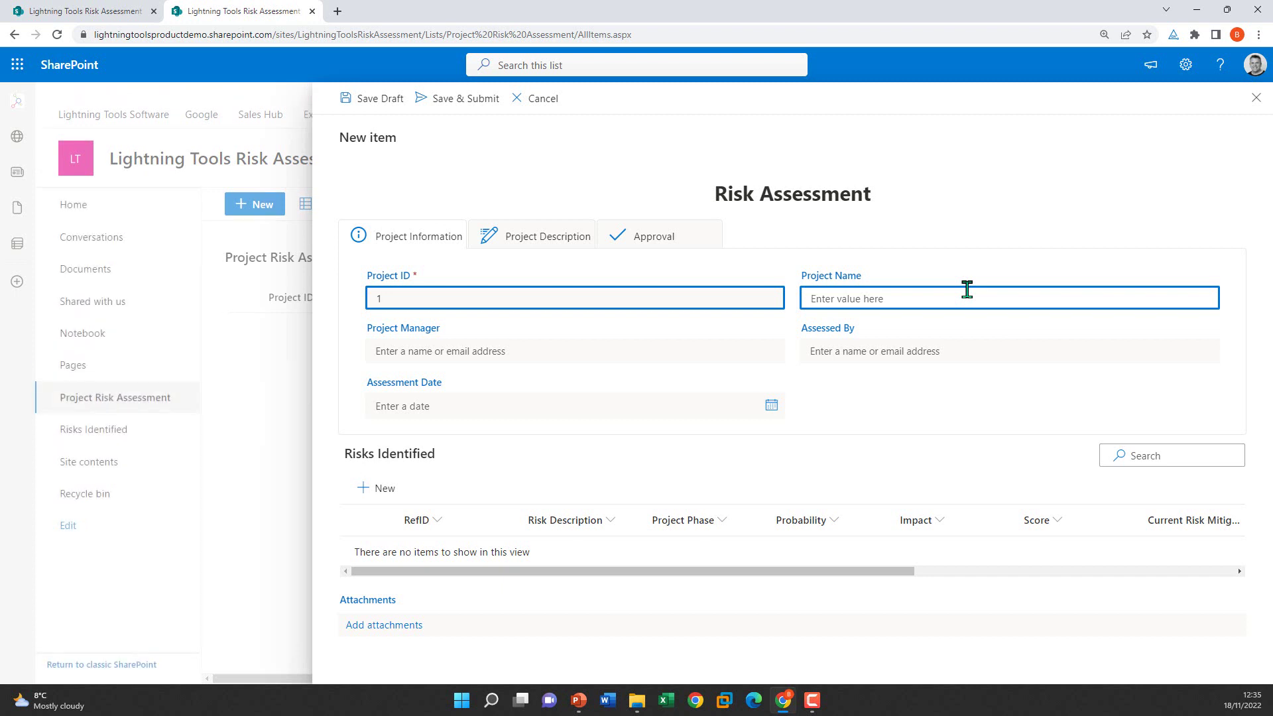
type("Lightning Forms Release")
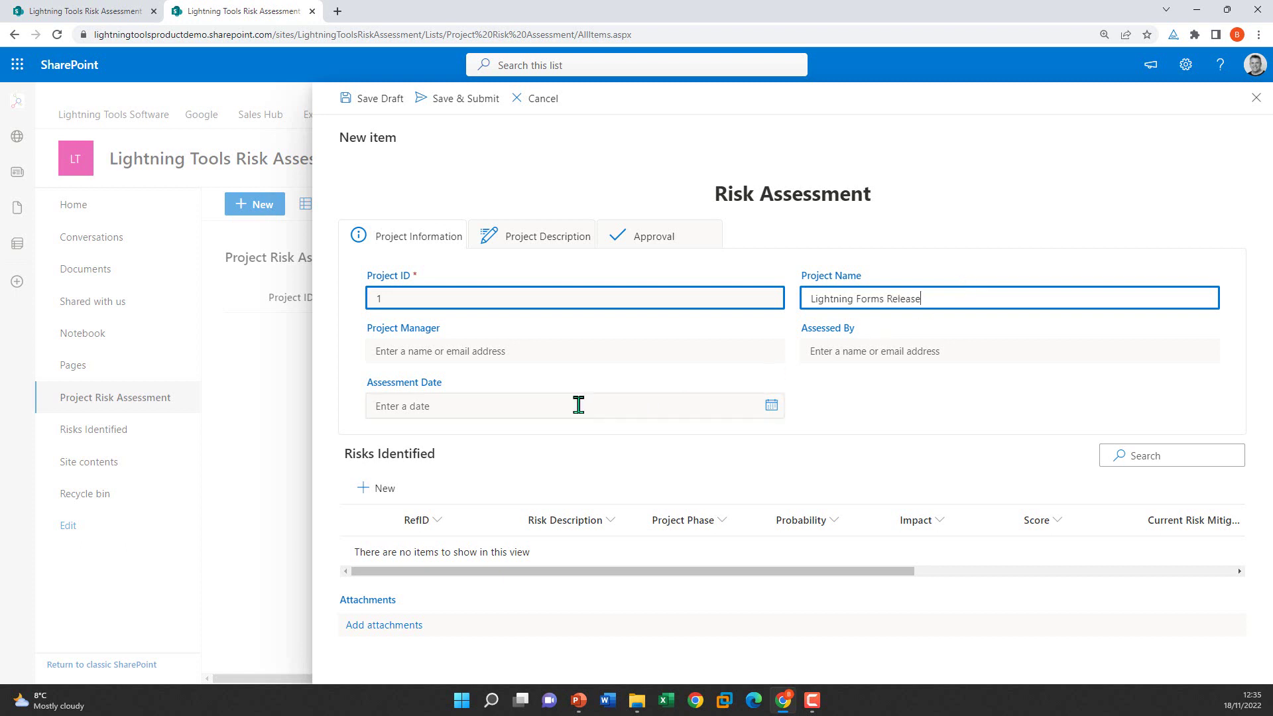
left_click(509, 346)
type("brett")
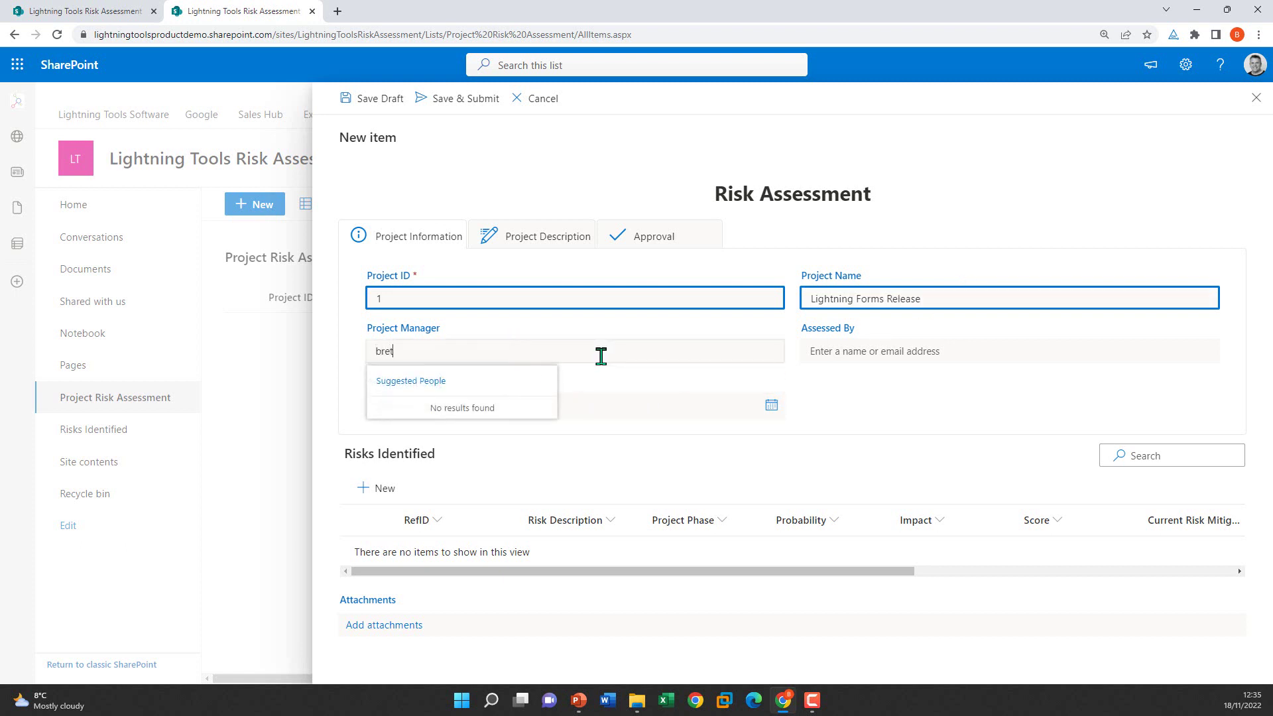
key("Return")
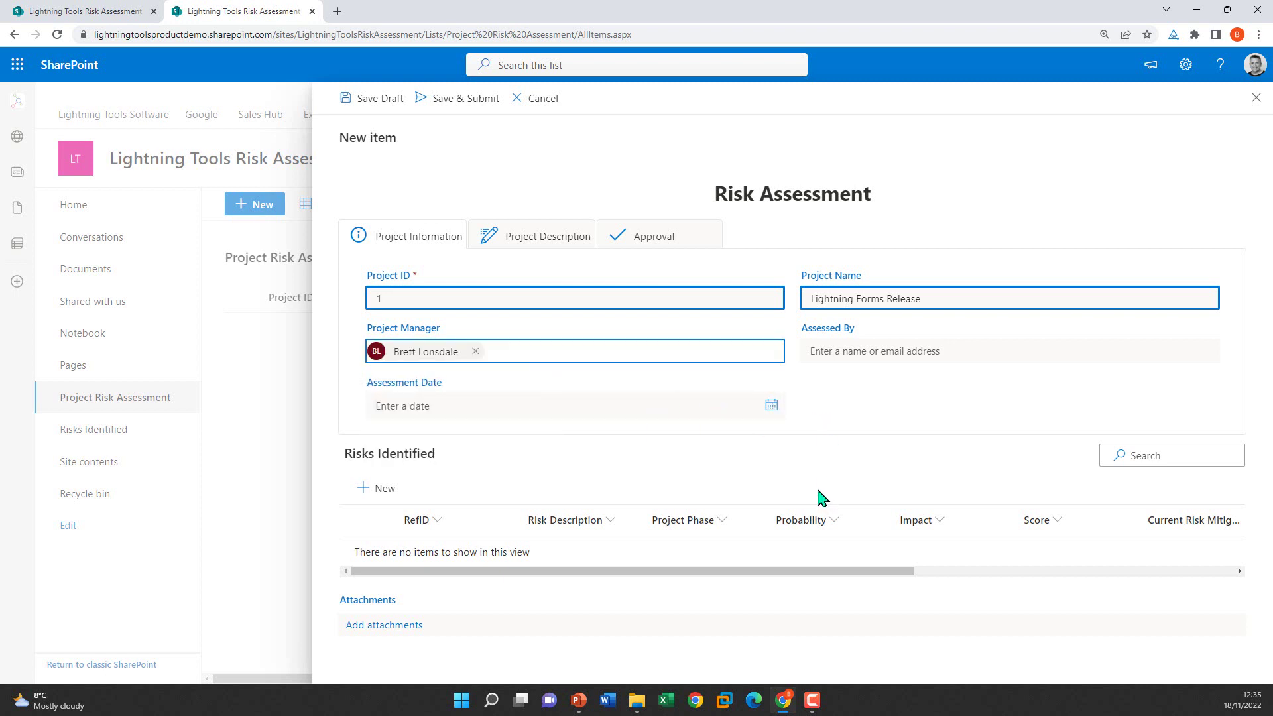
Step: Enter the Project Description 'Release Lightning Forms' on its tab
left_click(556, 240)
left_click(661, 318)
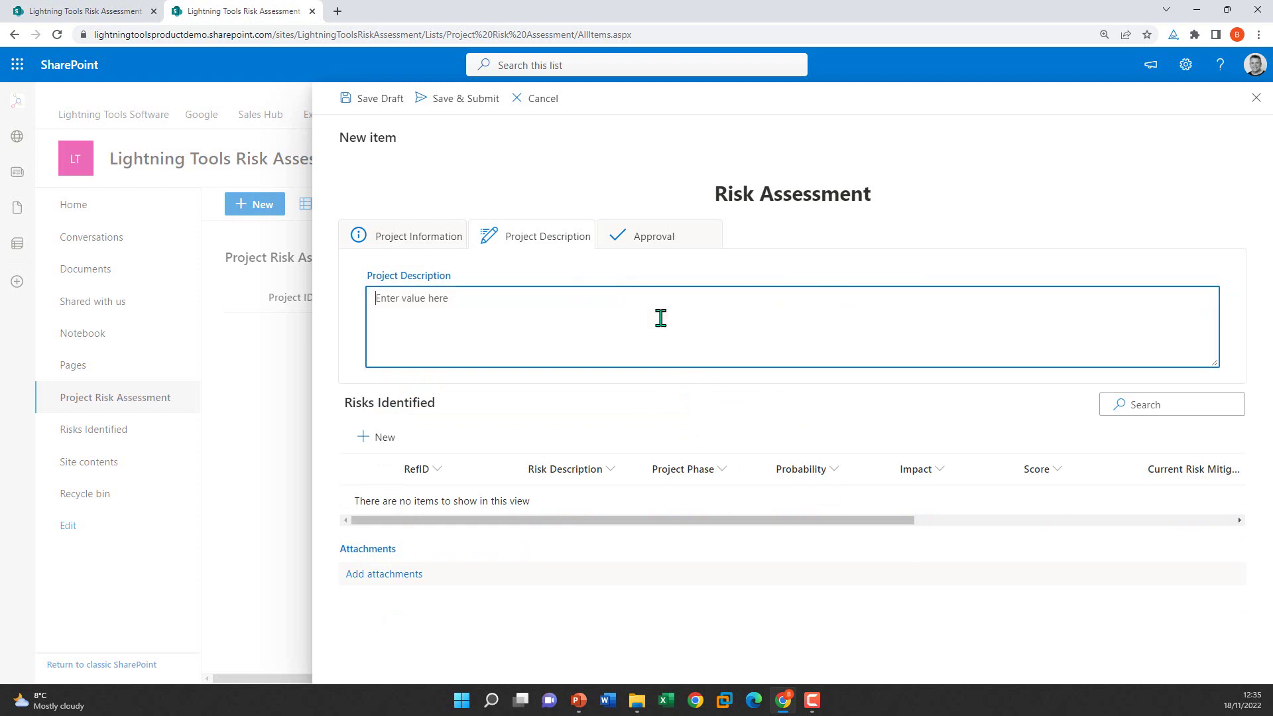
type("Release Lightning Forms")
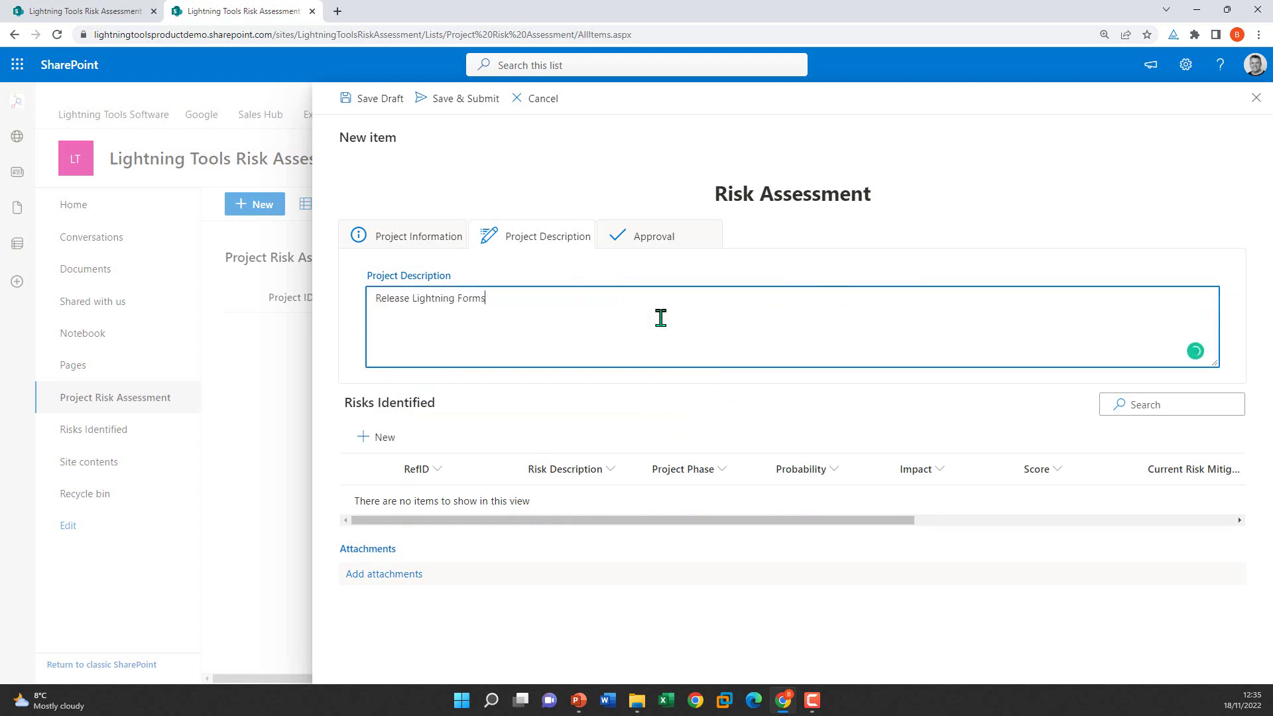
left_click(377, 438)
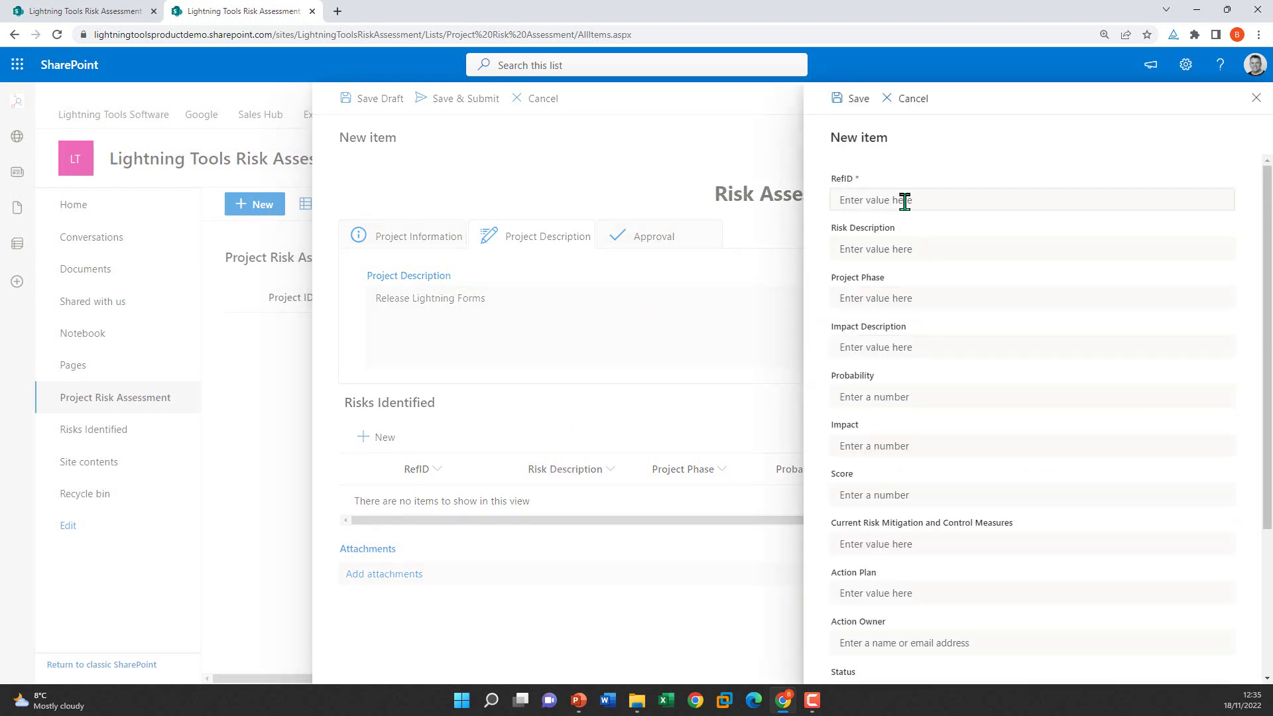
Step: Enter risk RefID 1, description 'Forget to upload the package...', and Project Phase Release
left_click(905, 201)
type("1")
left_click(937, 248)
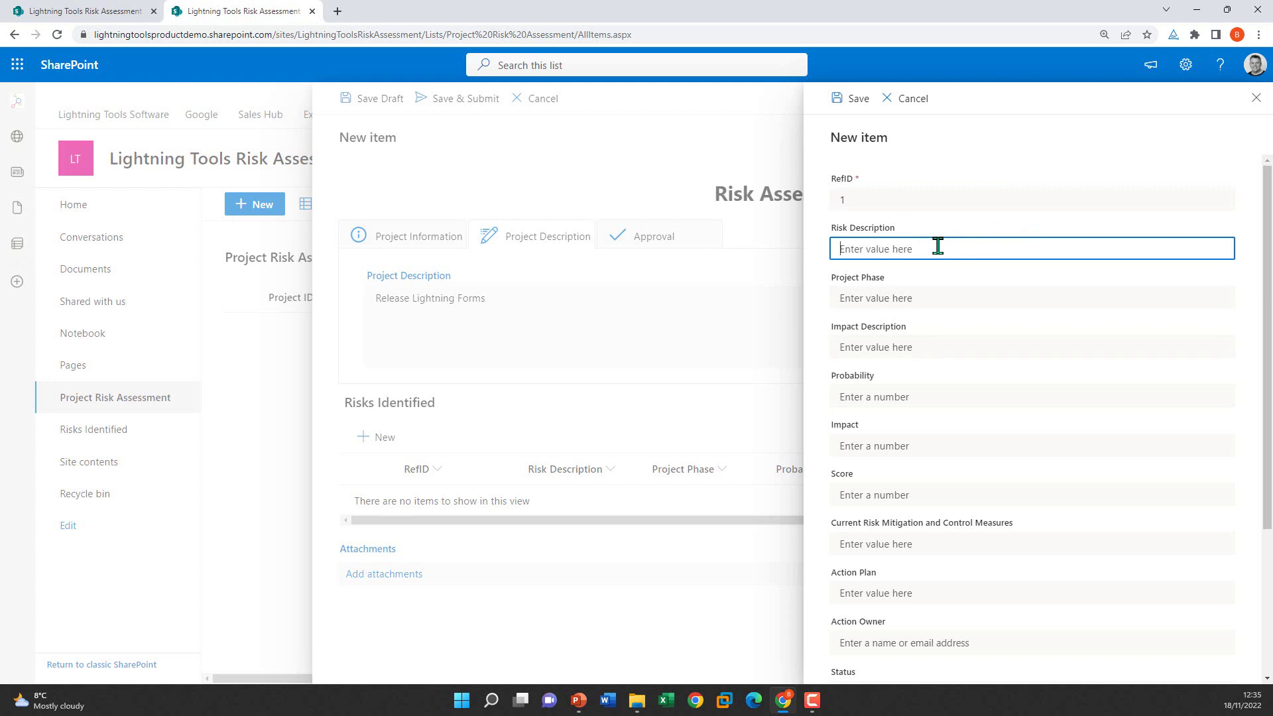
type("Forget to upload the package....")
left_click(881, 299)
type("Release")
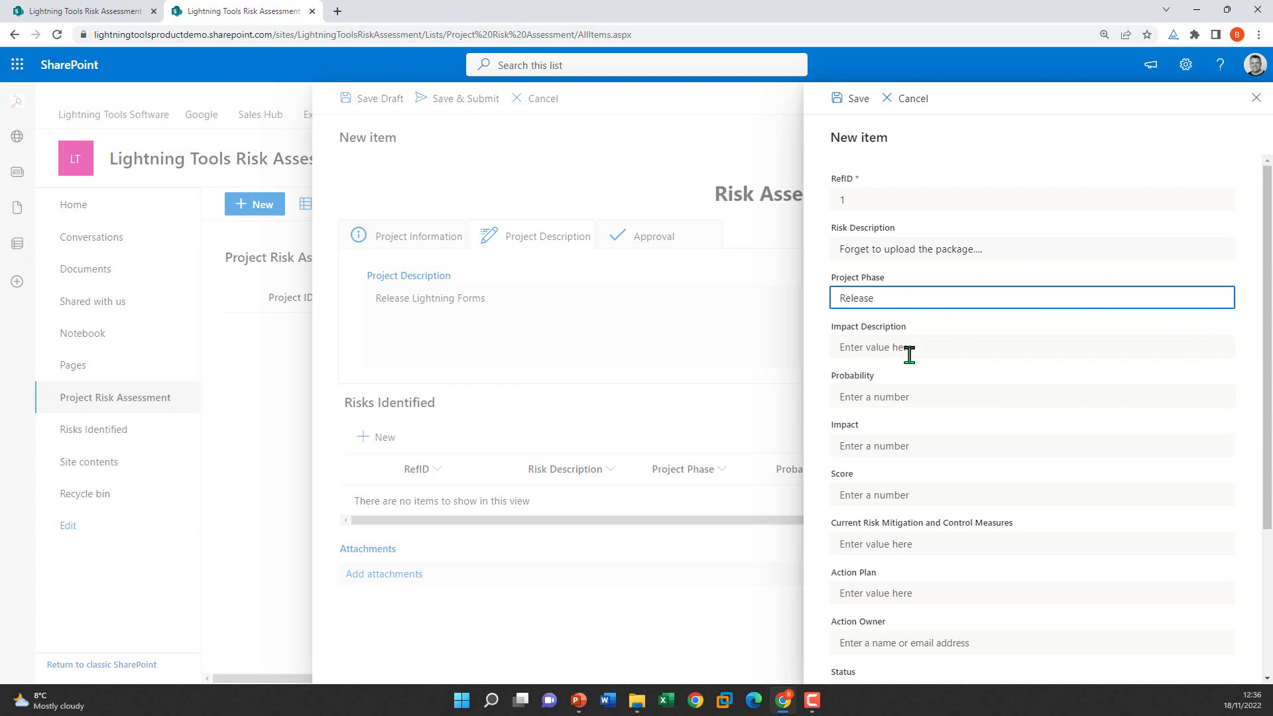
Step: Set Probability 1, Impact 3 and Score 3, then save the risk item
left_click(907, 396)
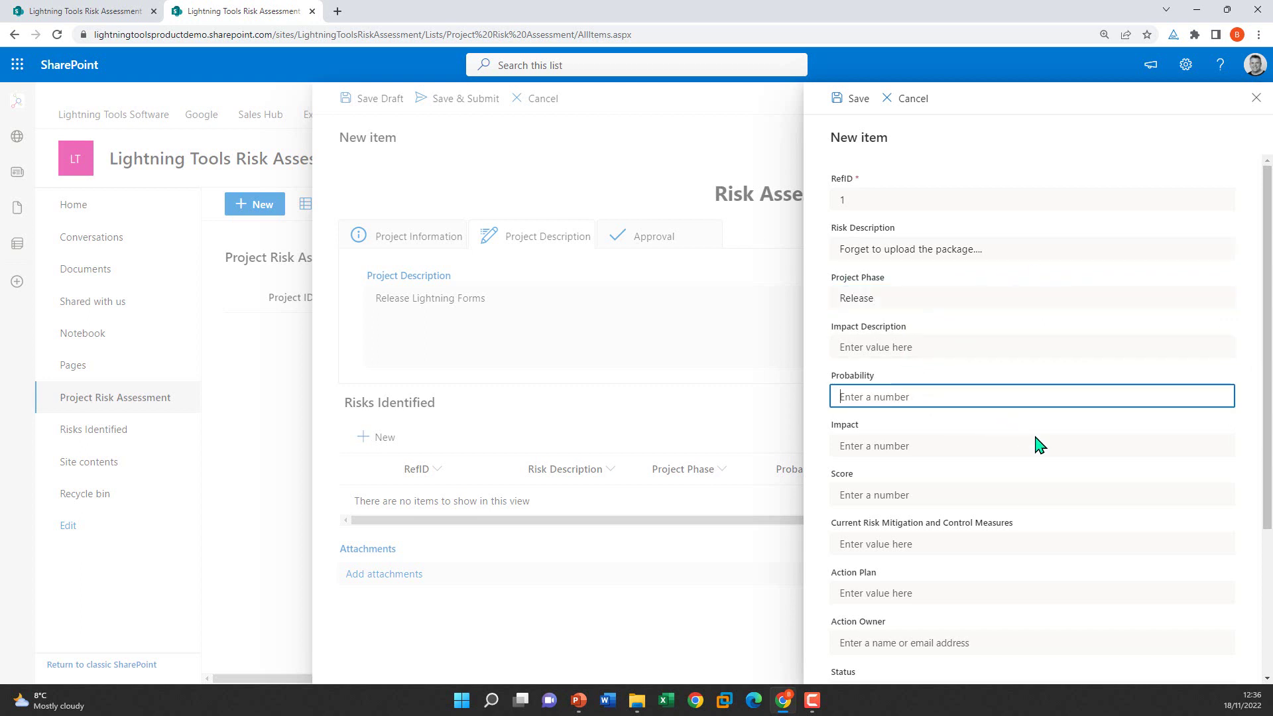
type("1")
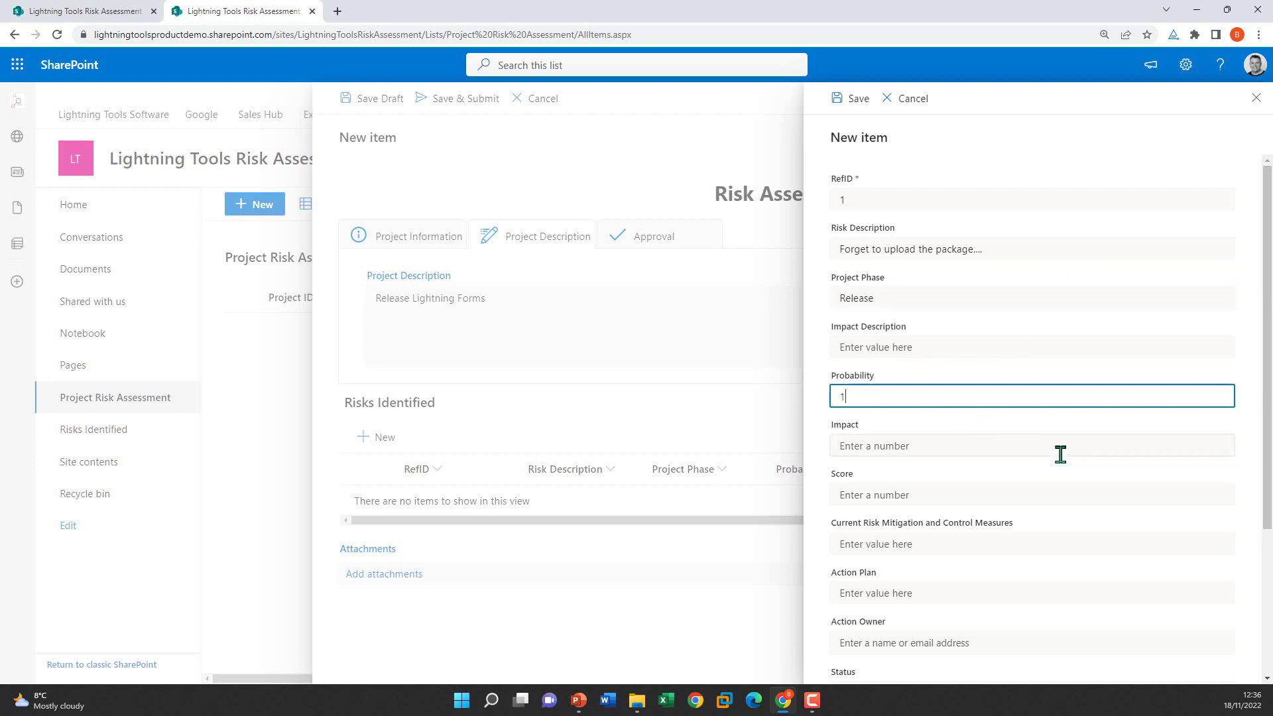
left_click(961, 447)
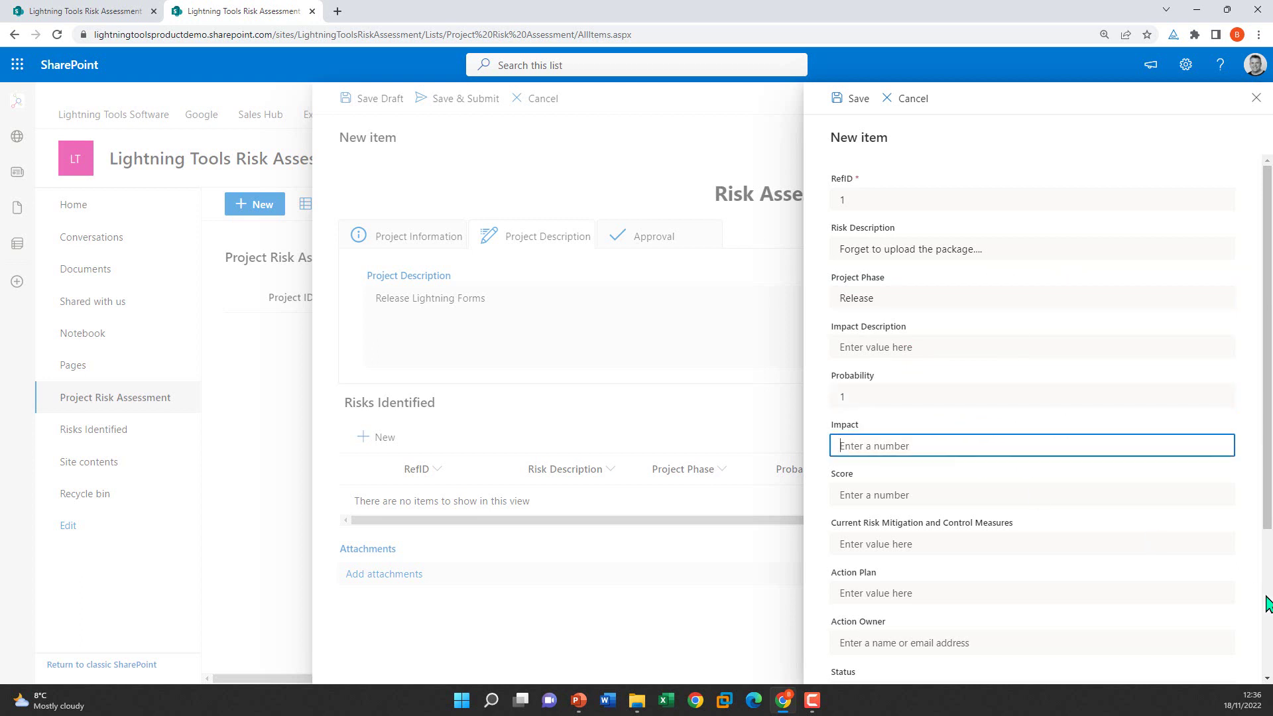
type("3")
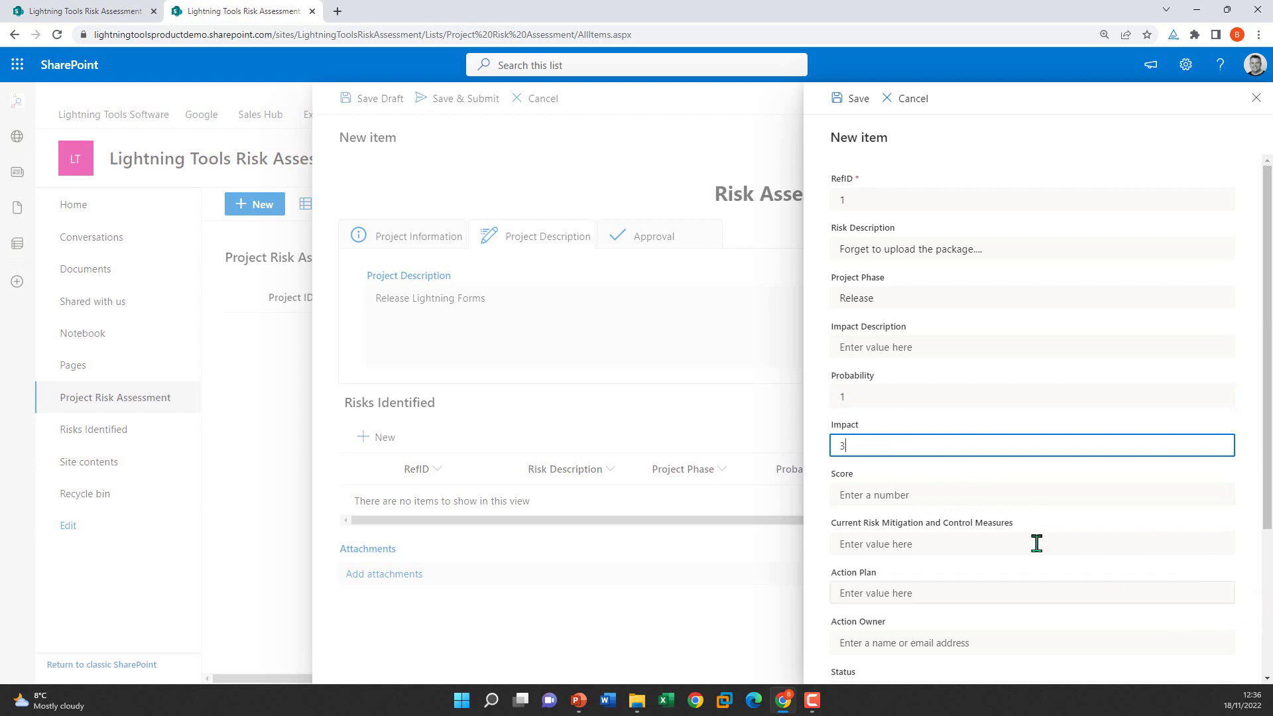
left_click(952, 493)
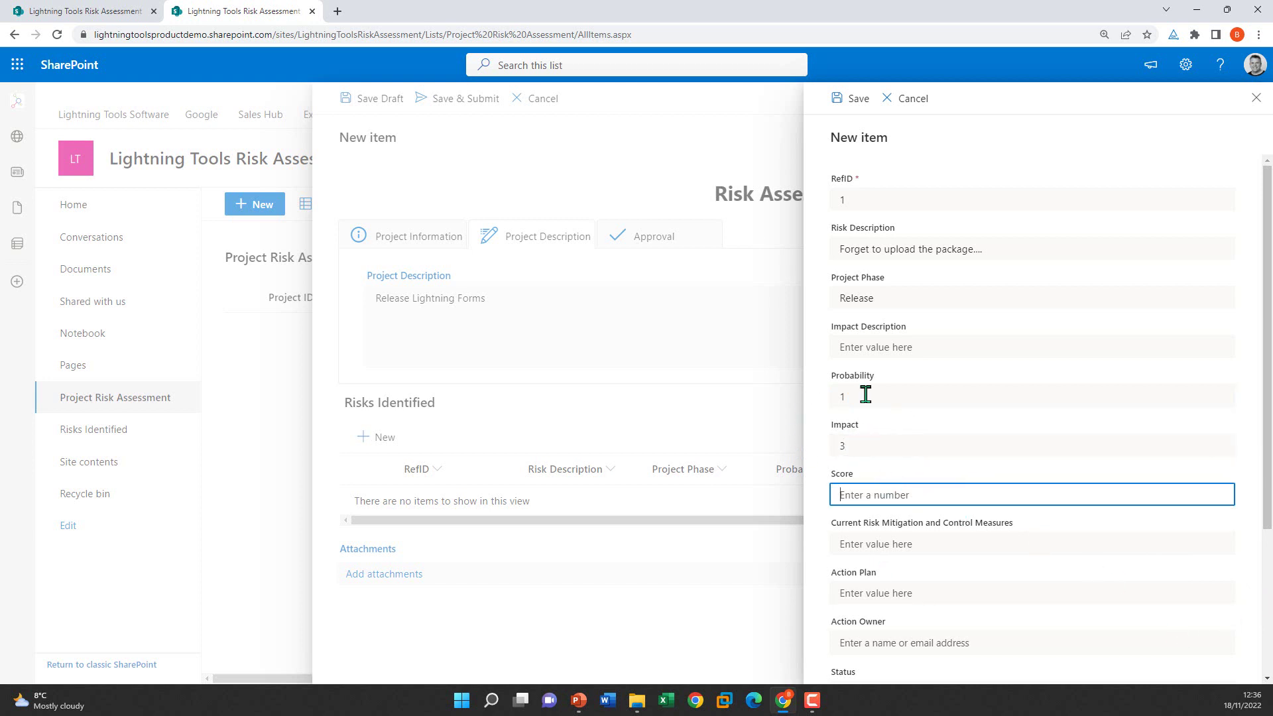
type("3")
scroll(1008, 526, "down", 3)
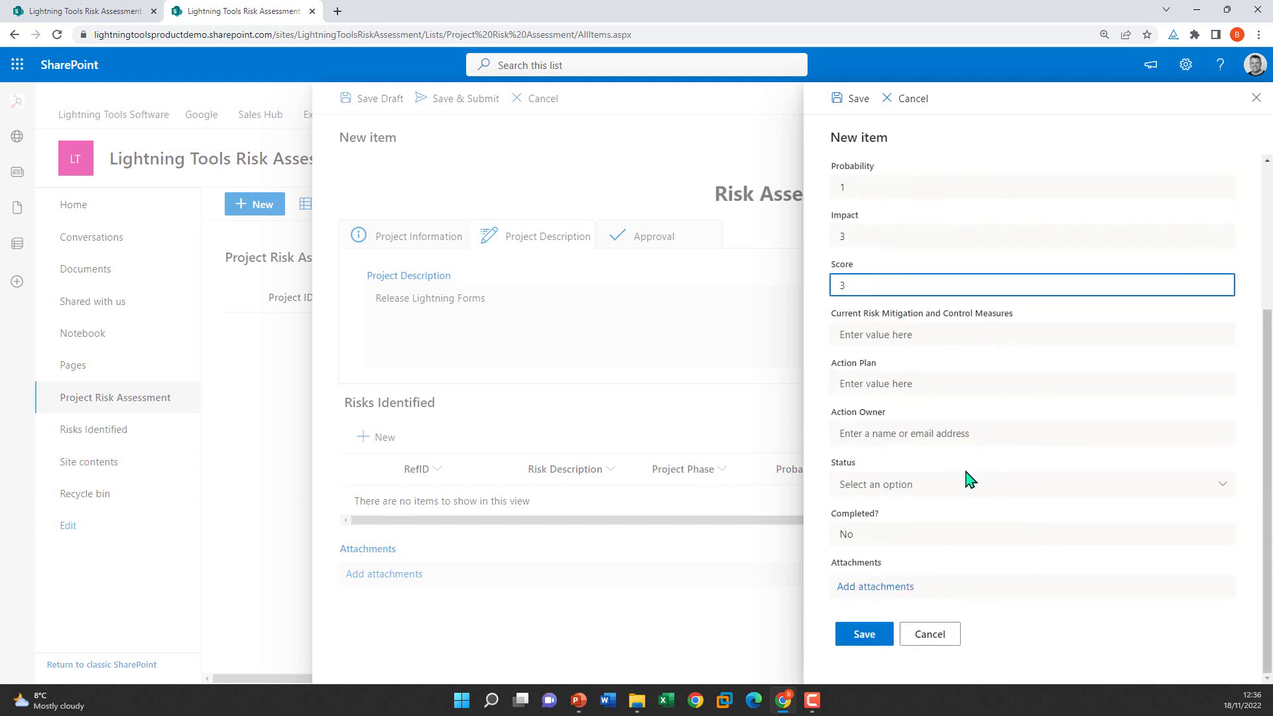
left_click(861, 637)
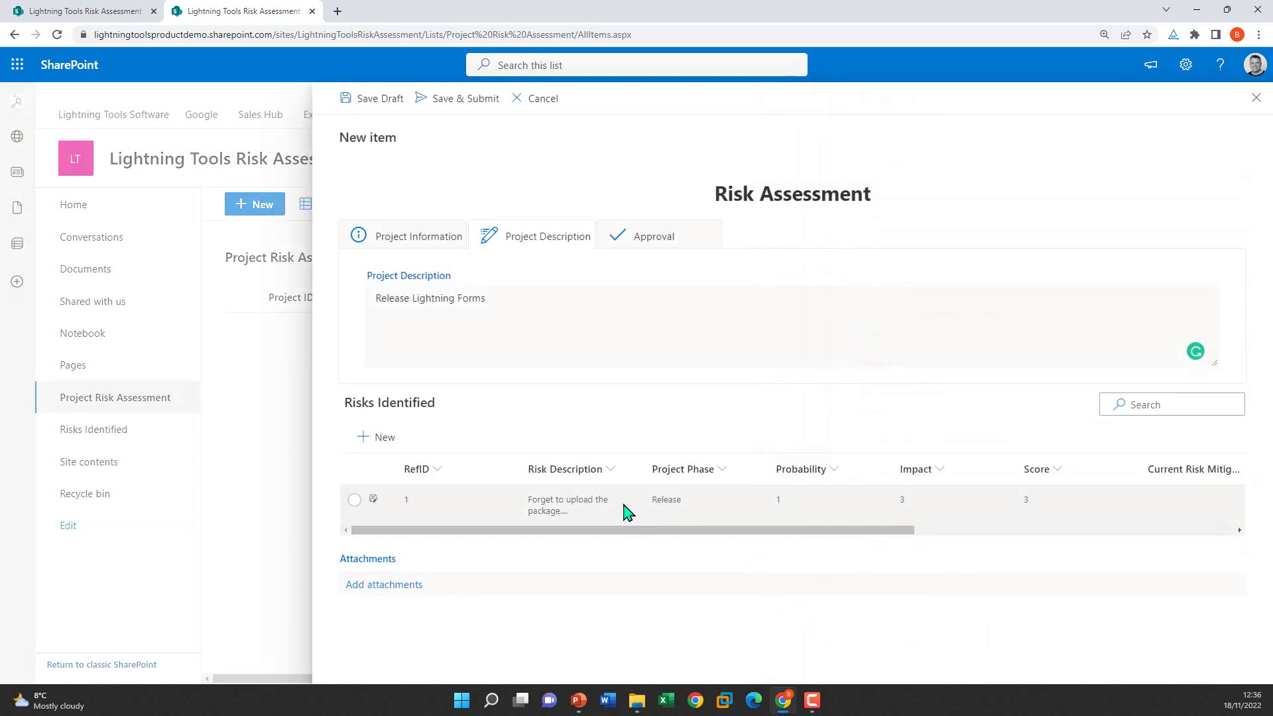
Step: Add a second risk with RefID 2, description 'Lightning Forms won't install', phase Installation
left_click(377, 437)
left_click(1008, 200)
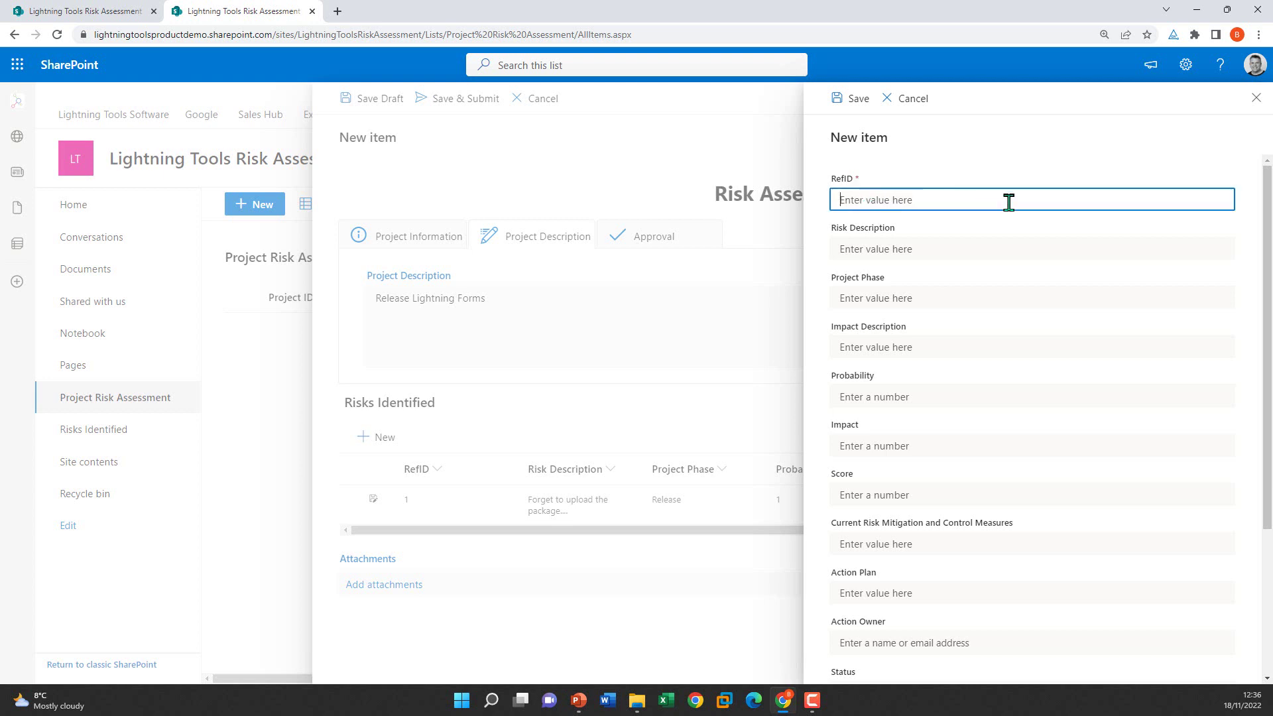
type("2")
left_click(932, 250)
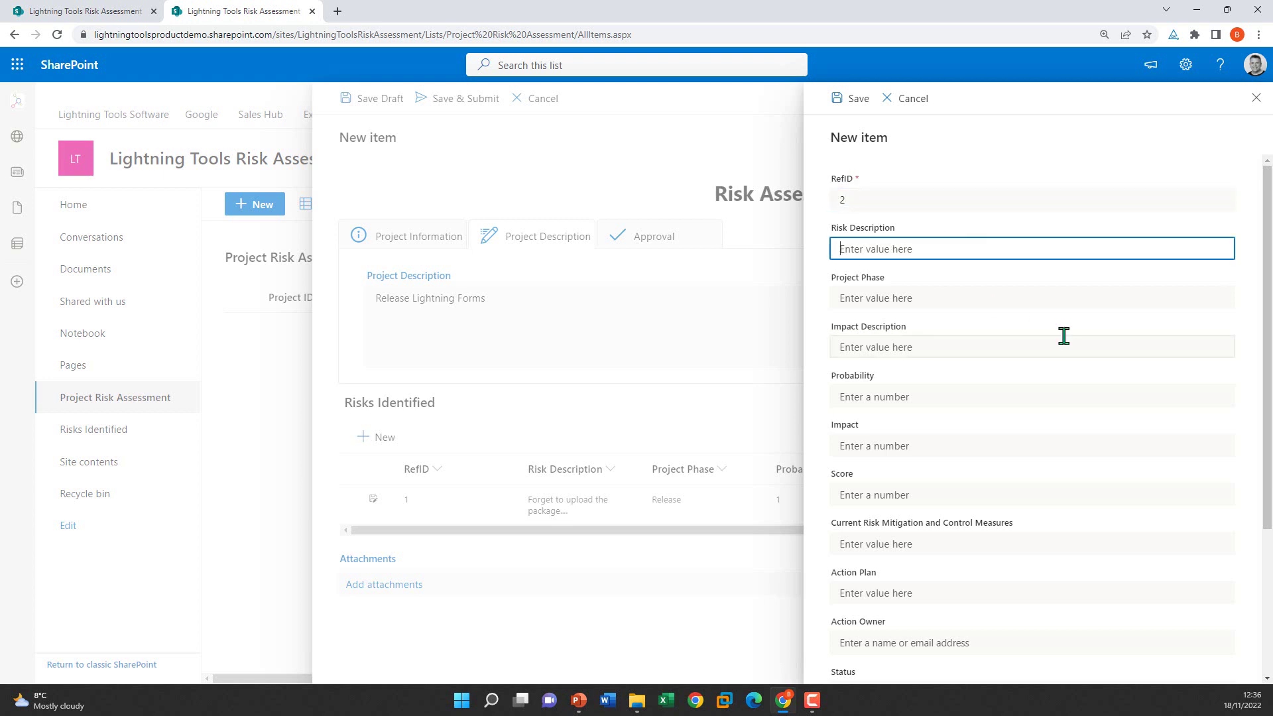
type("Lightning Forms won't install")
left_click(874, 291)
type("Installation")
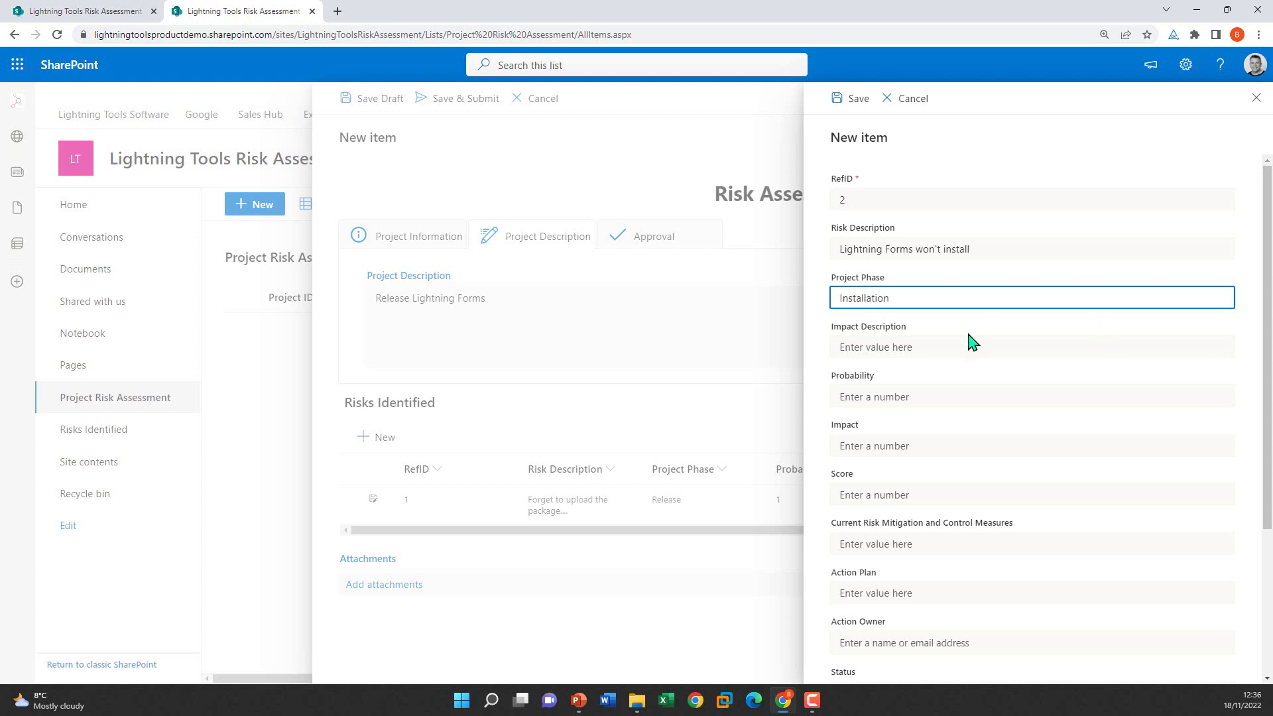
Step: Fill in the Impact Description, correcting 'dont' to 'don't'
left_click(960, 341)
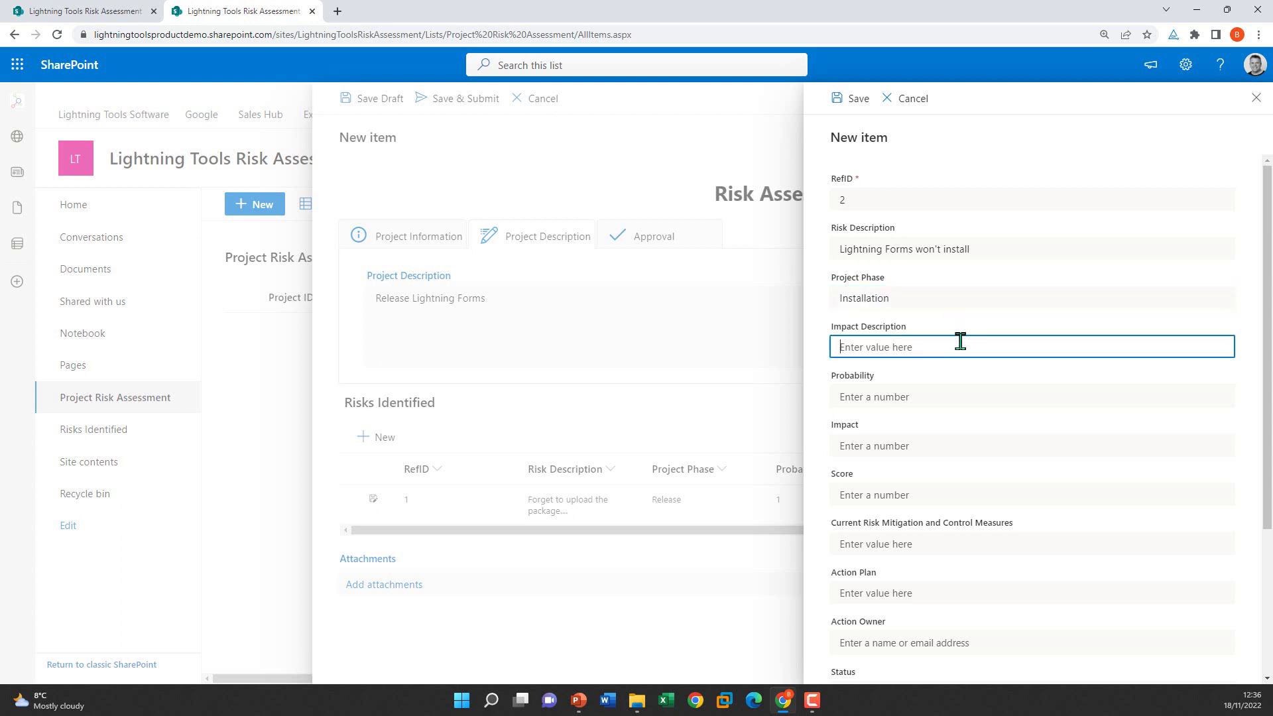
type("Users dont get new features.")
left_click(888, 347)
type("'")
Step: Set Probability 1, Impact 6 and Score 6, then save the risk
left_click(907, 396)
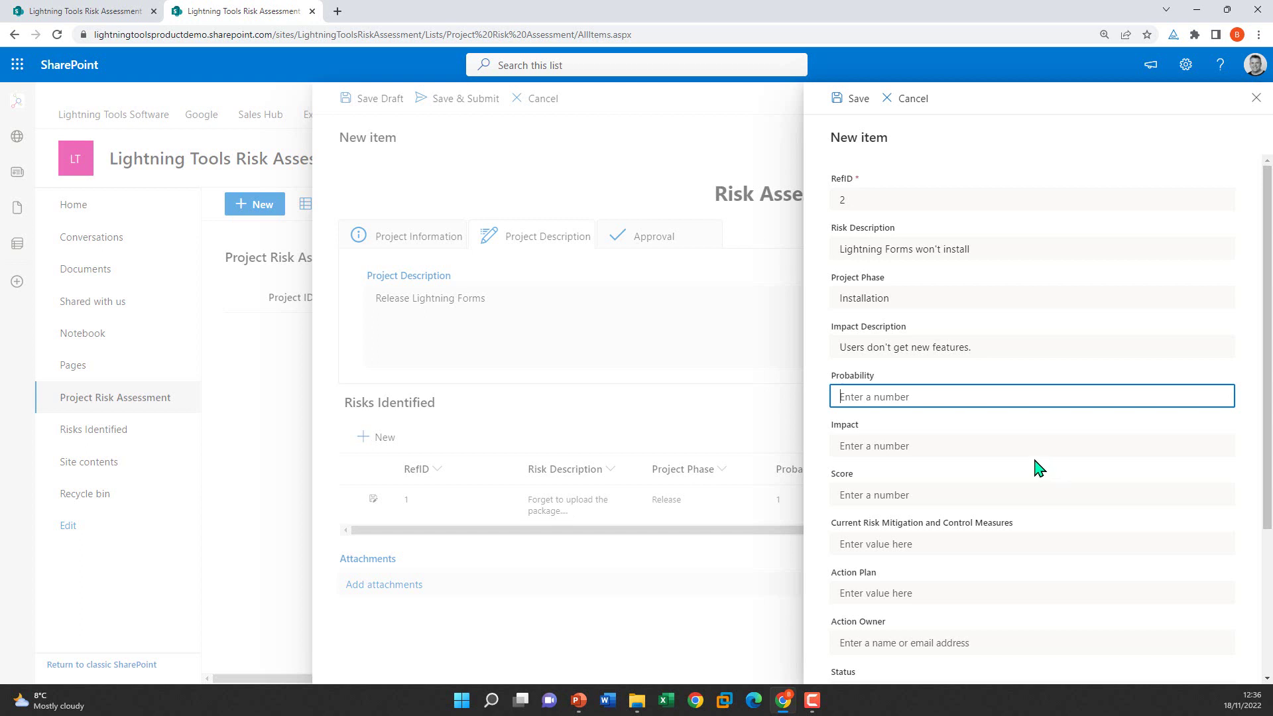
type("1")
left_click(942, 446)
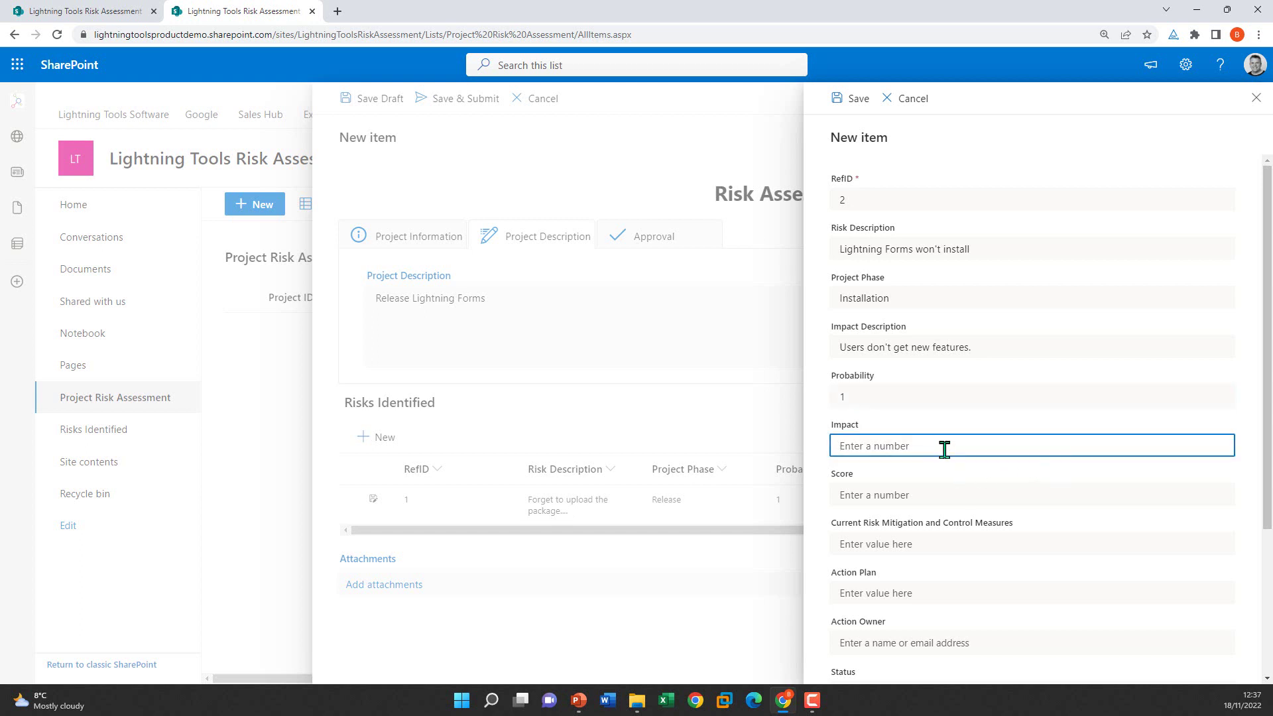
type("6")
left_click(898, 493)
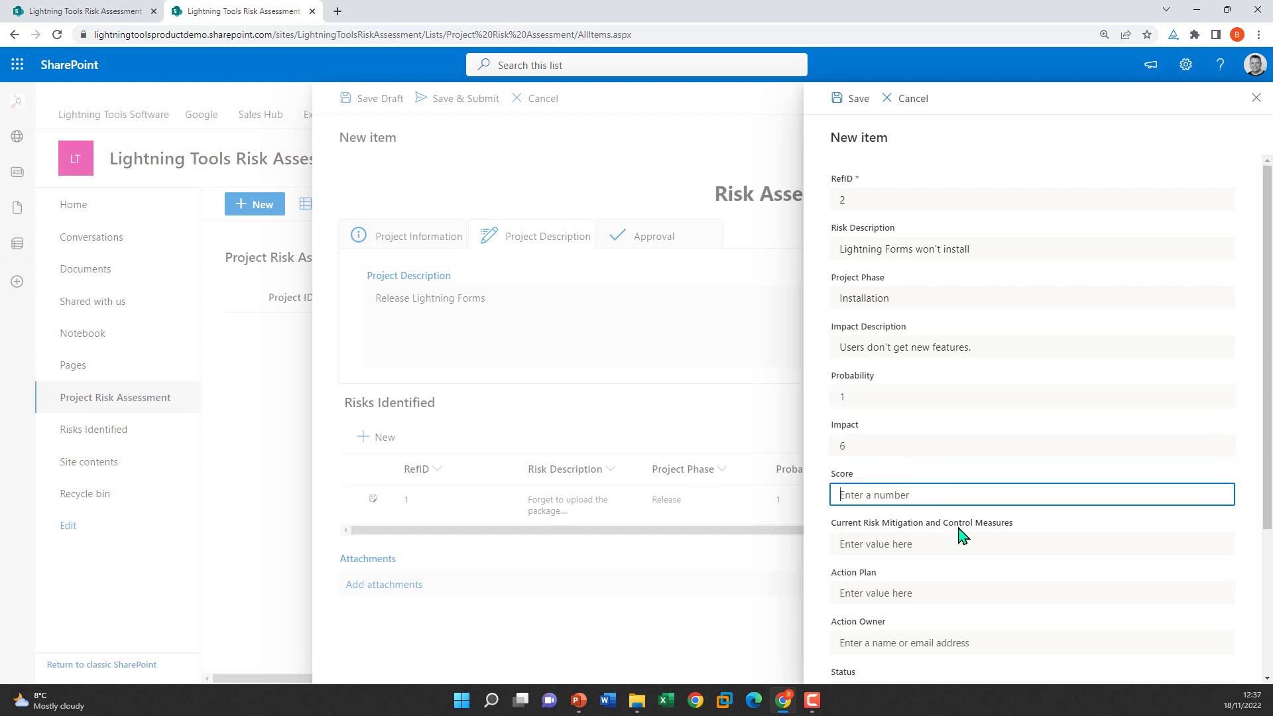
type("6")
scroll(898, 515, "down", 3)
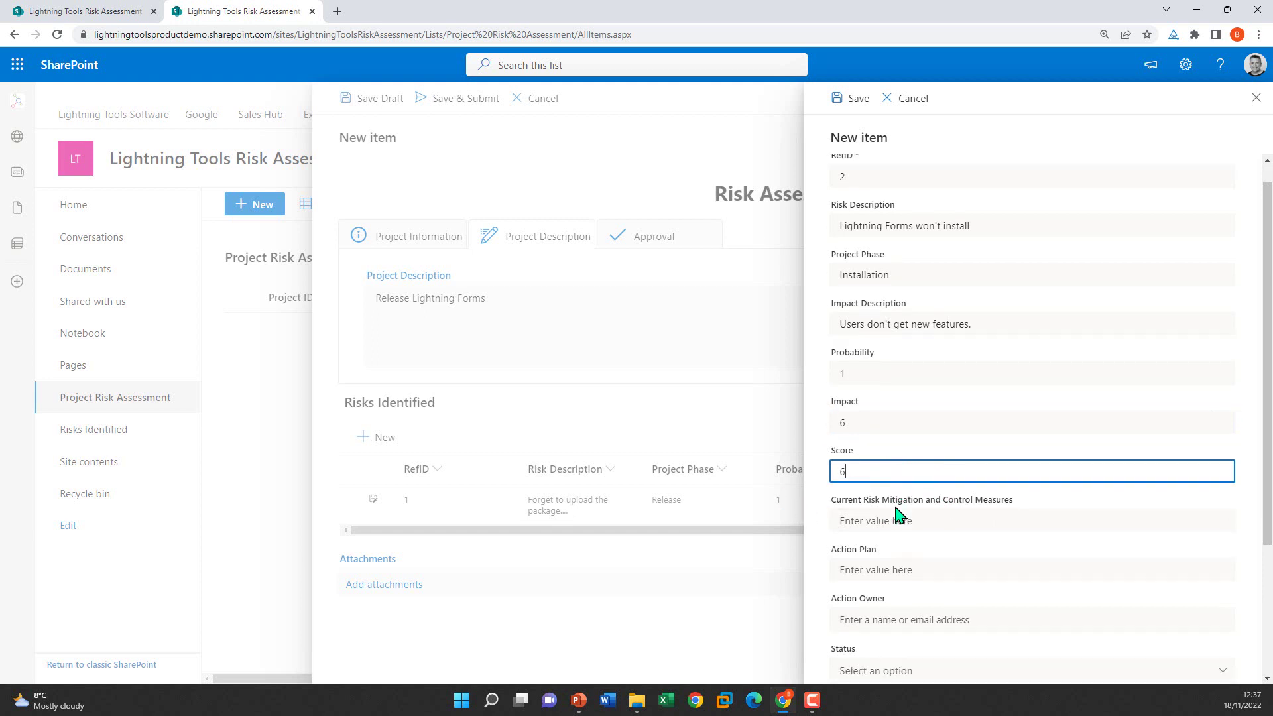
left_click(863, 635)
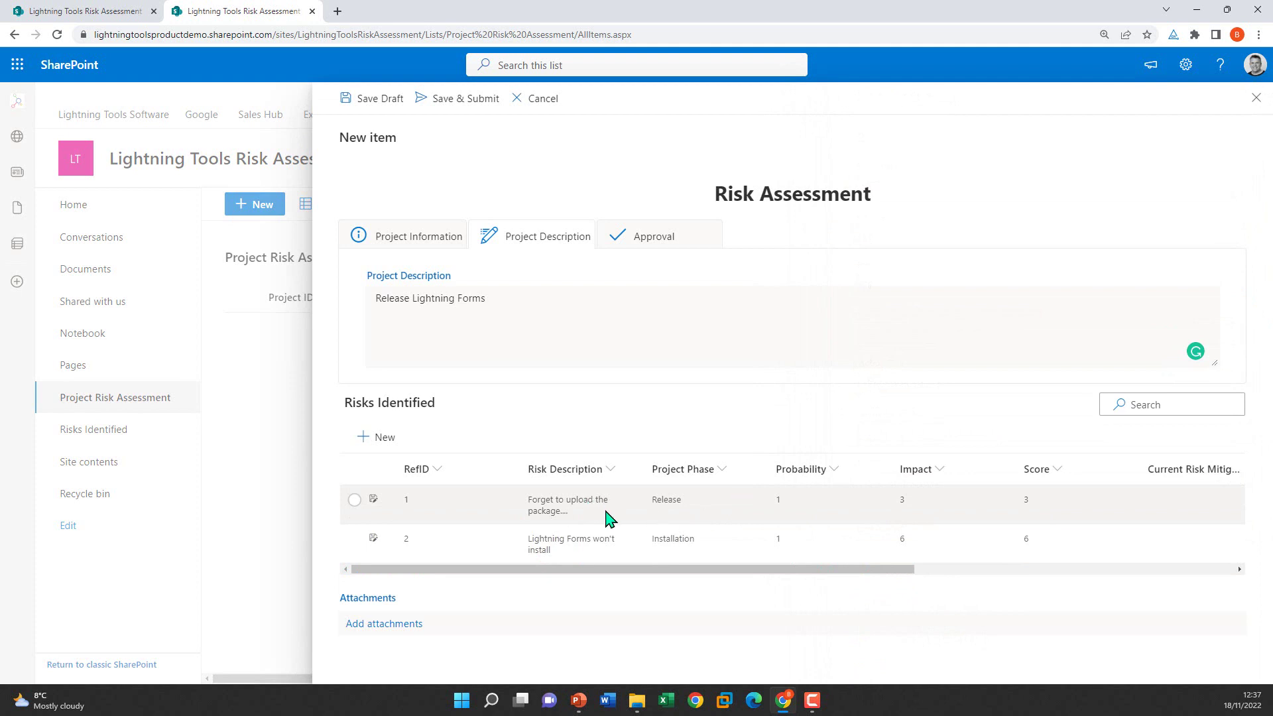
Step: Submit 'Lightning Forms Release', confirm both risks in Risks Identified, then go back to Project Risk Assessment
left_click(484, 113)
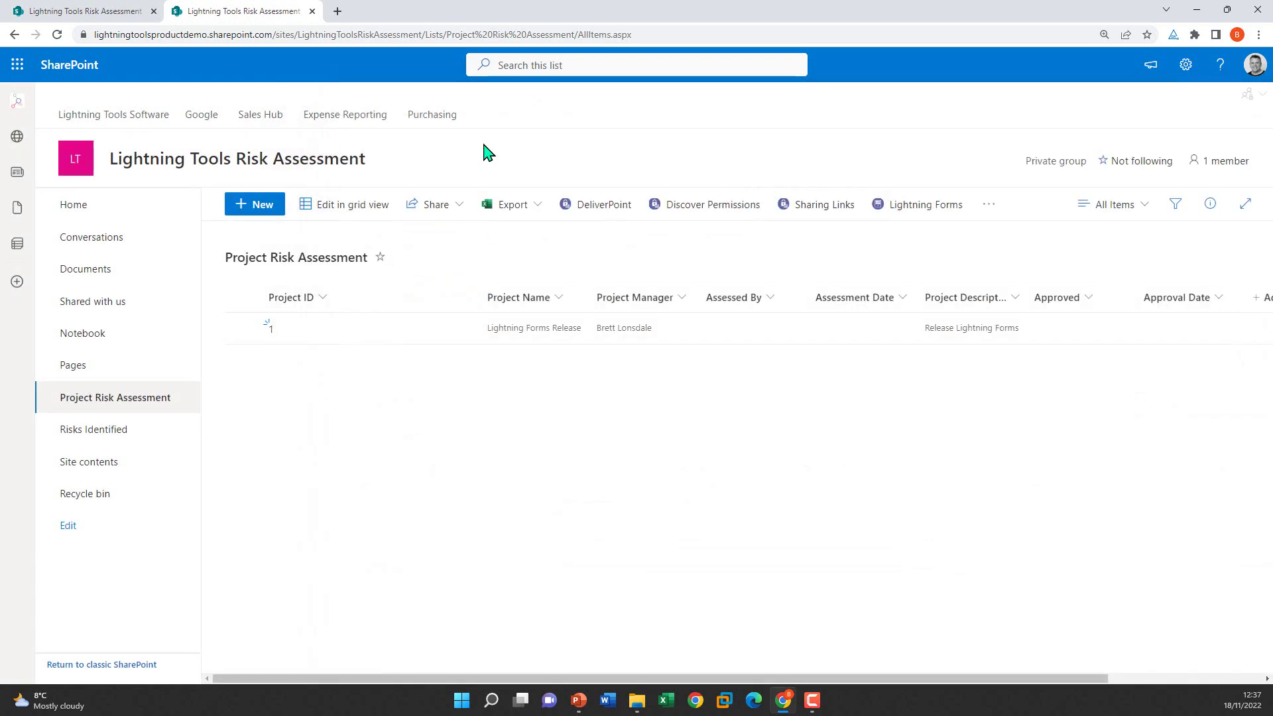
left_click(176, 449)
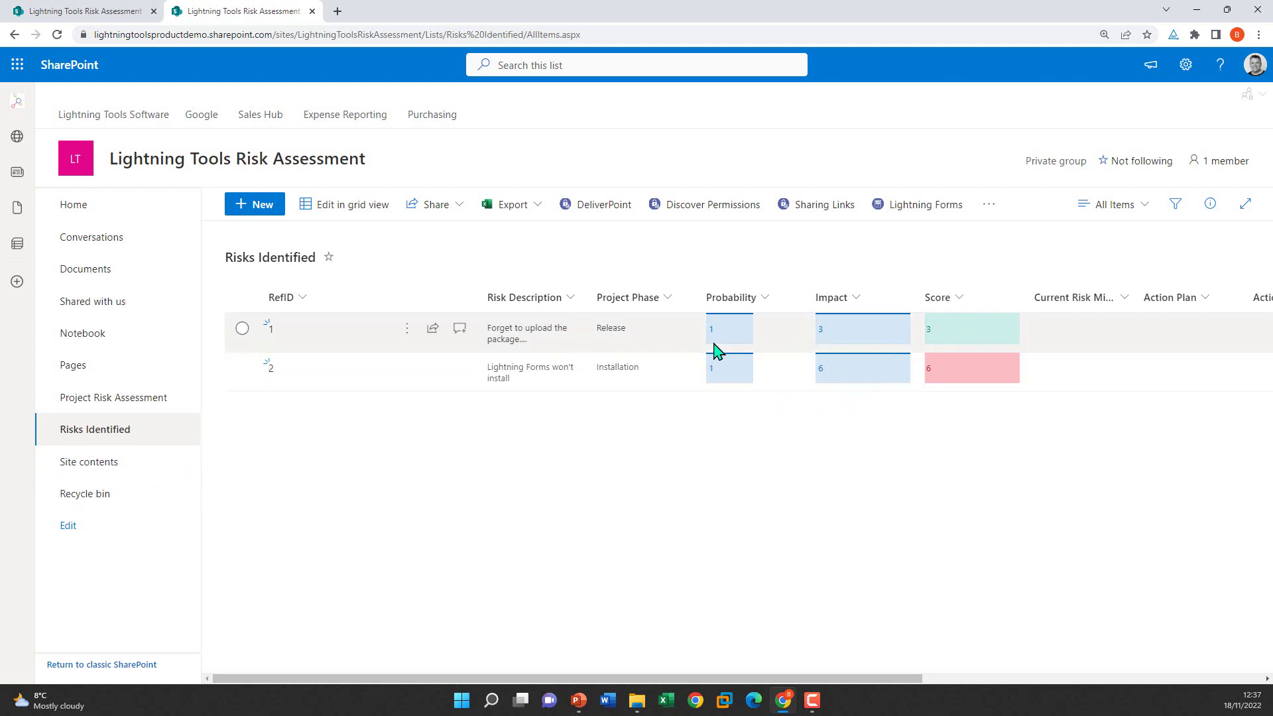
left_click(100, 398)
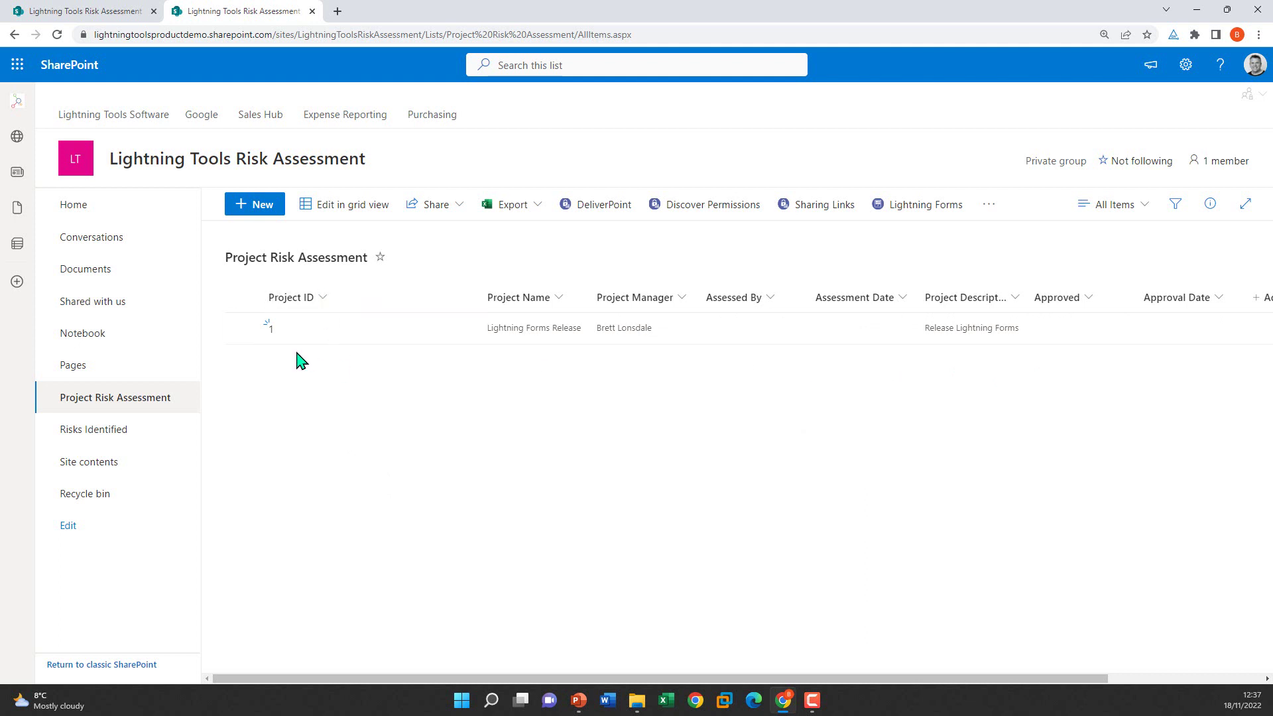
Step: Inspect item 1's details panel, close it, and open the Lightning Forms form manager for the list
left_click(408, 329)
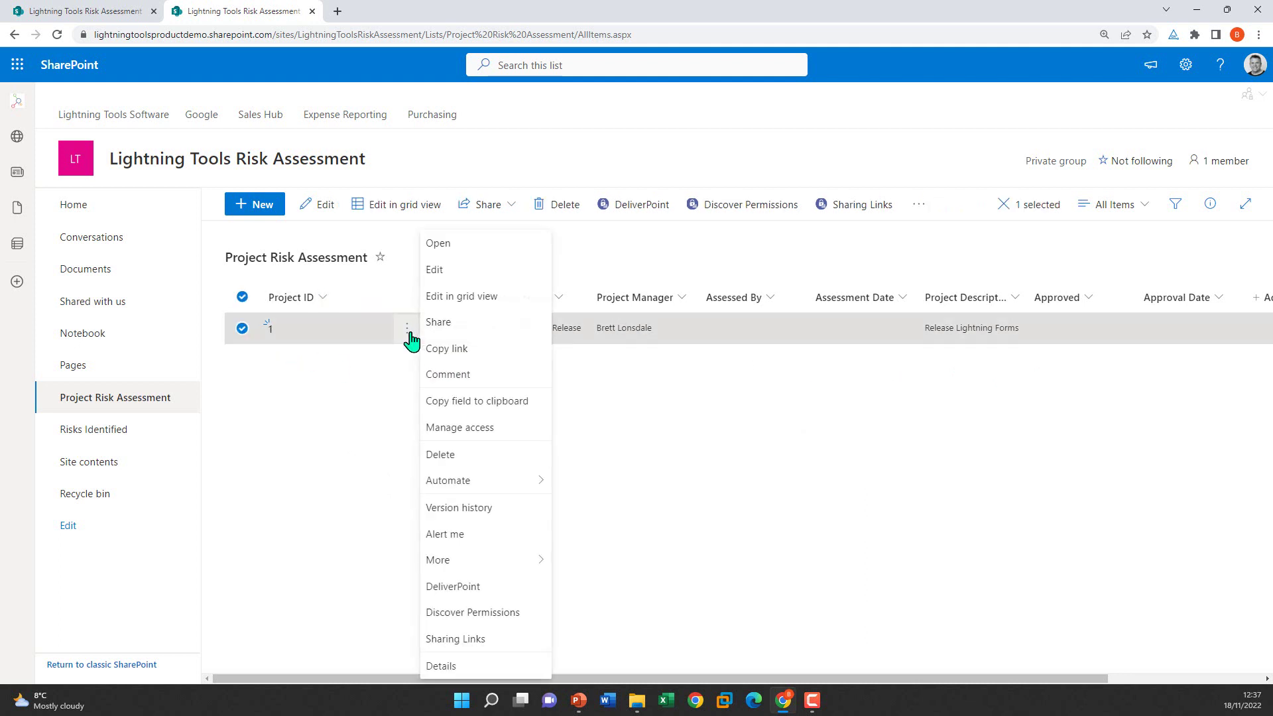
left_click(441, 246)
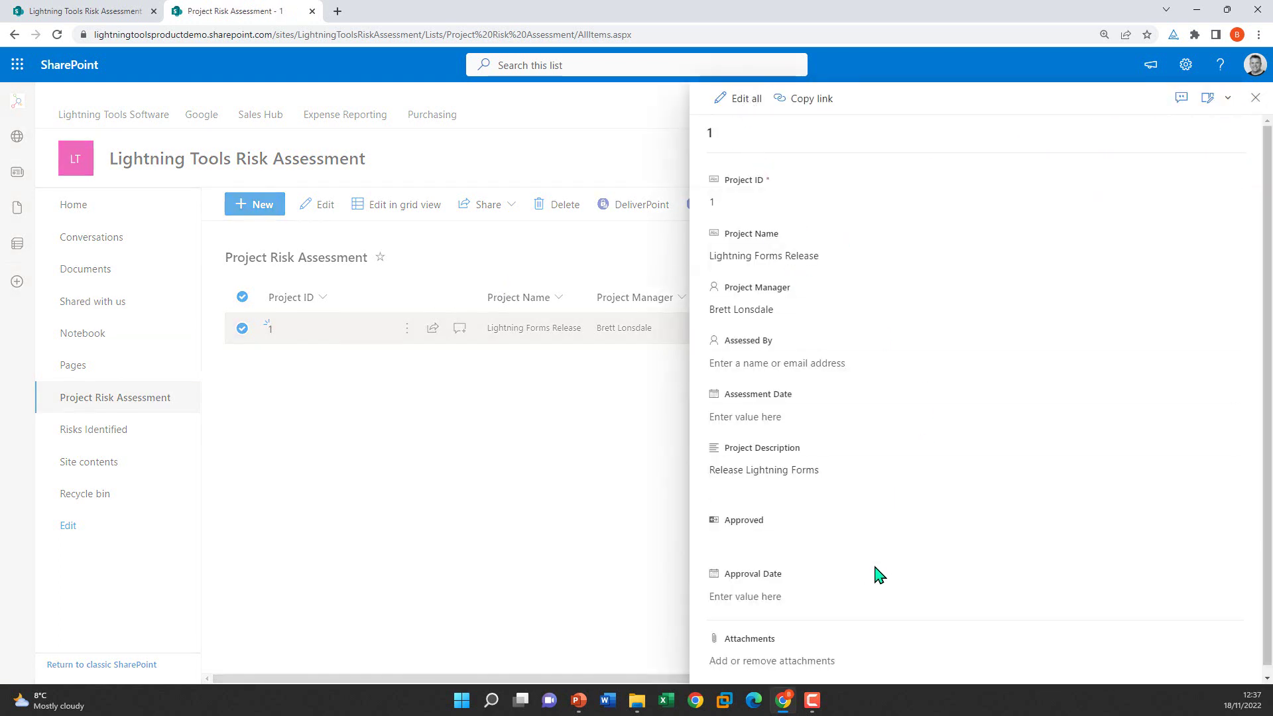
left_click(1254, 97)
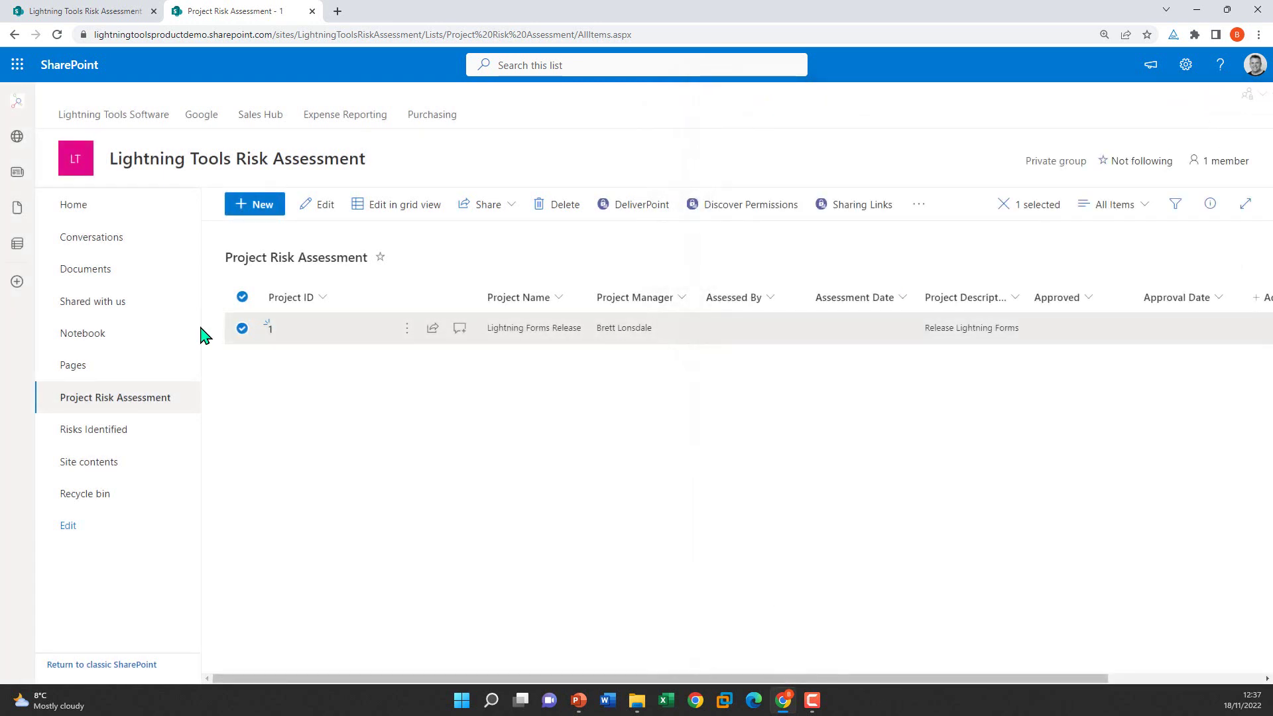
left_click(242, 328)
left_click(917, 205)
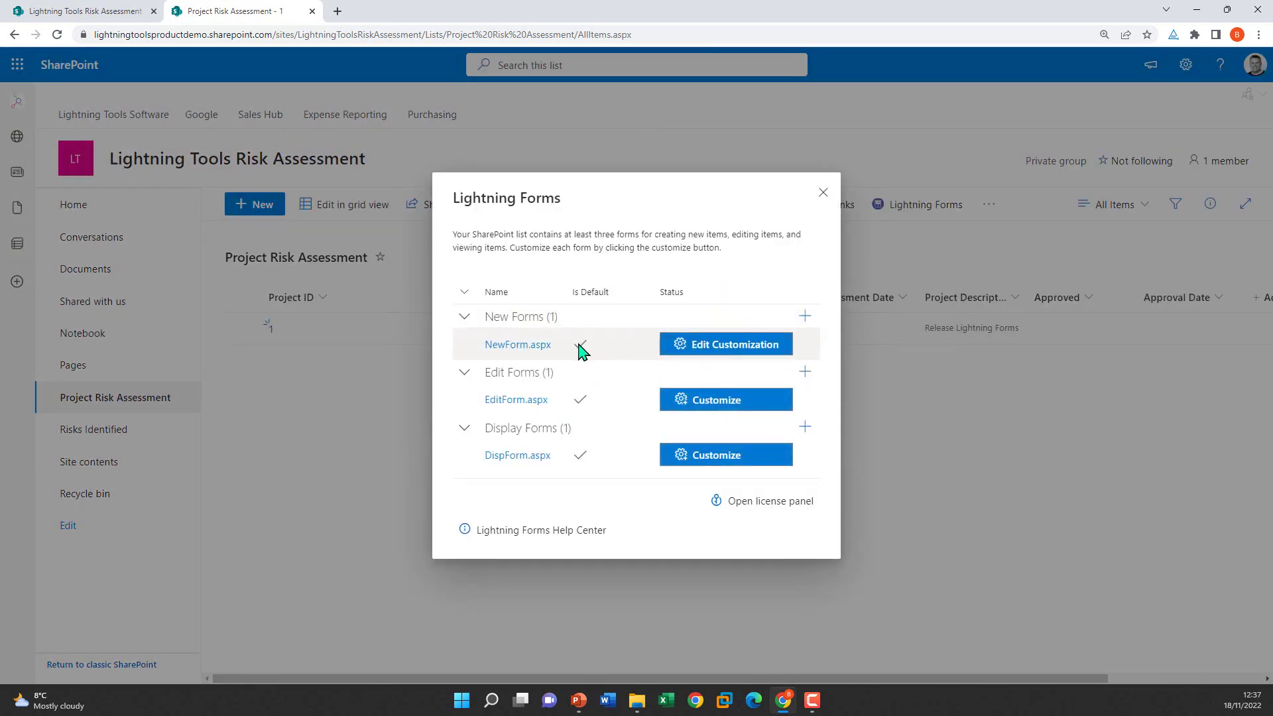
Step: Open NewForm.aspx in the designer, export it as a JSON file, and close the designer
left_click(722, 345)
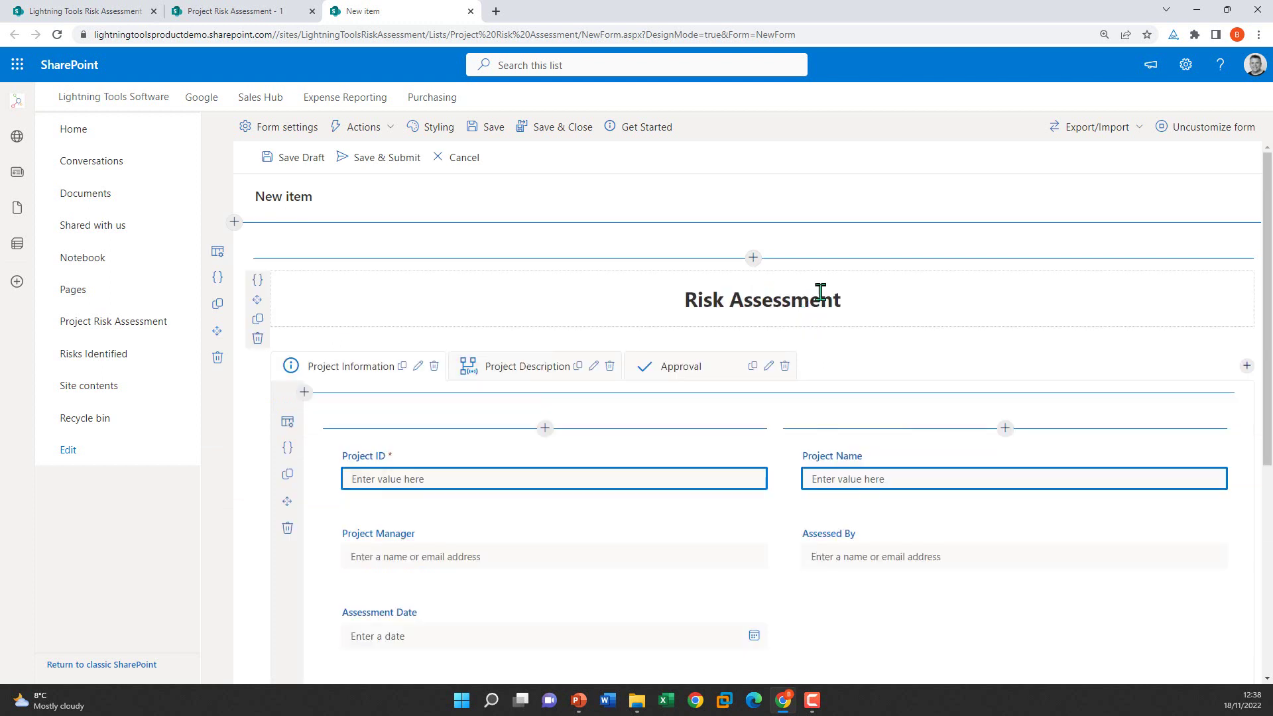
left_click(1134, 131)
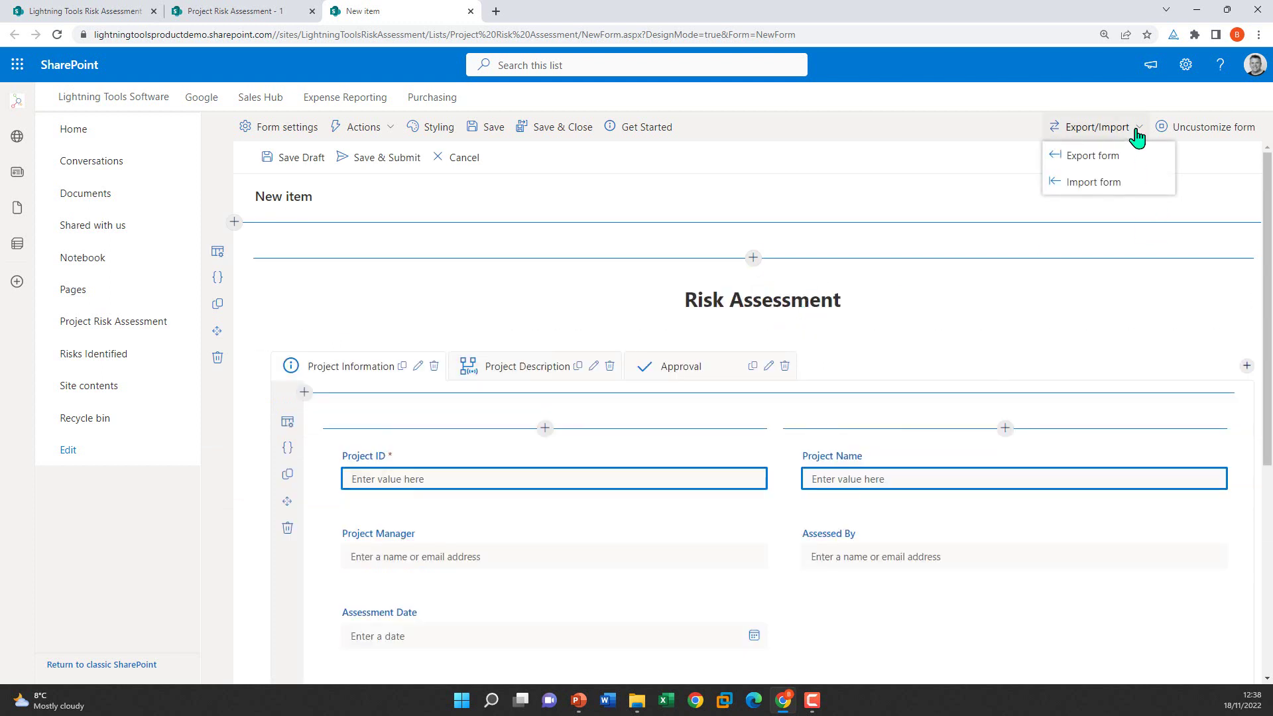
left_click(1127, 159)
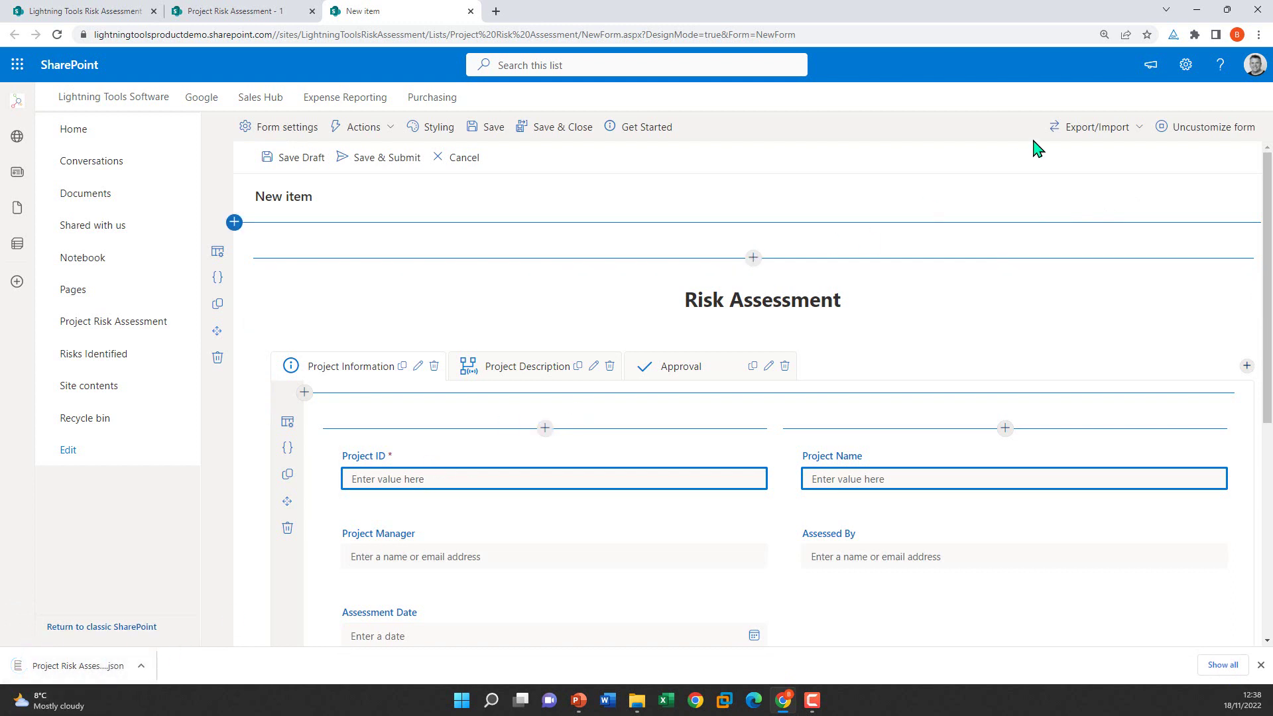
left_click(584, 127)
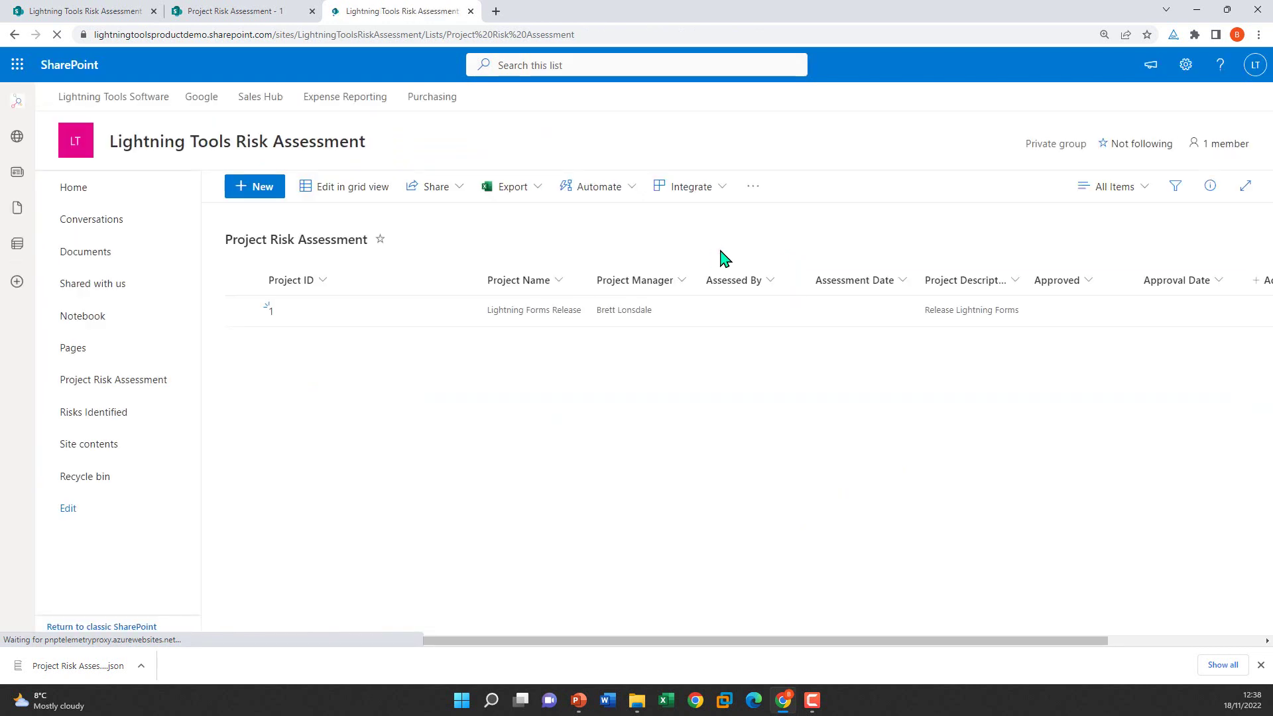
Step: Reopen the Lightning Forms overview and start customizing EditForm.aspx
left_click(756, 187)
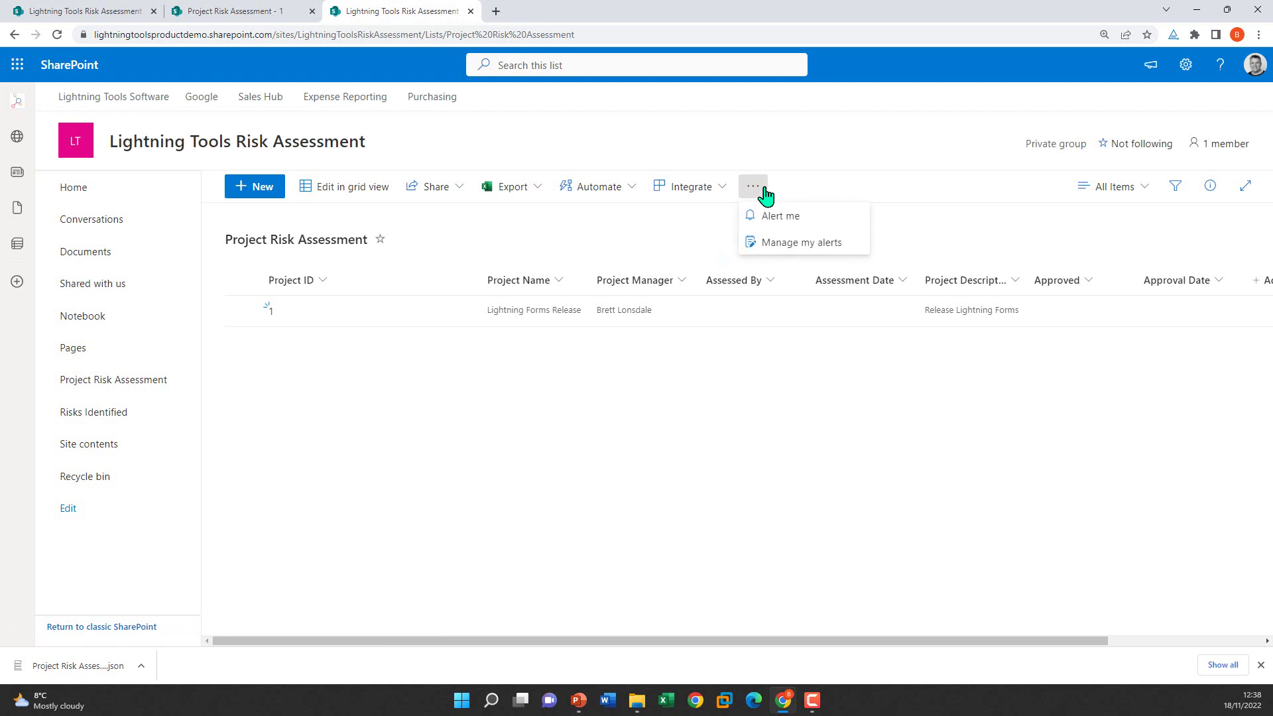
left_click(857, 435)
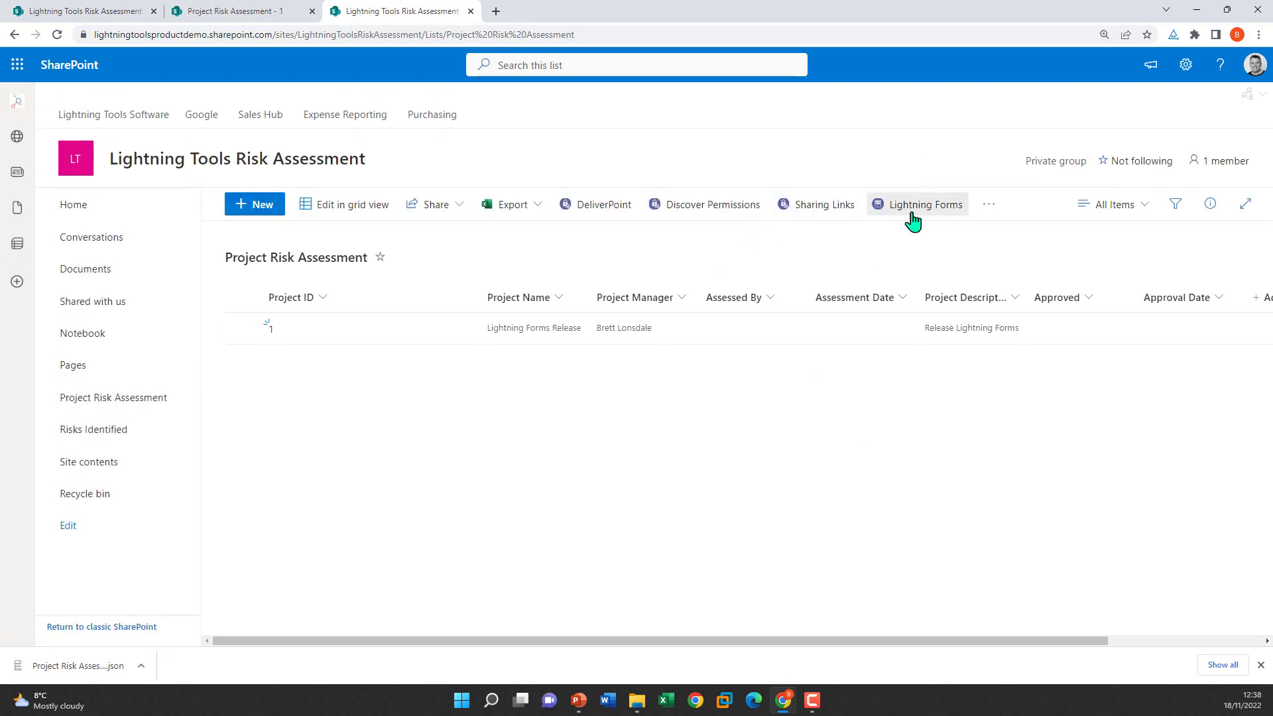
left_click(913, 214)
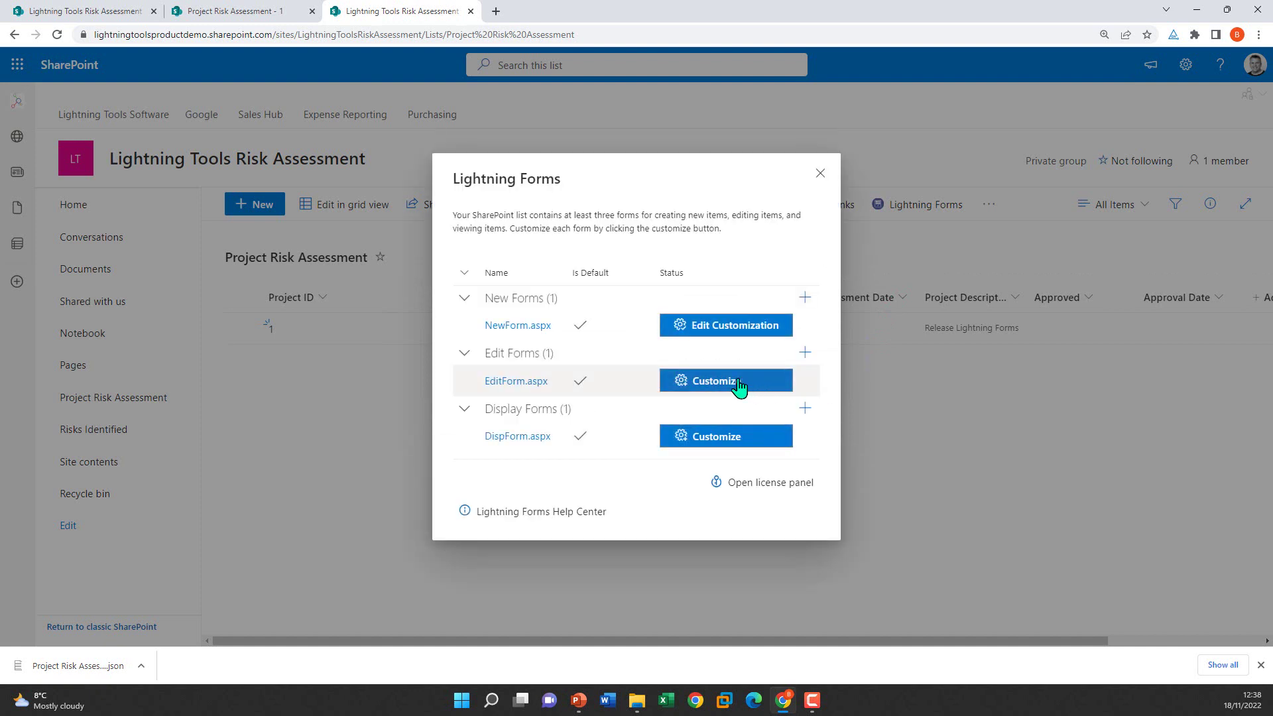
left_click(737, 386)
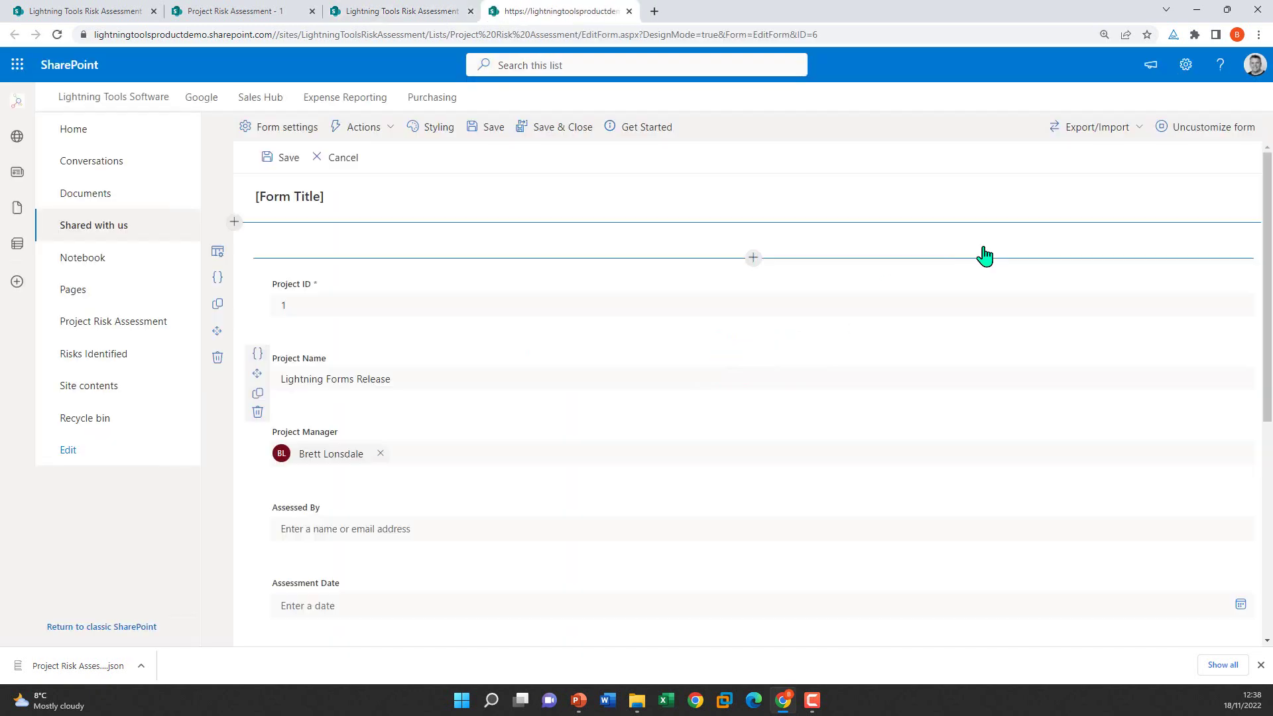
Step: Import the Project Risk Assessment_NewForm (3) JSON file into the Edit form
left_click(1106, 133)
left_click(1108, 179)
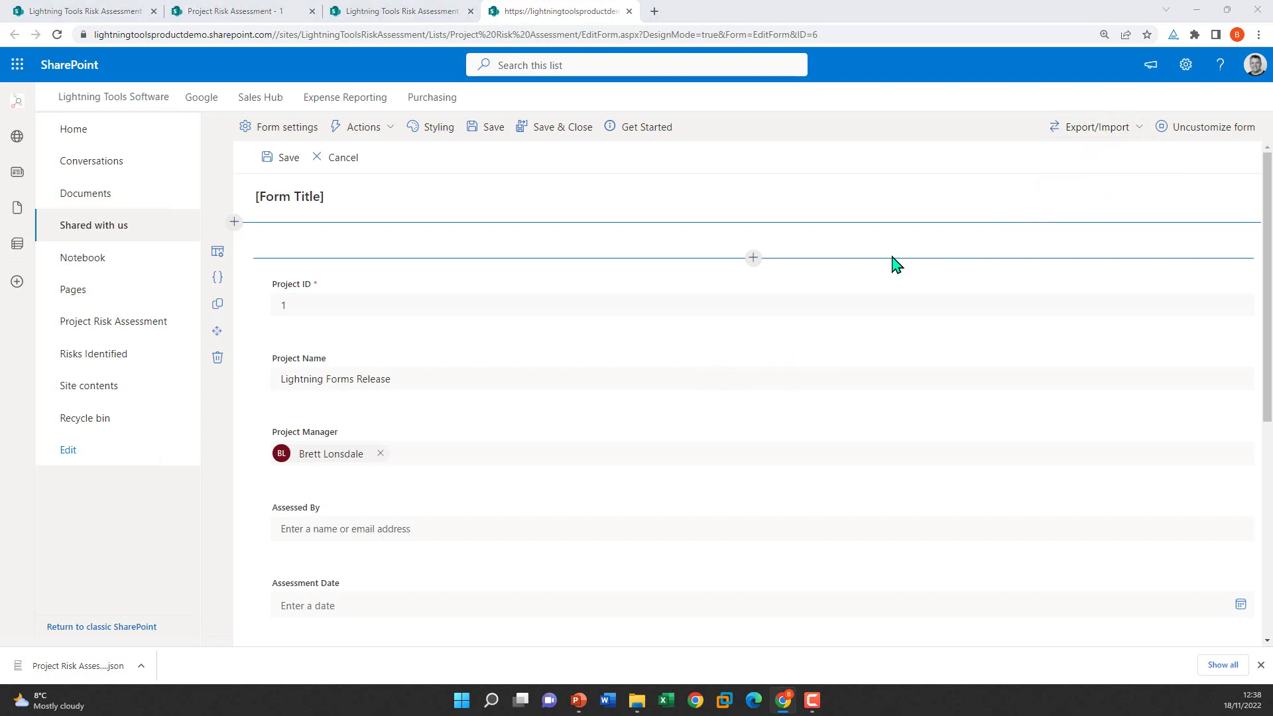
left_click(180, 161)
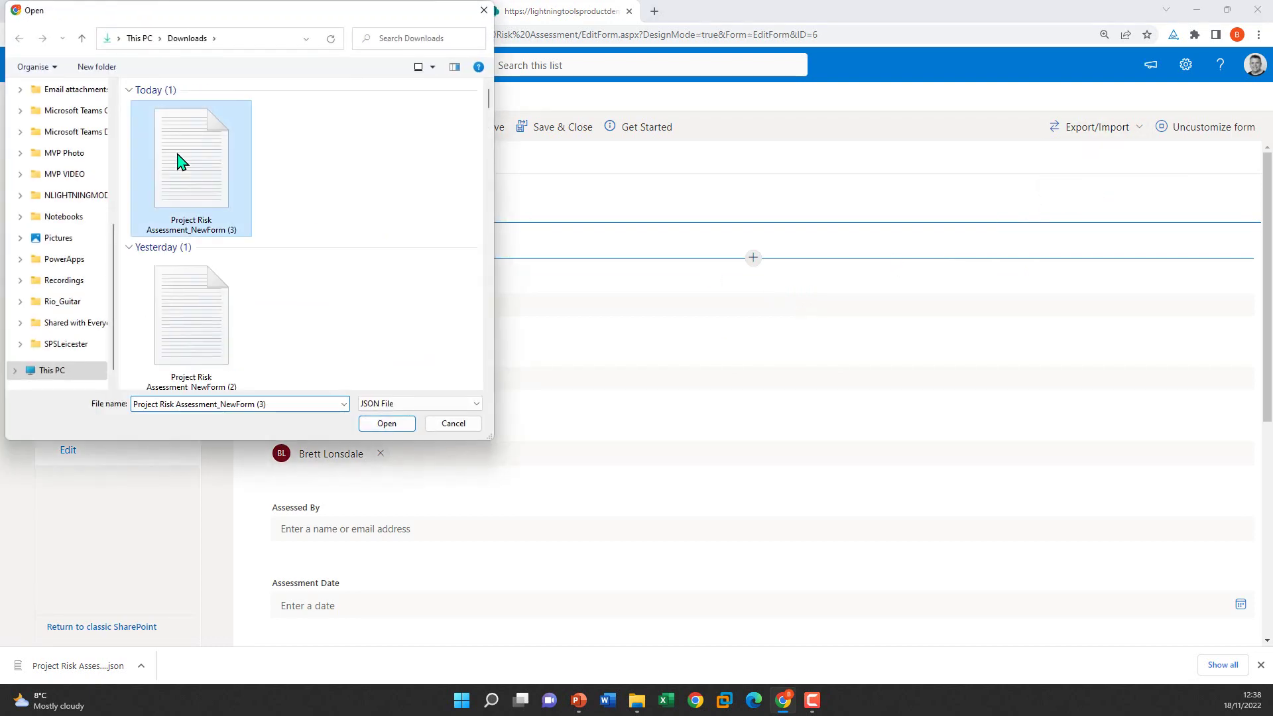
left_click(390, 424)
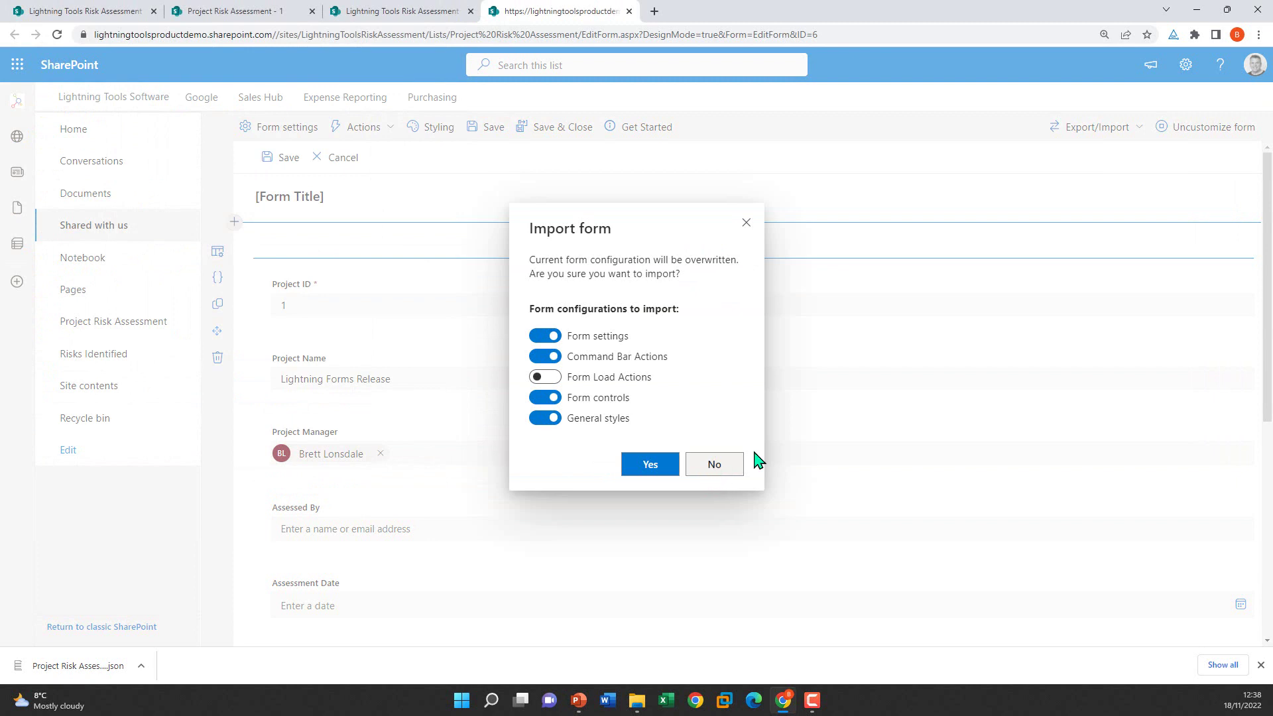
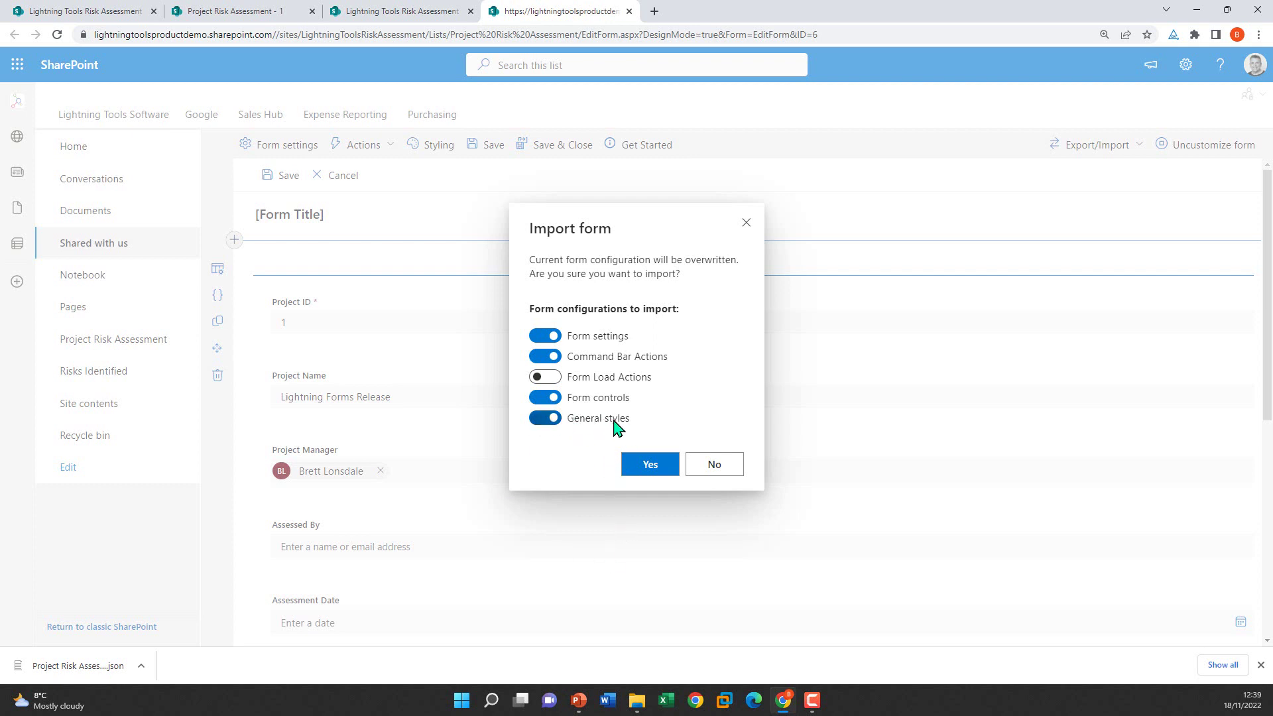
Step: Import the form configuration into the Edit form, excluding General styles and Command Bar Actions
left_click(541, 422)
left_click(547, 358)
left_click(639, 469)
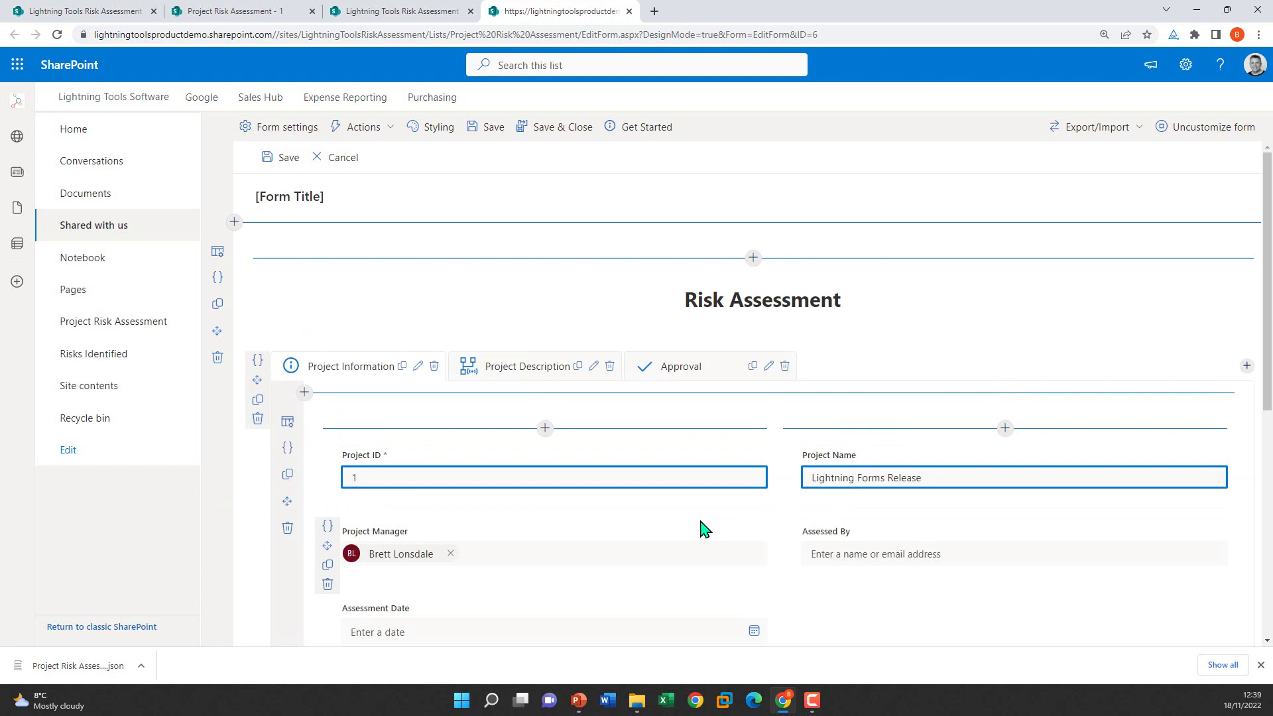
Step: Review the imported Edit form, then save and close the designer
scroll(679, 531, "down", 1)
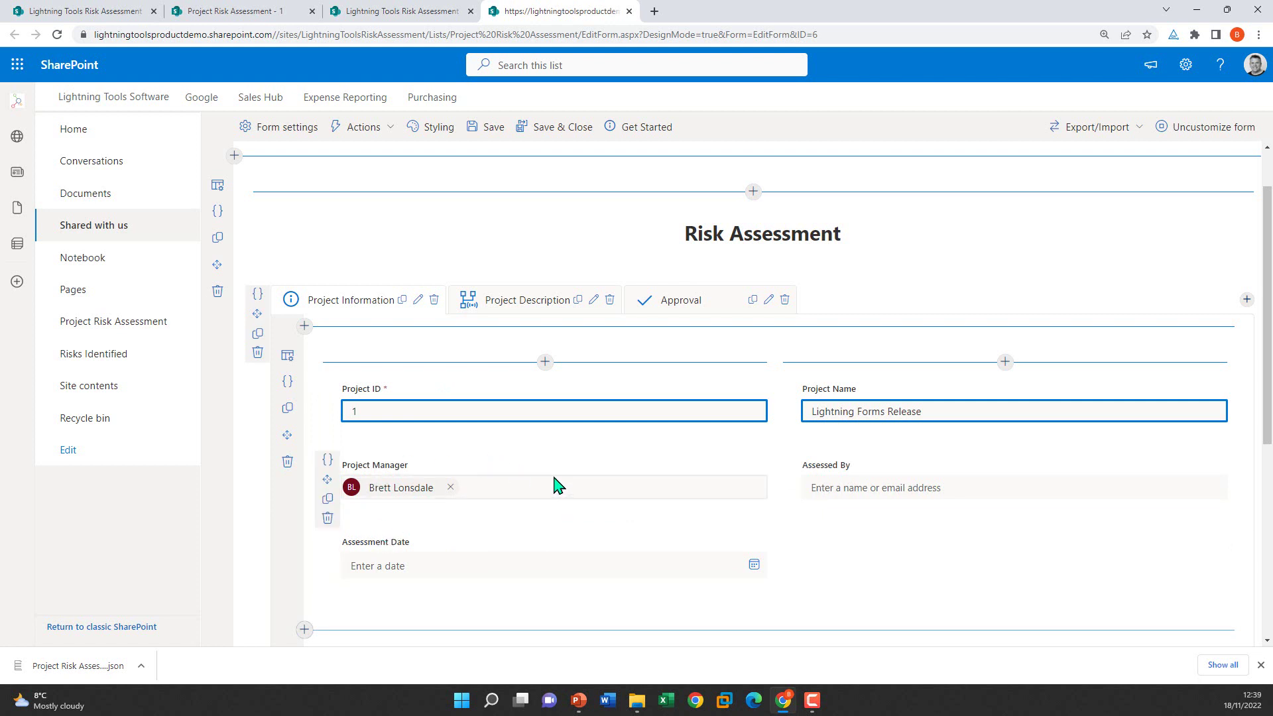
scroll(548, 483, "up", 1)
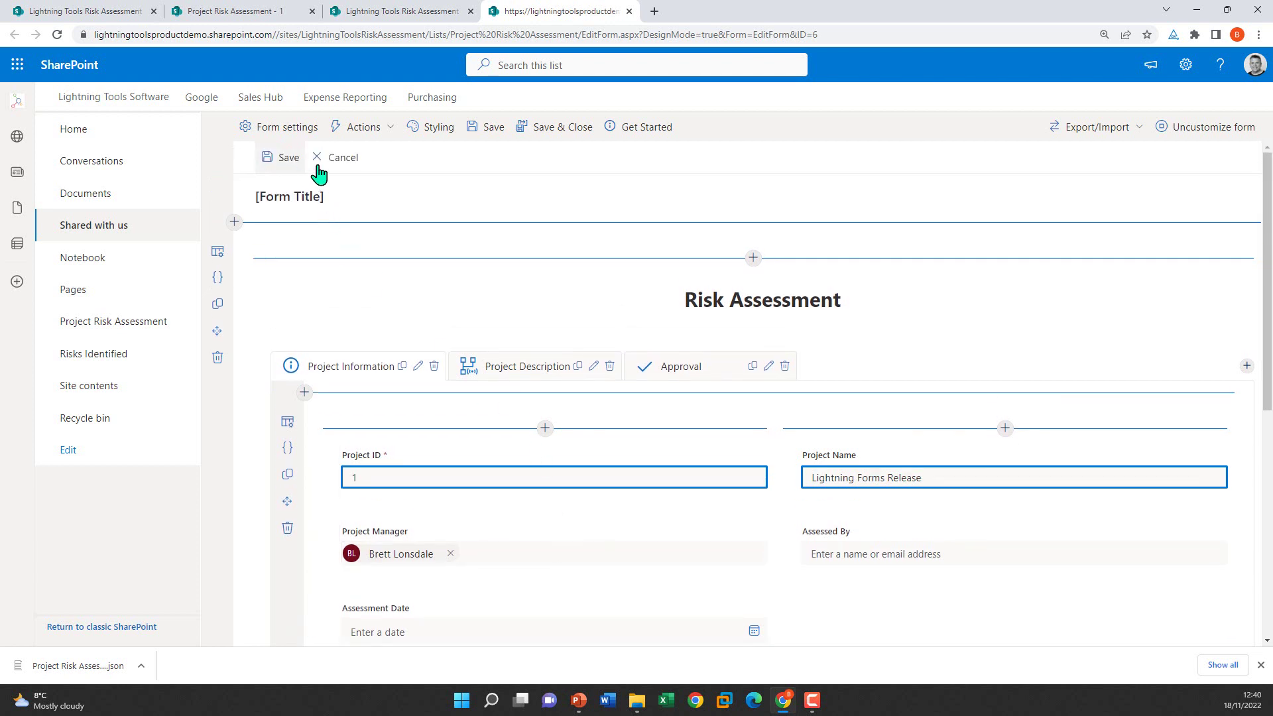
scroll(305, 172, "up", 1)
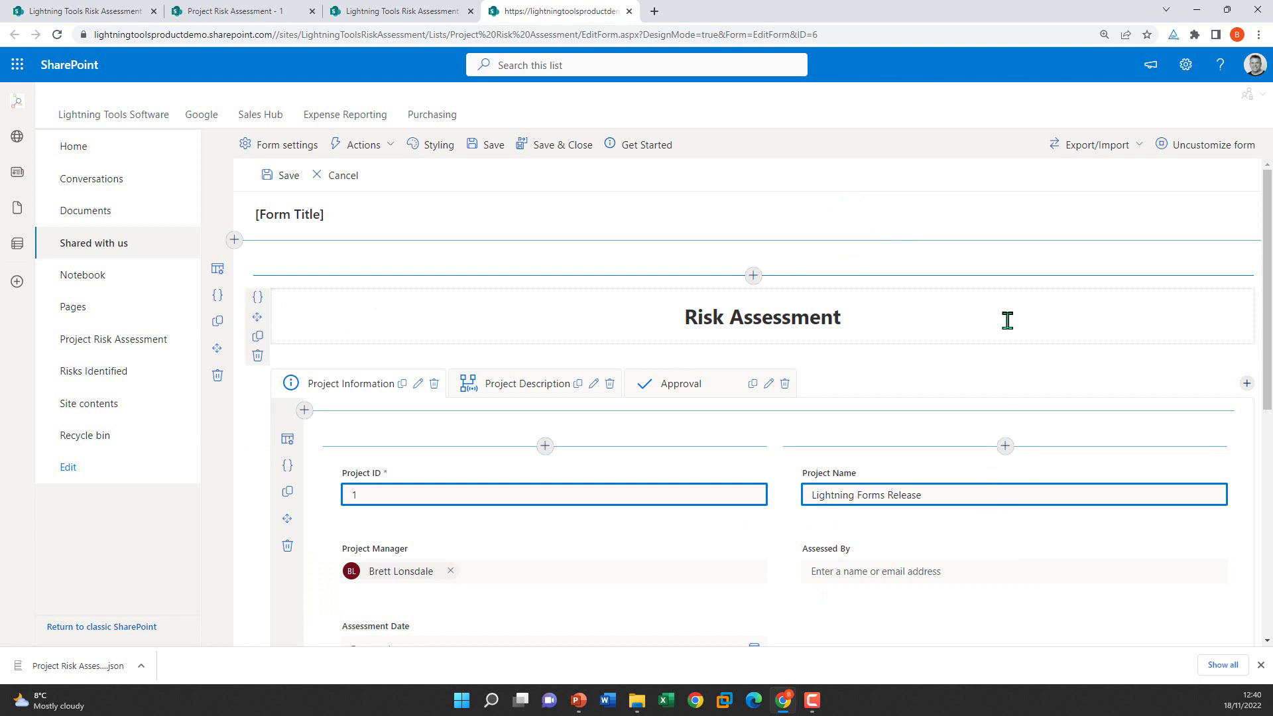
left_click(579, 151)
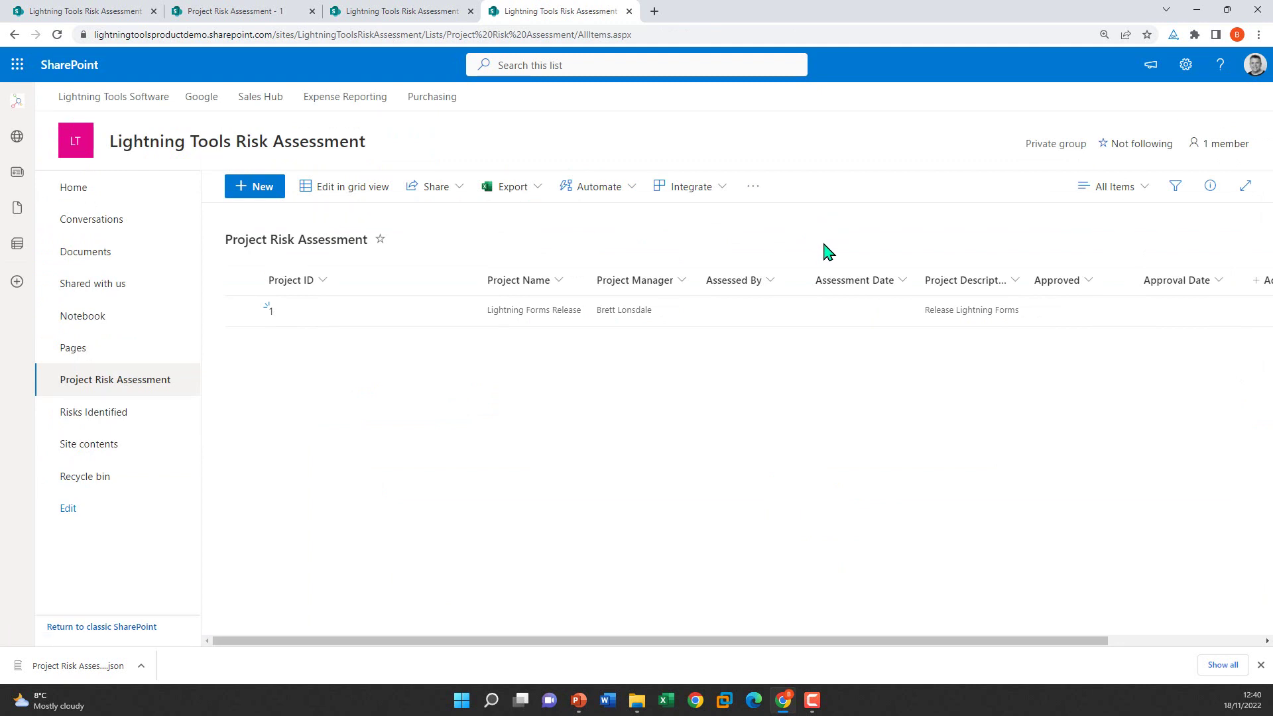
Step: Customize DispForm.aspx and import the saved JSON form configuration with all its parts
left_click(900, 206)
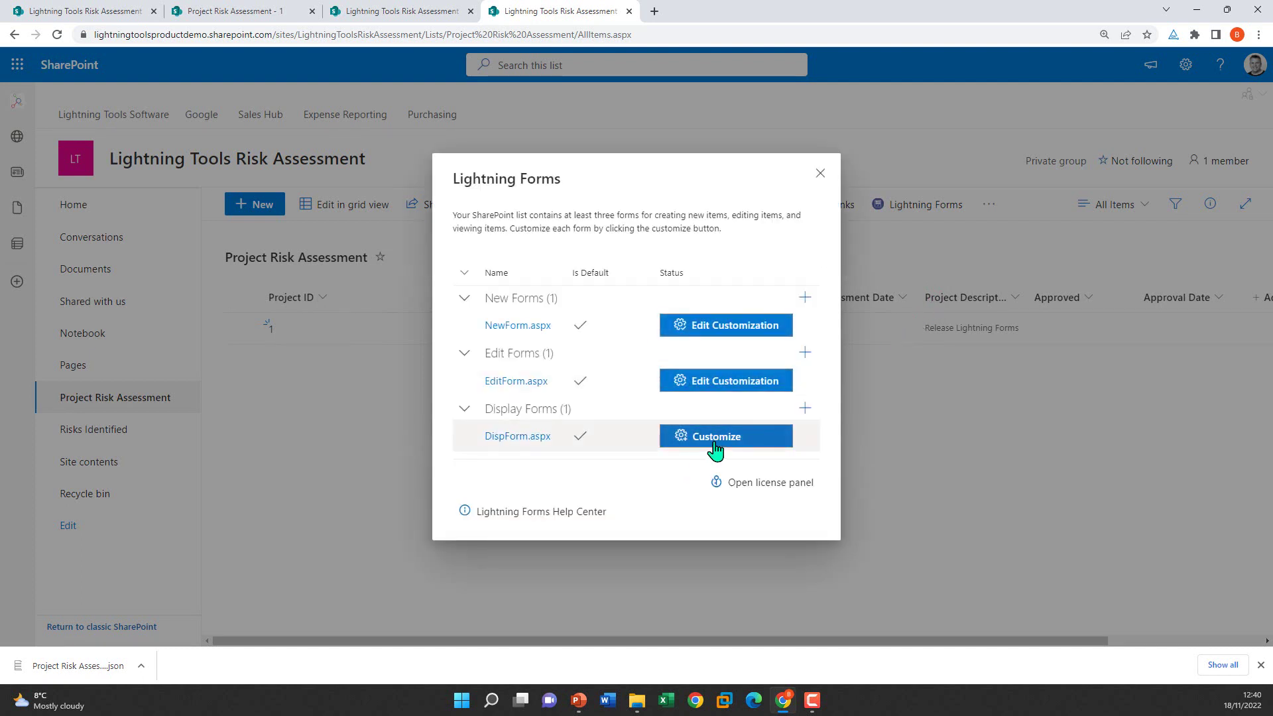
left_click(715, 445)
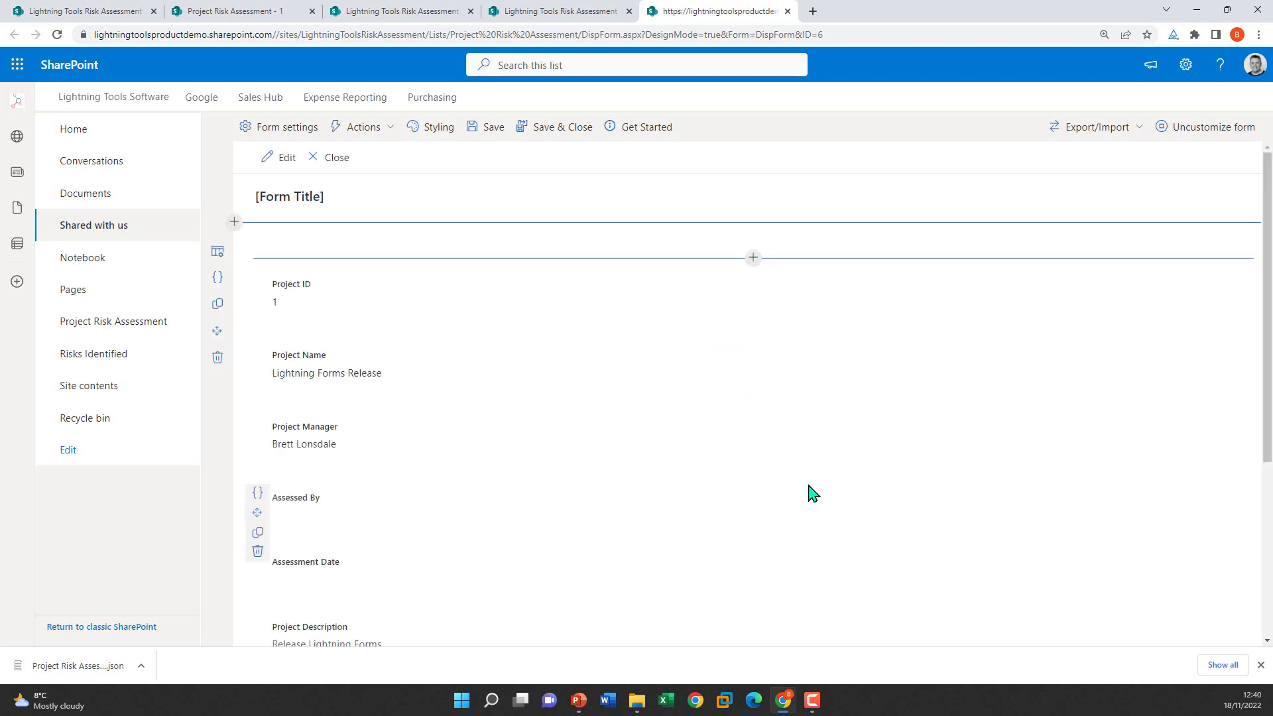
left_click(1128, 130)
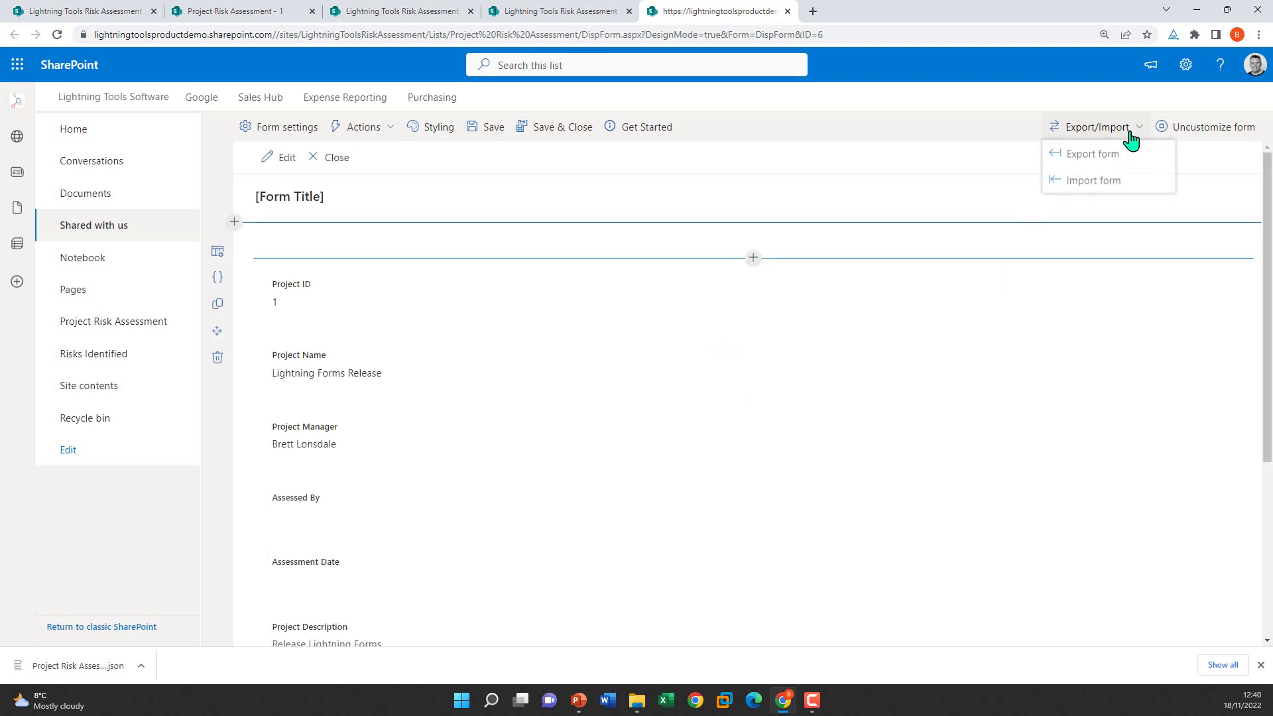
left_click(1112, 184)
left_click(190, 165)
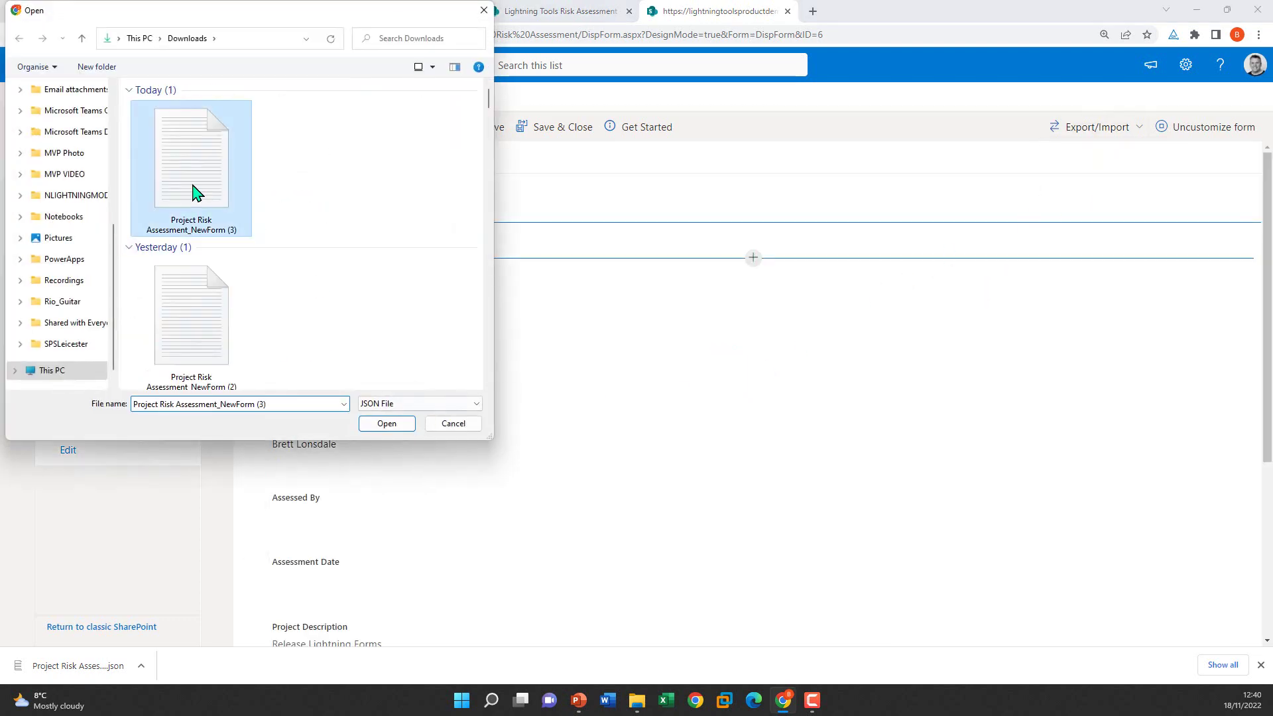
left_click(389, 420)
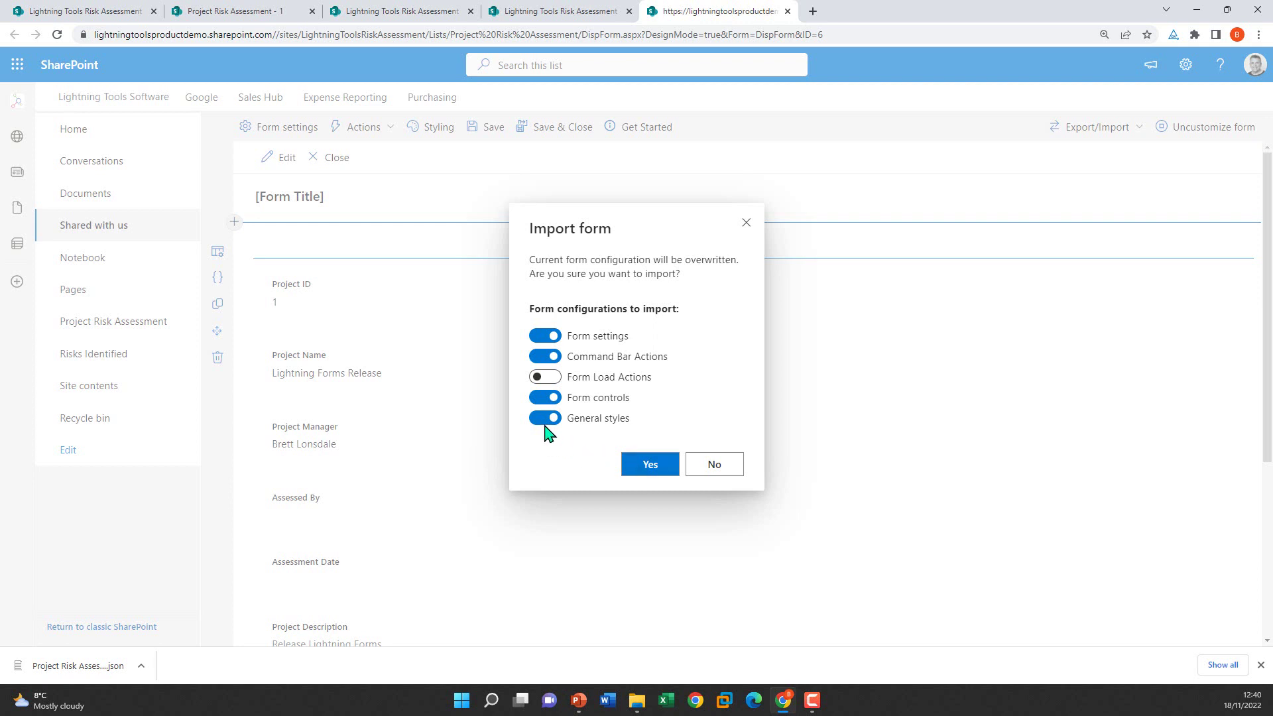
left_click(644, 469)
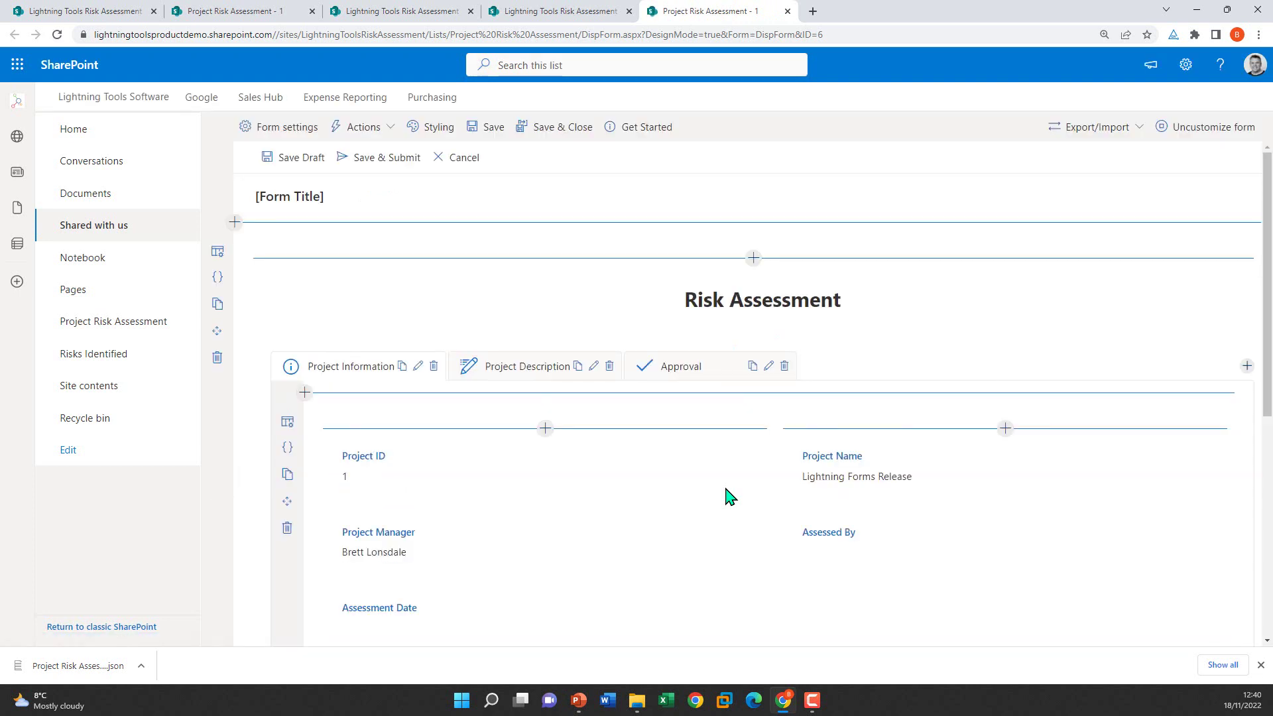
Step: Review the Display form's Risks Identified list, then save and close the designer
scroll(819, 349, "down", 6)
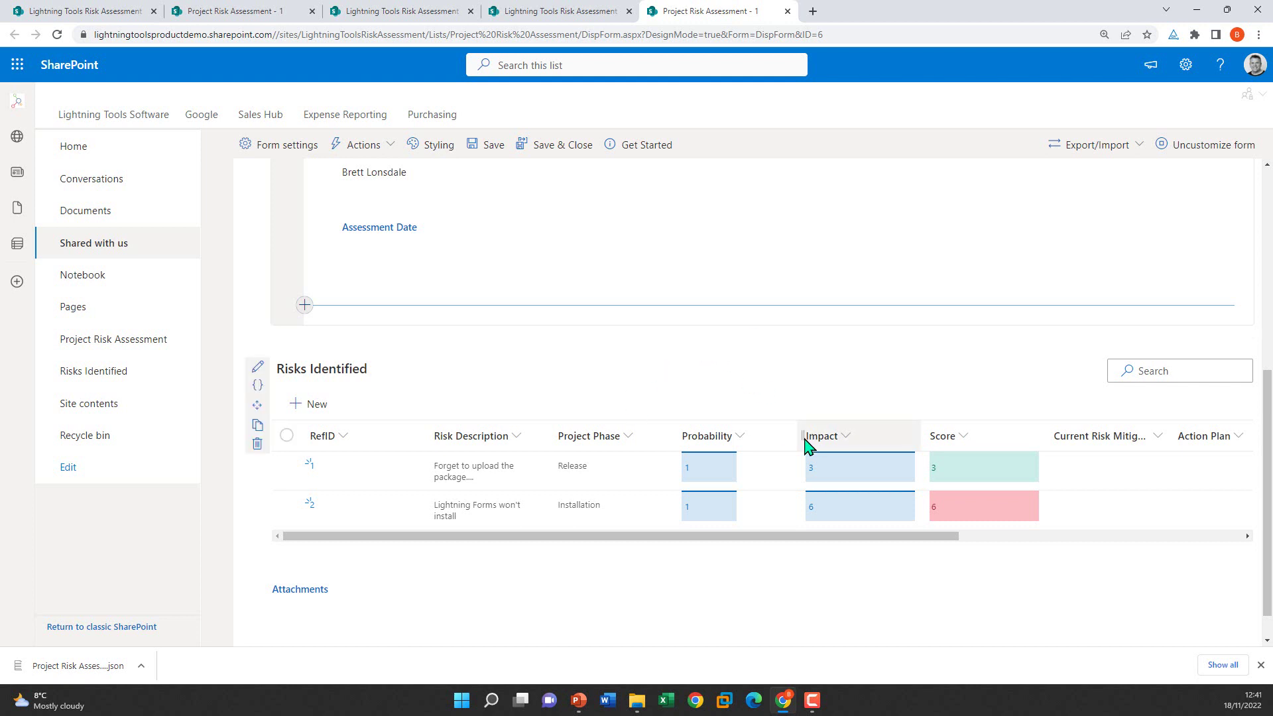
scroll(808, 445, "up", 1)
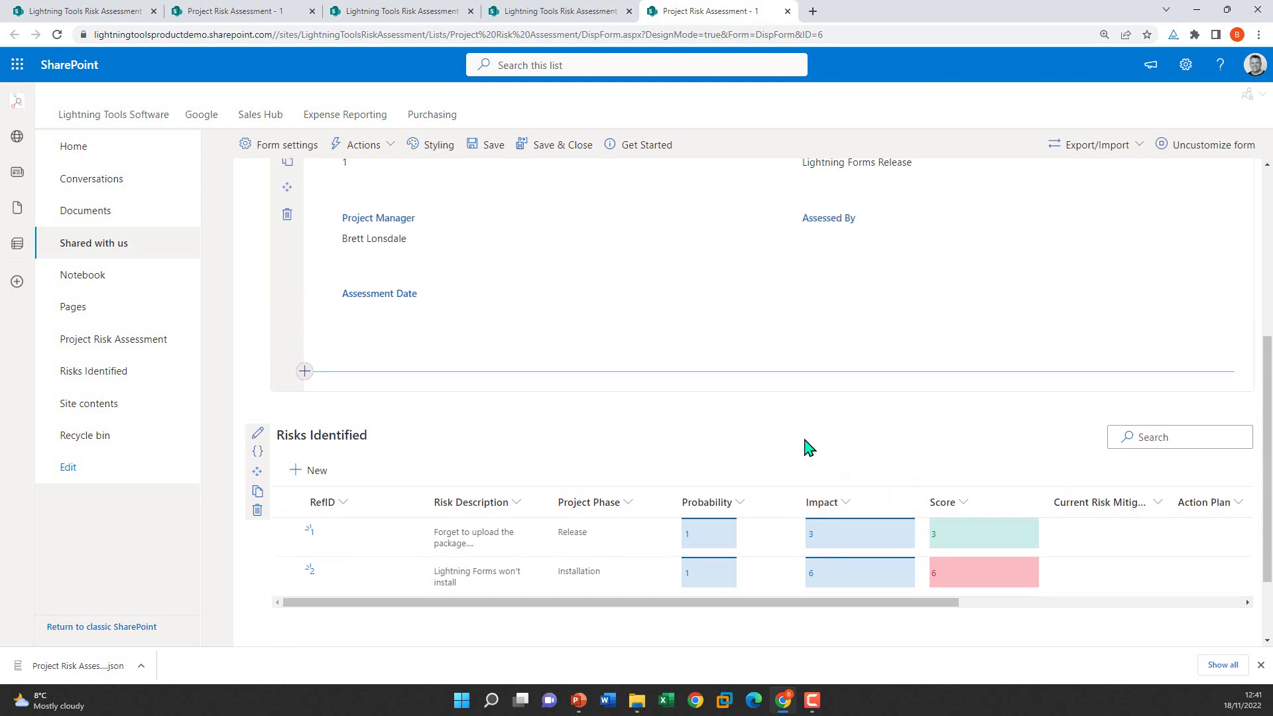
scroll(807, 445, "up", 5)
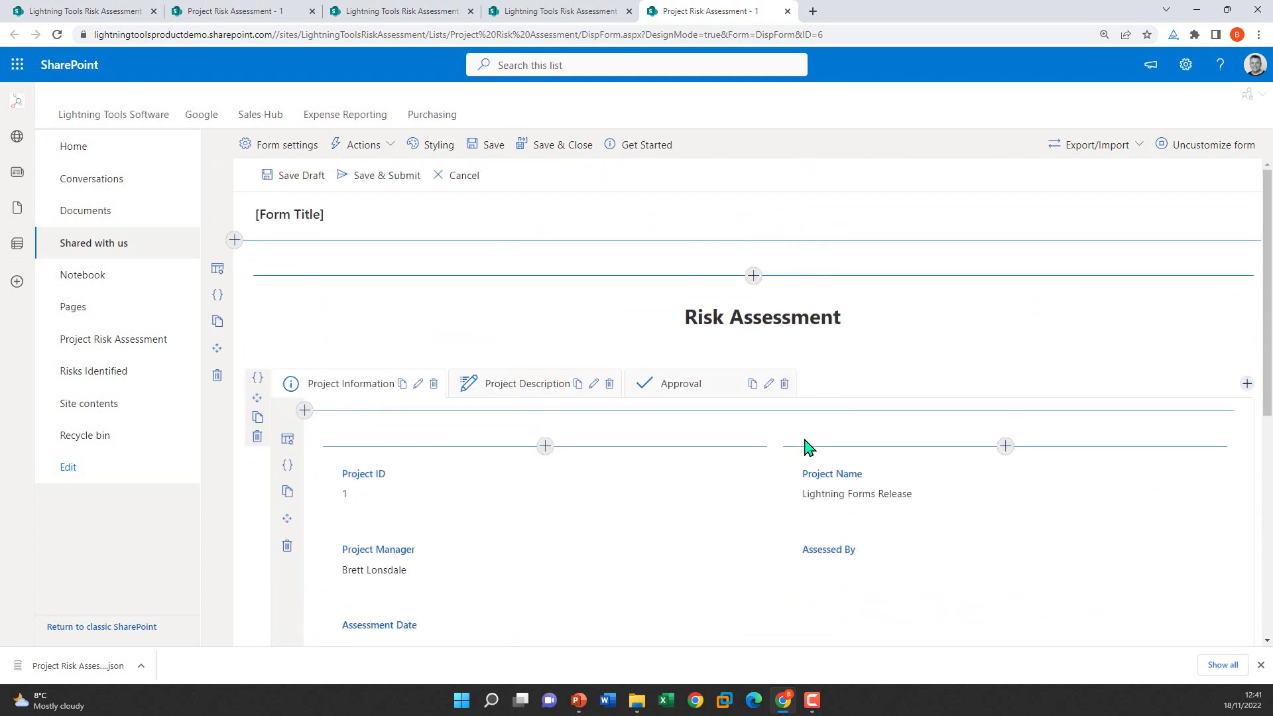
left_click(577, 151)
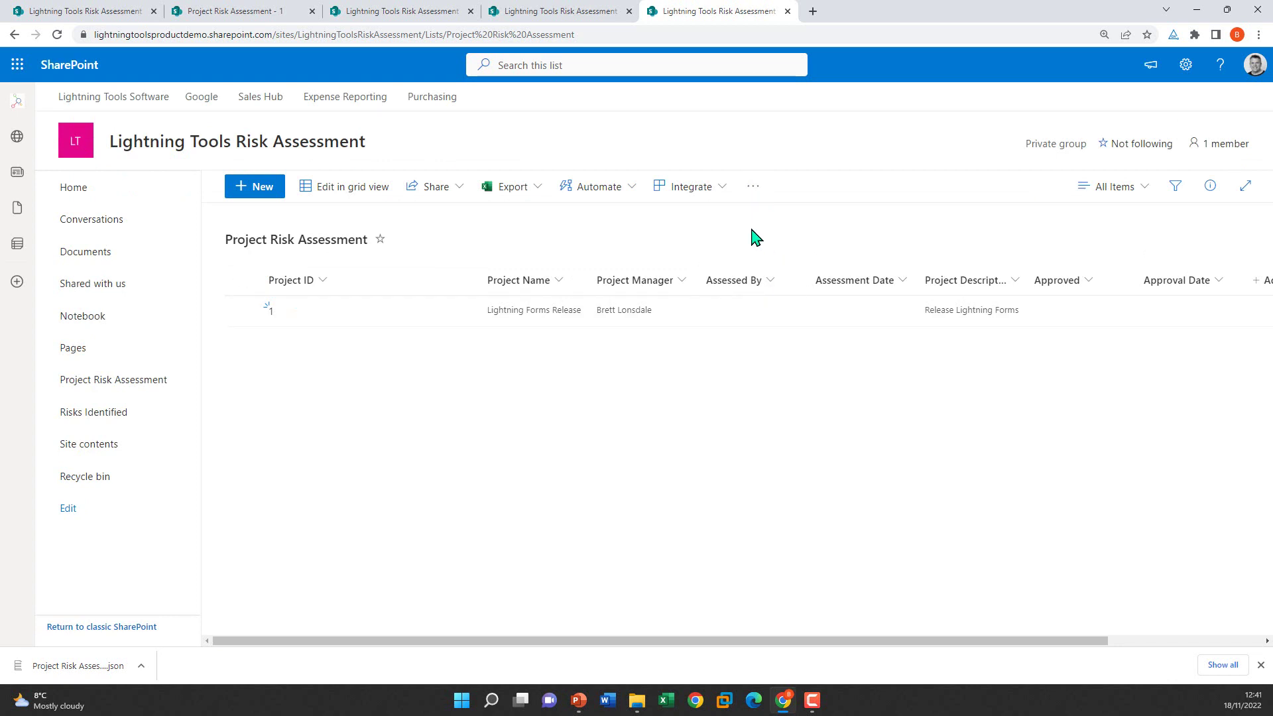
Step: Reload the list and reopen the EditForm.aspx design at its Command Bar actions
right_click(784, 455)
left_click(859, 271)
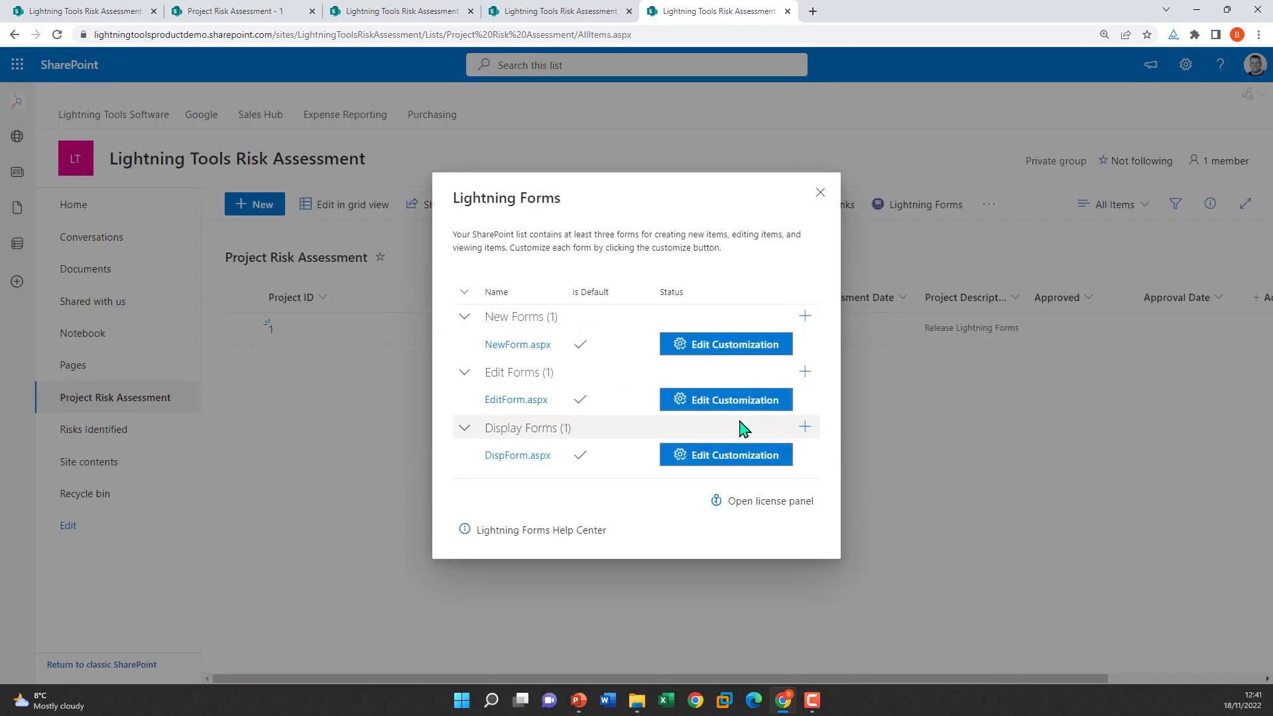
left_click(743, 402)
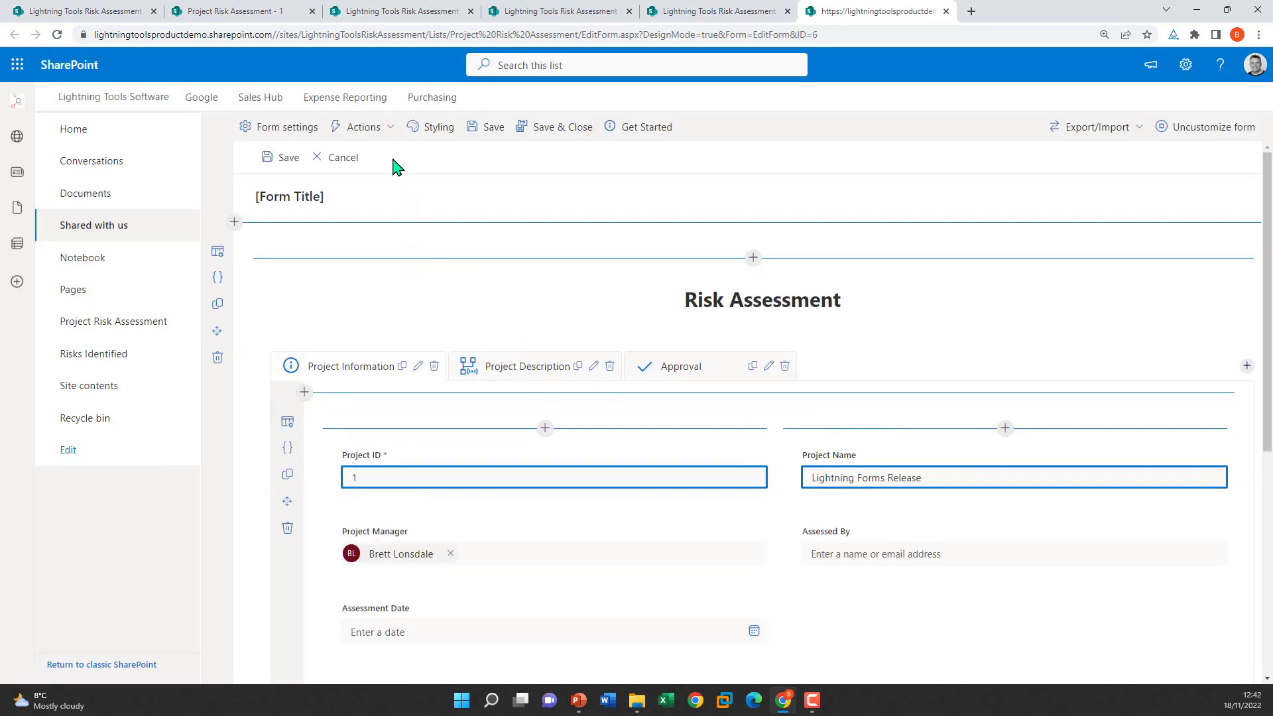
left_click(383, 137)
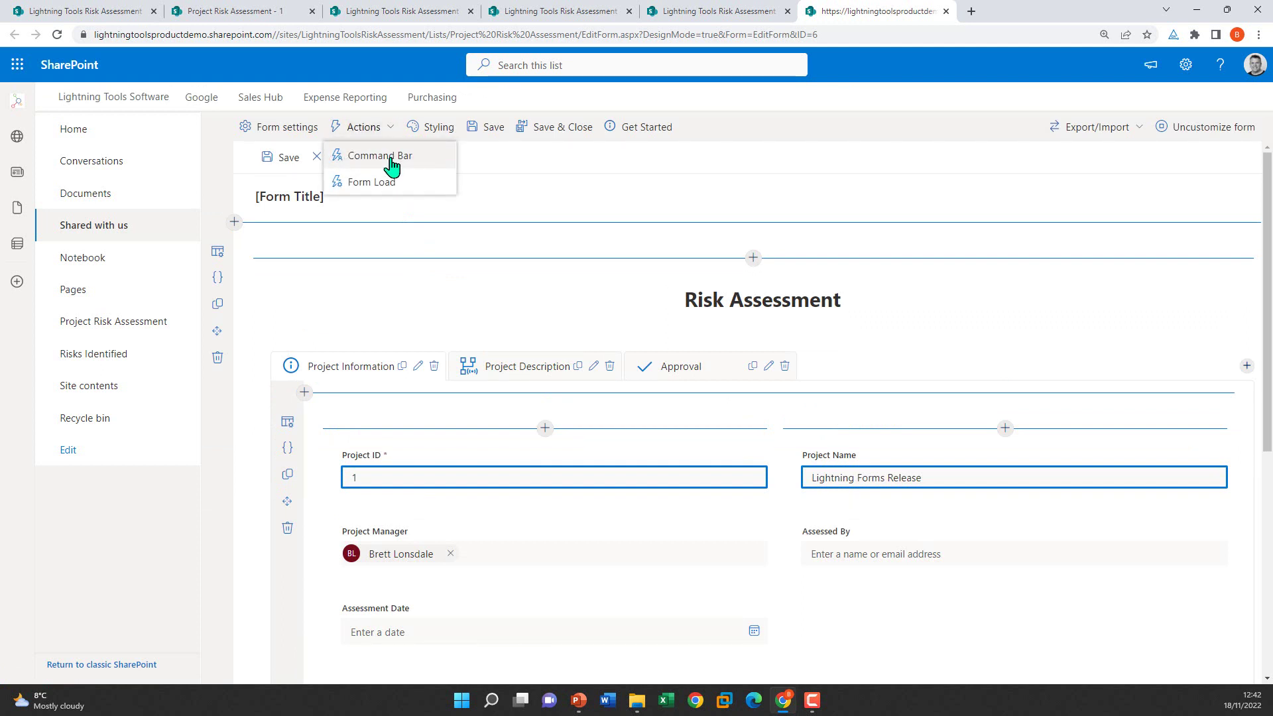
left_click(391, 159)
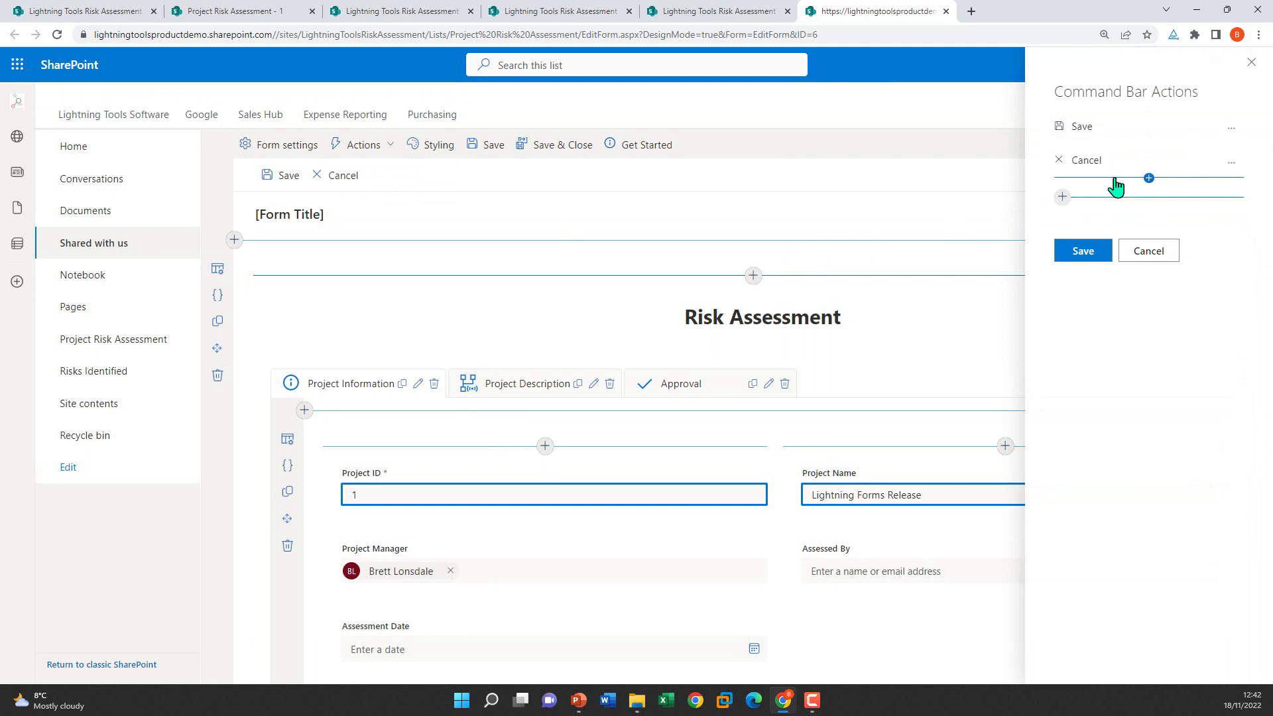
Step: Add a new command bar action named Approve with an icon
left_click(1063, 197)
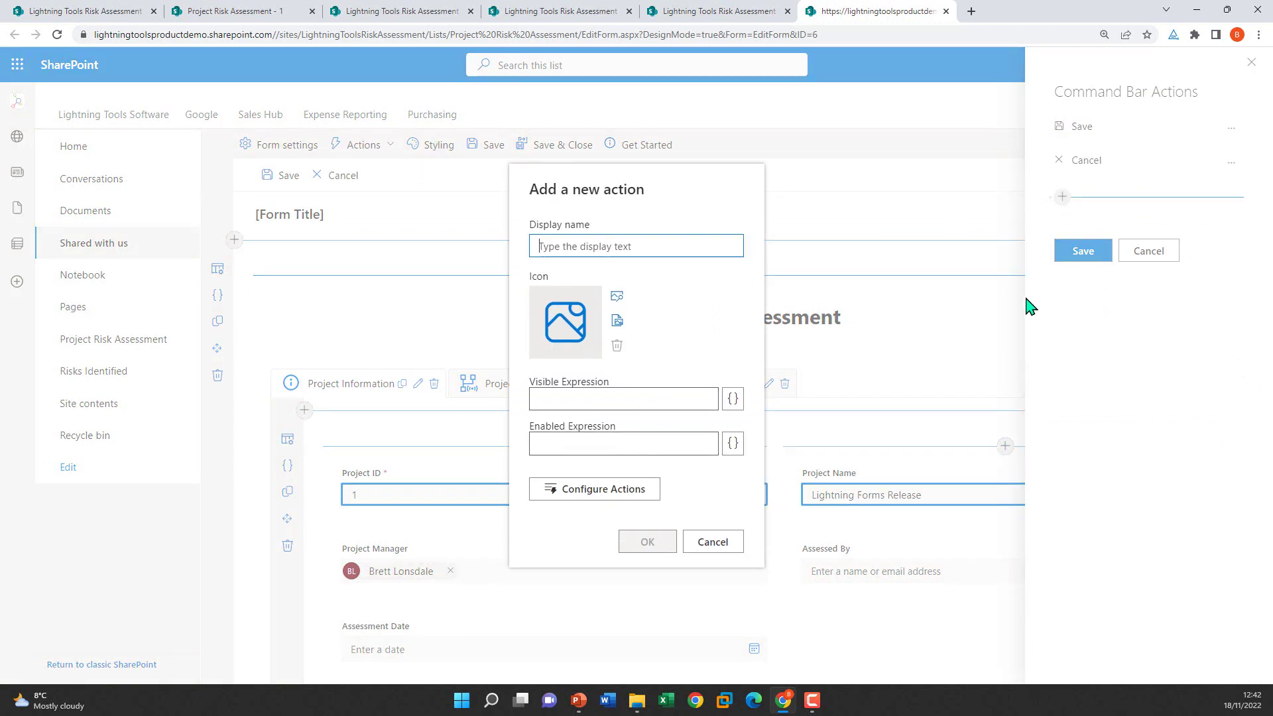
type("Approve")
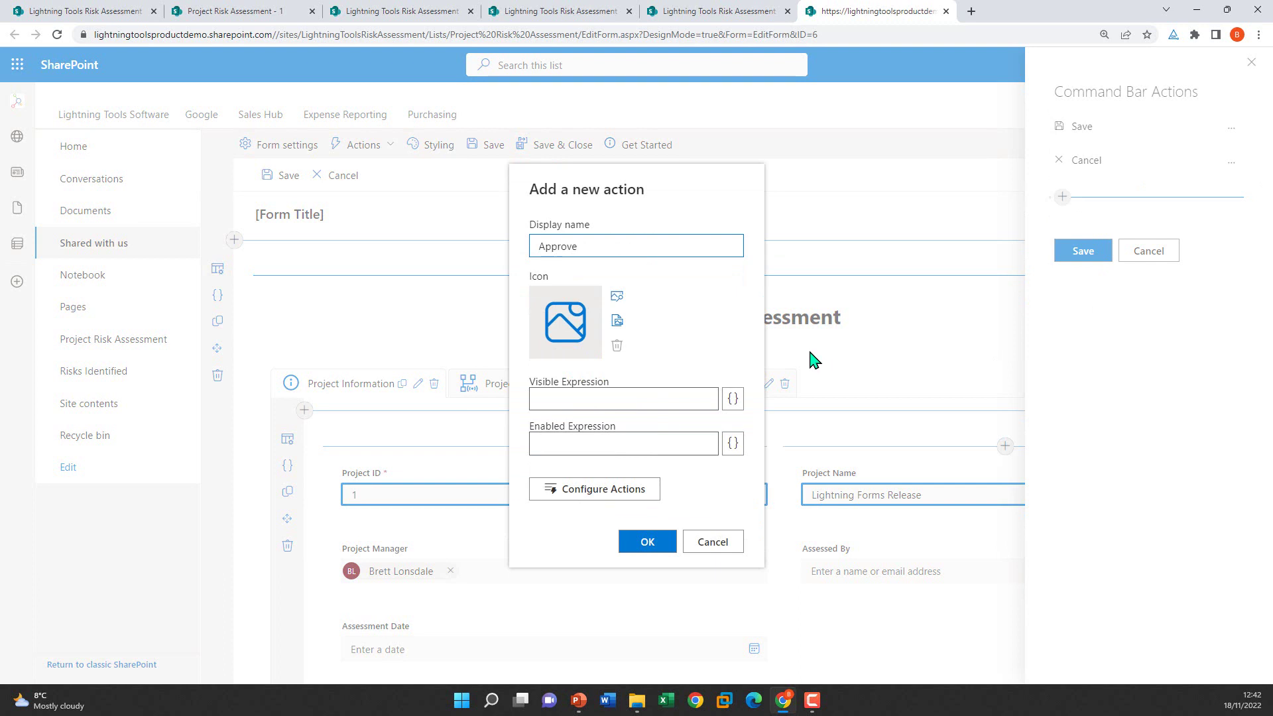
key("Tab")
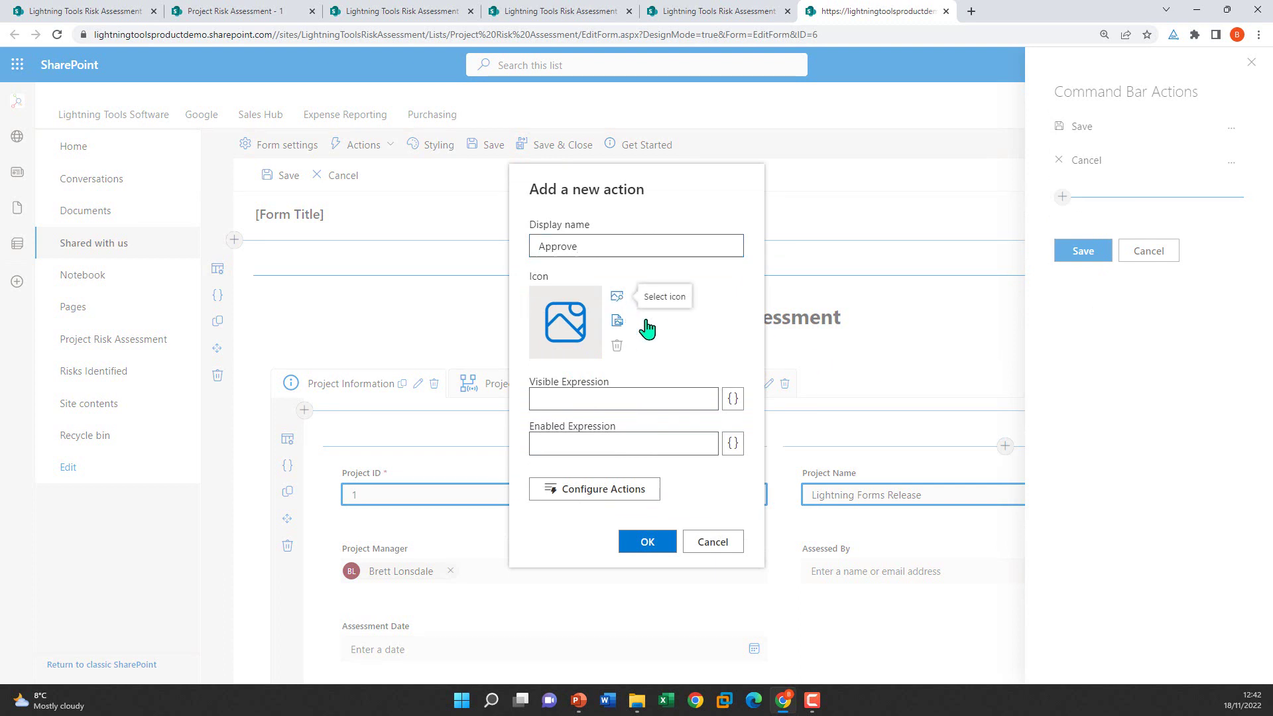
left_click(615, 297)
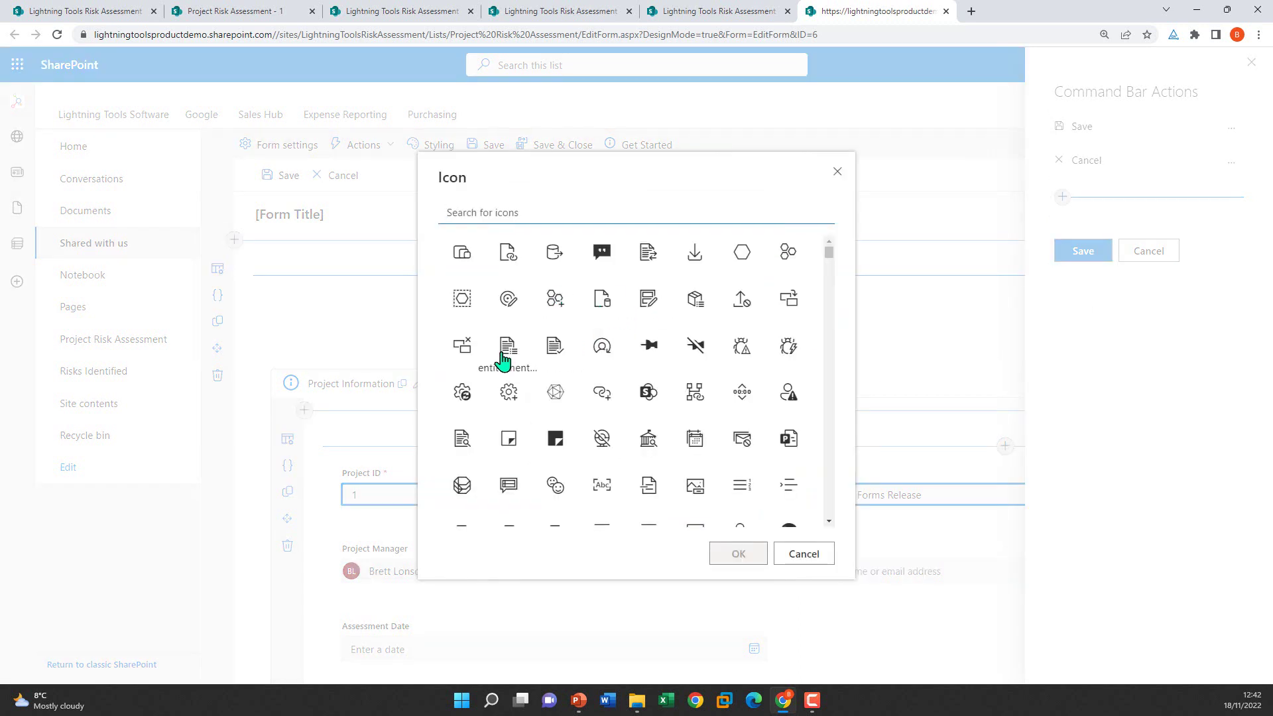
left_click(555, 345)
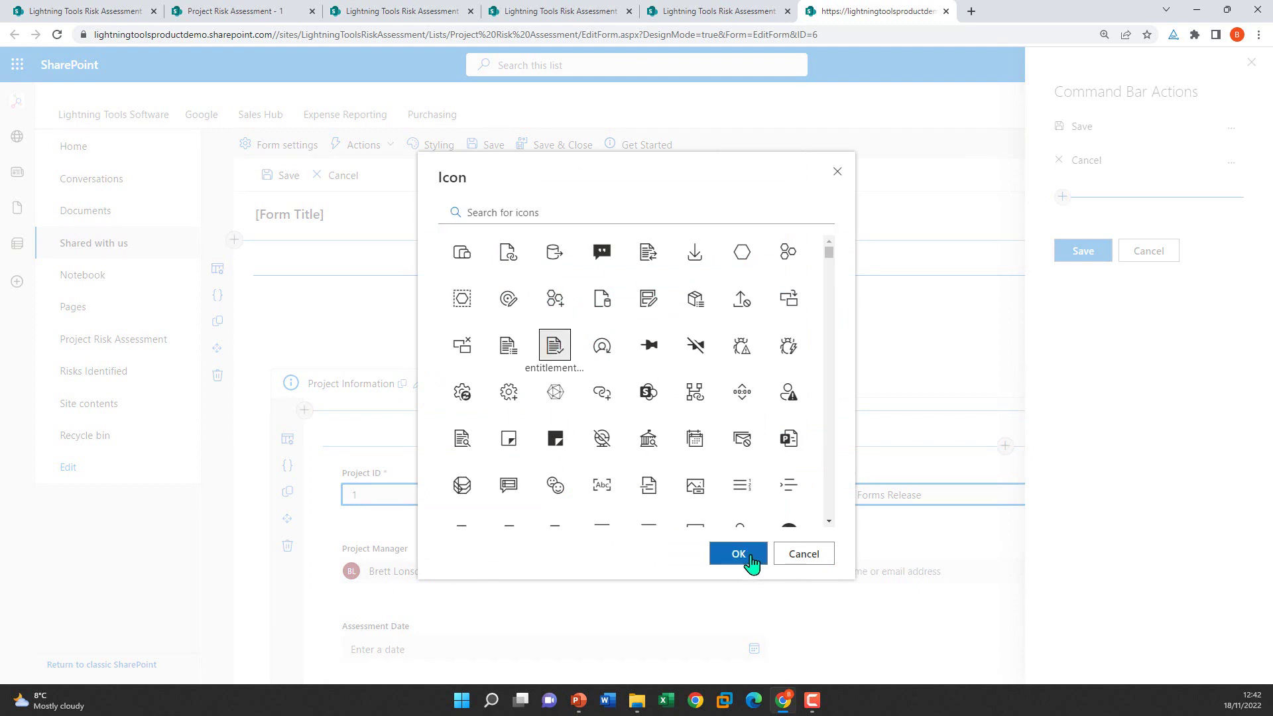
left_click(753, 560)
Step: Make the Approve action set the Approved field to Yes, then save the form
left_click(570, 492)
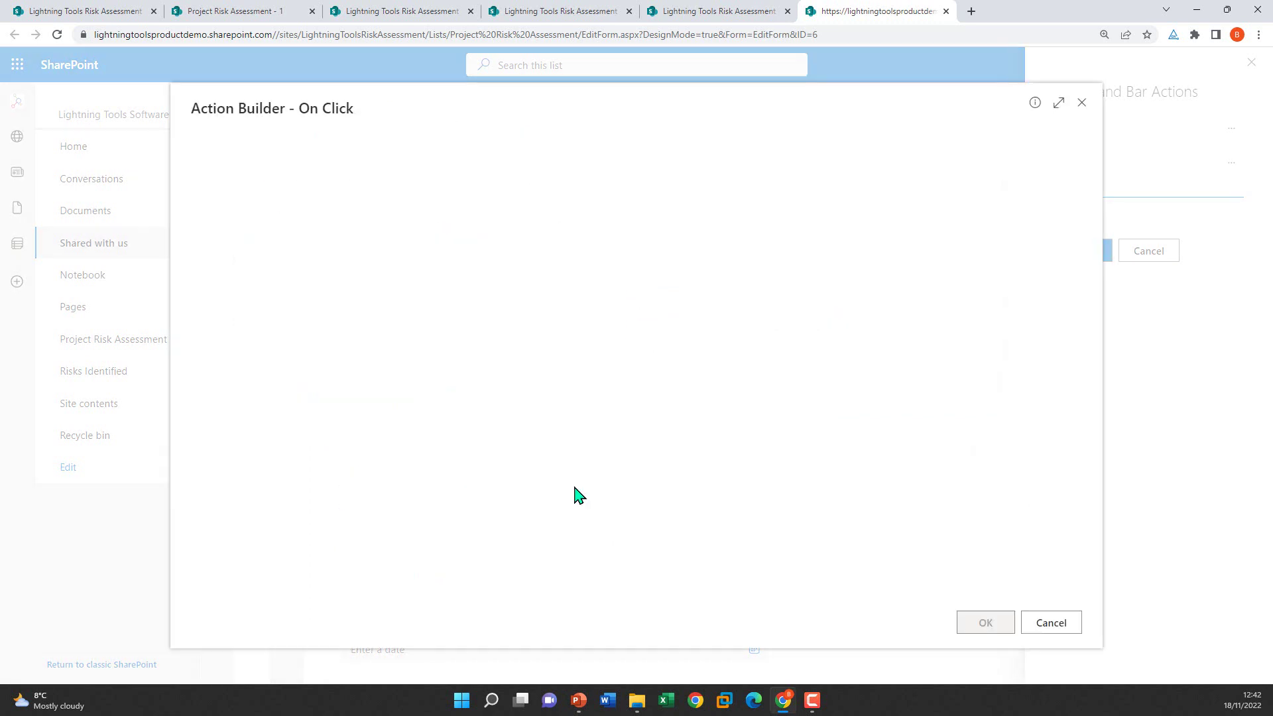
scroll(882, 378, "down", 1)
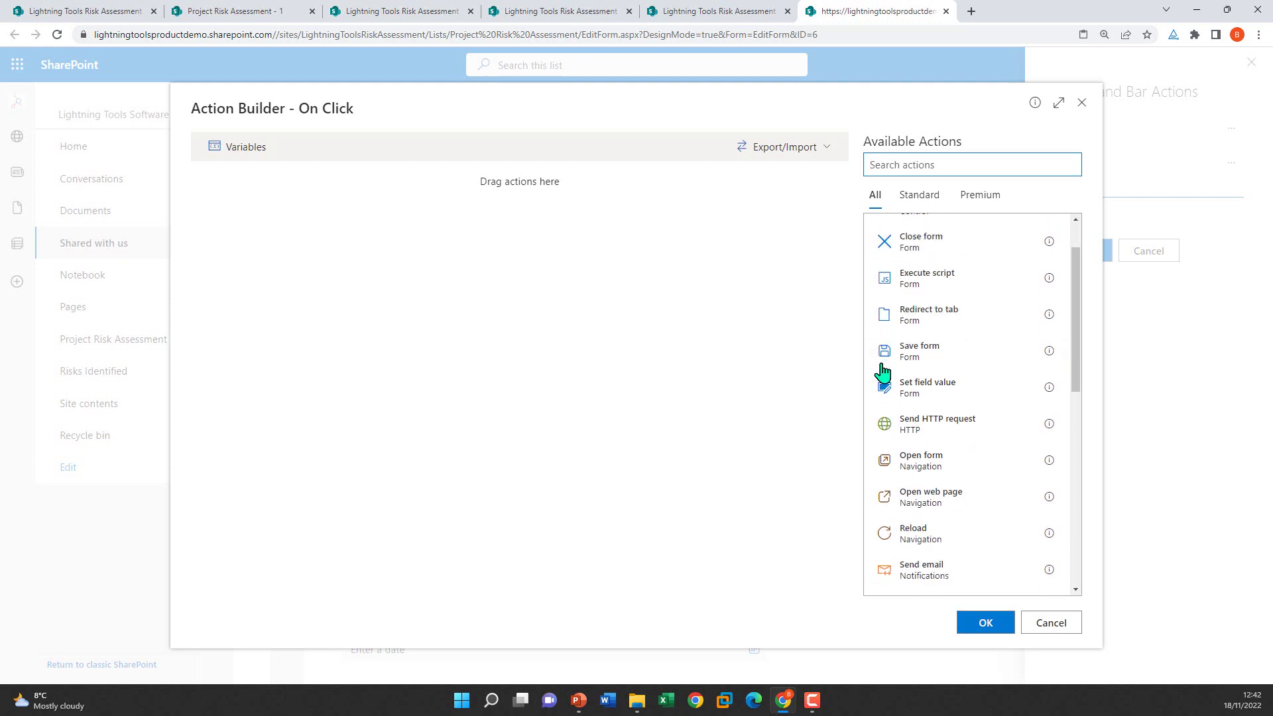
left_click_drag(960, 400, 742, 436)
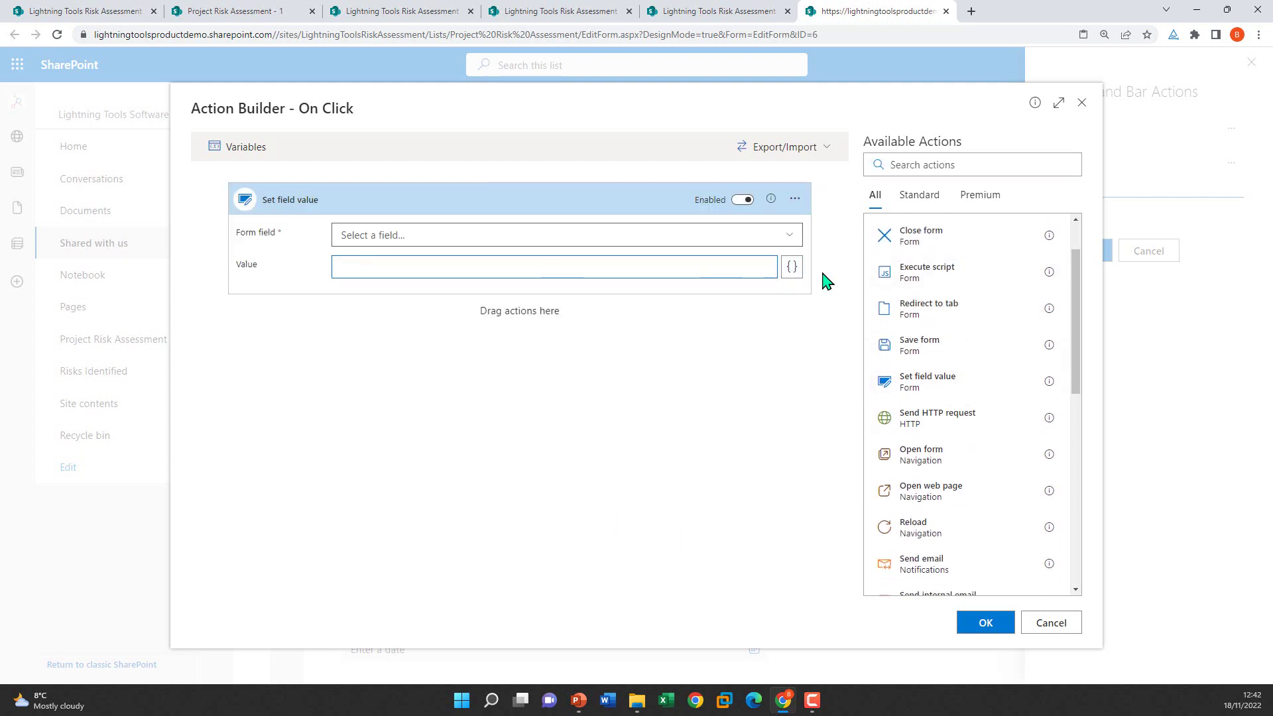
left_click(786, 236)
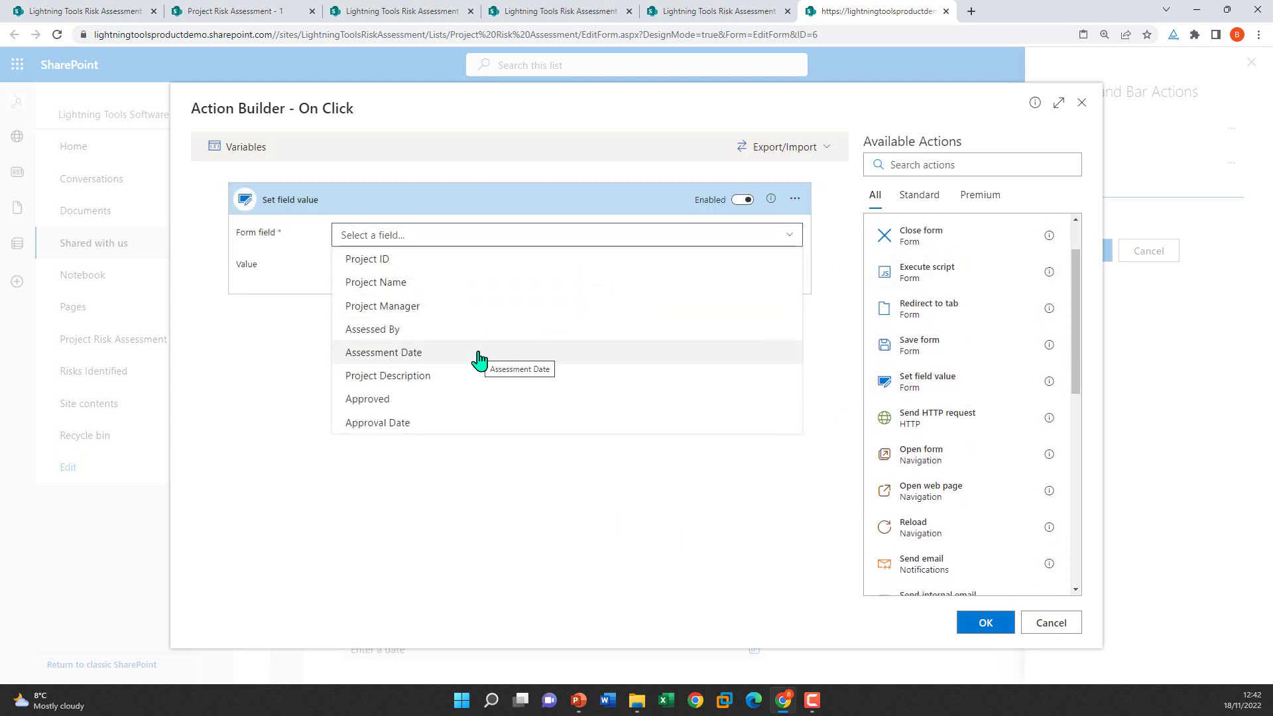
left_click(440, 399)
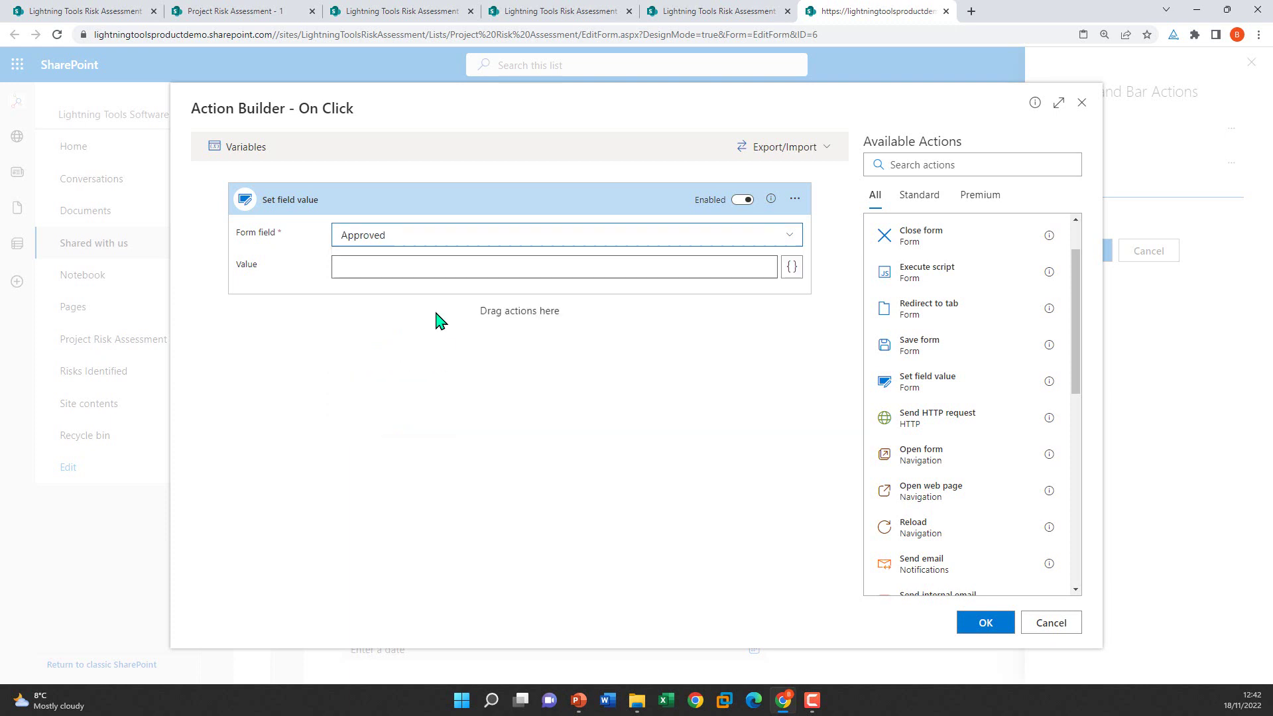
left_click(474, 268)
type("Yes")
mouse_move(1050, 379)
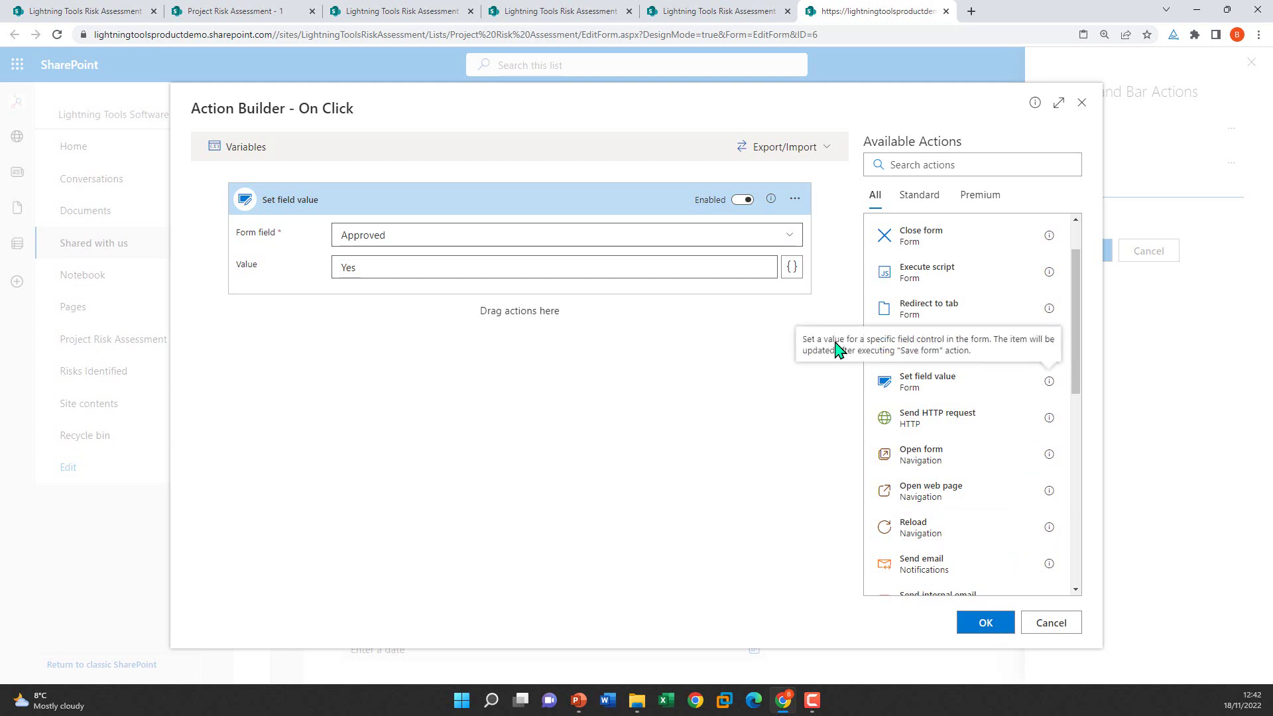
left_click(919, 342)
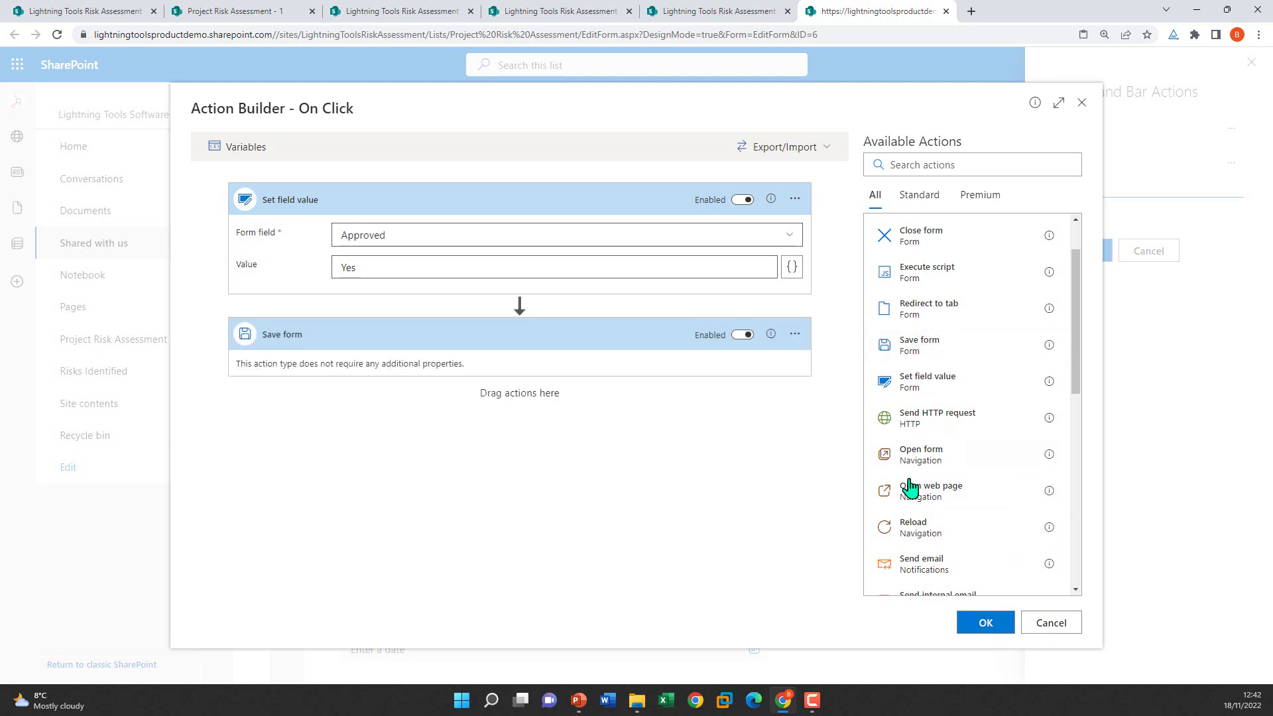
Step: Confirm the Approve command, save the command bar actions, and save and close the designer
left_click(990, 628)
left_click(648, 540)
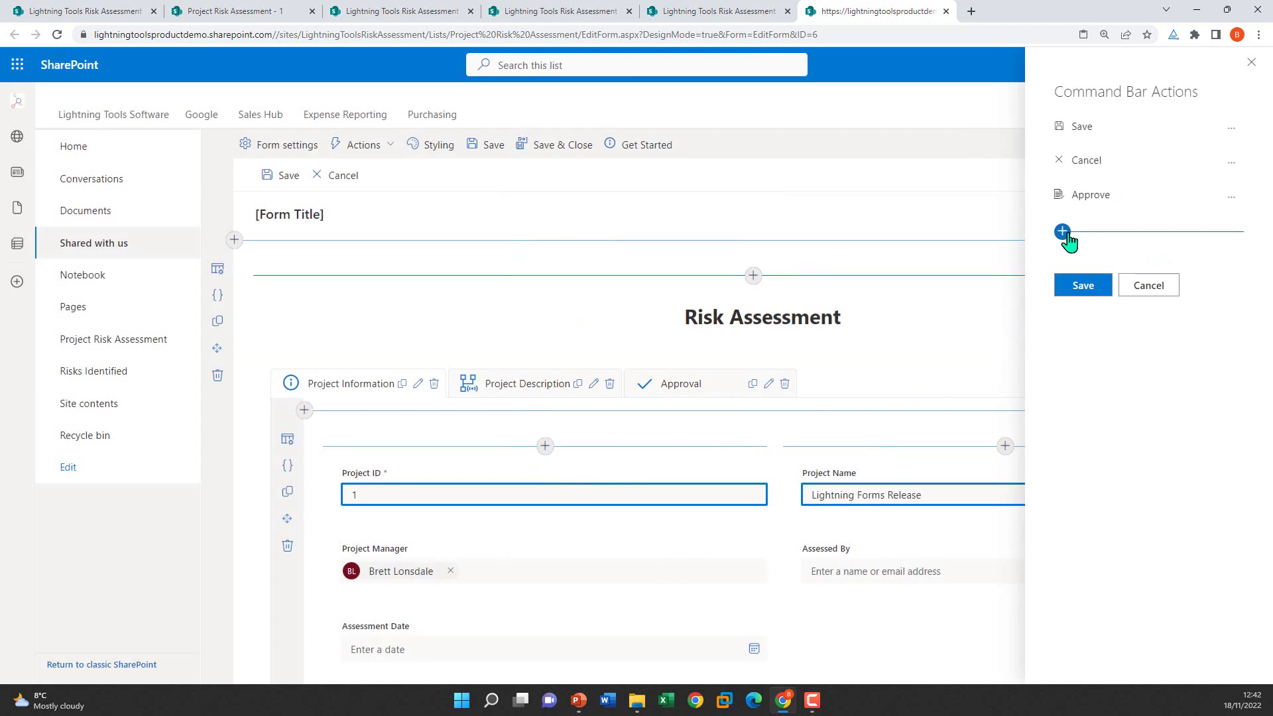
left_click(1083, 285)
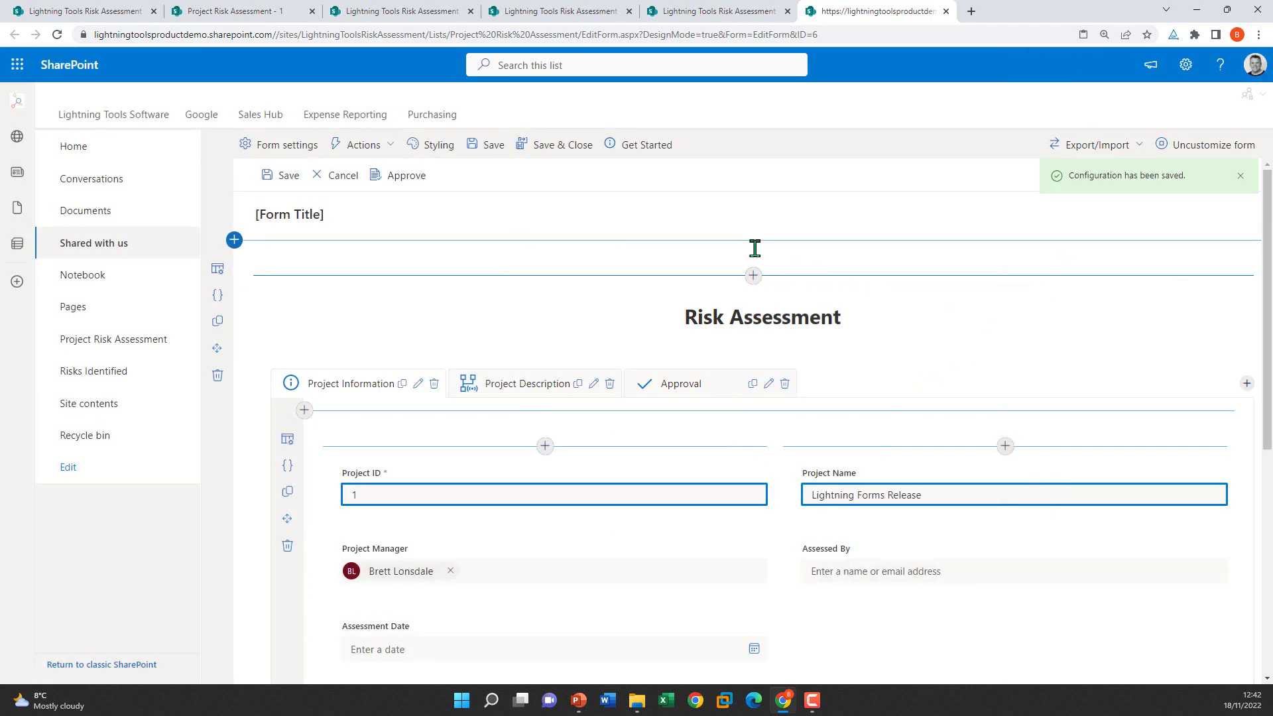
left_click(578, 150)
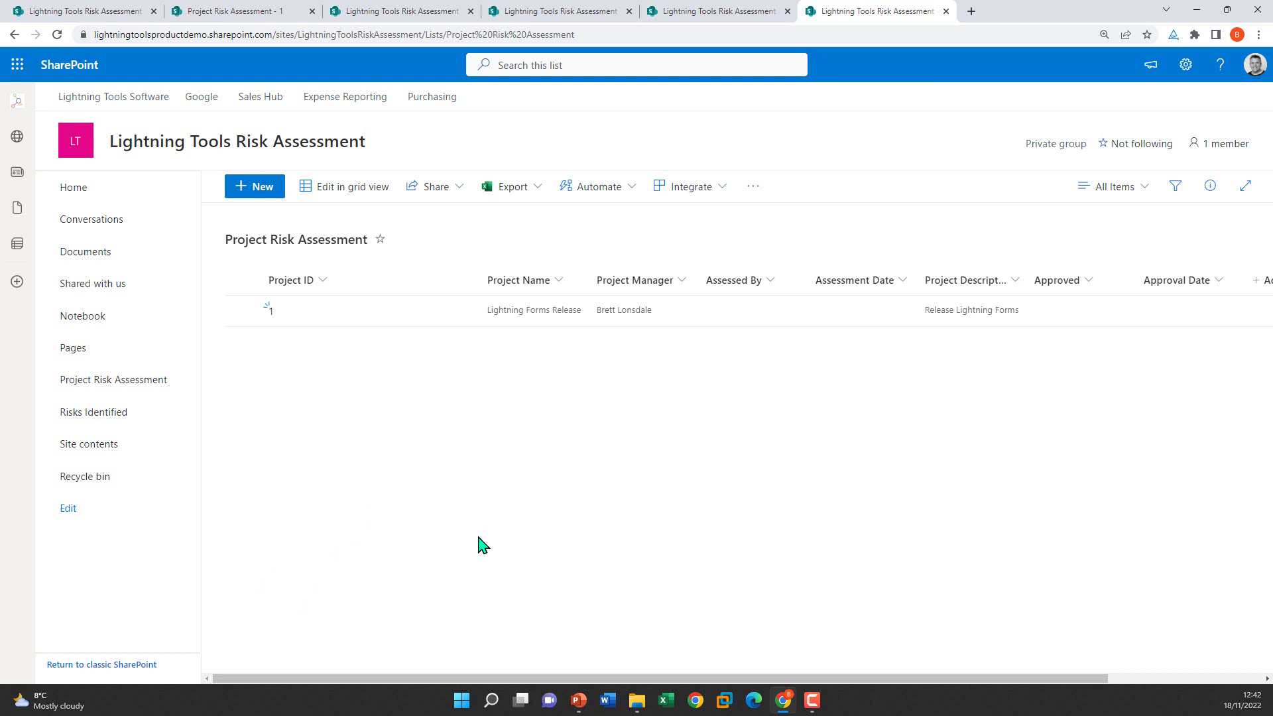
Step: Reload the Project Risk Assessment list and open its Lightning List Actions panel
right_click(617, 400)
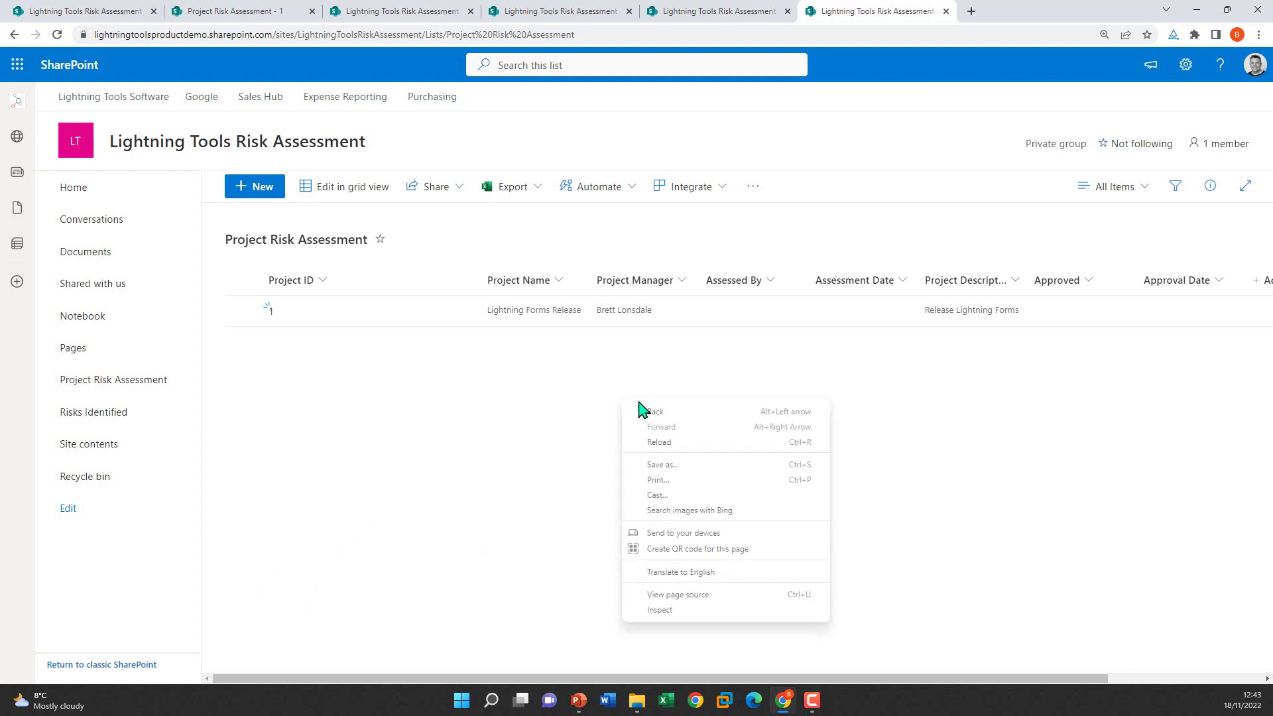
left_click(717, 441)
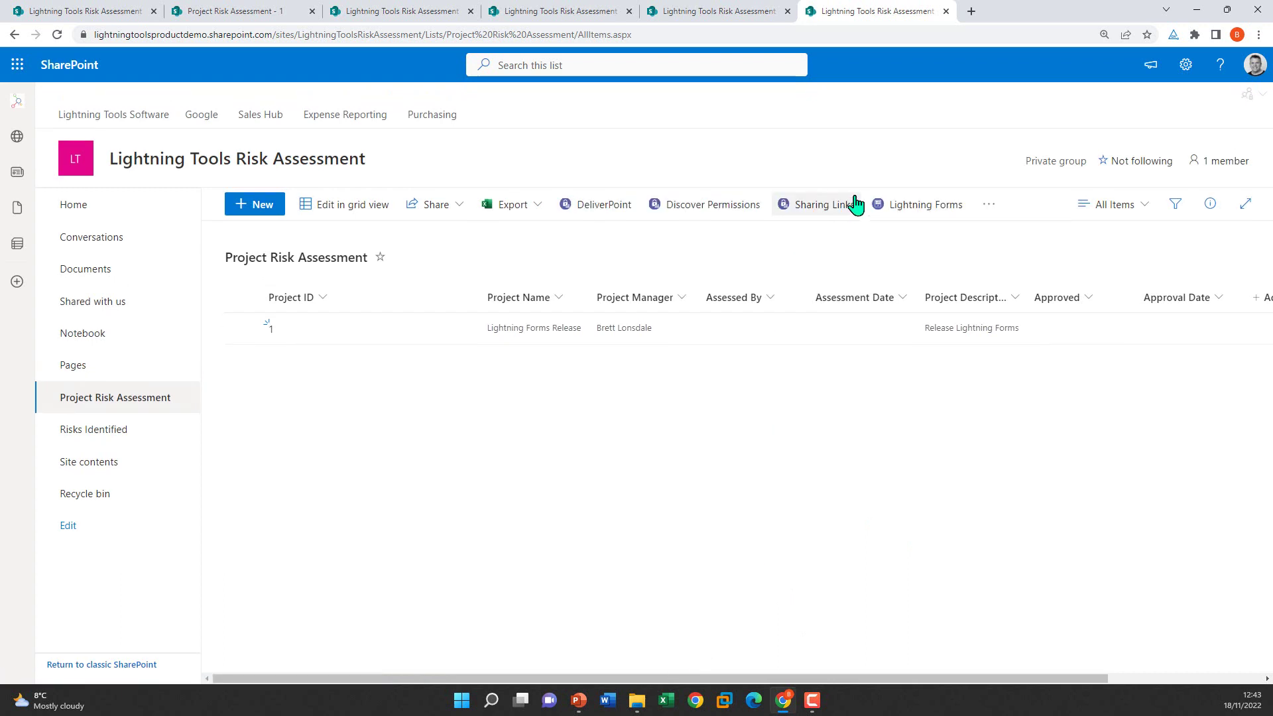
left_click(988, 204)
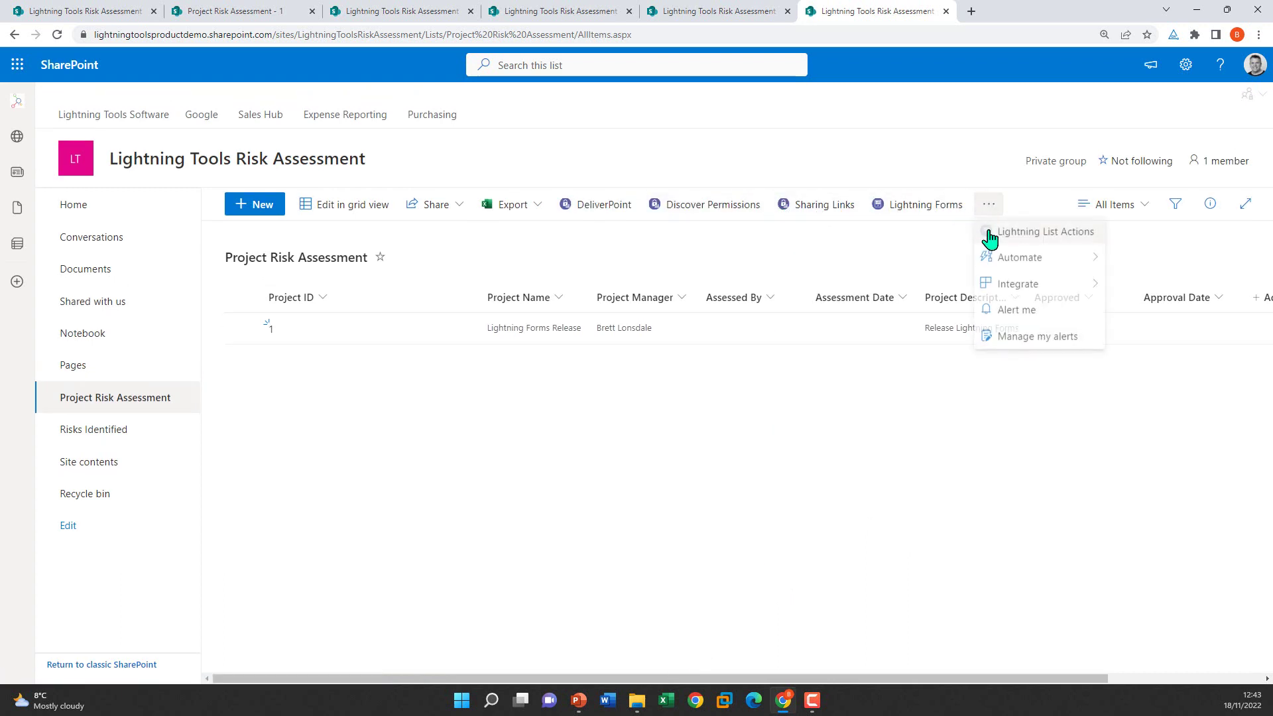
left_click(1003, 242)
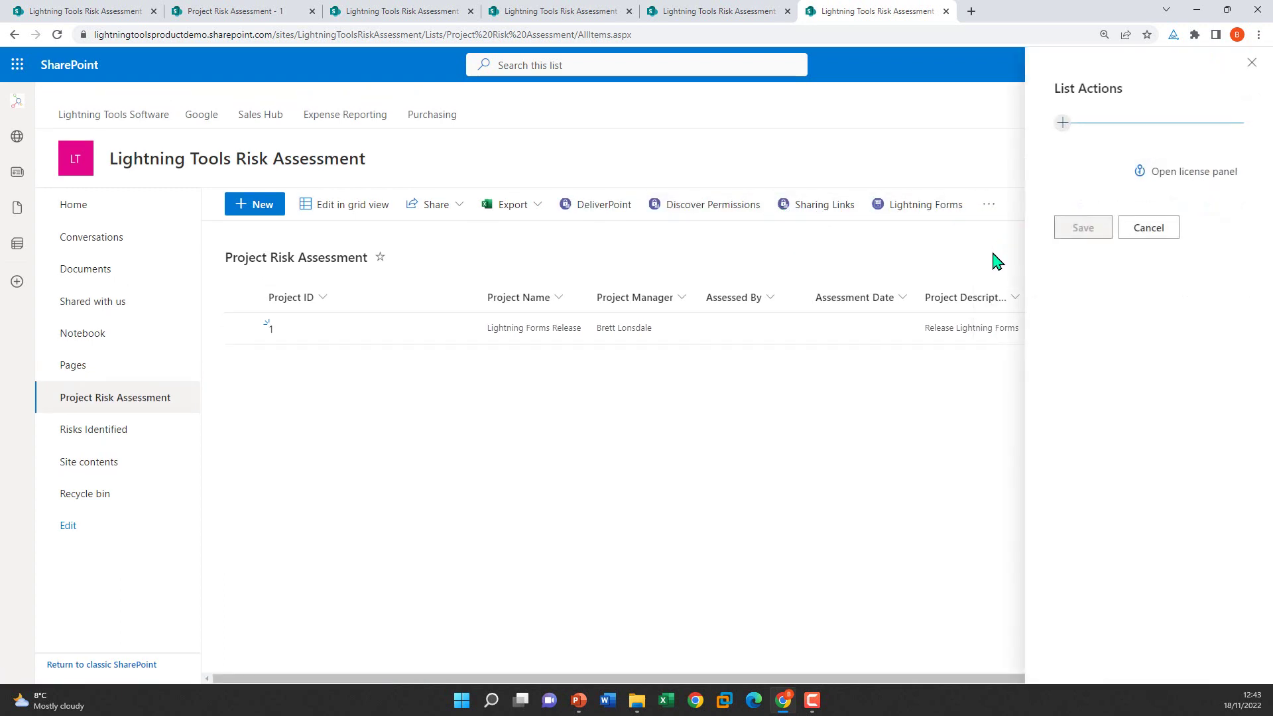
Step: Add a list action named Approve Projects with a checkmark icon, targeting a single selected item
left_click(1062, 122)
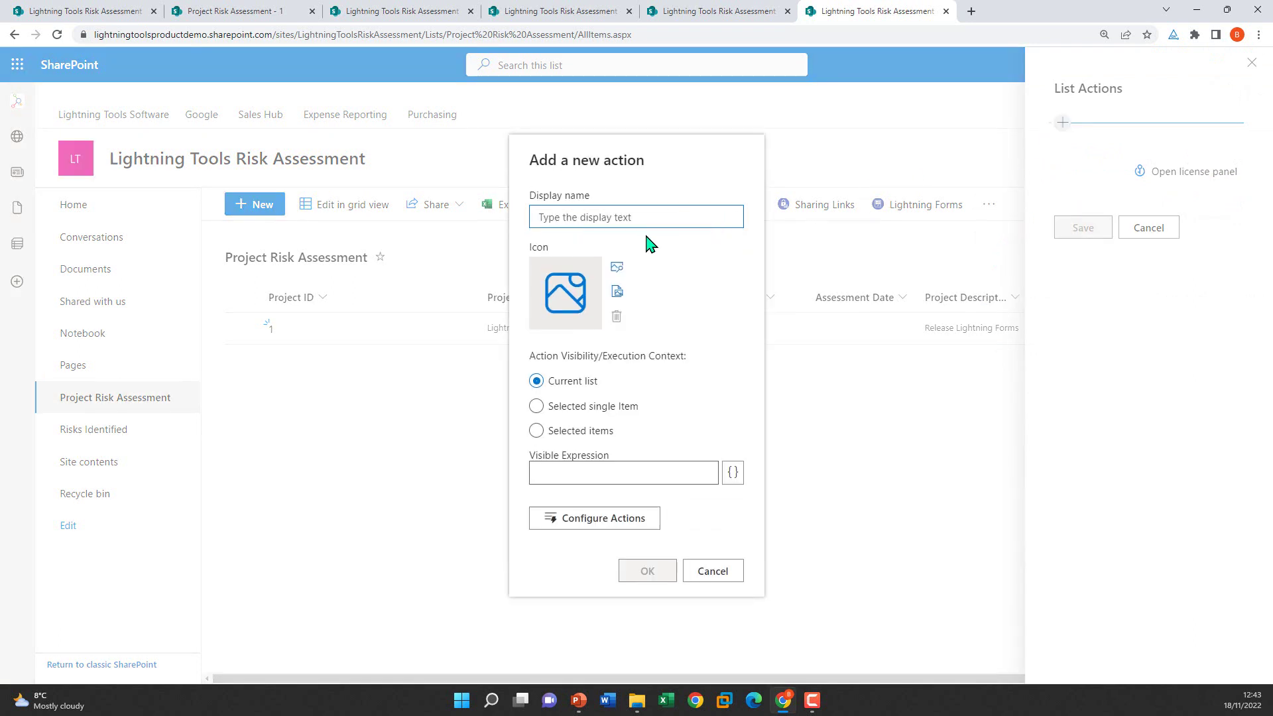
type("Approve Projects")
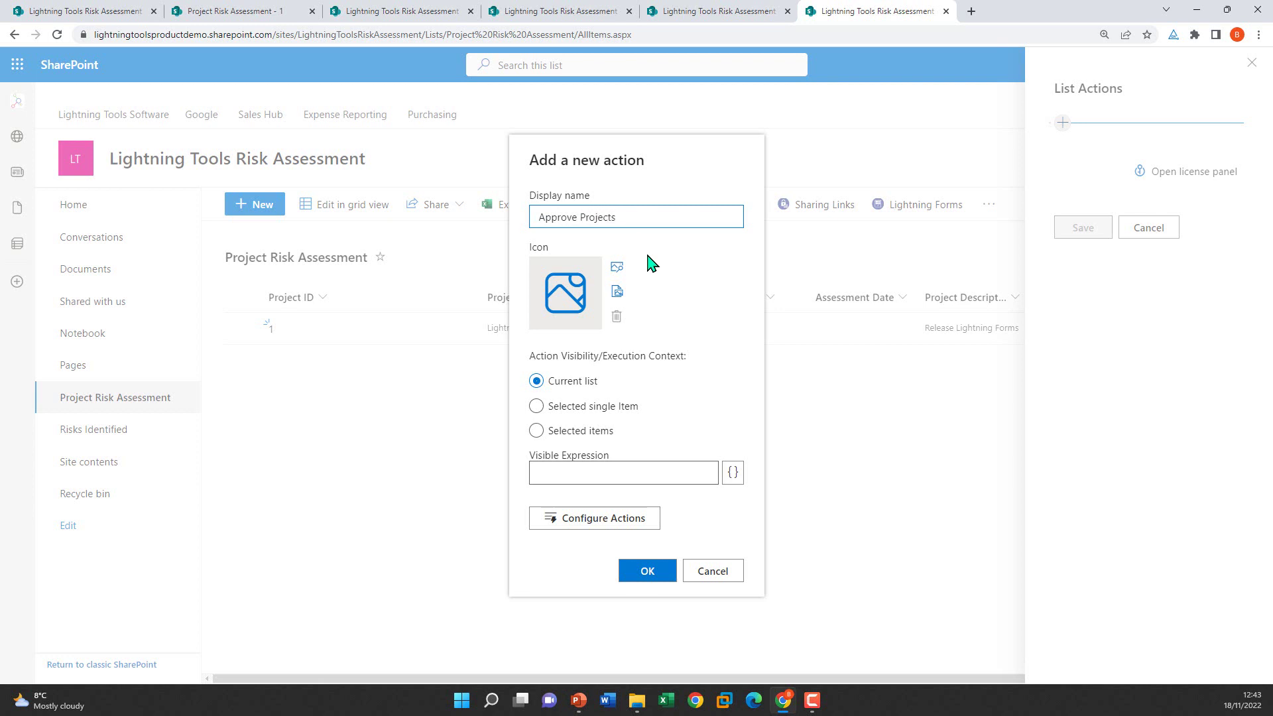
left_click(617, 267)
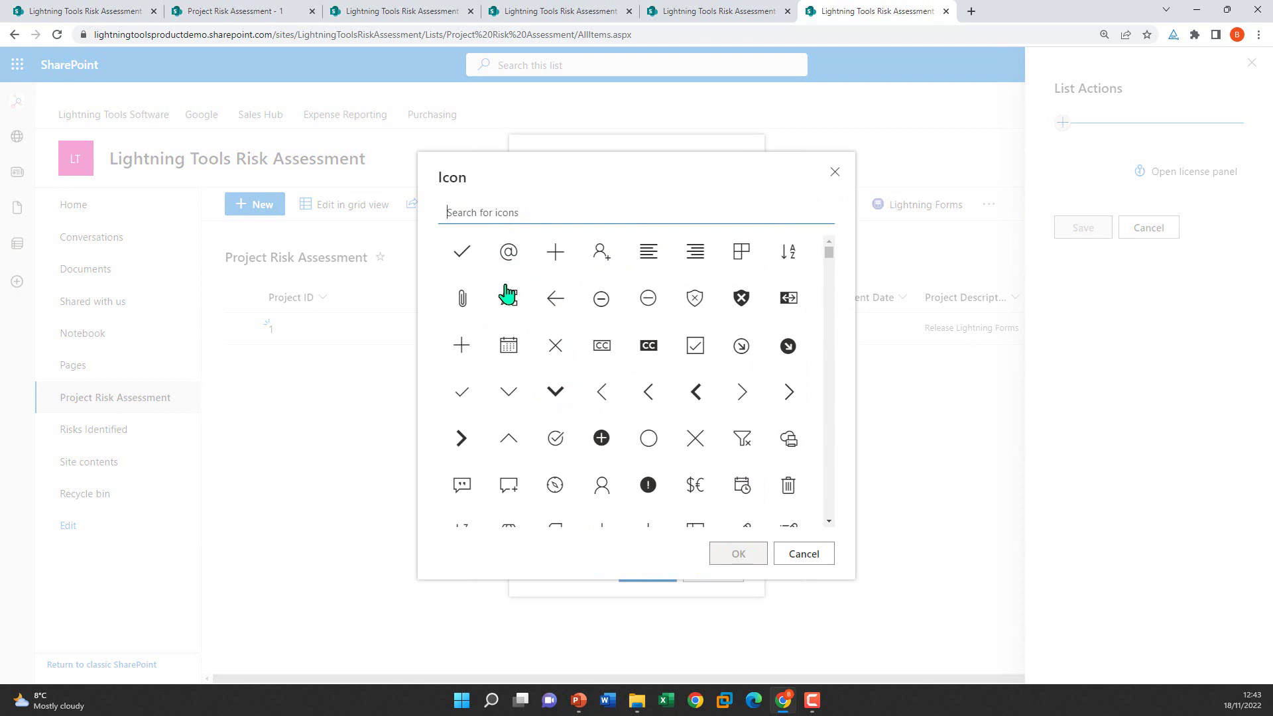
left_click(462, 253)
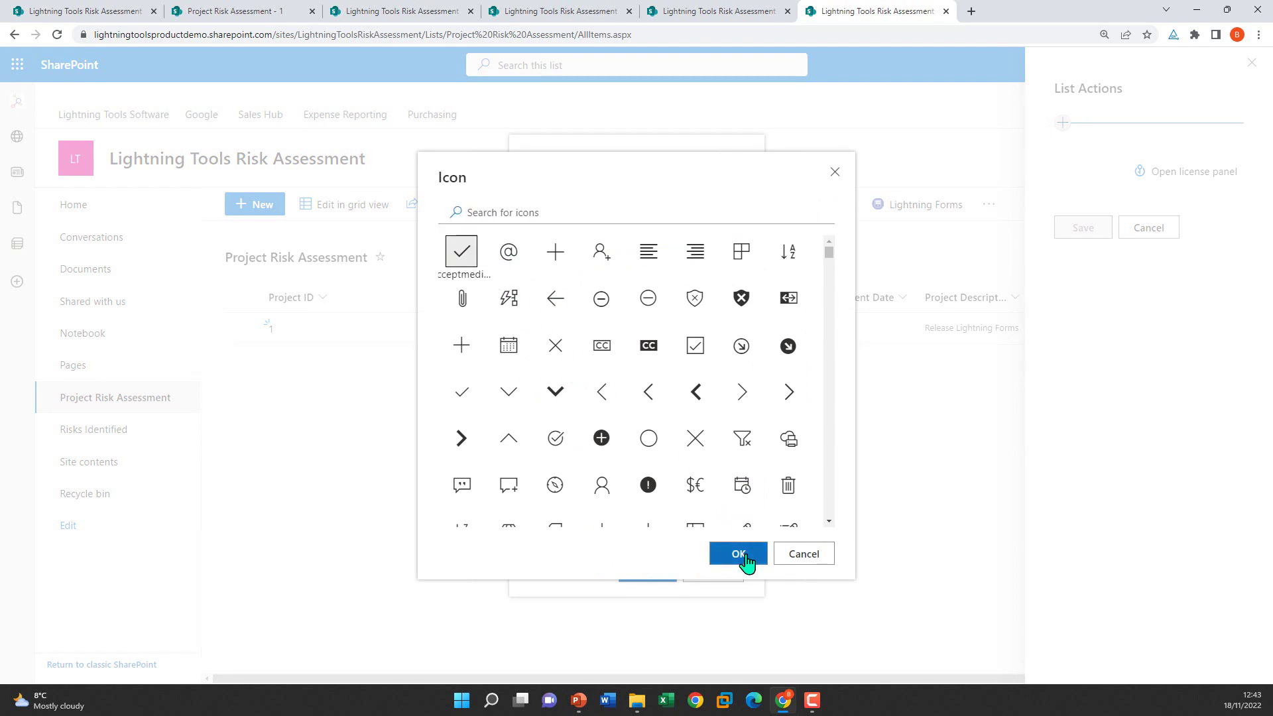
left_click(739, 555)
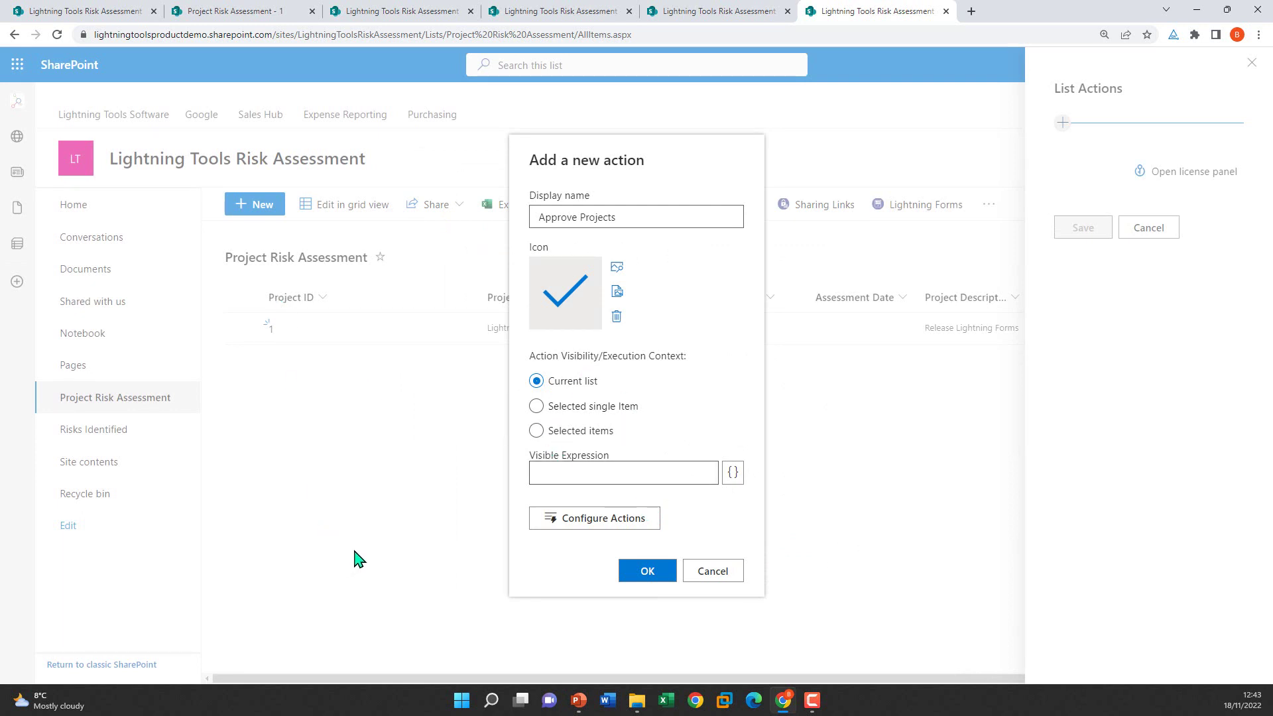
left_click(628, 413)
Step: Add an Update item step on the Project Risk Assessment list using the selected item's Id
left_click(632, 520)
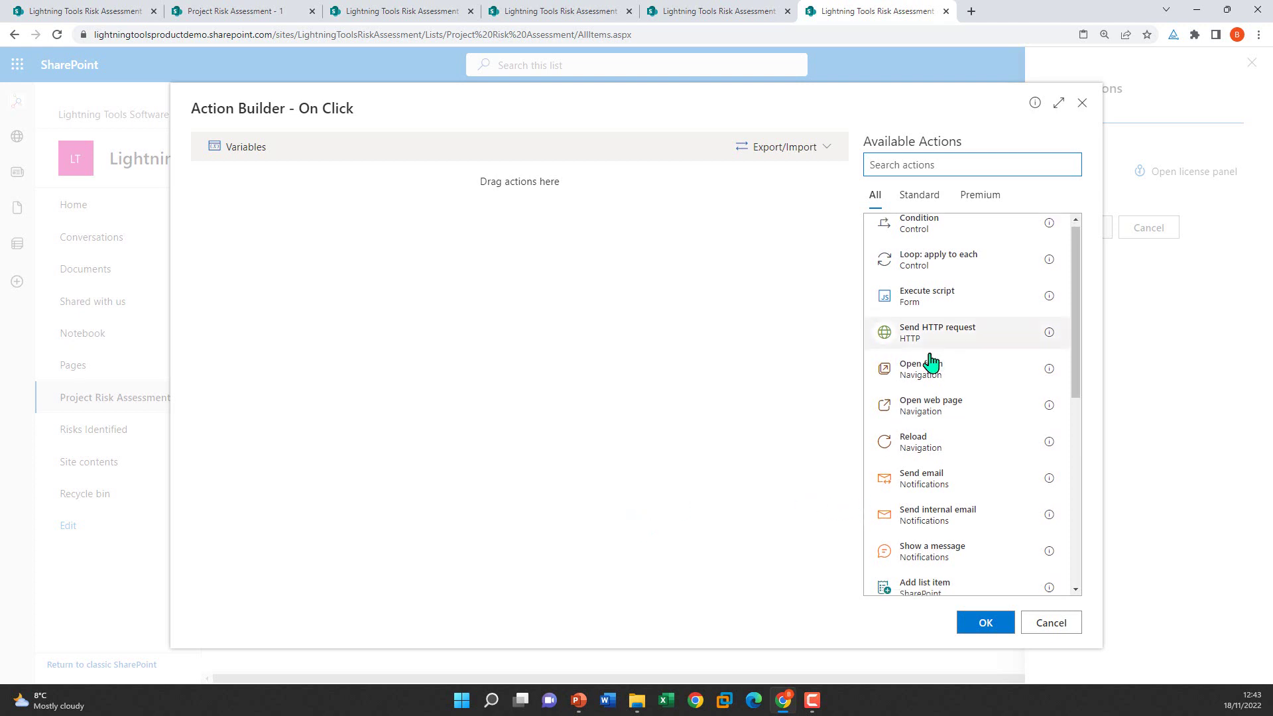
scroll(928, 361, "down", 2)
scroll(929, 361, "down", 5)
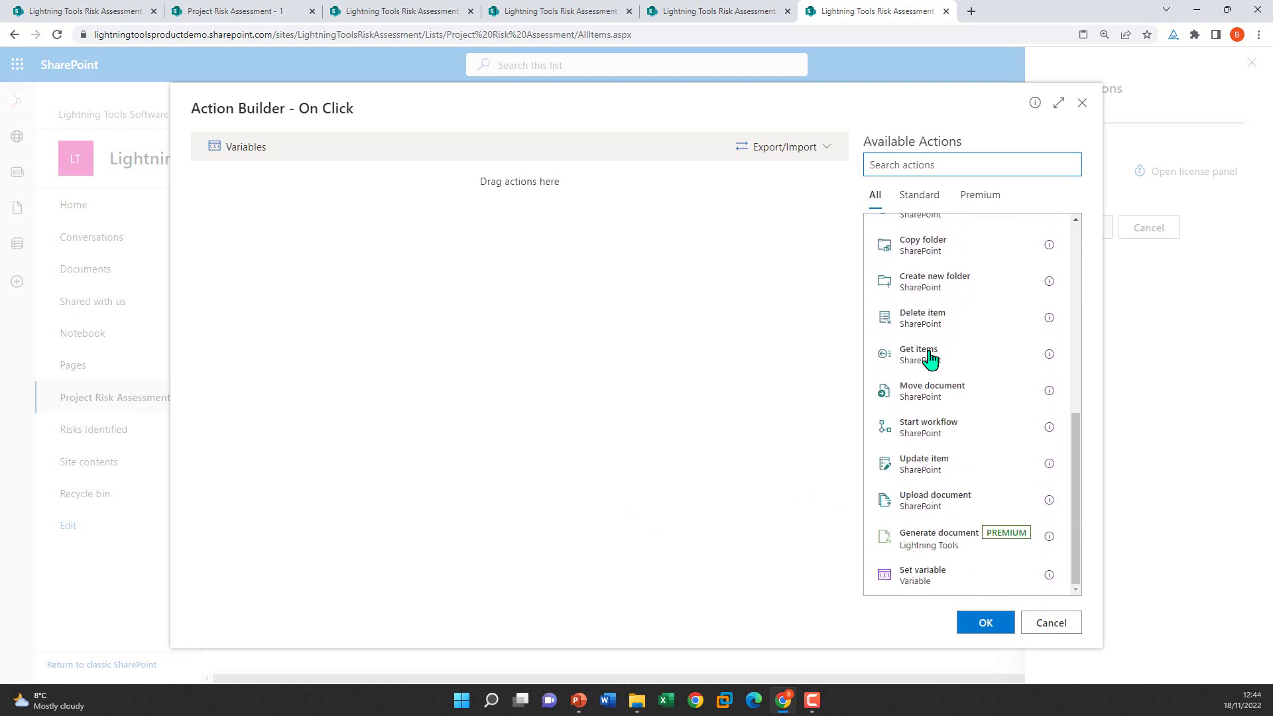
left_click_drag(951, 479, 617, 452)
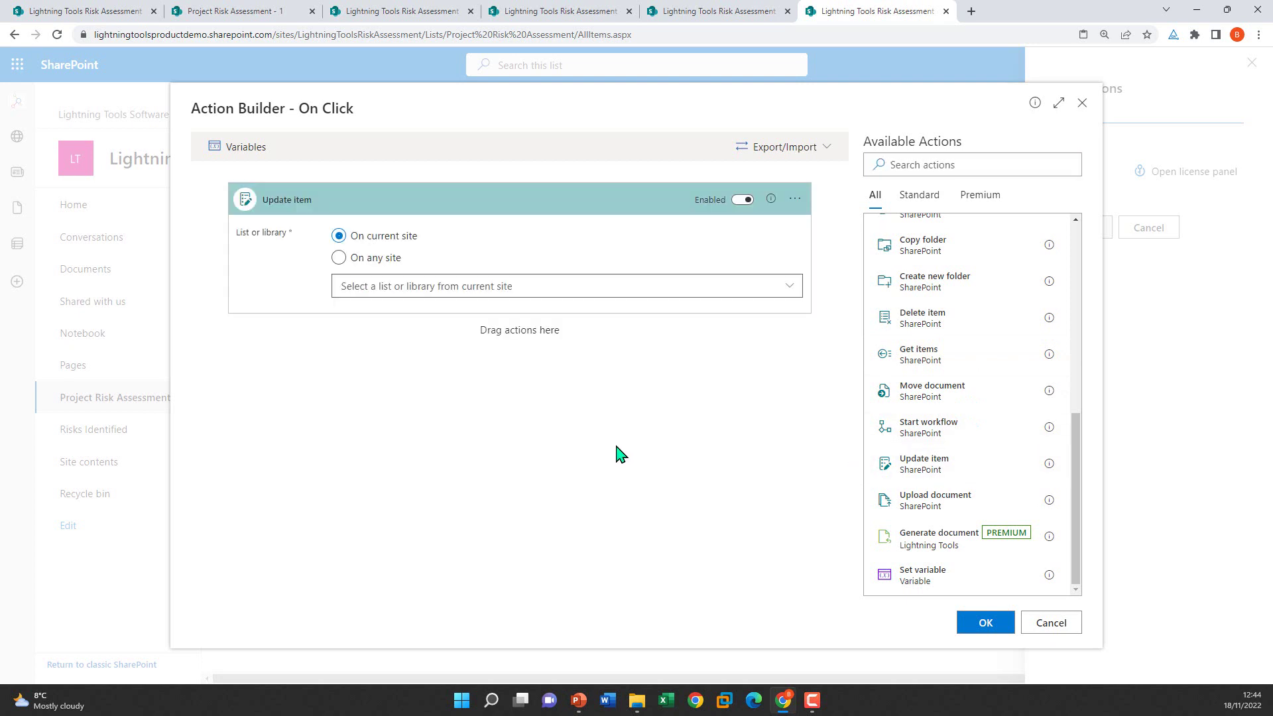
left_click(538, 287)
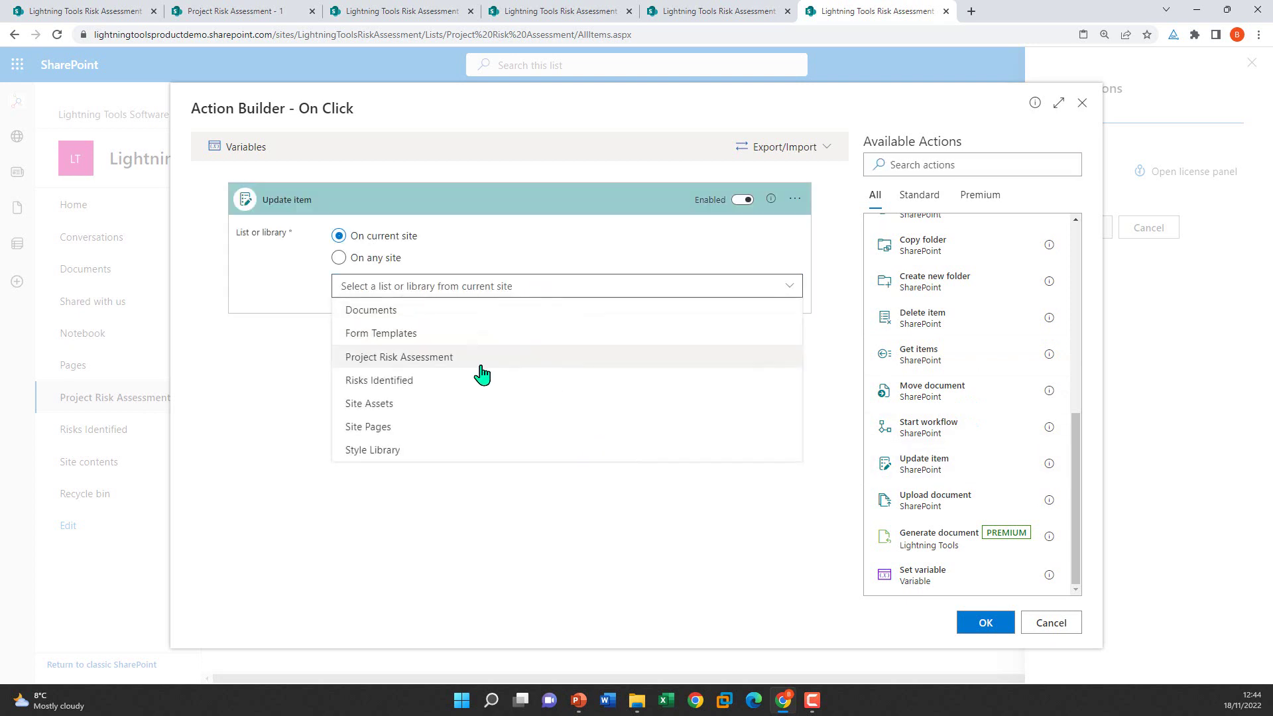
left_click(446, 371)
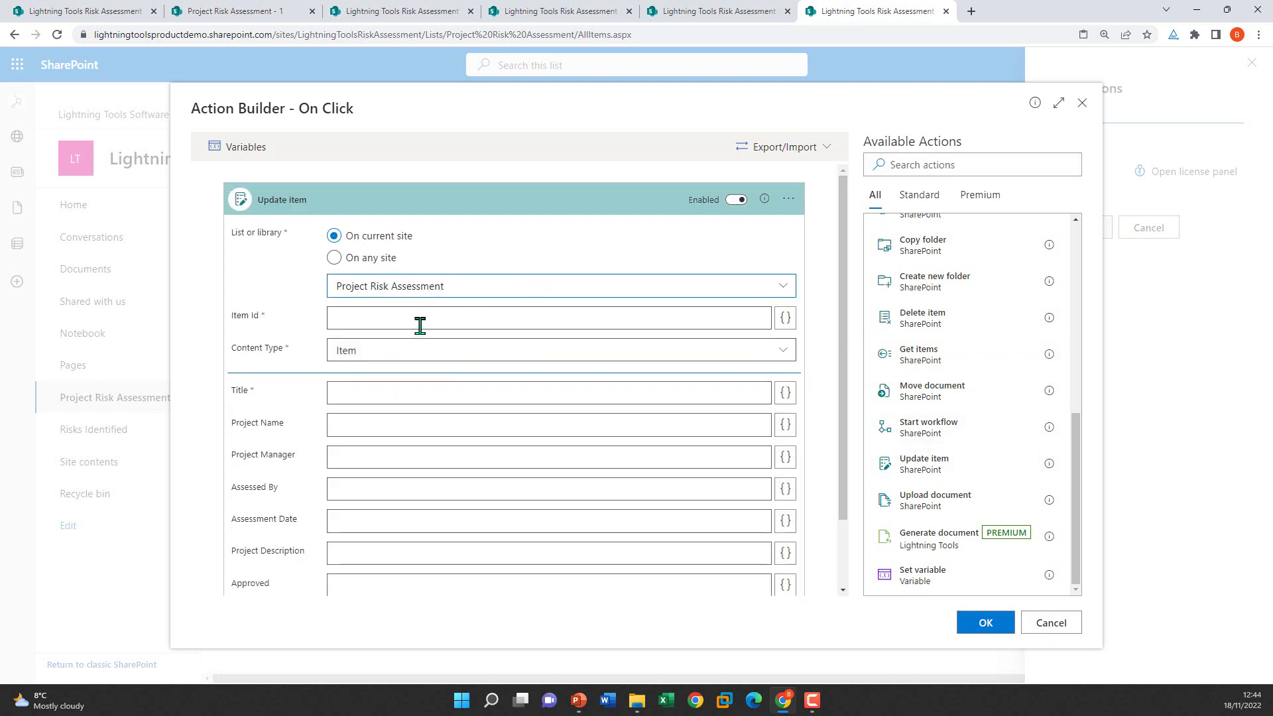
left_click(709, 319)
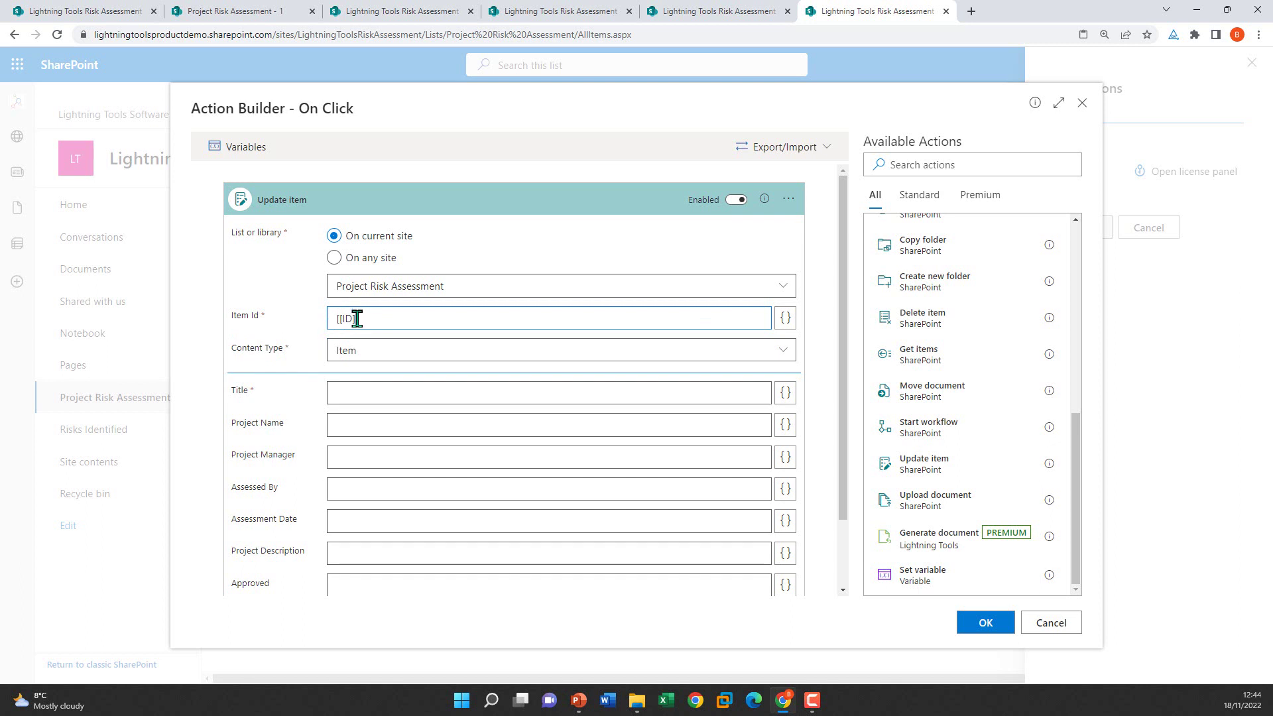
type("]")
Step: Set Approved to Yes in the update step and add a reload step after it
scroll(393, 401, "down", 1)
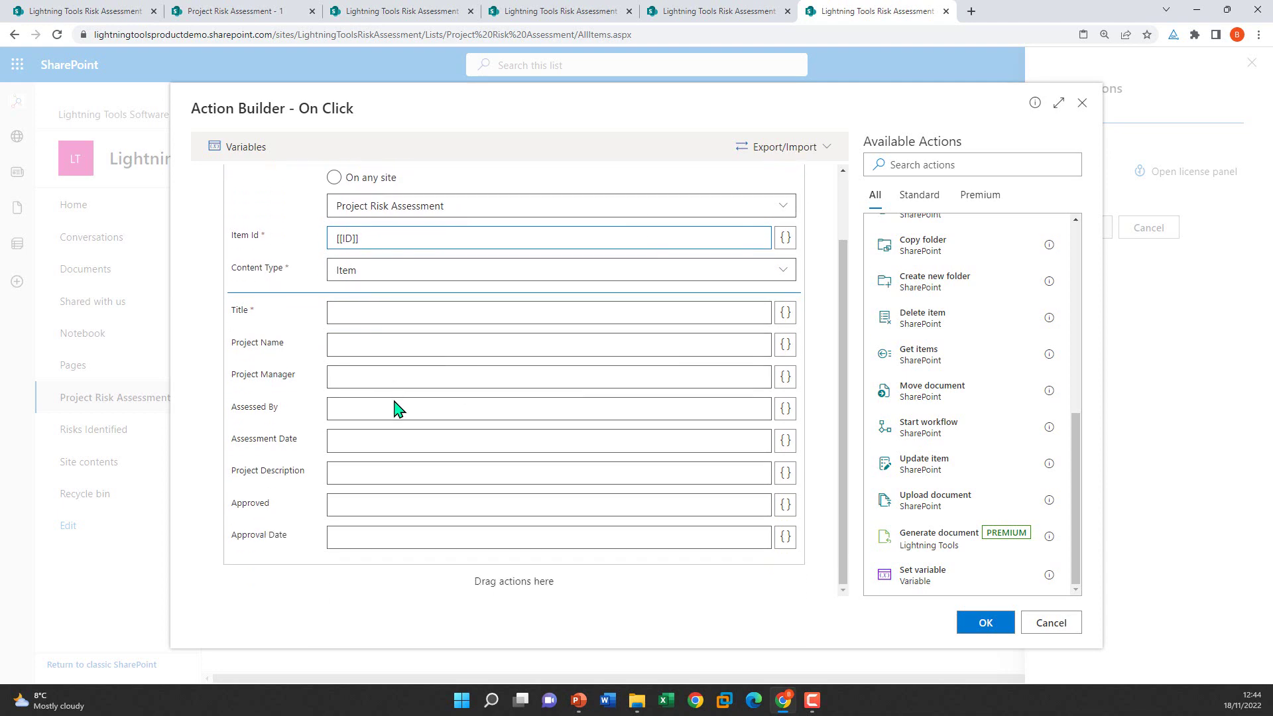
left_click(422, 504)
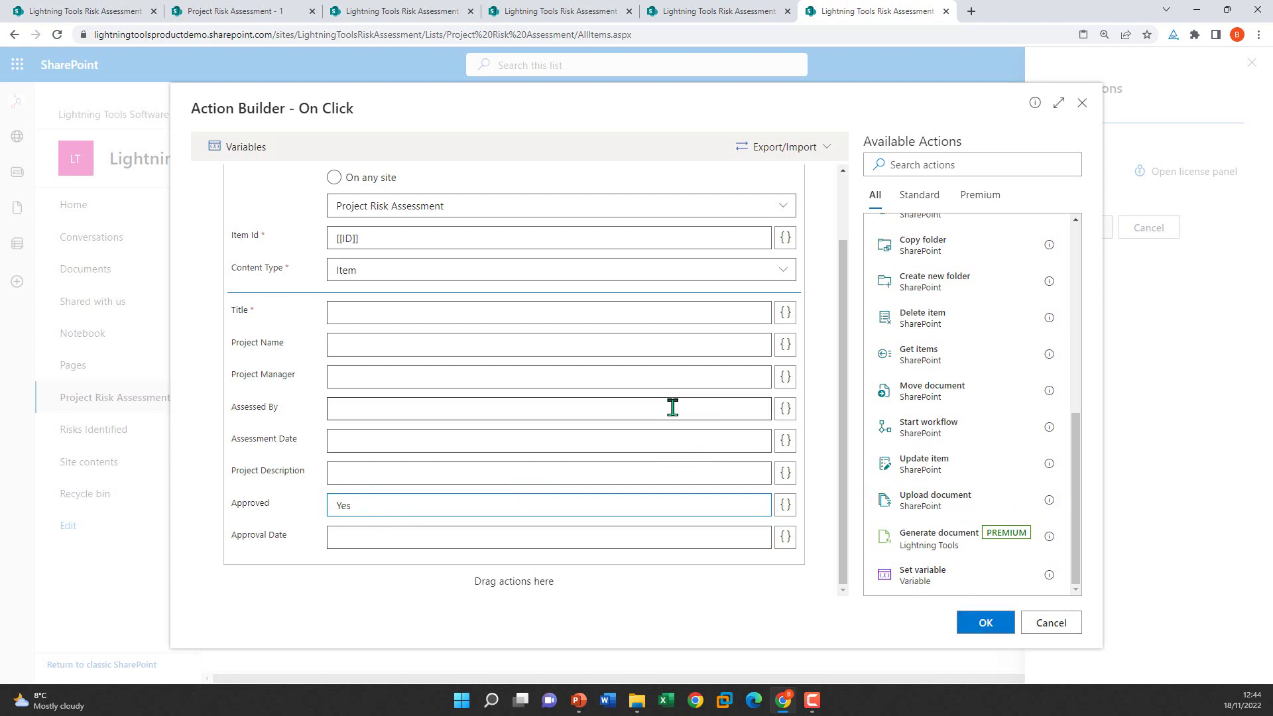
scroll(576, 394, "up", 1)
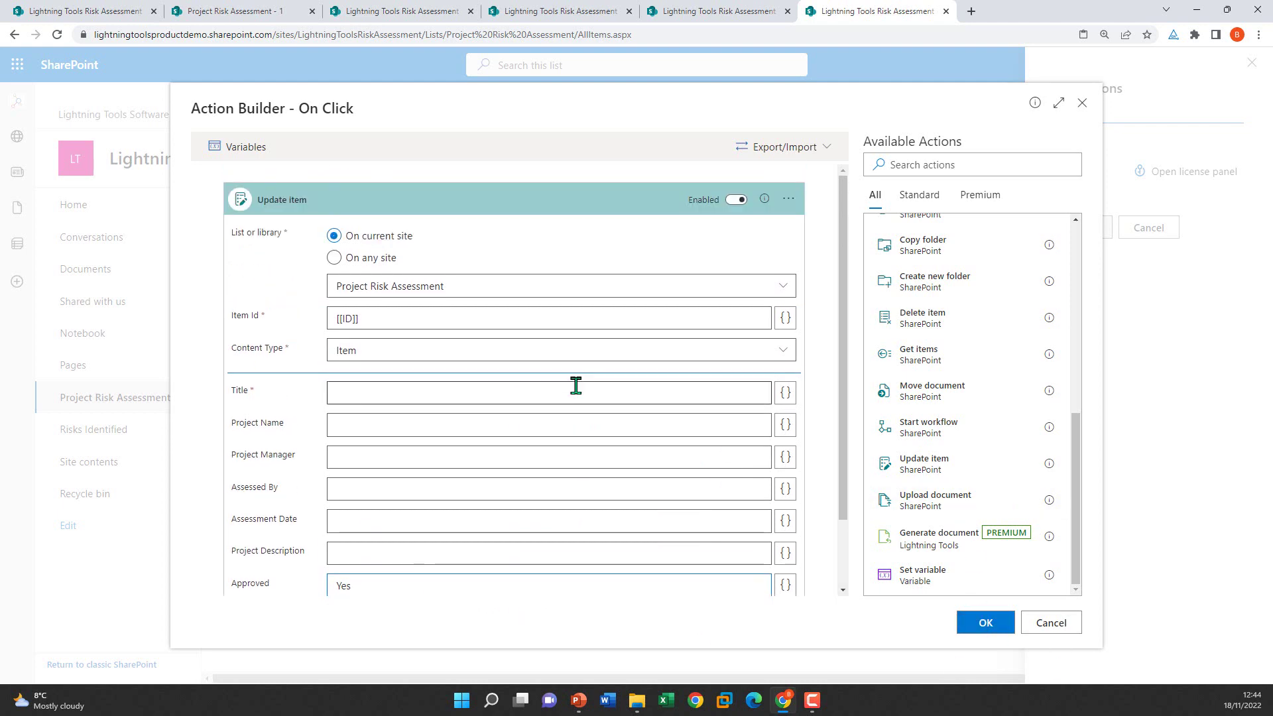
left_click(500, 199)
left_click_drag(1076, 484, 1072, 344)
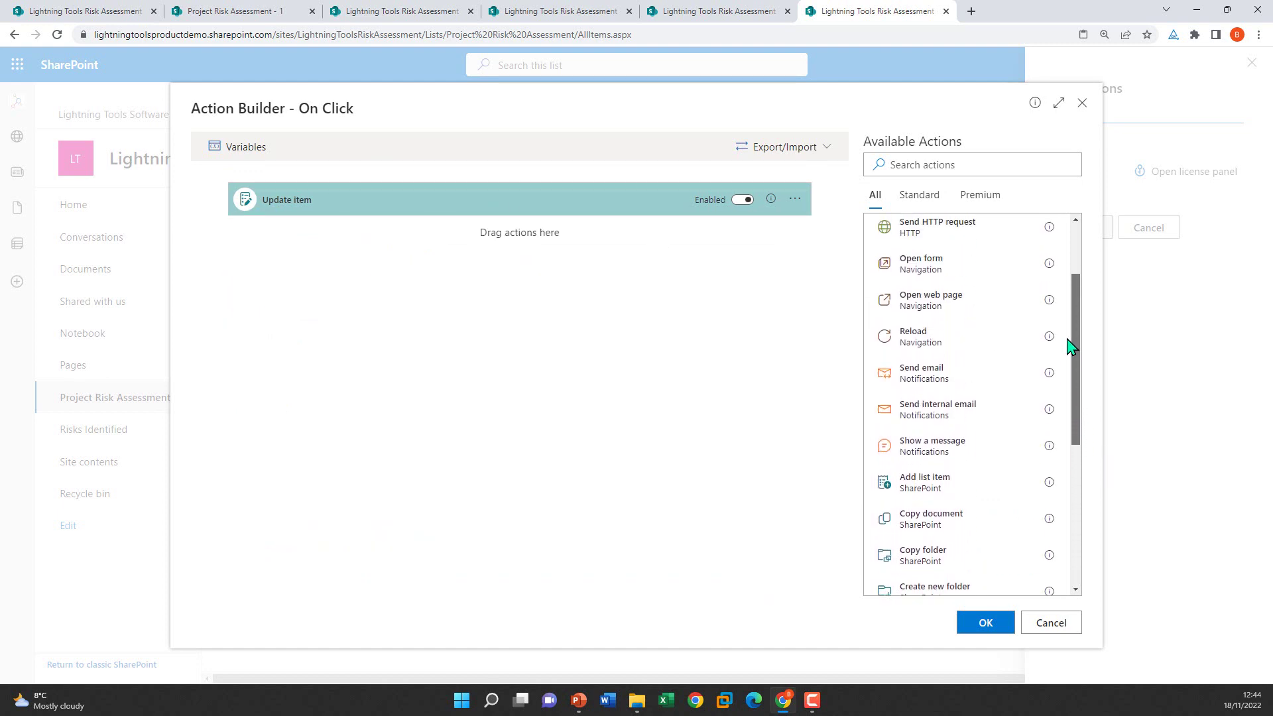
left_click_drag(965, 341, 760, 344)
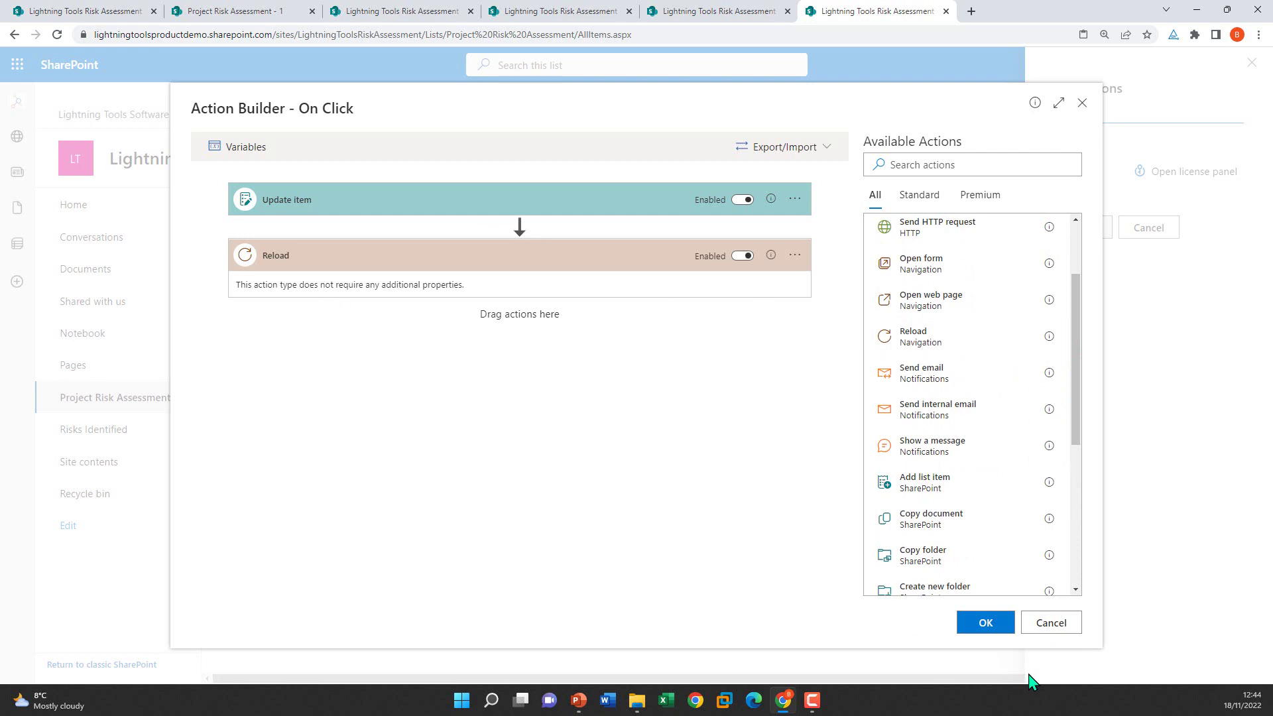
Step: Confirm the steps, add Approve Projects to the list actions, and save them
left_click(1004, 627)
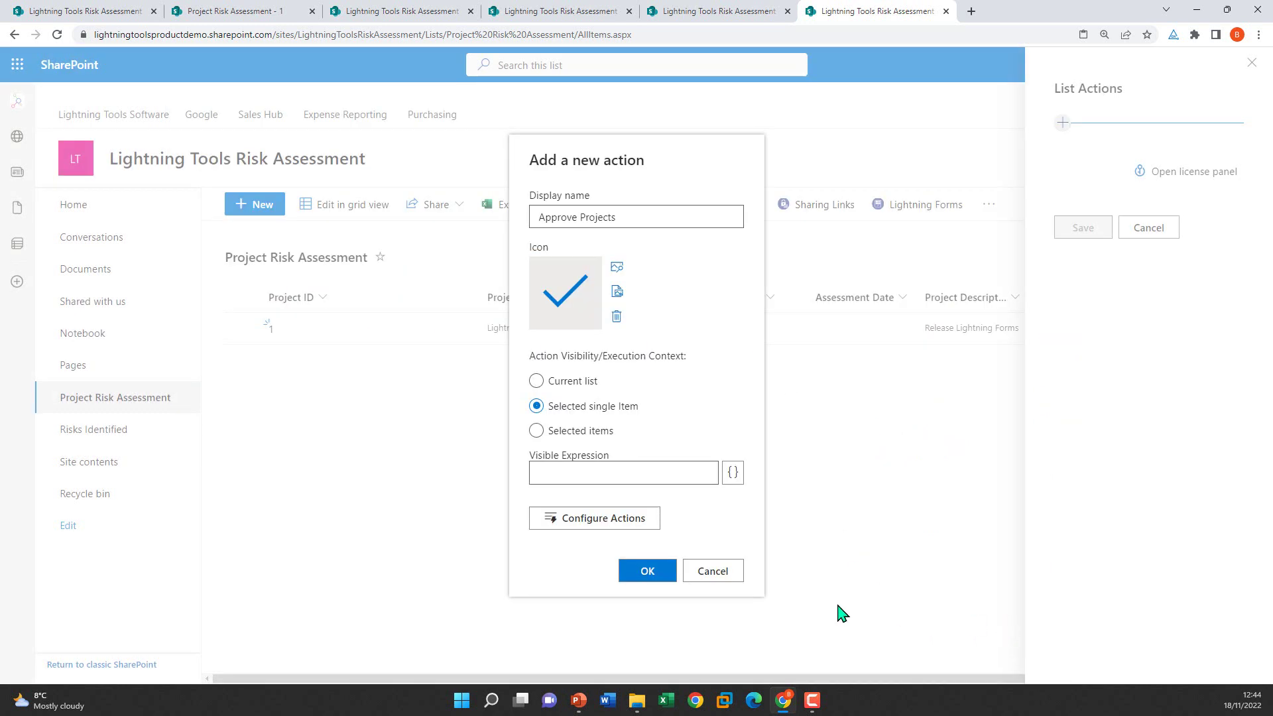
left_click(628, 571)
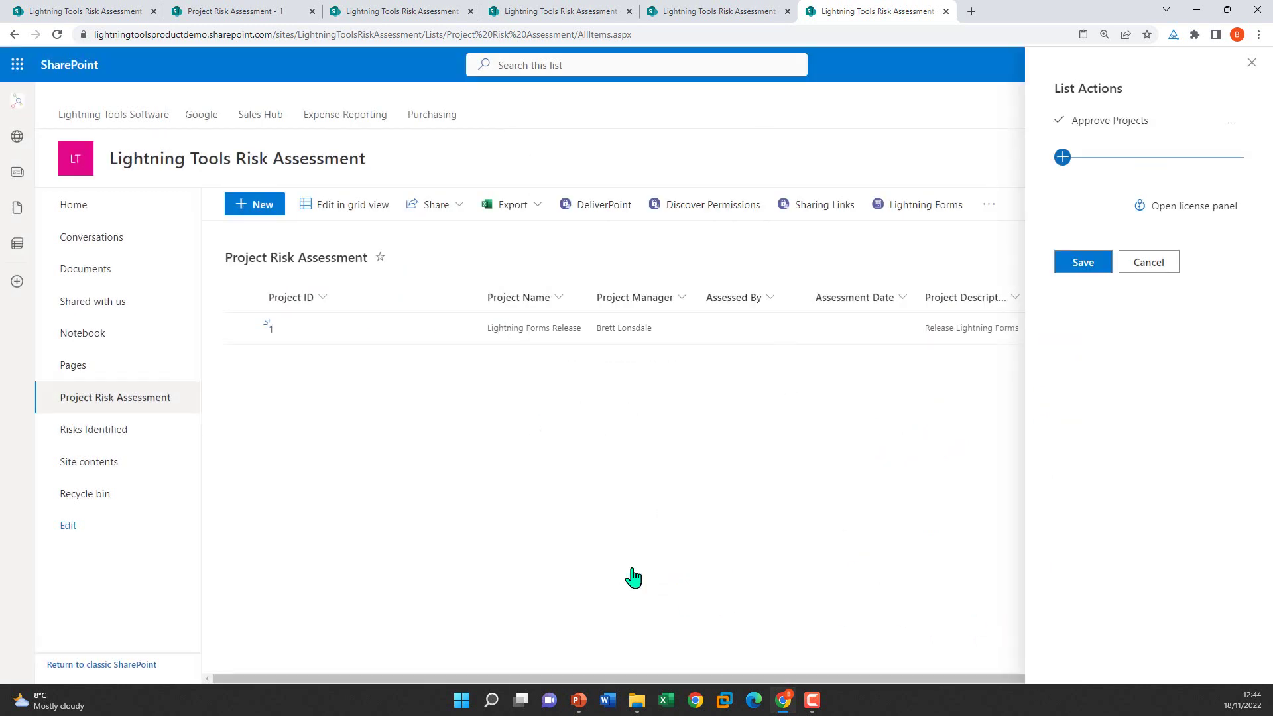
left_click(1075, 265)
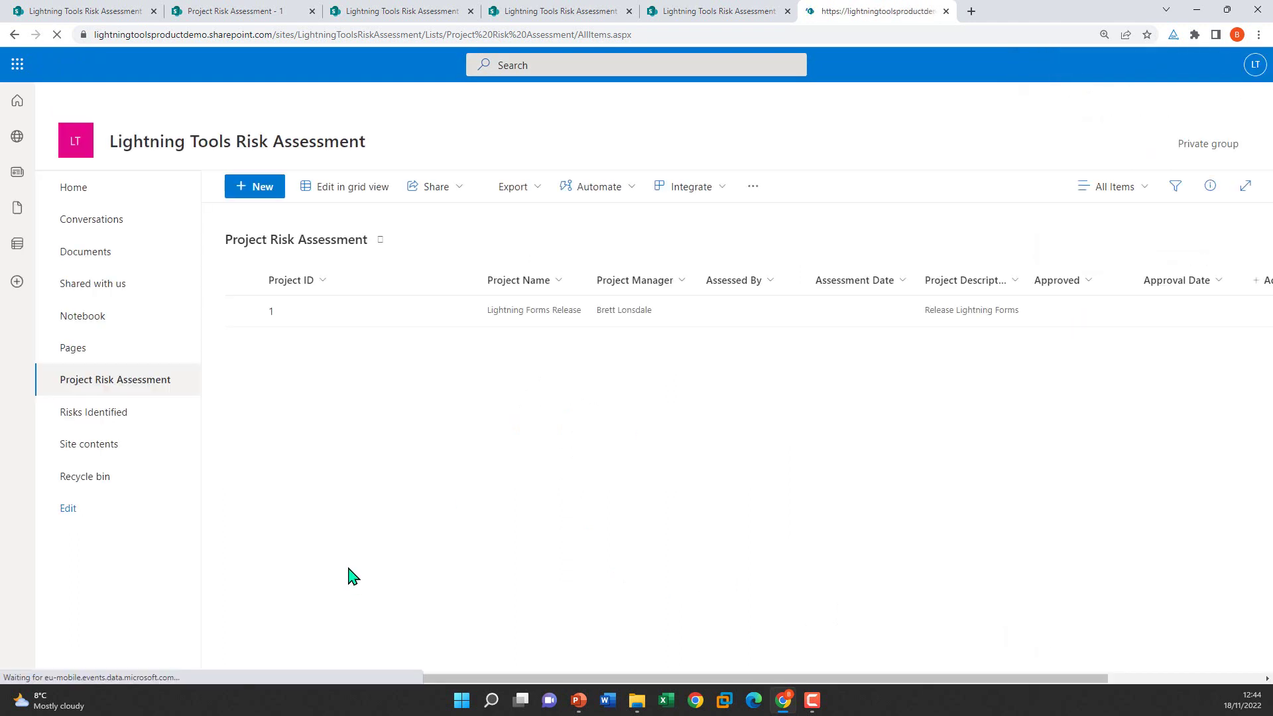
Step: Start a new Risk Assessment with Project ID 2, name Social Squared Webinar, and a project manager
left_click(246, 187)
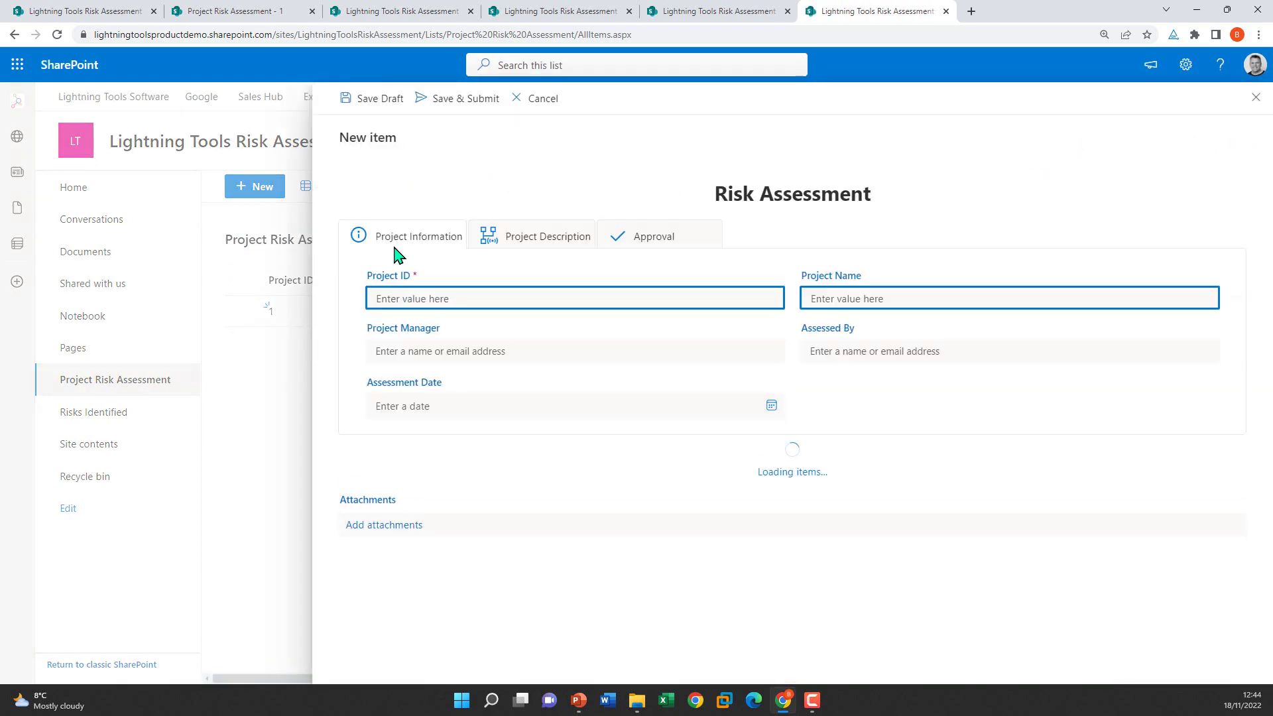
type("2")
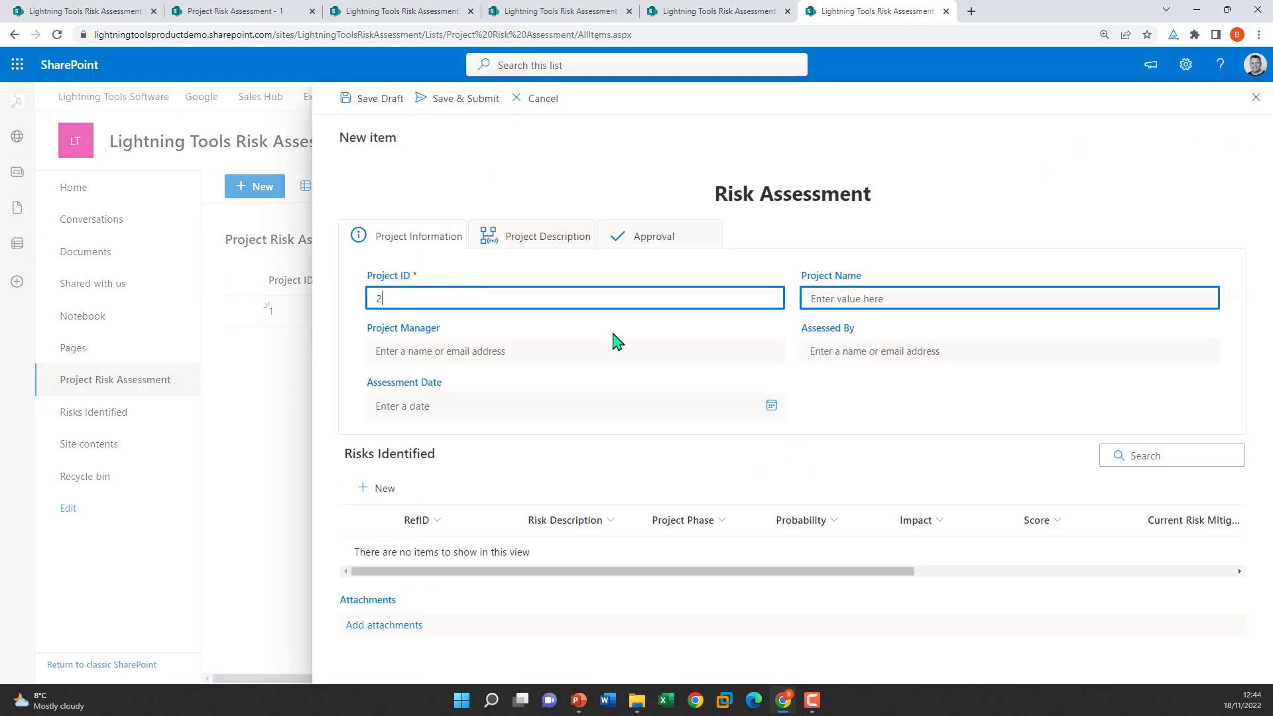
left_click(897, 298)
type("Social Squared Webinar")
left_click(591, 350)
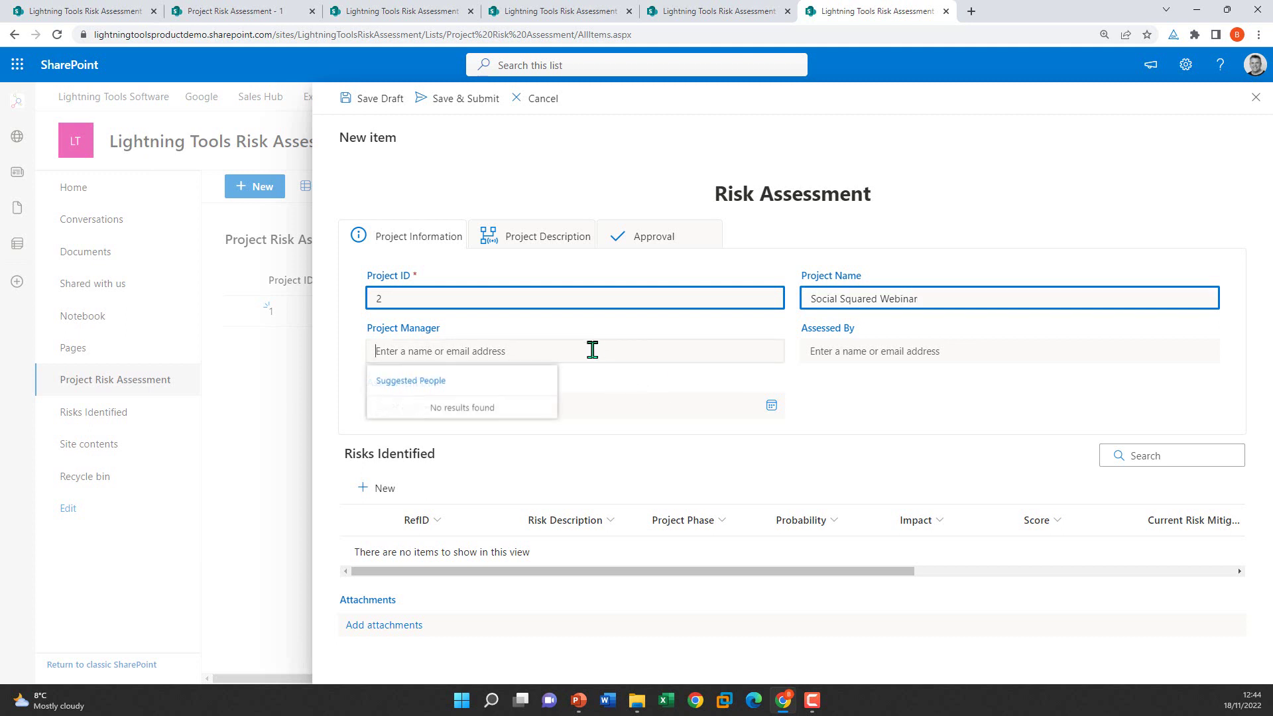
type("brett")
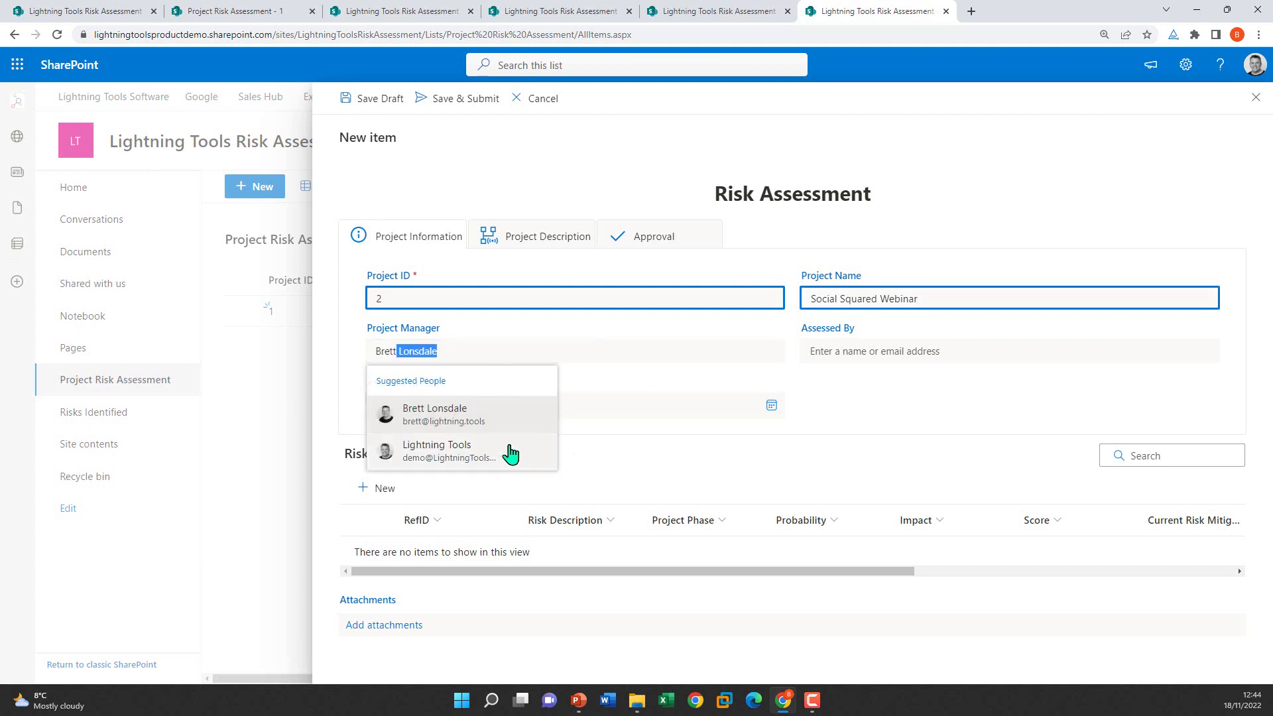
key("Return")
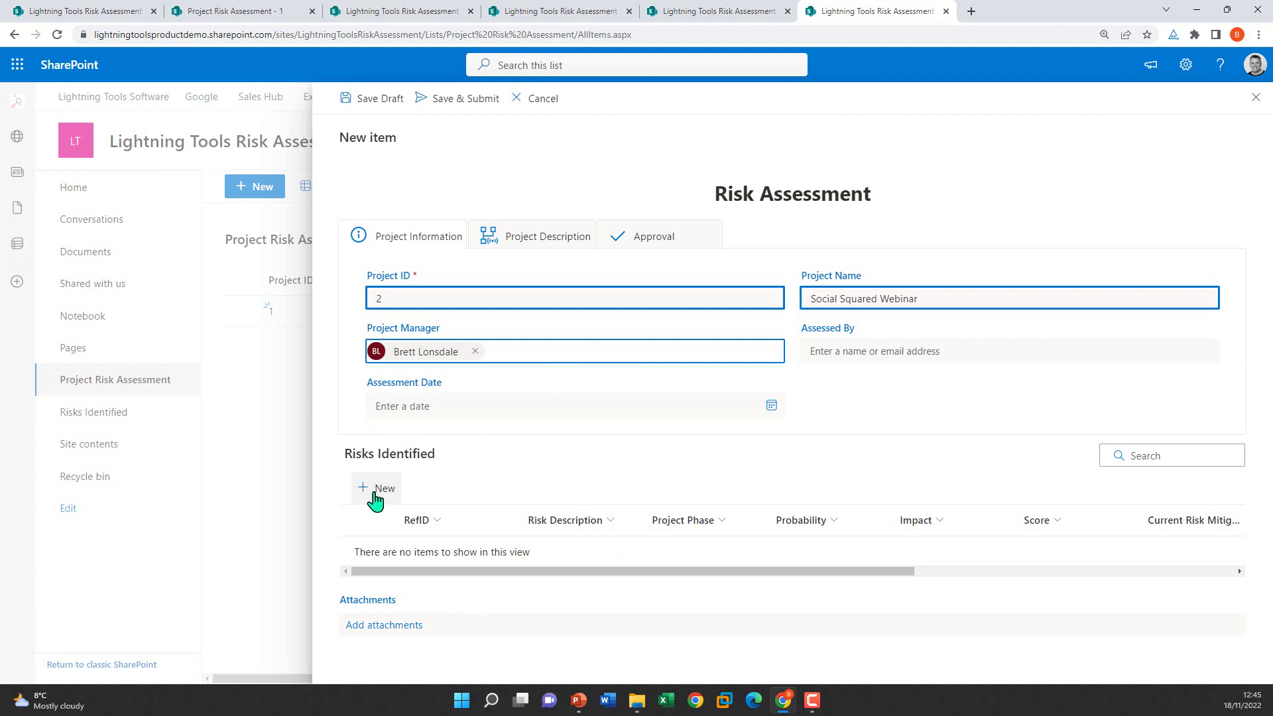
Step: Add a Risks Identified row with RefID 3, a description, Marketing phase and probability 3
left_click(374, 488)
left_click(862, 199)
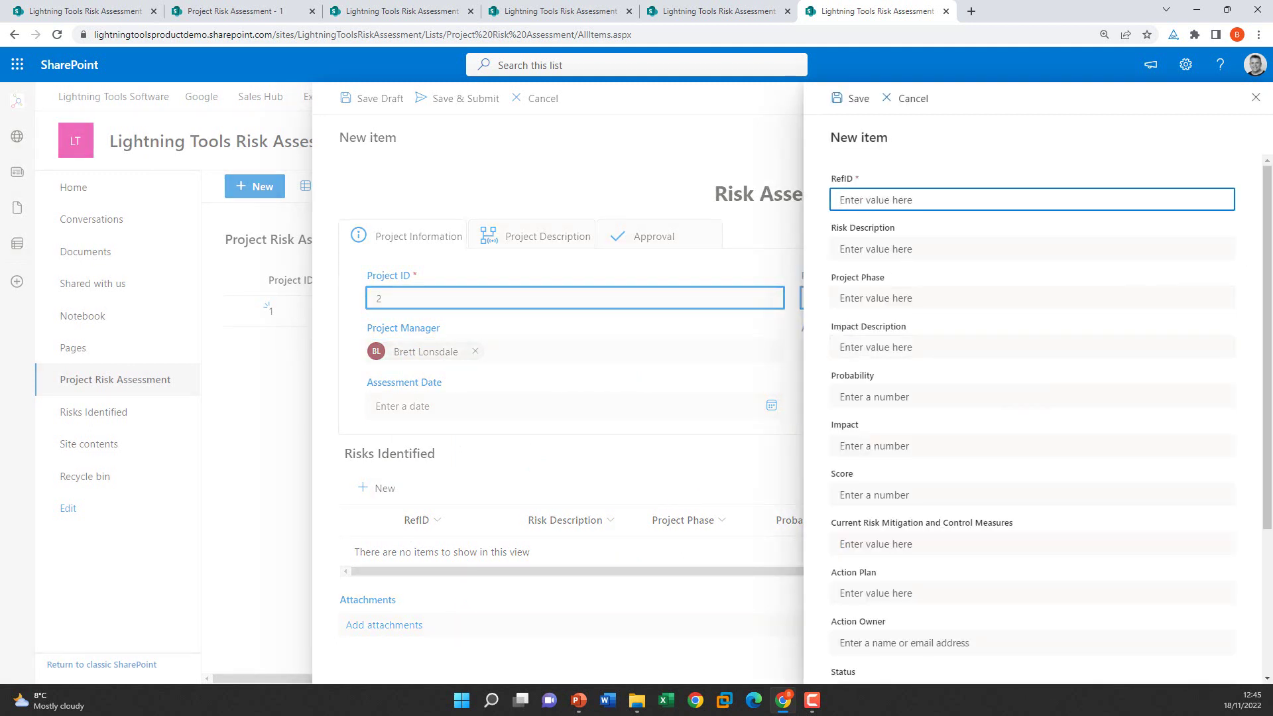
type("3")
left_click(969, 250)
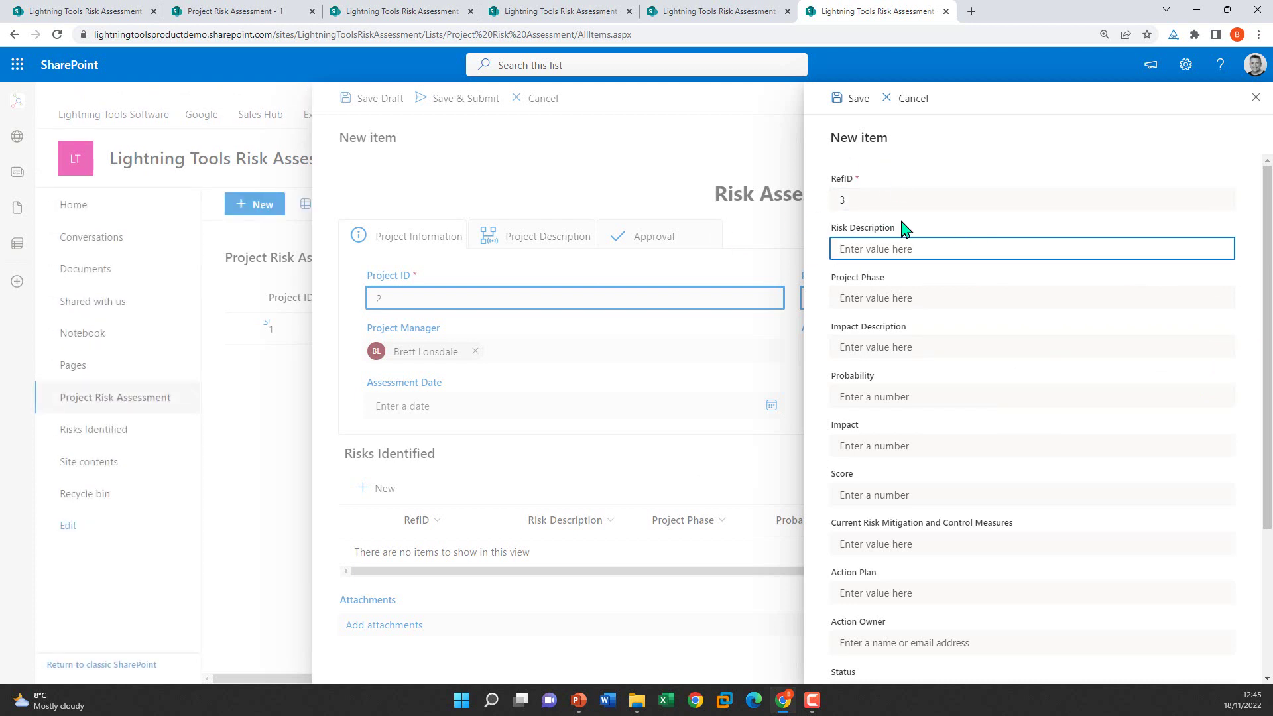
type("Too many people attend!!")
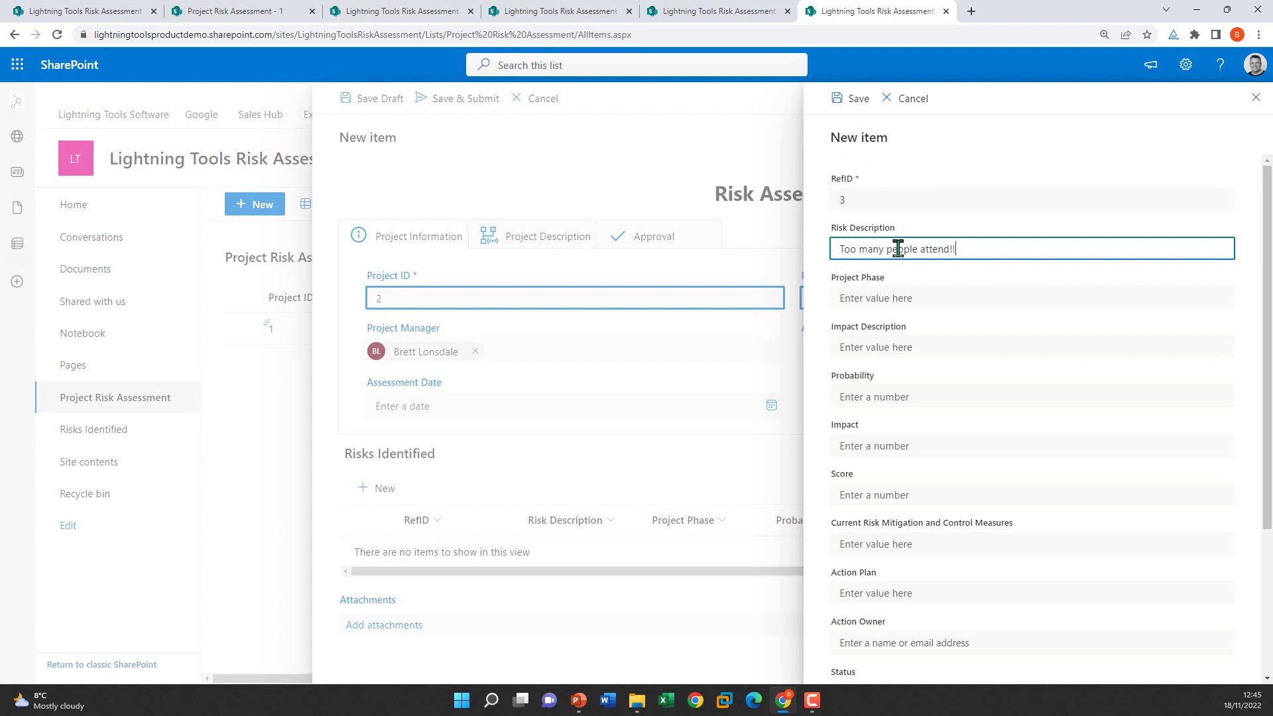
left_click(943, 297)
type("MA")
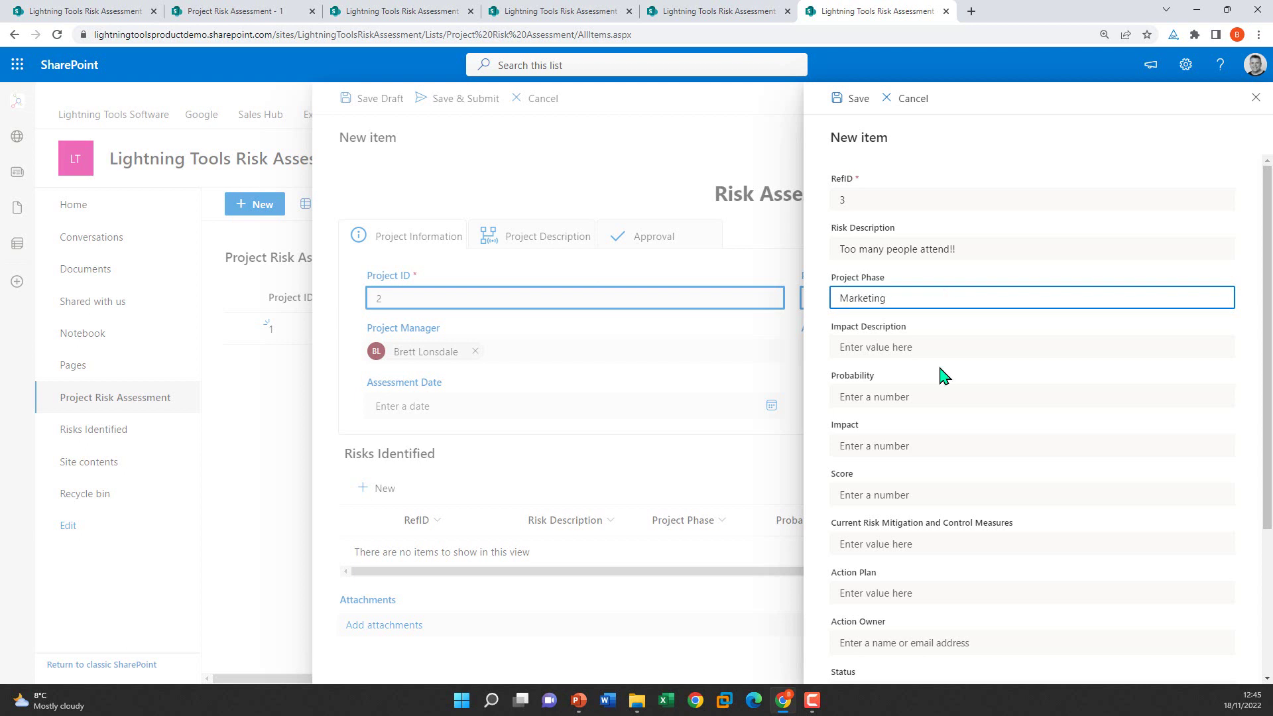
left_click(923, 396)
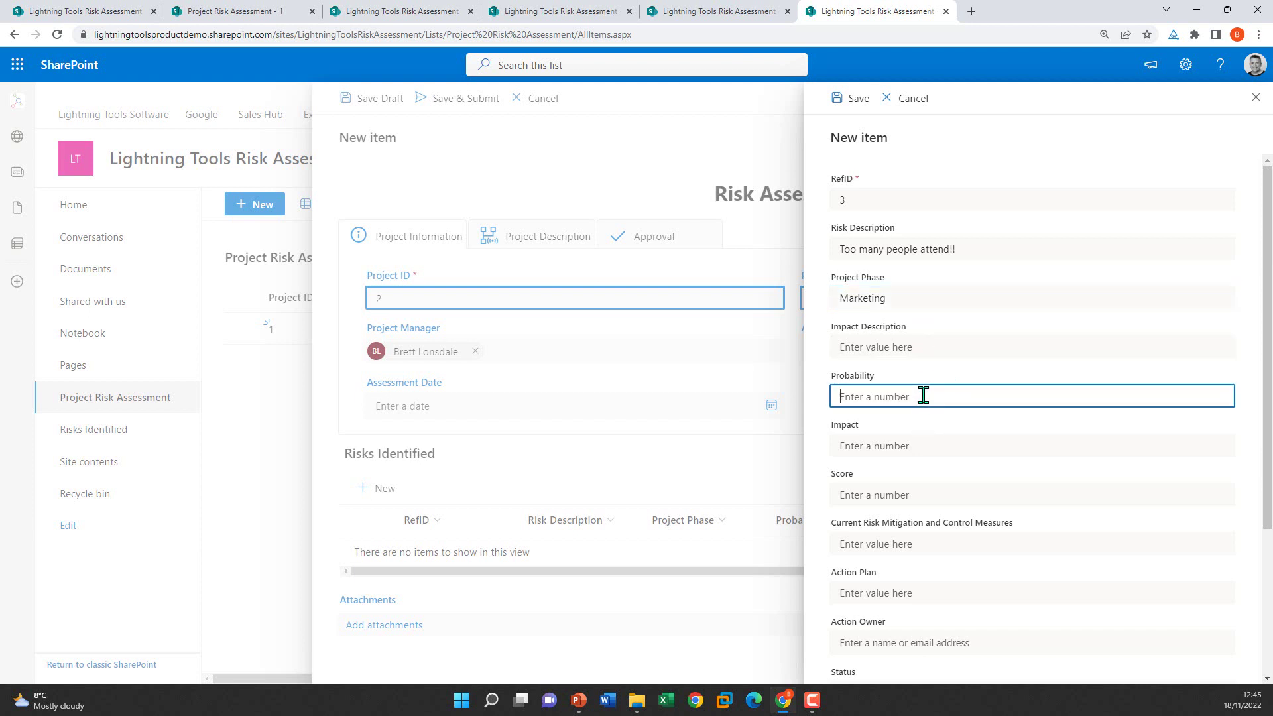
type("3")
Step: Give the risk impact 3 and score 9, save it, and save and submit the assessment
left_click(920, 446)
type("3")
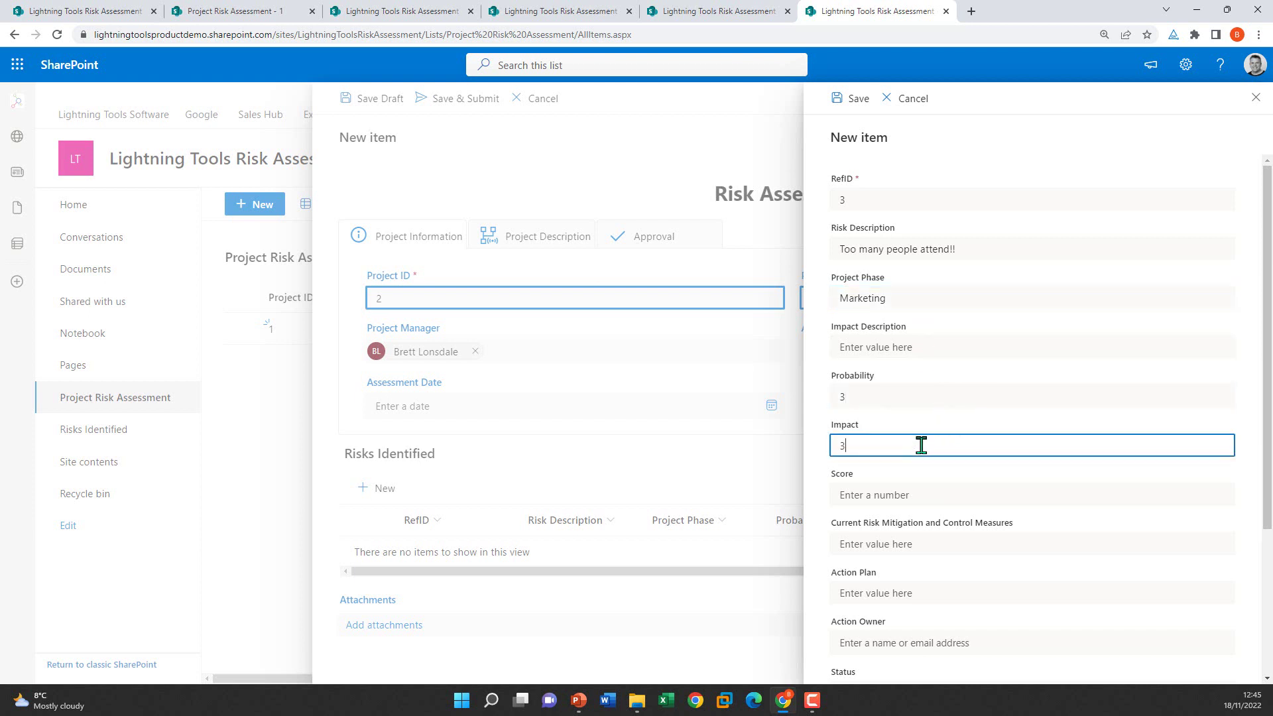
scroll(944, 524, "down", 2)
key("Tab")
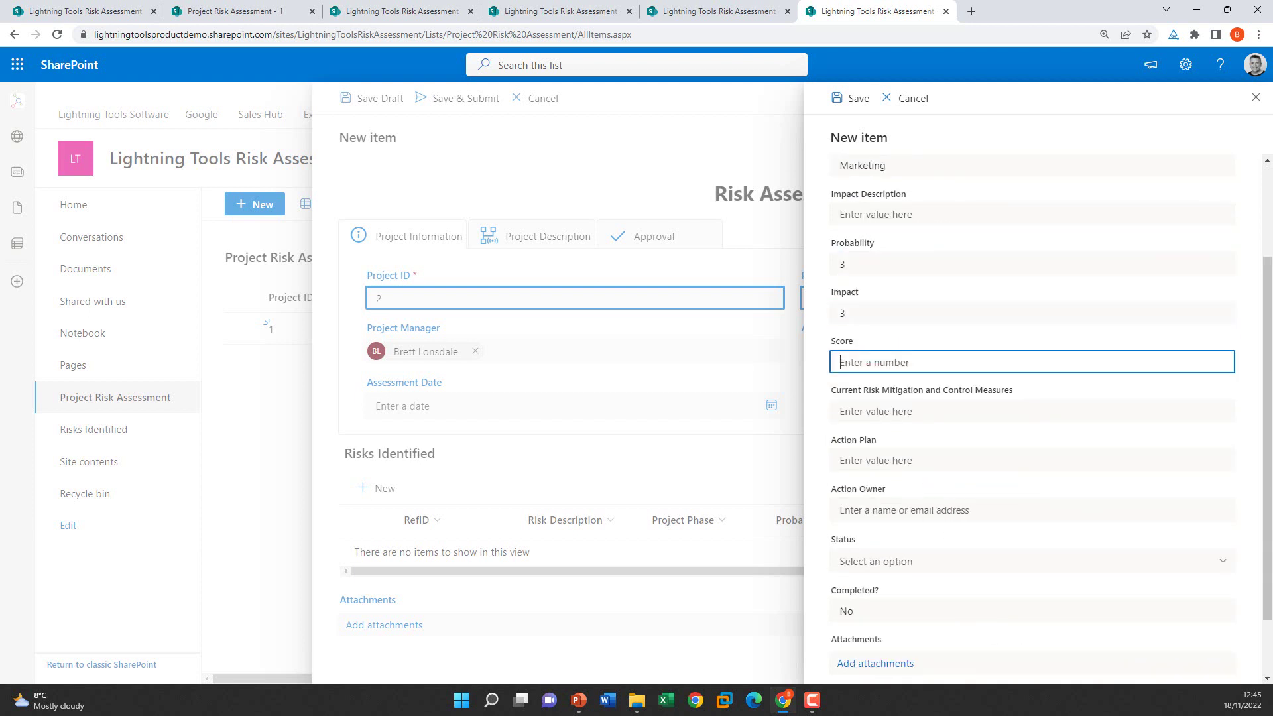
type("9")
left_click(1102, 322)
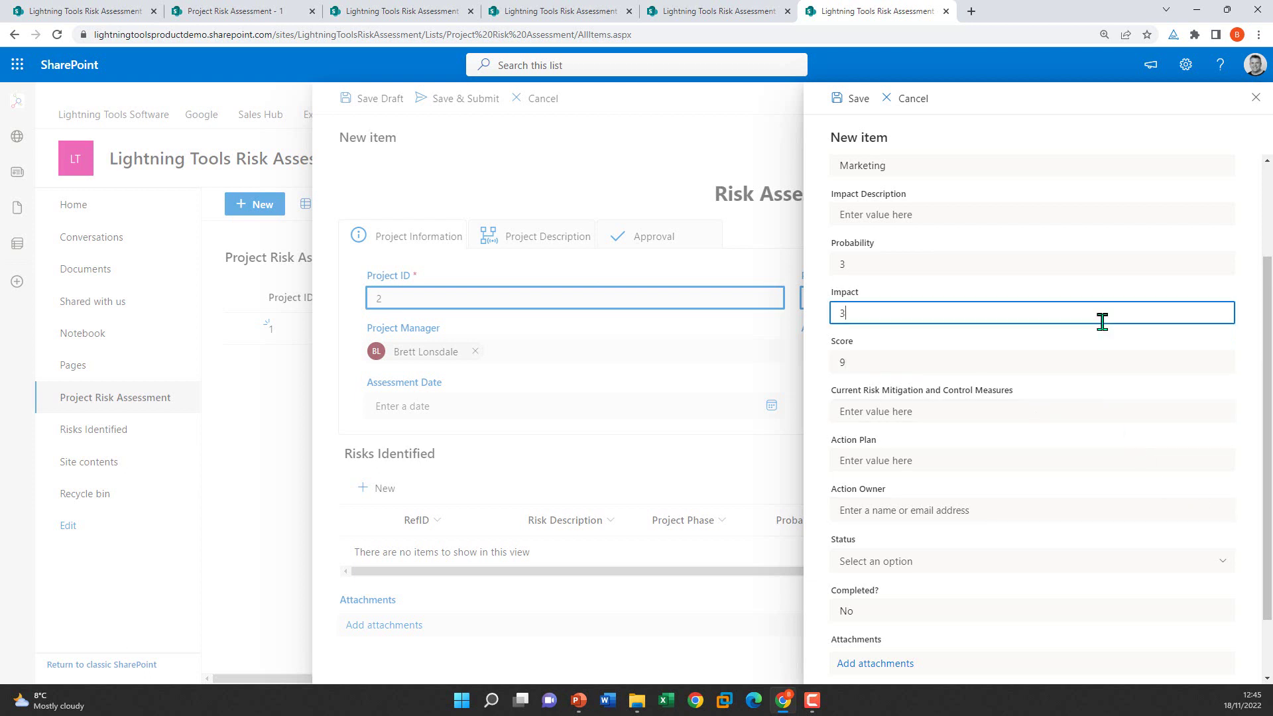
left_click(852, 98)
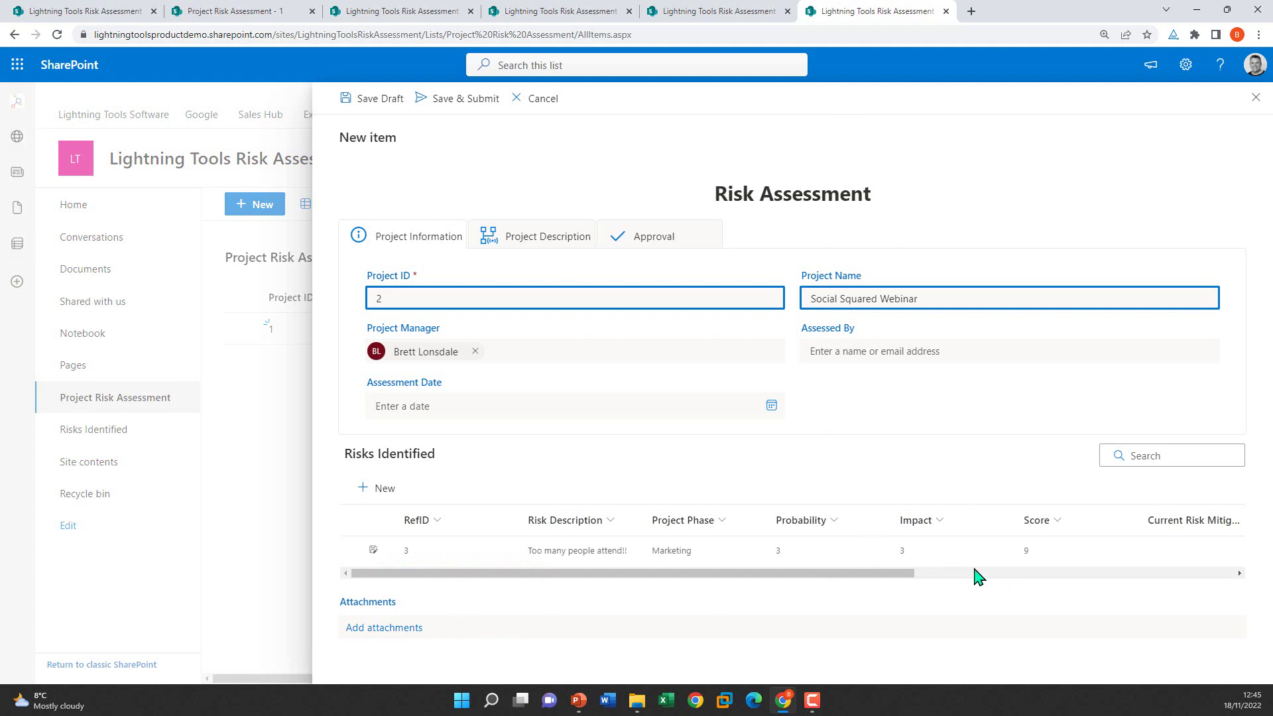
left_click(453, 99)
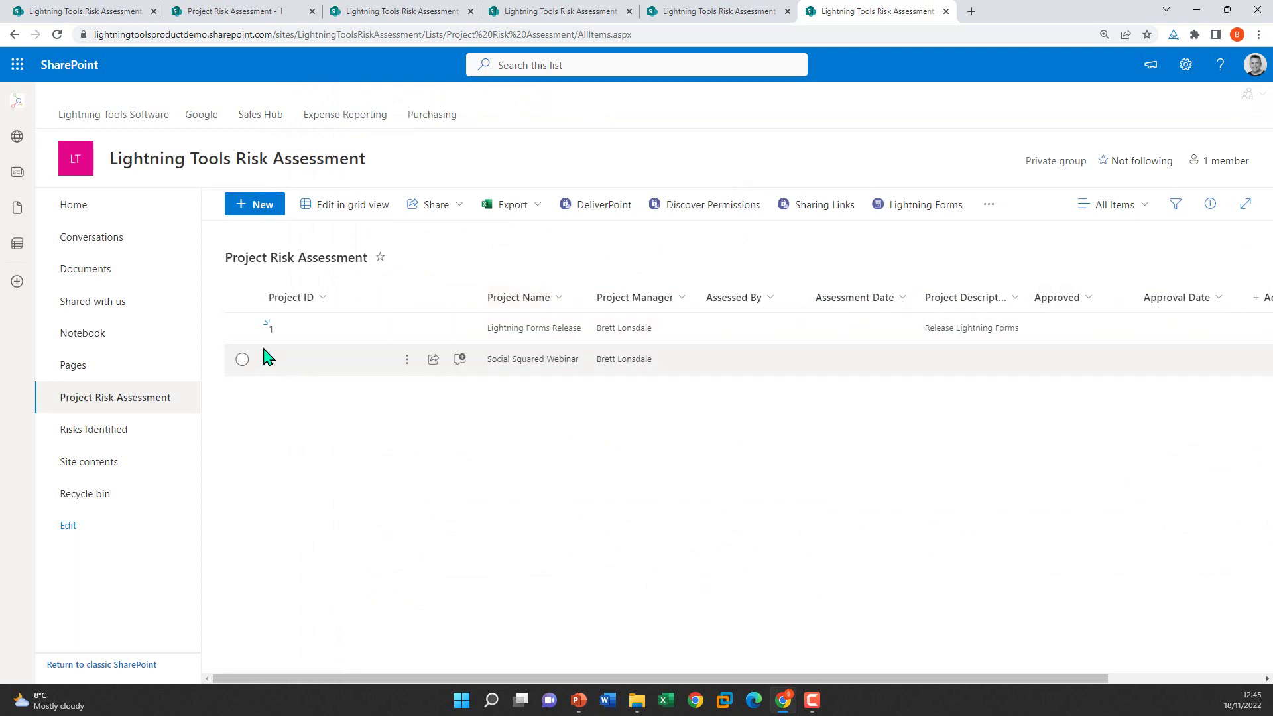
Step: Run Approve Projects on the selected Lightning Forms Release row, then clear the selection
left_click(242, 328)
left_click(243, 359)
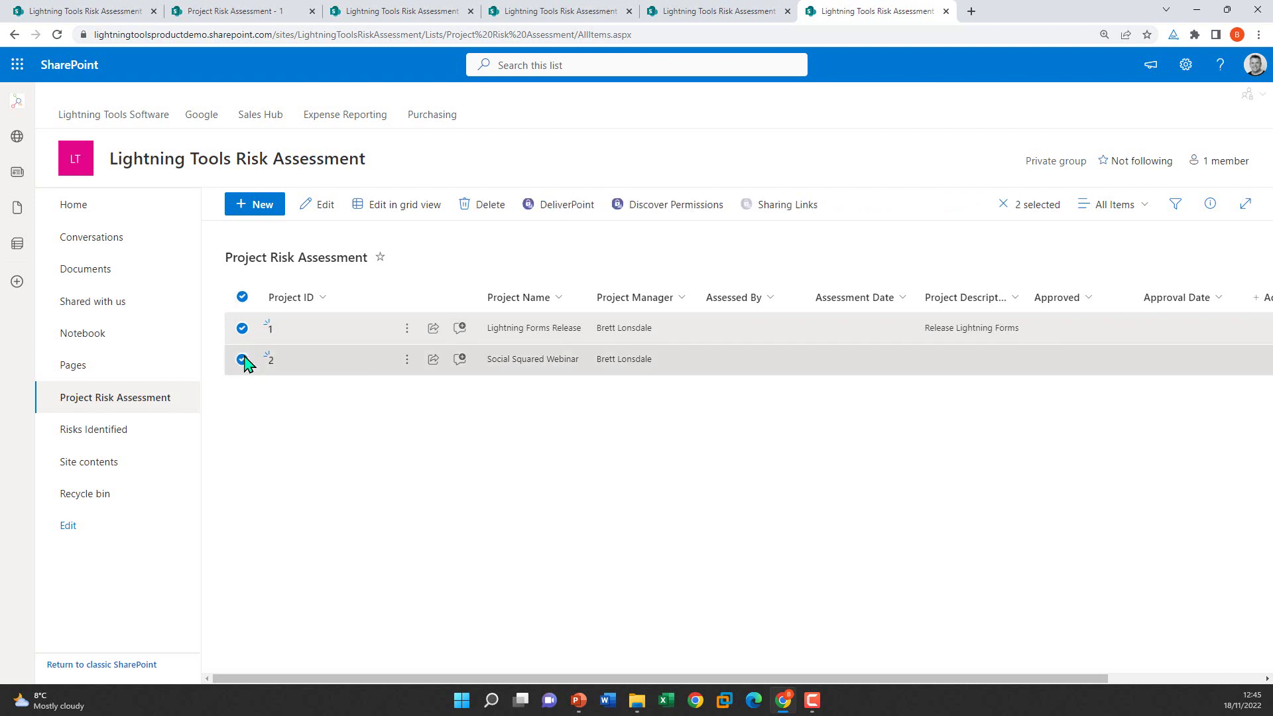
left_click(242, 359)
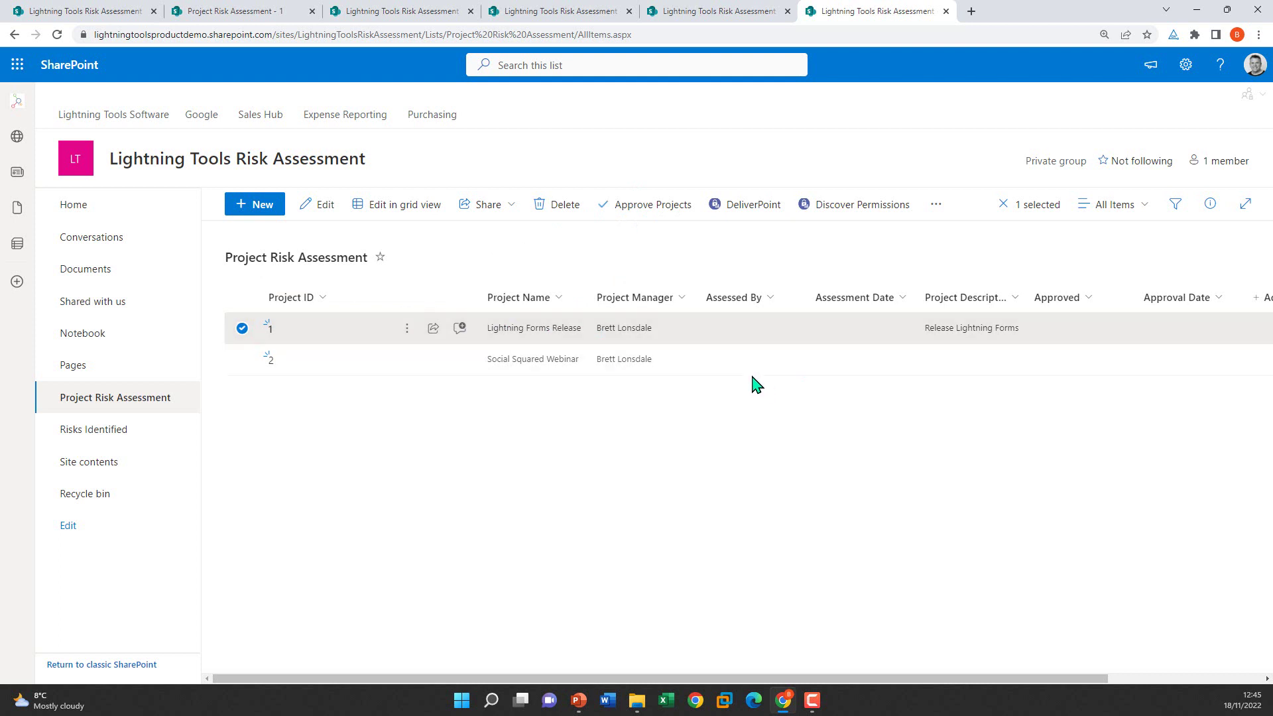
left_click(652, 204)
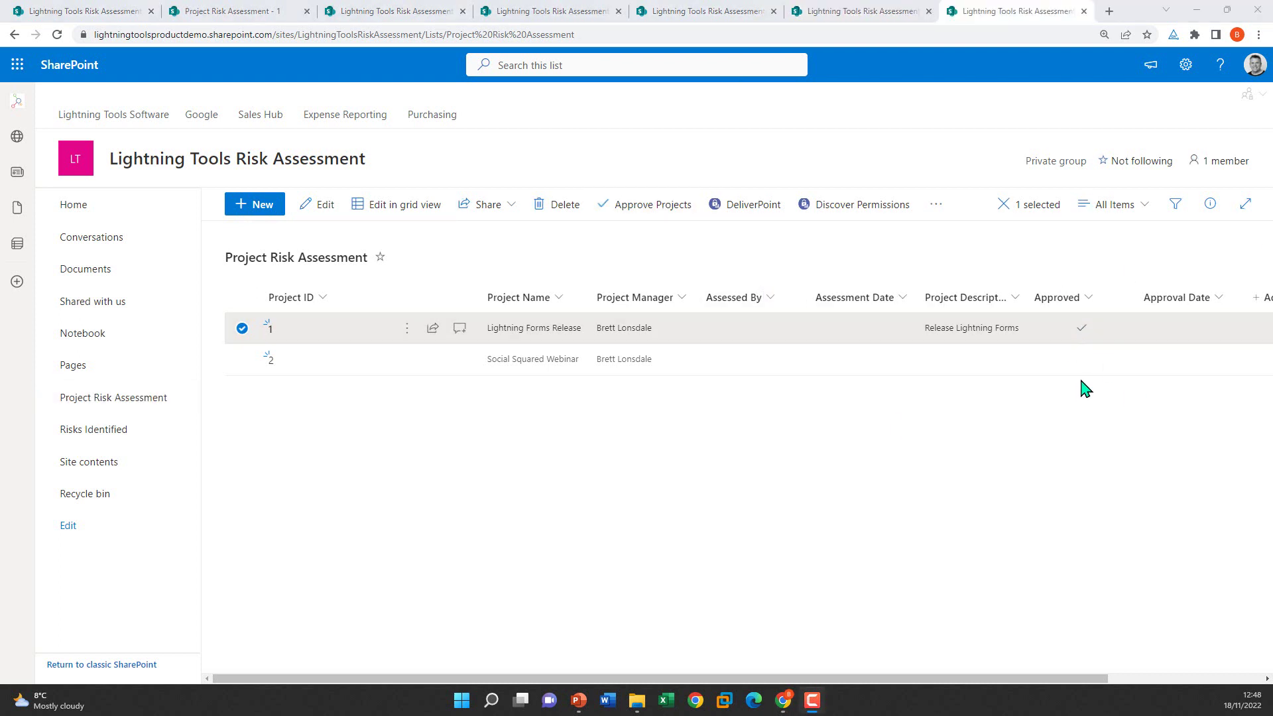
left_click(240, 328)
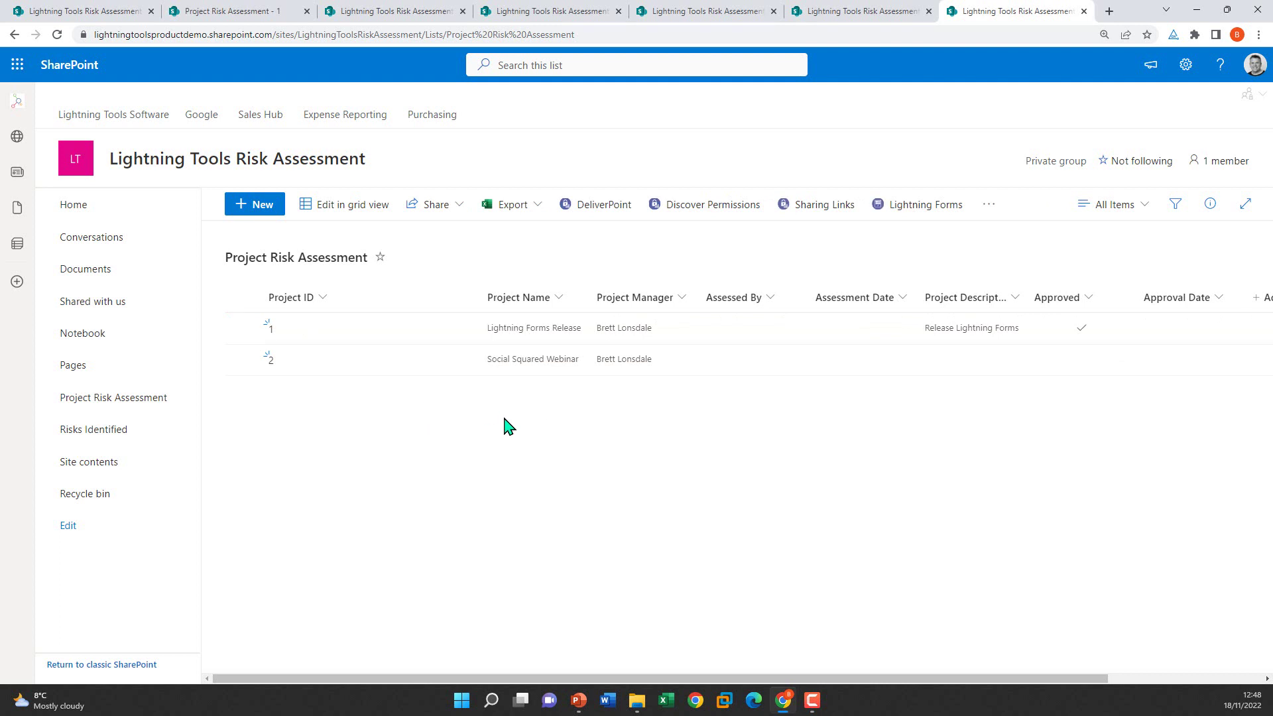
Step: Open EditForm.aspx for customization from the list's Lightning Forms overview
left_click(918, 216)
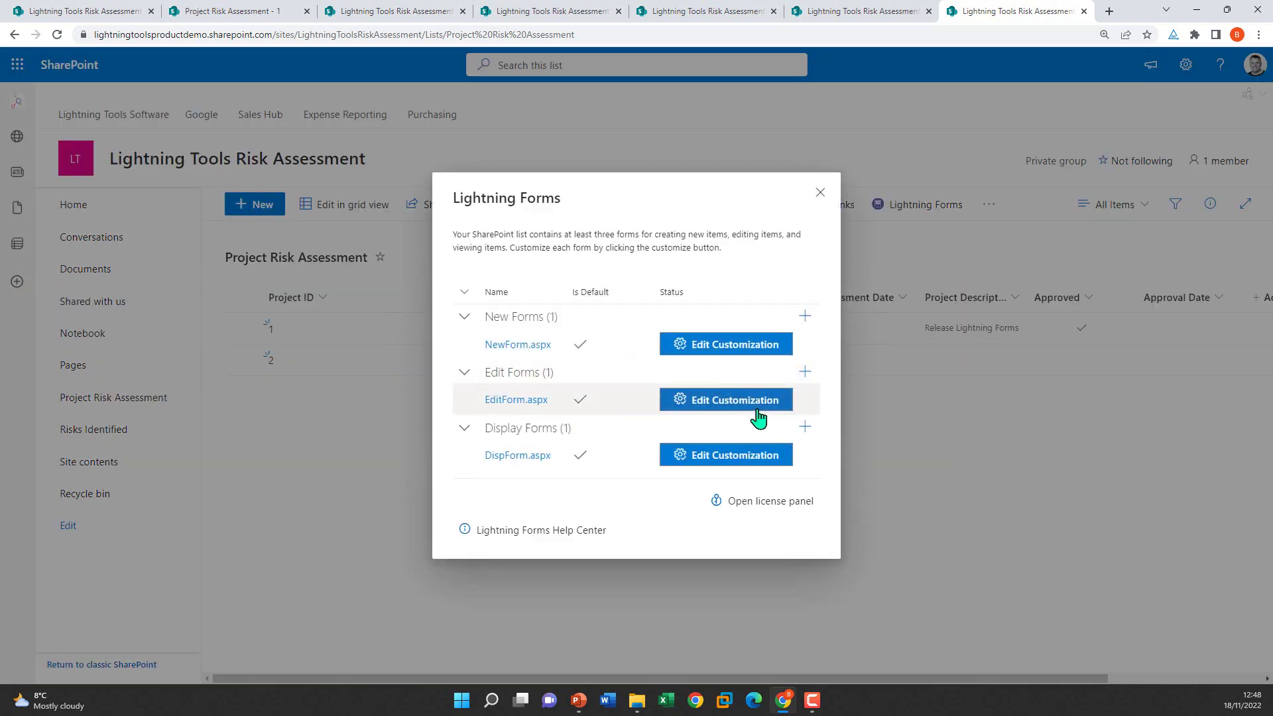
left_click(749, 400)
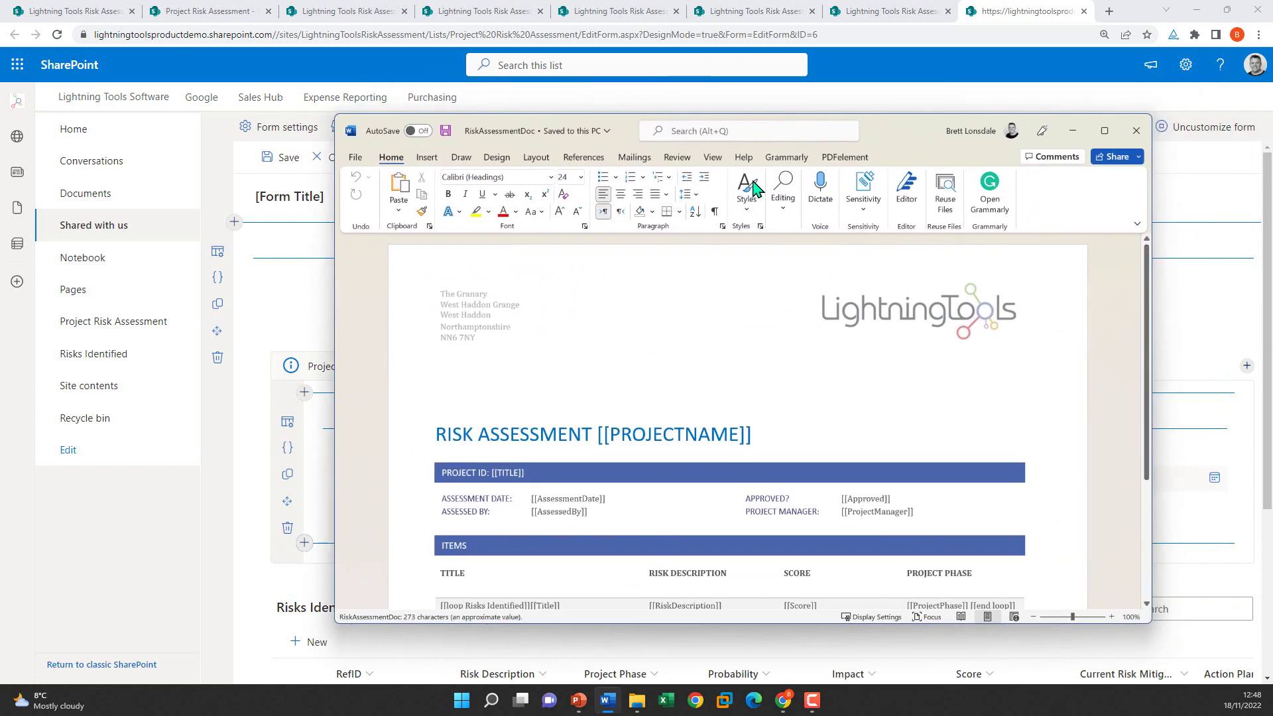
Step: Inspect the [[PROJECTNAME]] title placeholder and the table's Risks Identified loop and Score fields
left_click(1138, 245)
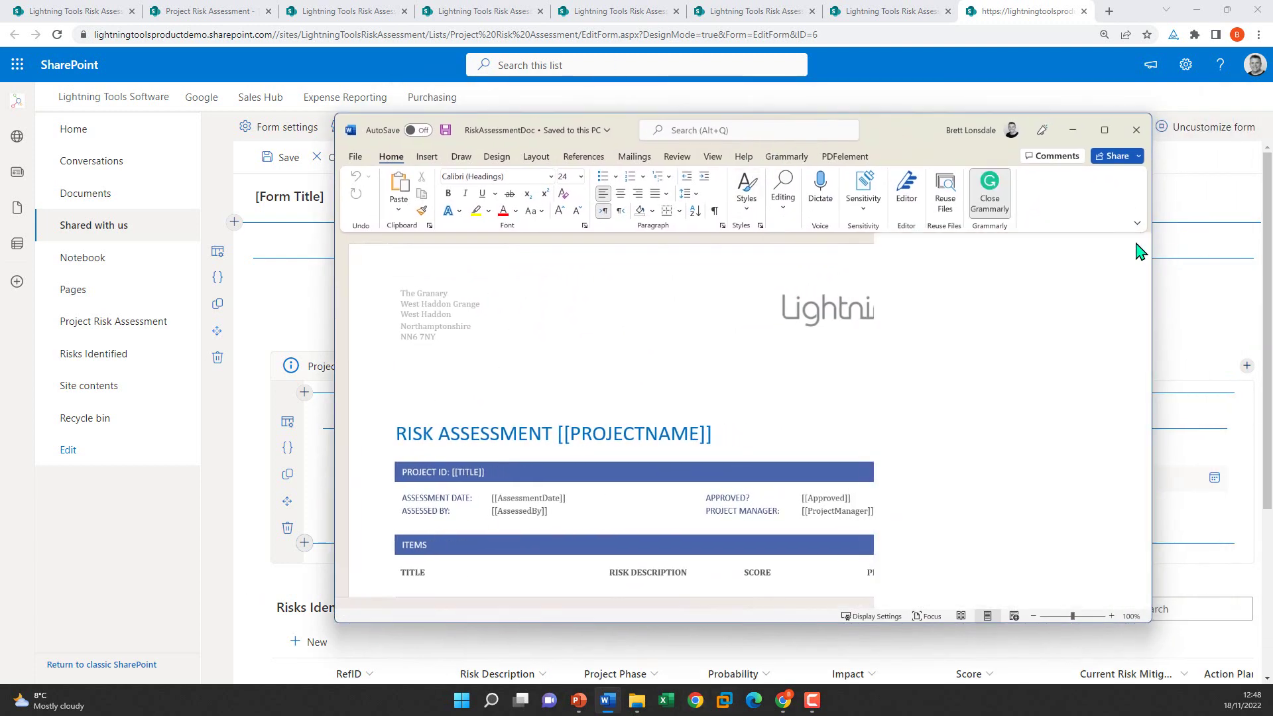
scroll(862, 360, "down", 2)
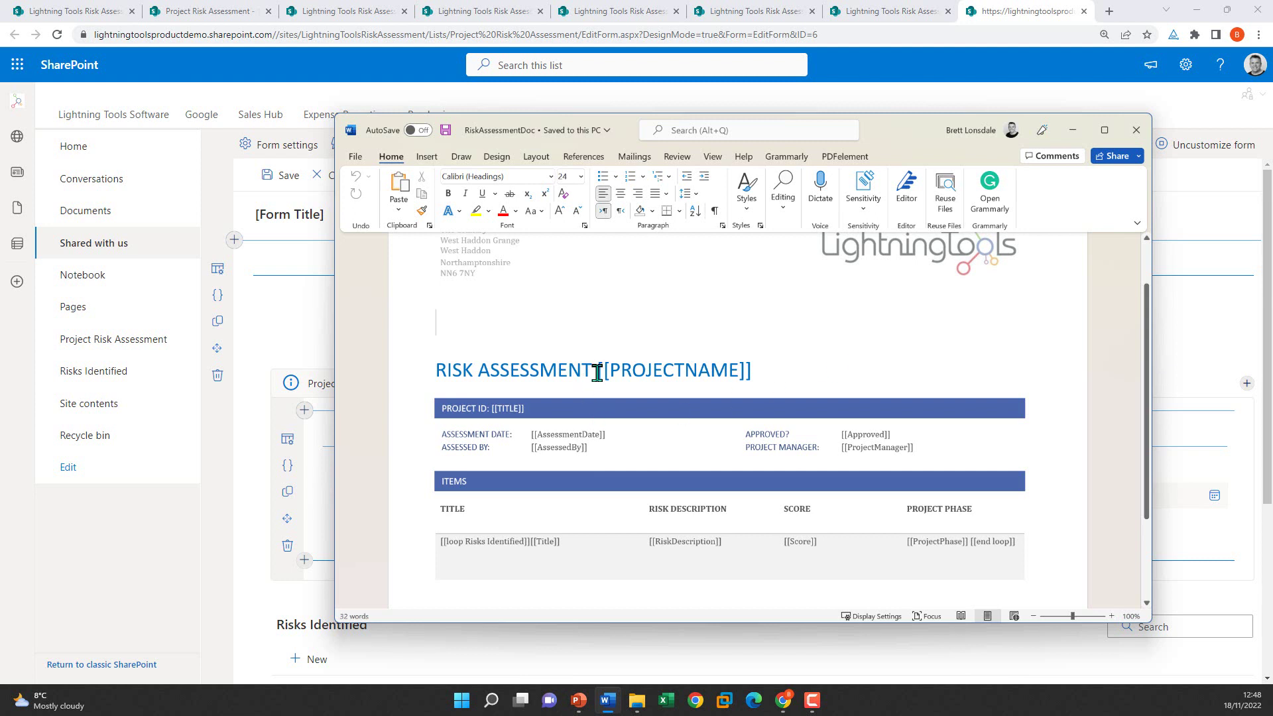
left_click_drag(598, 373, 753, 373)
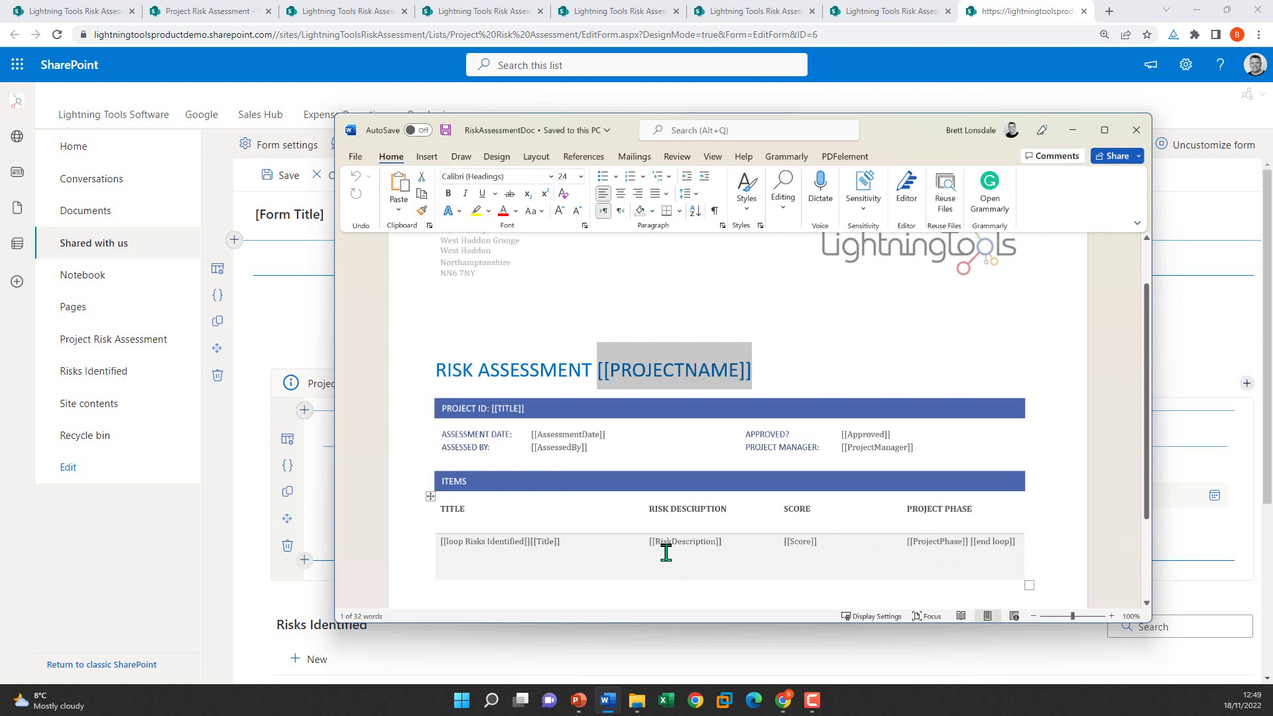
double_click(450, 543)
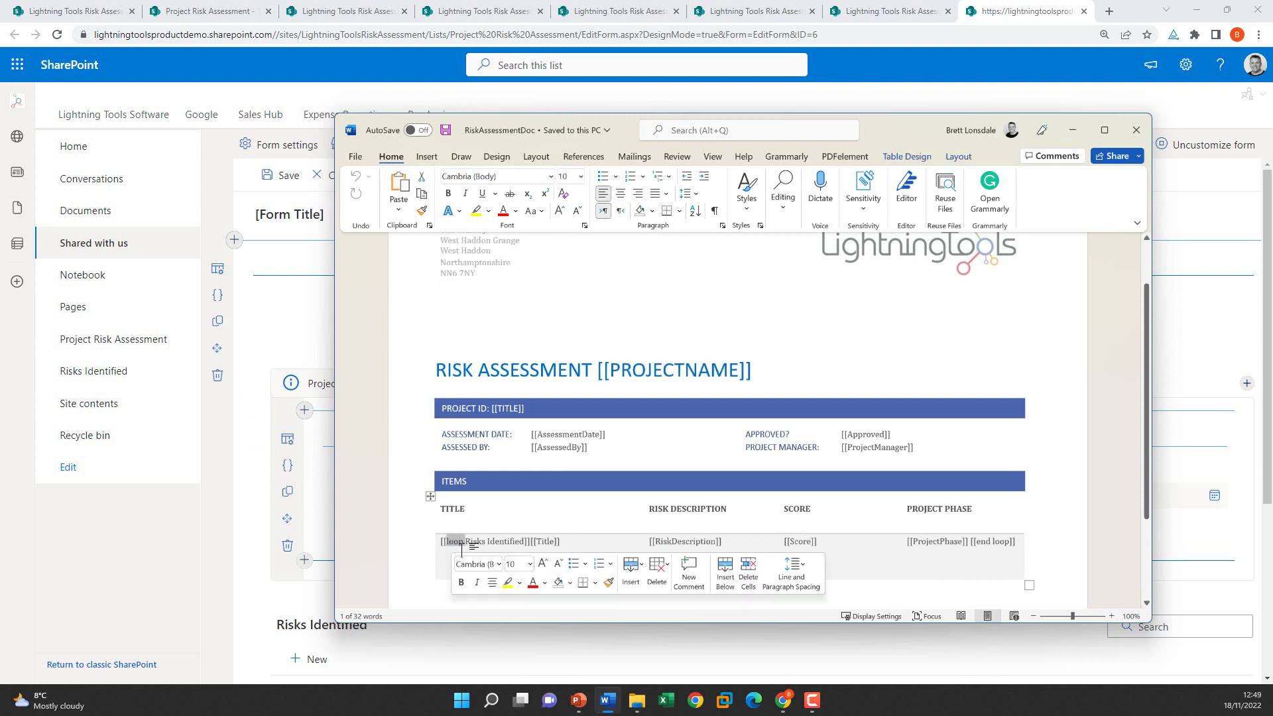
left_click(466, 543)
left_click_drag(488, 543, 523, 543)
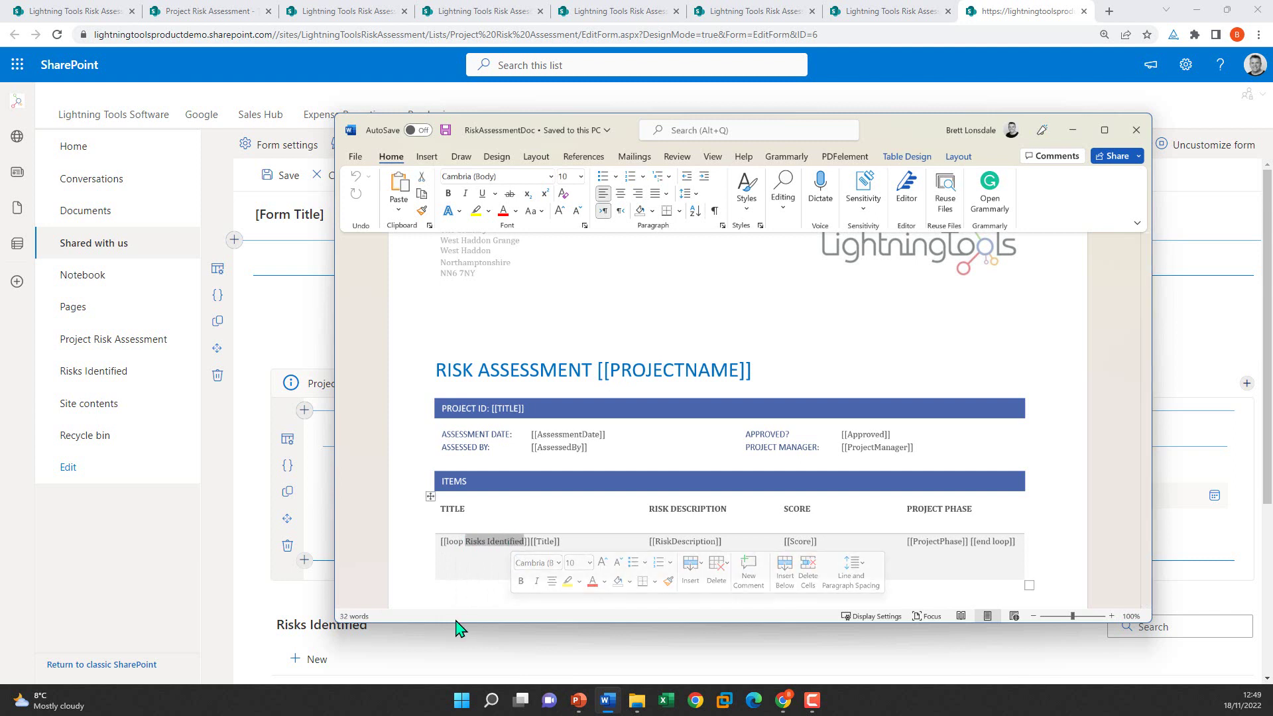
left_click(556, 541)
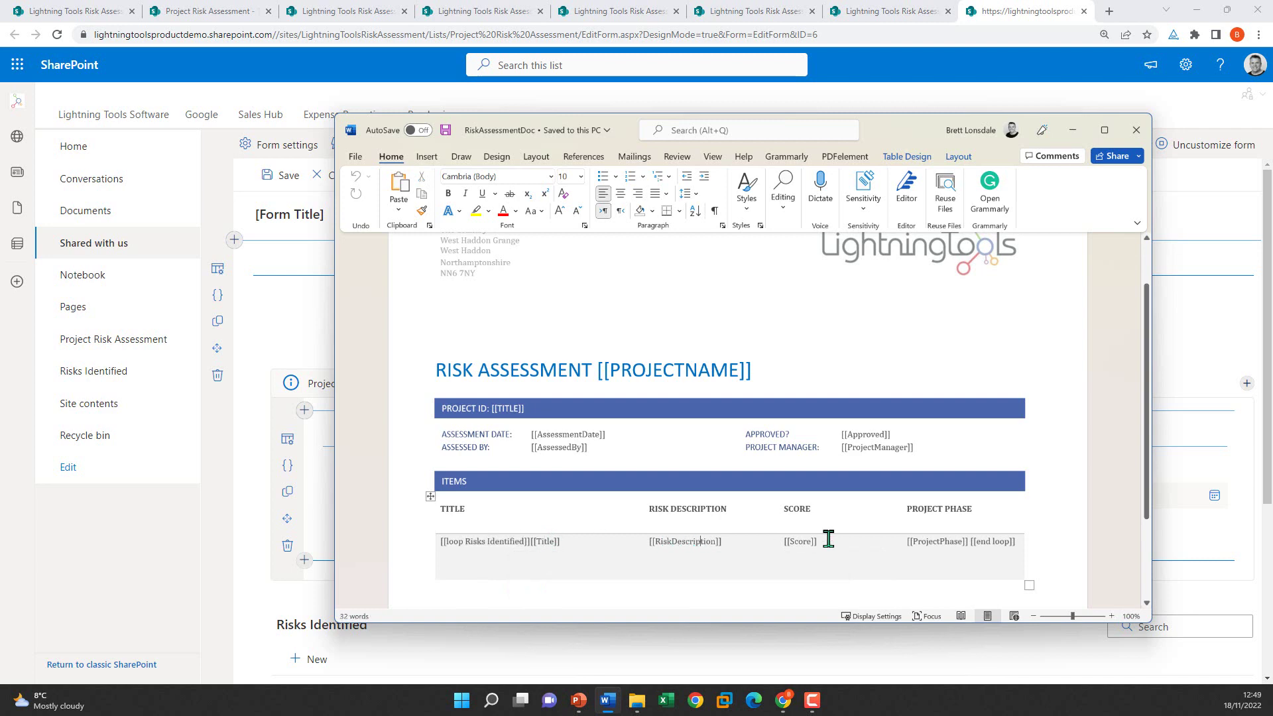
left_click(802, 542)
Step: Scroll through the template once more and close the RiskAssessmentDoc document
scroll(992, 525, "down", 3)
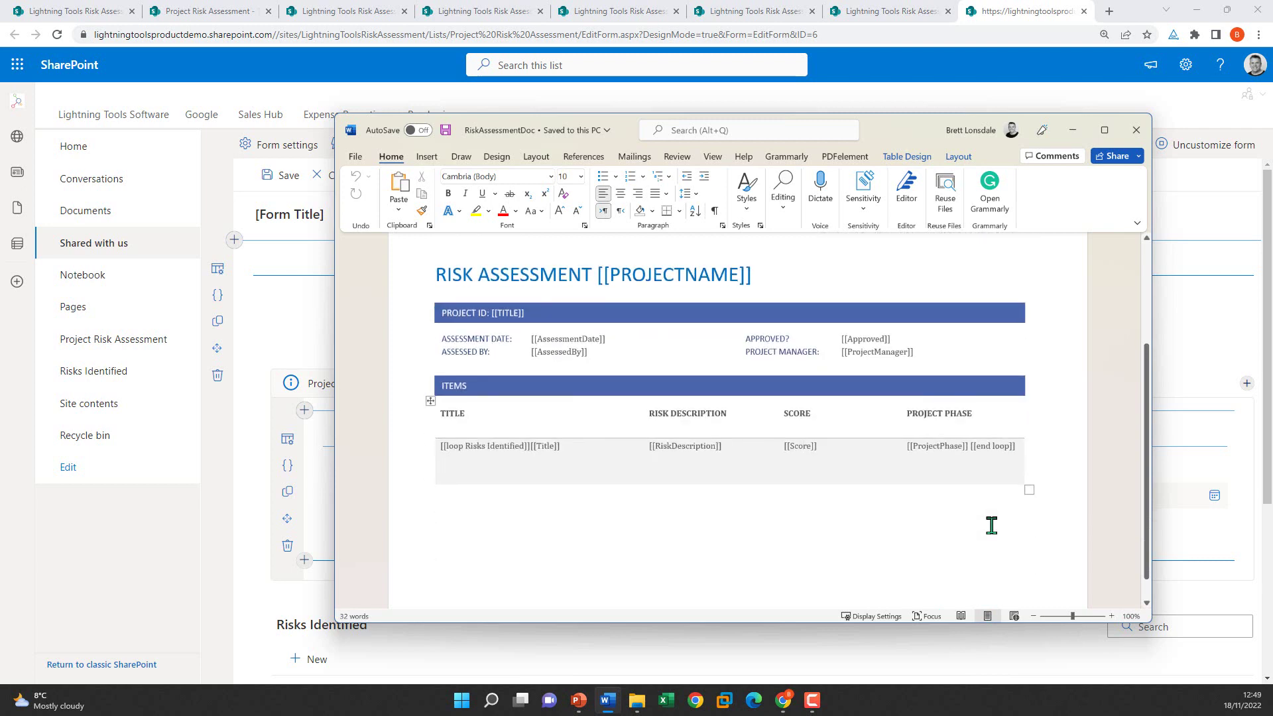
scroll(968, 442, "up", 5)
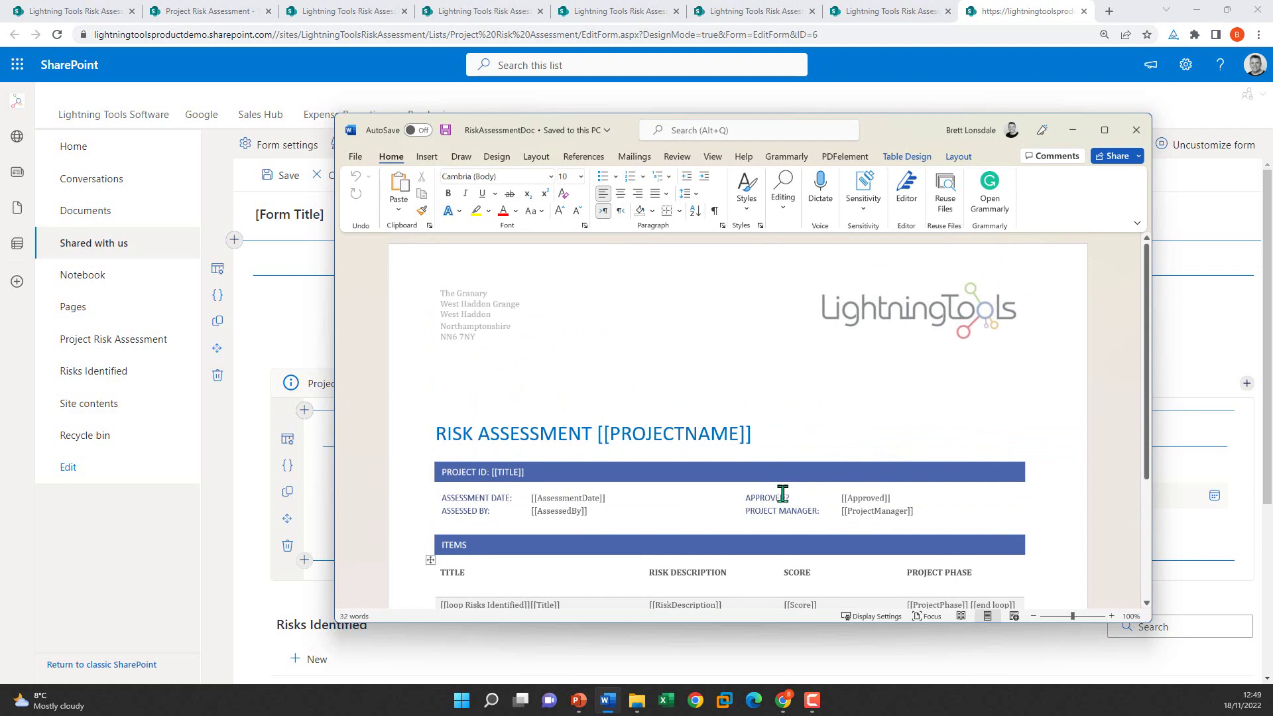
left_click(1135, 130)
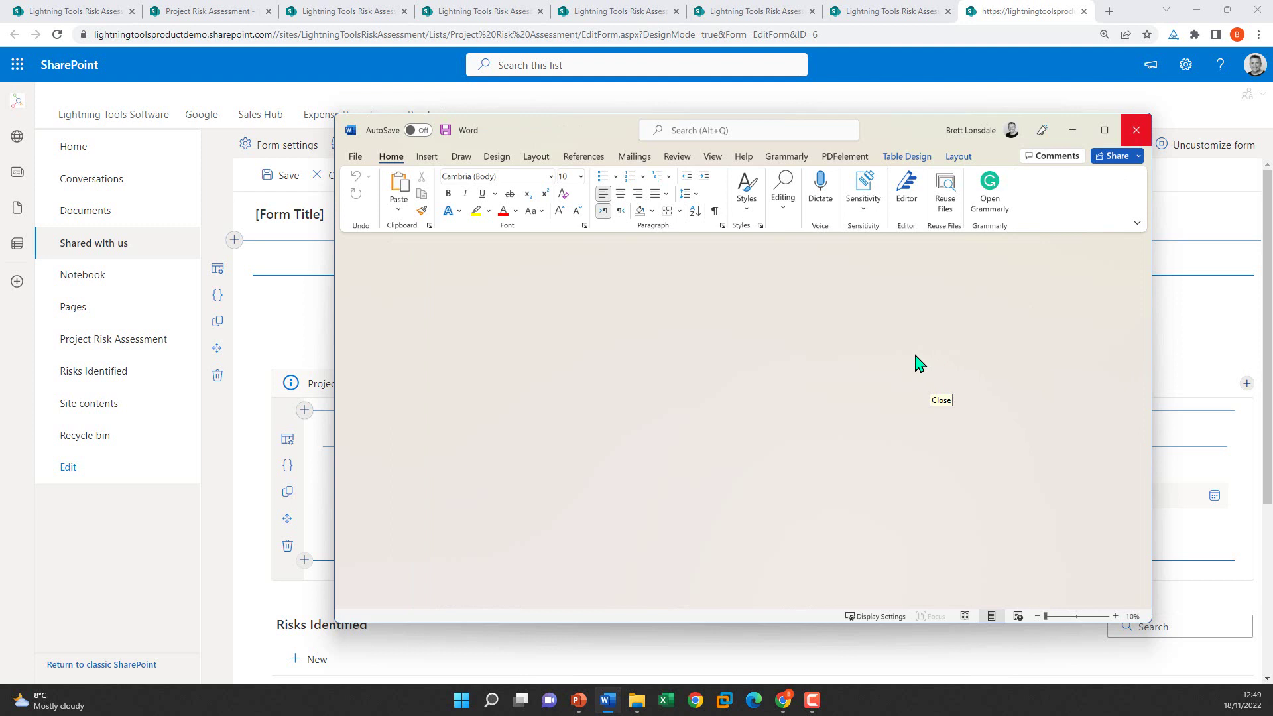
Step: Add a new command bar action named Generate Word Document
left_click(852, 89)
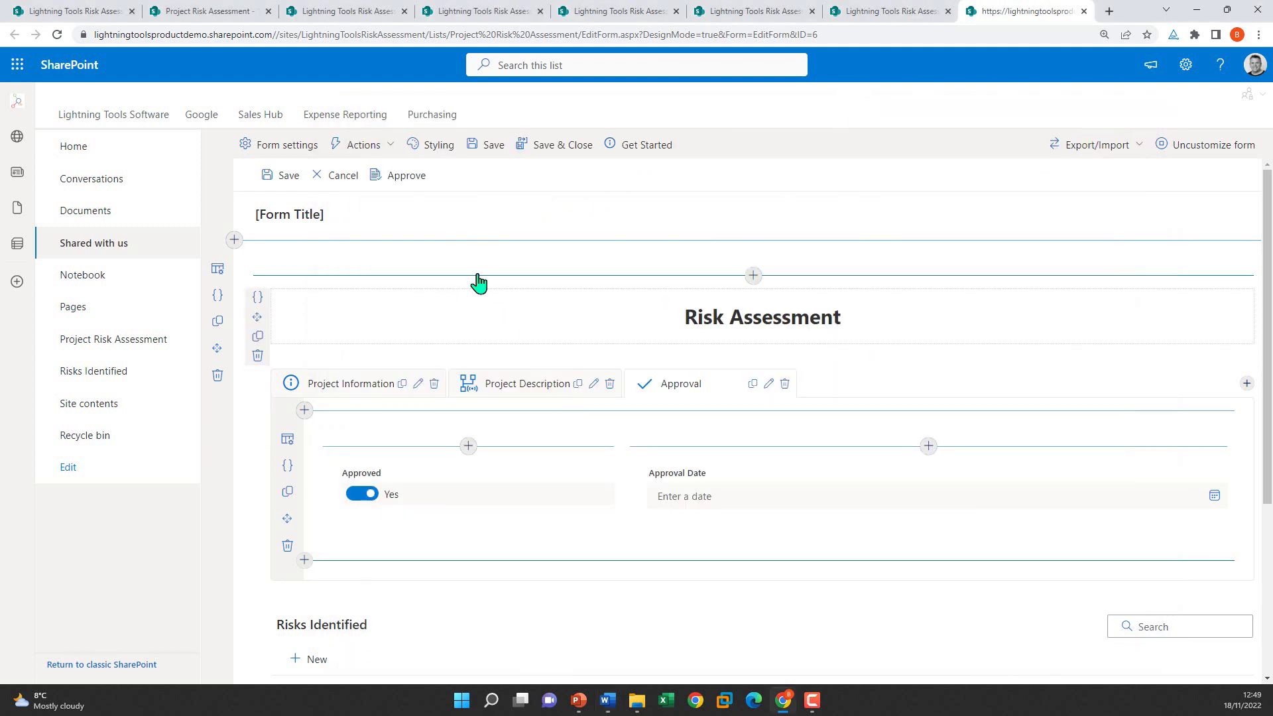
left_click(363, 145)
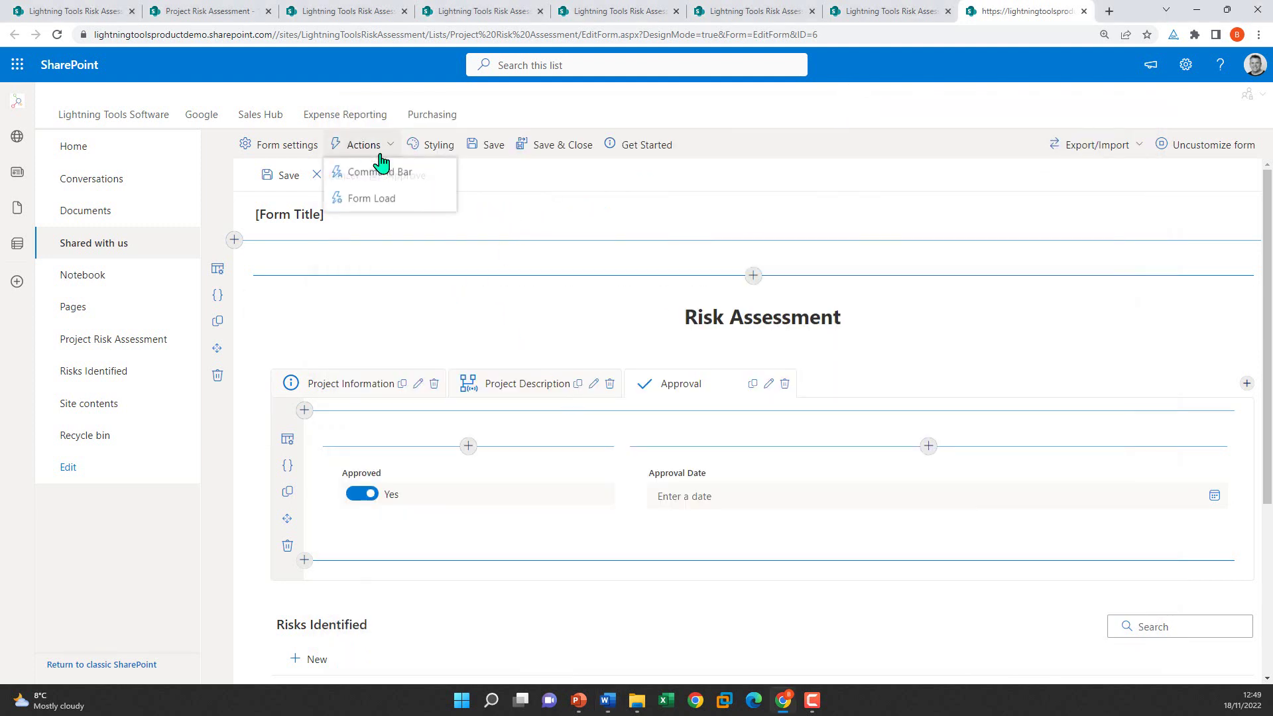
left_click(412, 174)
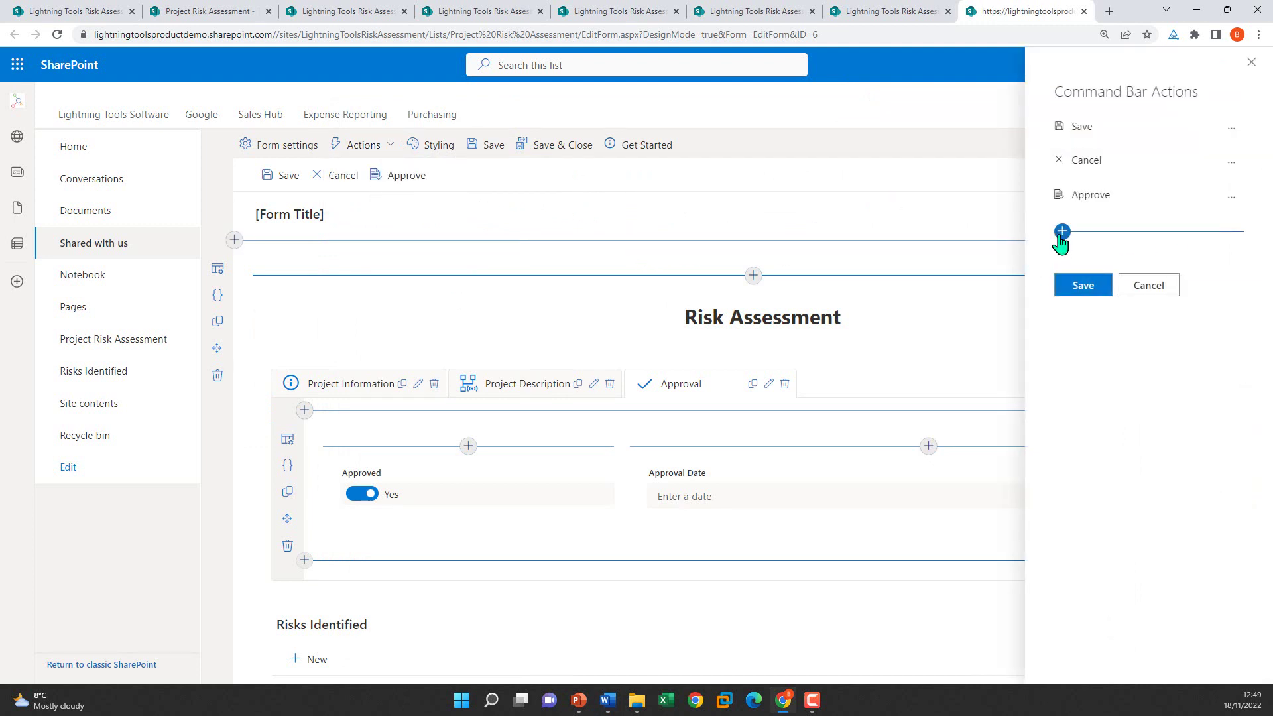
left_click(1063, 231)
type("Generate Word Document")
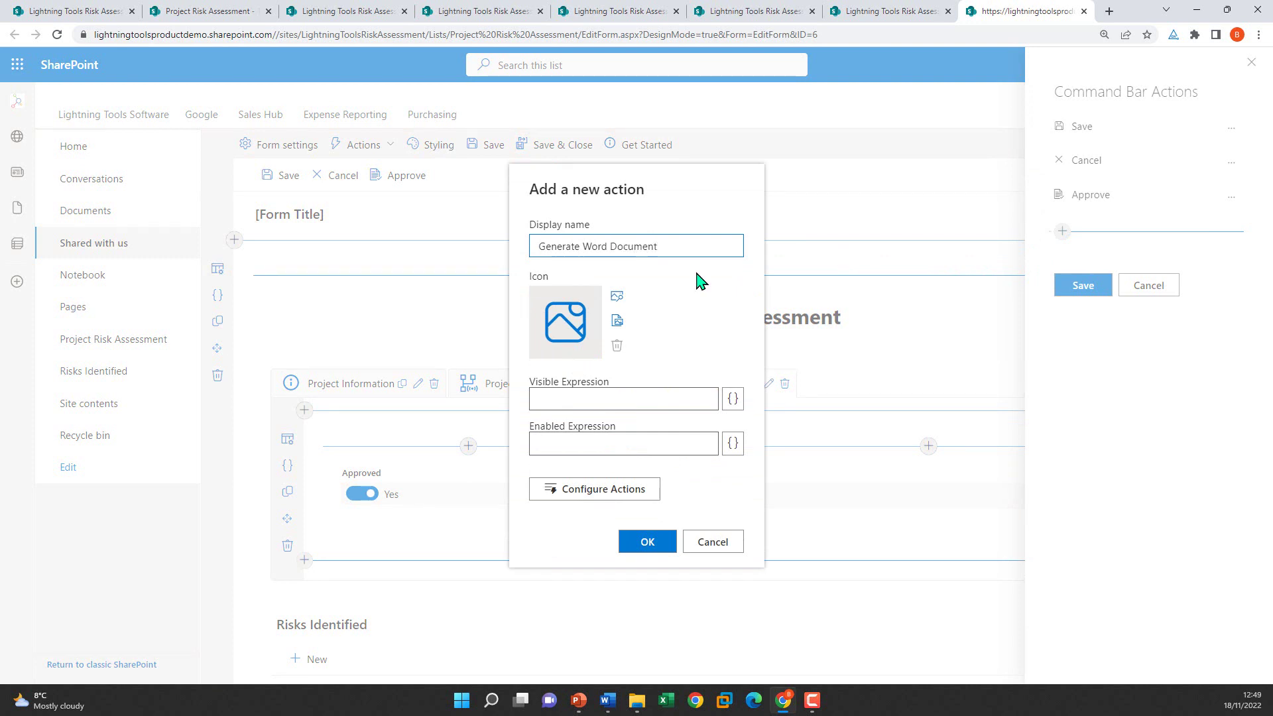
Step: Give the action a Word icon and open its on-click action configuration
left_click(610, 342)
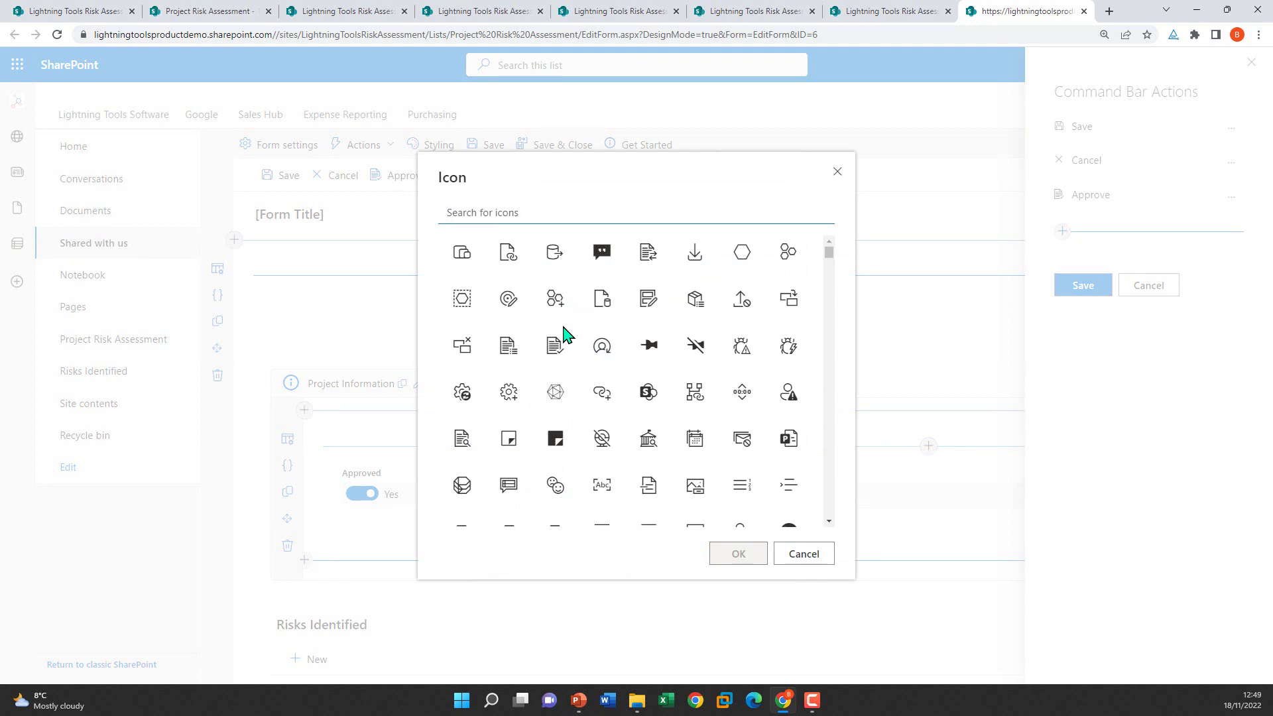
type("word")
left_click(464, 258)
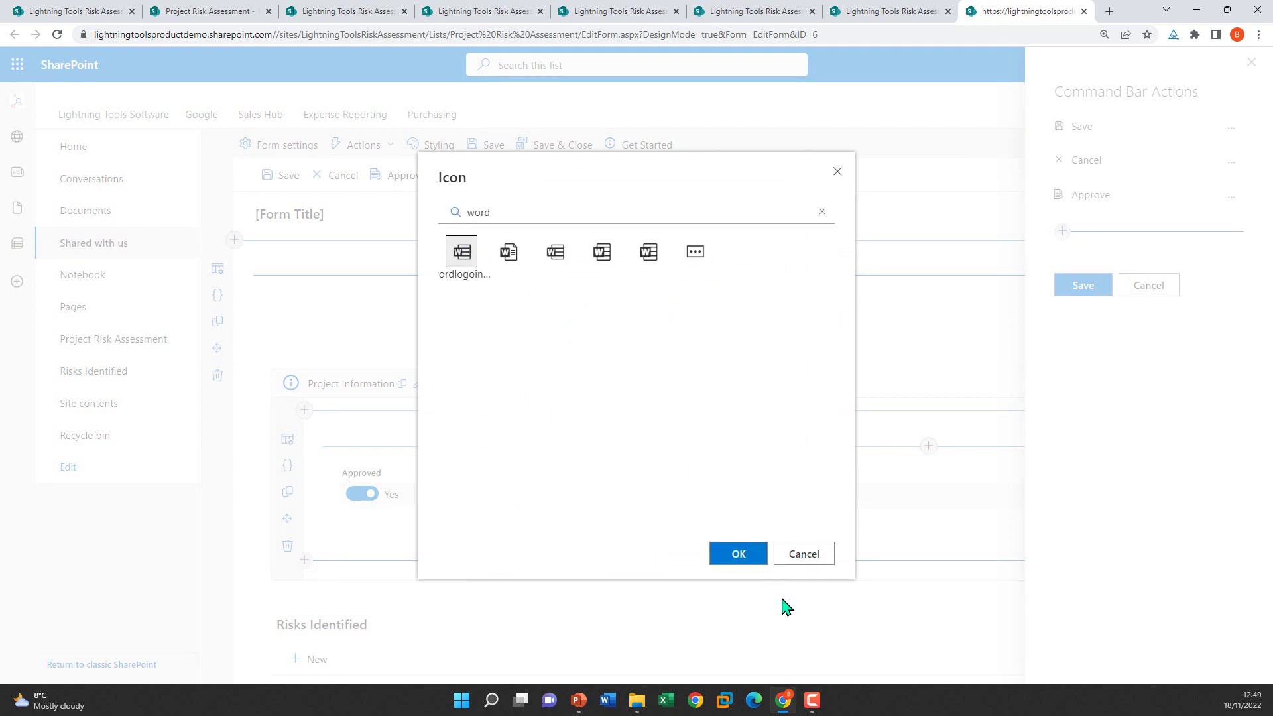
left_click(716, 559)
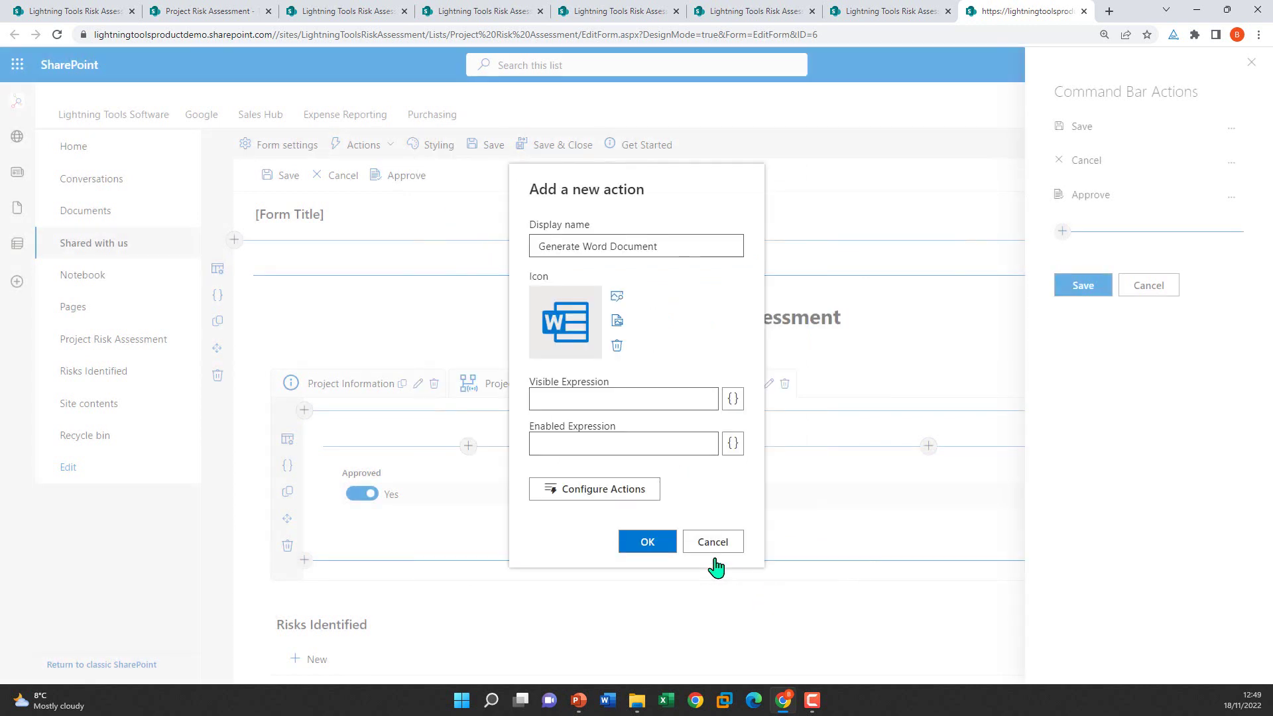
left_click(583, 494)
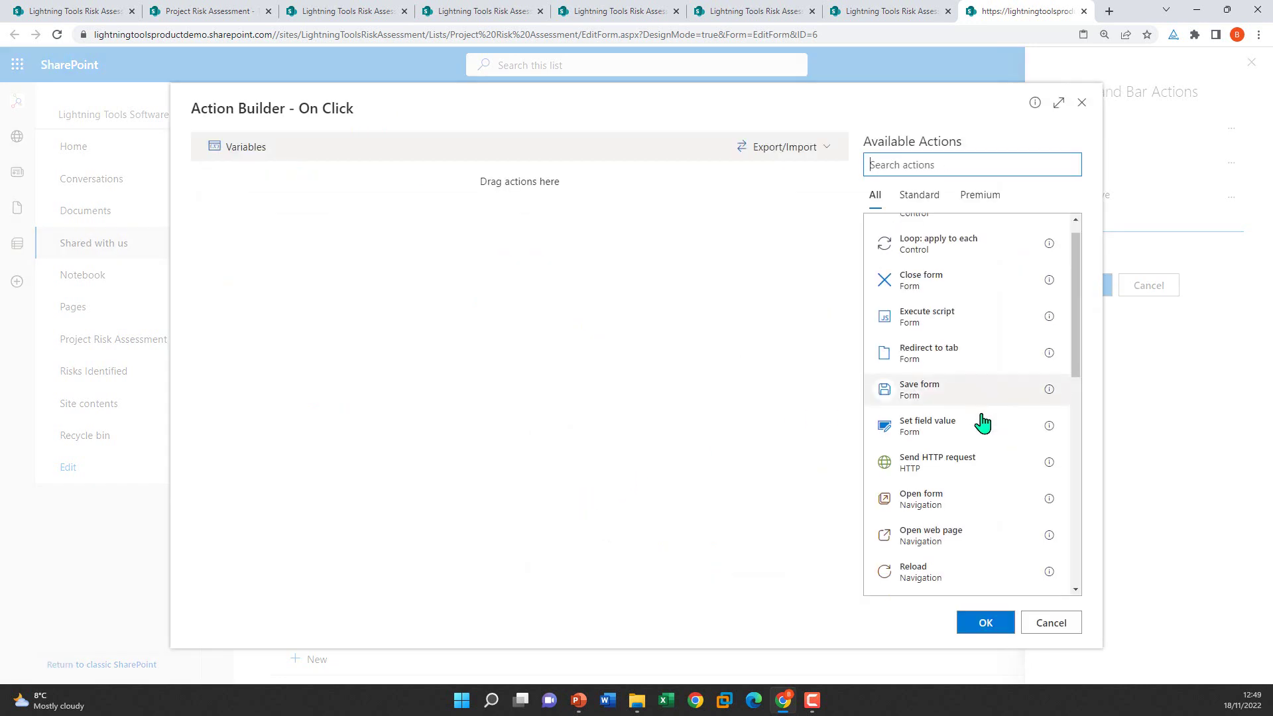
Step: Add a Generate document step and upload RiskAssessmentDoc.docx as its template, overwriting the existing file
scroll(982, 422, "down", 5)
left_click(941, 534)
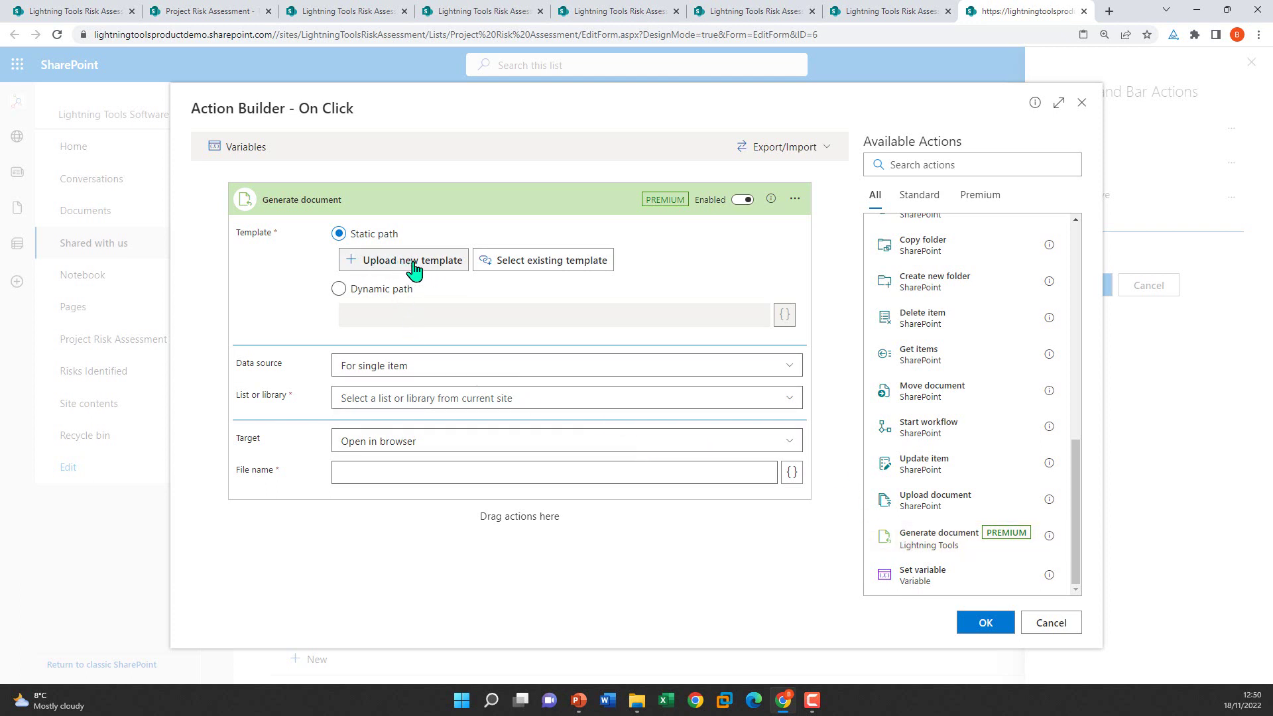
left_click(507, 265)
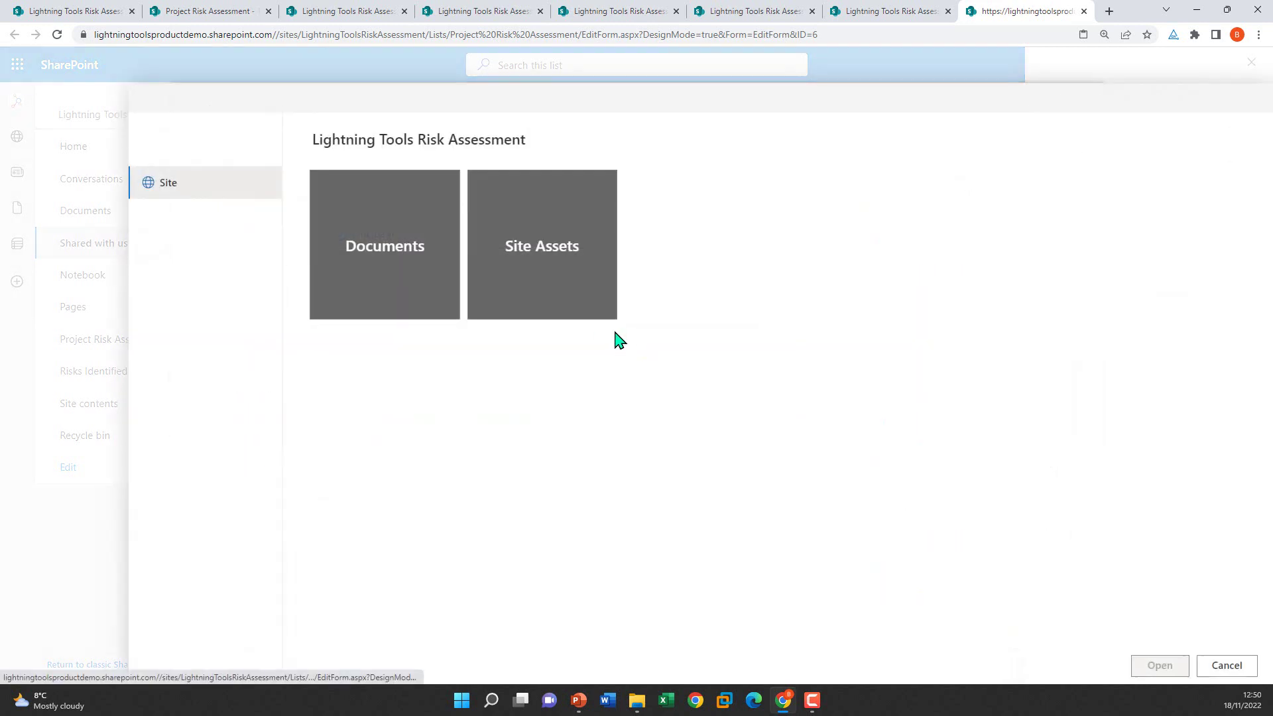
left_click(1225, 664)
left_click(432, 259)
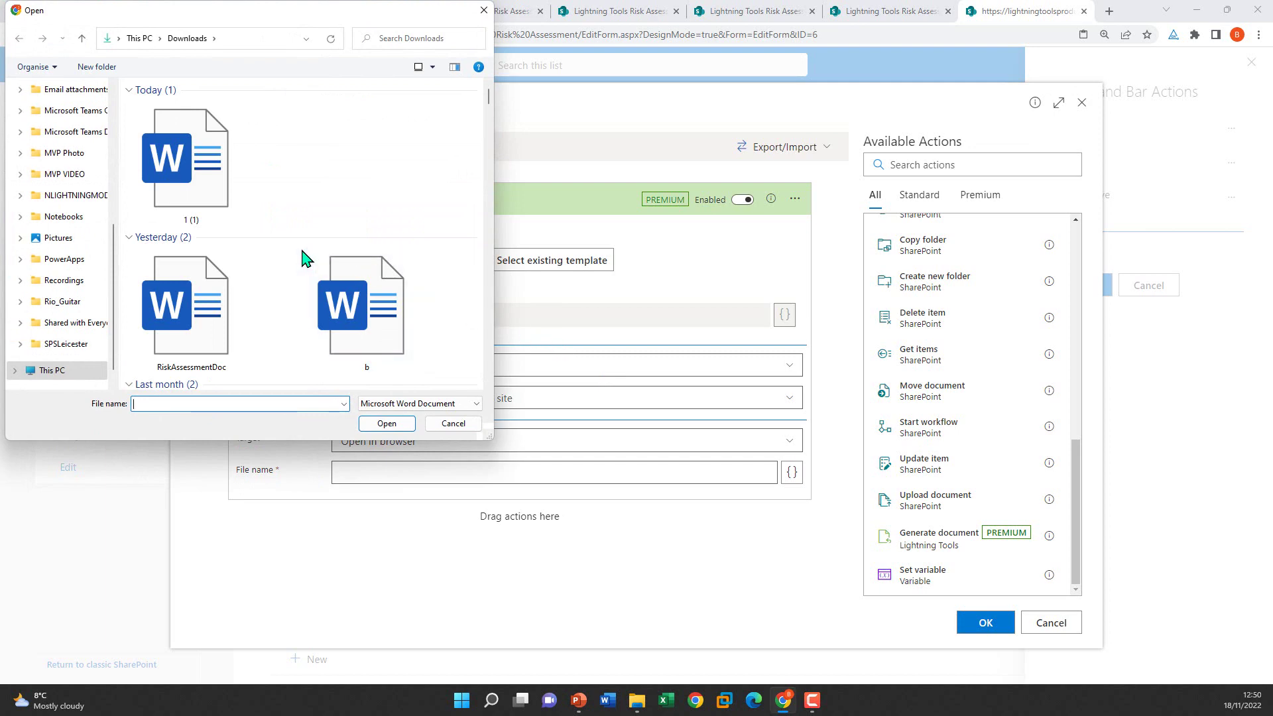
scroll(302, 258, "down", 2)
double_click(192, 162)
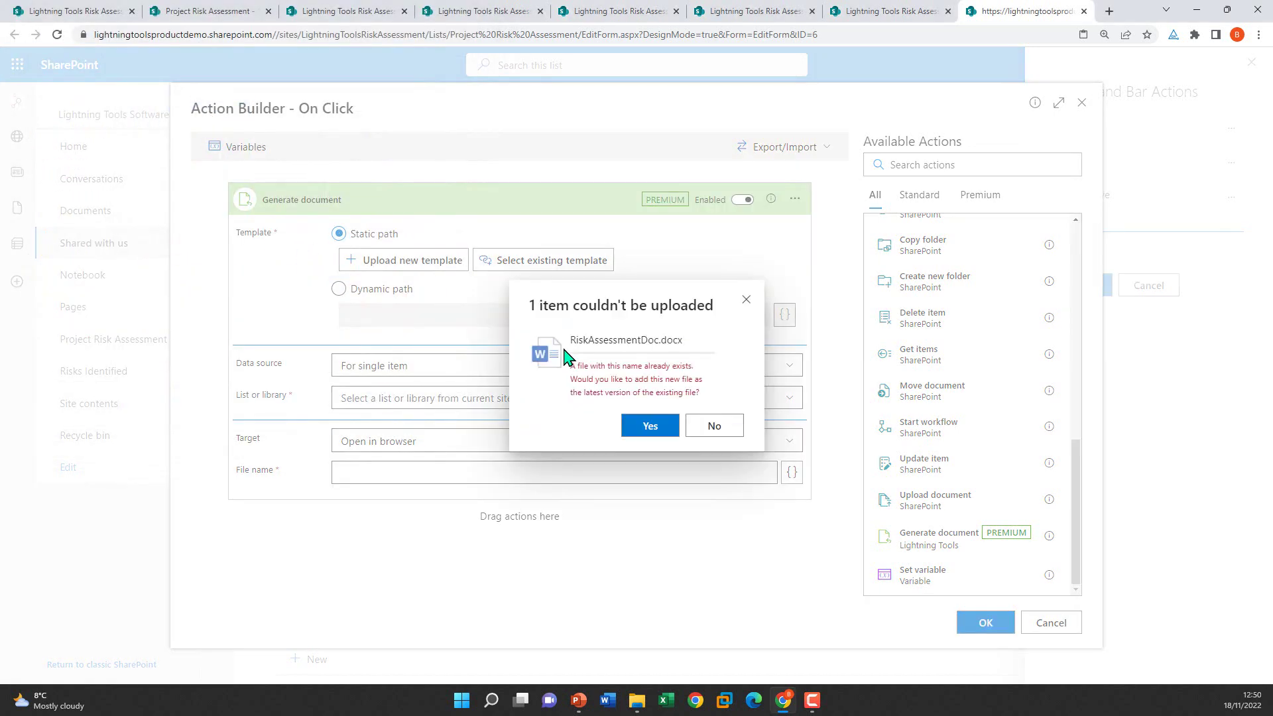
left_click(647, 425)
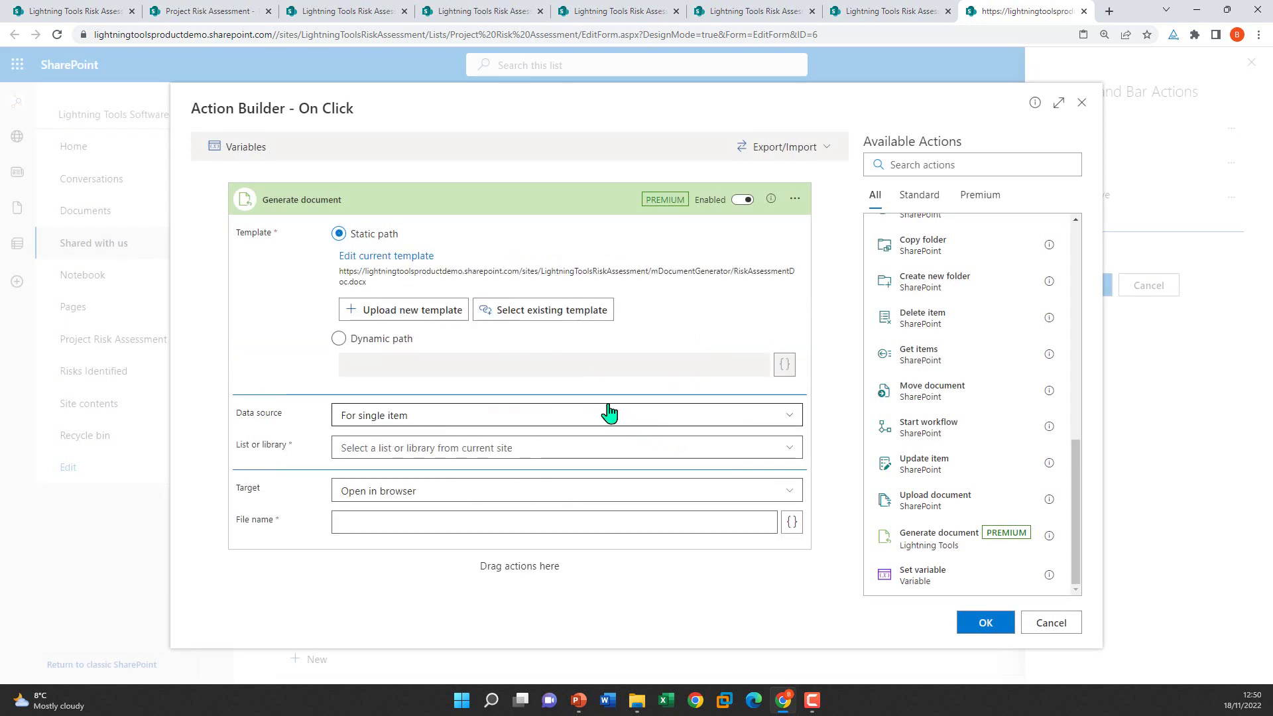
Step: Set the data source to For single item from Project Risk Assessment, Item Id [[ID]]
left_click(418, 416)
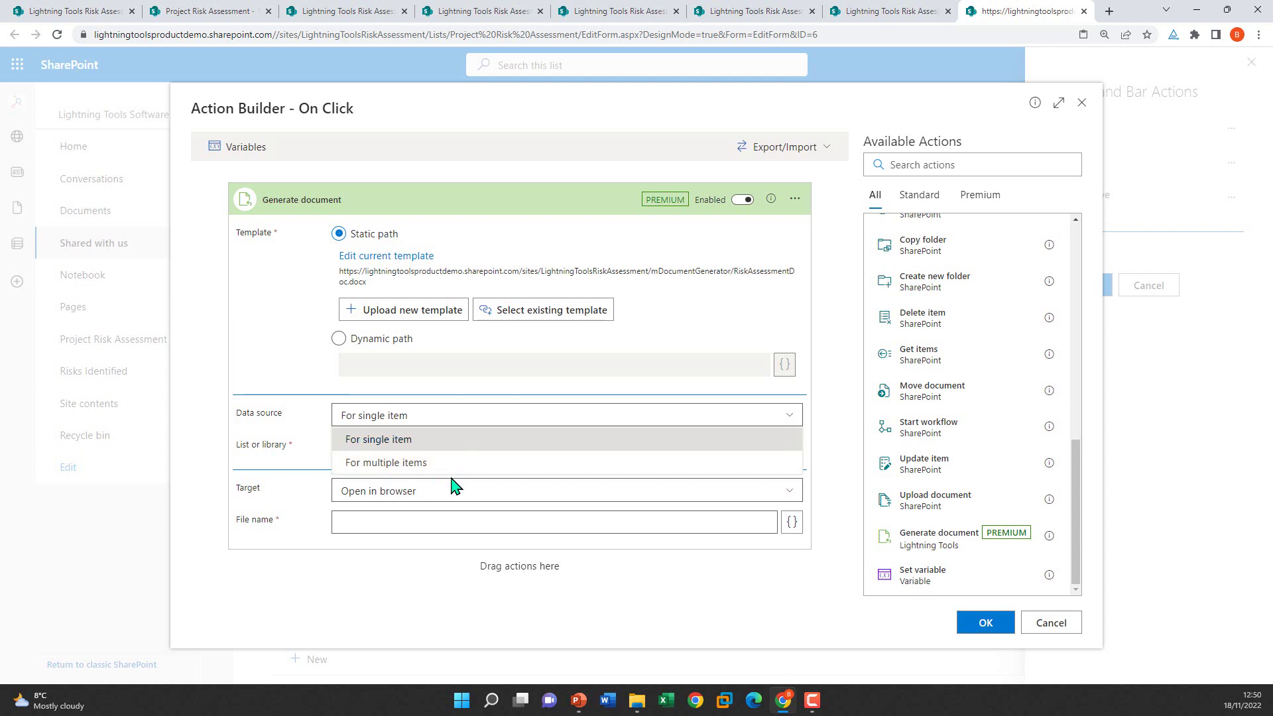
left_click(435, 442)
left_click(436, 452)
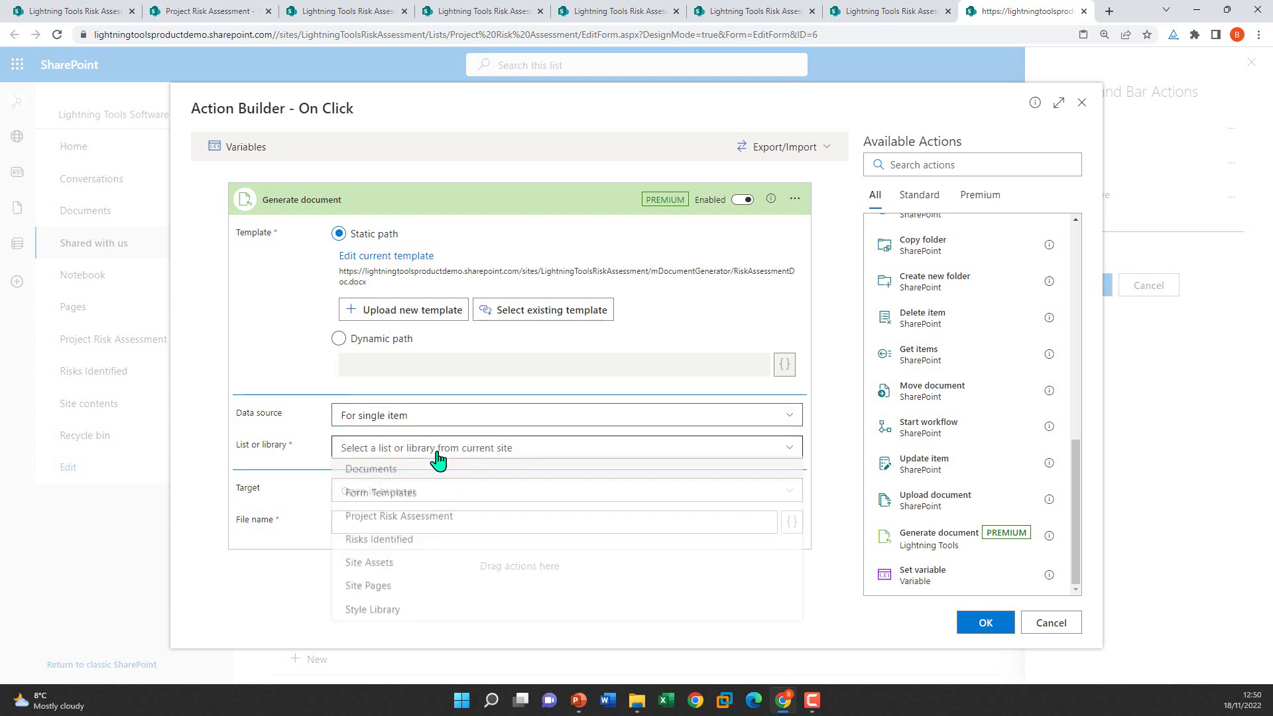
left_click(444, 519)
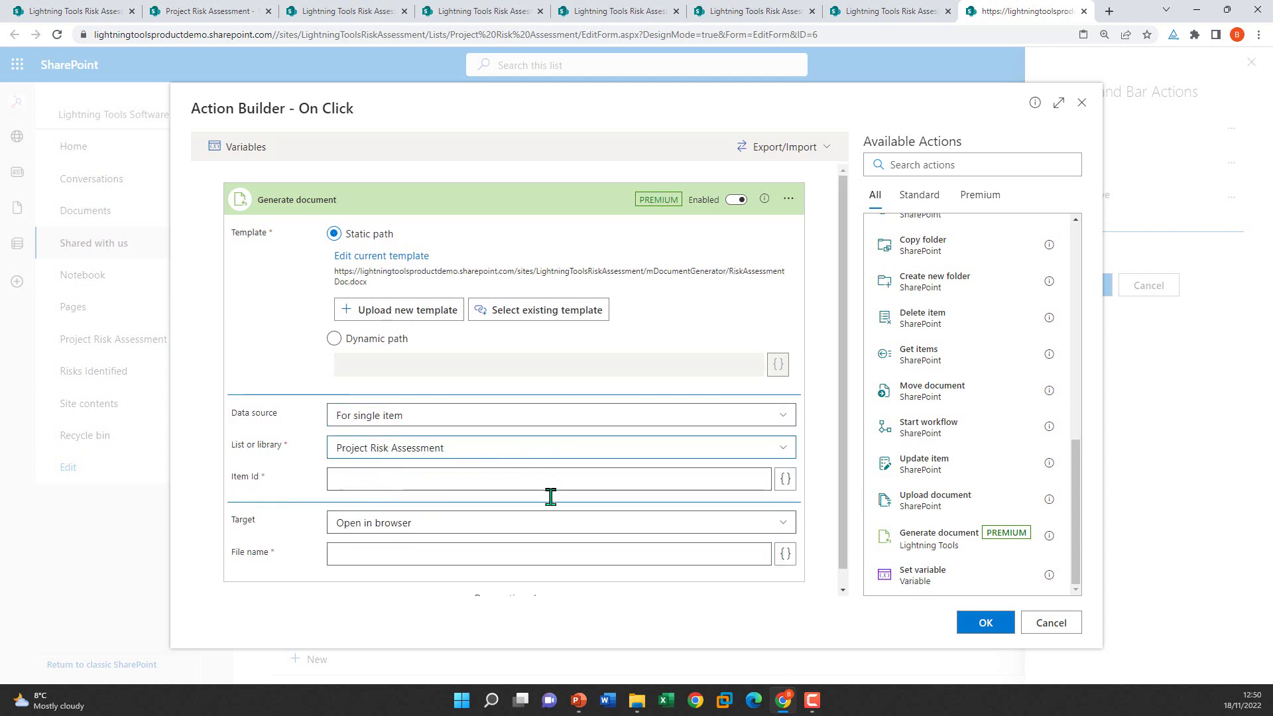
left_click(461, 483)
type("[[ID]")
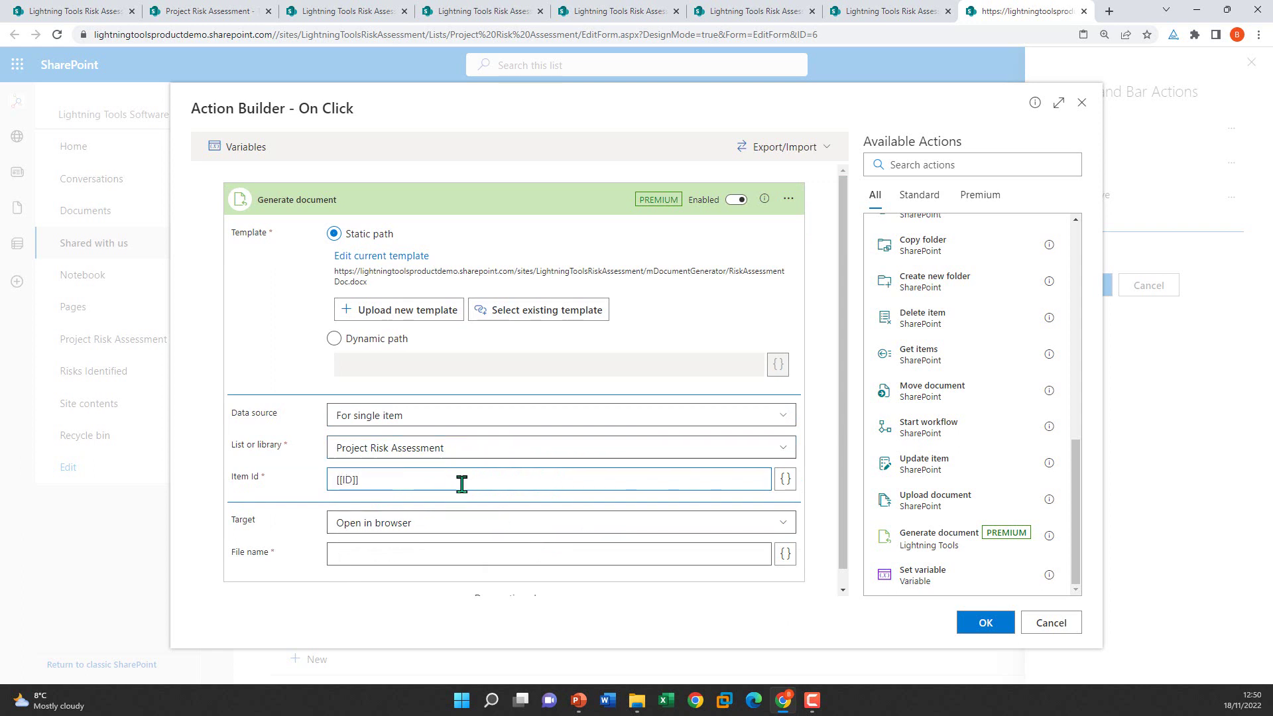
Step: Set the file name expression to [[Title]].docx and confirm the step and action
left_click(547, 552)
left_click(785, 553)
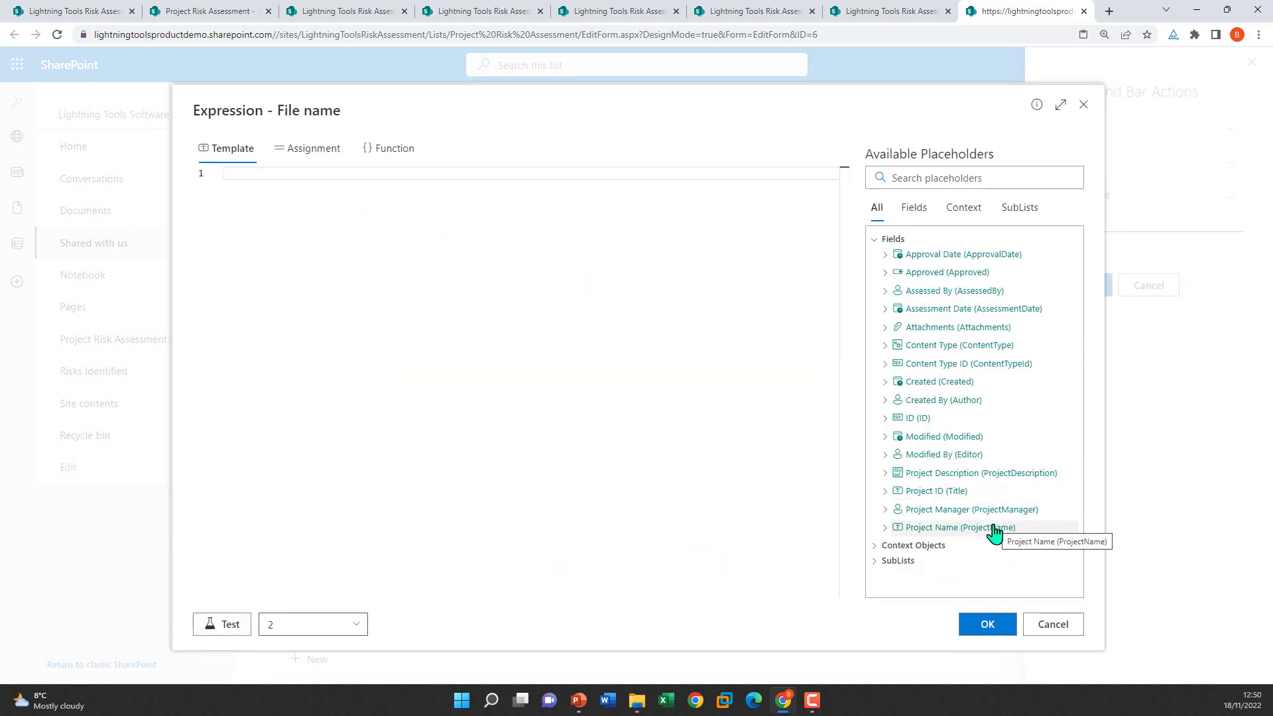
left_click(935, 490)
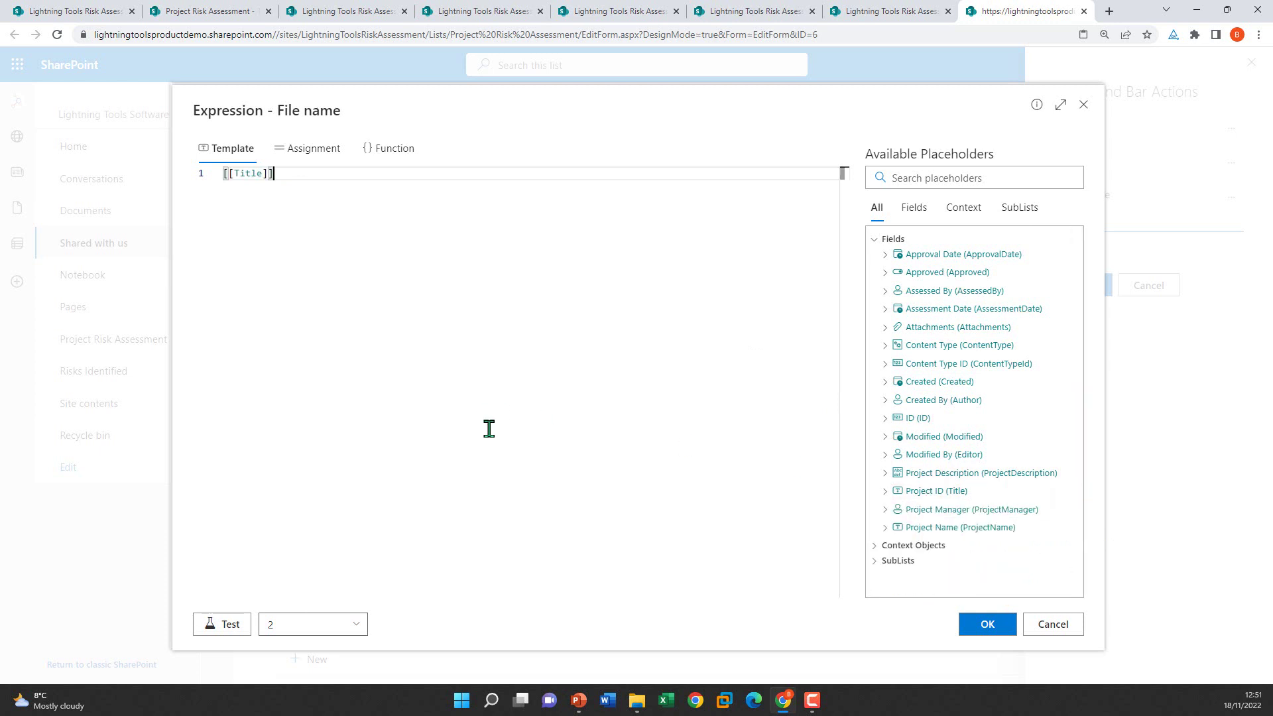
type(".docx")
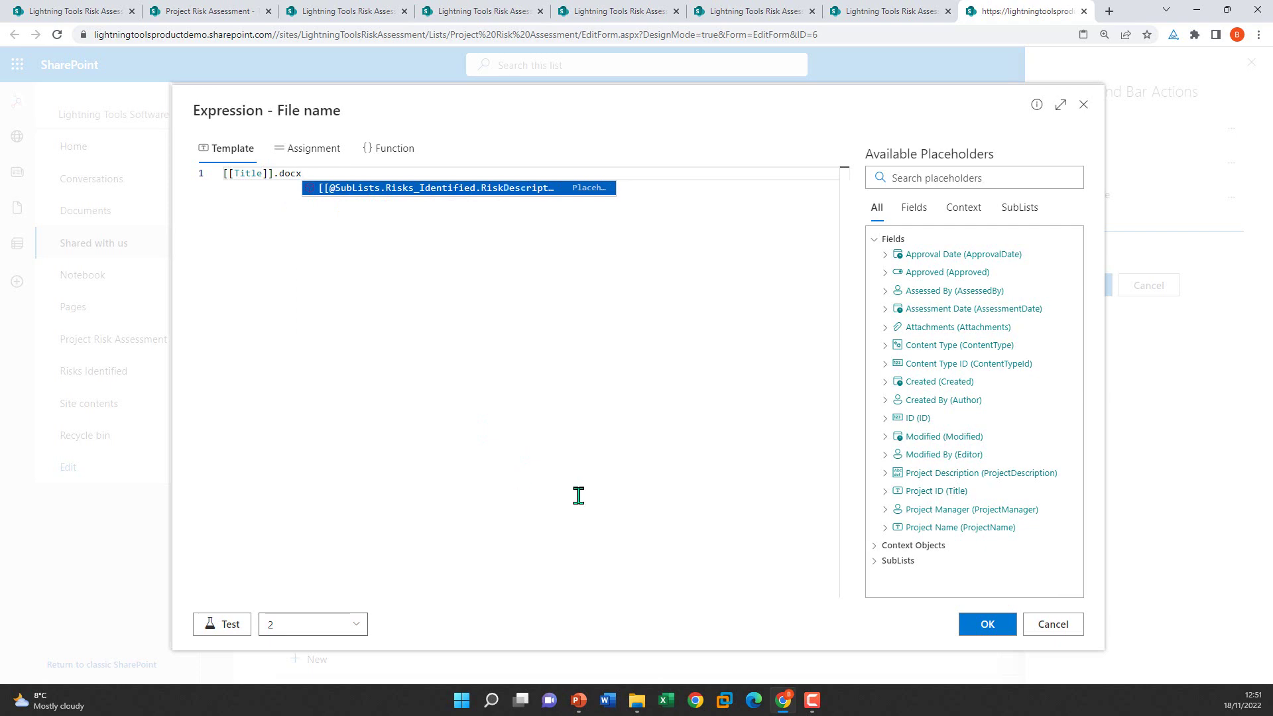
left_click(989, 629)
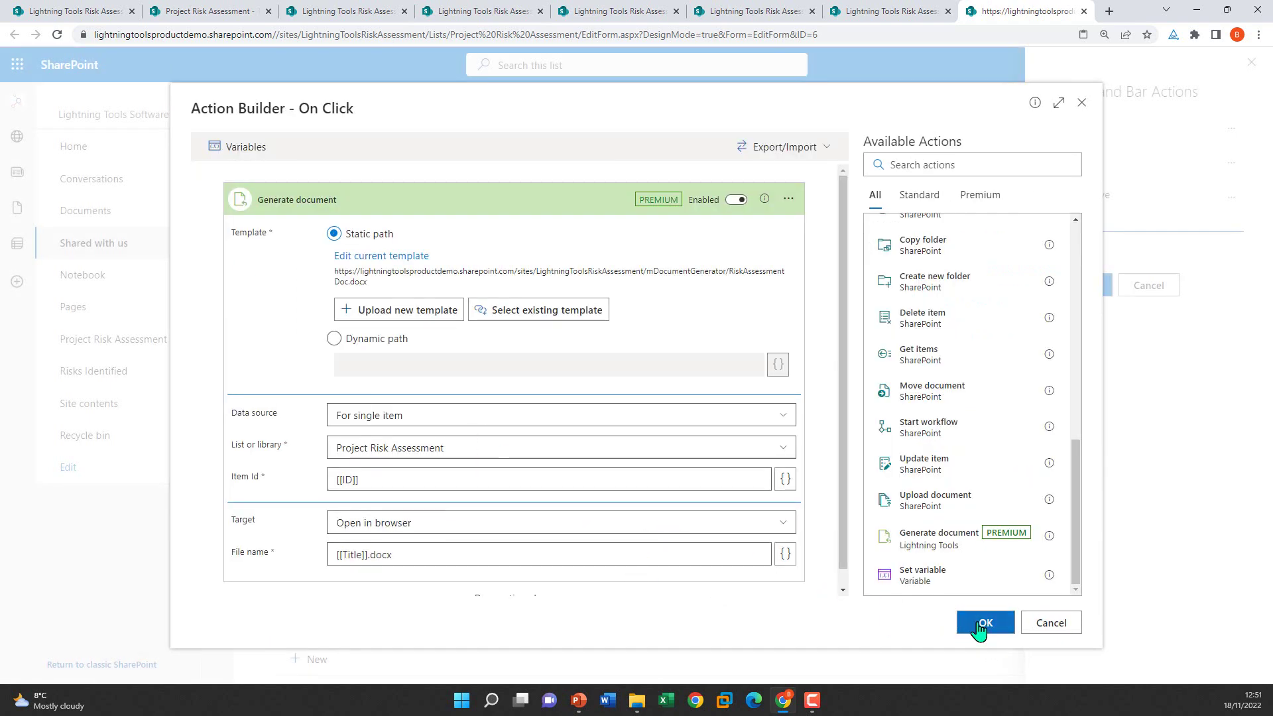
left_click(984, 624)
left_click(647, 542)
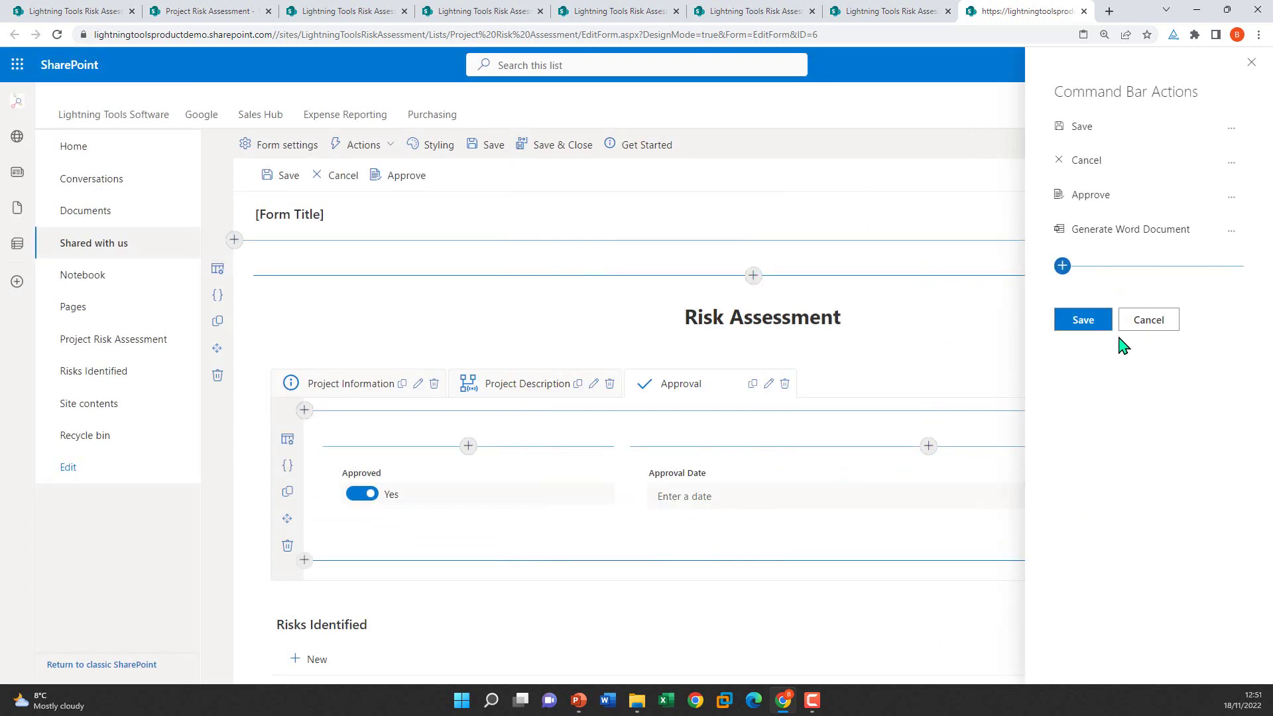
Step: Save the form, run Generate Word Document on project item 1, and open 1 (2).docx
left_click(1095, 319)
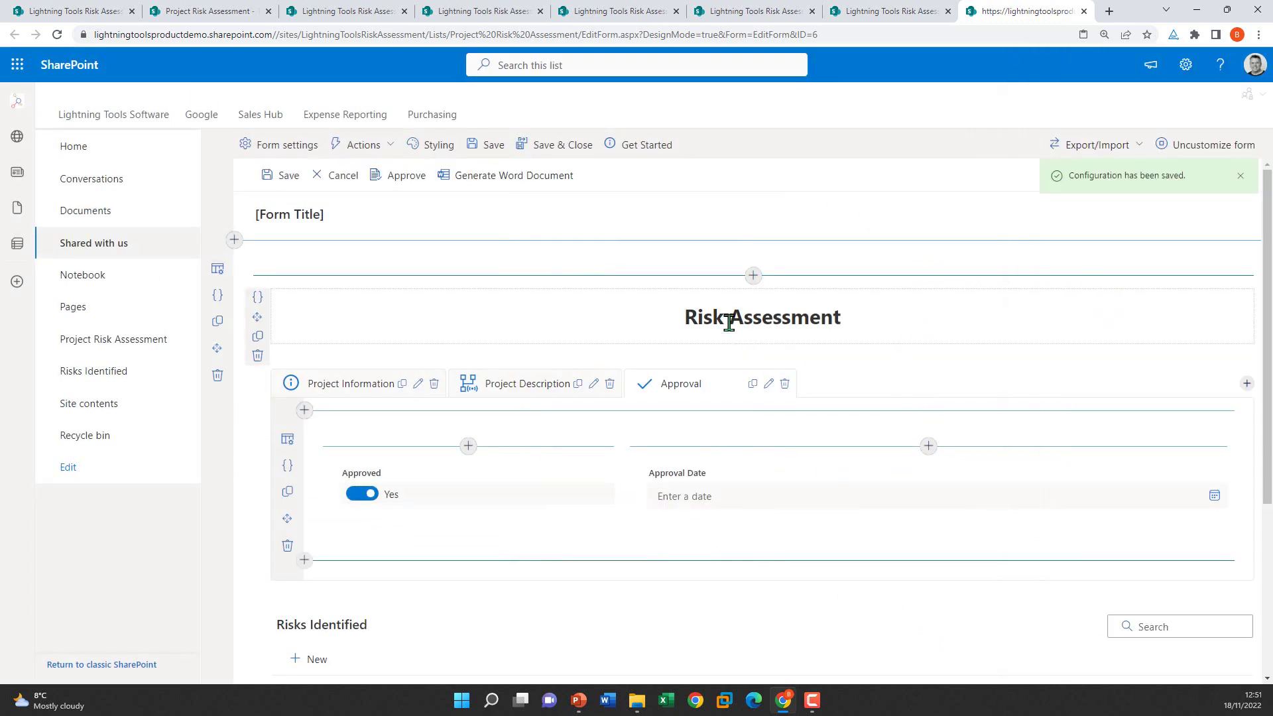
left_click(576, 145)
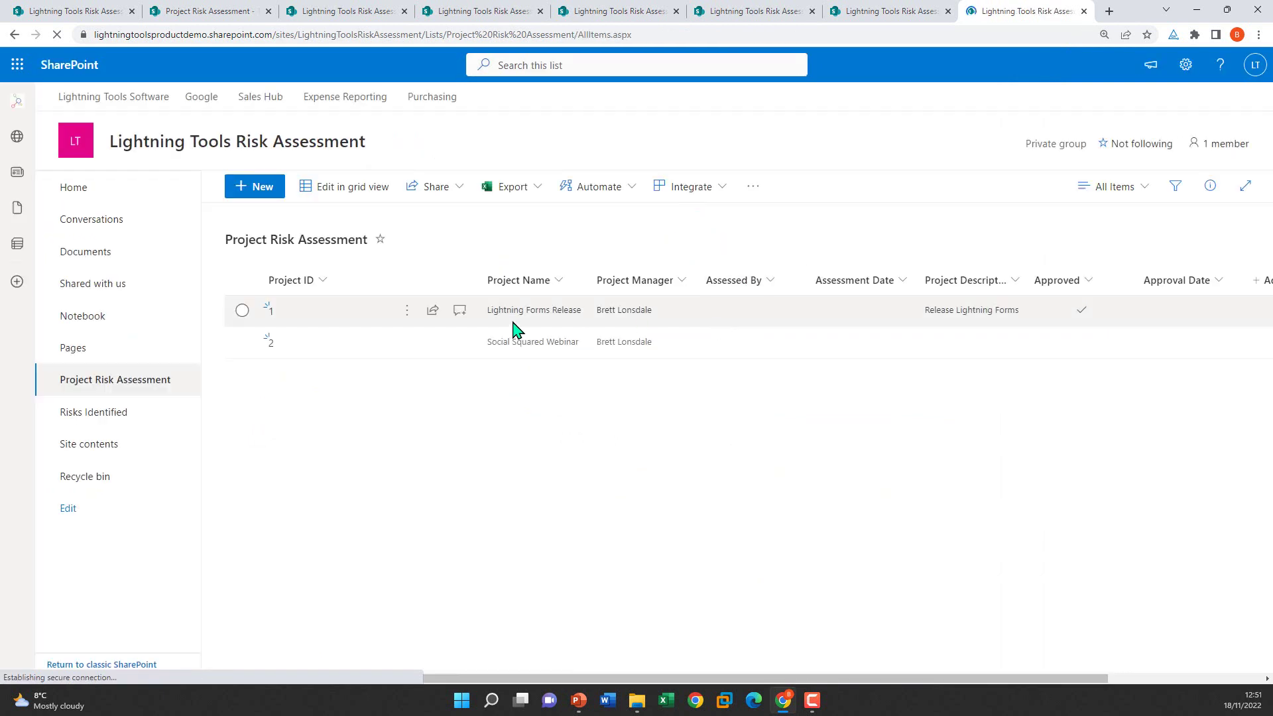
left_click(407, 310)
left_click(442, 340)
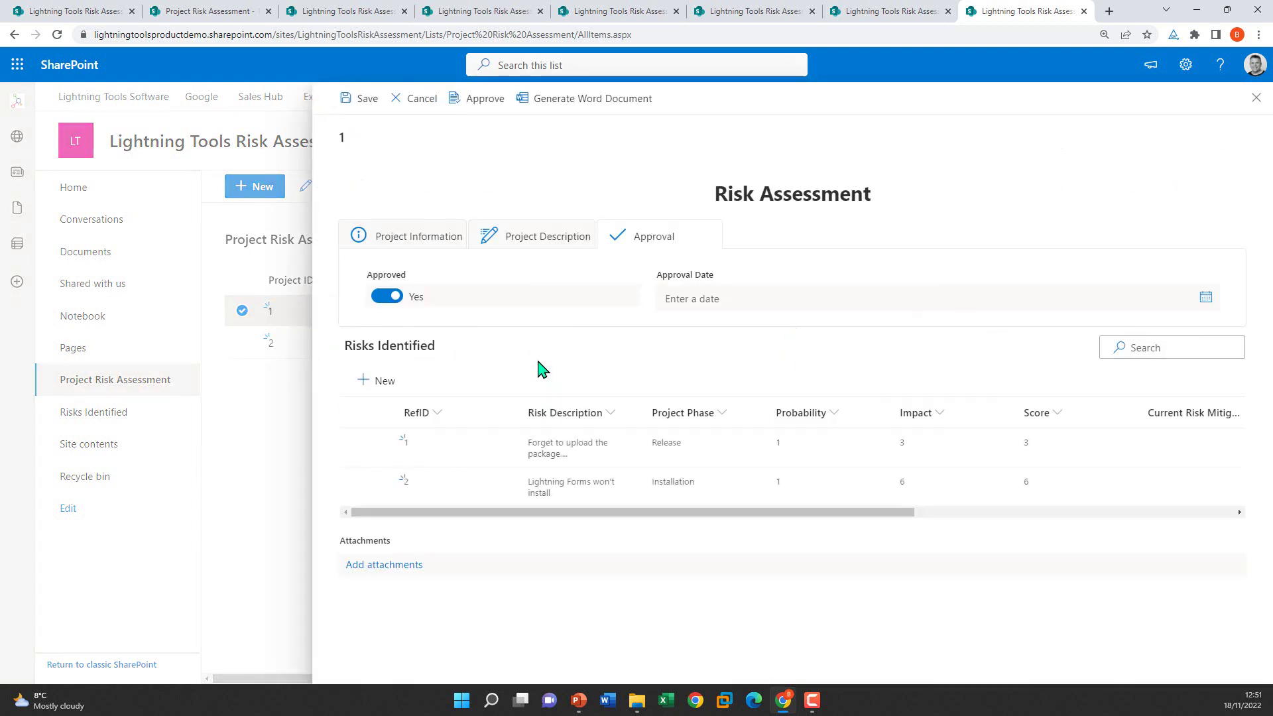
left_click(601, 107)
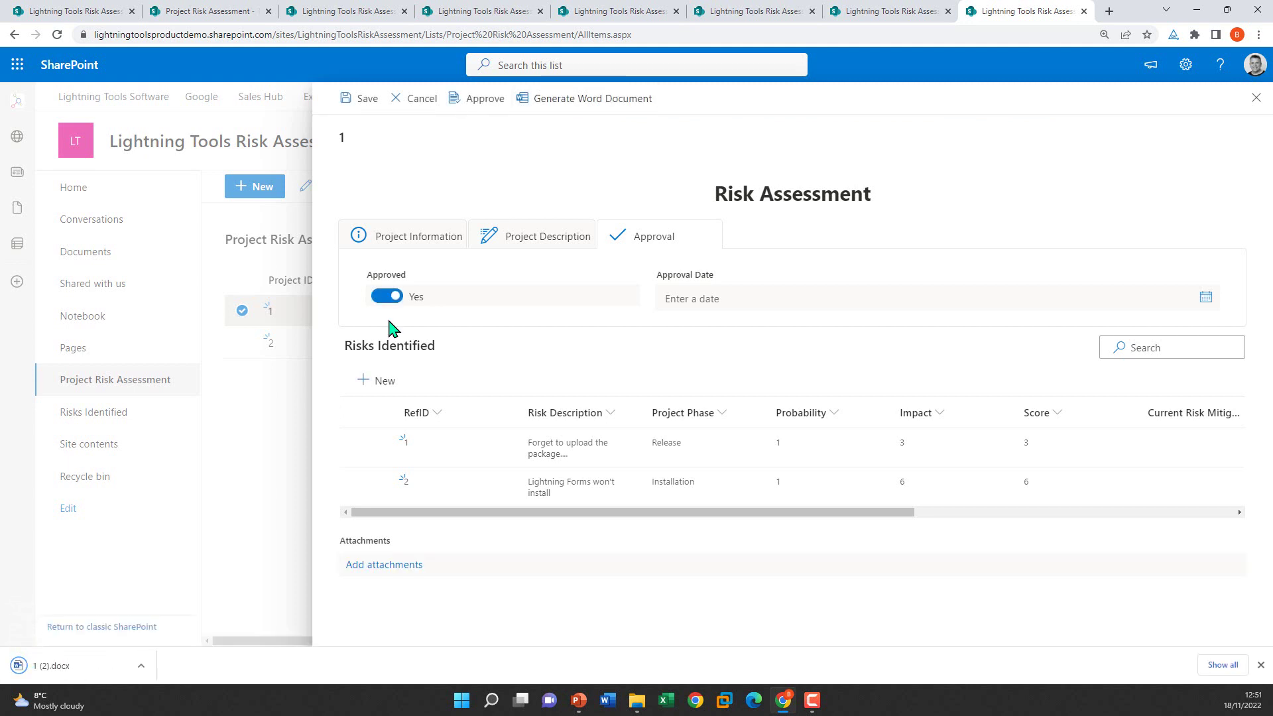
left_click(55, 667)
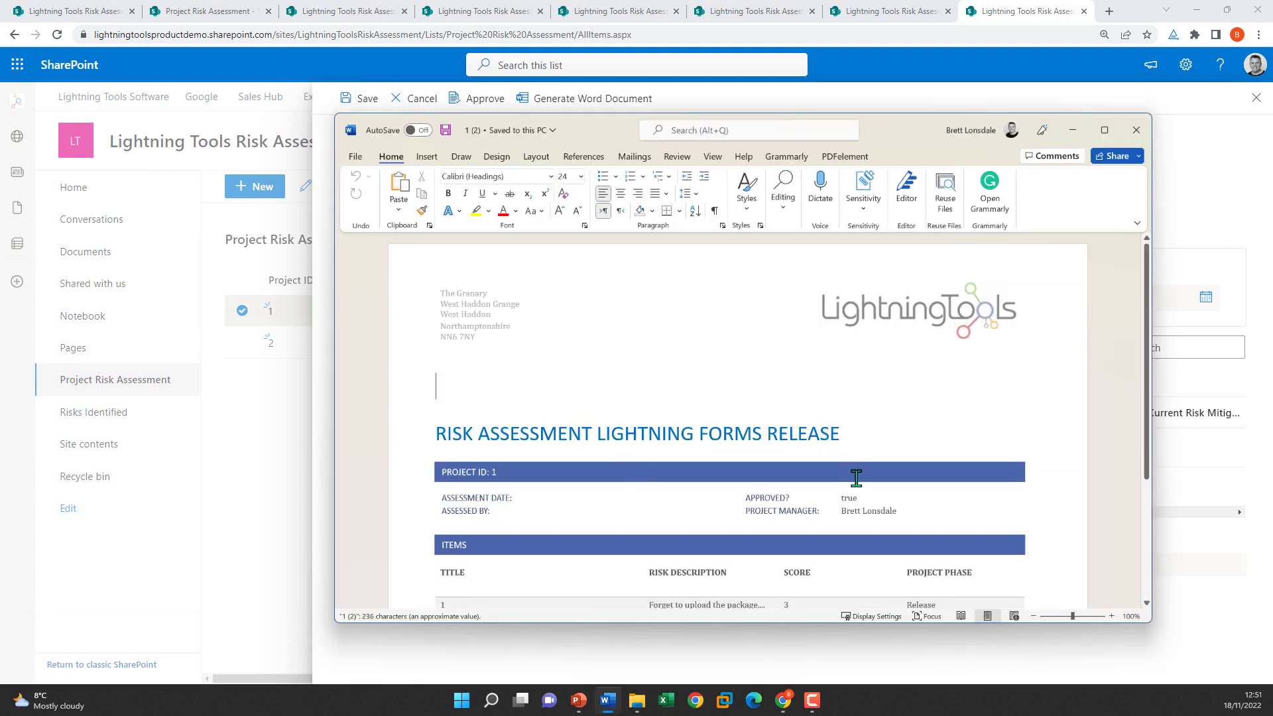
Step: Scroll through the report, close Word and the Risk Assessment form, and switch to the slideshow
scroll(883, 479, "down", 1)
left_click(1136, 258)
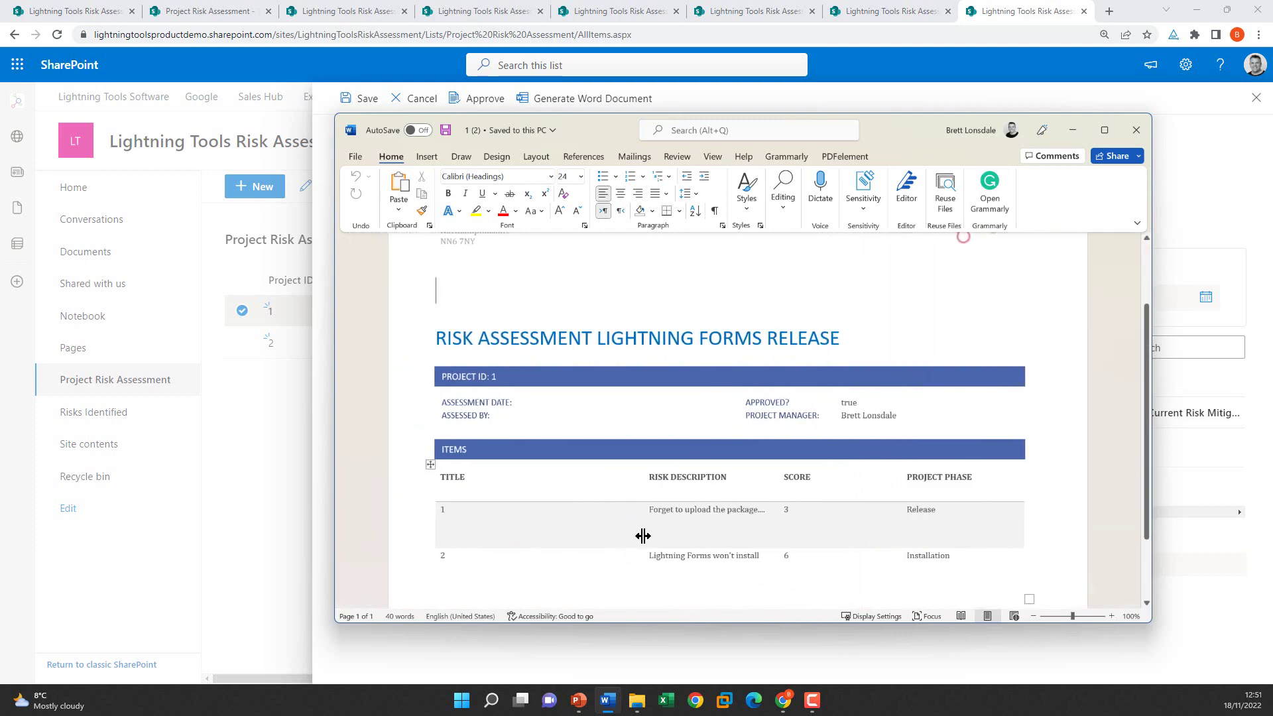
scroll(705, 526, "down", 1)
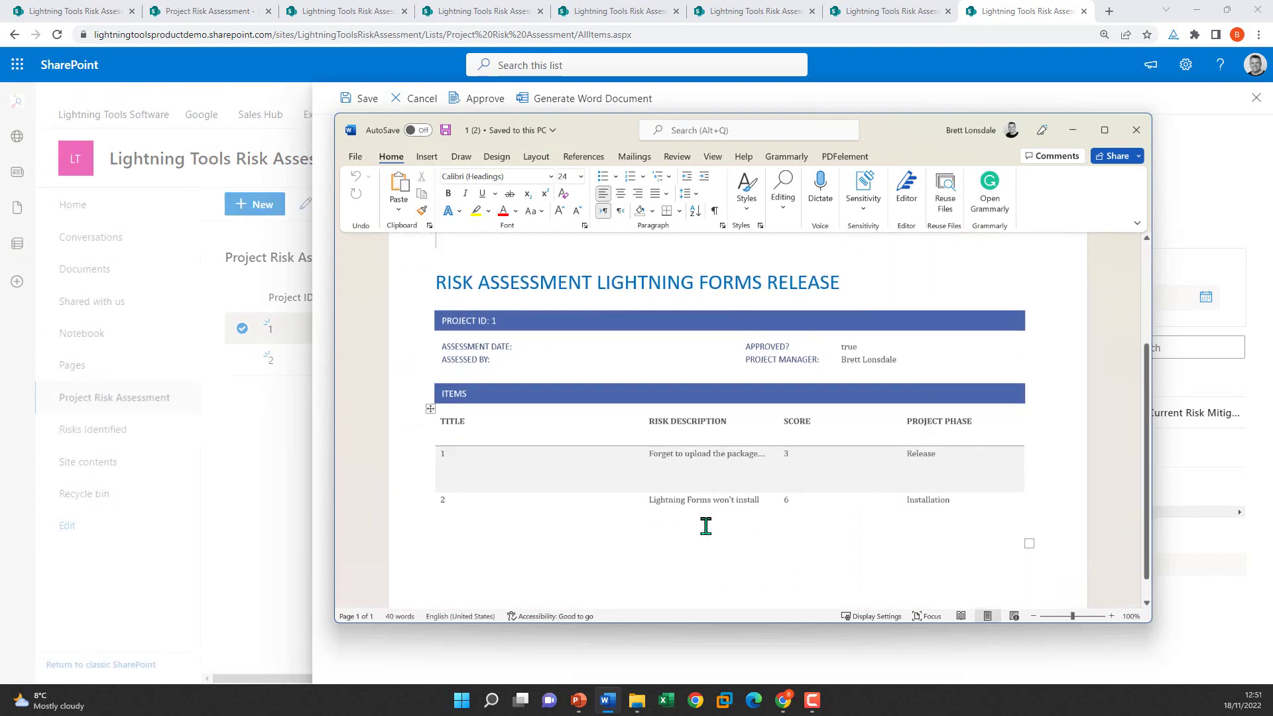
scroll(704, 526, "up", 3)
left_click(1133, 130)
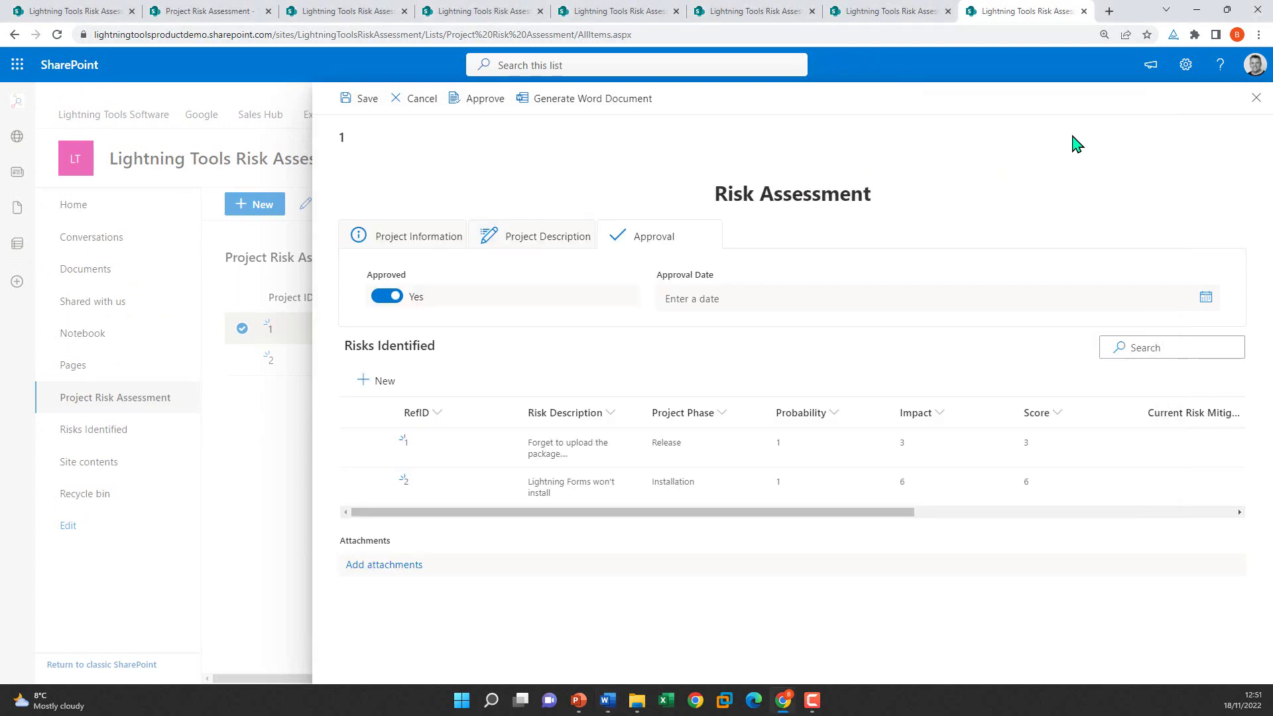
left_click(1255, 98)
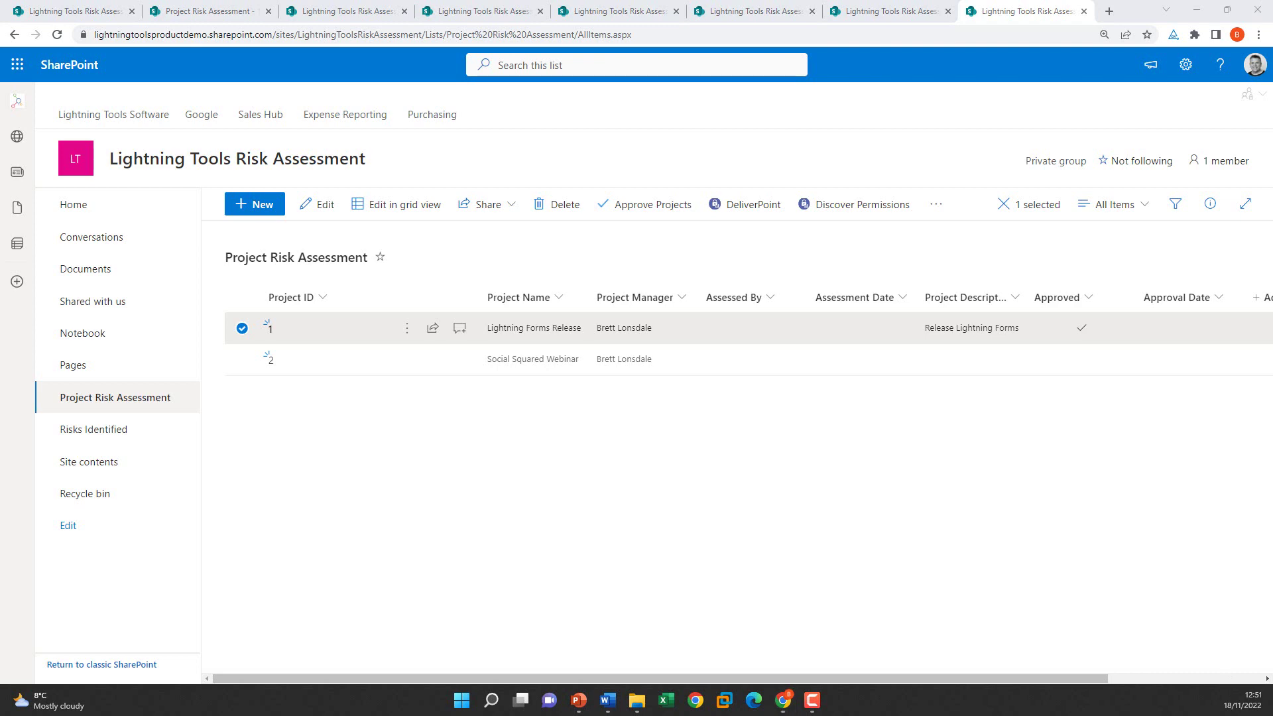
key("alt+Tab")
Step: Advance through the Lightning List Actions, Document Generator and What's new? slides
left_click(858, 458)
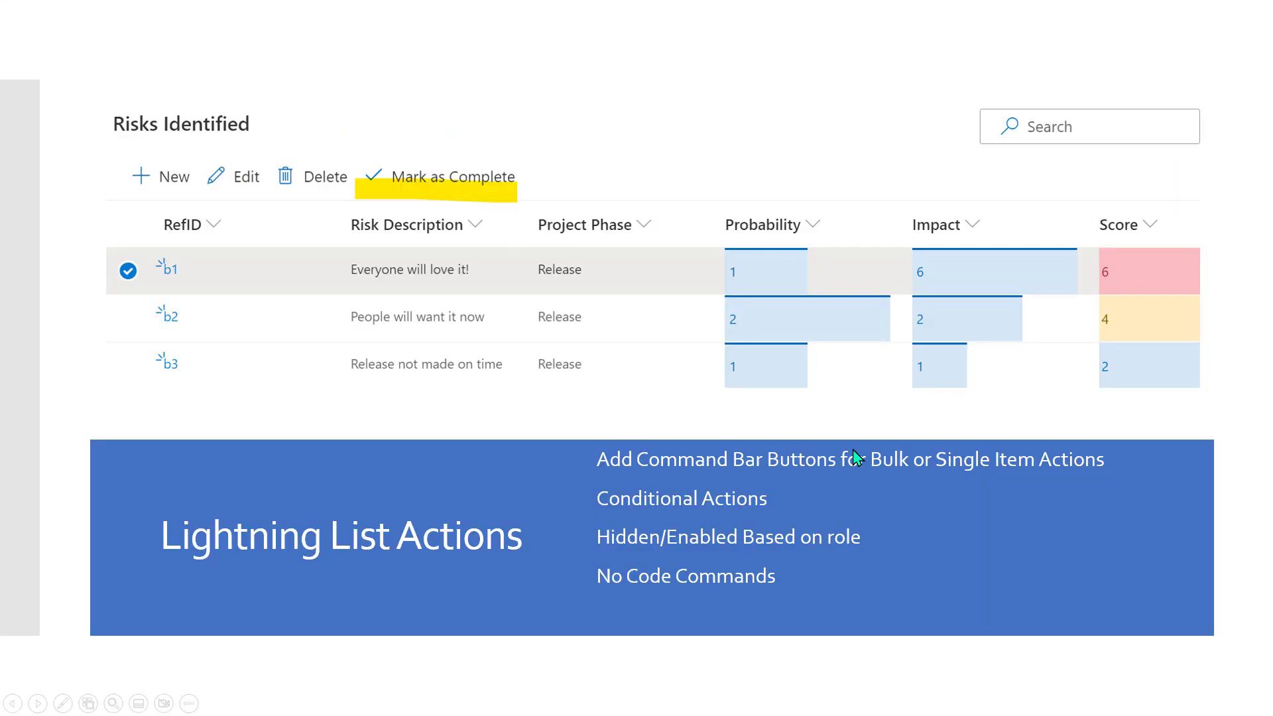
left_click(650, 565)
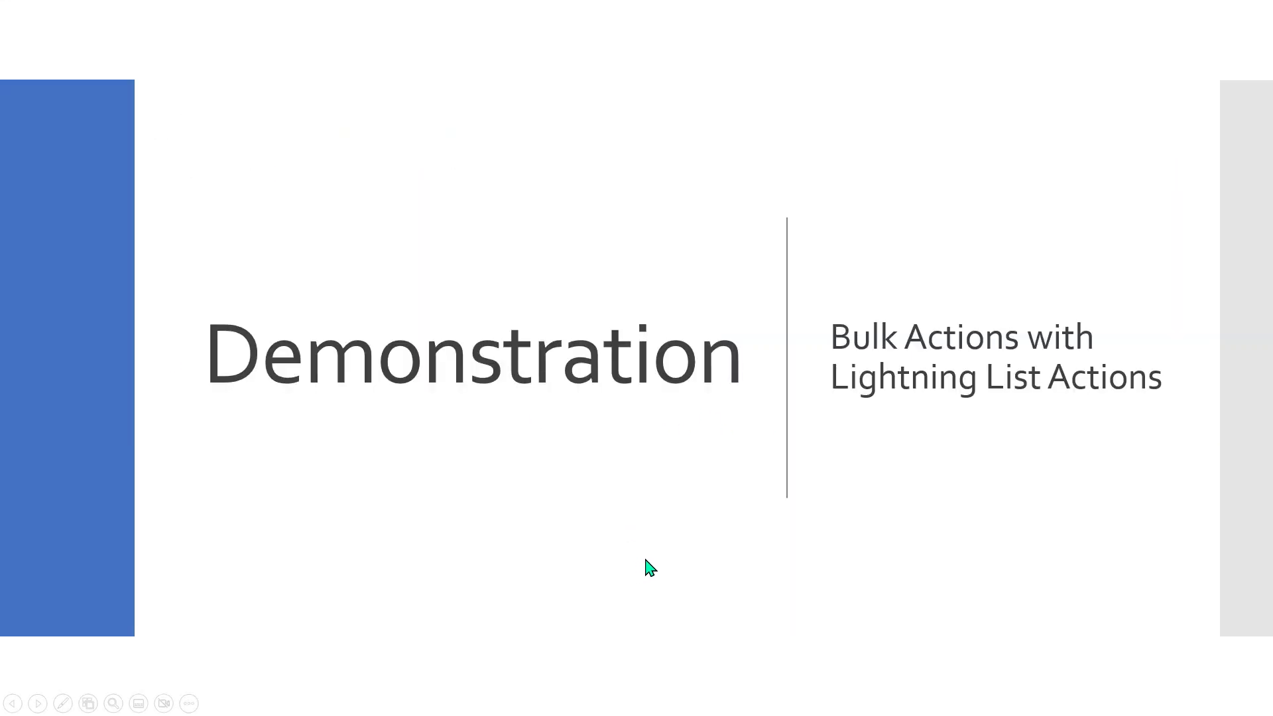
left_click(622, 468)
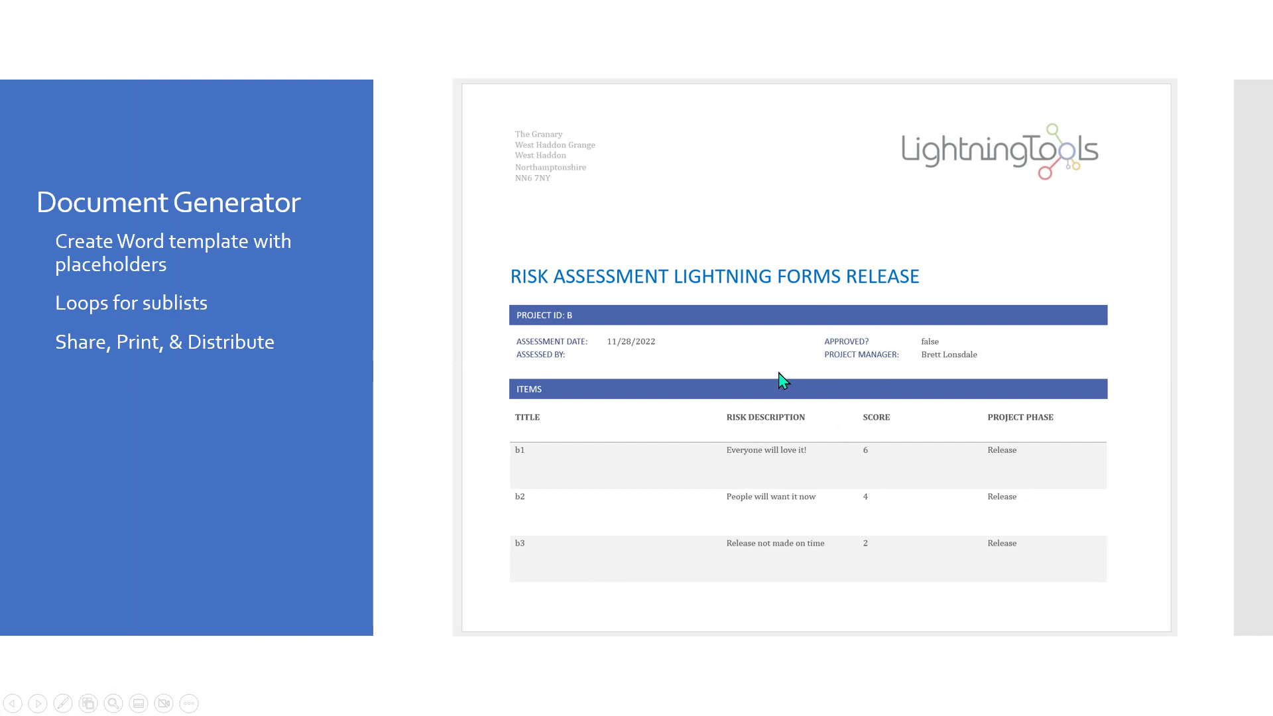
left_click(855, 497)
left_click(795, 505)
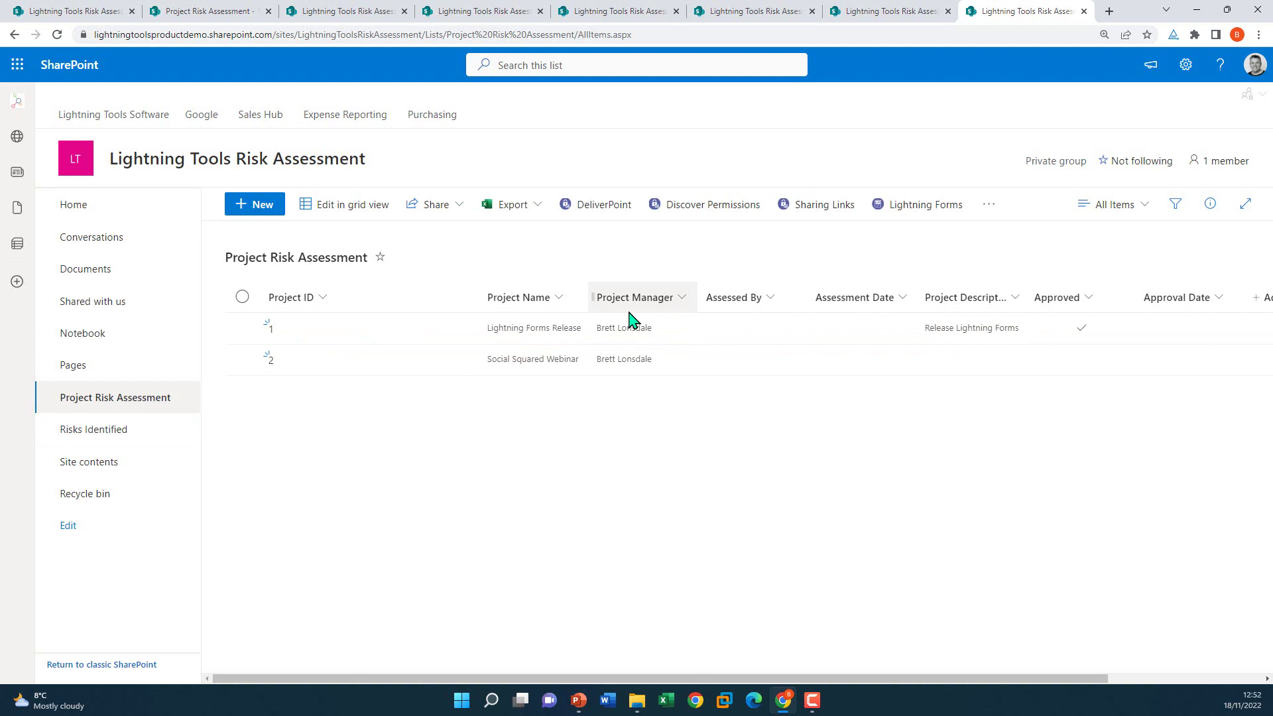
Step: Open the edit form designer, try adding a Style Library section, then remove it
left_click(924, 210)
left_click(694, 411)
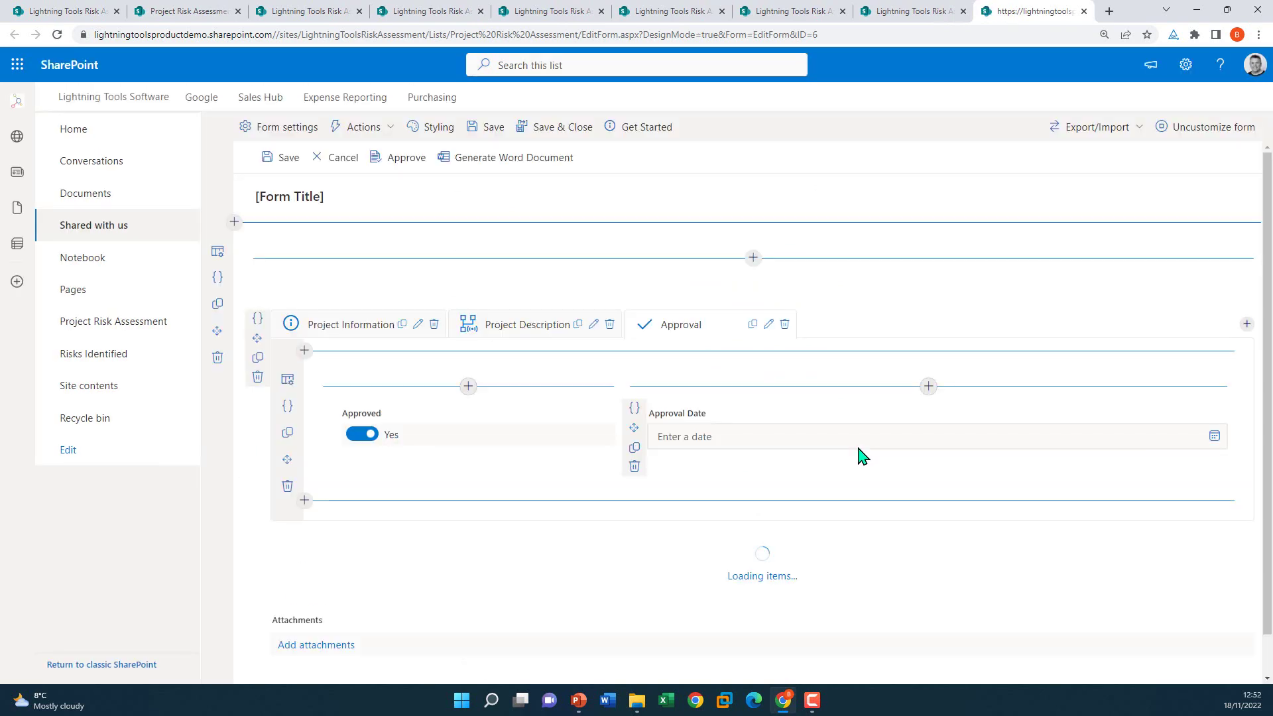
scroll(815, 440, "down", 3)
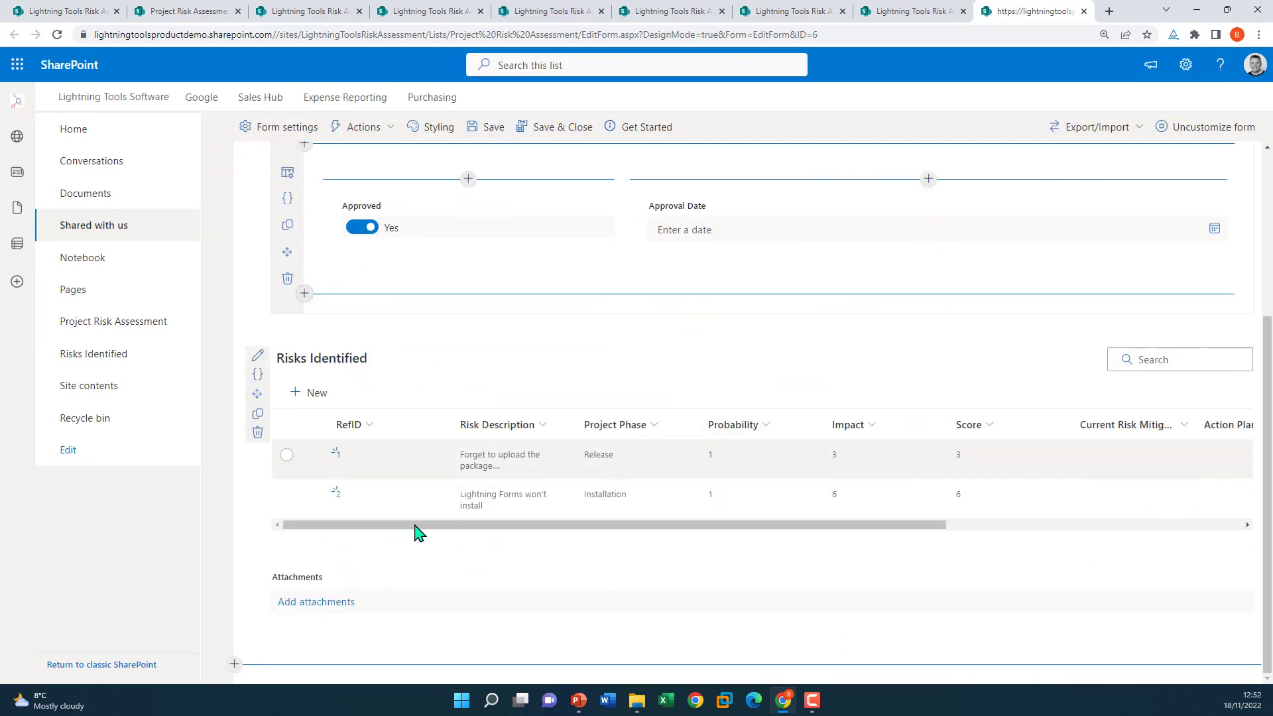
left_click(753, 550)
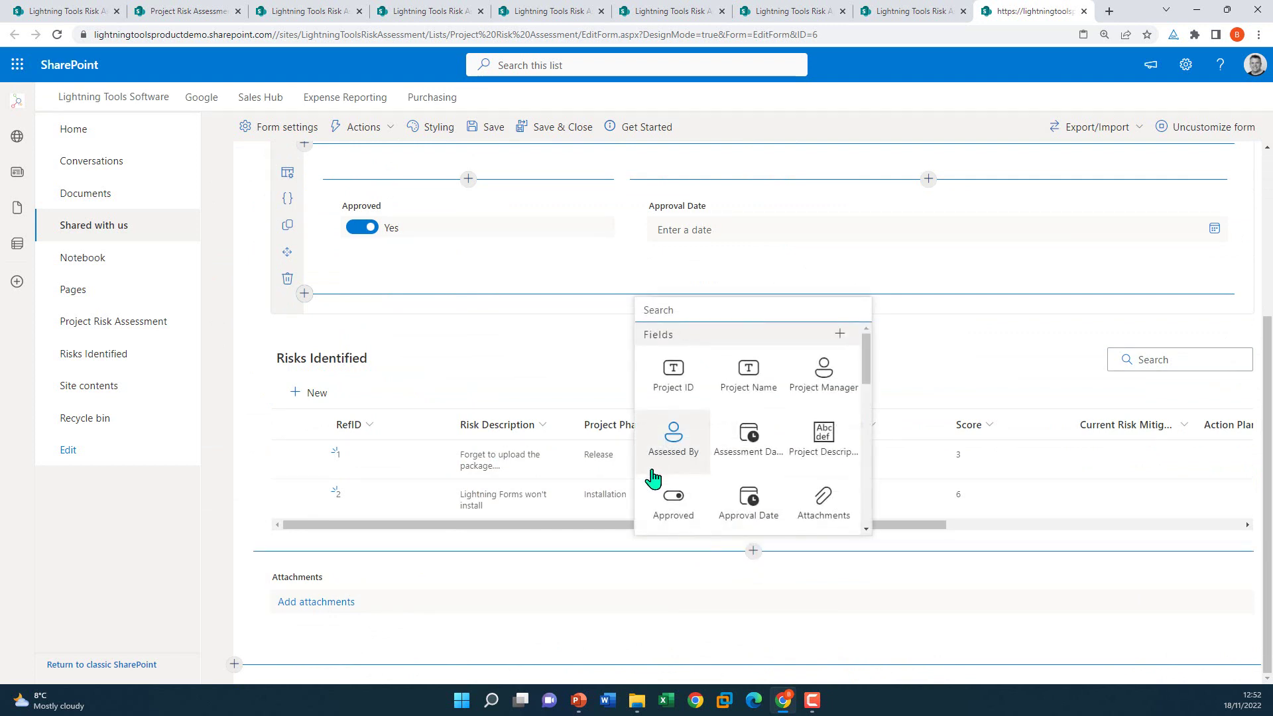
left_click_drag(867, 361, 888, 529)
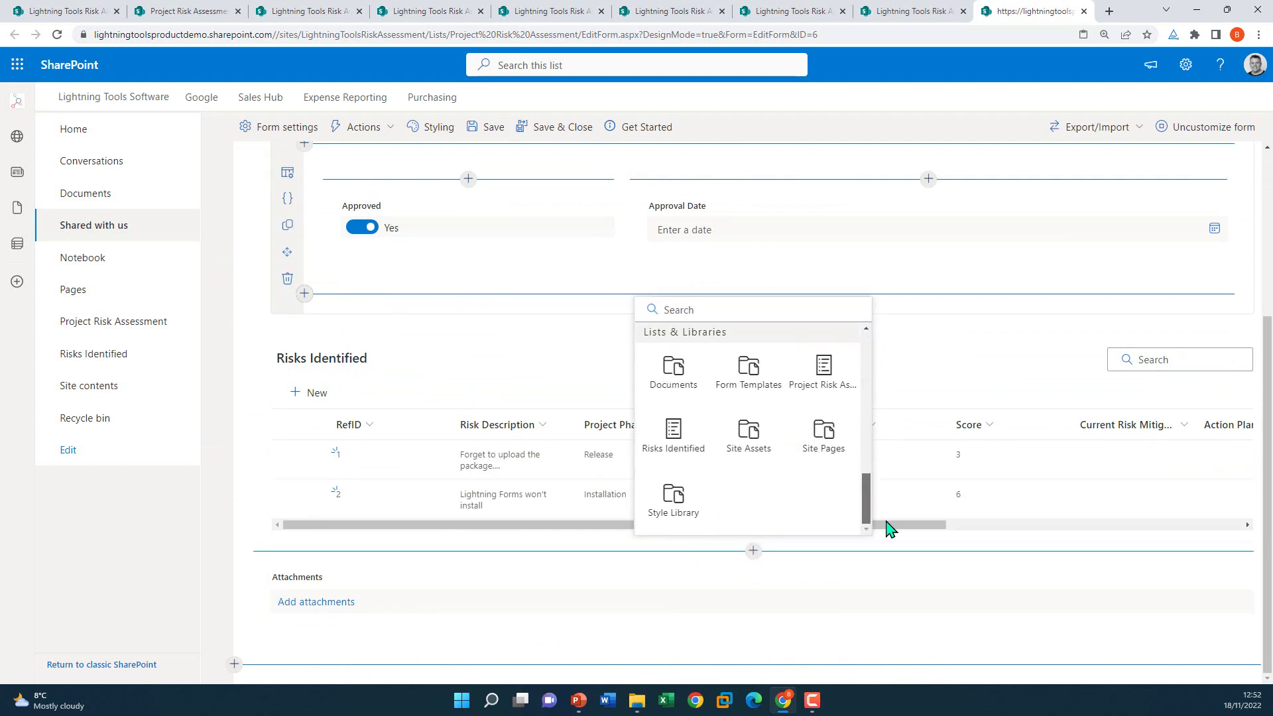
left_click(671, 507)
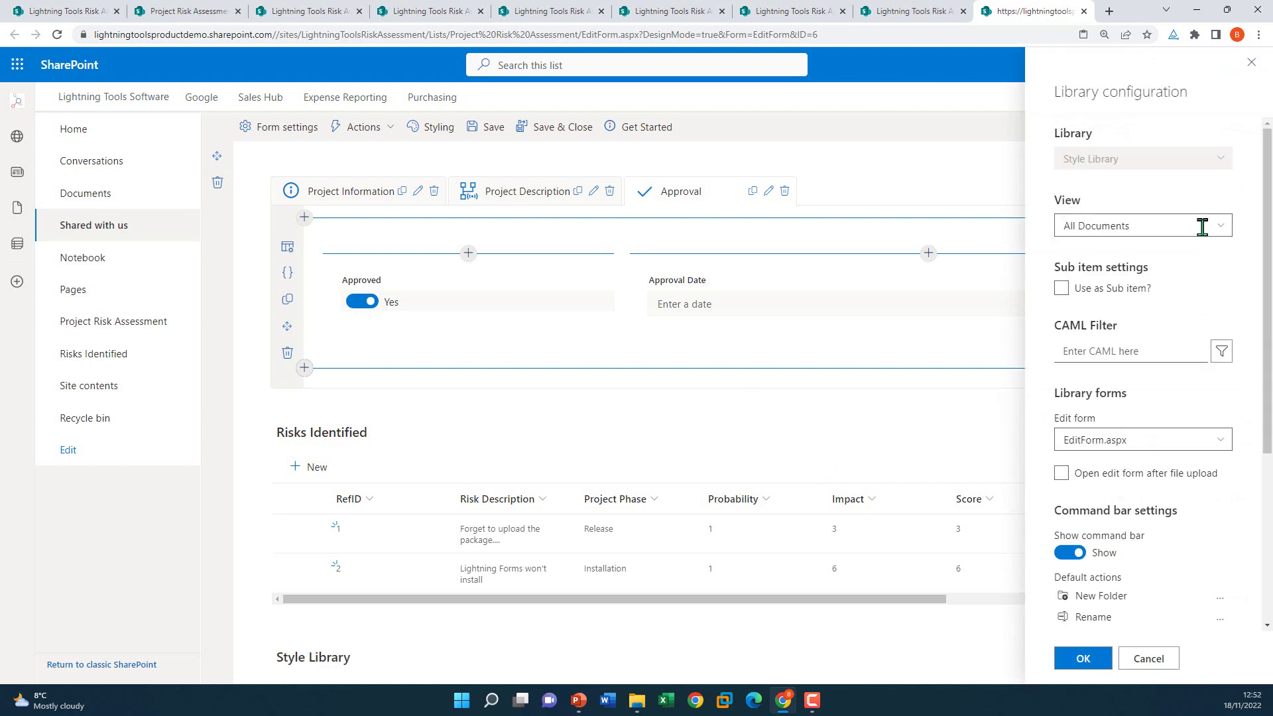
left_click(1202, 227)
left_click(1226, 232)
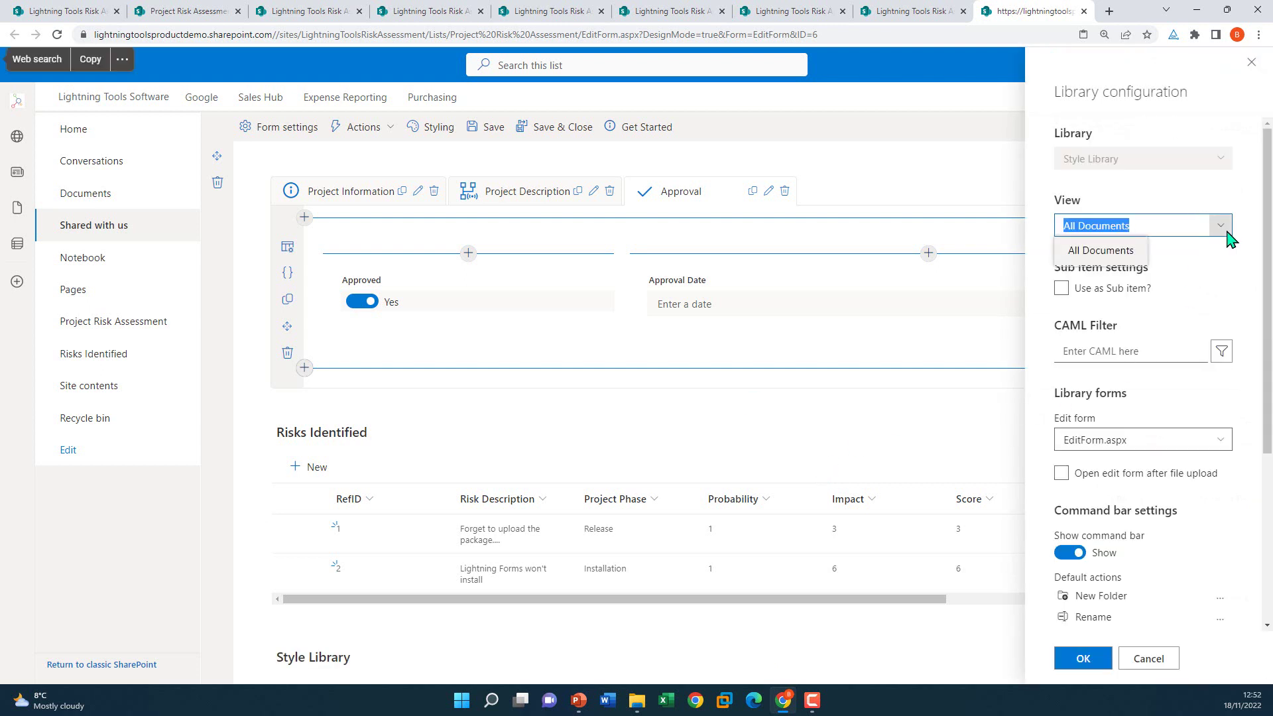
left_click(1245, 295)
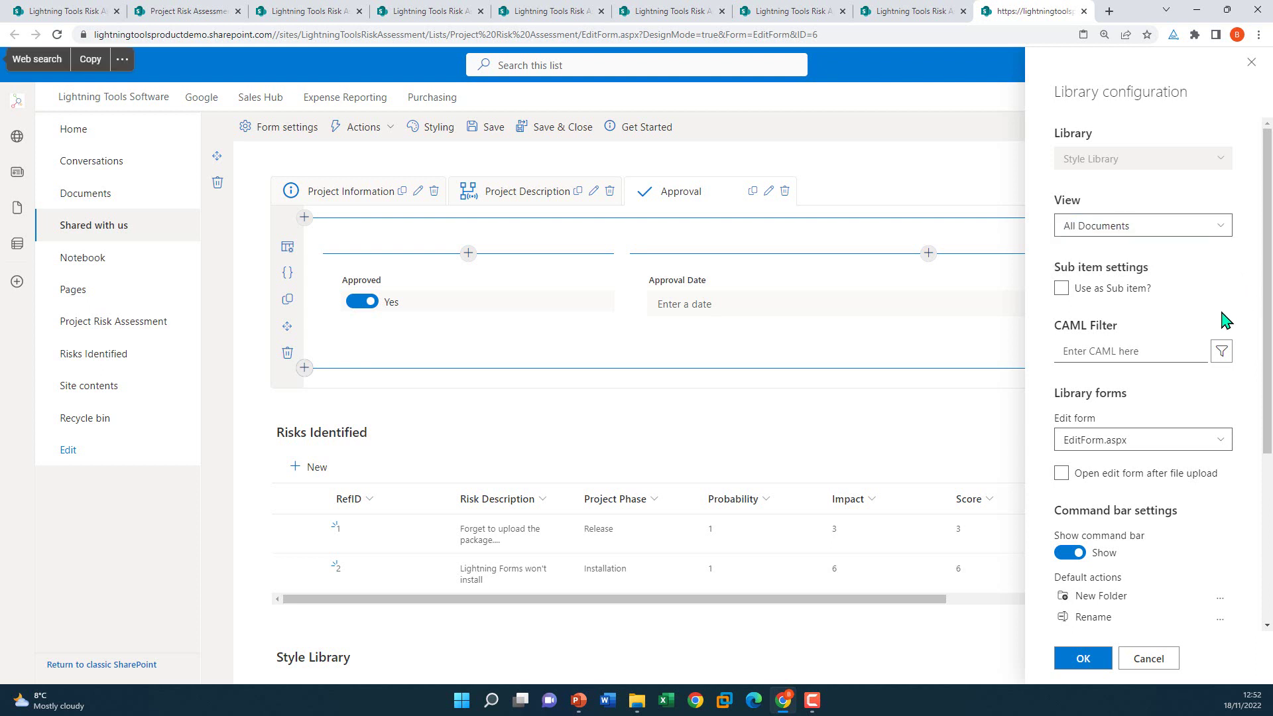
left_click(1149, 658)
scroll(663, 630, "down", 3)
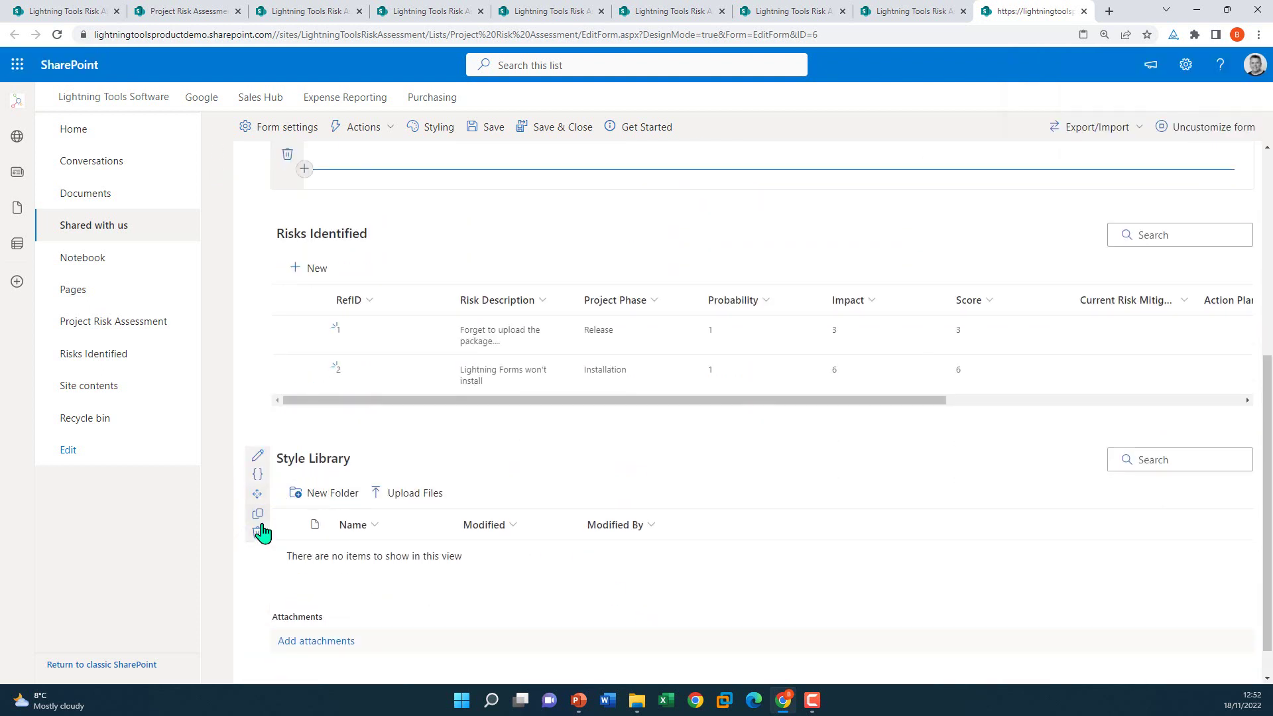
left_click(653, 403)
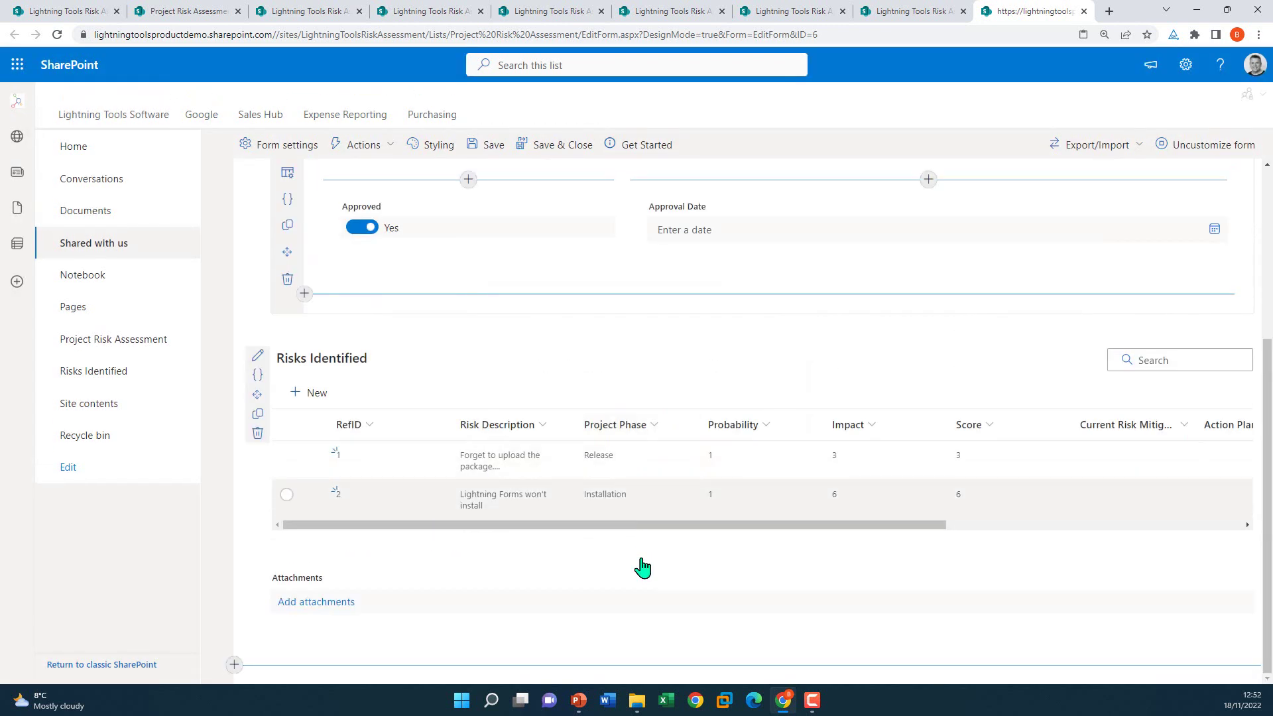
Step: Add the Documents library below the Approval section, displayed as Gallery View
left_click(753, 551)
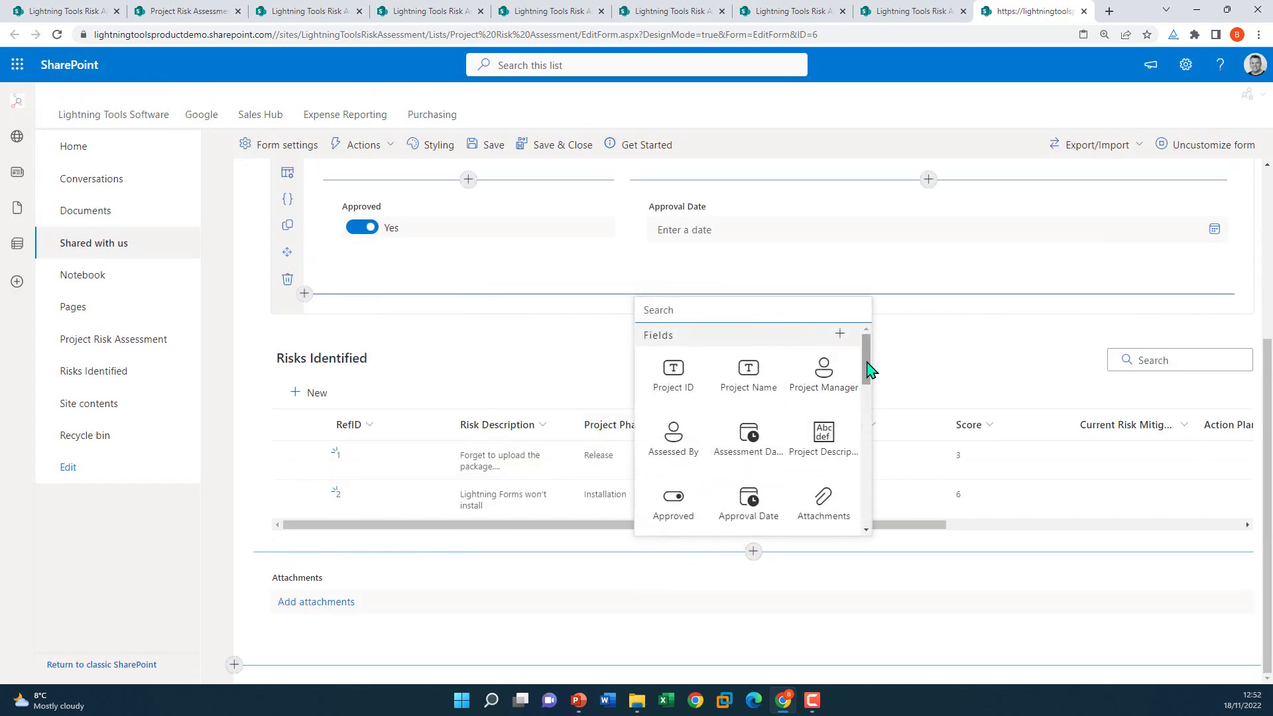
left_click_drag(866, 373, 873, 529)
left_click(673, 399)
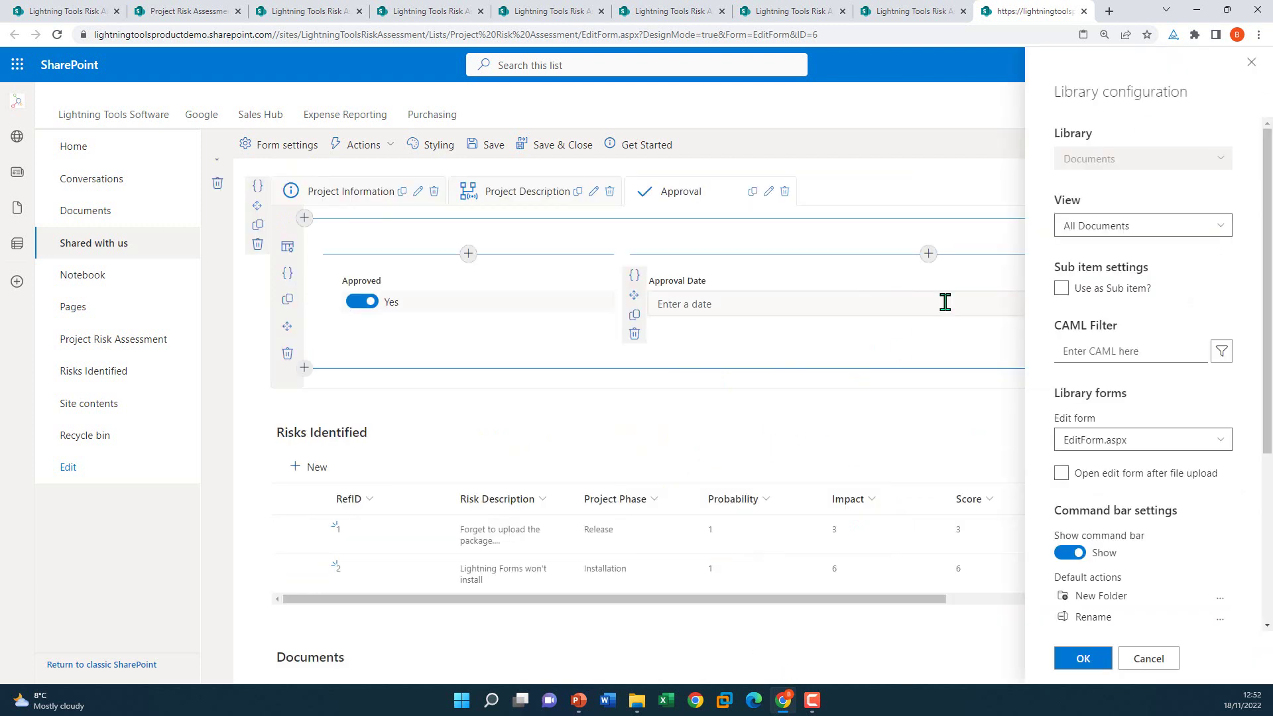
left_click(1223, 229)
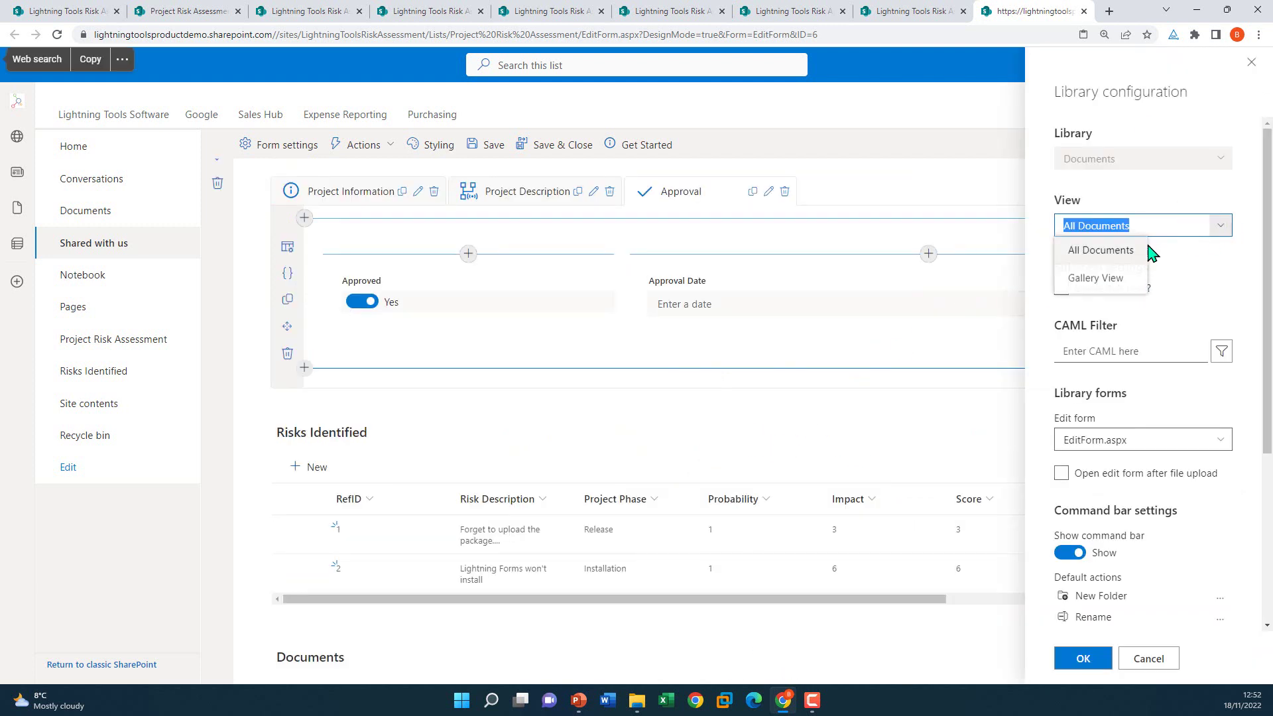
left_click(1104, 287)
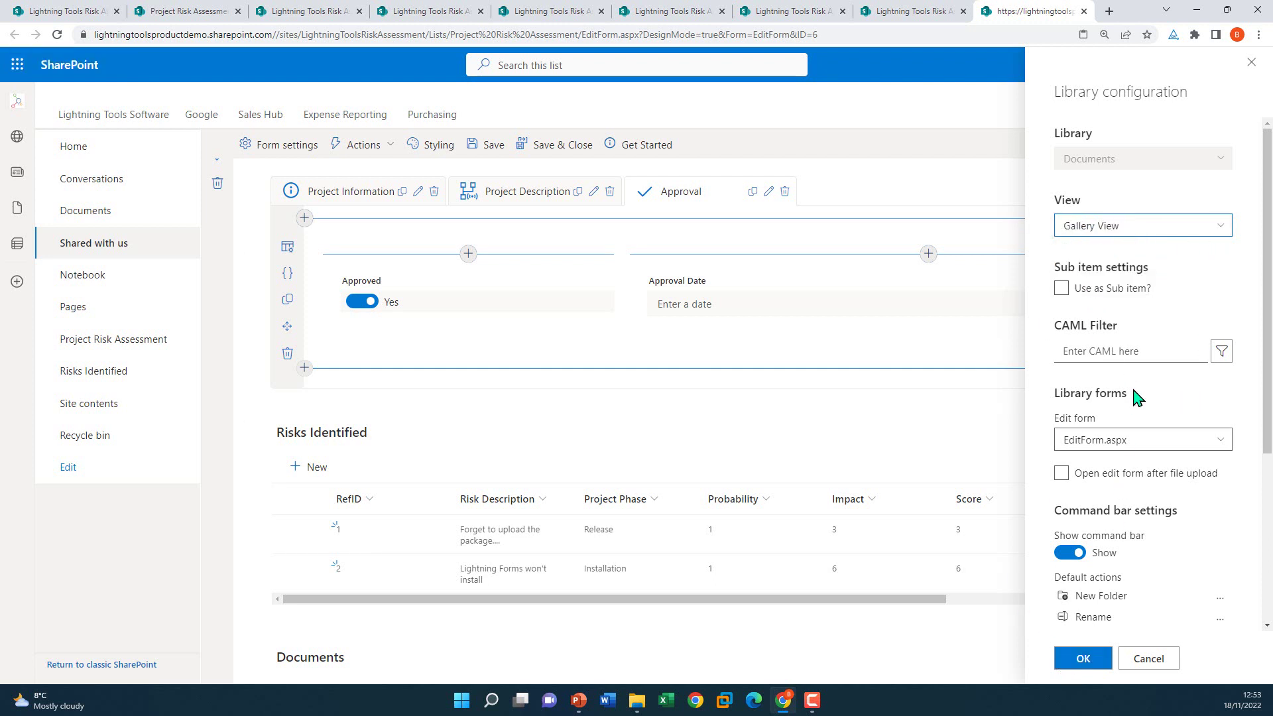
left_click(1083, 658)
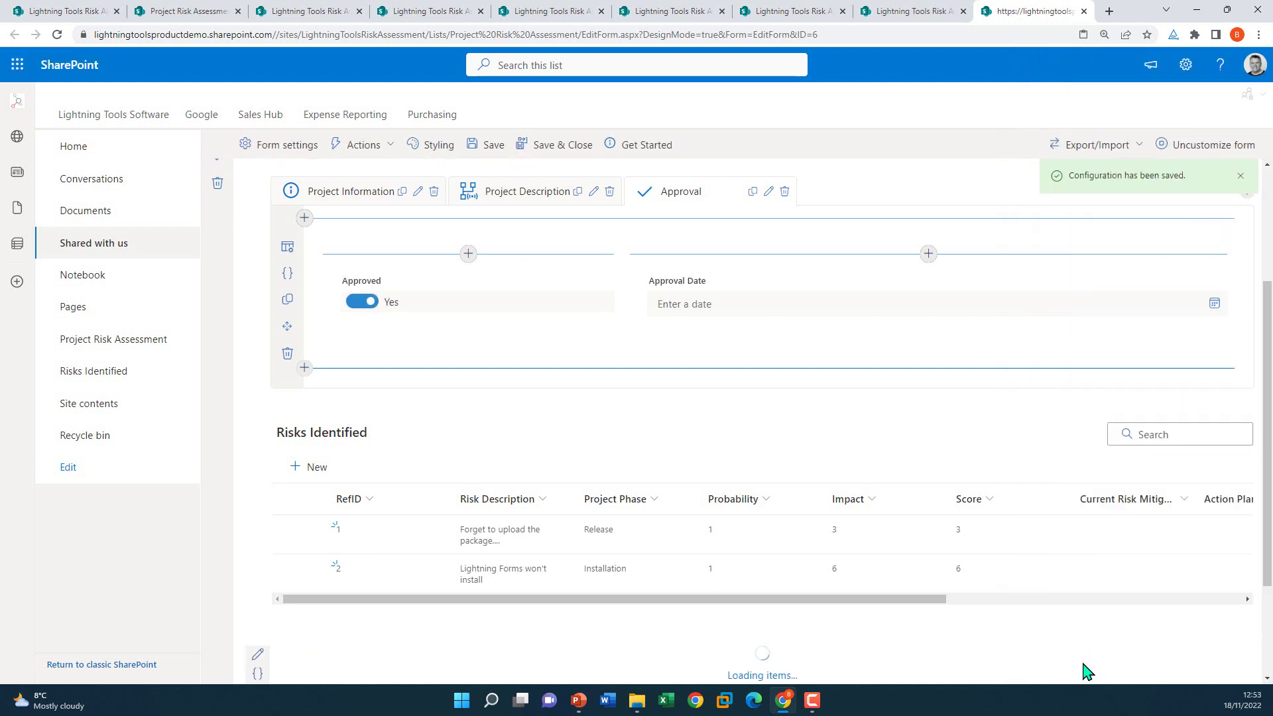
Step: Preview matching documents in the CAML filter query builder and save the Documents library configuration
scroll(785, 455, "down", 4)
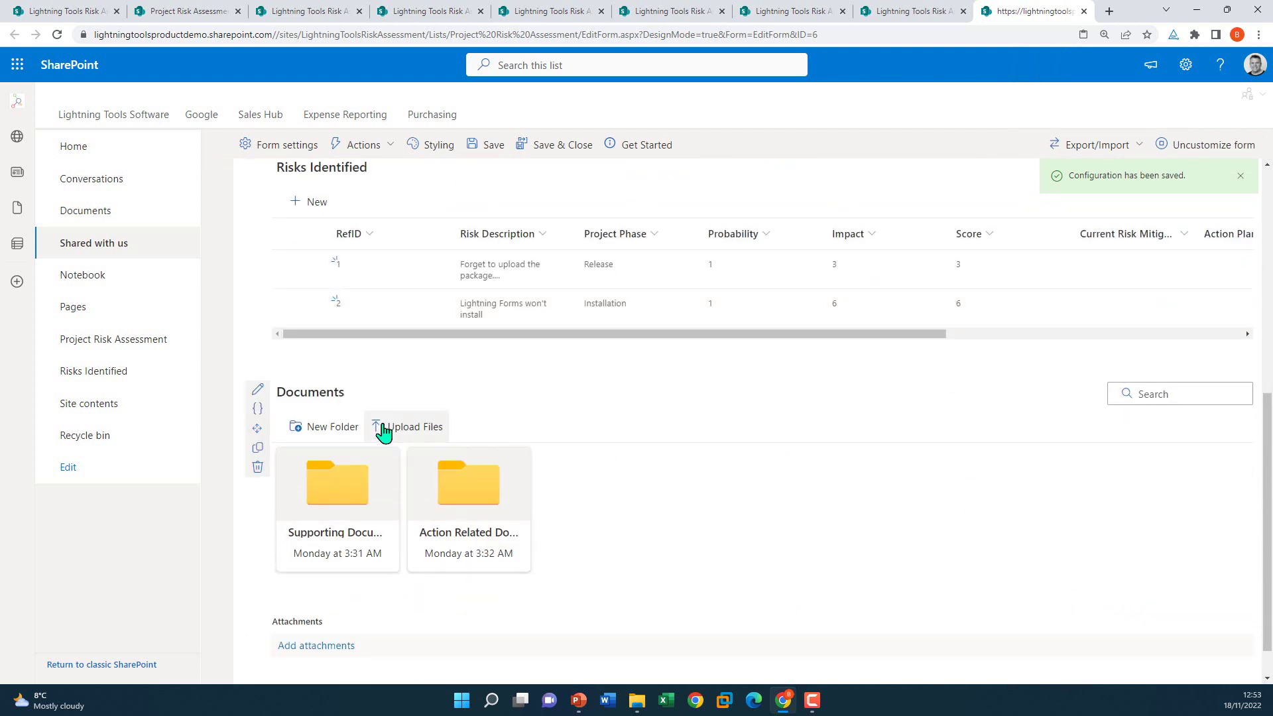
left_click(257, 389)
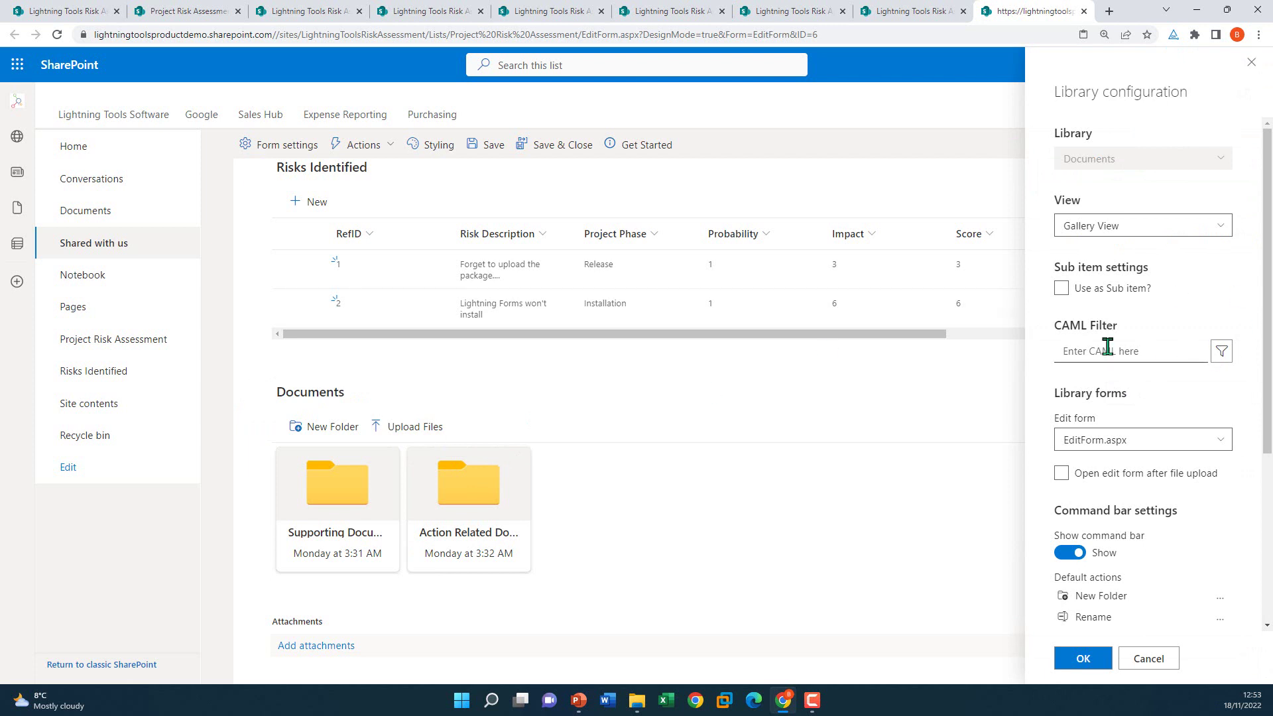
left_click(1221, 353)
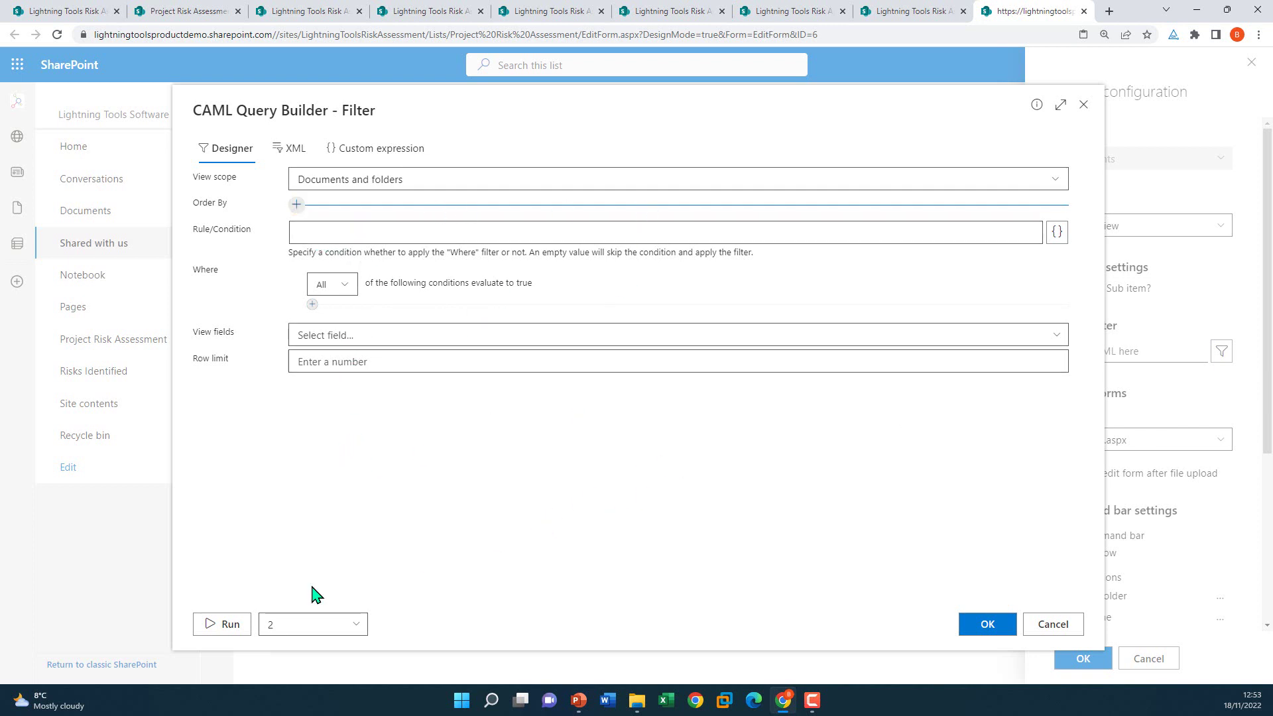
left_click(228, 626)
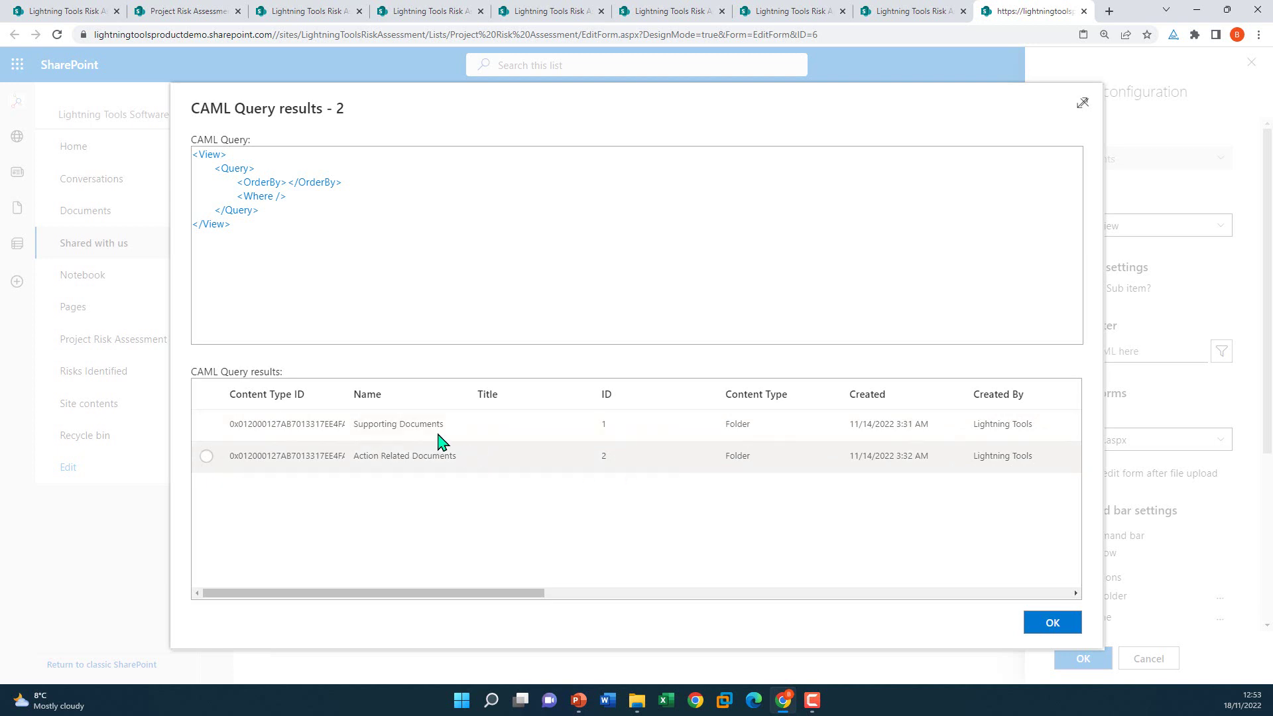
left_click(1046, 622)
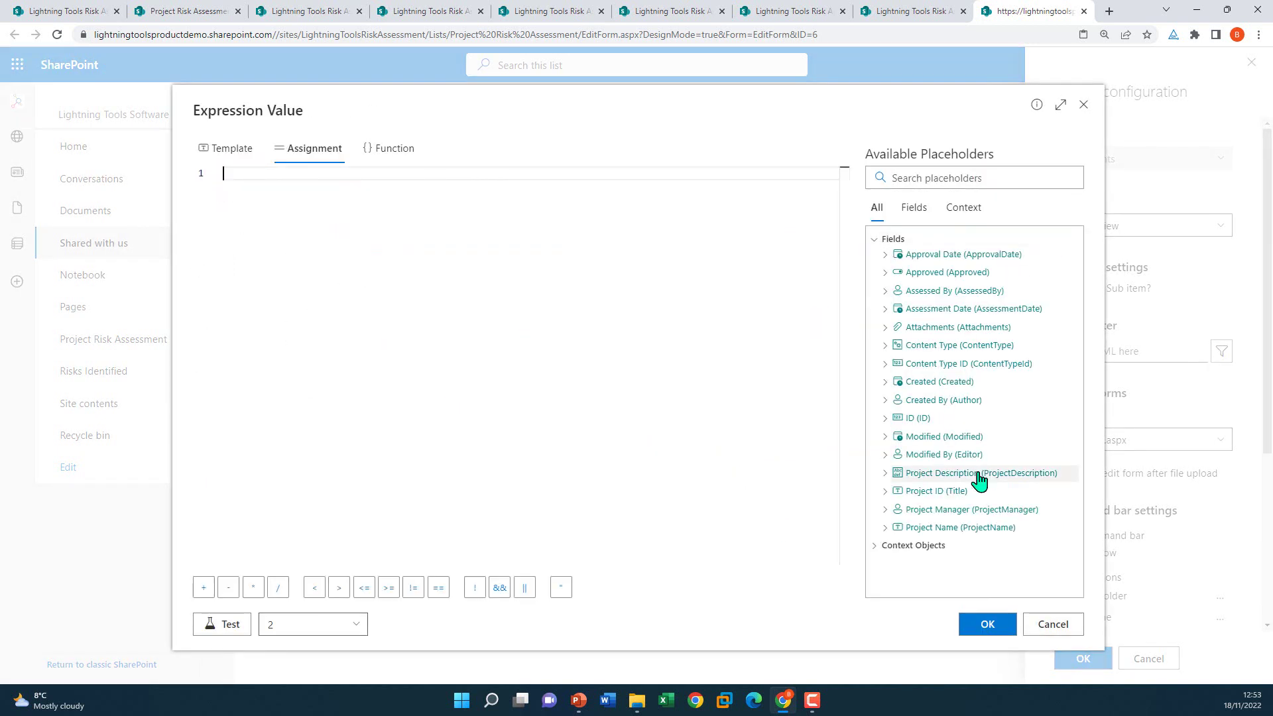
left_click(1049, 626)
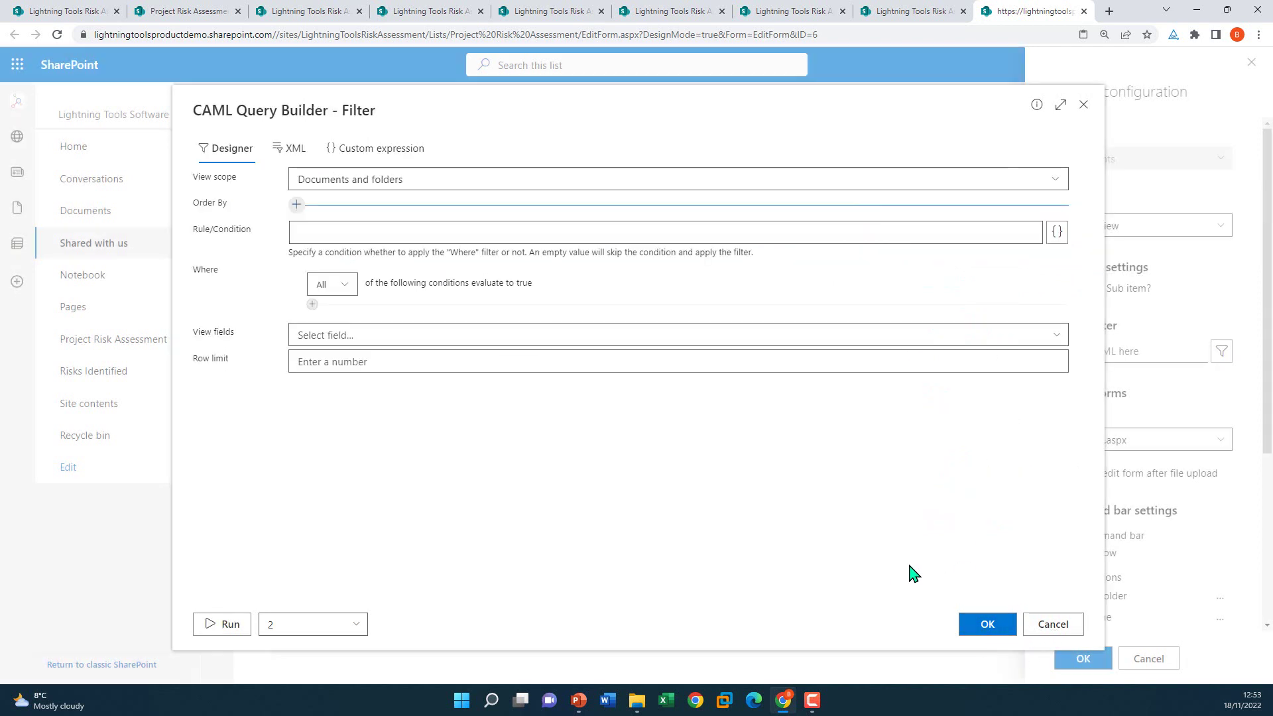
left_click(987, 625)
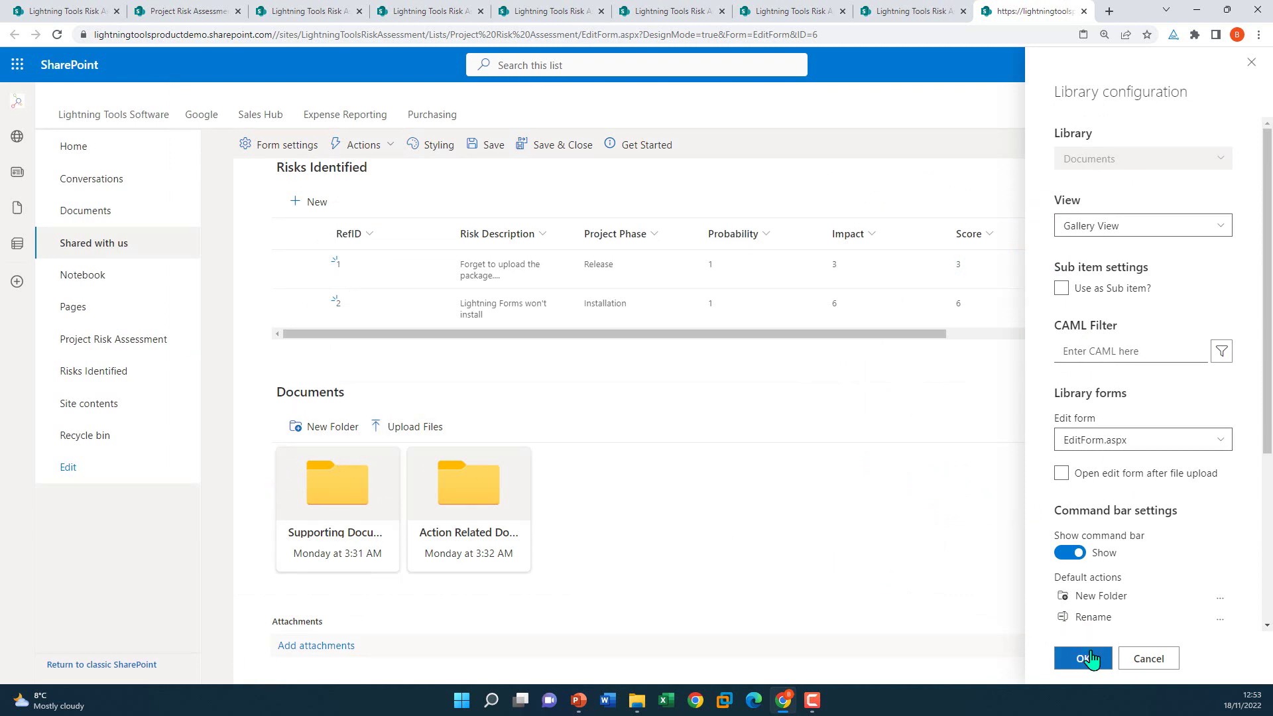
left_click(1088, 658)
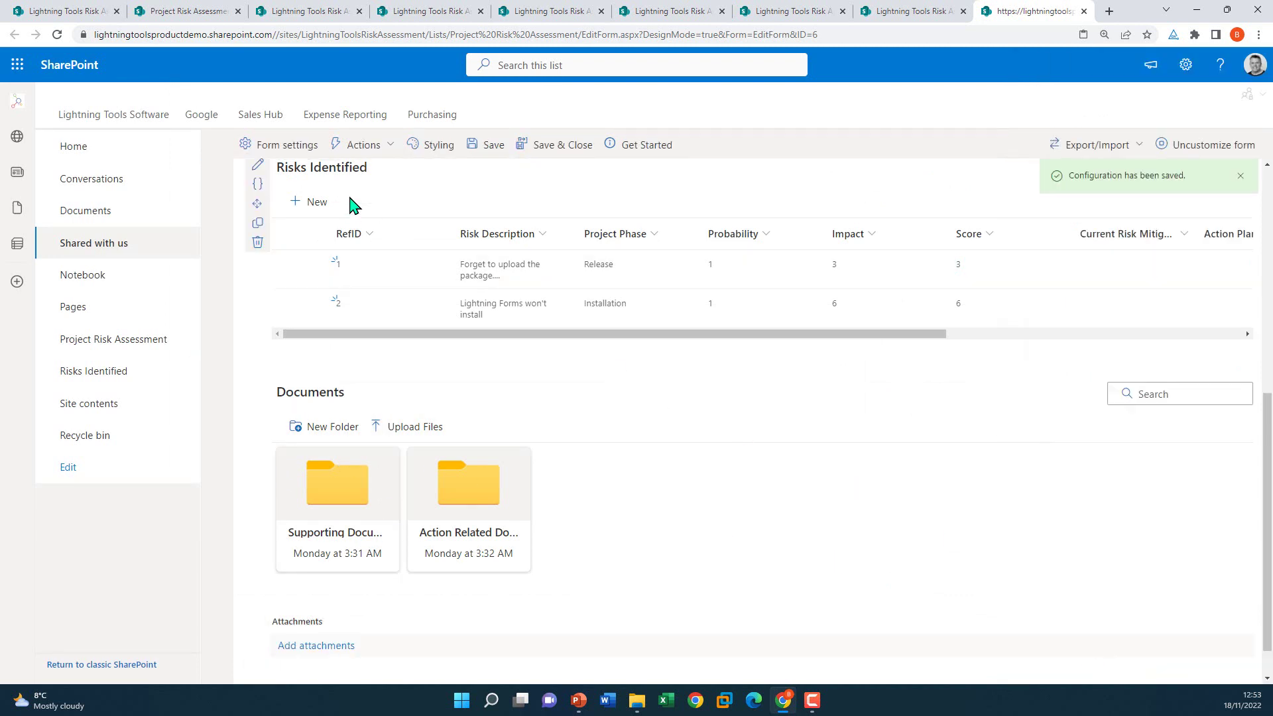
Step: Save the form design and open project 1 in the edit form
left_click(563, 145)
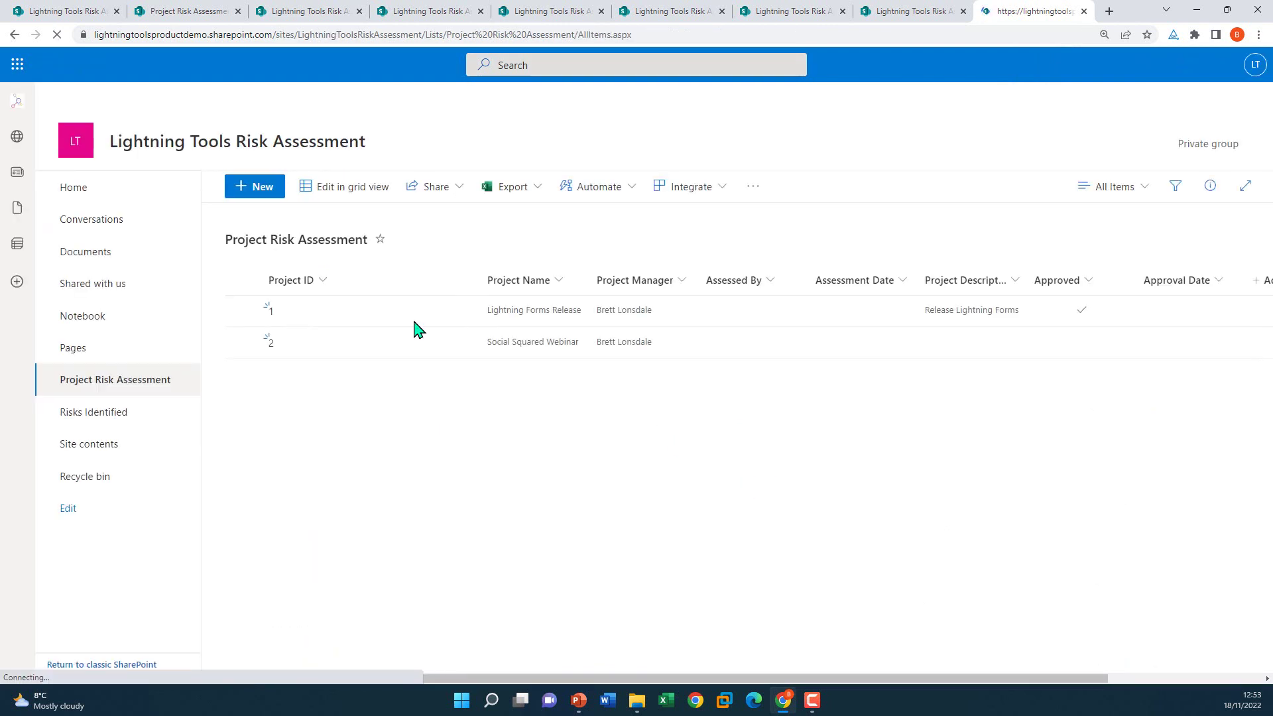
left_click(408, 311)
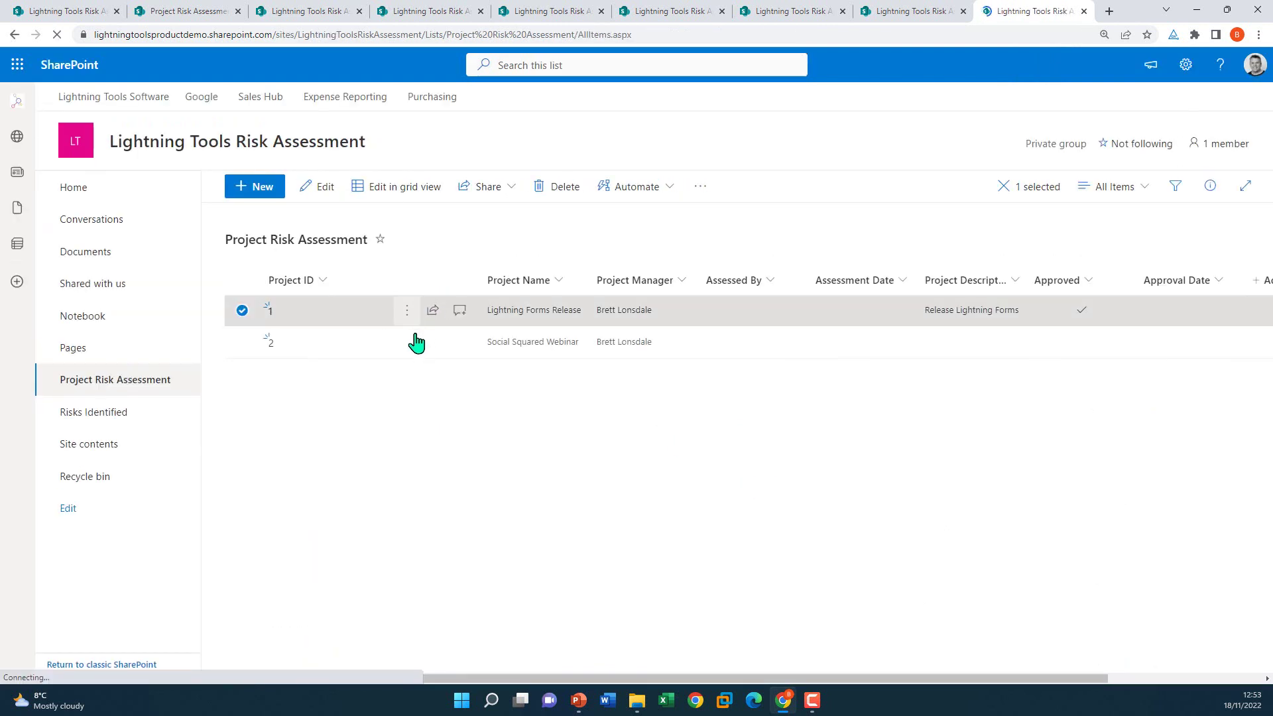
left_click(439, 344)
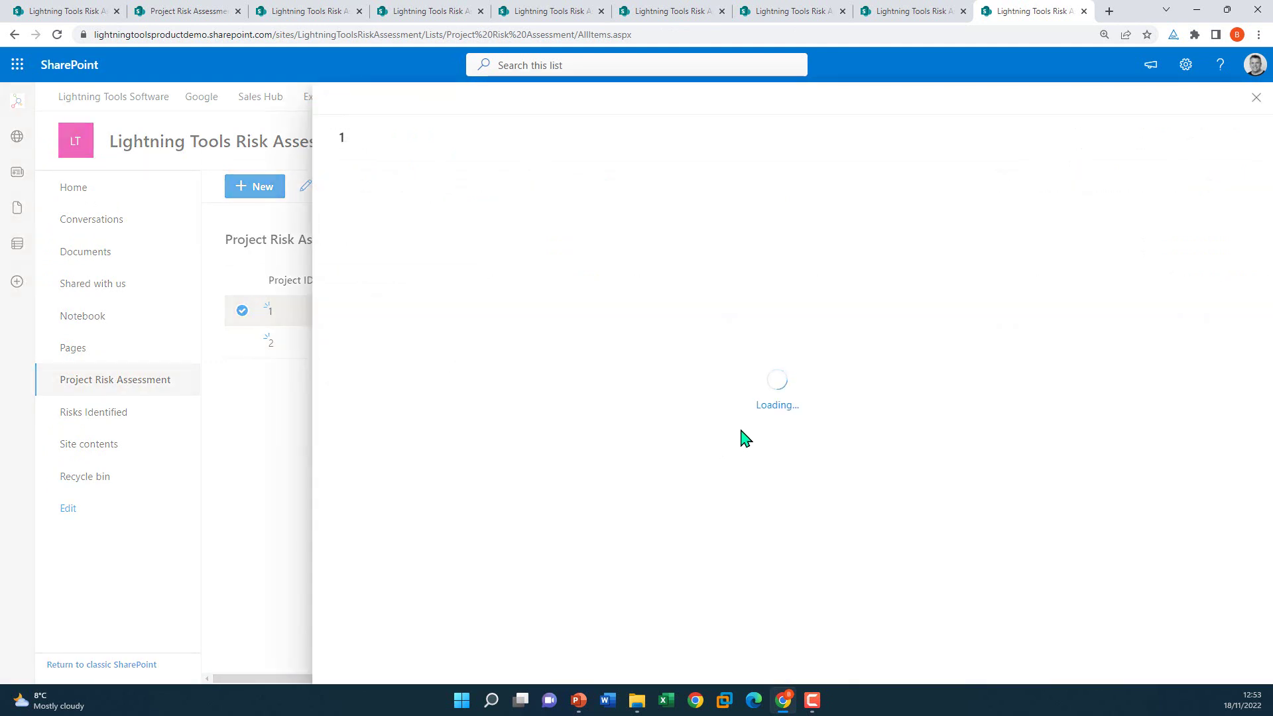
Step: Drag the 1 (2).docx Word file into project 1's Documents area, then switch to the slideshow
left_click(579, 700)
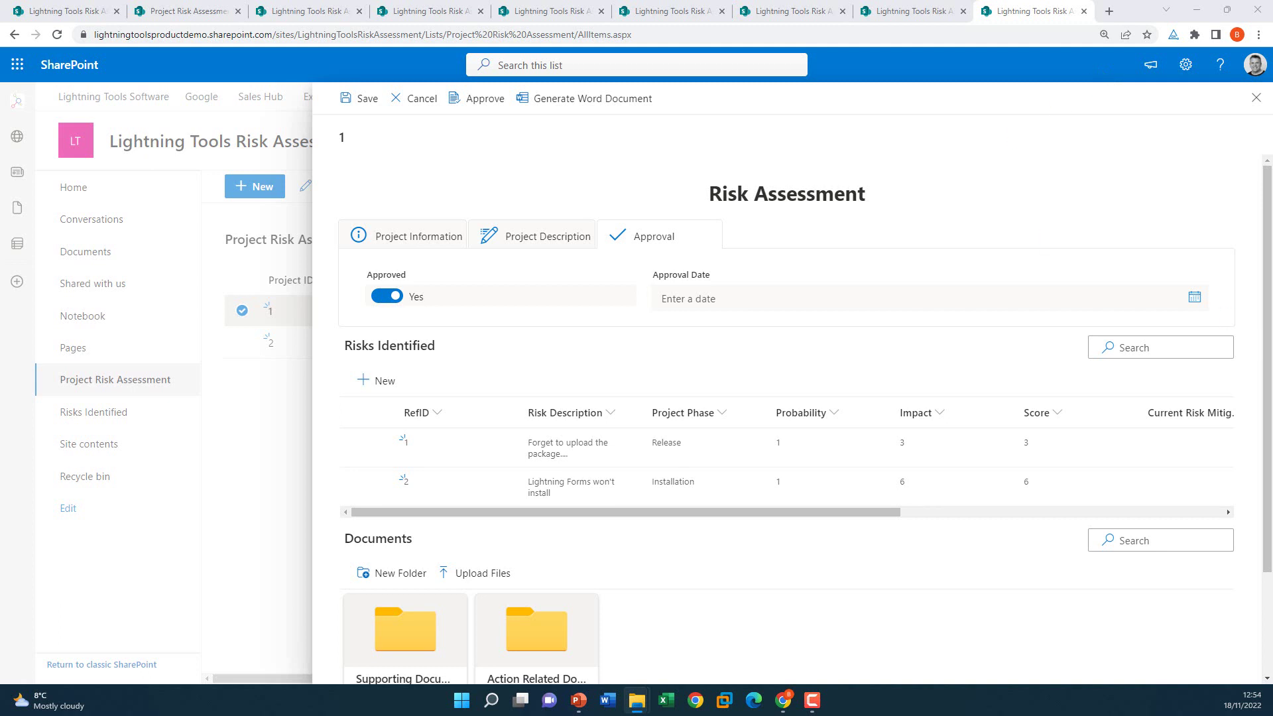
left_click_drag(1269, 312, 630, 655)
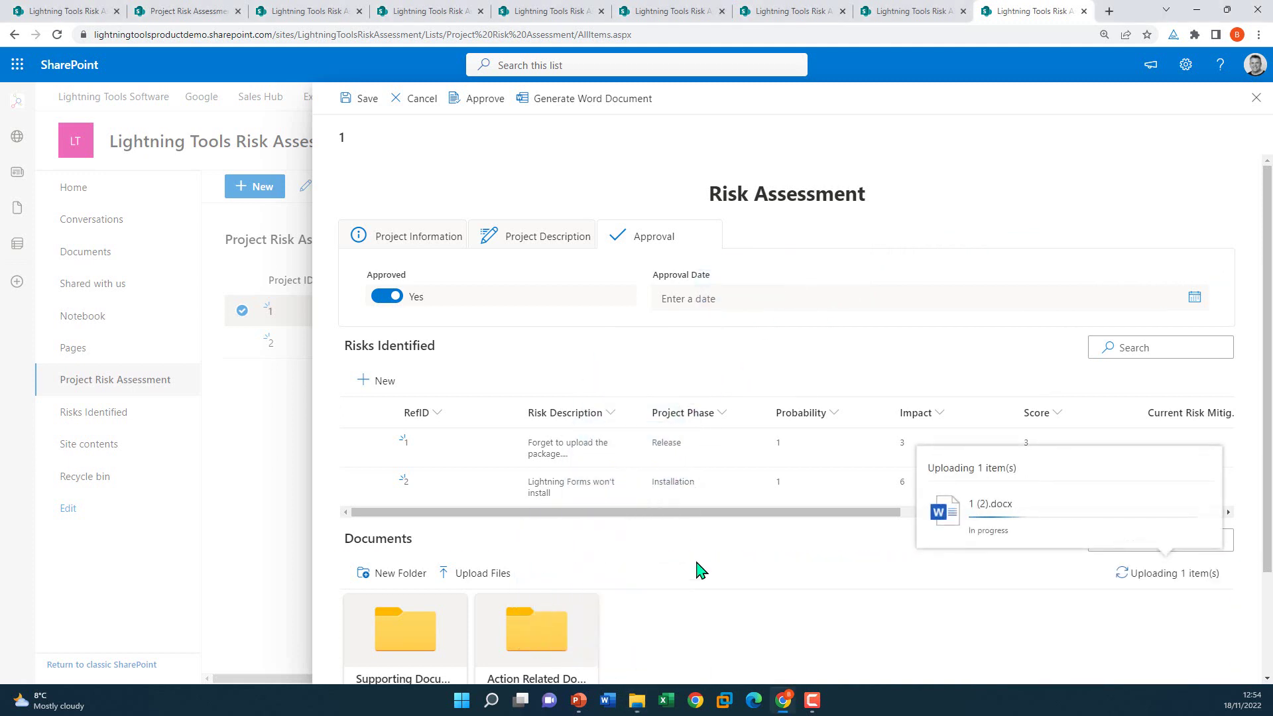
scroll(793, 469, "down", 2)
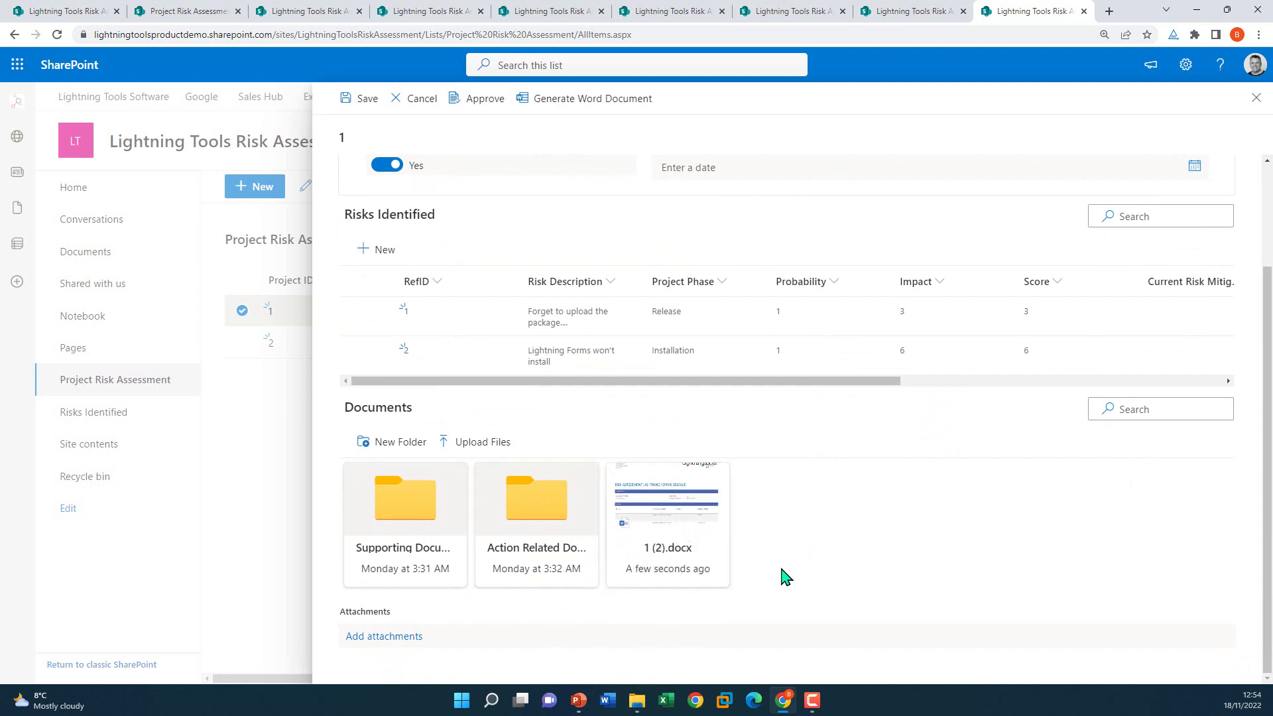
scroll(784, 576, "up", 2)
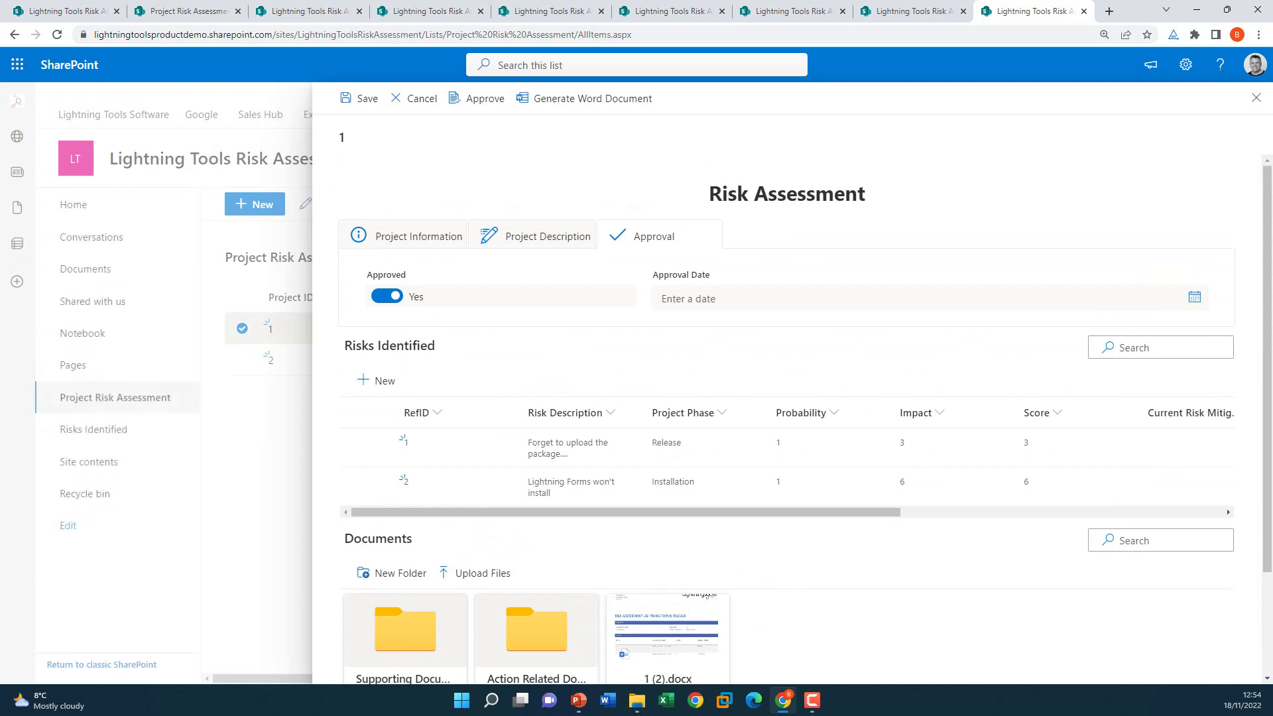
key("alt+Tab")
Step: Close project 1's form, clear its selection, and open the Risks Identified list
left_click(1255, 98)
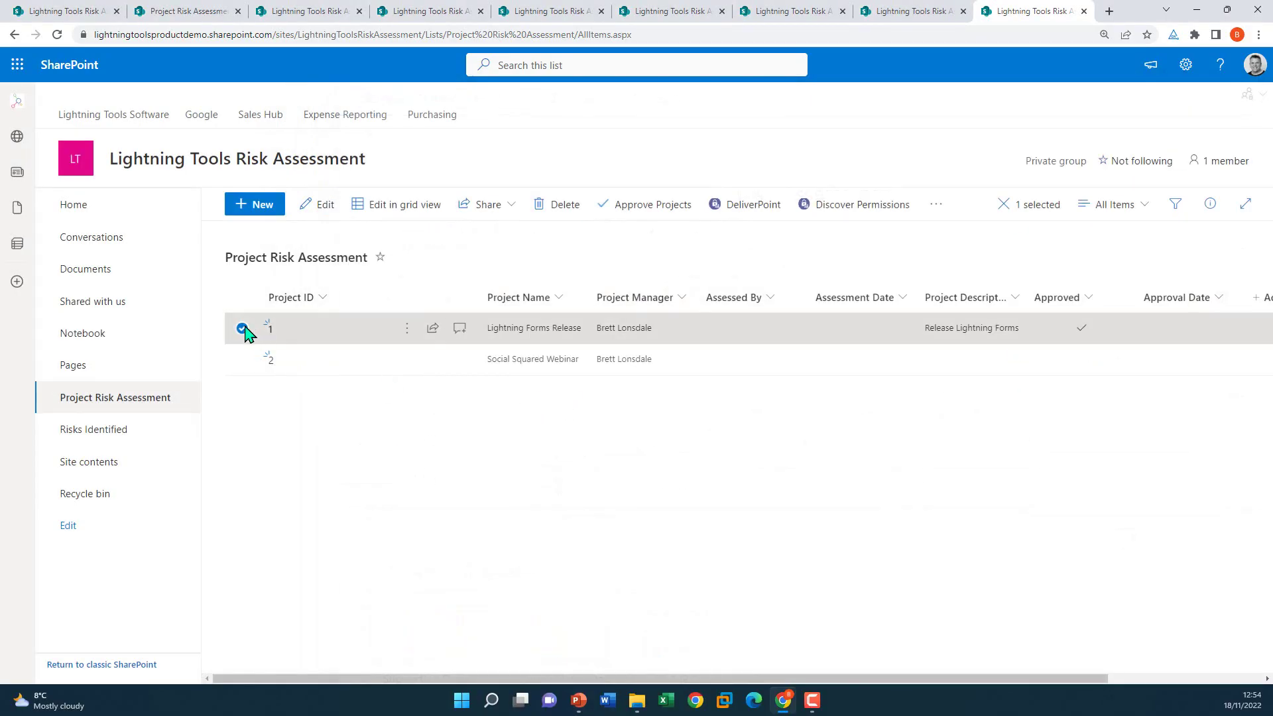
left_click(242, 328)
left_click(100, 428)
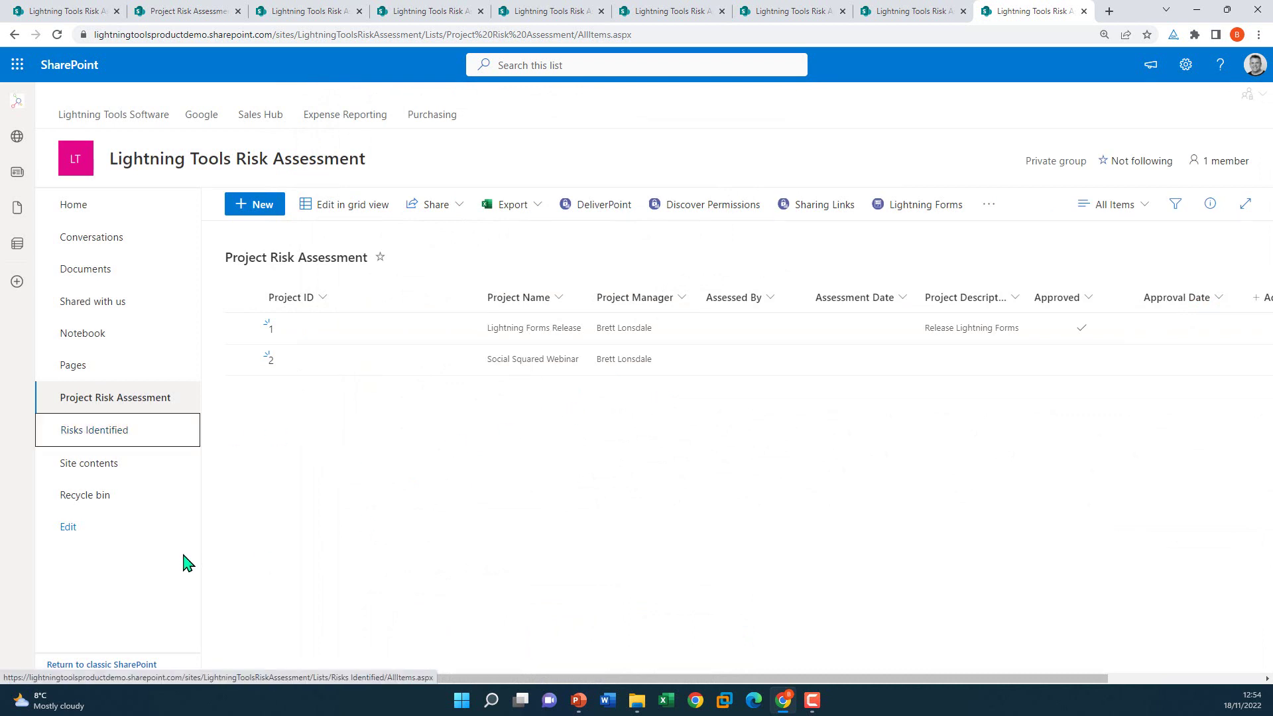
left_click(91, 432)
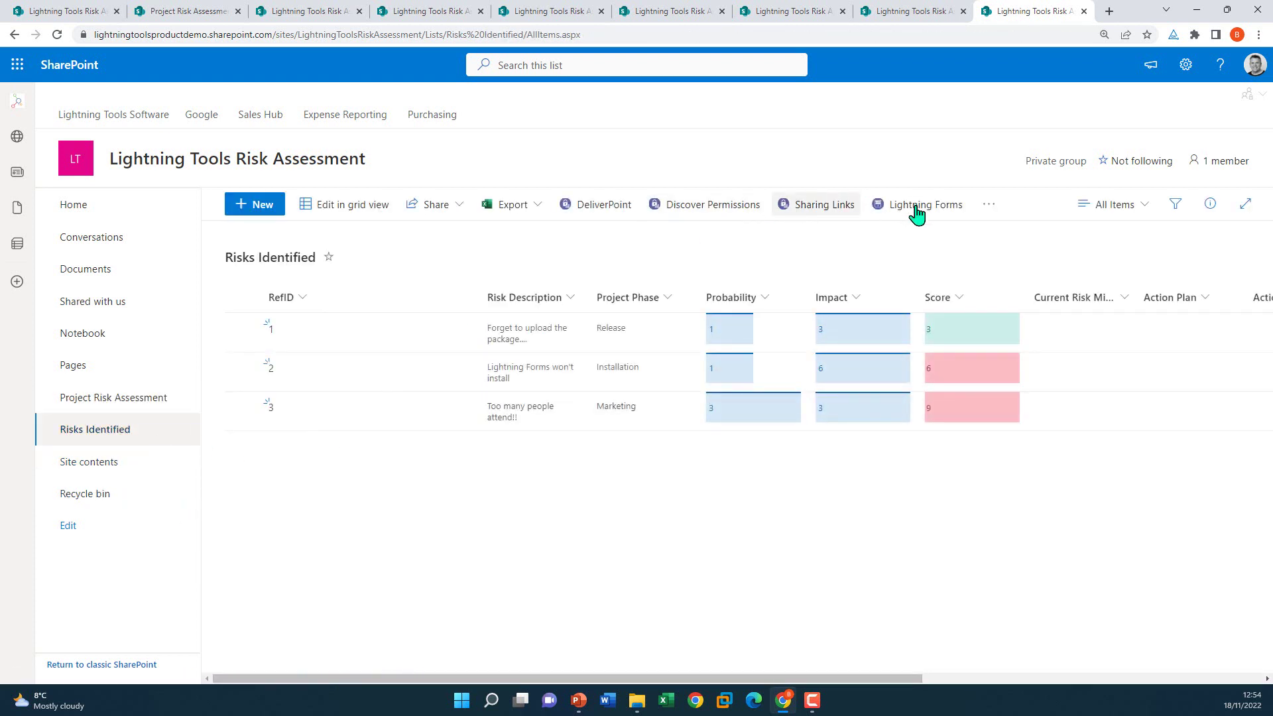
Step: Review the Mark as Complete list action's Update item step, then save it unchanged
left_click(987, 207)
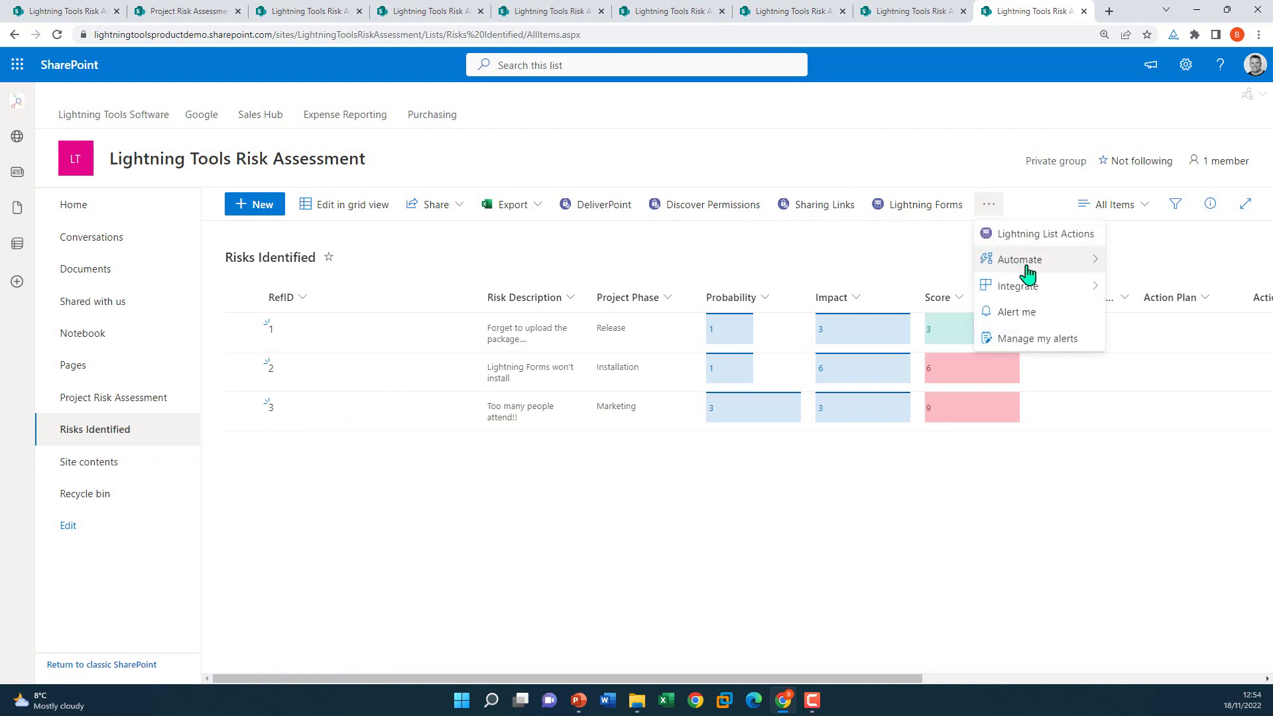
mouse_move(1047, 257)
left_click(1092, 258)
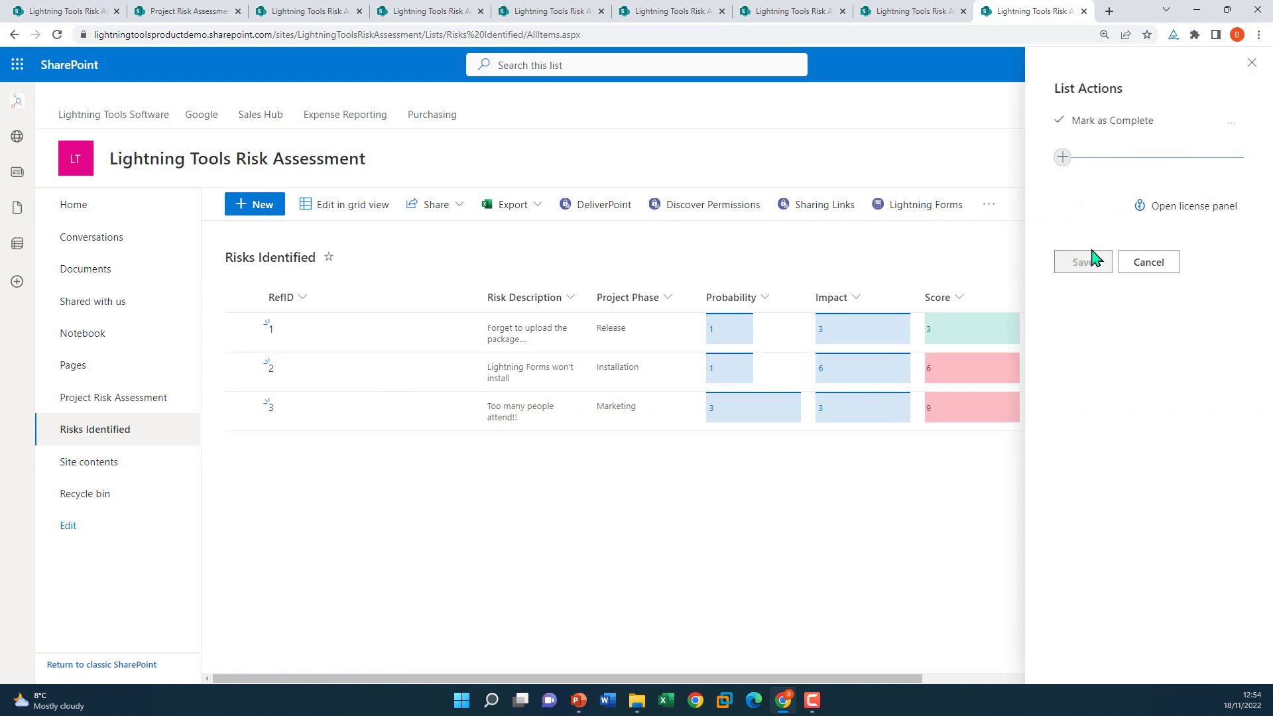
left_click(1144, 124)
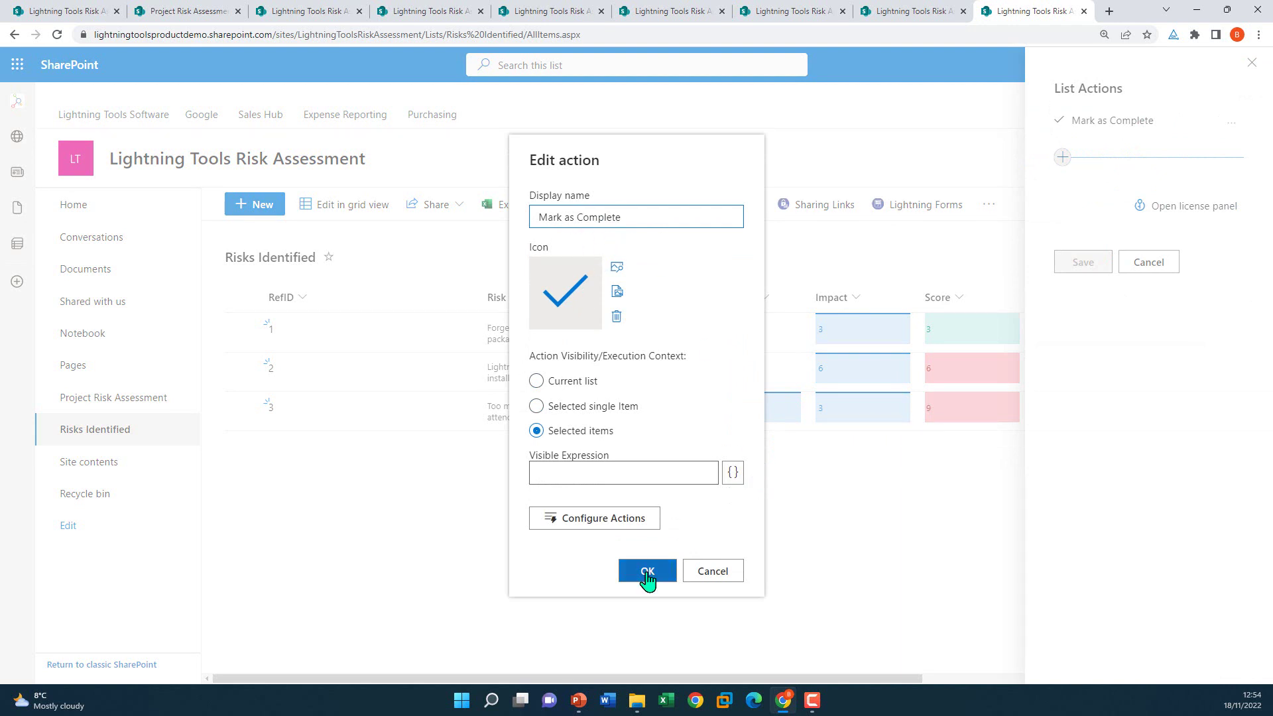
left_click(623, 523)
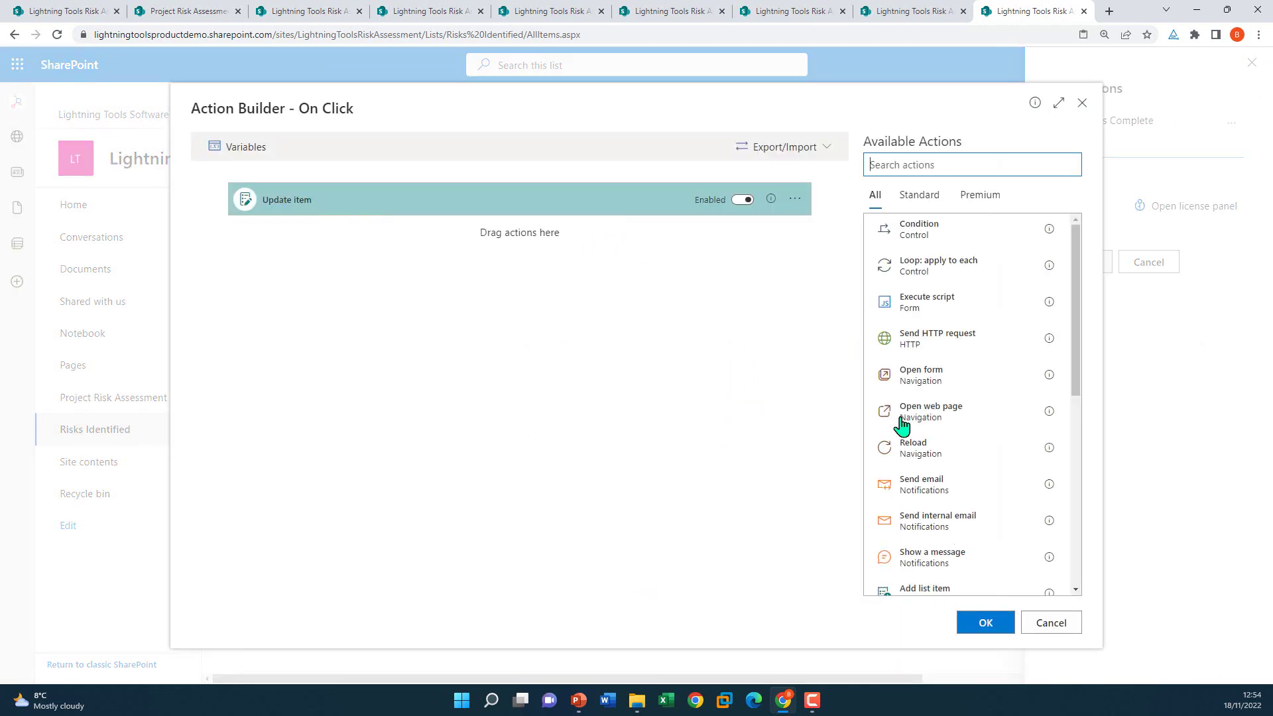
left_click(1047, 622)
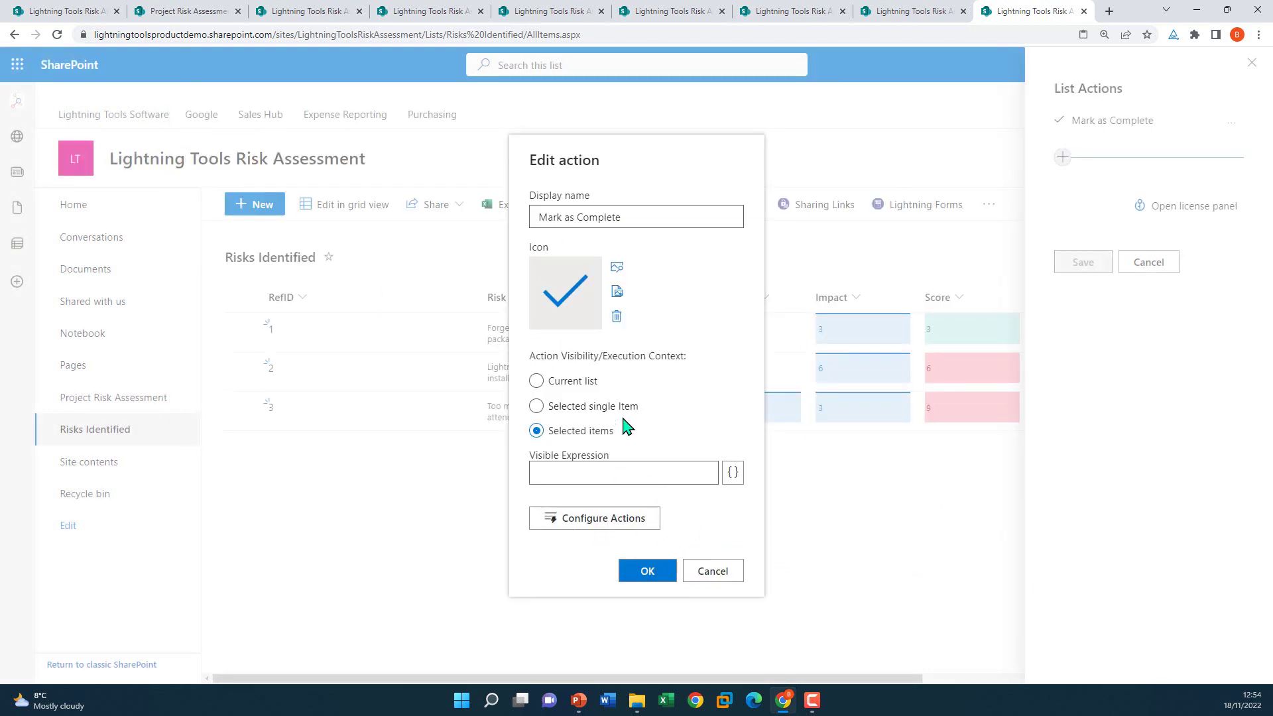
left_click(653, 575)
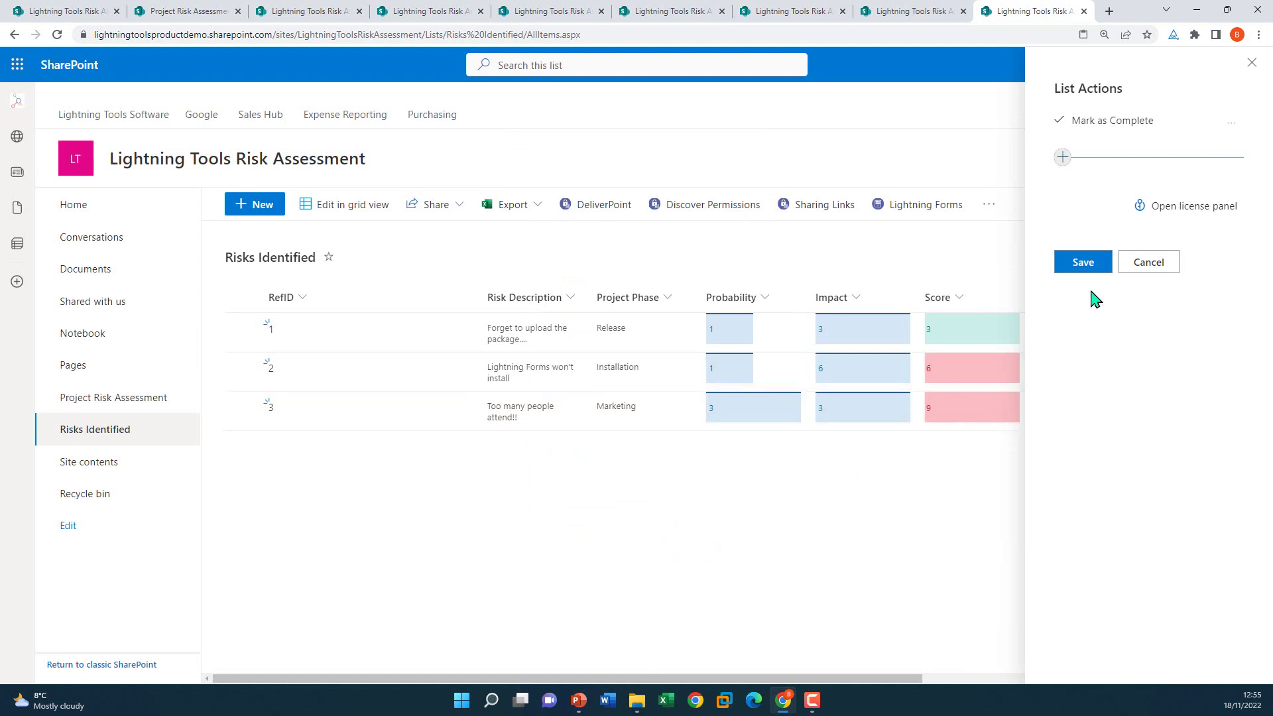
left_click(1091, 263)
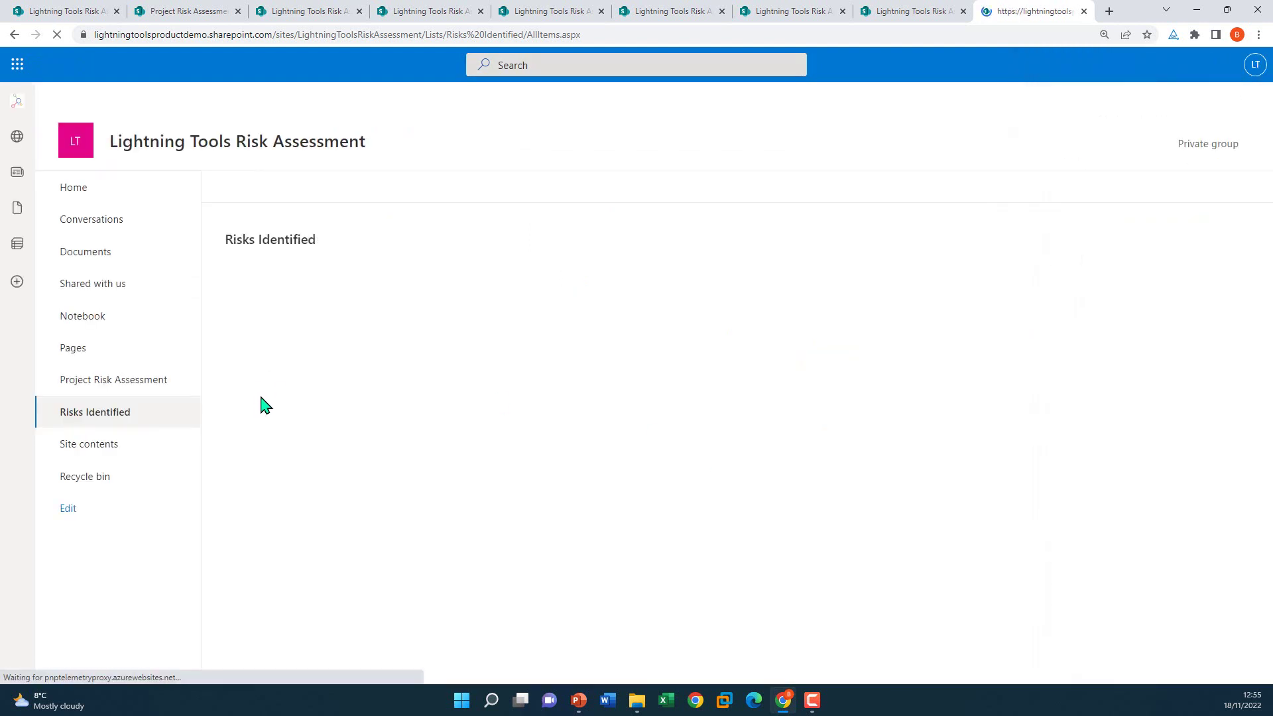
Step: Open the Project Risk Assessment form in the Lightning Forms designer
left_click(106, 380)
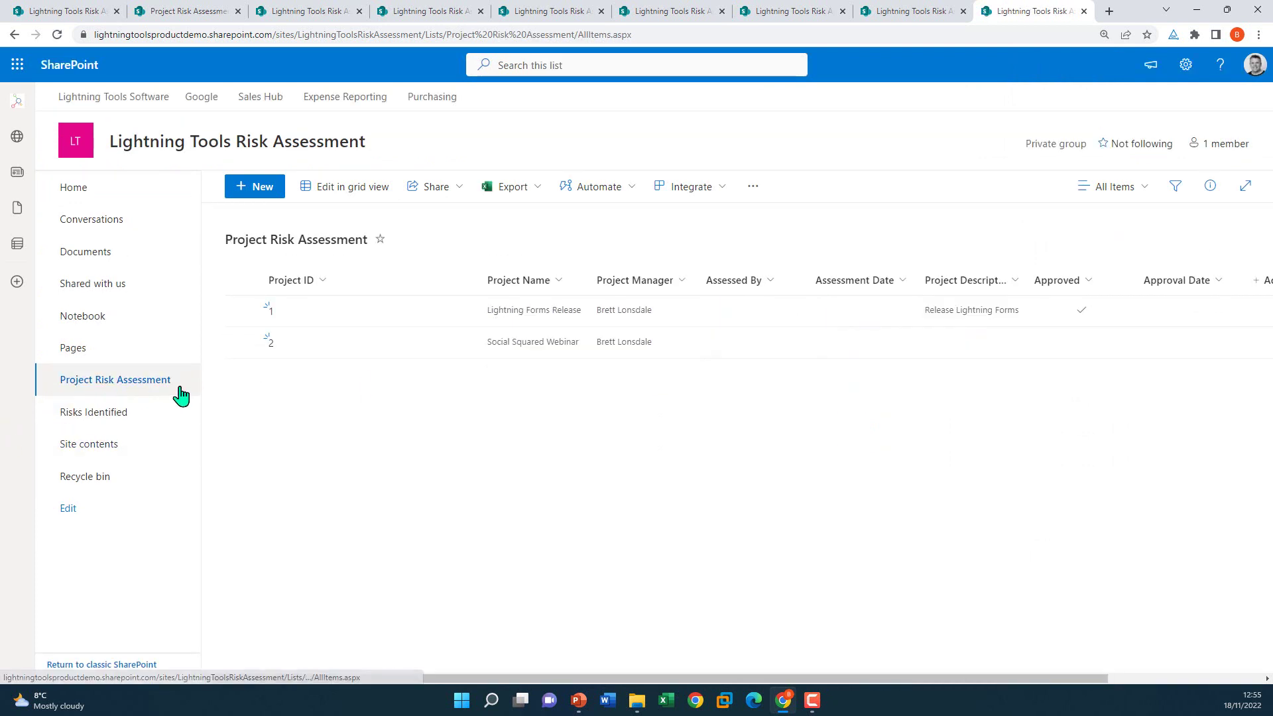
left_click(753, 189)
left_click(904, 206)
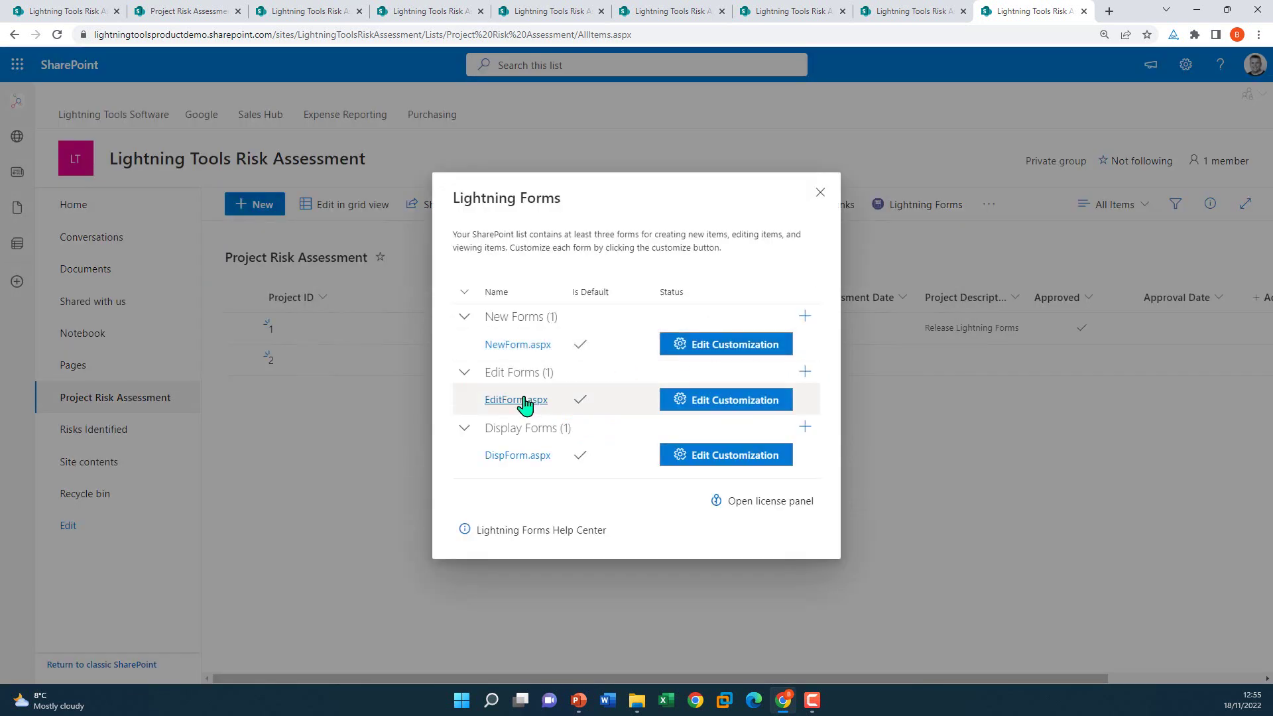
left_click(711, 409)
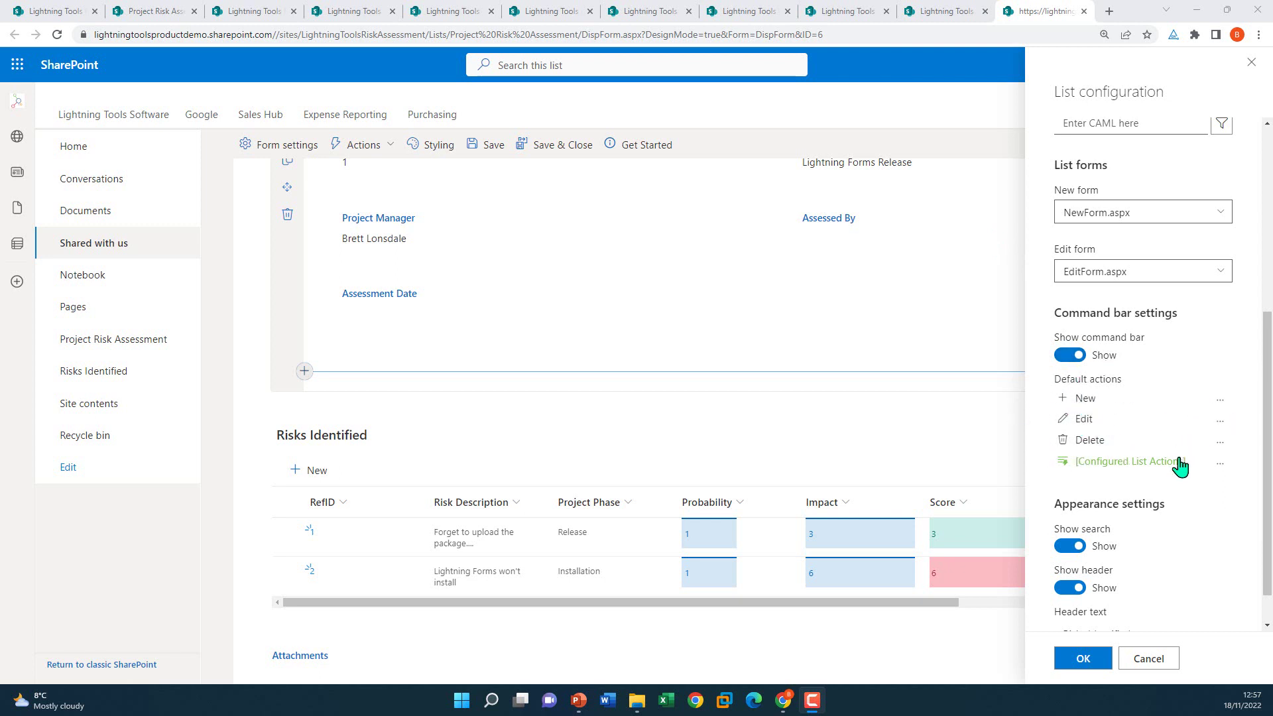
Step: Add the Mark as Complete action to the embedded Risks Identified sublist and confirm
left_click(1133, 464)
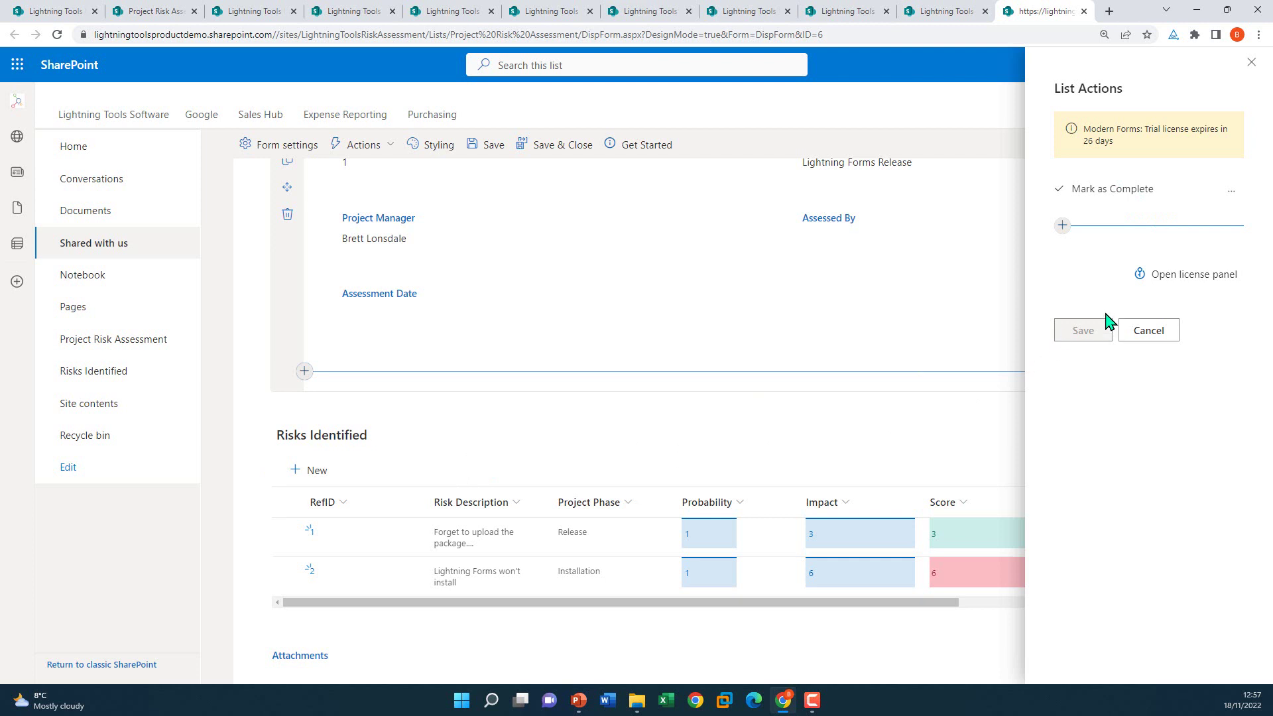
left_click(1233, 192)
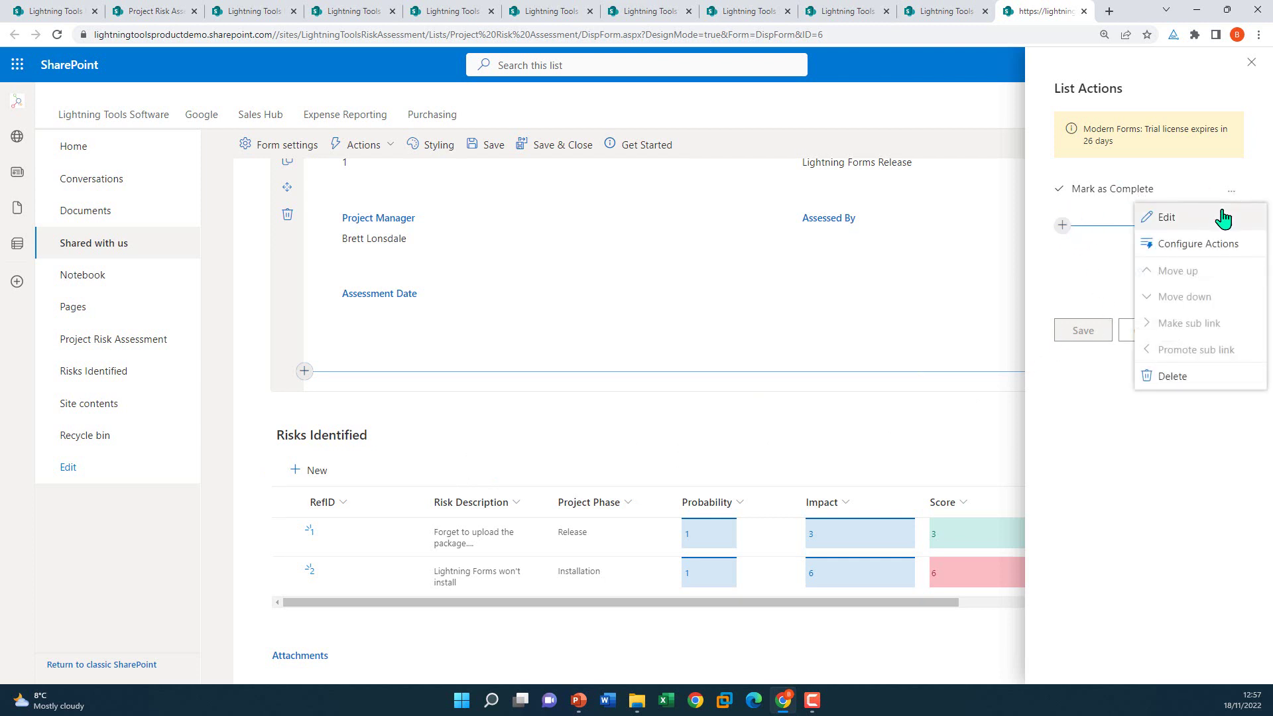
left_click(1224, 216)
left_click(647, 571)
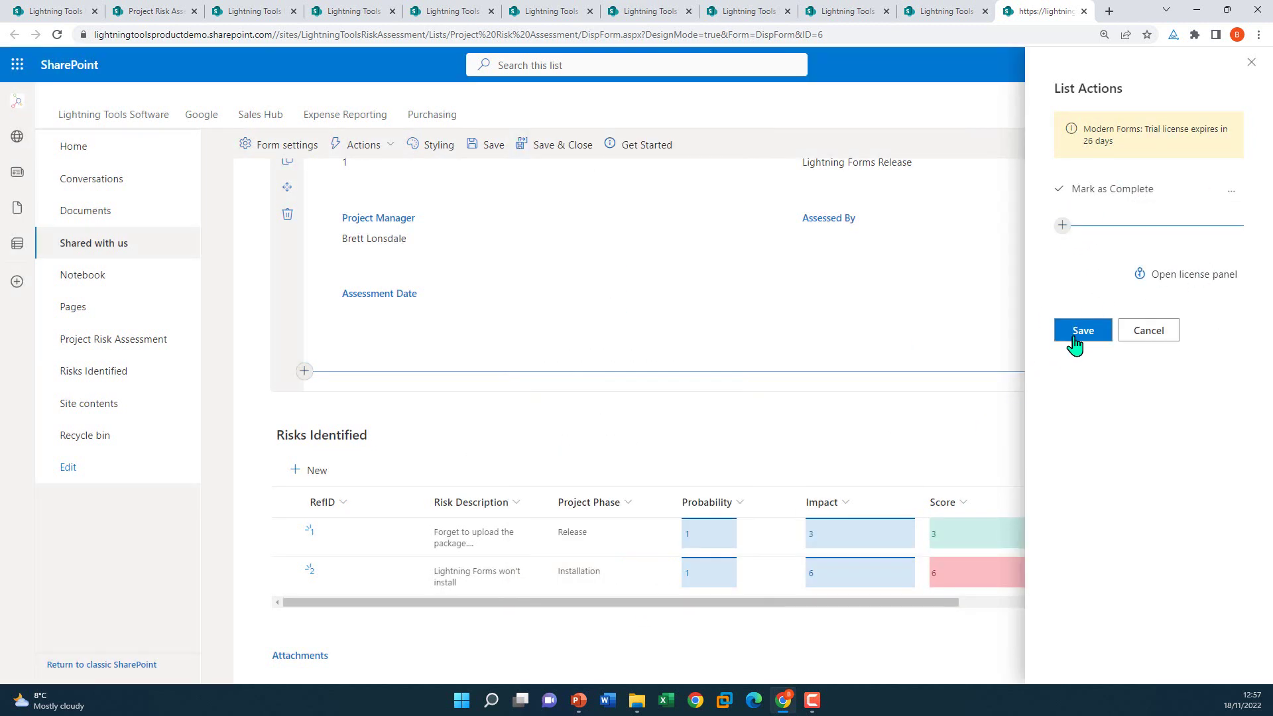
left_click(1081, 335)
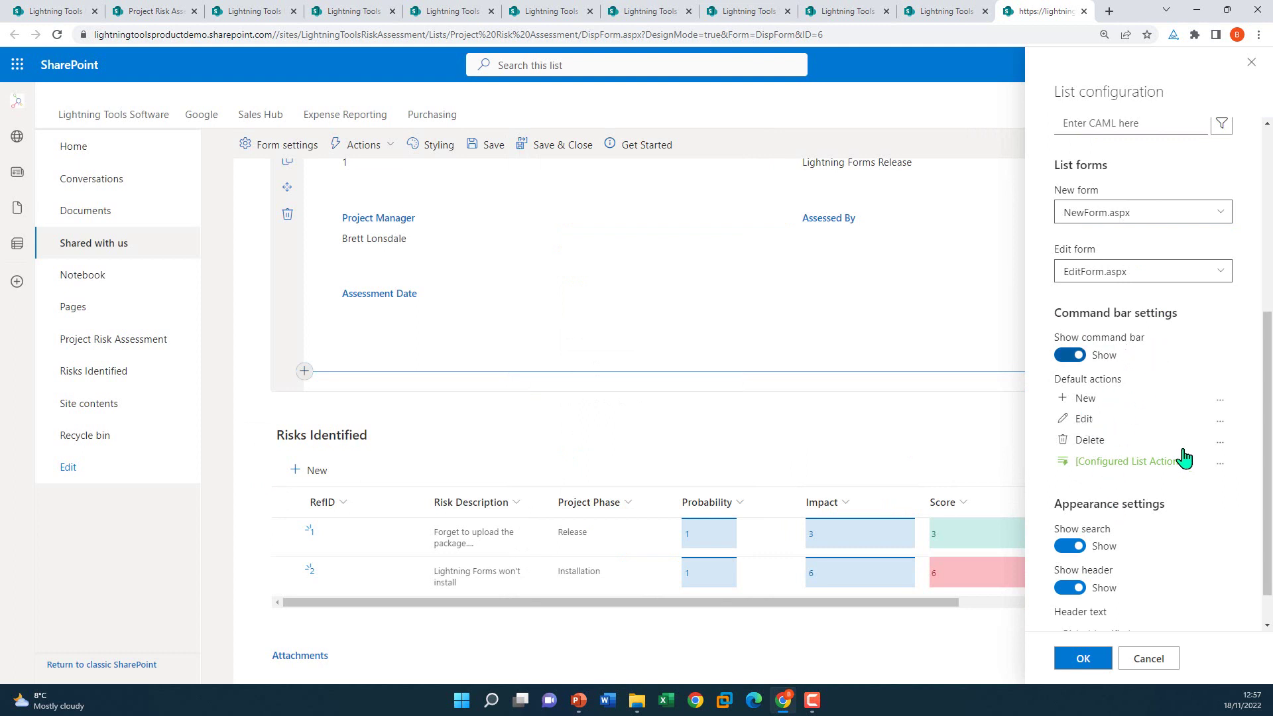
left_click(1089, 665)
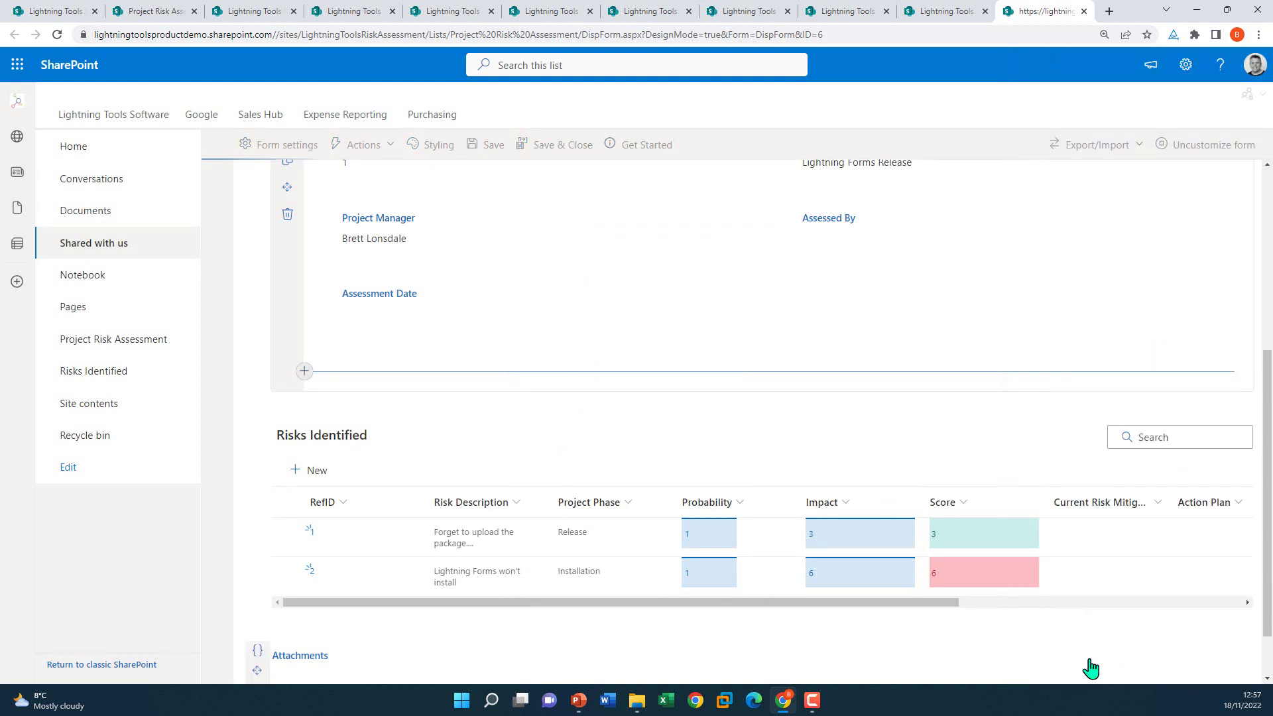
Step: Save the form, mark project 1's first identified risk complete, then close the form
left_click(570, 156)
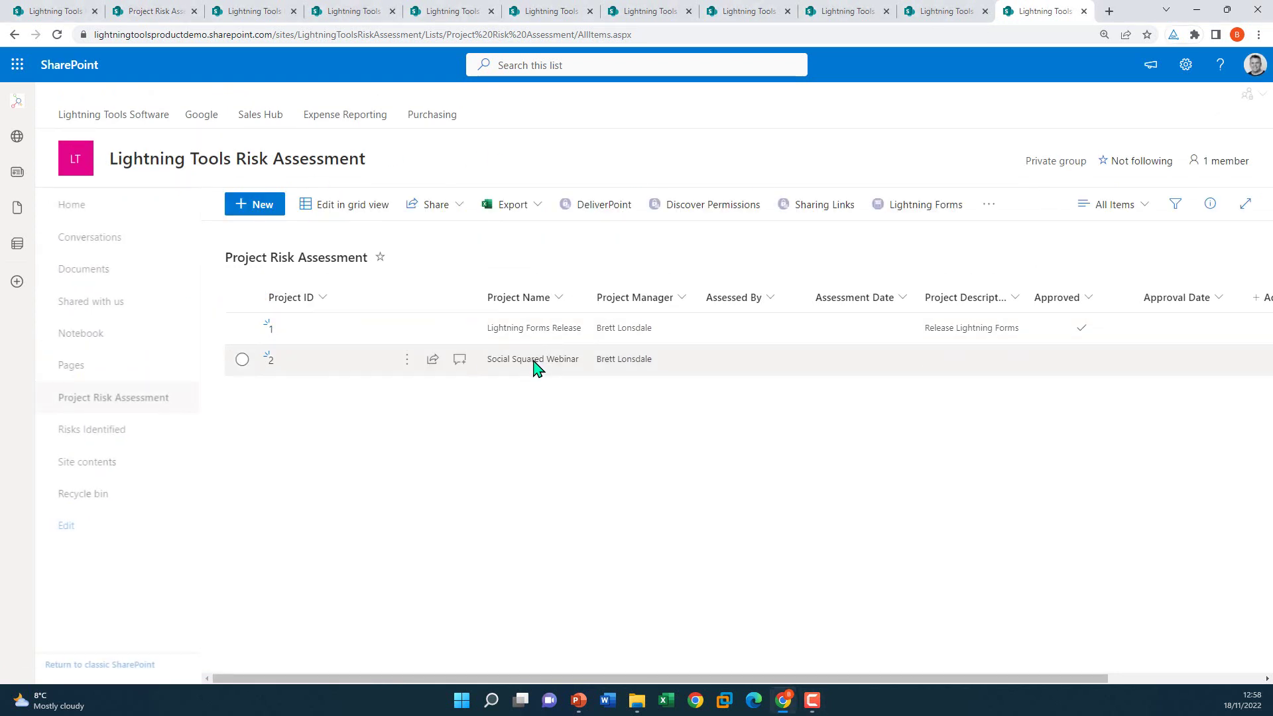
left_click(270, 339)
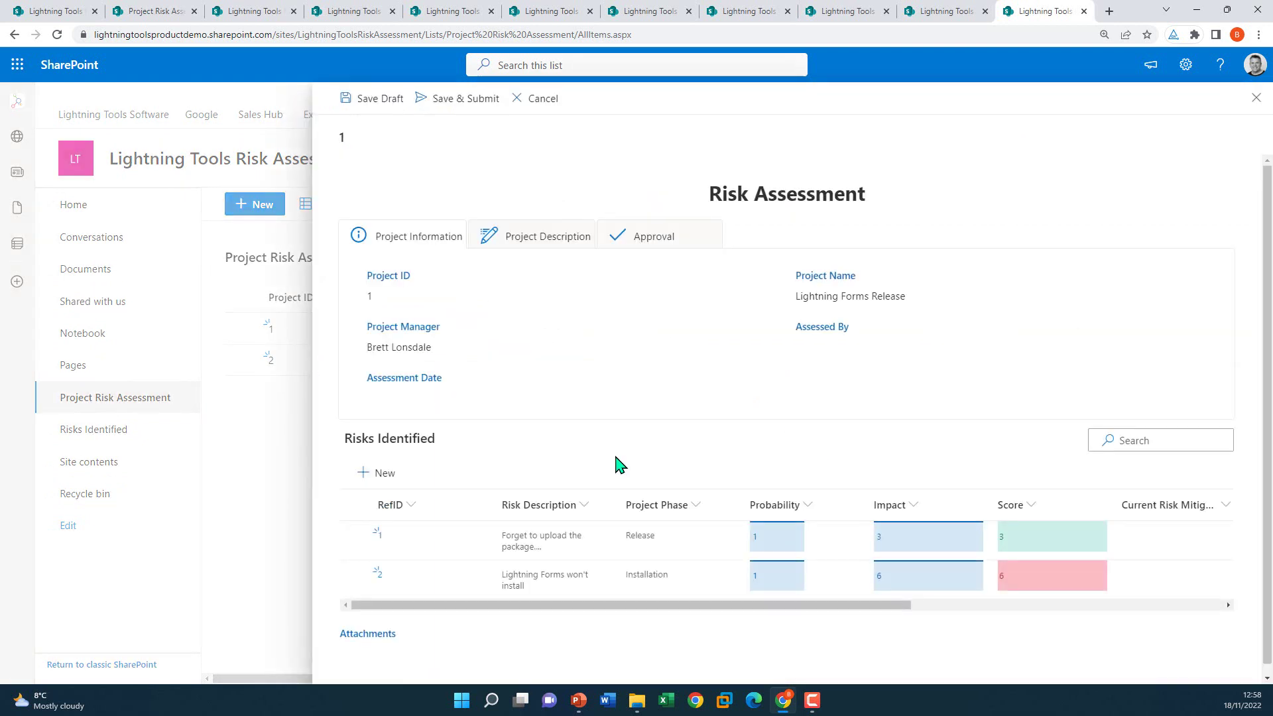
left_click(356, 536)
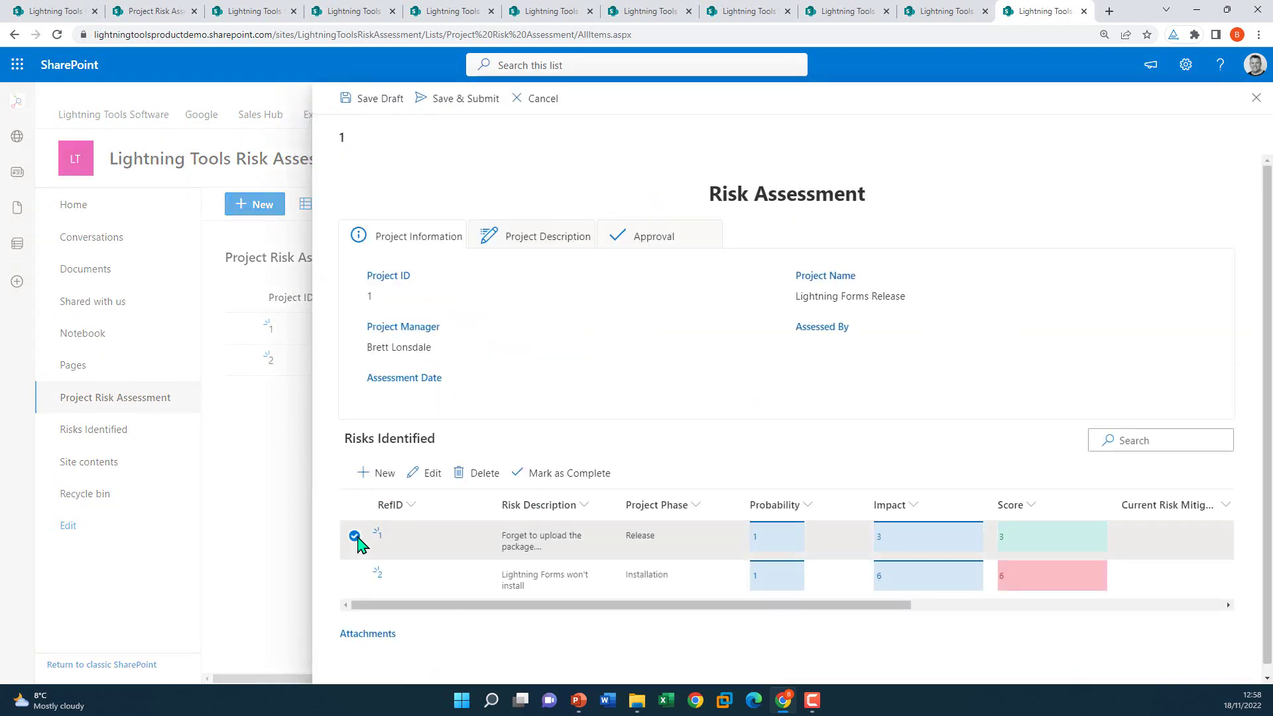
left_click(588, 483)
left_click(1255, 98)
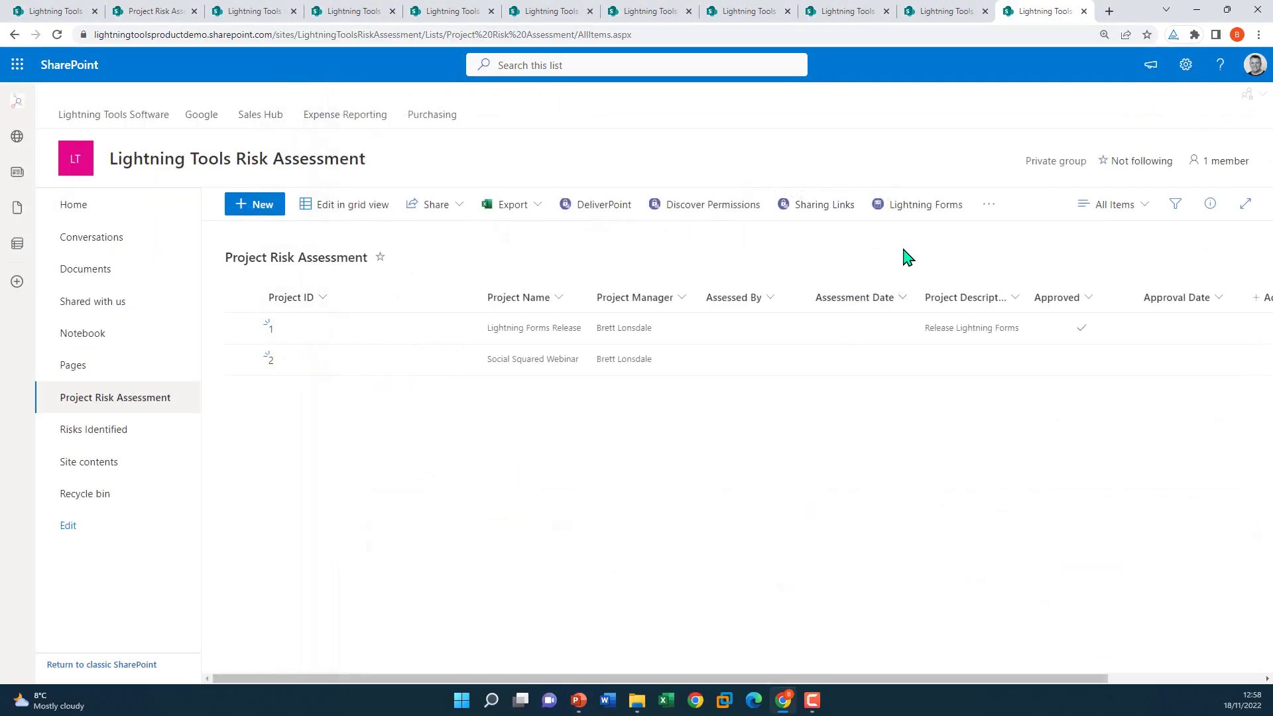
Step: Create a new edit form named Approval and open it for customization
left_click(922, 208)
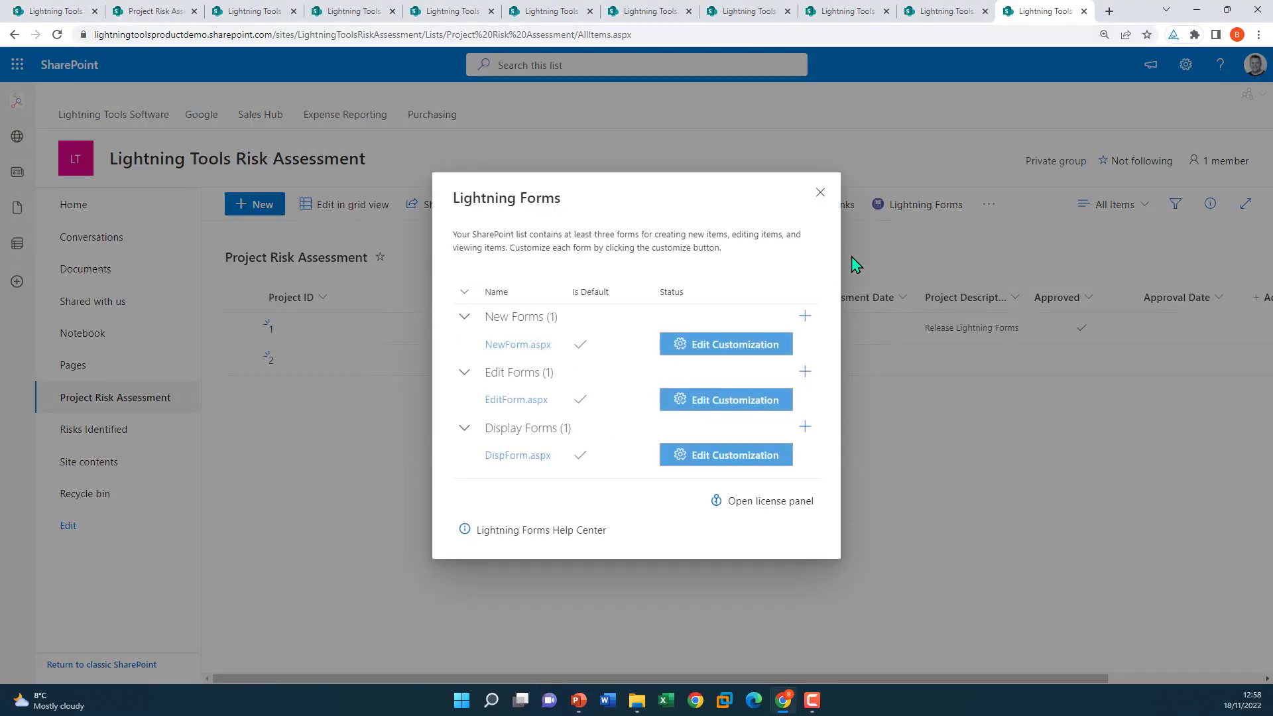
left_click(821, 193)
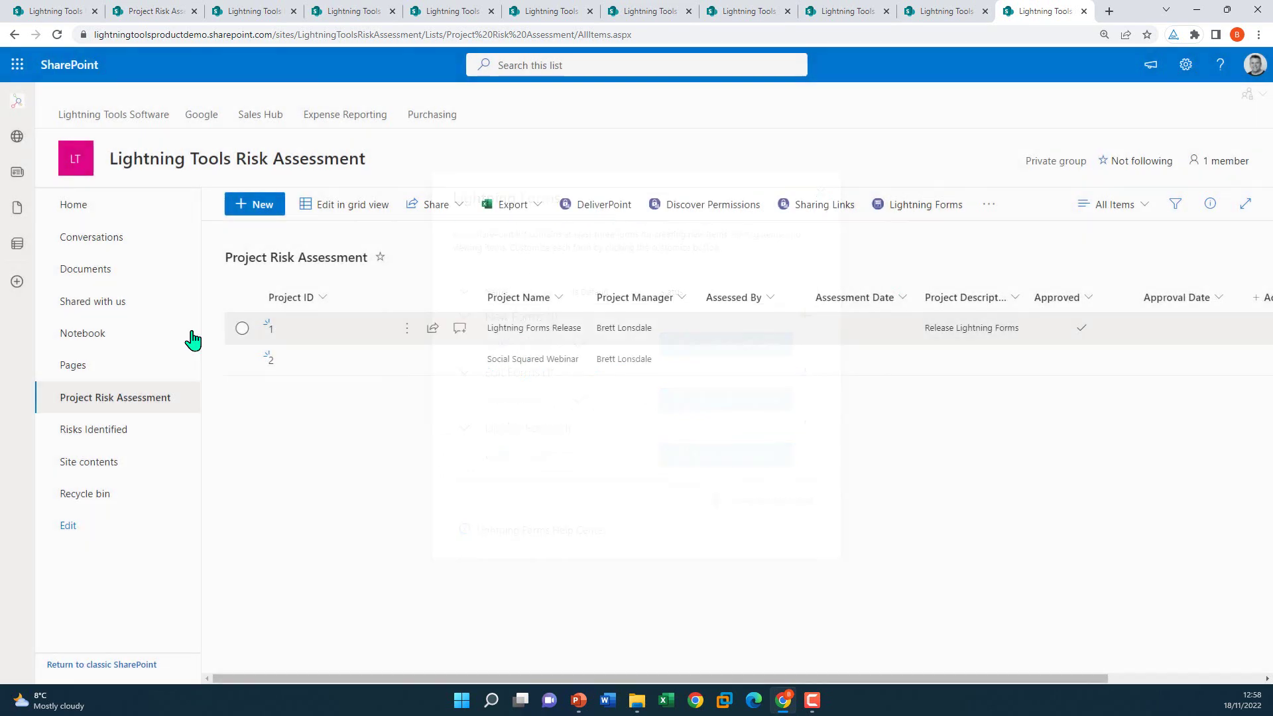
left_click(893, 204)
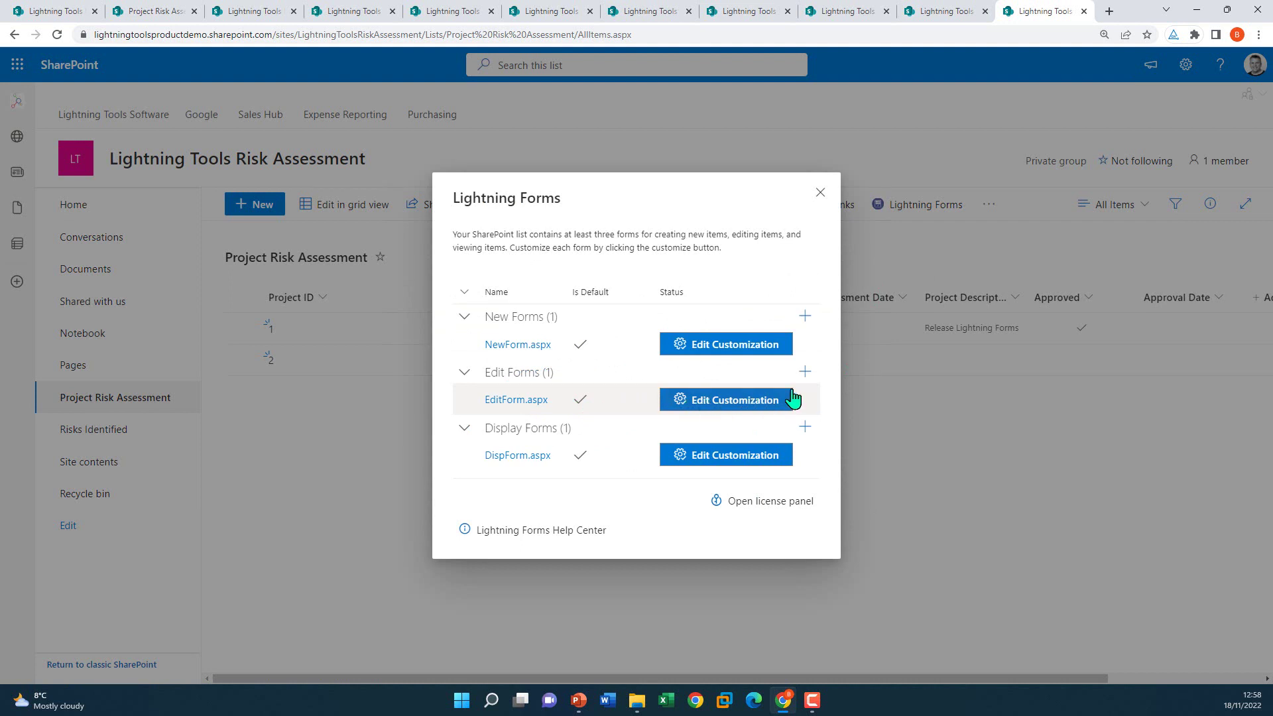
left_click(804, 371)
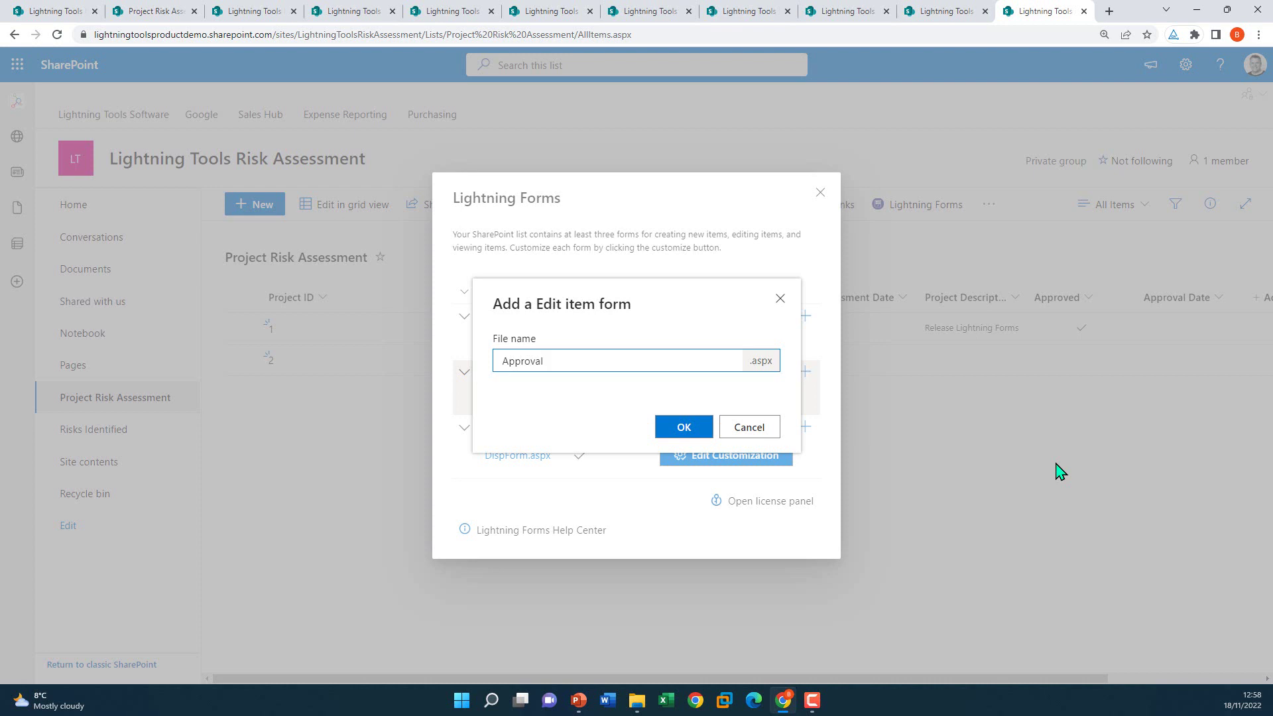
left_click(683, 426)
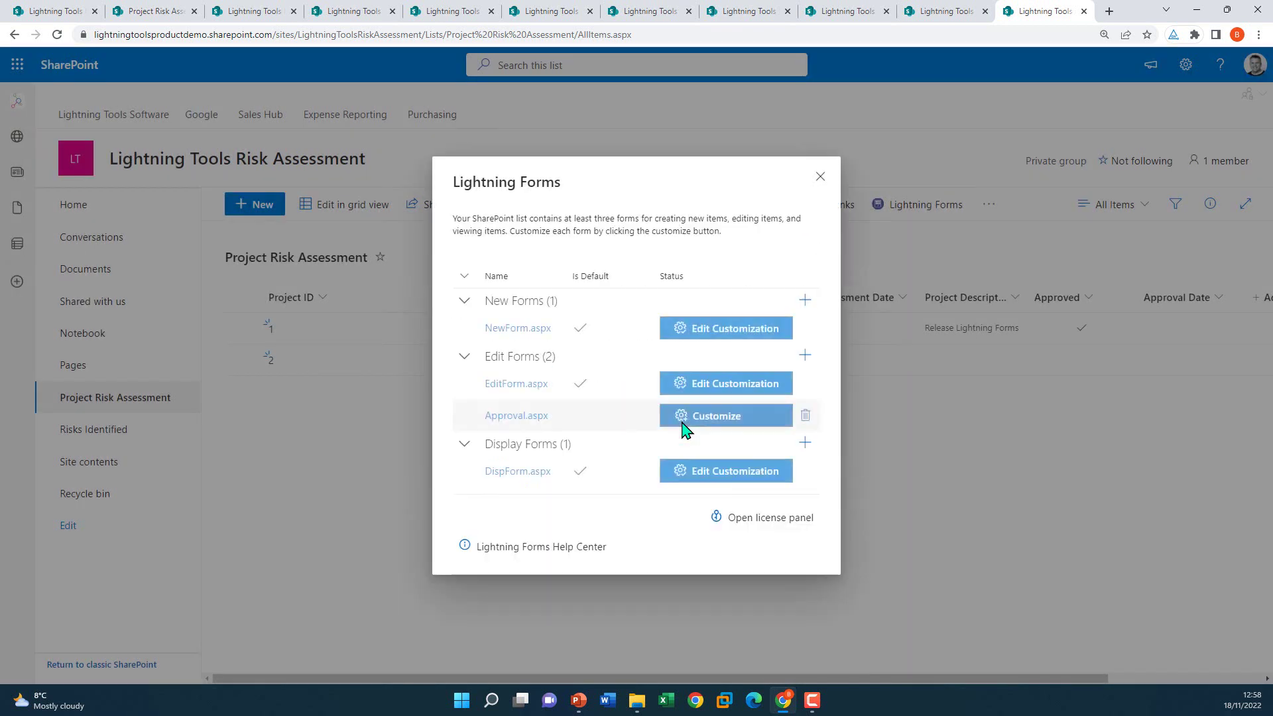
left_click(728, 416)
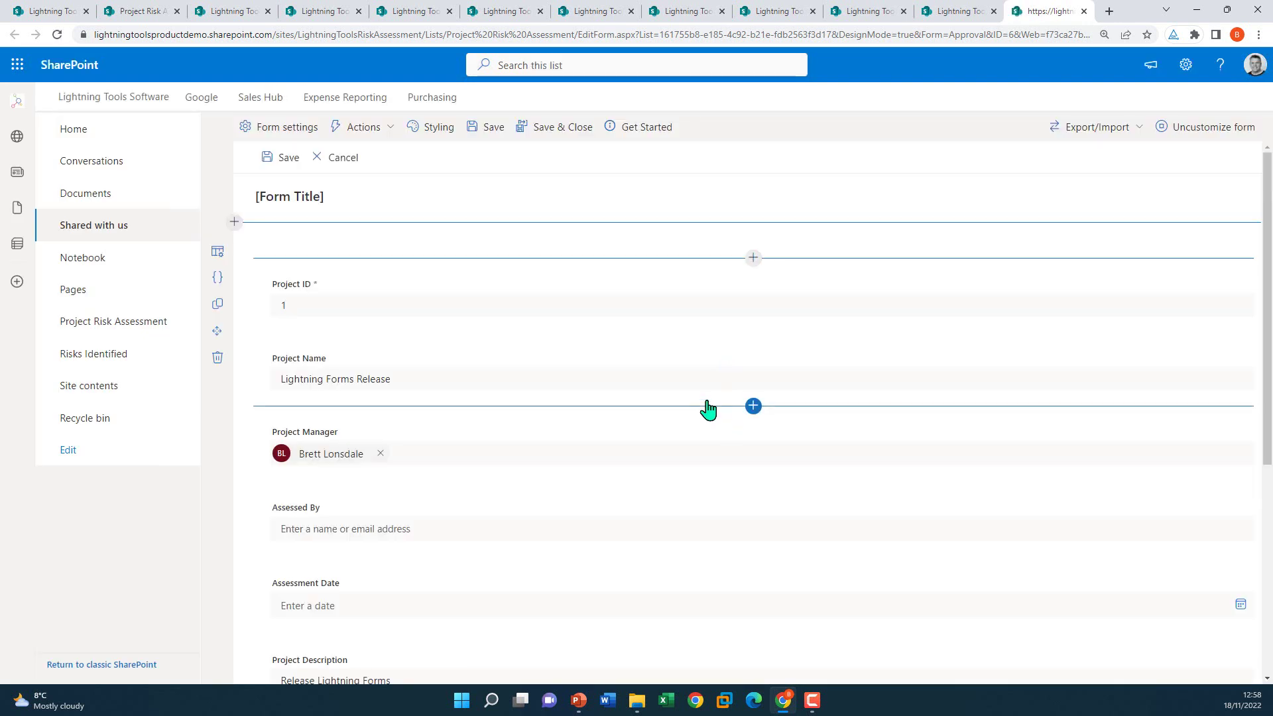
Step: Remove the Project Manager, Assessment Date and Project Description fields from the form
scroll(498, 368, "down", 2)
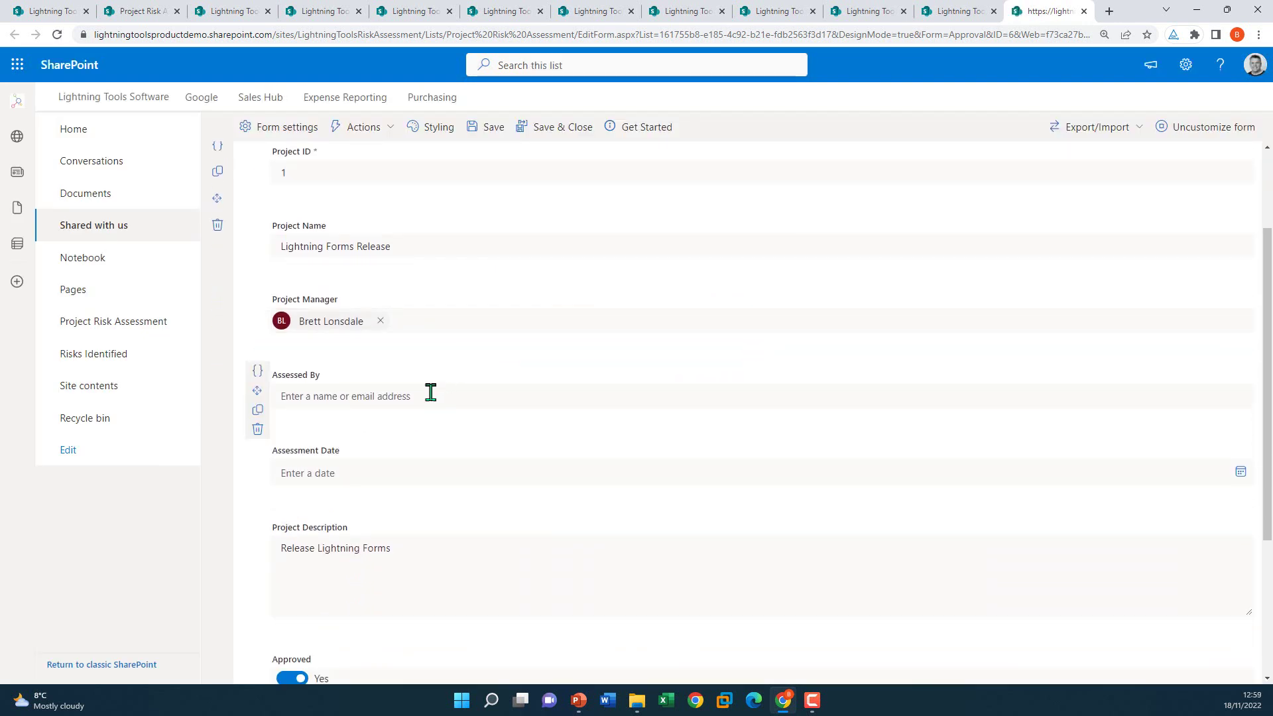
left_click(258, 354)
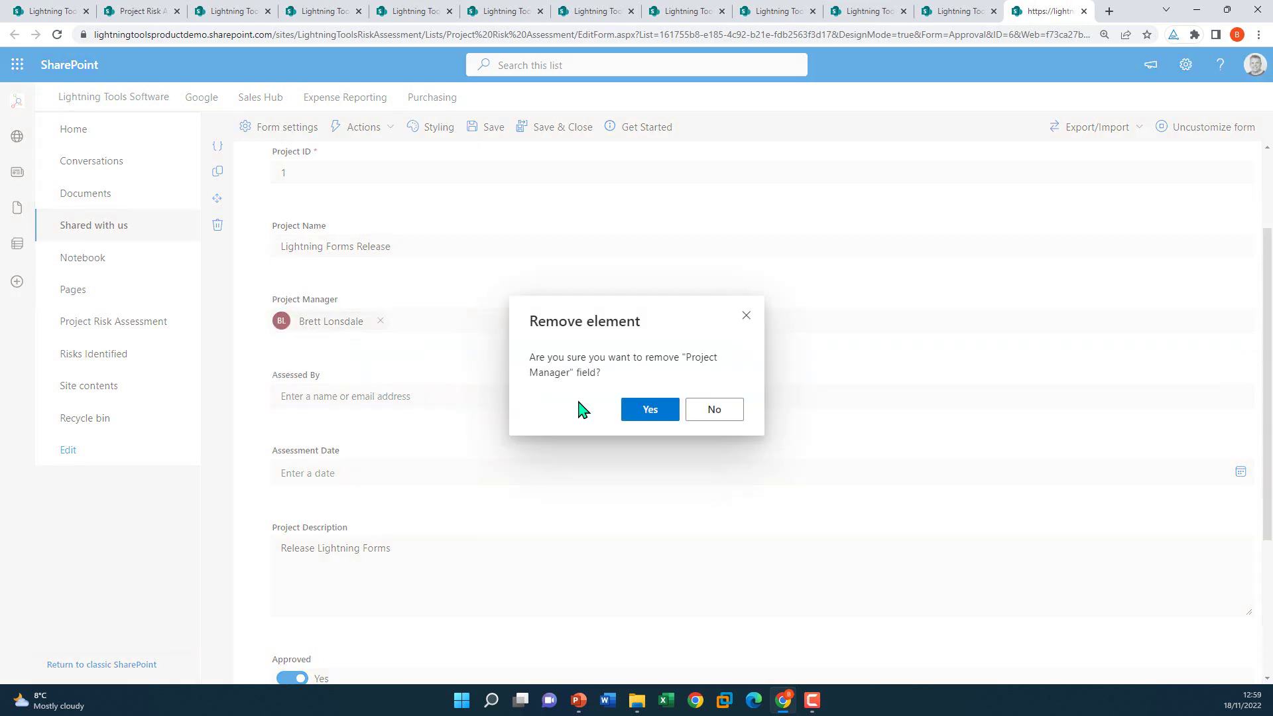
left_click(633, 411)
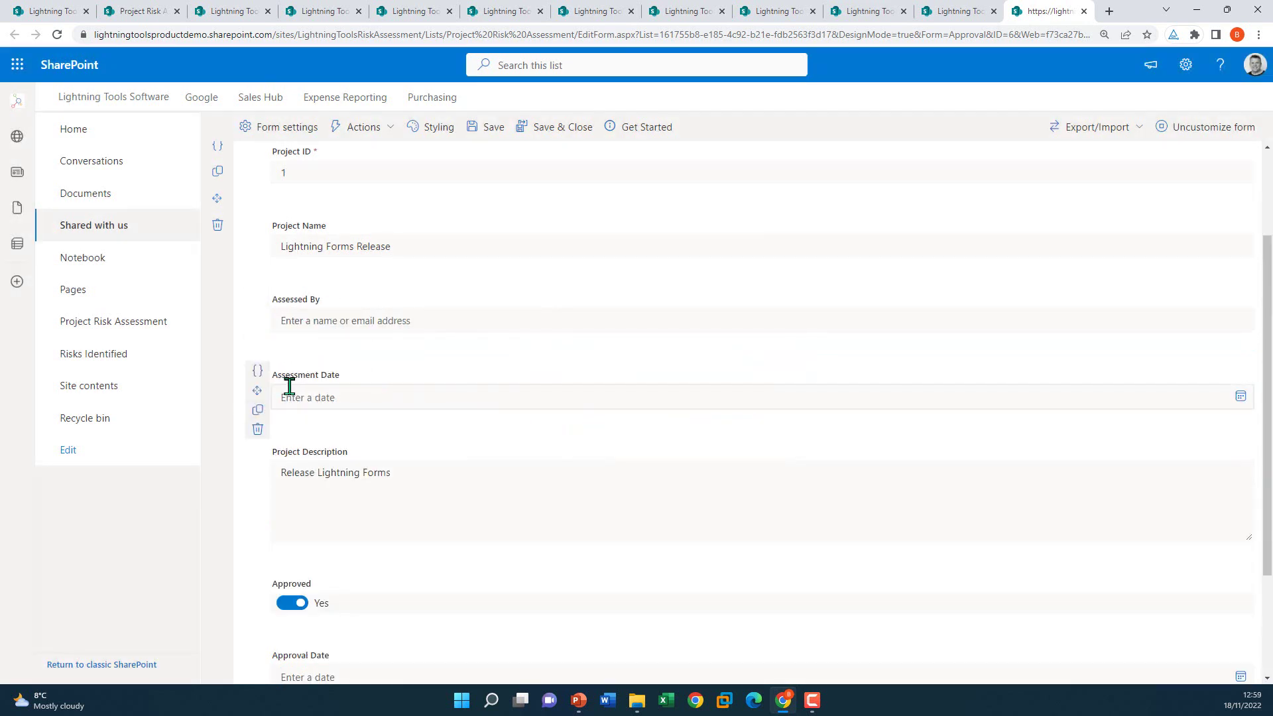
left_click(258, 429)
left_click(663, 416)
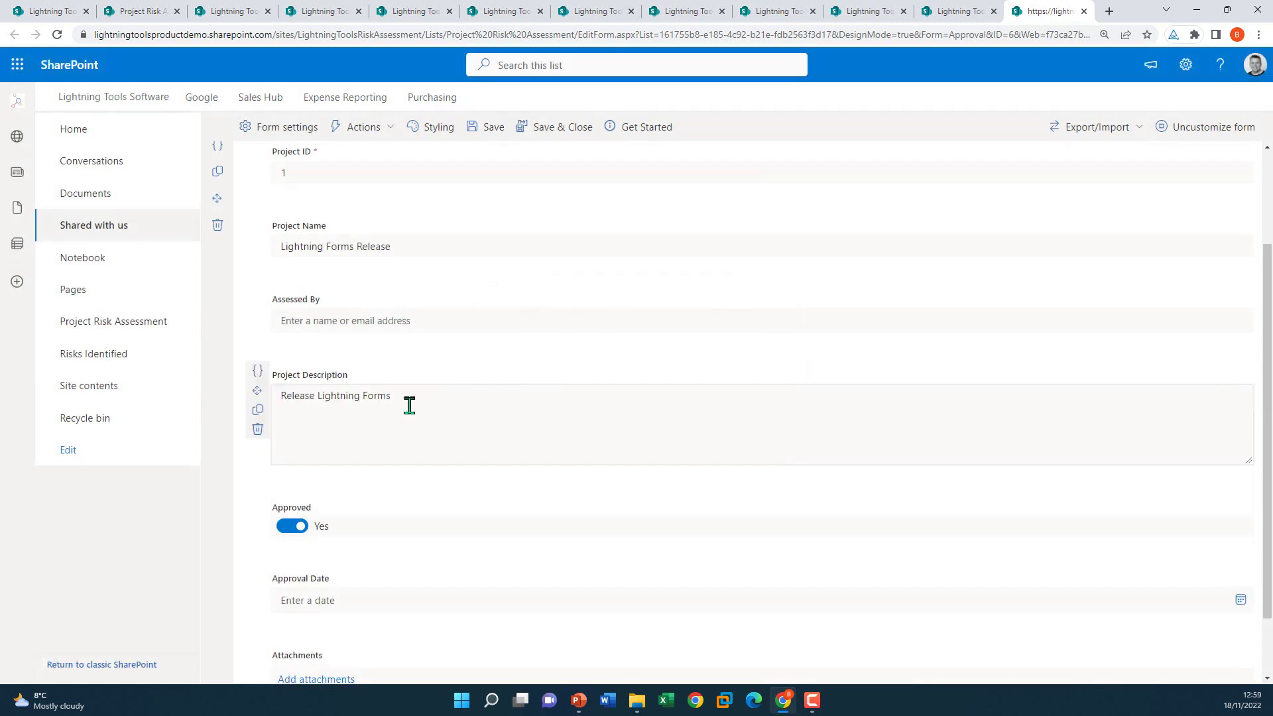
left_click(258, 429)
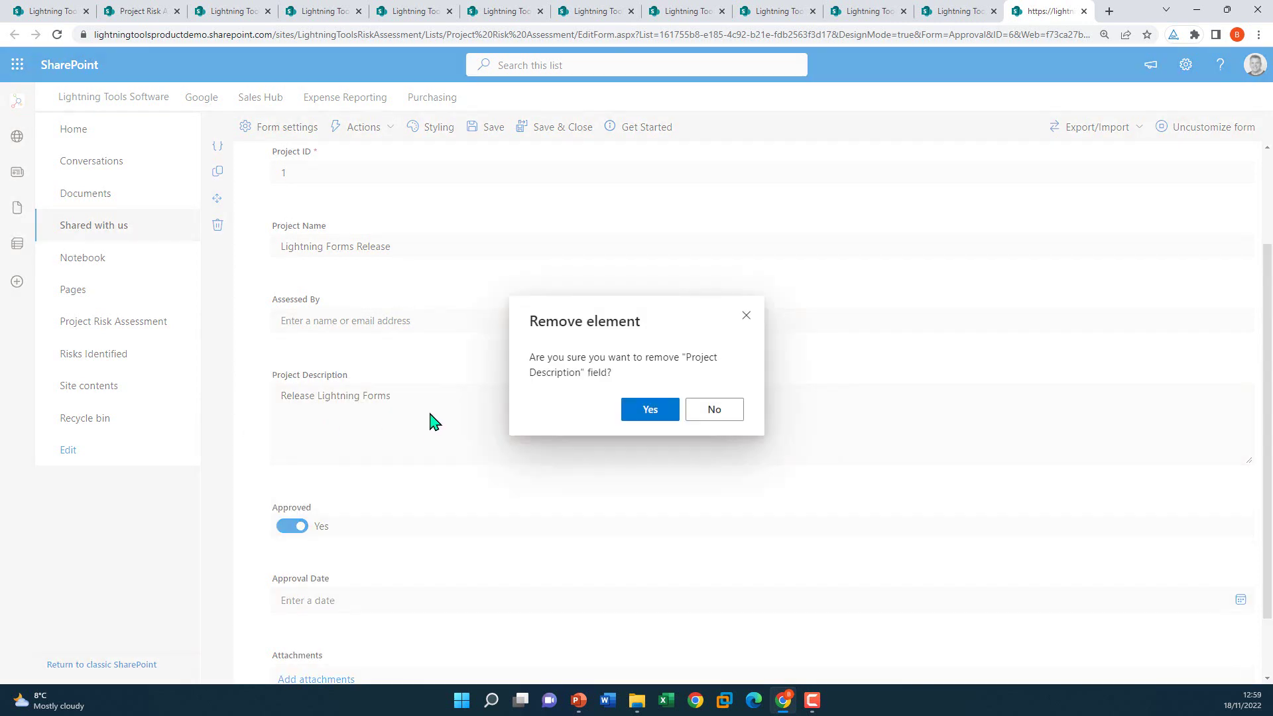
left_click(646, 411)
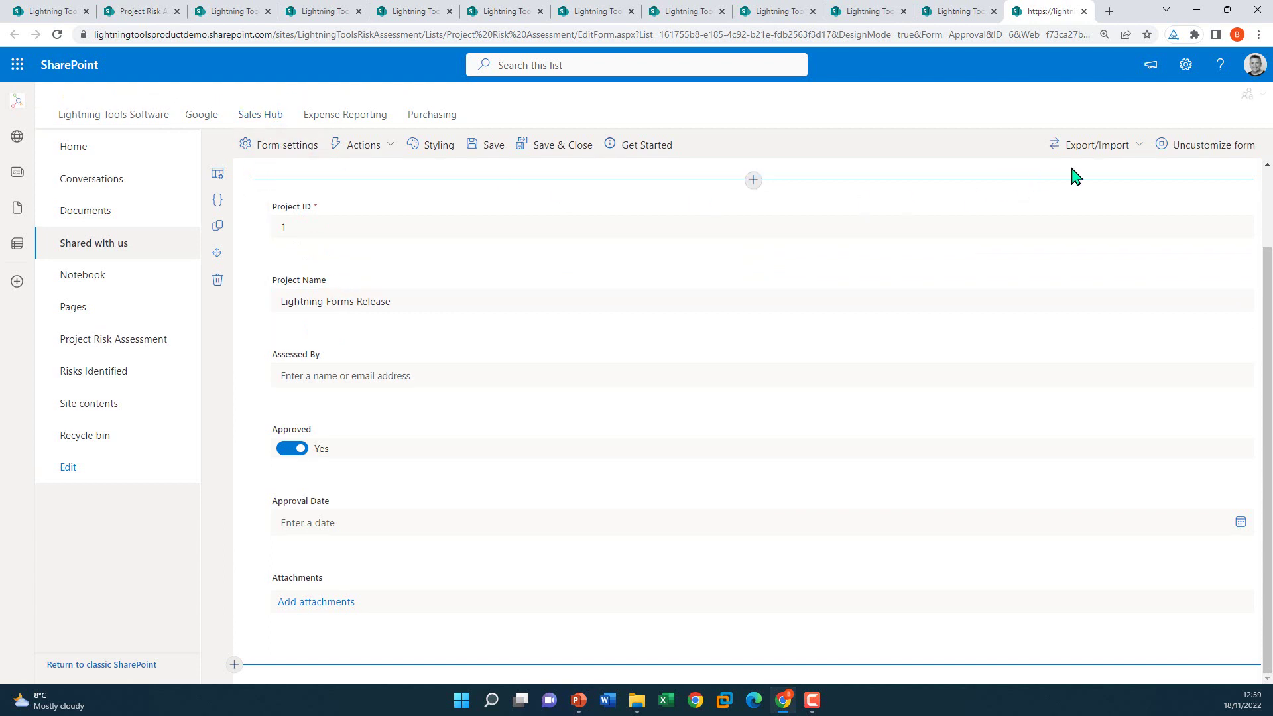
Step: Set the form to open in a Small panel and save the Approval form
left_click(251, 151)
left_click(1088, 199)
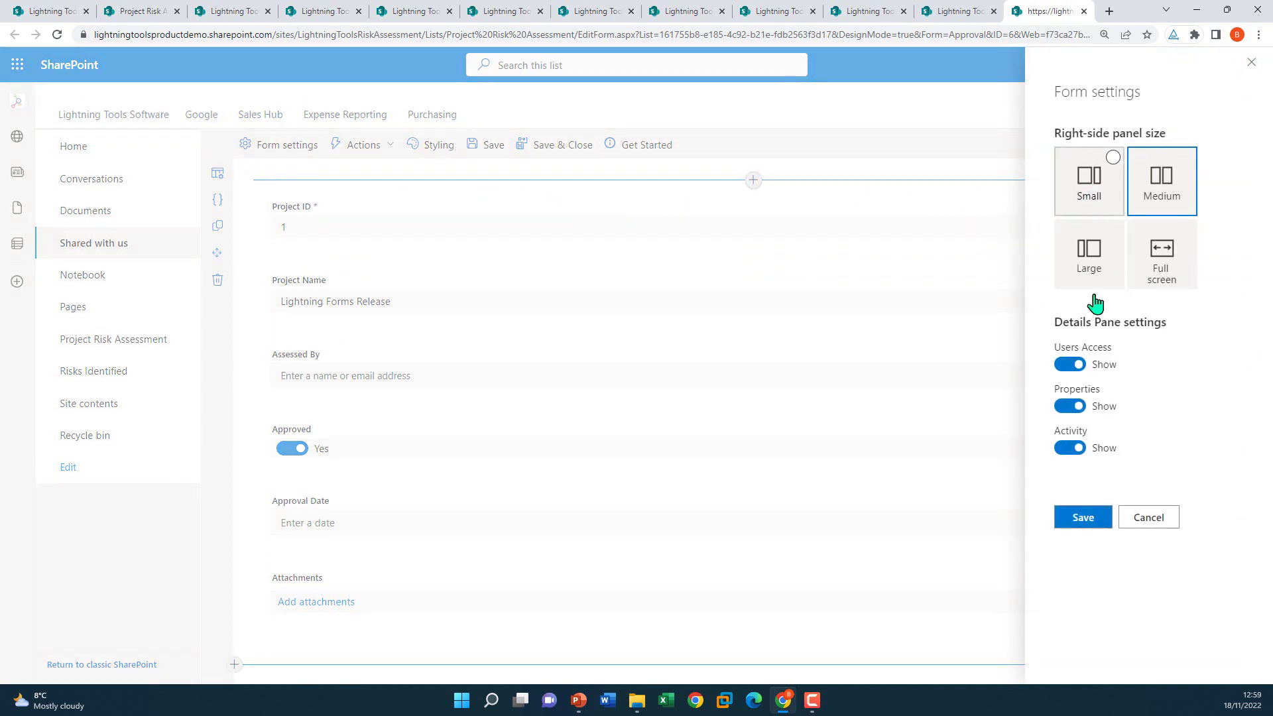
left_click(1083, 517)
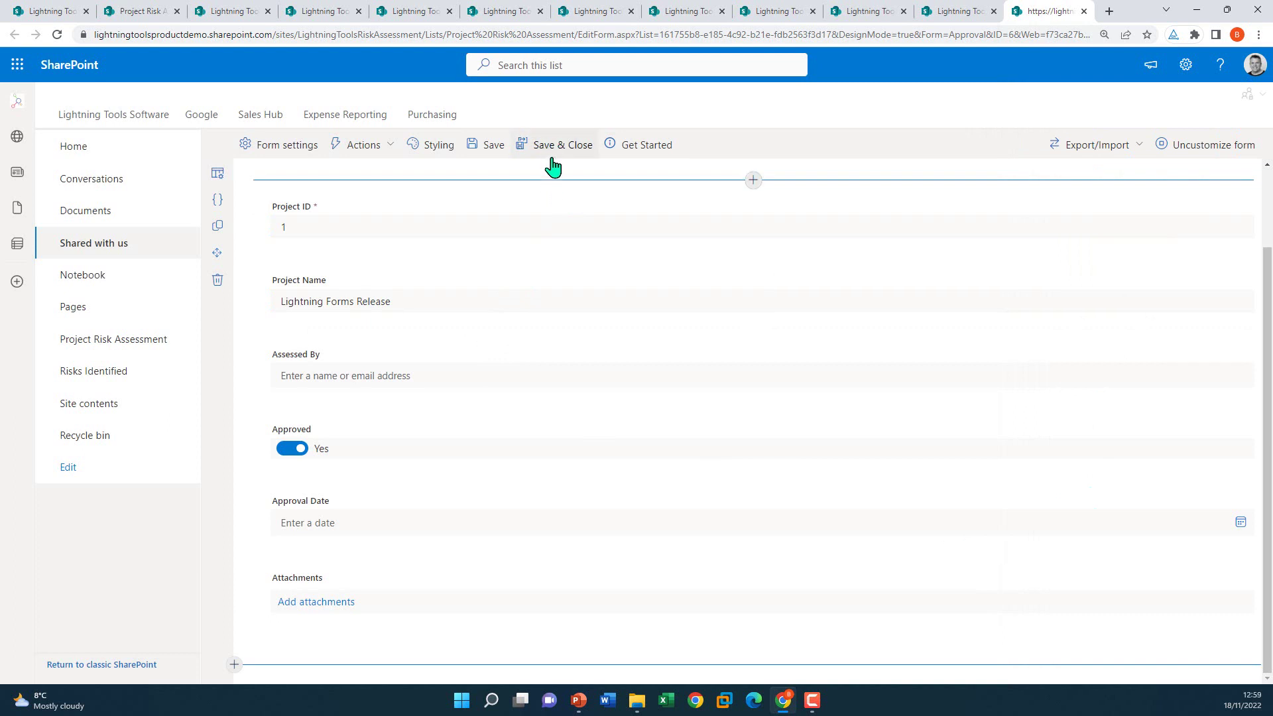
left_click(554, 169)
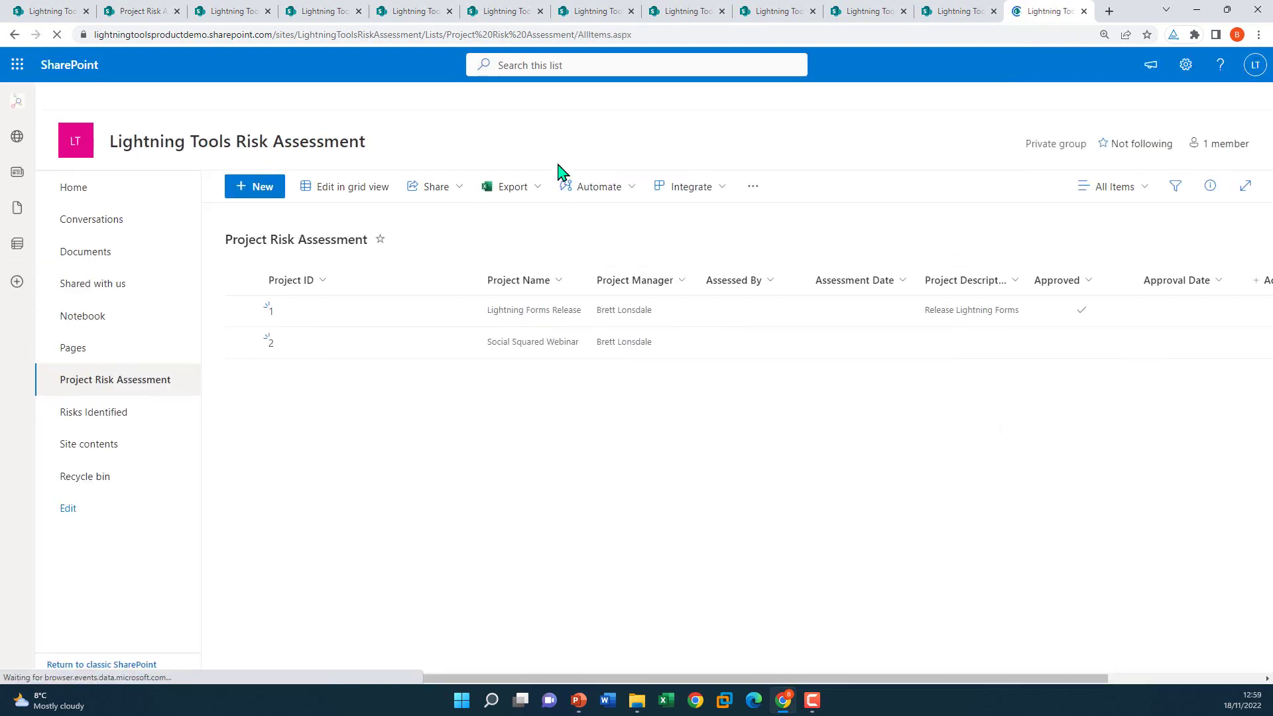
Step: Reload the list page and open the Lightning Forms overview showing Approval.aspx
left_click(752, 190)
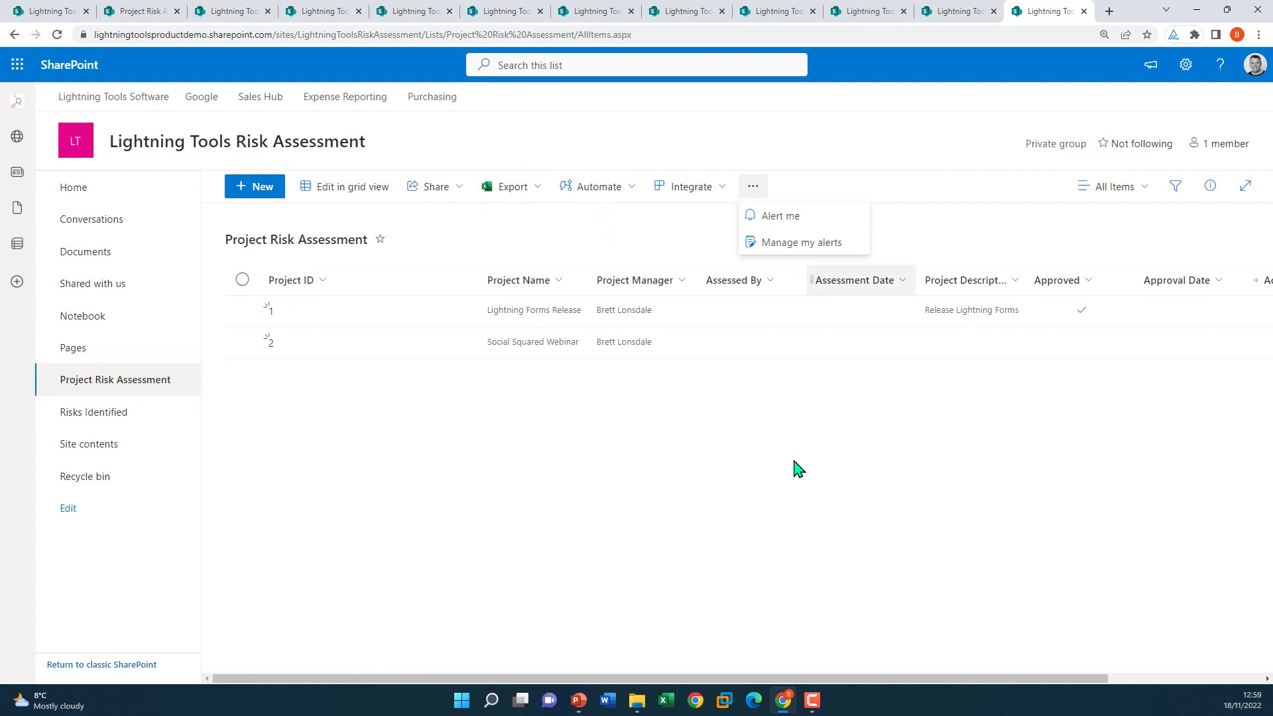
left_click(774, 545)
right_click(763, 462)
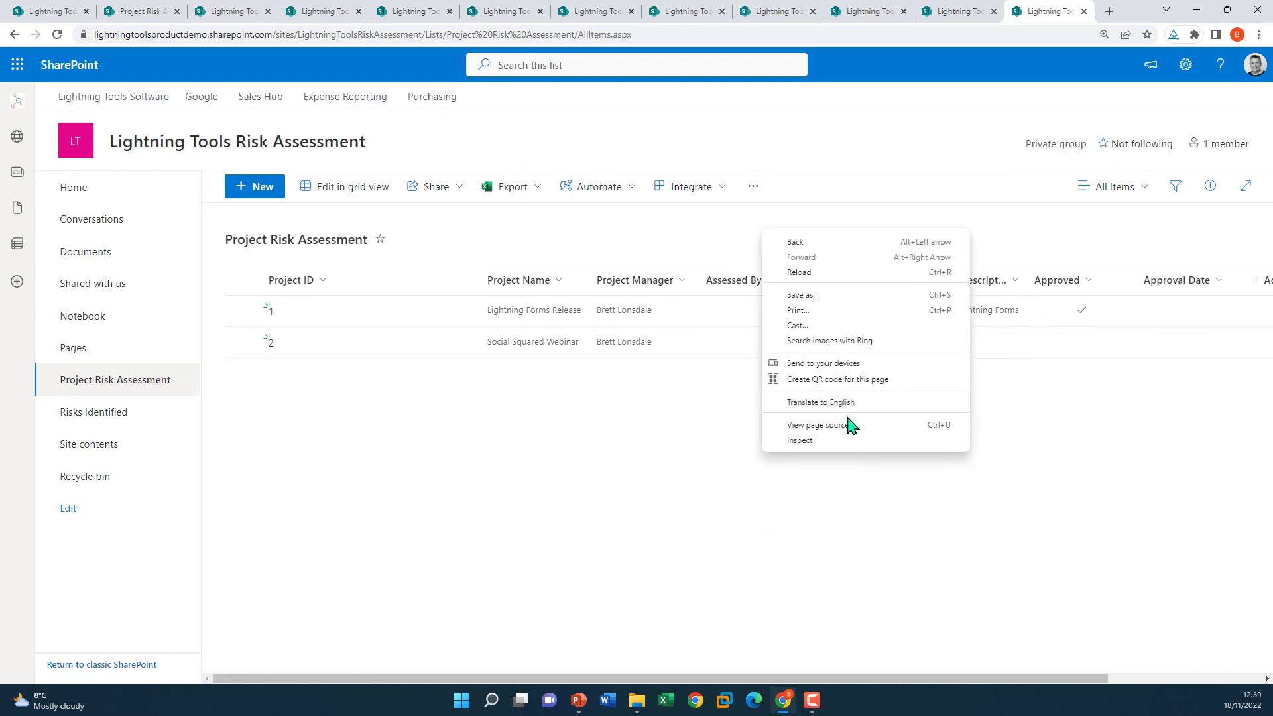
left_click(817, 270)
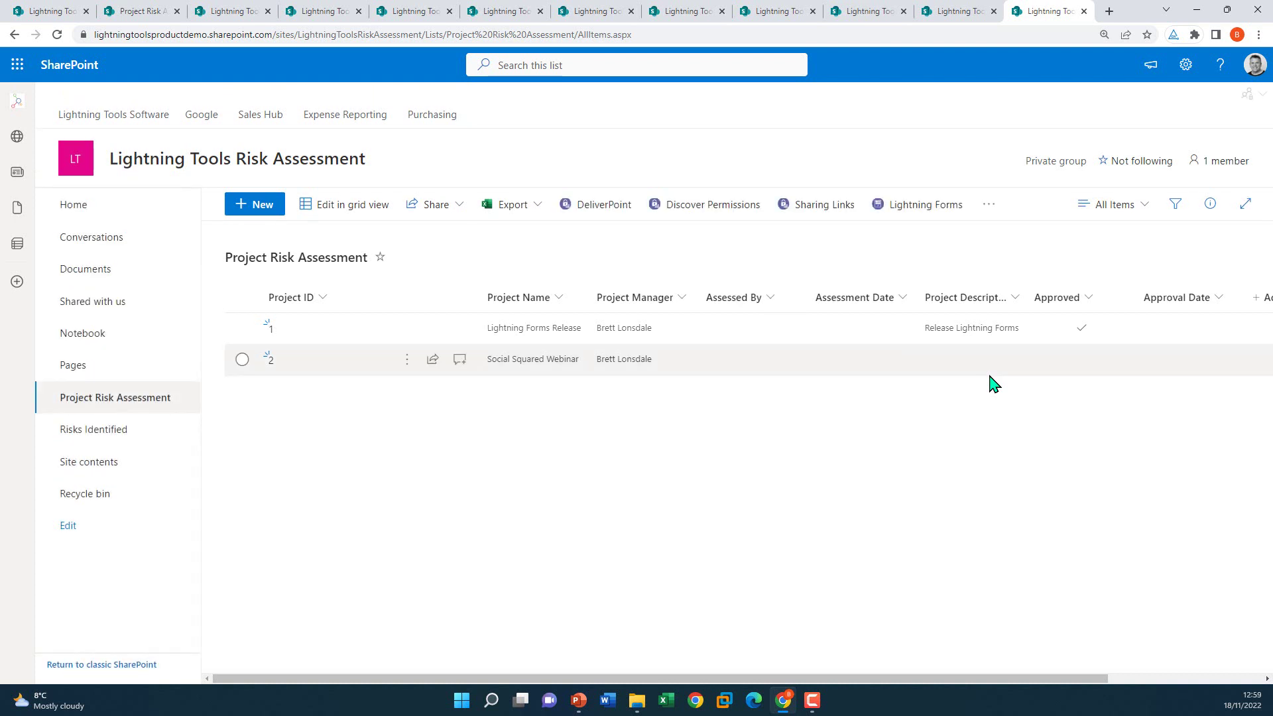
left_click(912, 211)
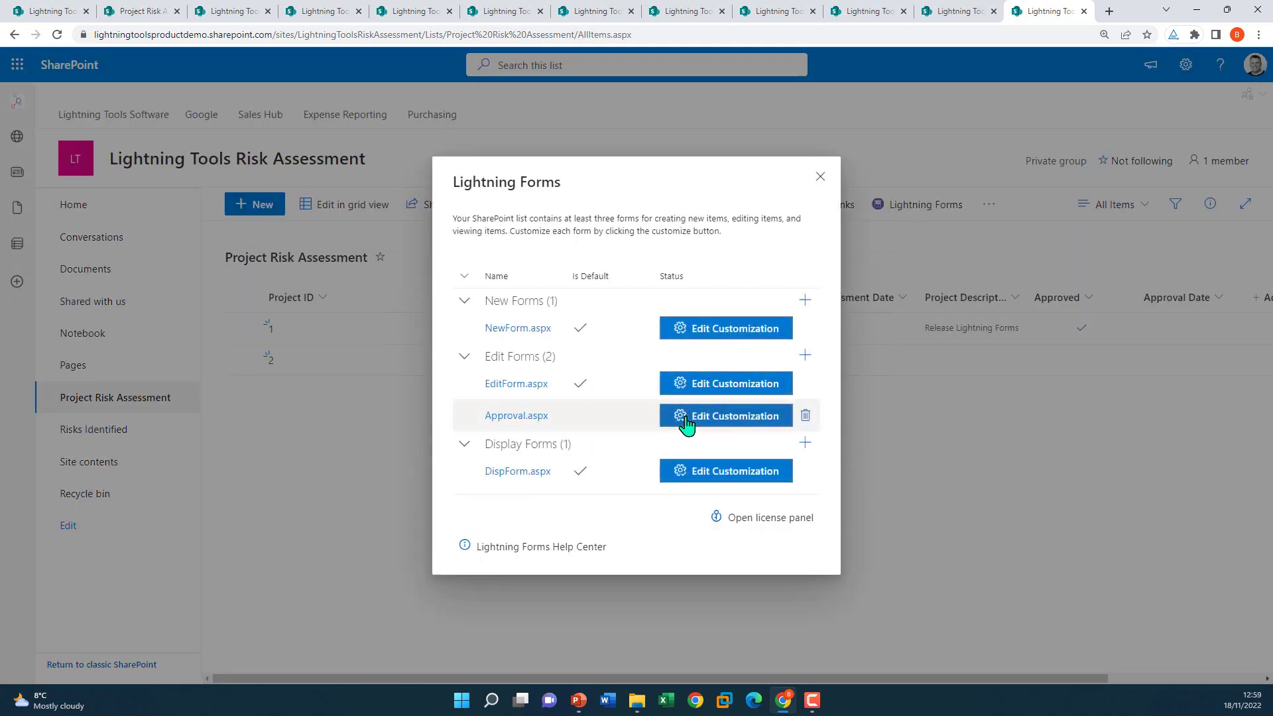
Step: Open EditForm.aspx in the designer and edit its Approve command-bar action
left_click(756, 393)
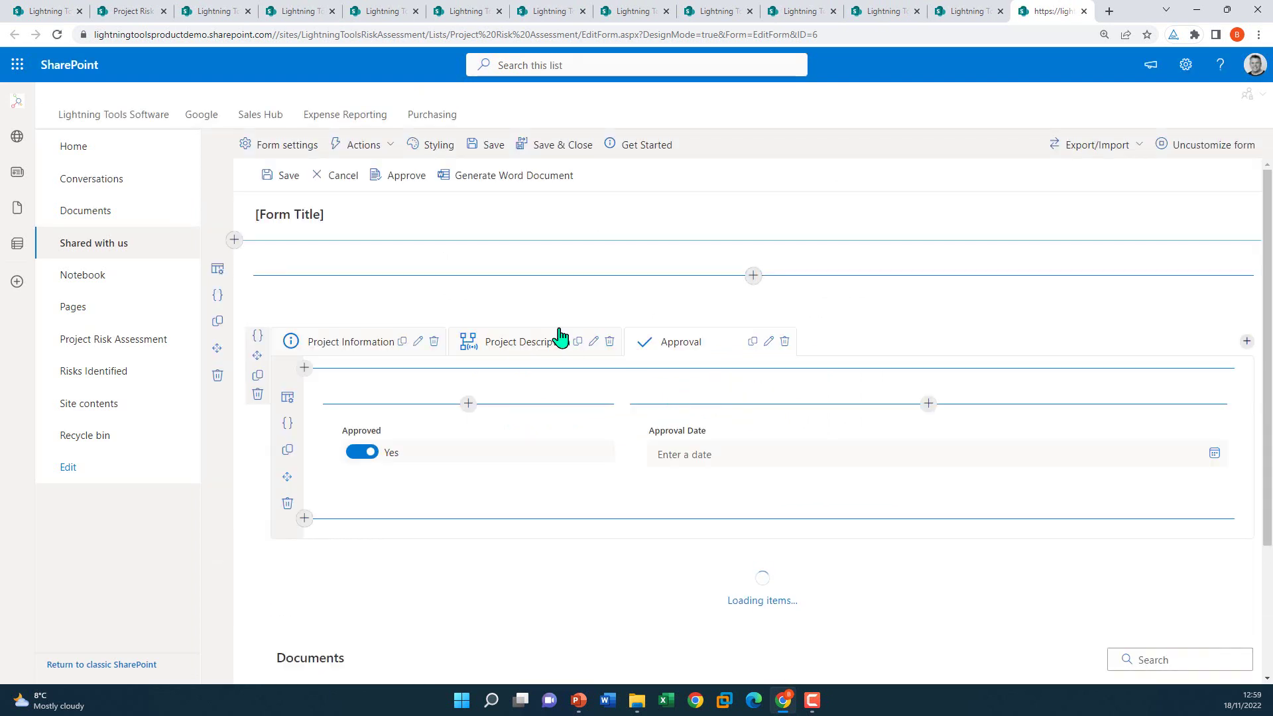
left_click(361, 146)
left_click(421, 178)
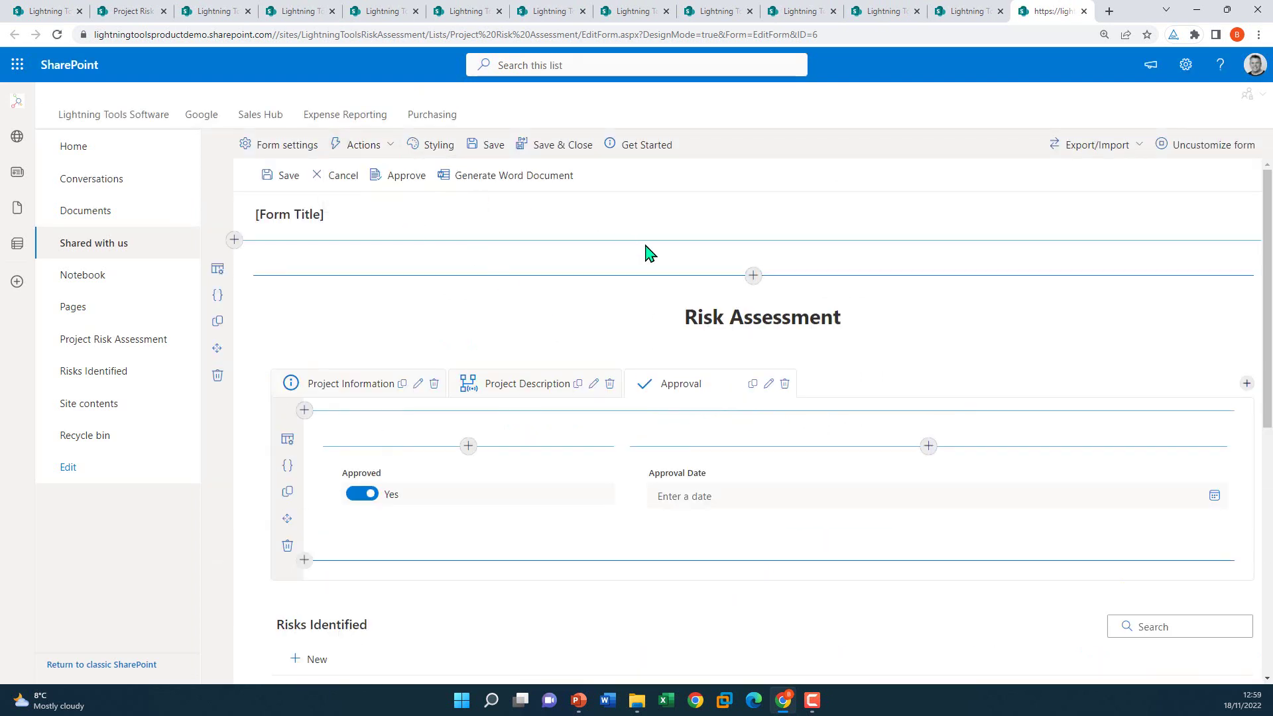
left_click(1233, 197)
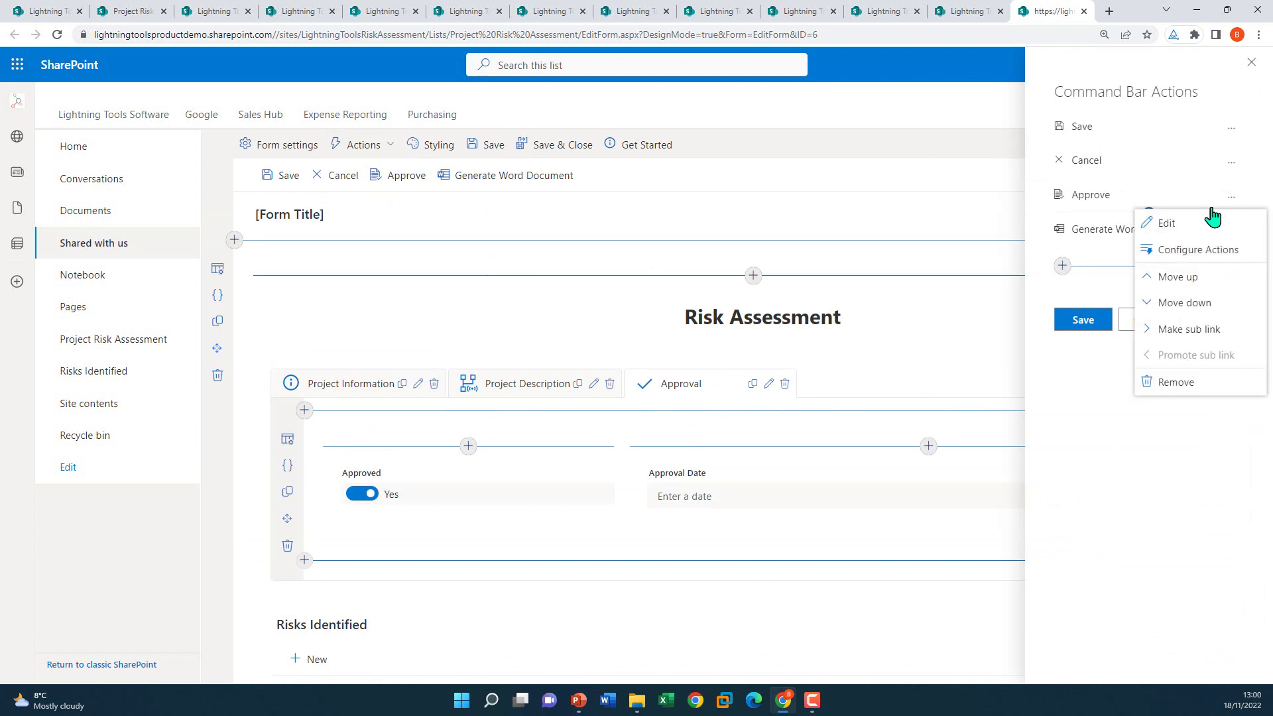
left_click(1212, 219)
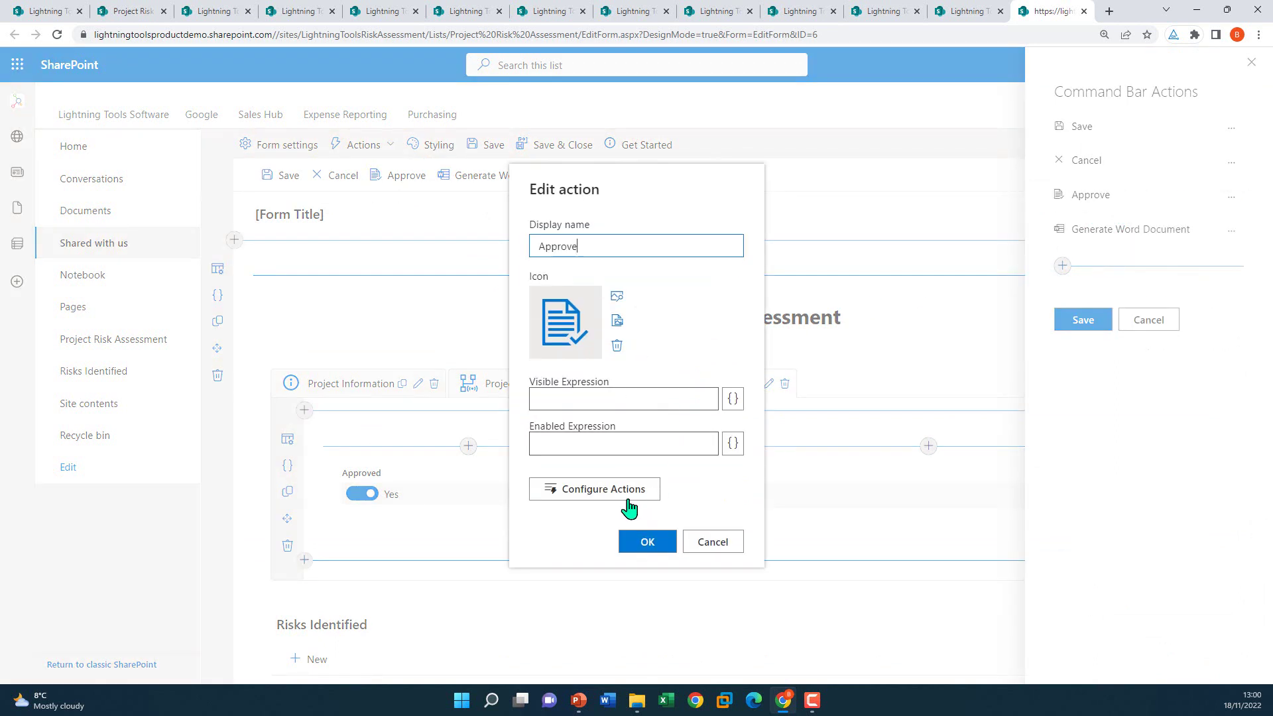
Step: Replace the Set field value step with an Open form step placed above Save form
left_click(629, 498)
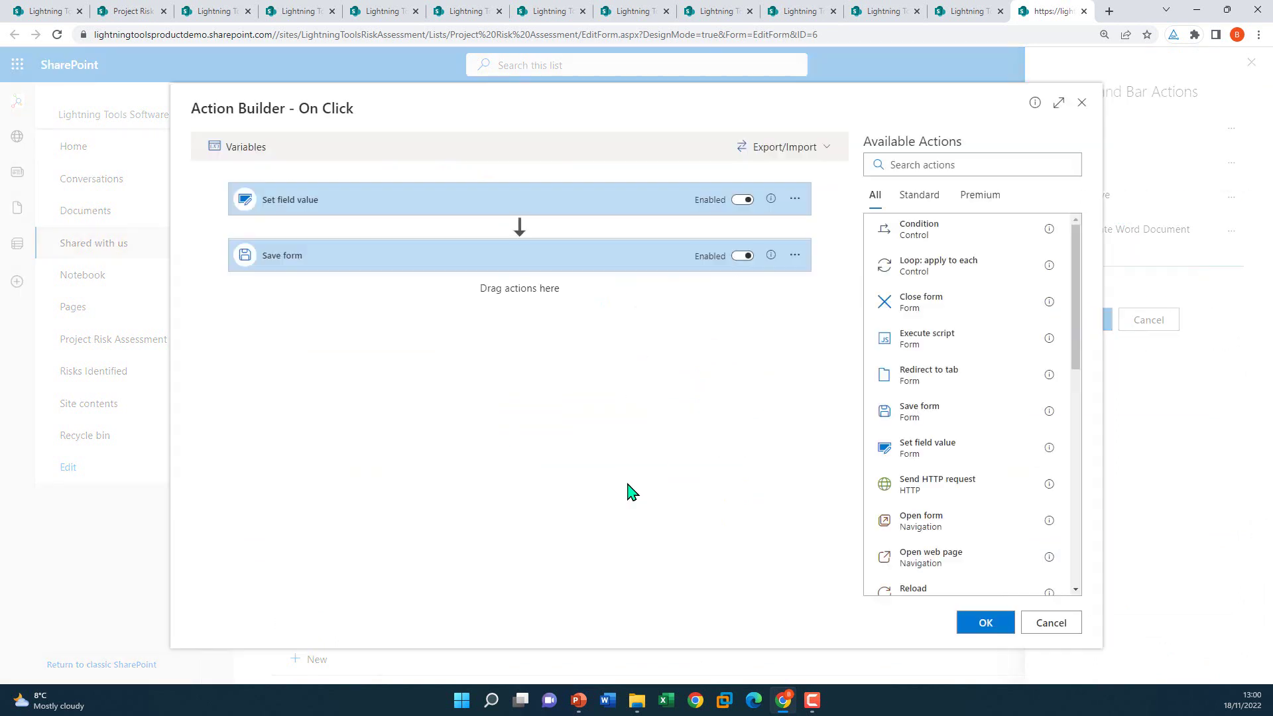
left_click(795, 199)
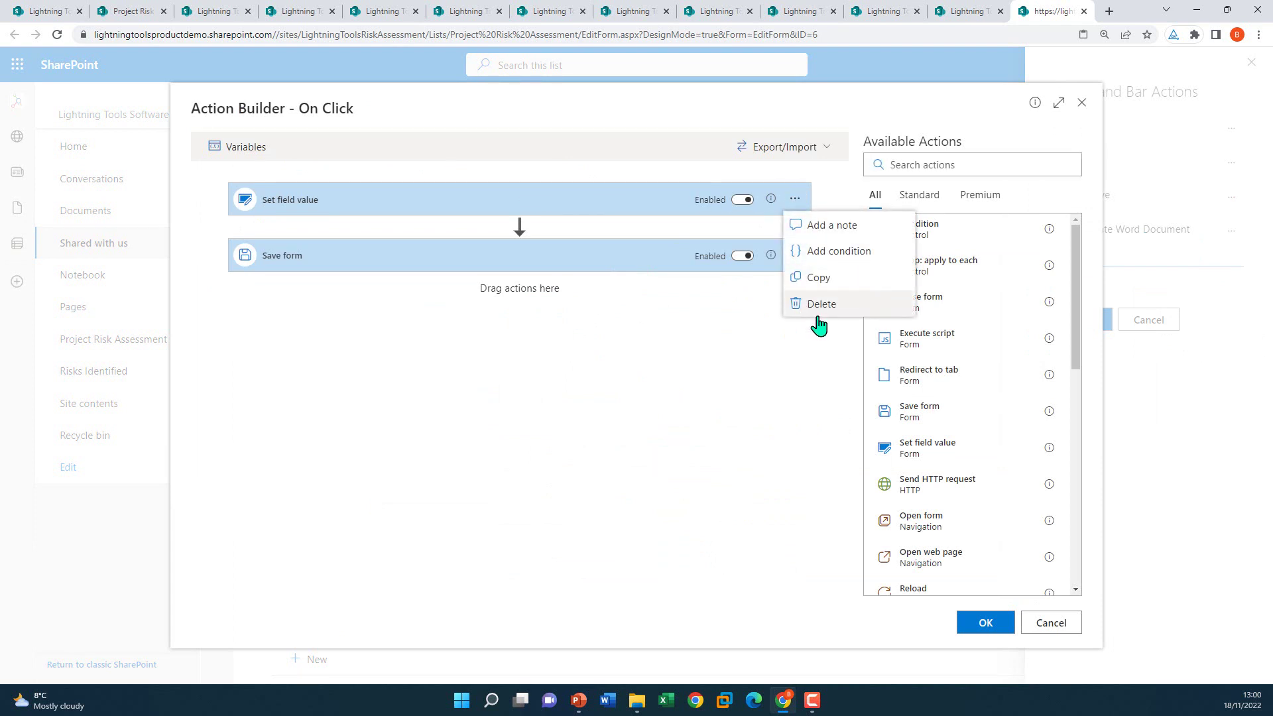
left_click(817, 305)
left_click(669, 404)
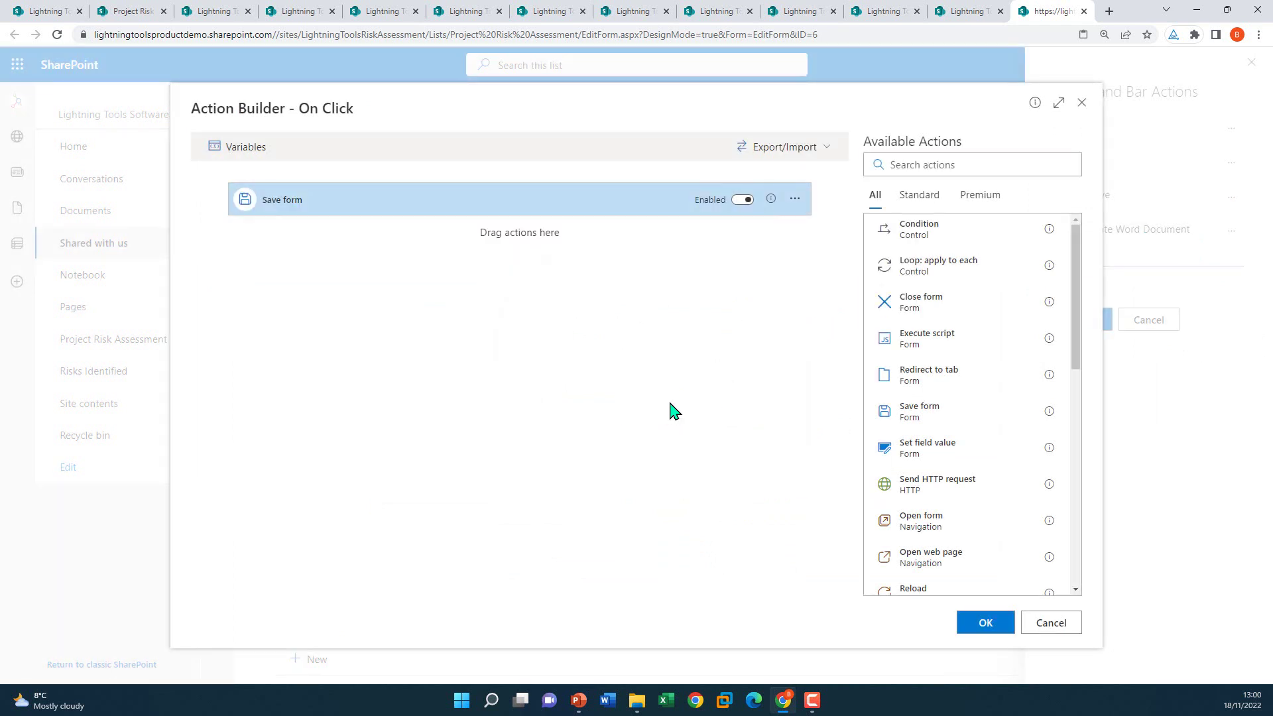
left_click(945, 527)
left_click_drag(398, 249, 395, 171)
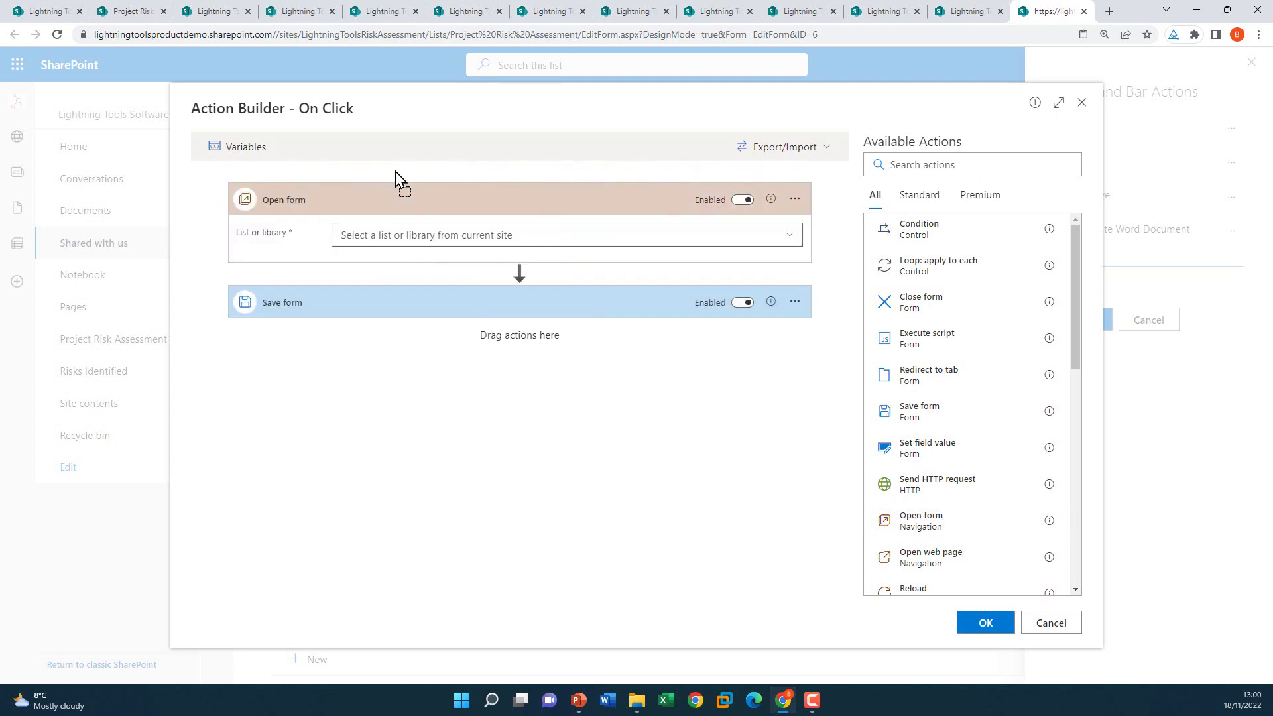
Step: Point Open form at Project Risk Assessment's Approval.aspx, item [[ID]], in a Small panel, and save
left_click(729, 239)
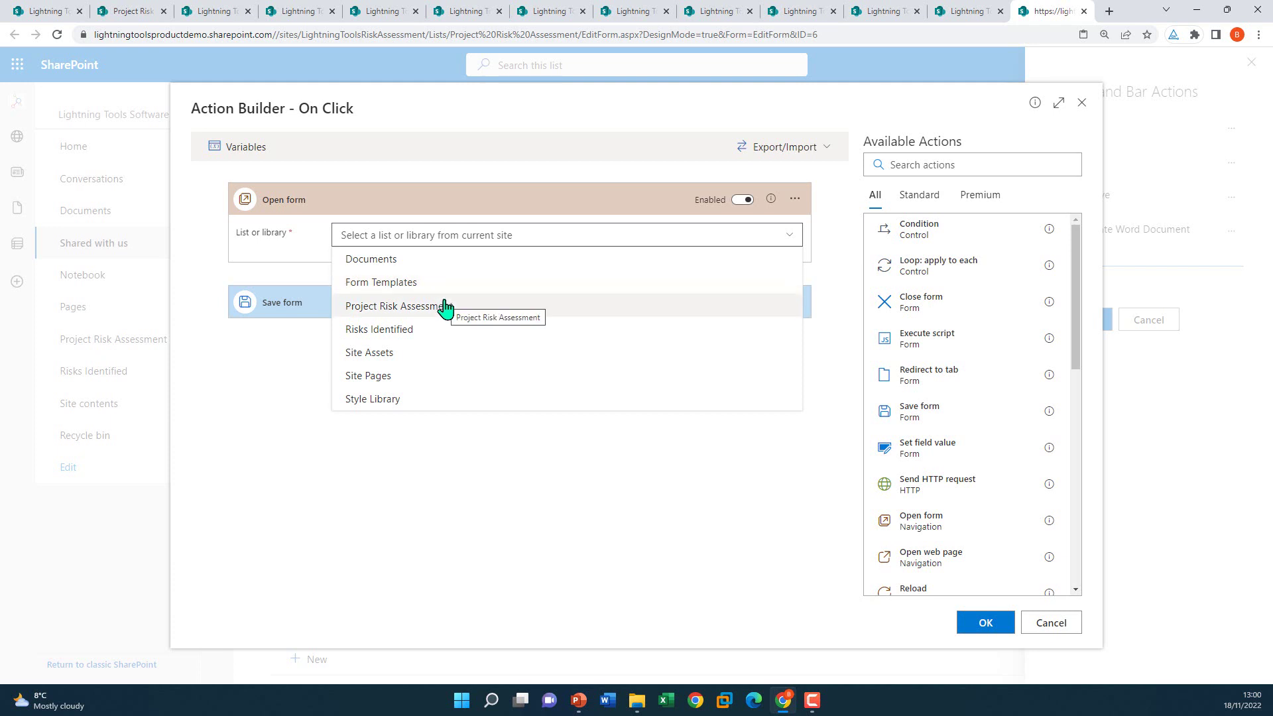
left_click(444, 306)
left_click(507, 271)
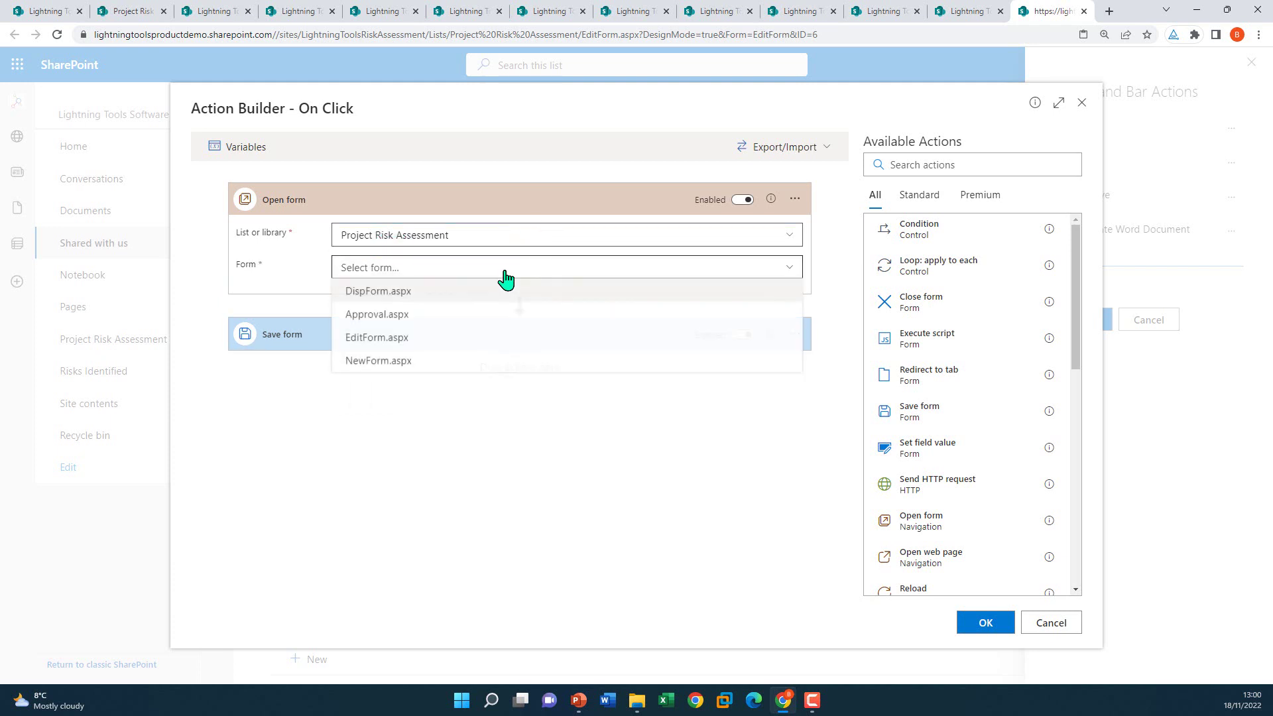
left_click(395, 316)
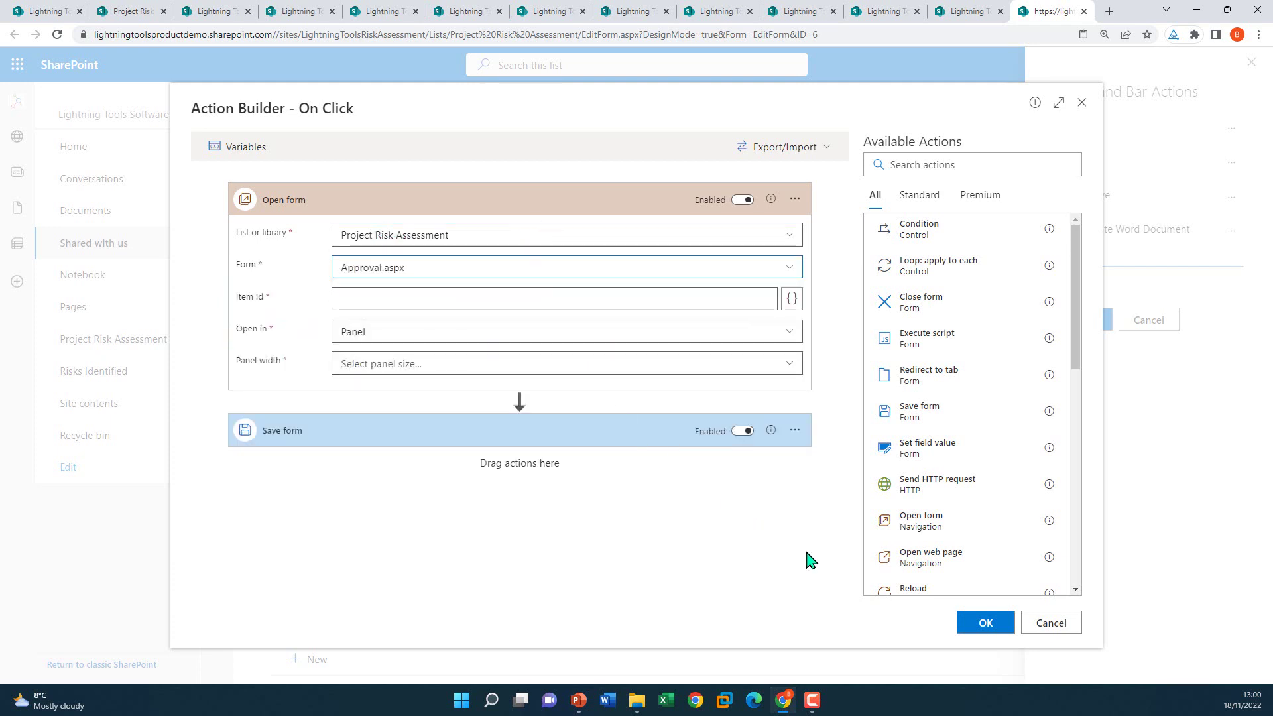
left_click(734, 296)
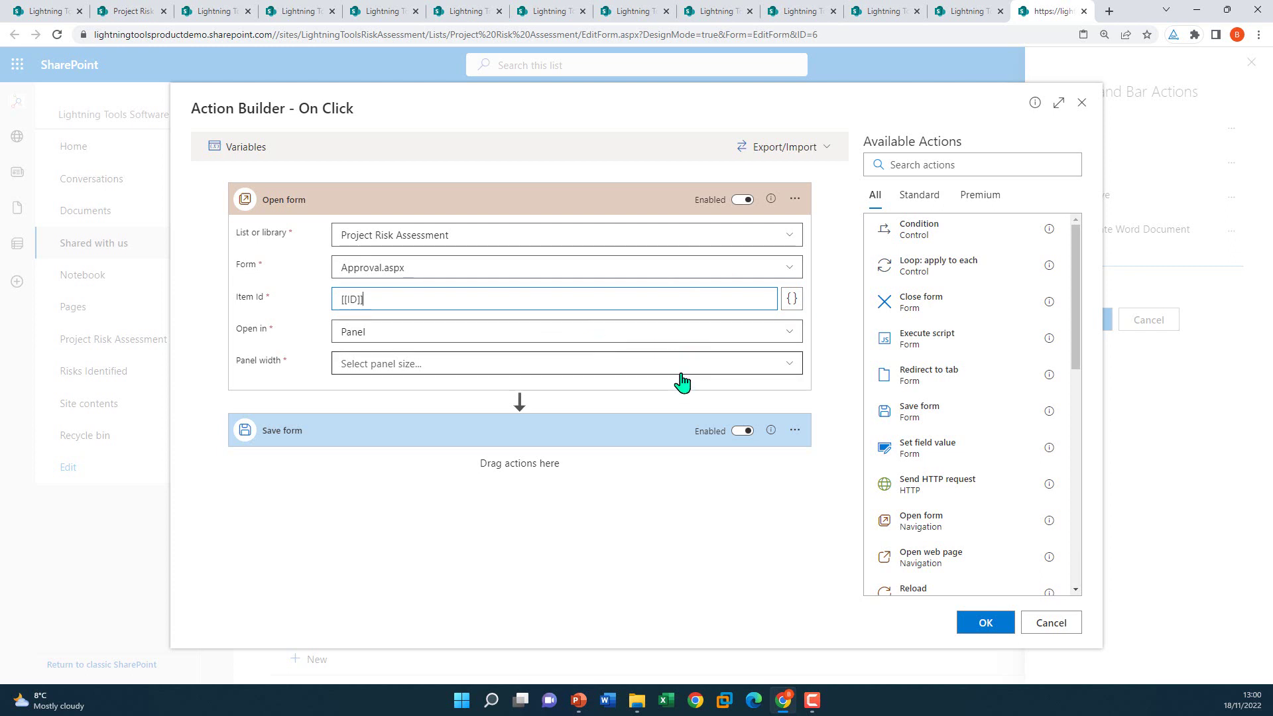
left_click(650, 369)
key("Return")
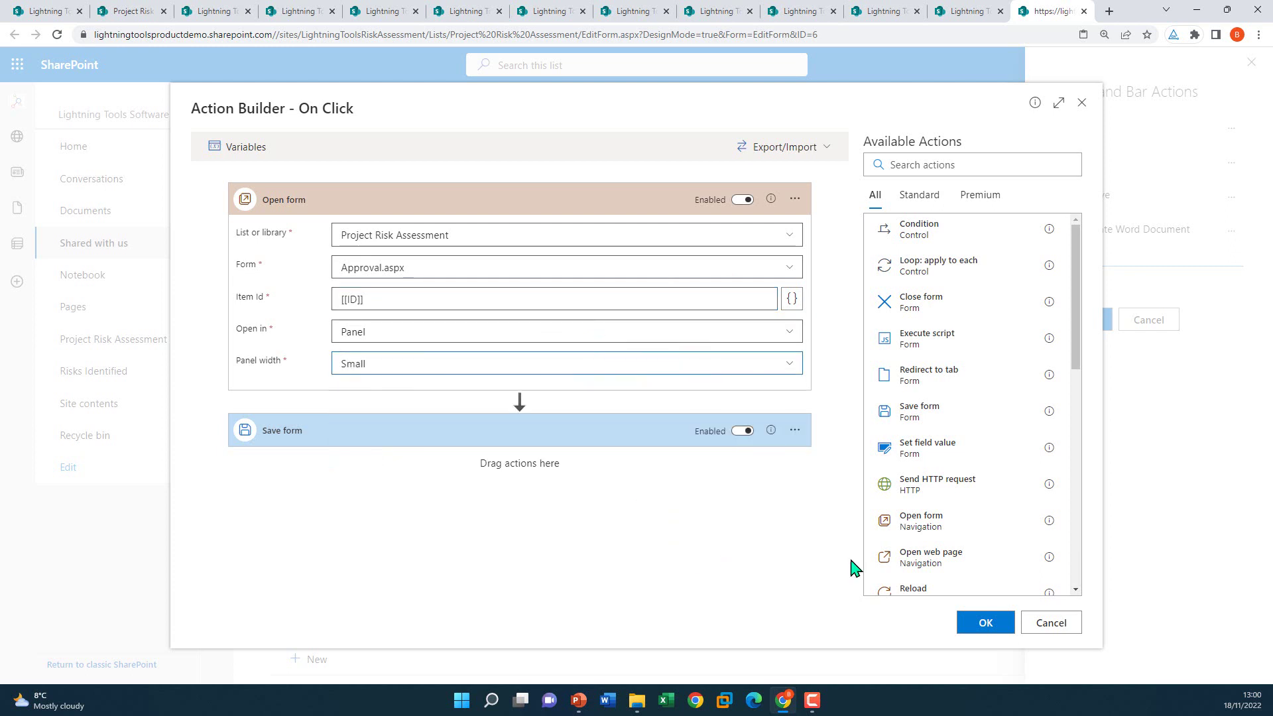
left_click(986, 623)
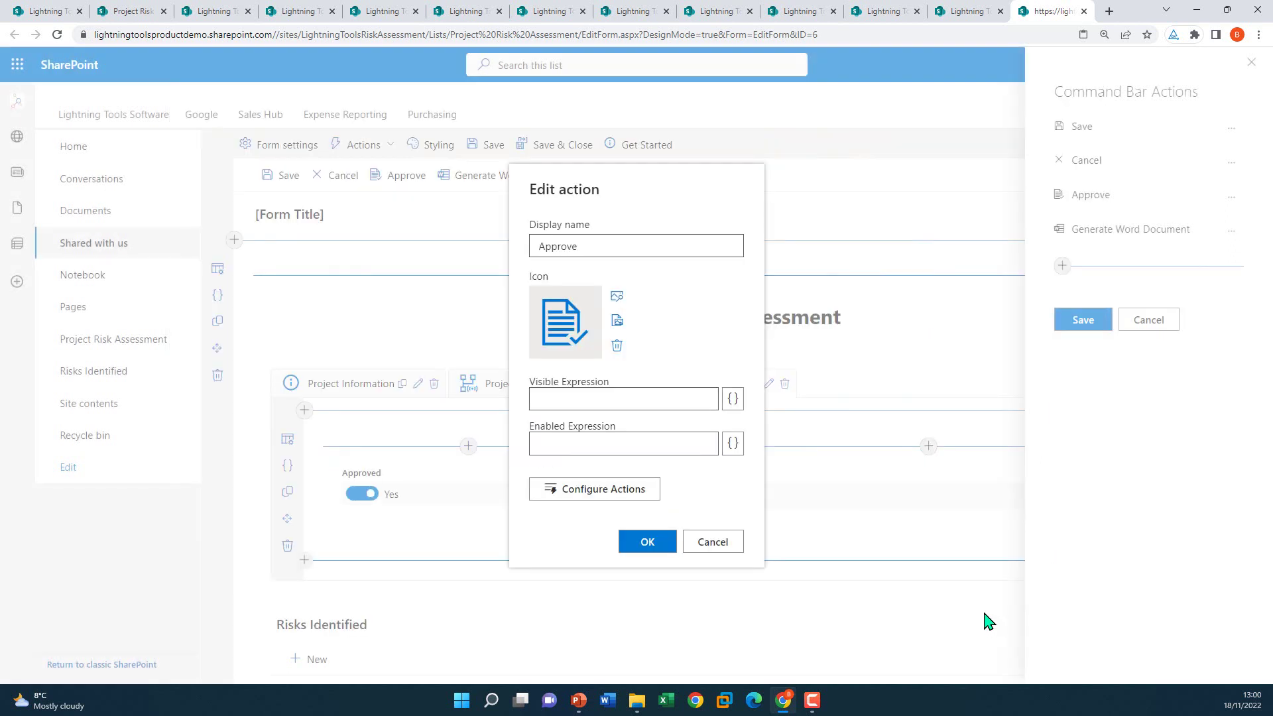
left_click(777, 472)
left_click(1082, 320)
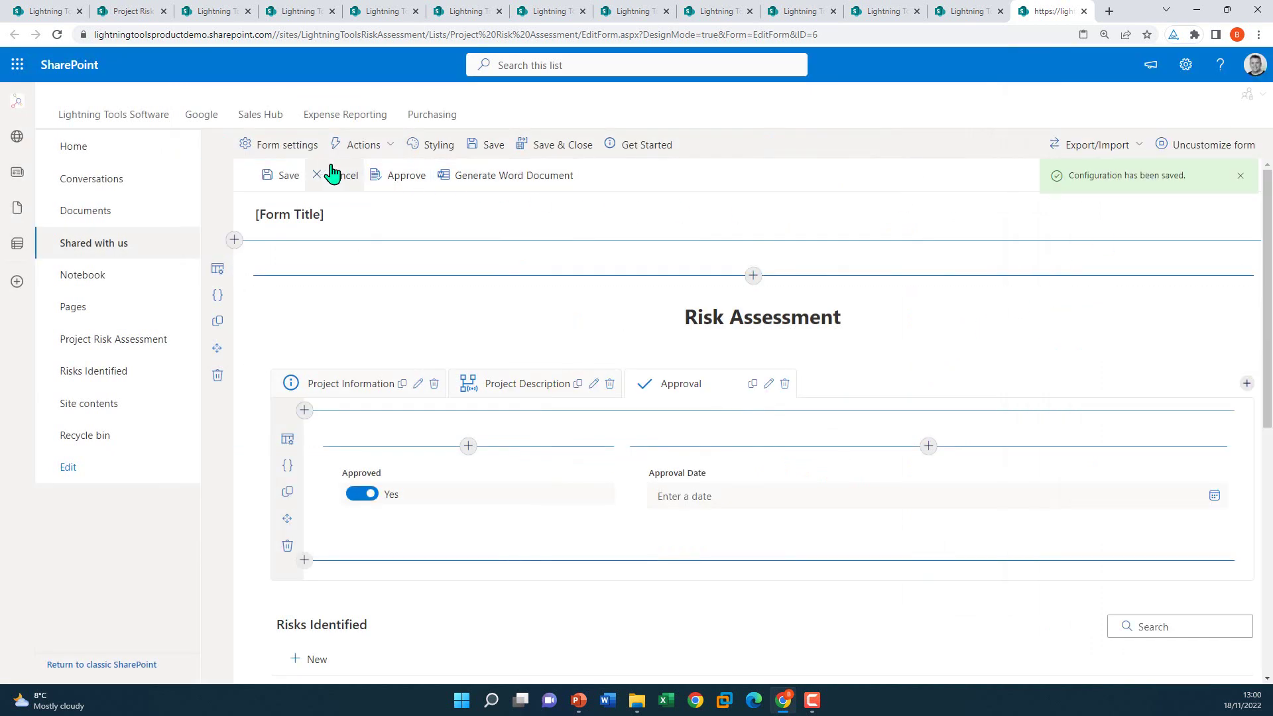
Step: Save the customised form, open project 1 in the edit form, and run Approve
left_click(560, 145)
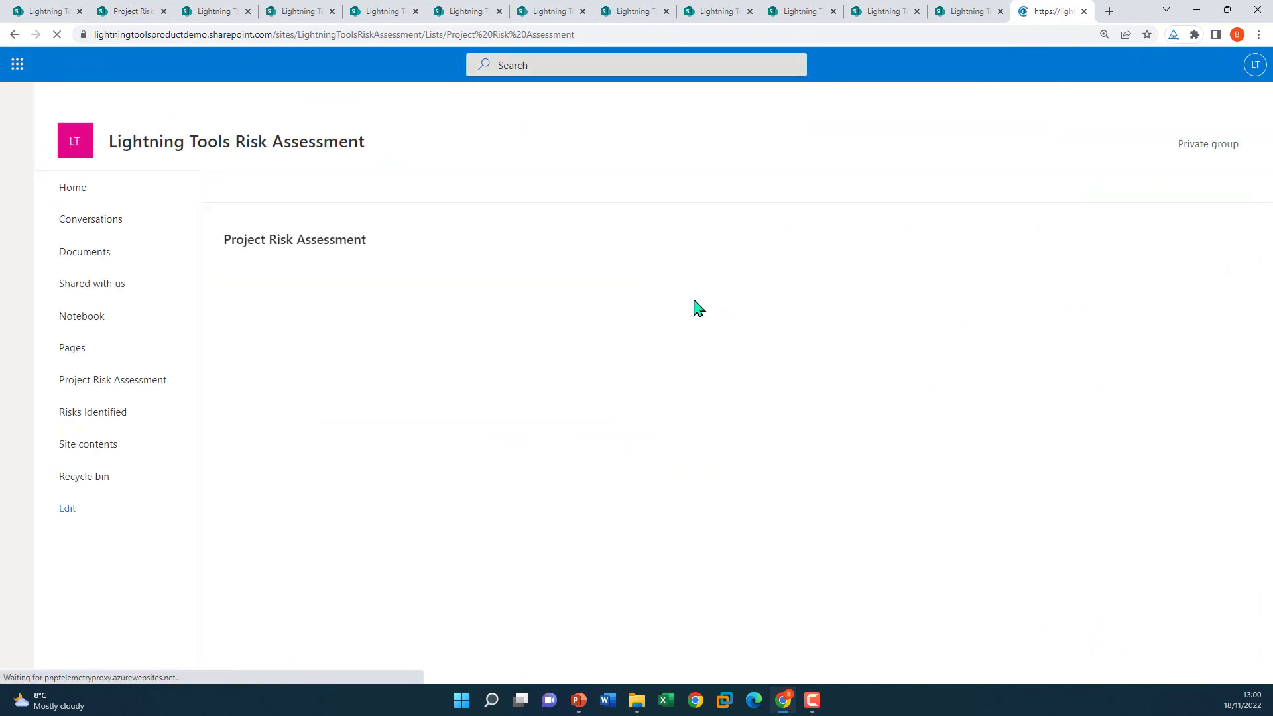
left_click(411, 317)
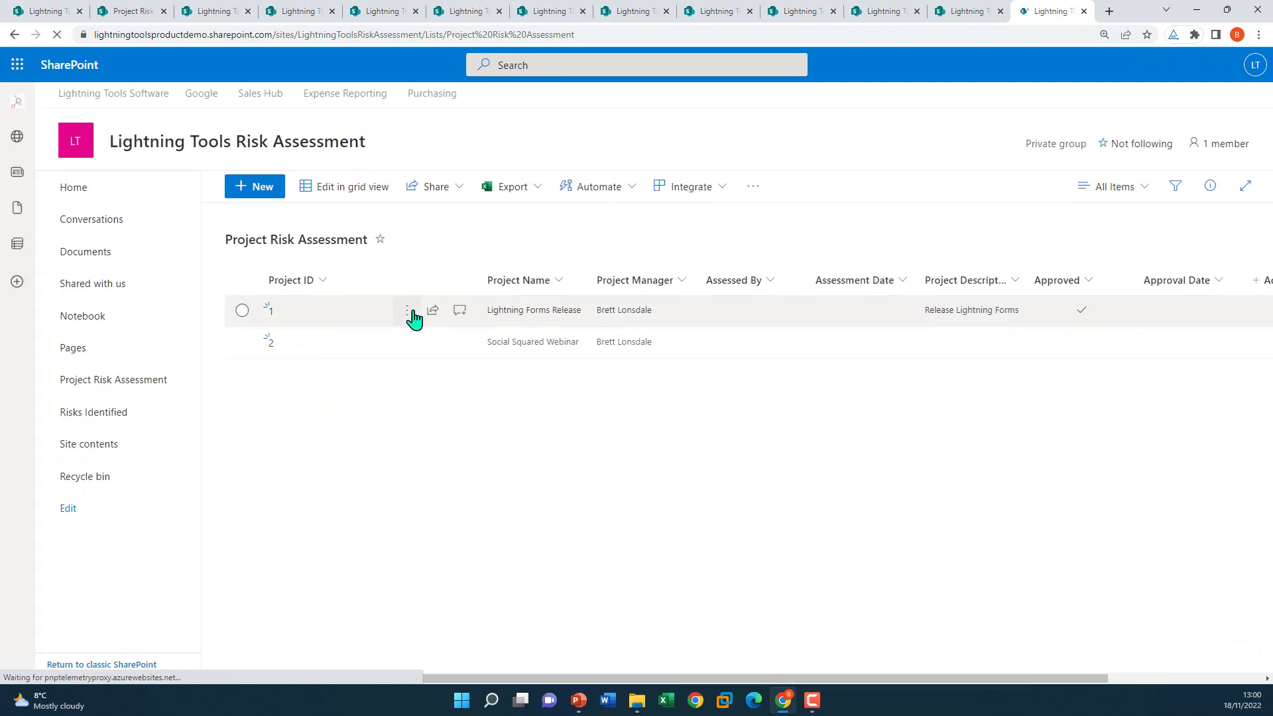
left_click(410, 316)
left_click(432, 333)
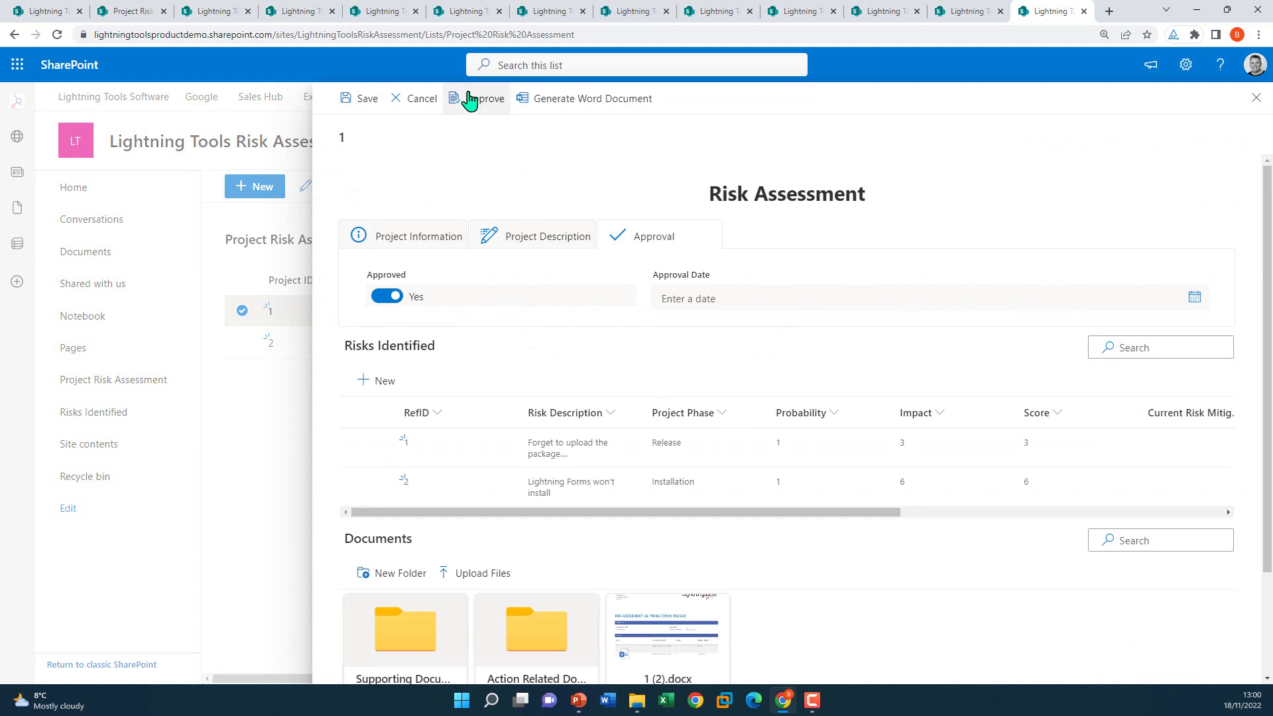
left_click(469, 99)
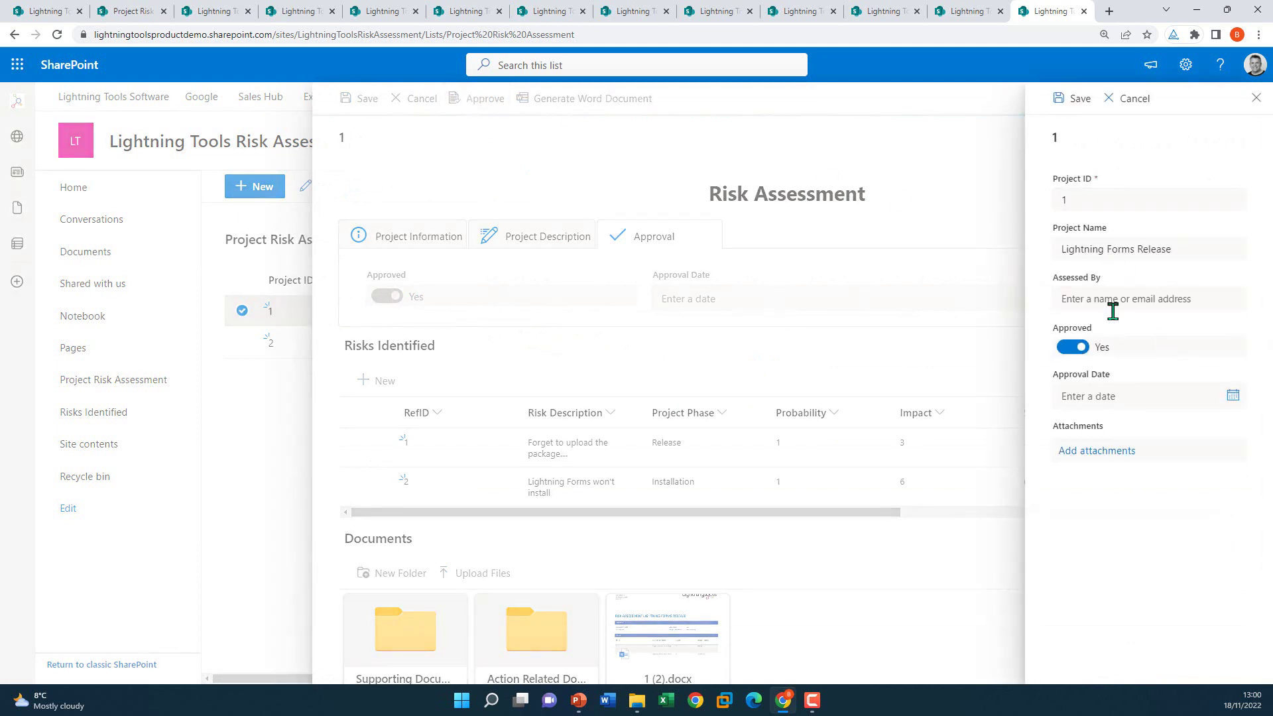
Step: Set Approval Date to 11/18/2022 and save, reloading after the save conflict
left_click(1104, 397)
left_click(1175, 511)
left_click(1064, 126)
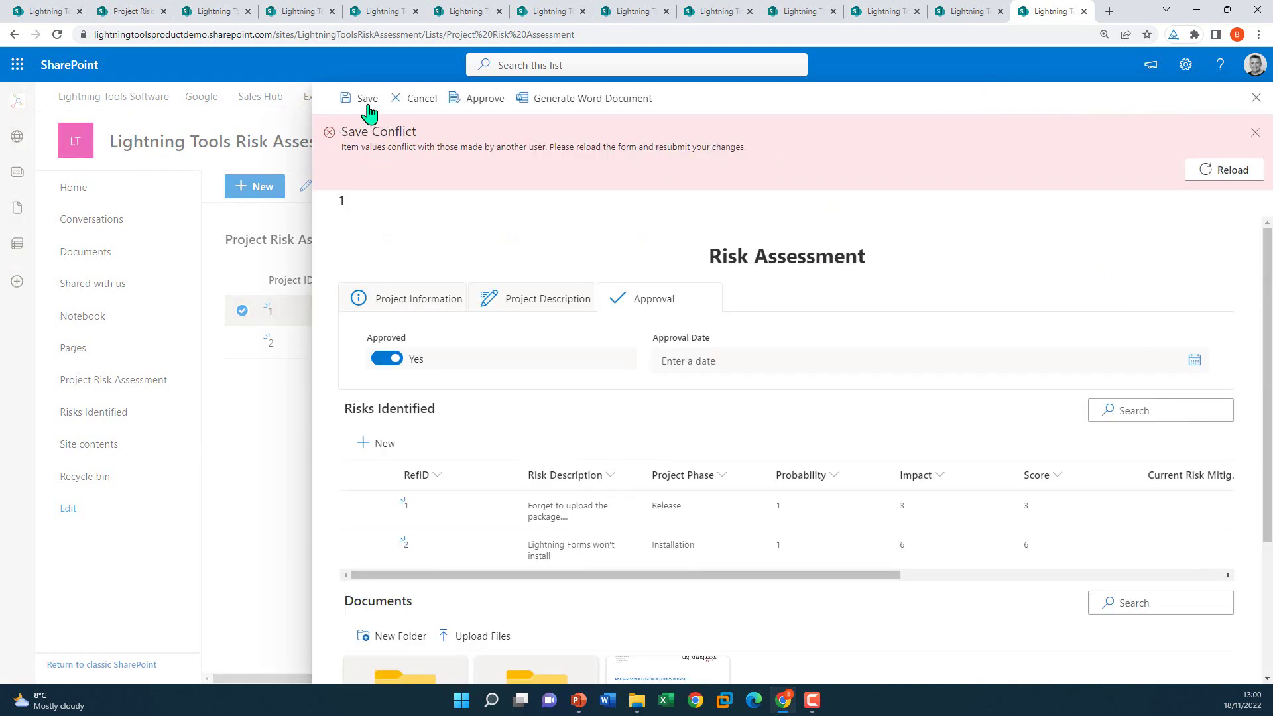
left_click(1232, 171)
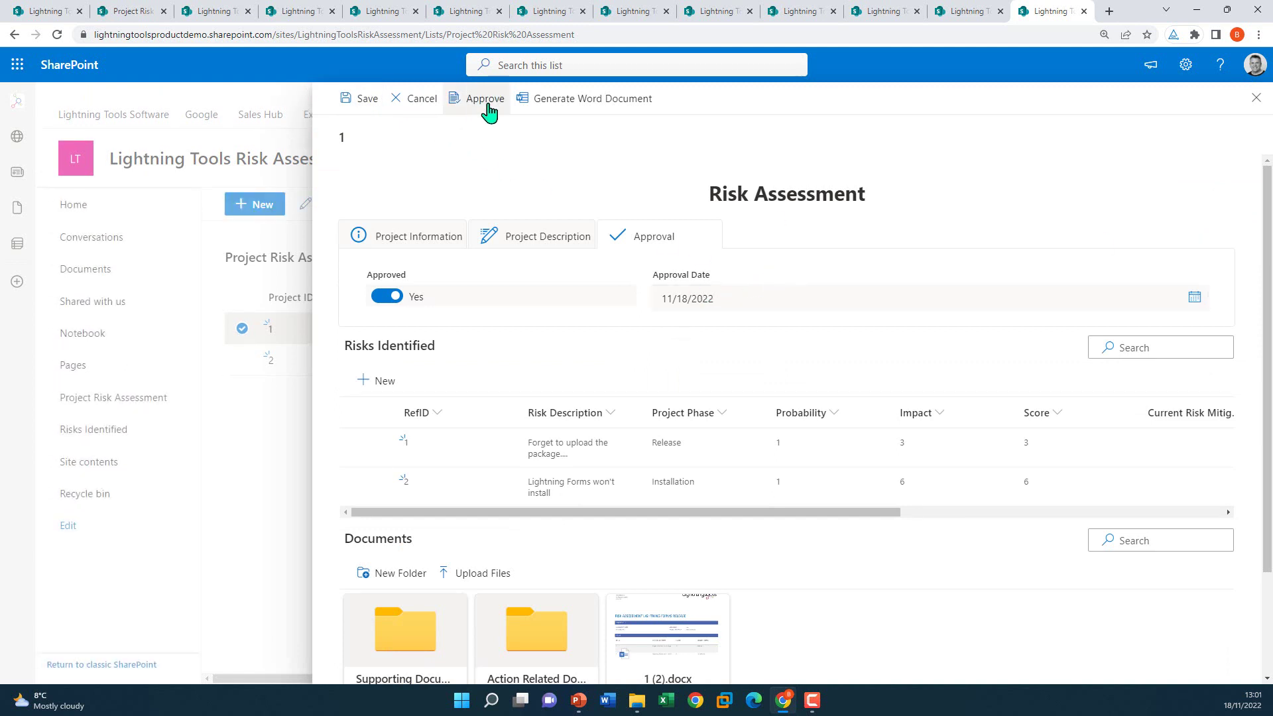
left_click(348, 99)
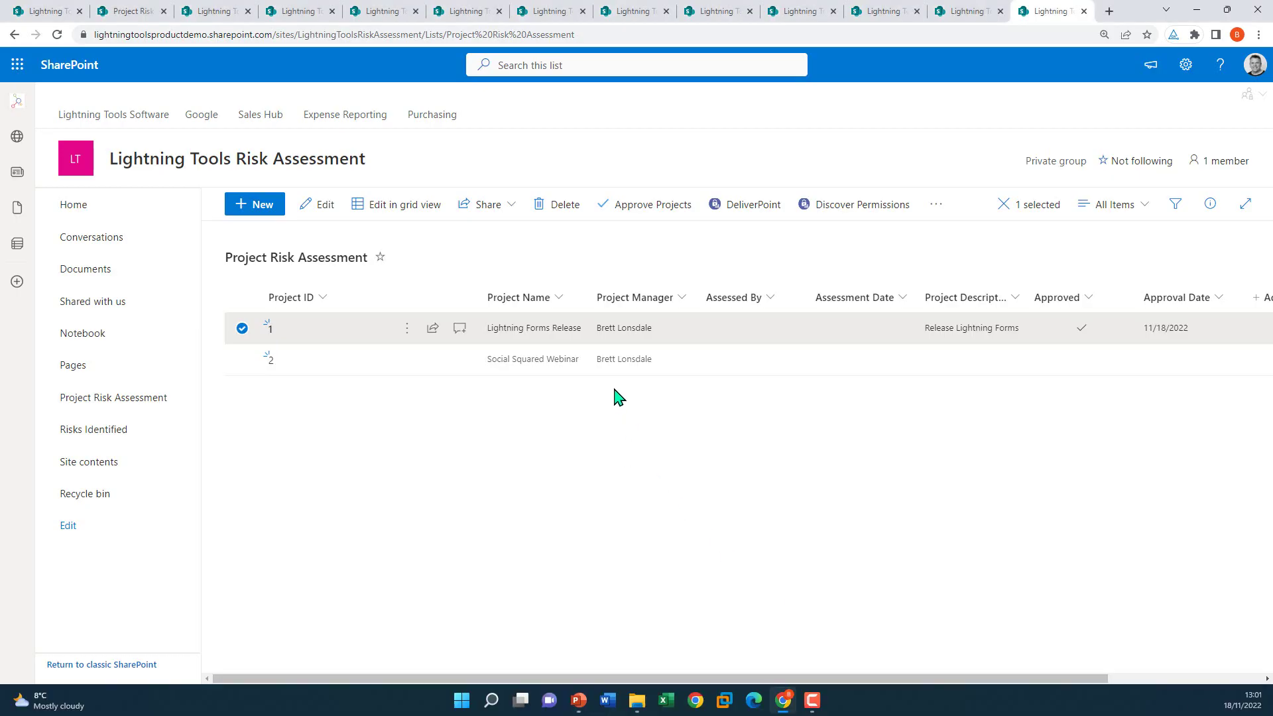
Step: Reload the list page and scroll to the Documents section of the edit form design
left_click(949, 213)
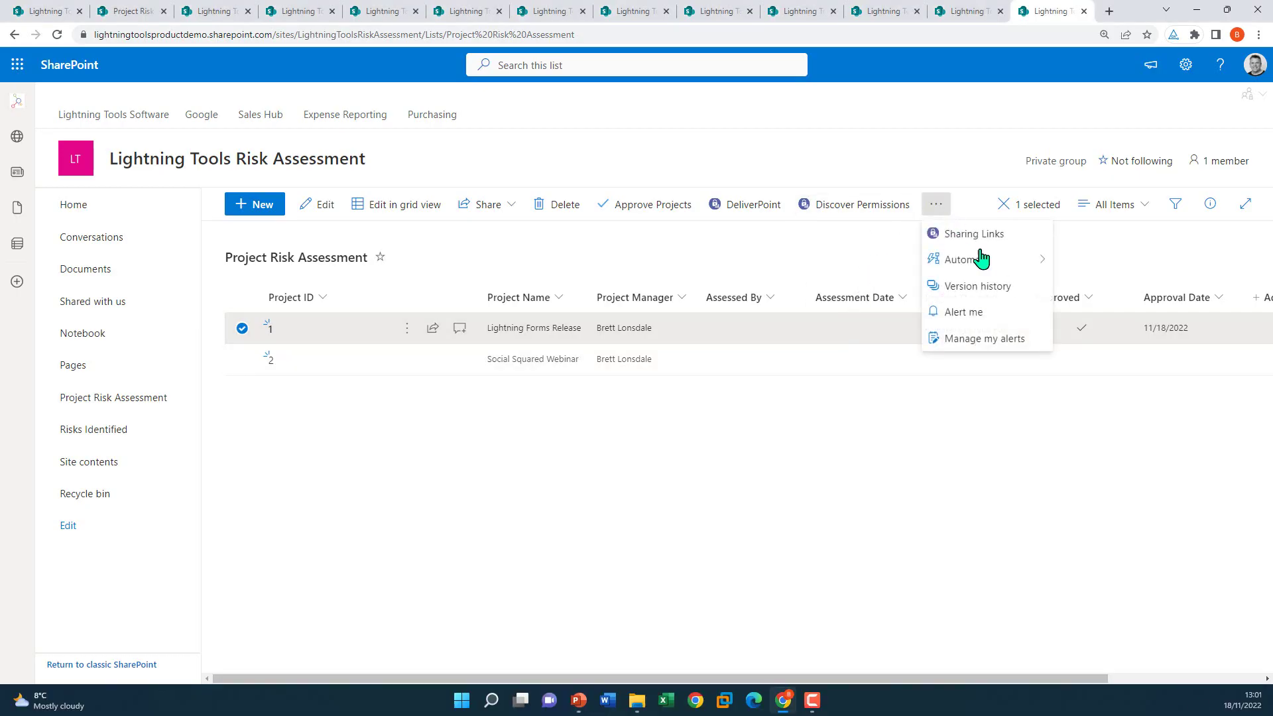
left_click(960, 448)
right_click(961, 444)
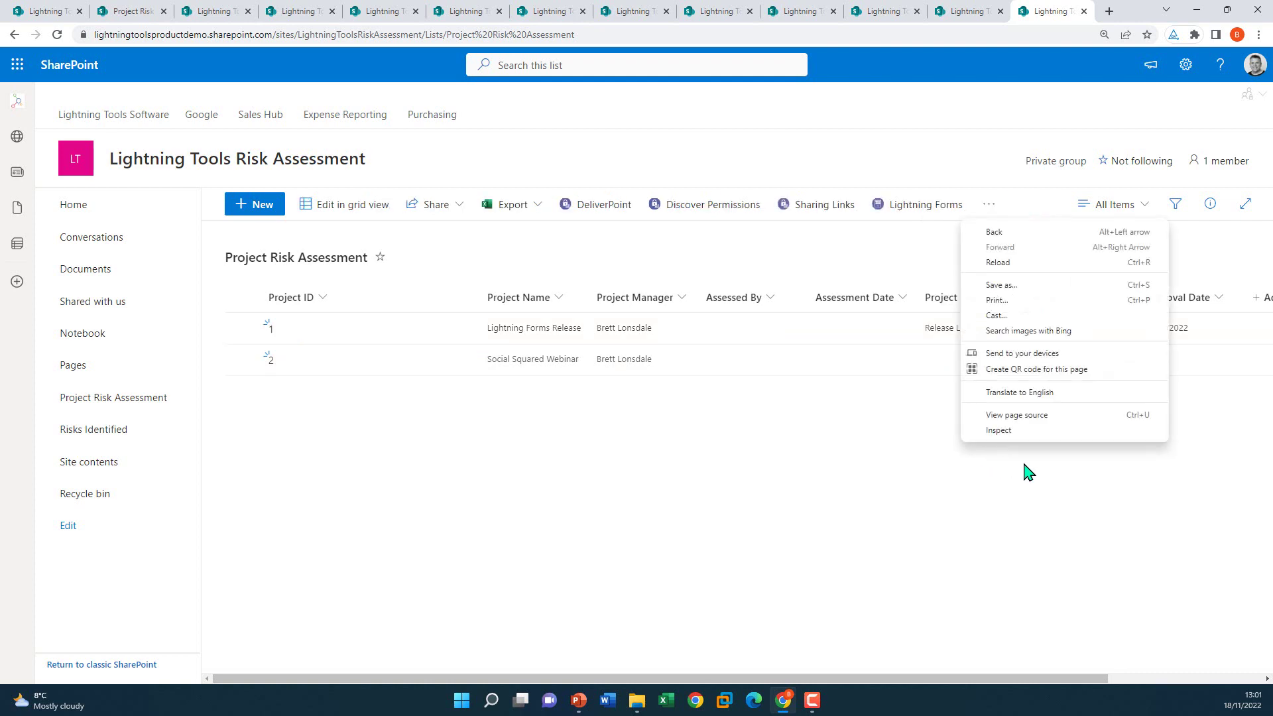
left_click(1017, 261)
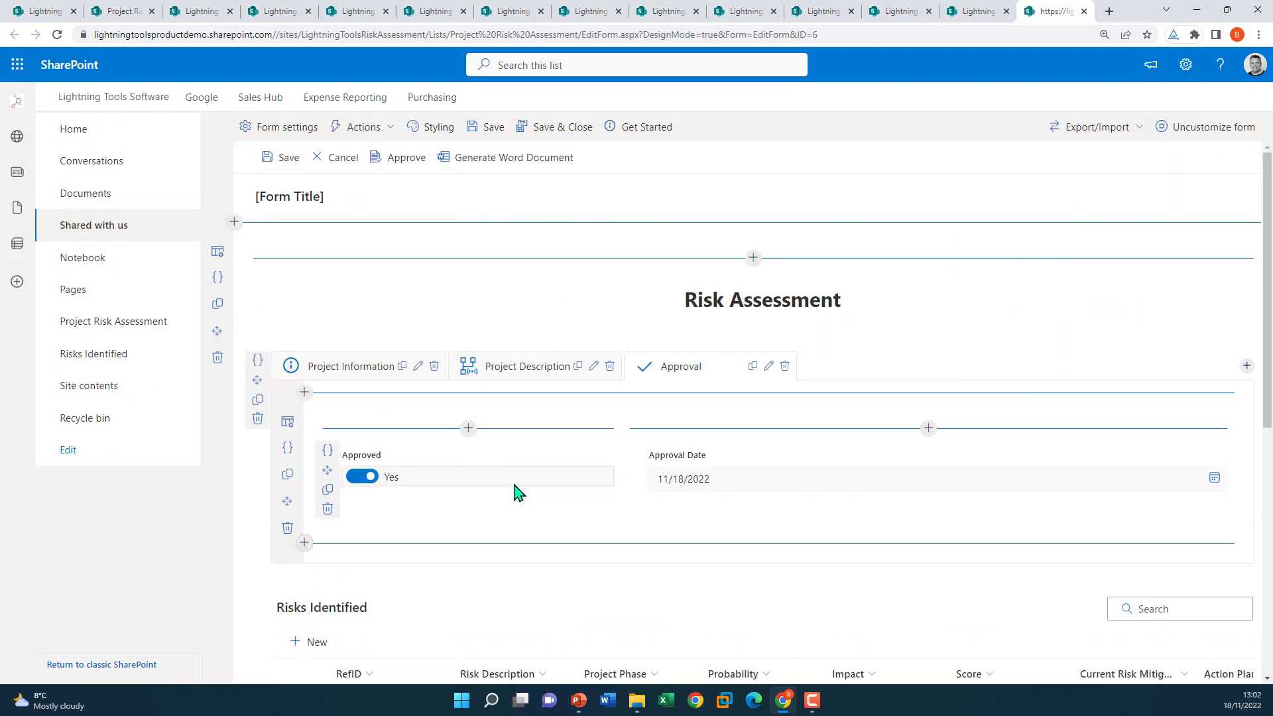
scroll(519, 493, "down", 5)
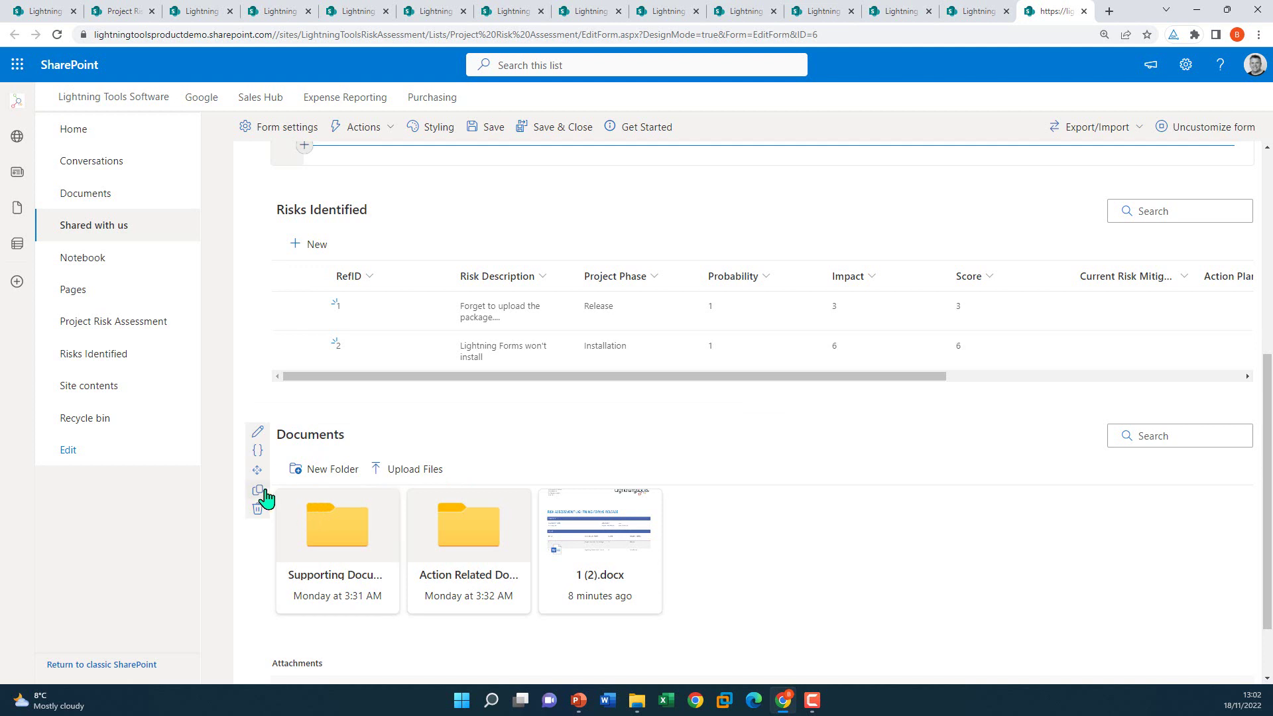
Step: Copy the Documents gallery and paste it as a second section above Attachments
left_click(257, 491)
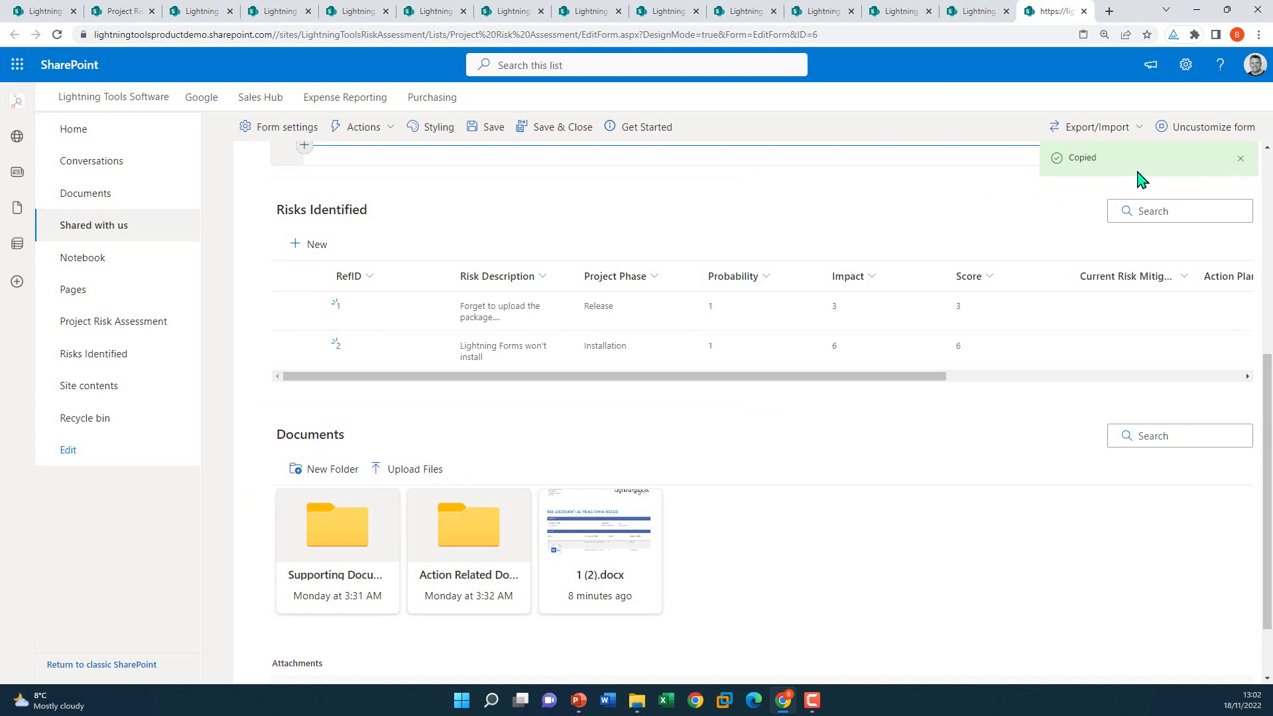
scroll(968, 324, "down", 1)
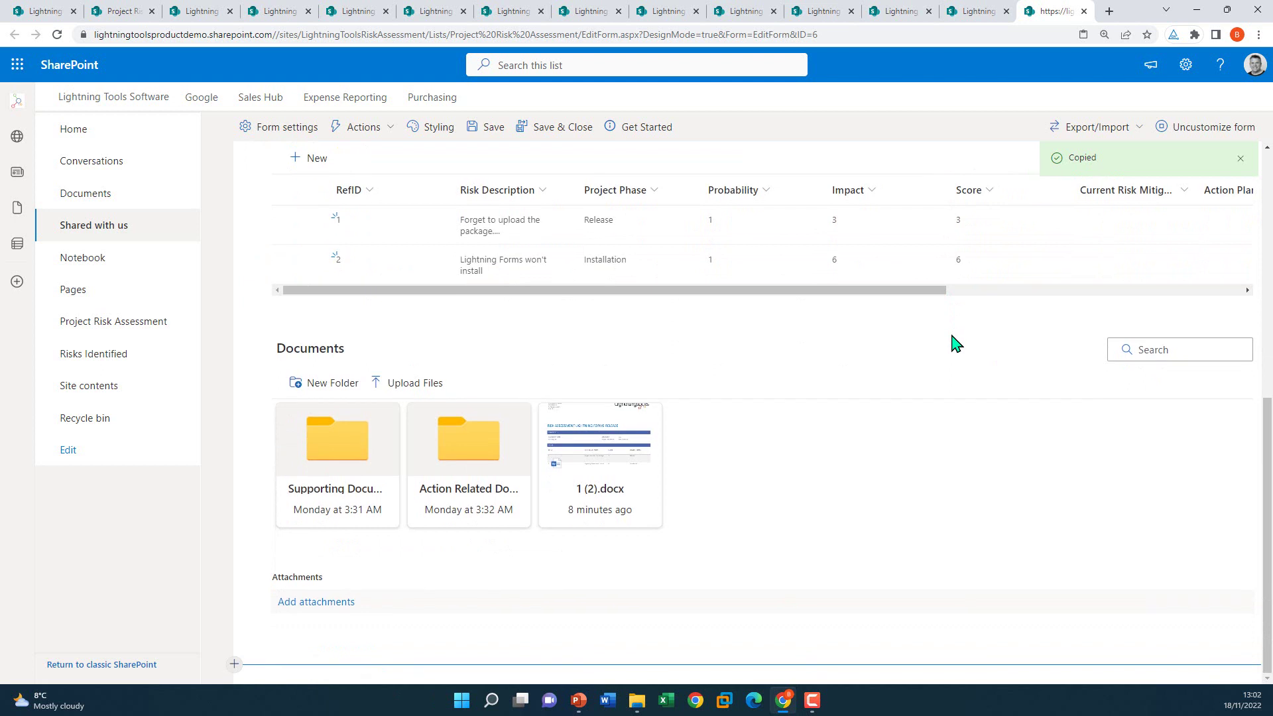
left_click(303, 553)
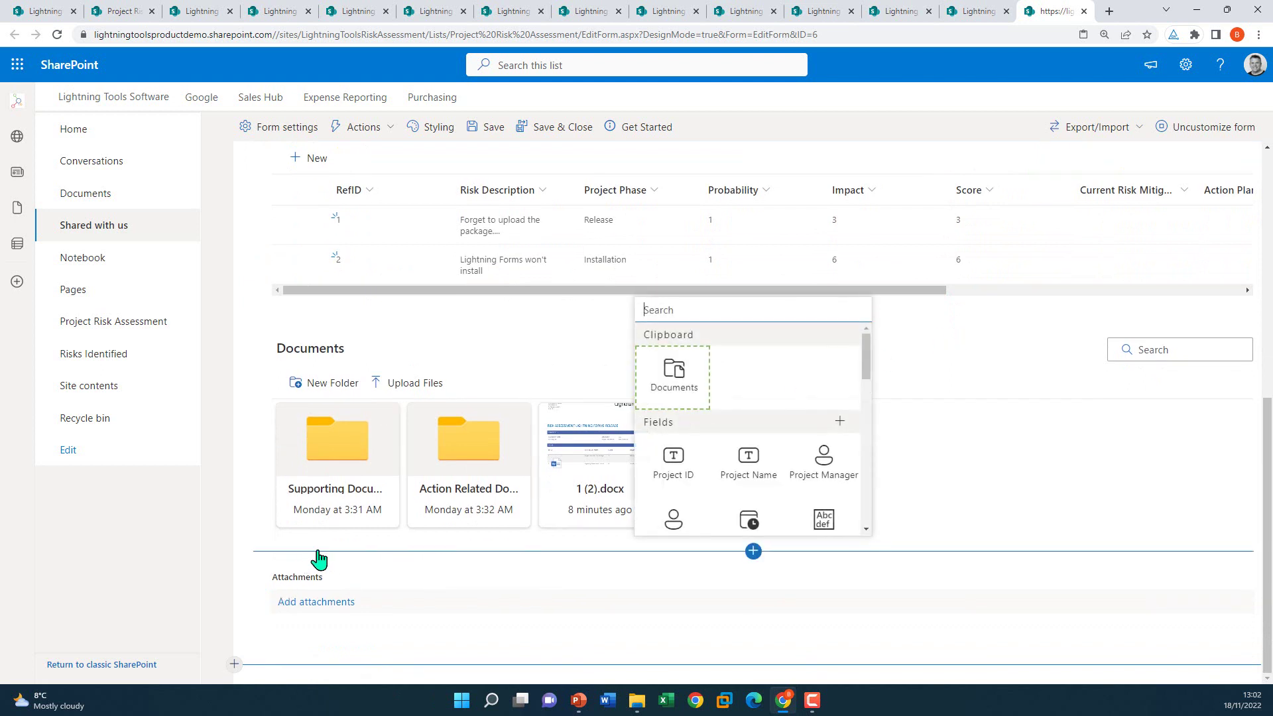
left_click(680, 378)
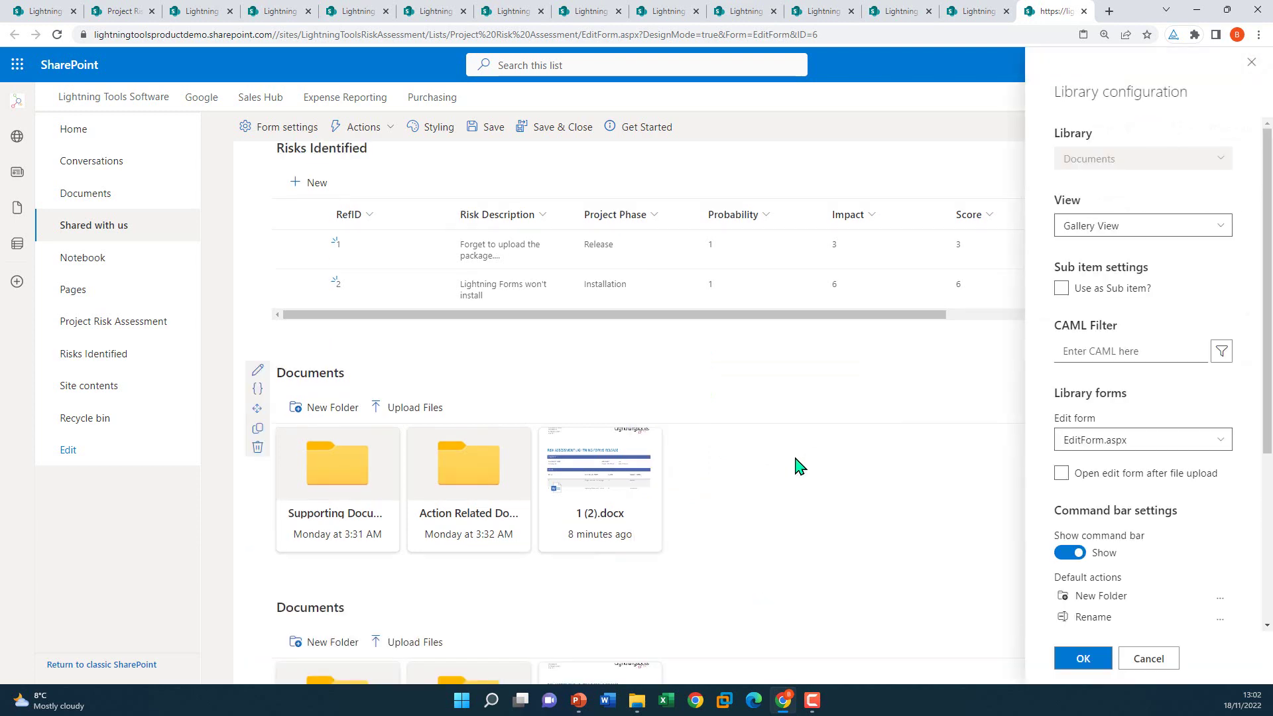
scroll(696, 504, "down", 4)
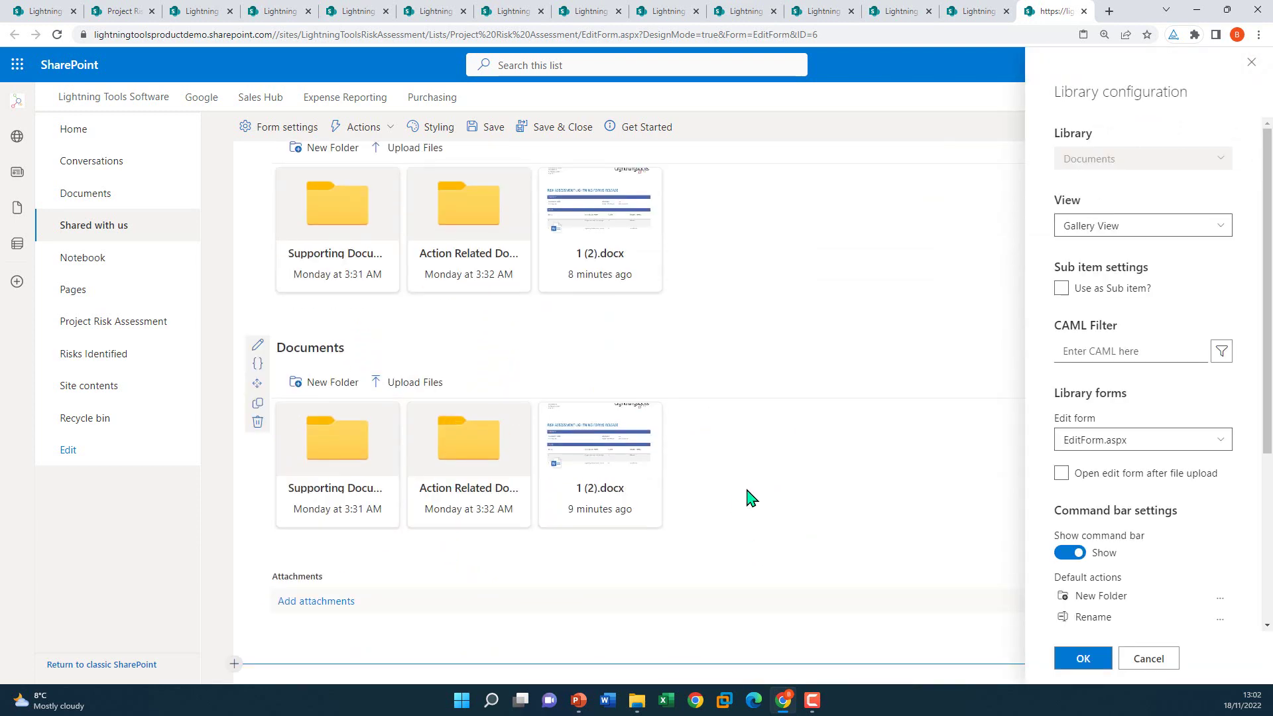